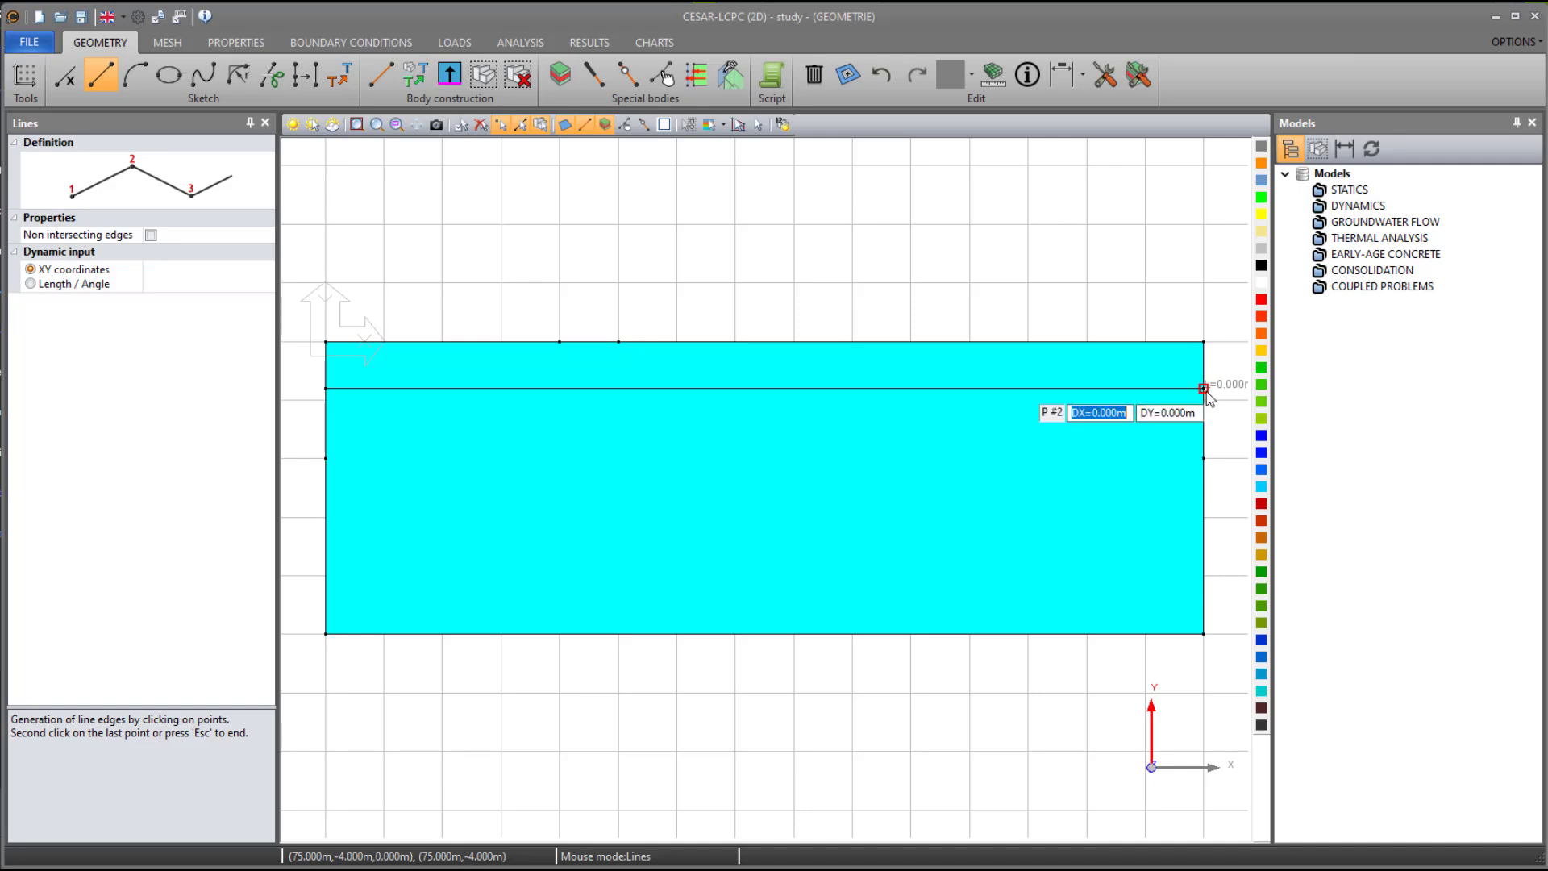
- Draw a horizontal line across the full 75 m width of the soil block at Y = -10 m
{"action": "key", "text": "Escape"}
{"action": "left_click", "coordinate": [326, 459]}
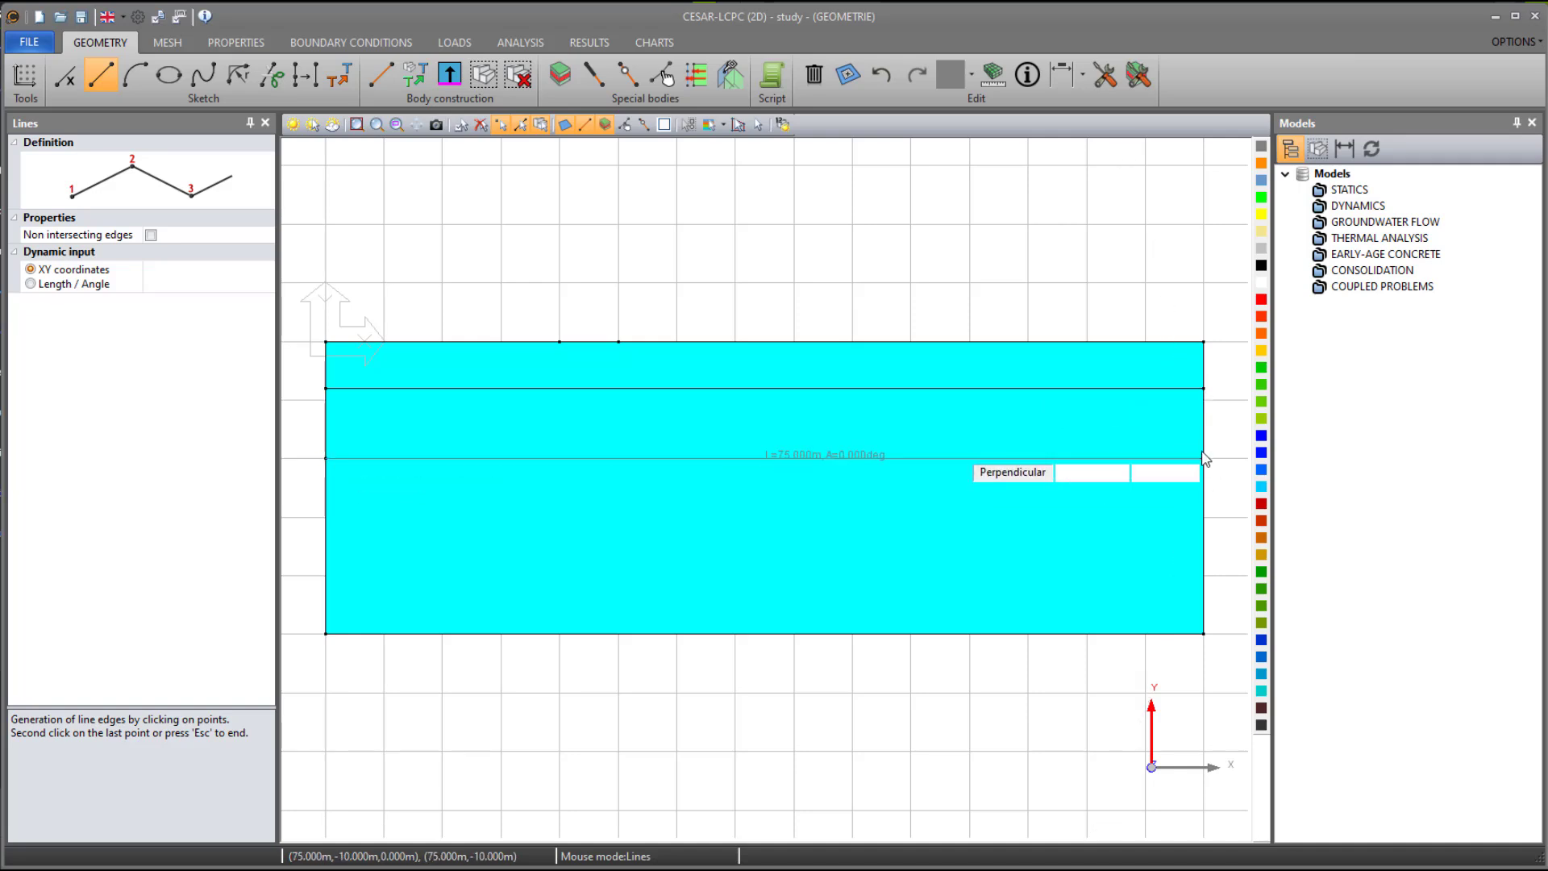
{"action": "left_click", "coordinate": [1203, 457]}
{"action": "left_click", "coordinate": [1203, 459]}
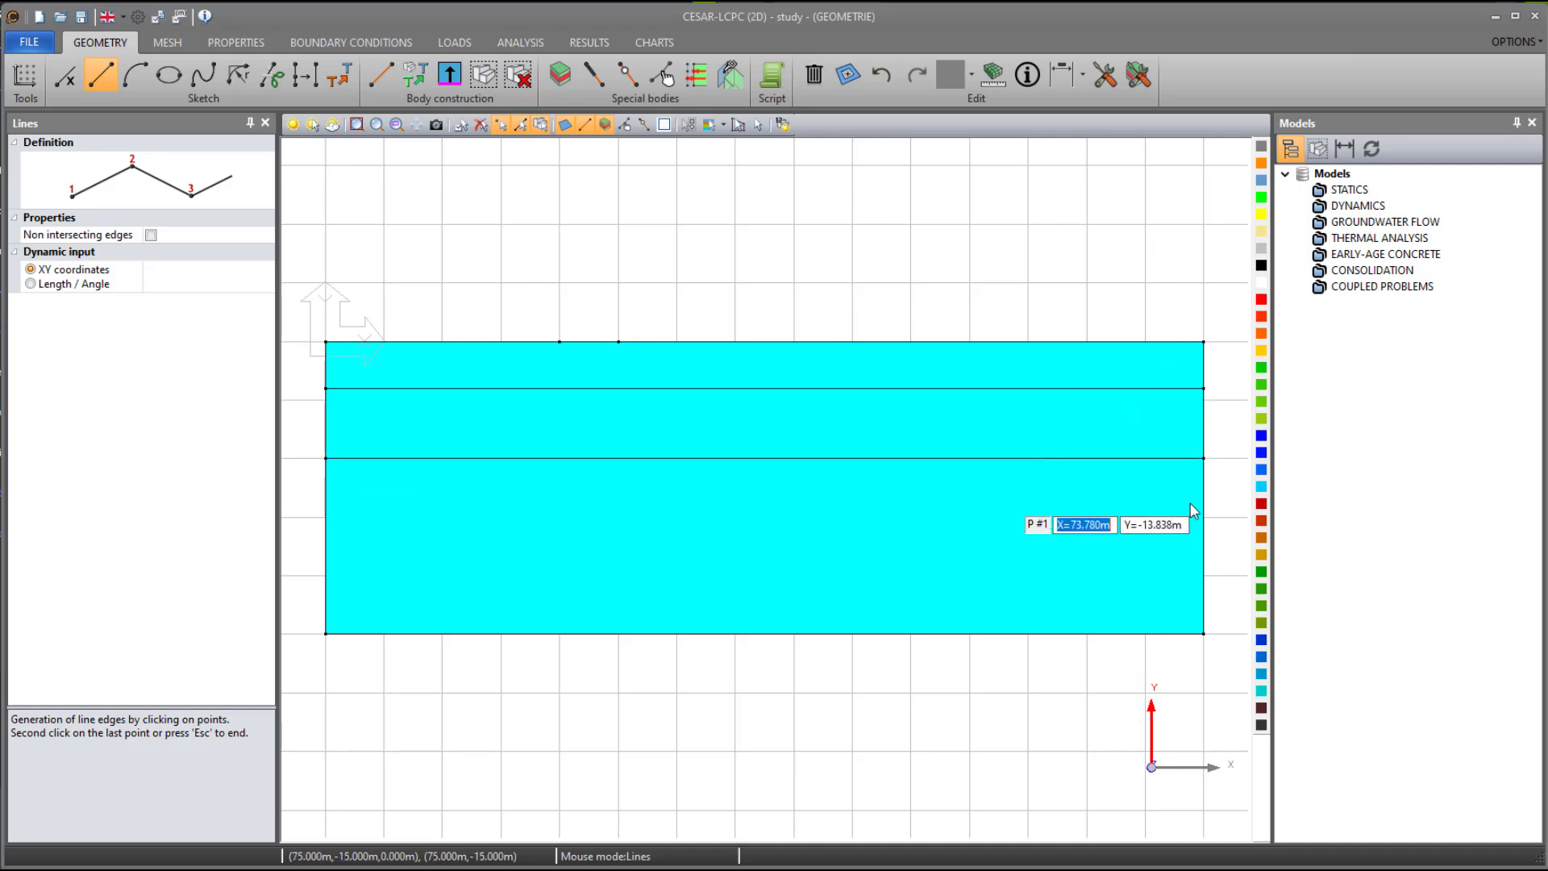
- Colour the three soil layers orange for the upper, amber yellow for the middle and pale yellow for the lower one
{"action": "left_click", "coordinate": [756, 126]}
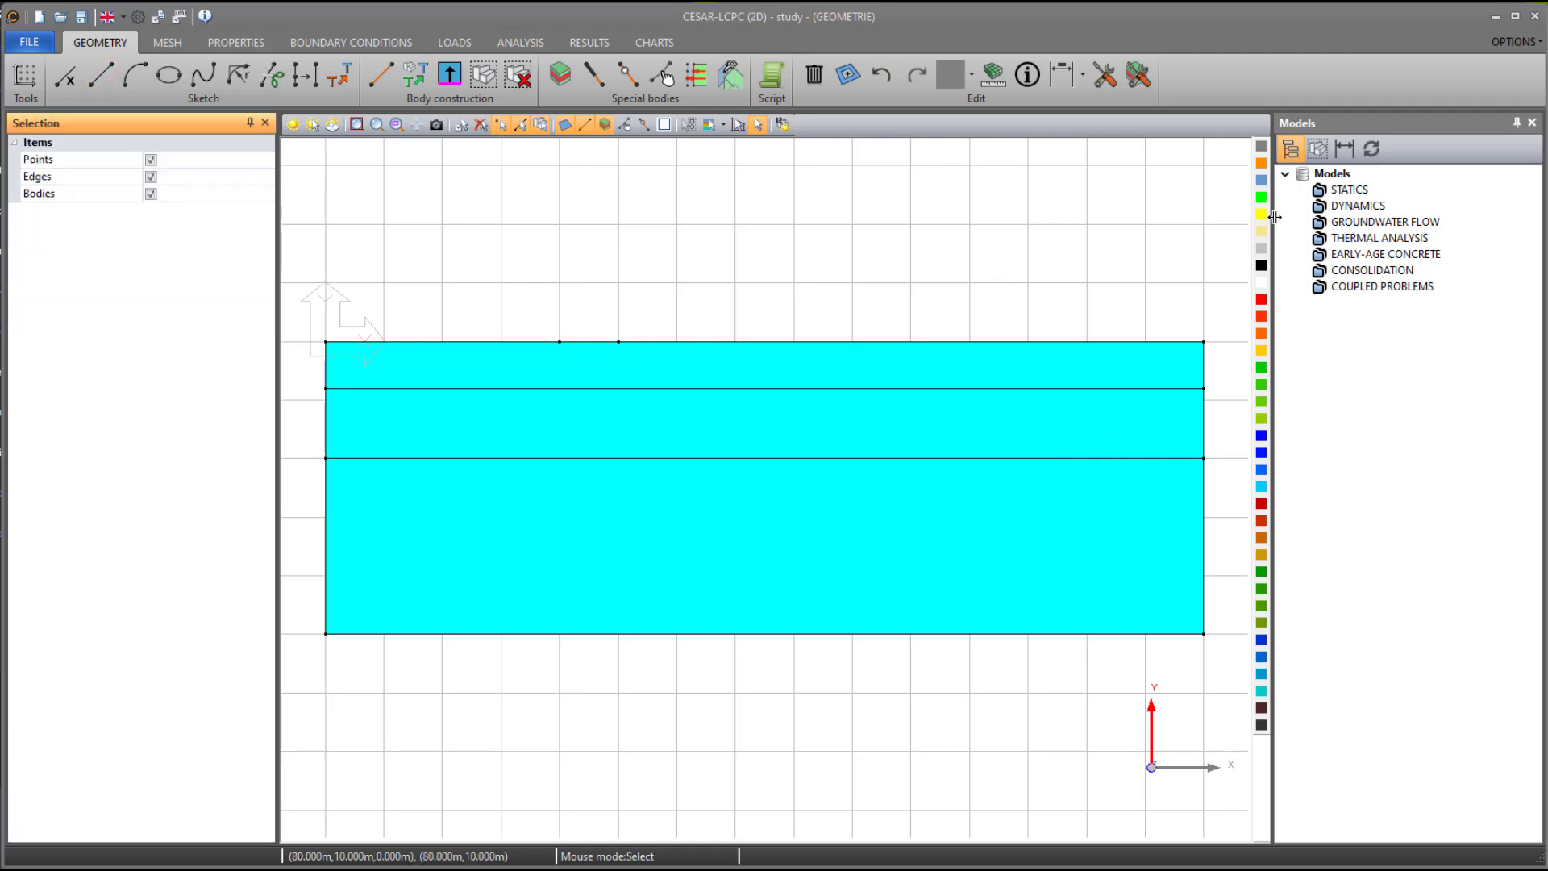
{"action": "left_click", "coordinate": [1175, 375]}
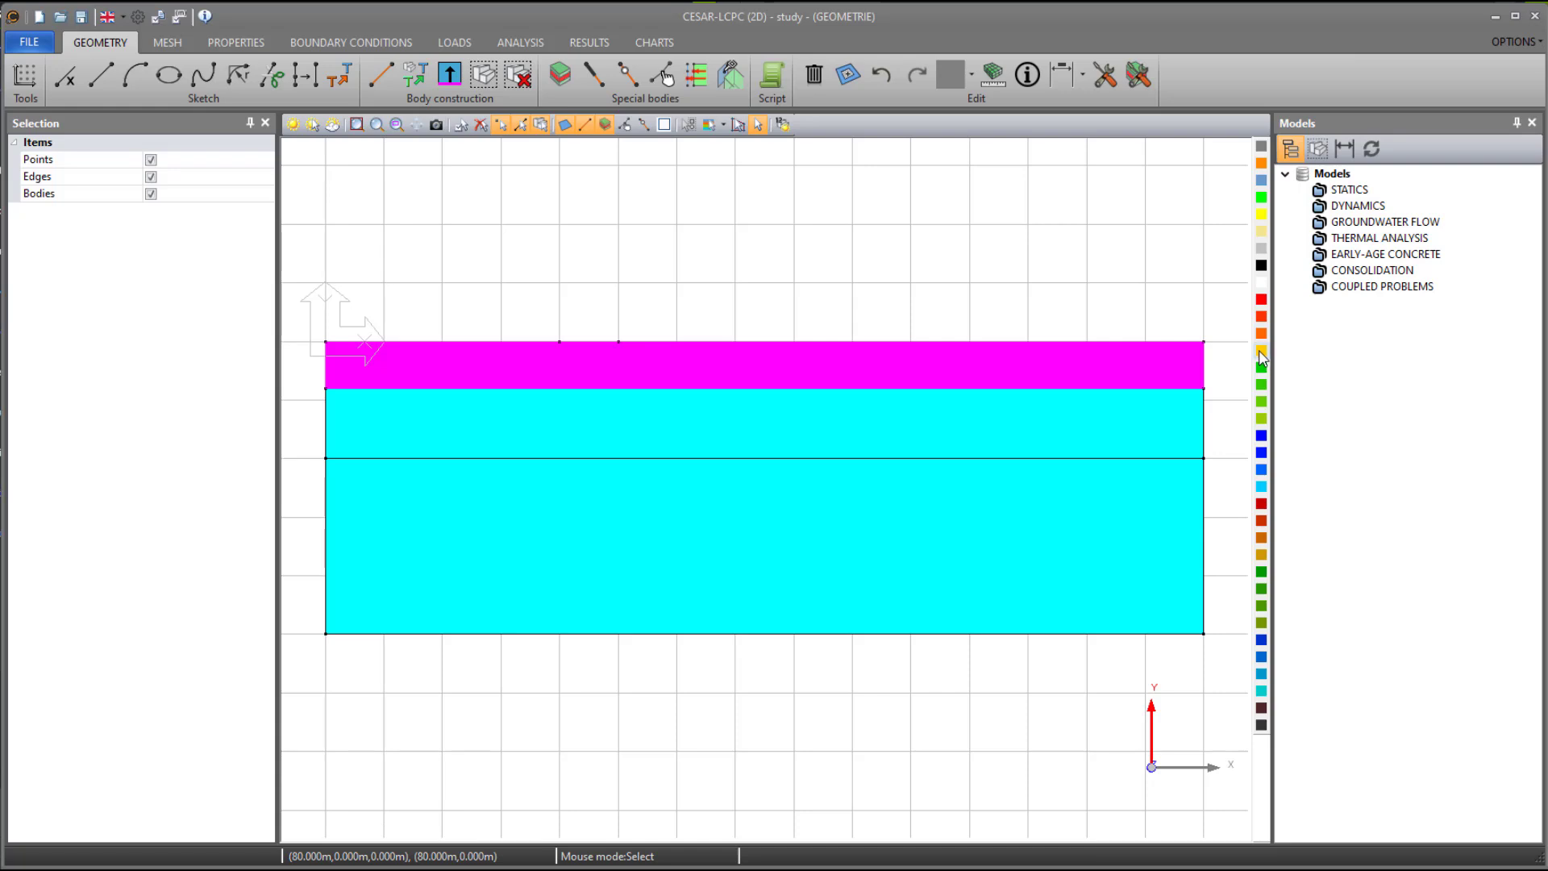
{"action": "left_click", "coordinate": [1261, 164]}
{"action": "left_click", "coordinate": [1148, 445]}
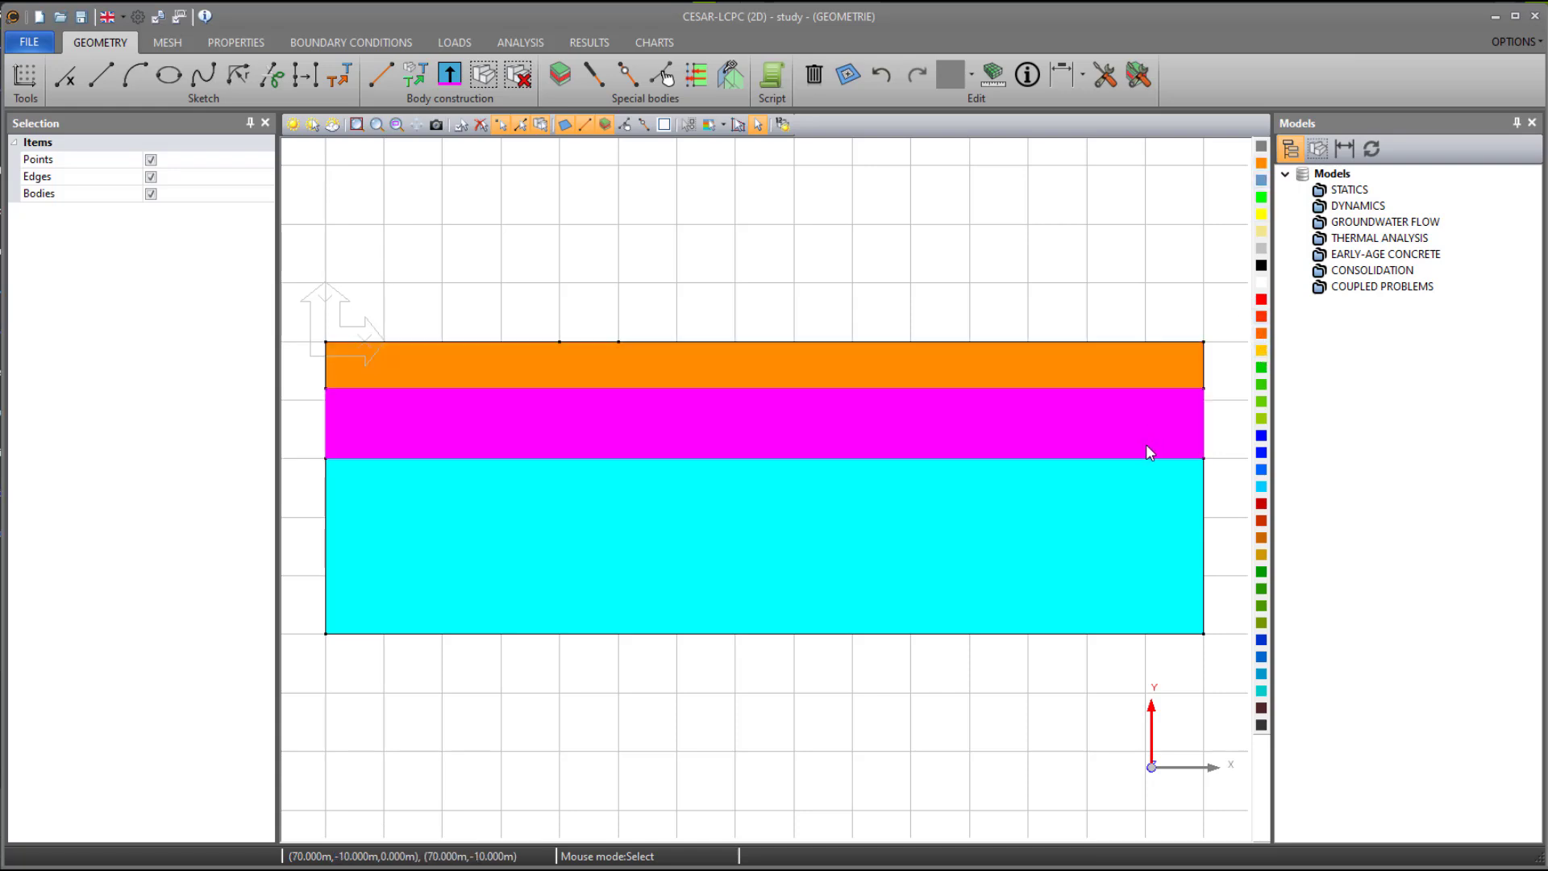
{"action": "left_click", "coordinate": [1262, 352]}
{"action": "left_click", "coordinate": [1150, 550]}
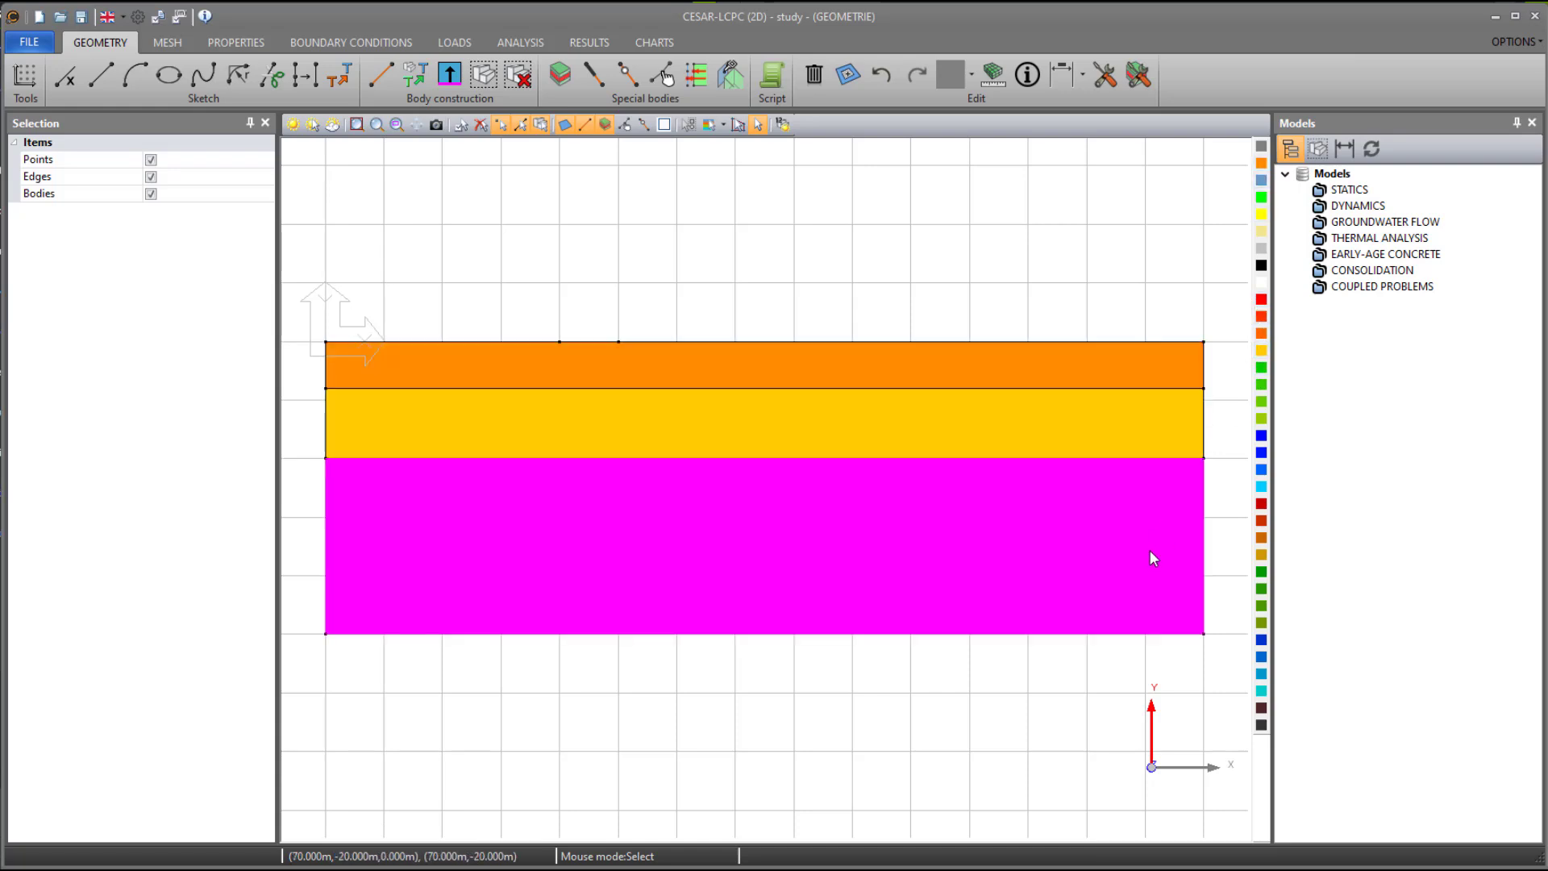
{"action": "left_click", "coordinate": [1263, 233]}
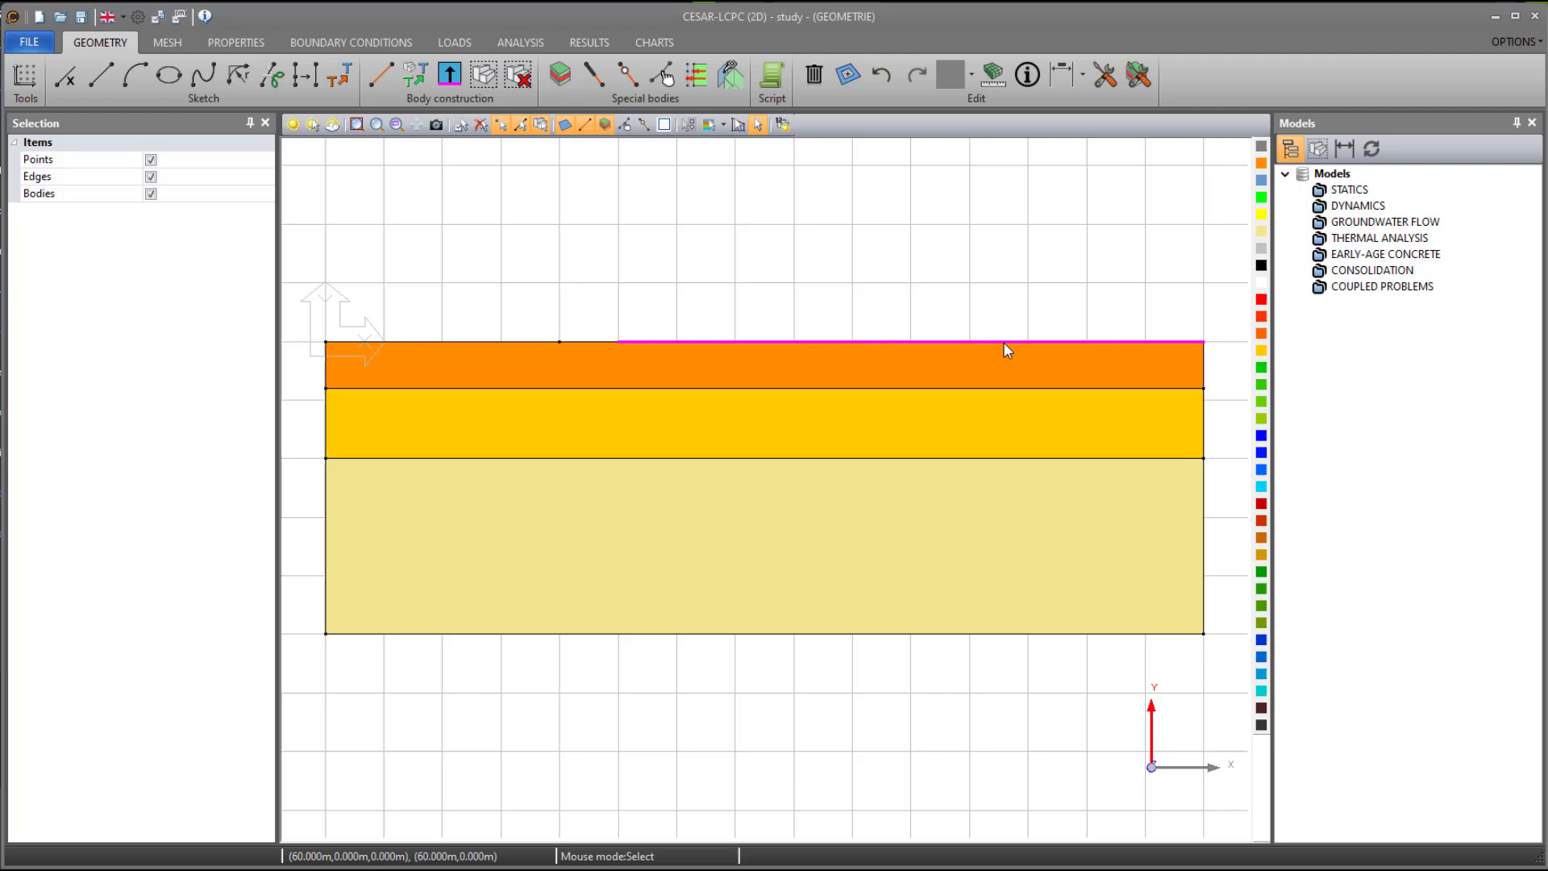
- Apply 1 m fixed length mesh divisions to the left part of the ground surface and the left edges of the two upper layers
{"action": "left_click", "coordinate": [165, 45]}
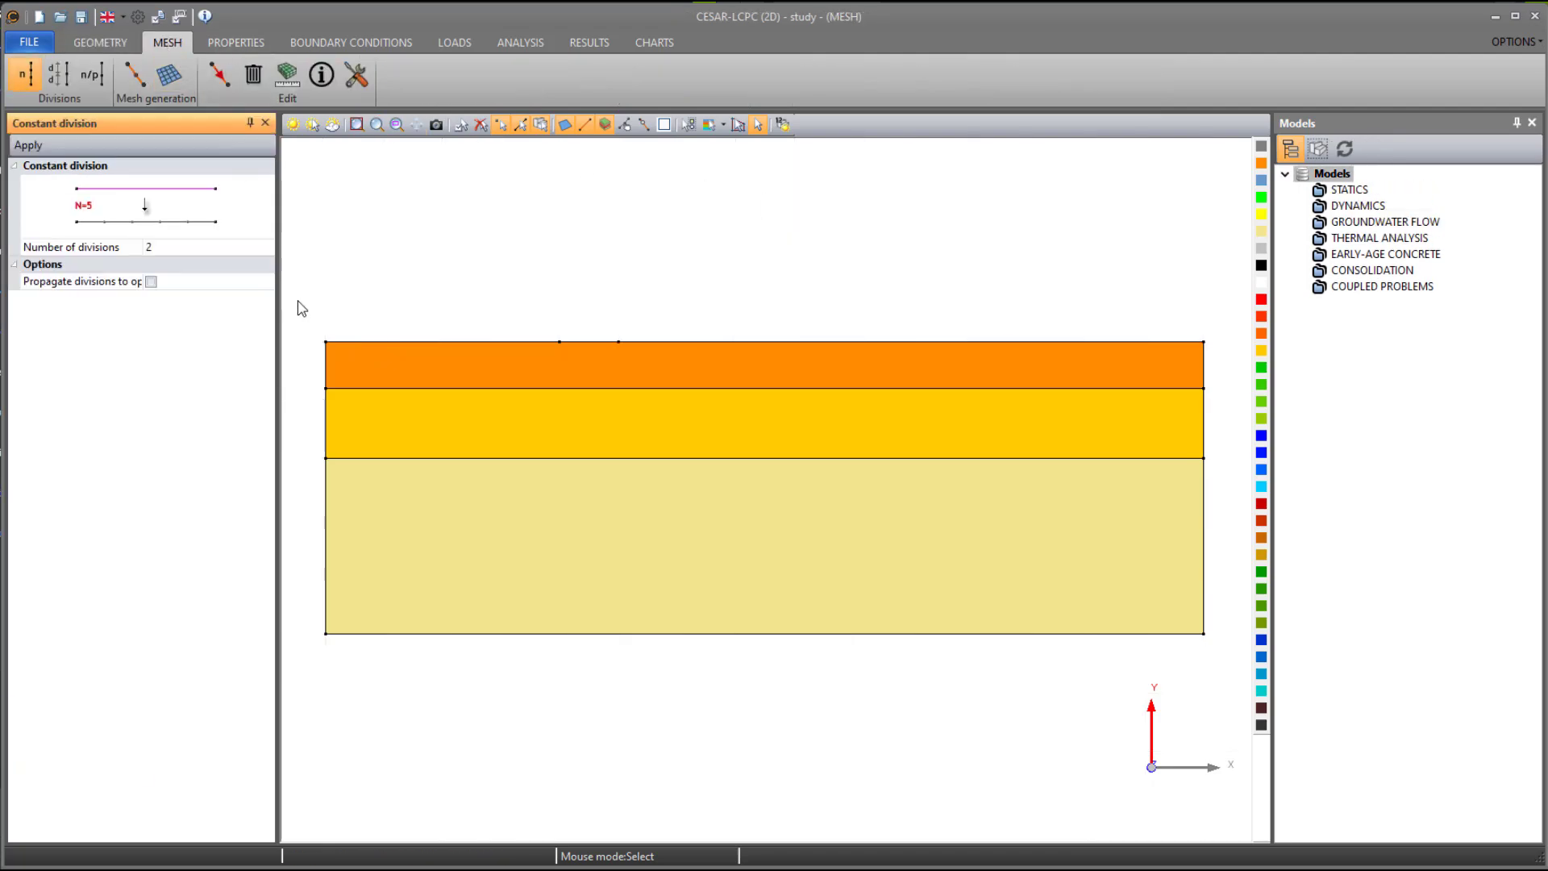
{"action": "left_click_drag", "start_coordinate": [299, 300], "coordinate": [646, 481]}
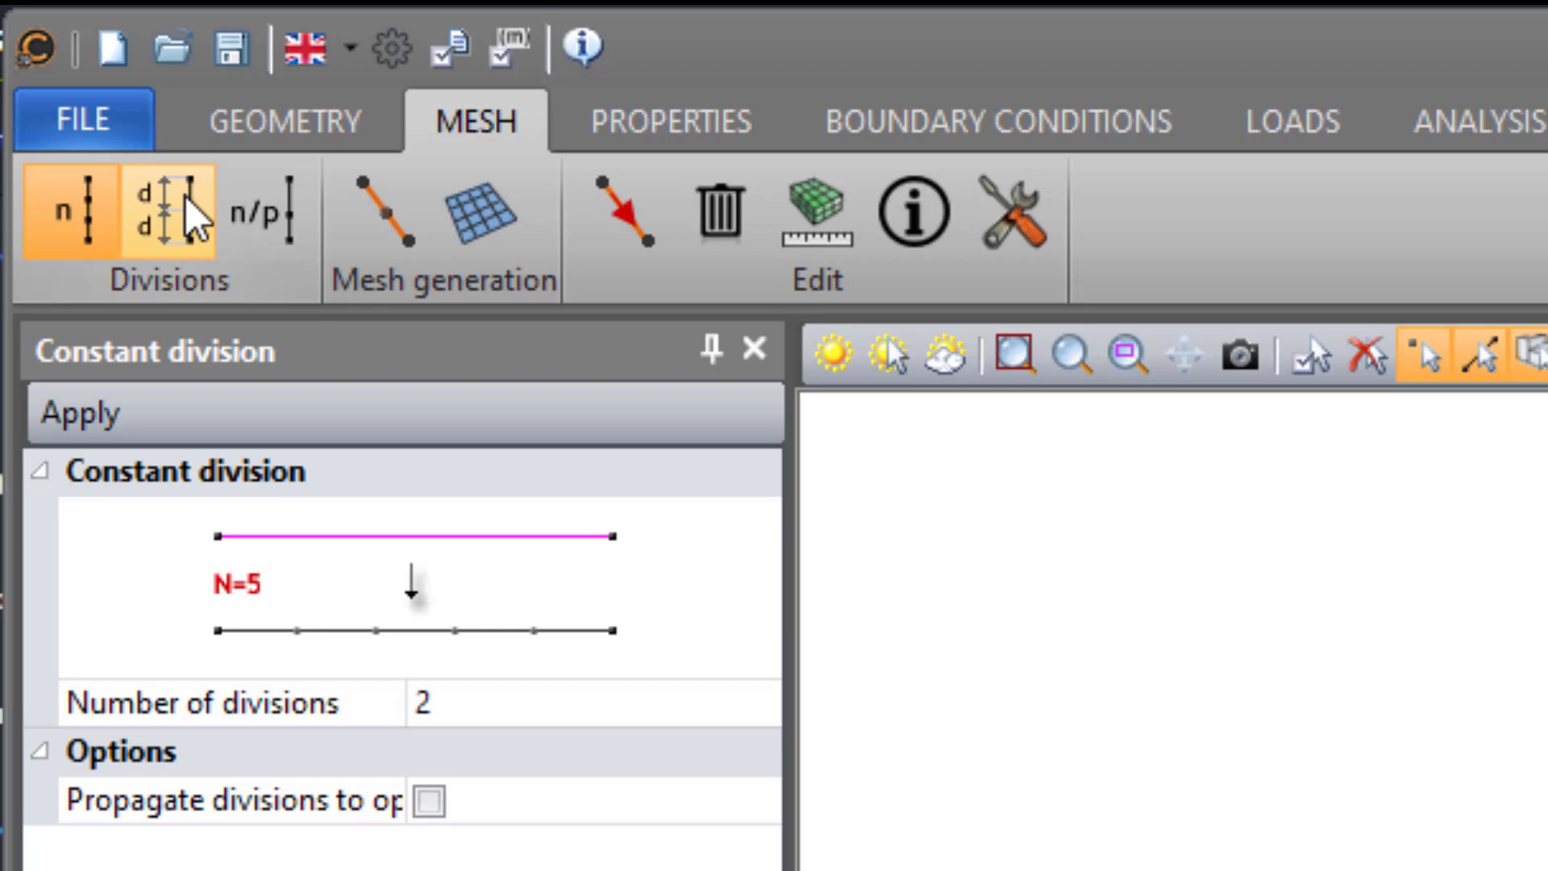
{"action": "left_click", "coordinate": [58, 75]}
{"action": "left_click", "coordinate": [564, 708]}
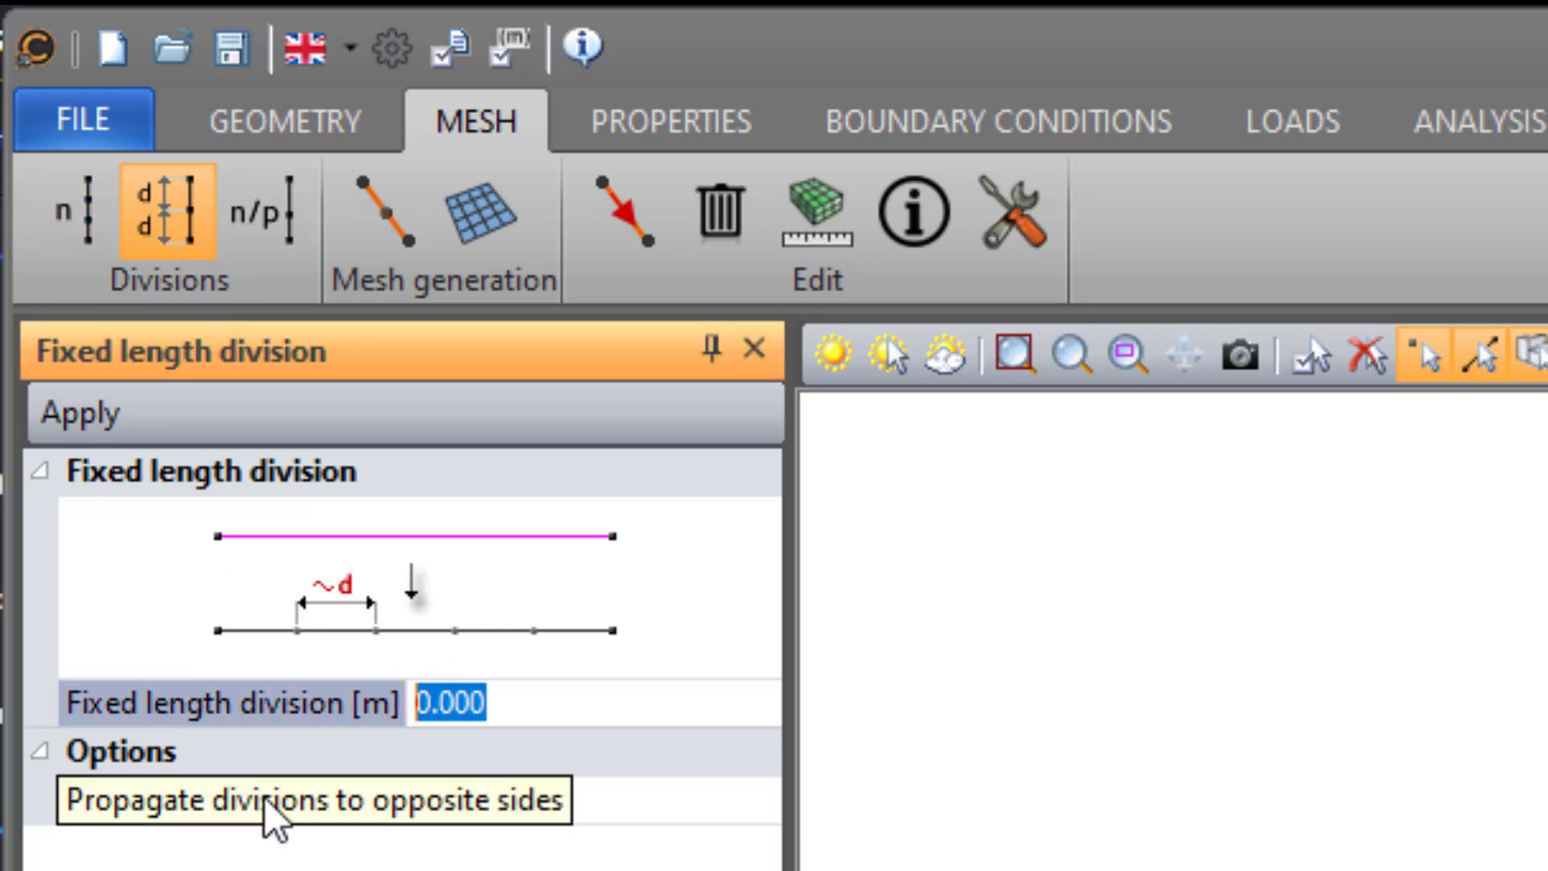
{"action": "type", "text": "1"}
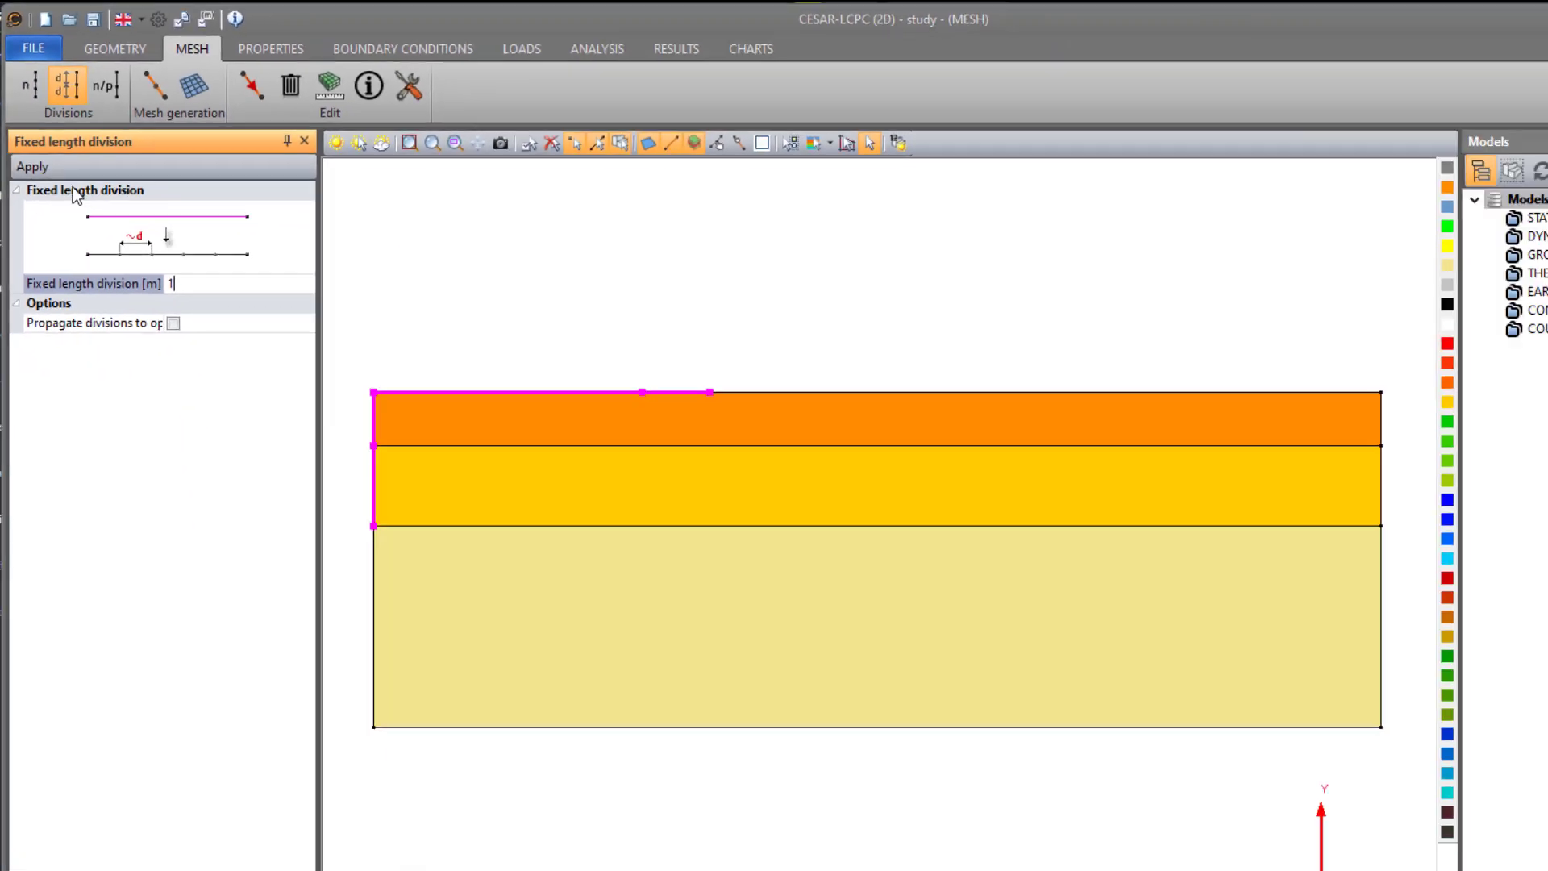
{"action": "left_click", "coordinate": [32, 166]}
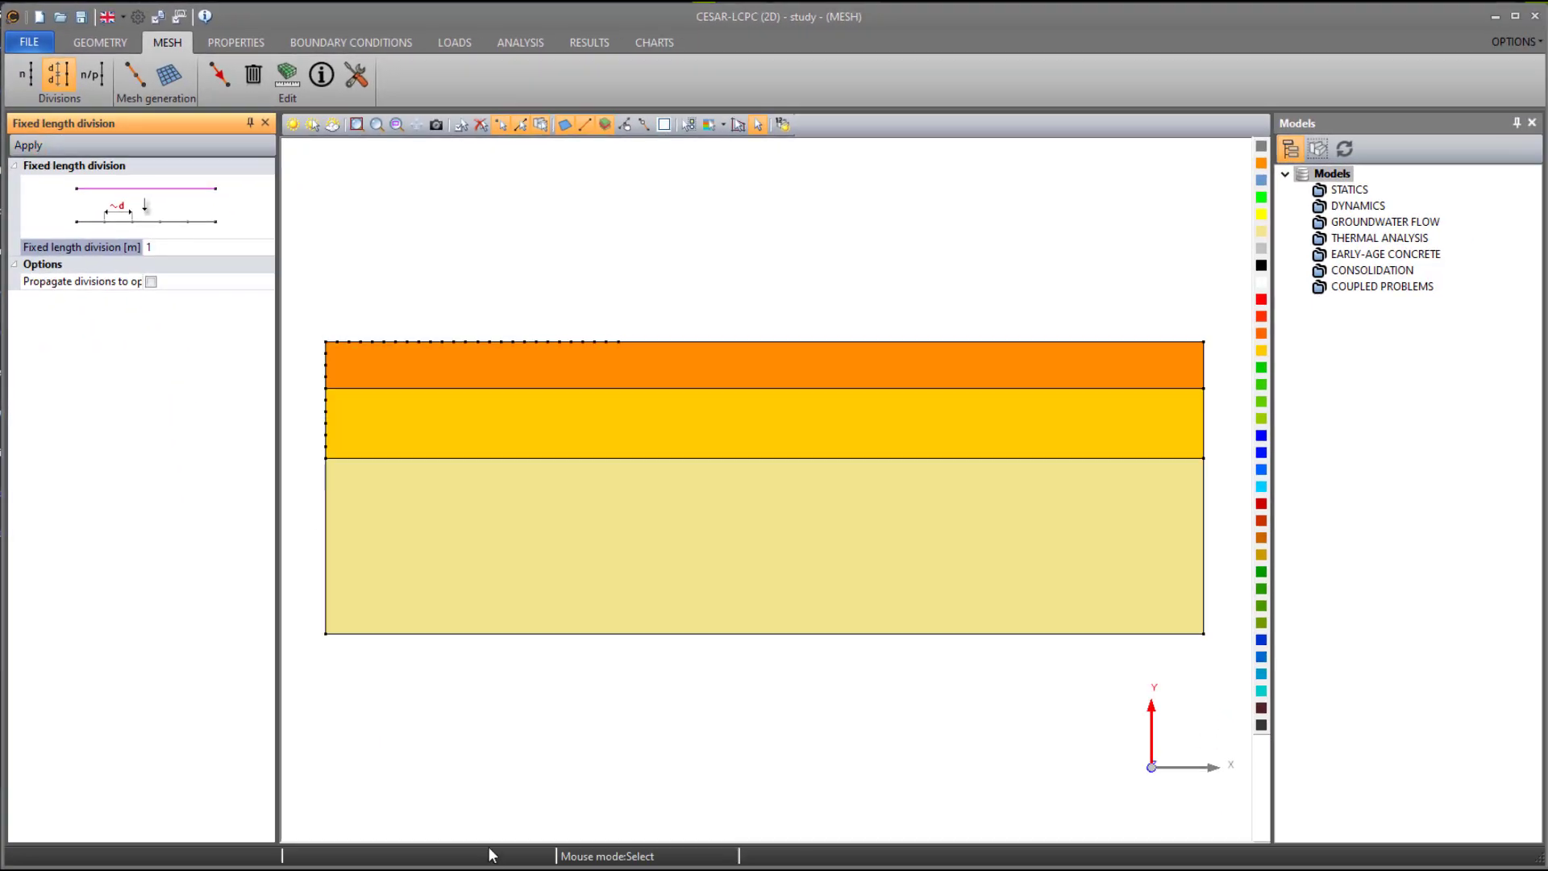
- Apply 5 m fixed length divisions to the right-hand and bottom edges of the soil block
{"action": "left_click_drag", "start_coordinate": [1110, 270], "coordinate": [1250, 722]}
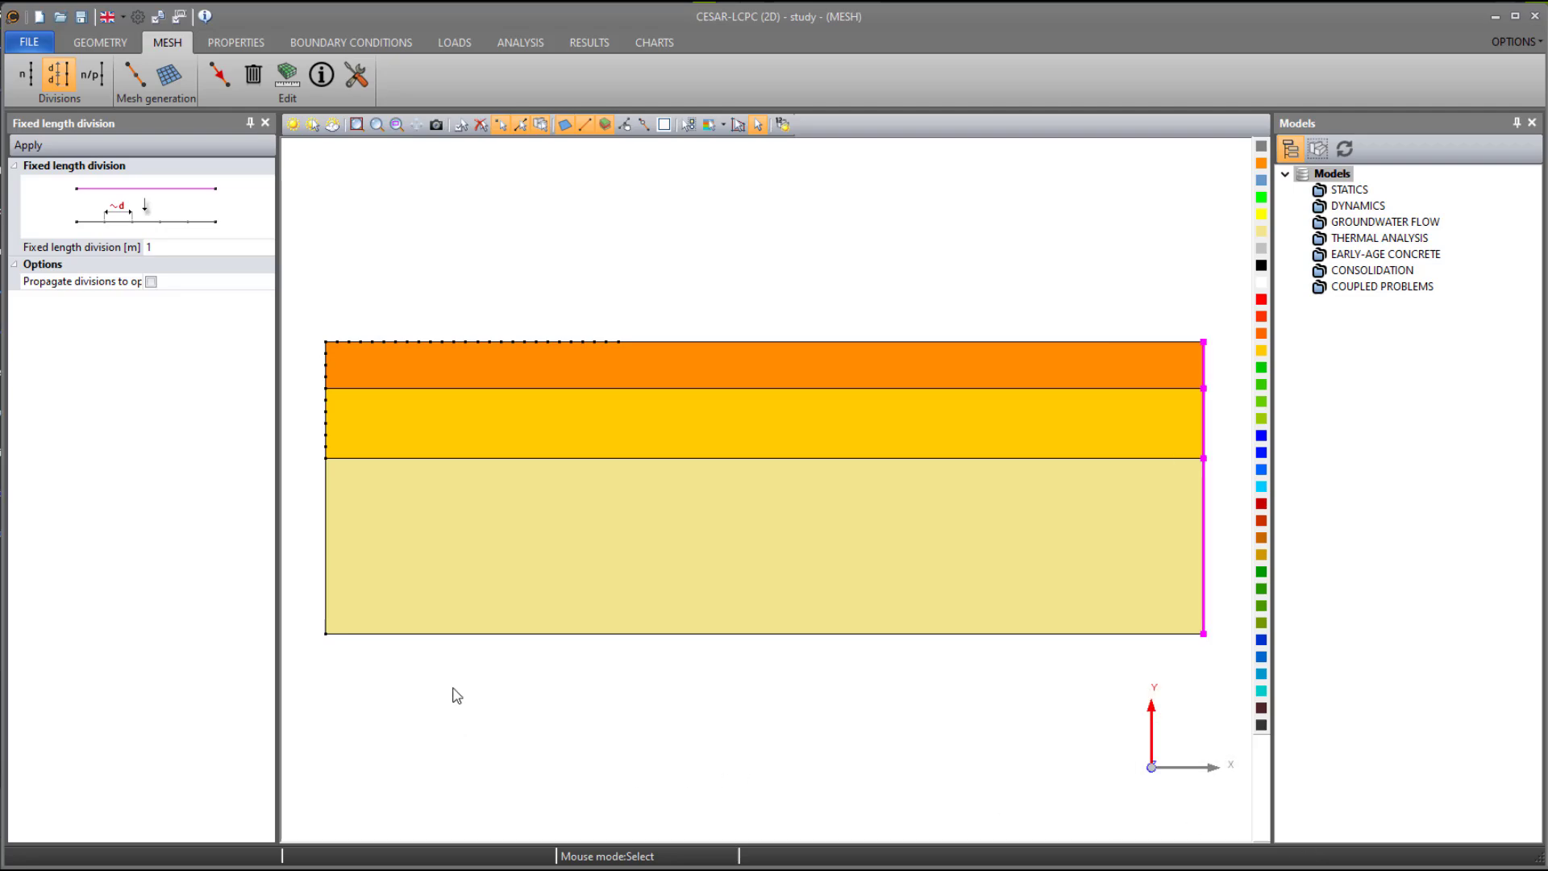
{"action": "left_click_drag", "start_coordinate": [312, 613], "coordinate": [1130, 712]}
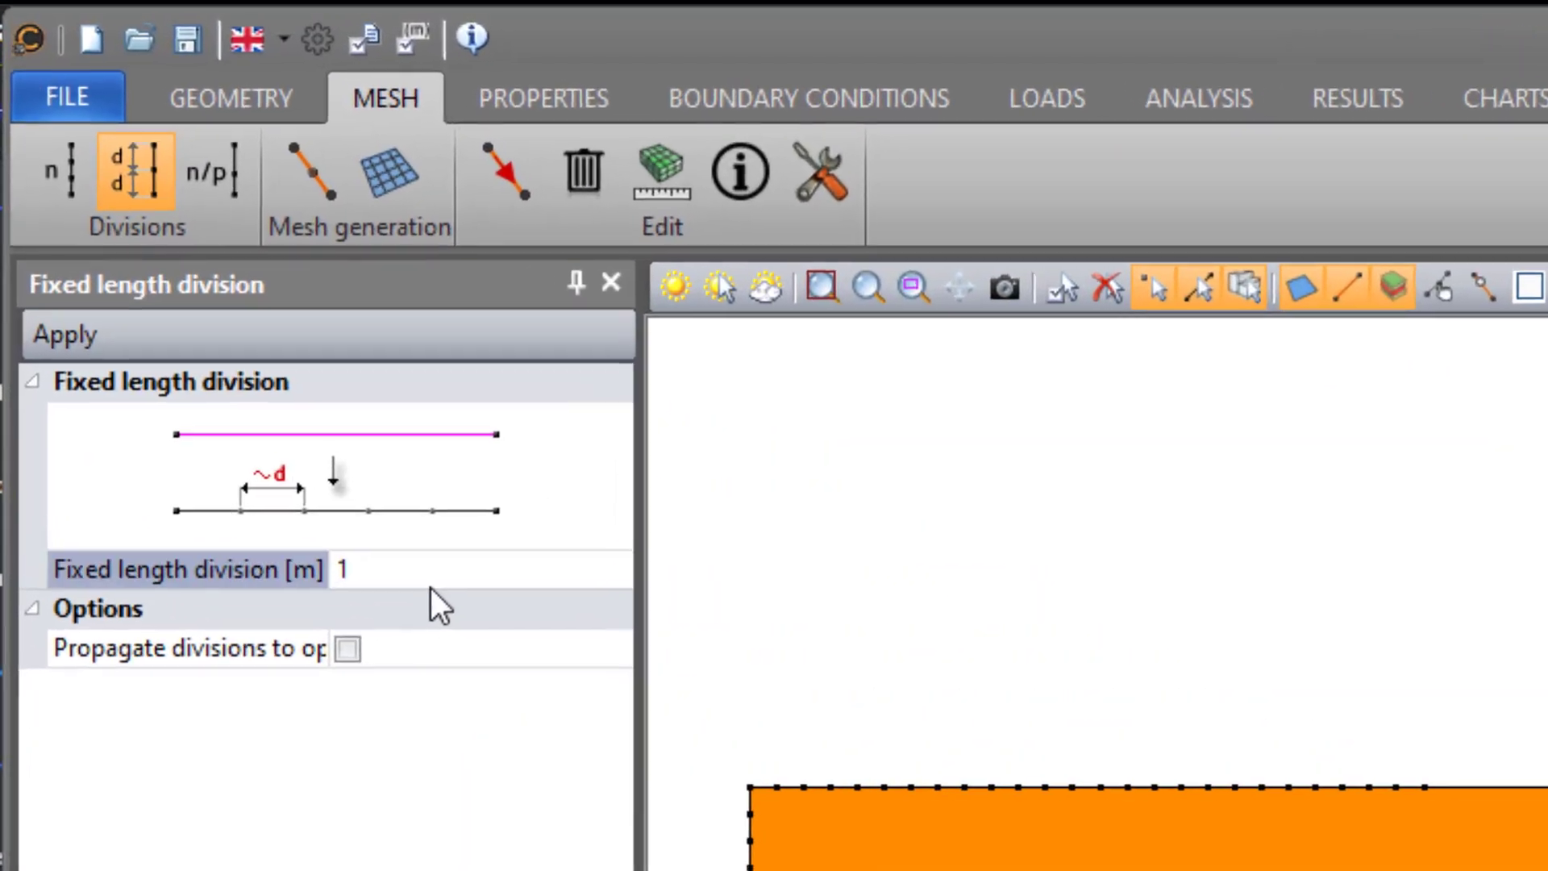
{"action": "left_click", "coordinate": [431, 577]}
{"action": "type", "text": "5"}
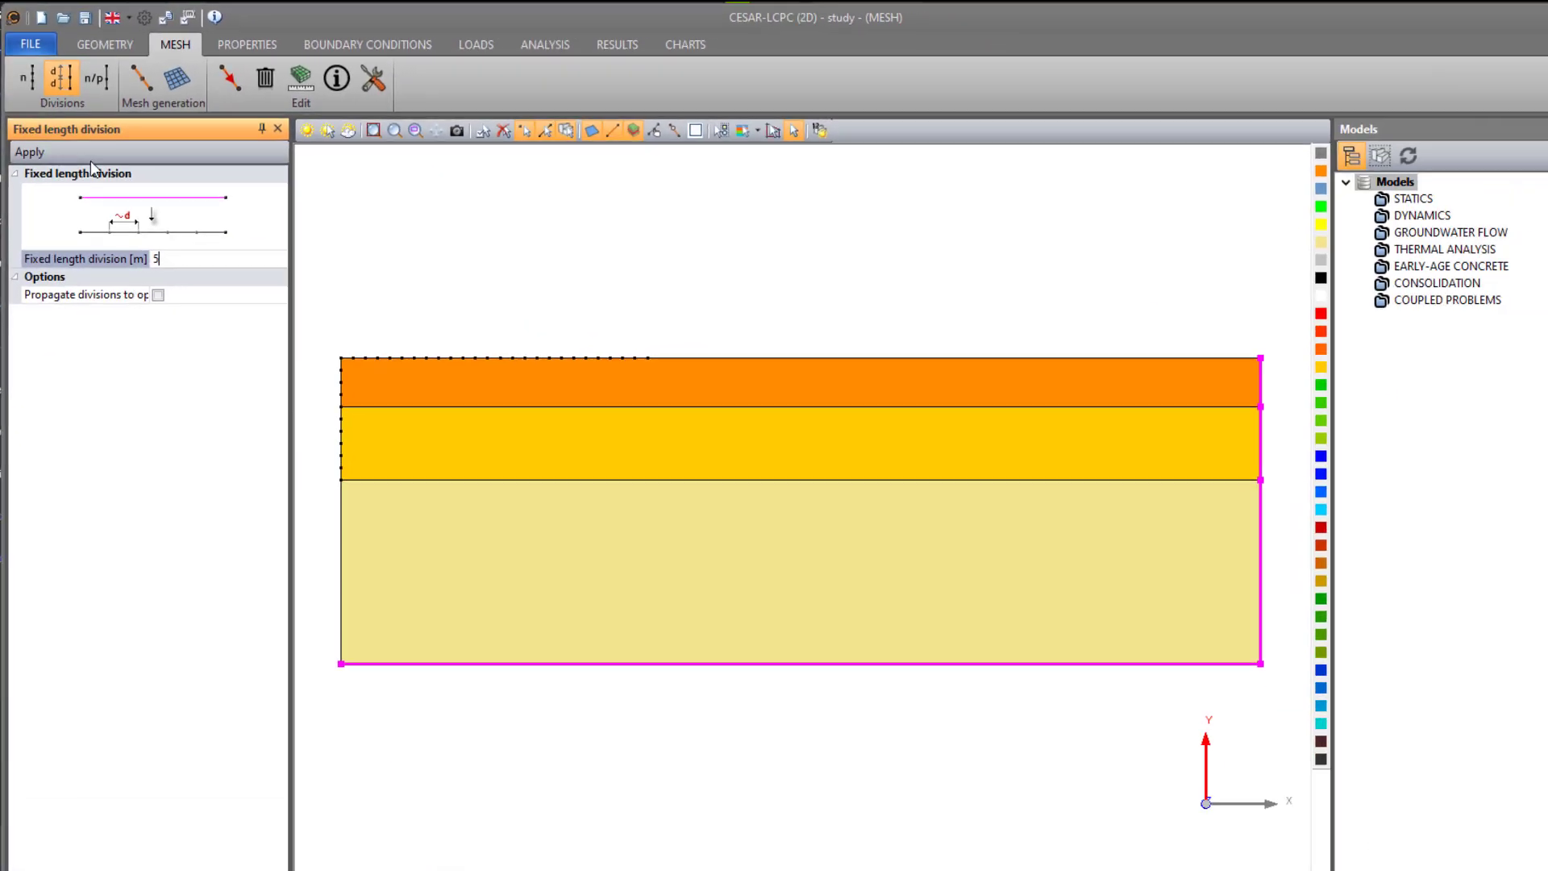
{"action": "left_click", "coordinate": [25, 151]}
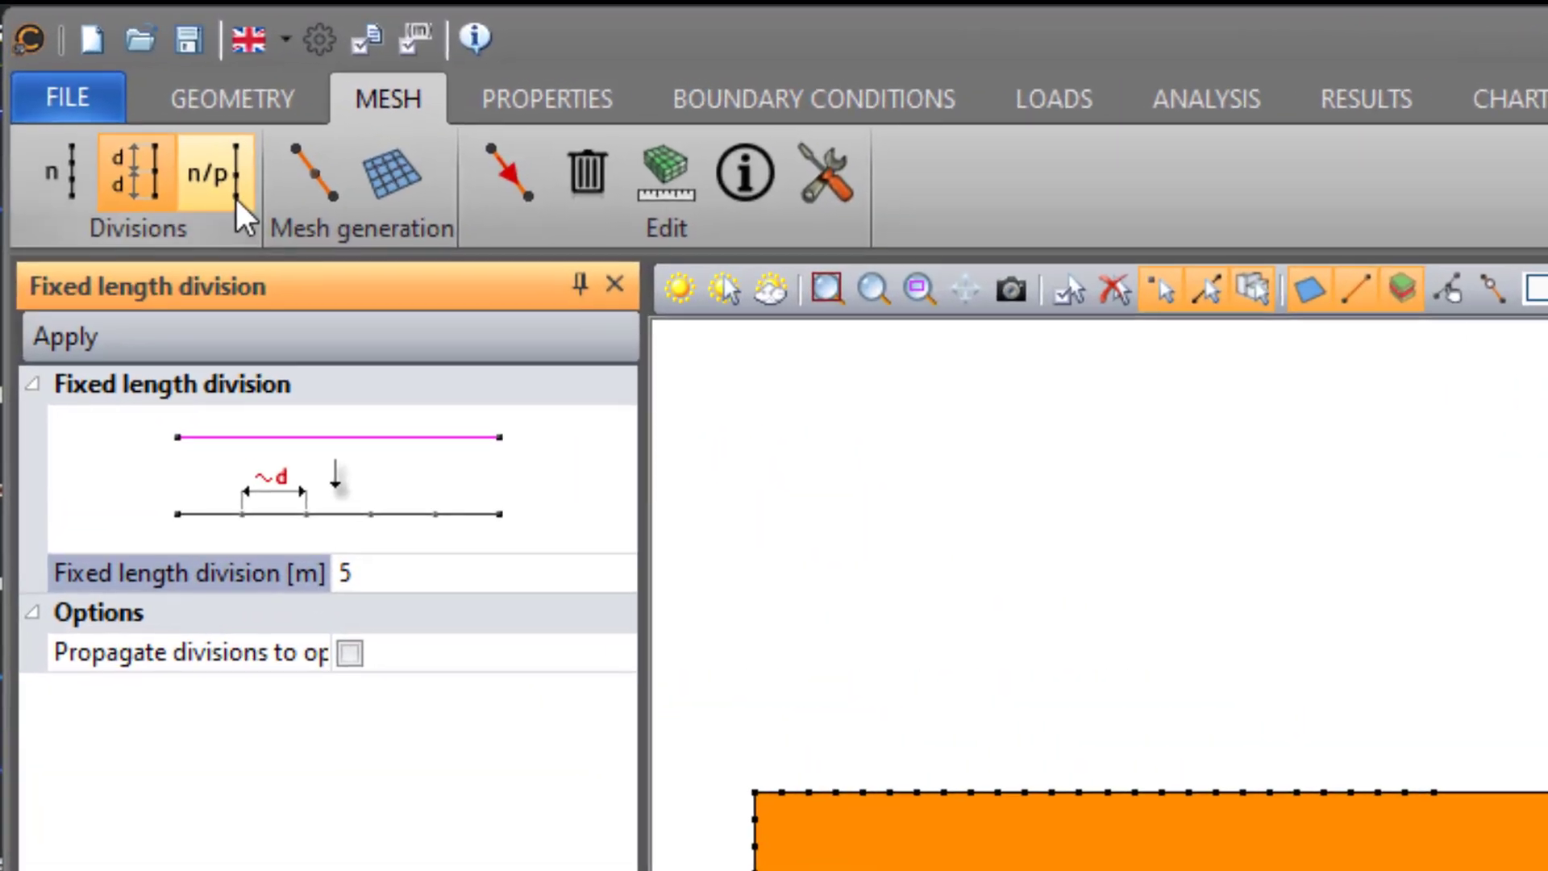
- Apply progressive divisions from 1 m to 5 m to the rest of the surface, the two layer interfaces and the lower layer's left edge
{"action": "left_click", "coordinate": [98, 84]}
{"action": "left_click", "coordinate": [219, 582]}
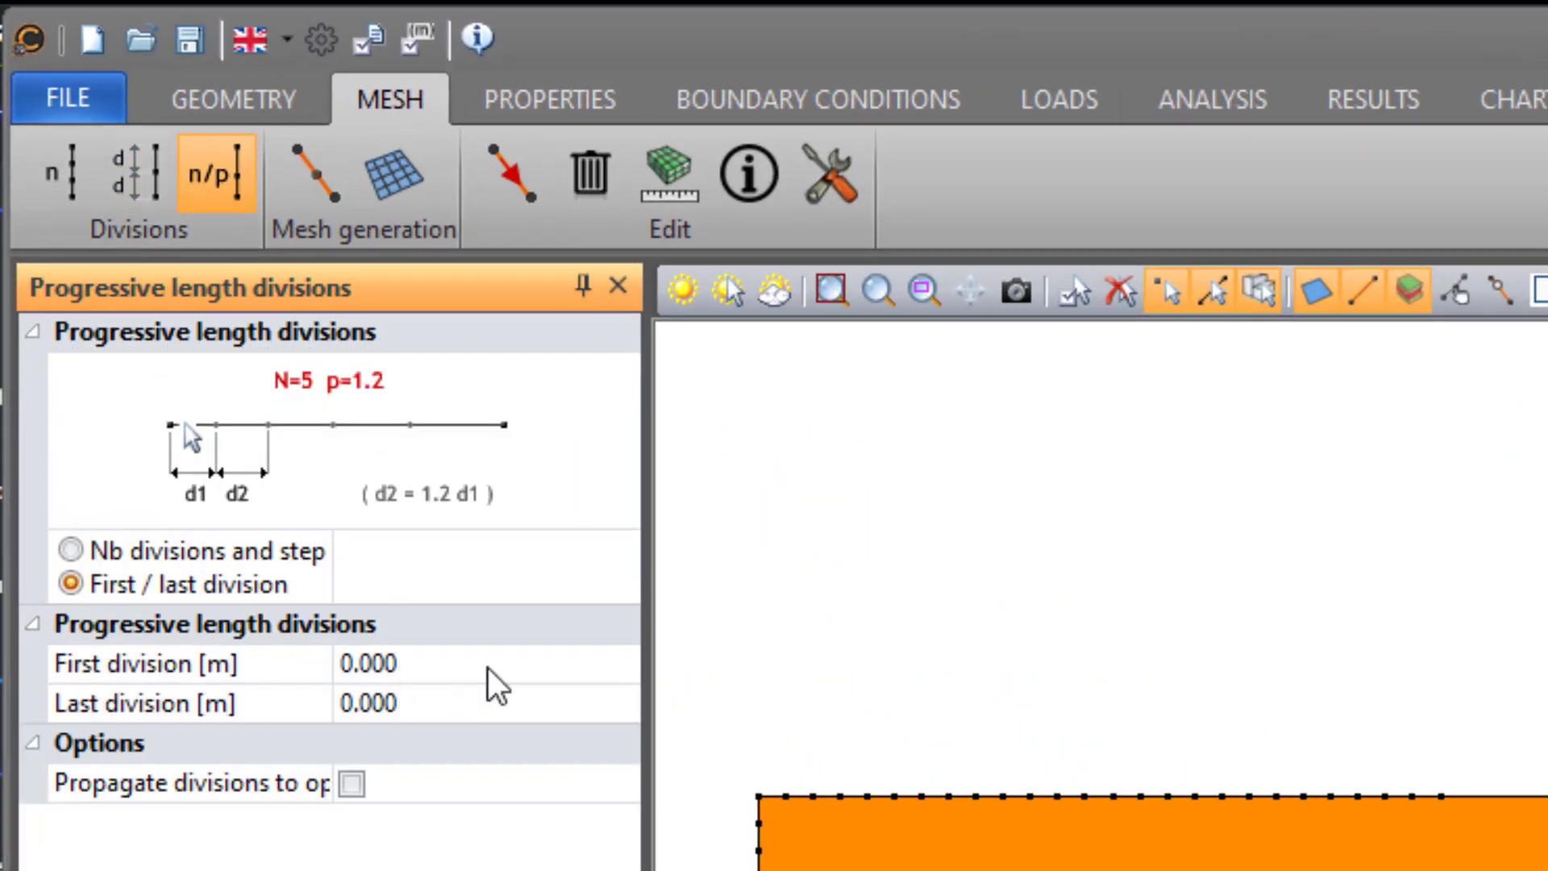
{"action": "left_click", "coordinate": [487, 667]}
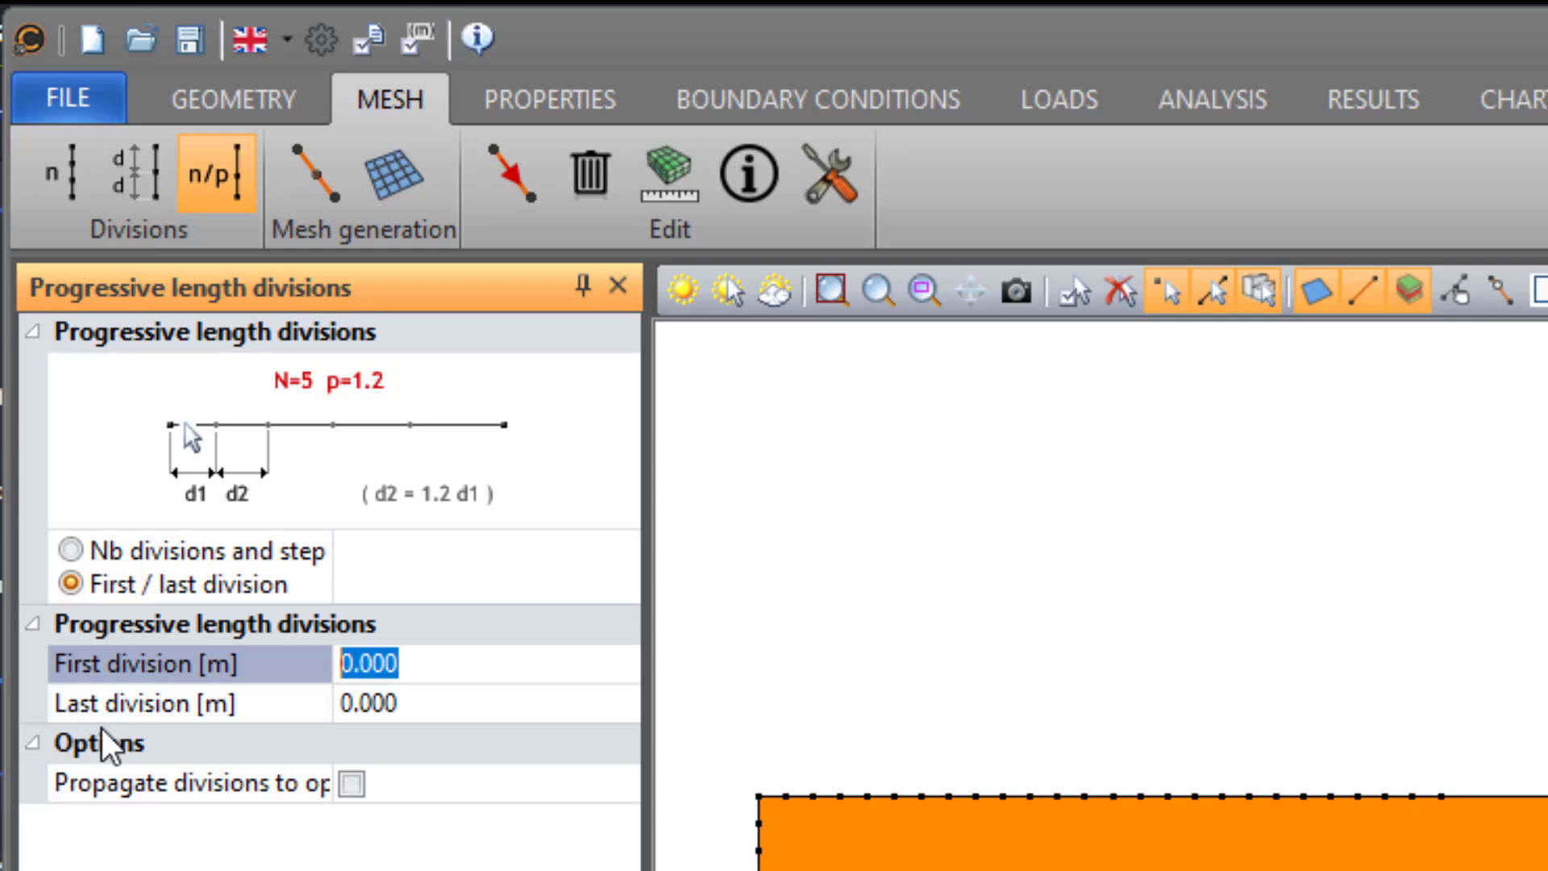
{"action": "type", "text": "1"}
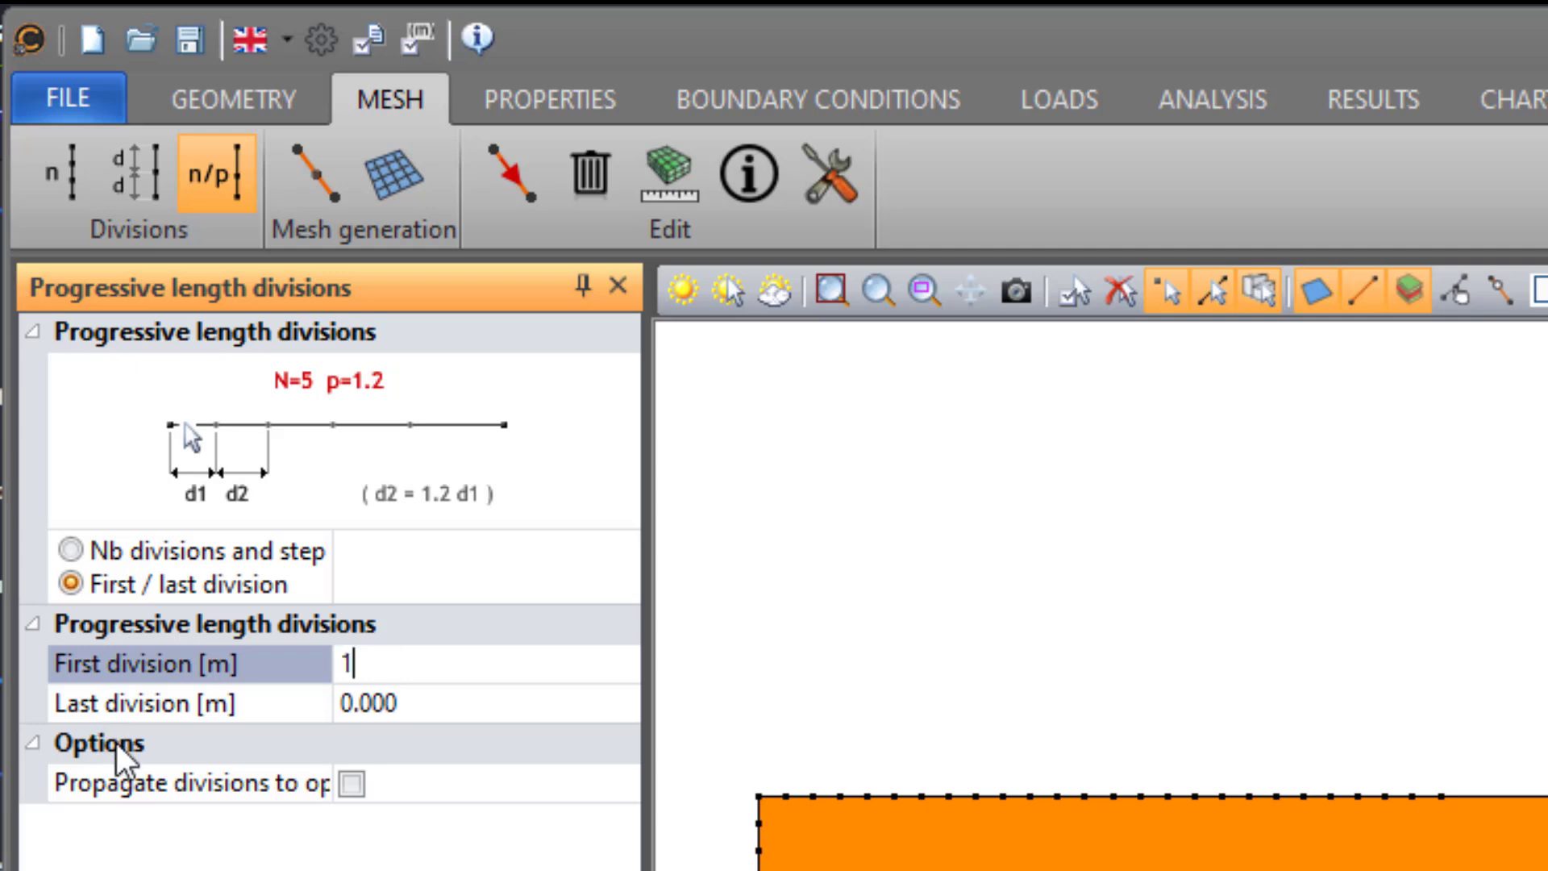
{"action": "key", "text": "Tab"}
{"action": "type", "text": "5"}
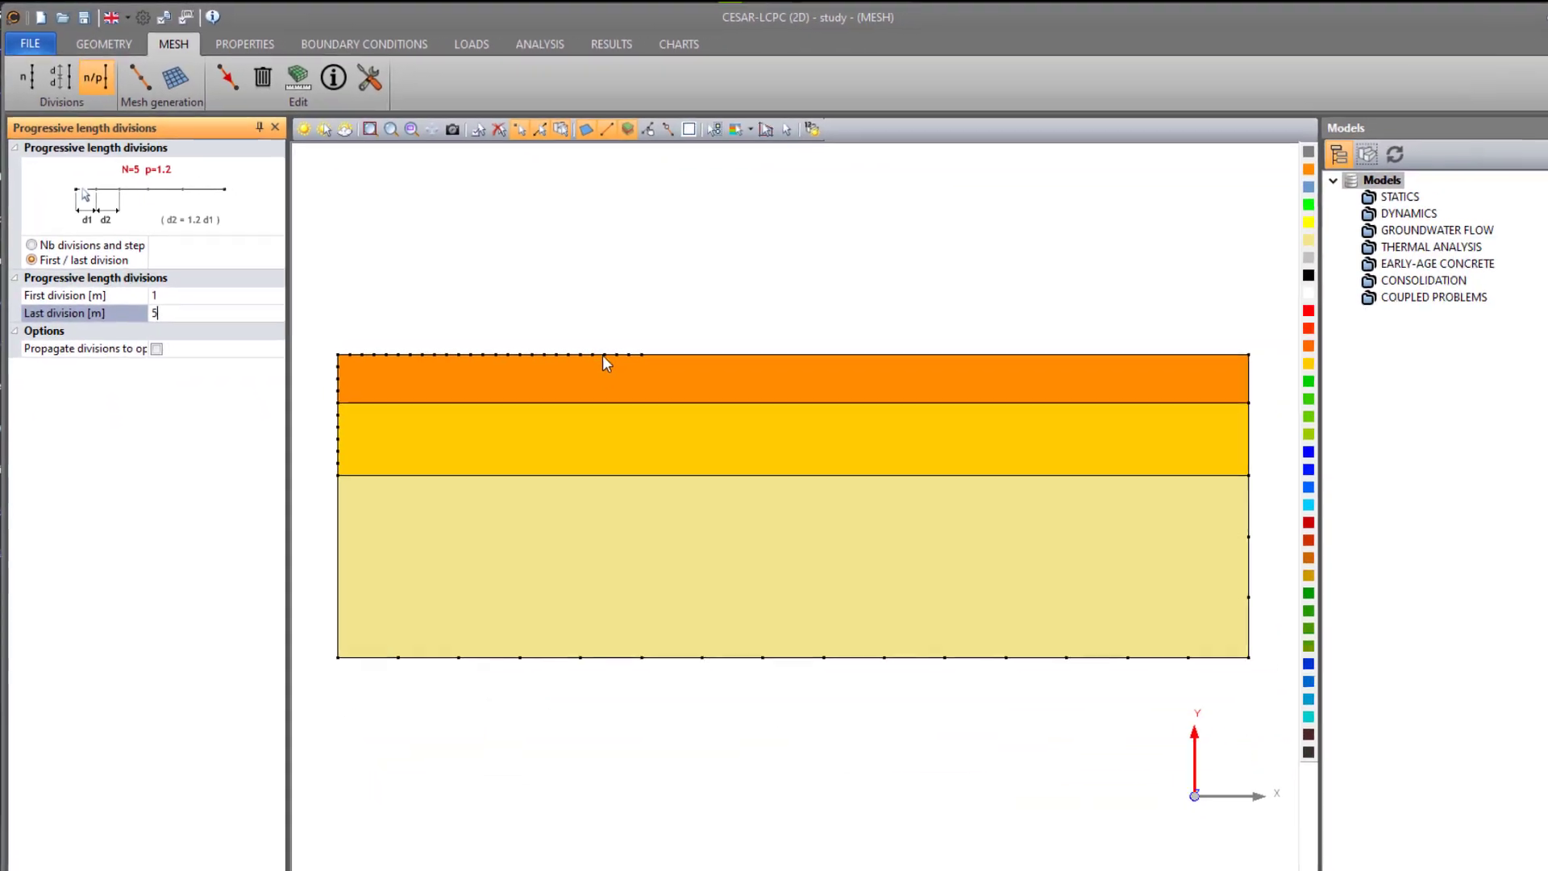
{"action": "left_click", "coordinate": [644, 342]}
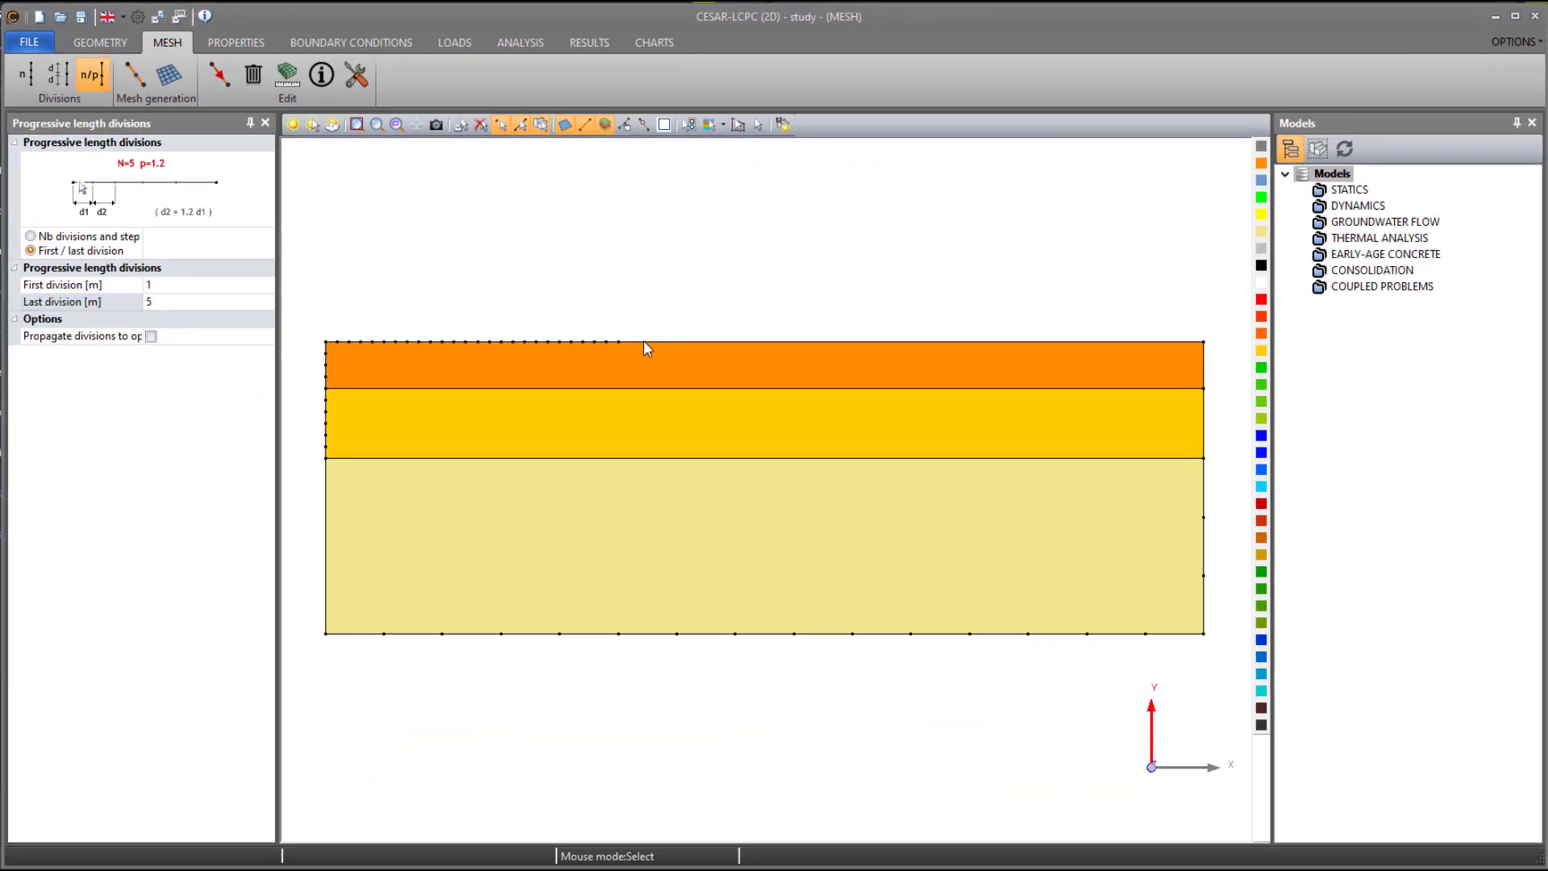
{"action": "left_click", "coordinate": [381, 389]}
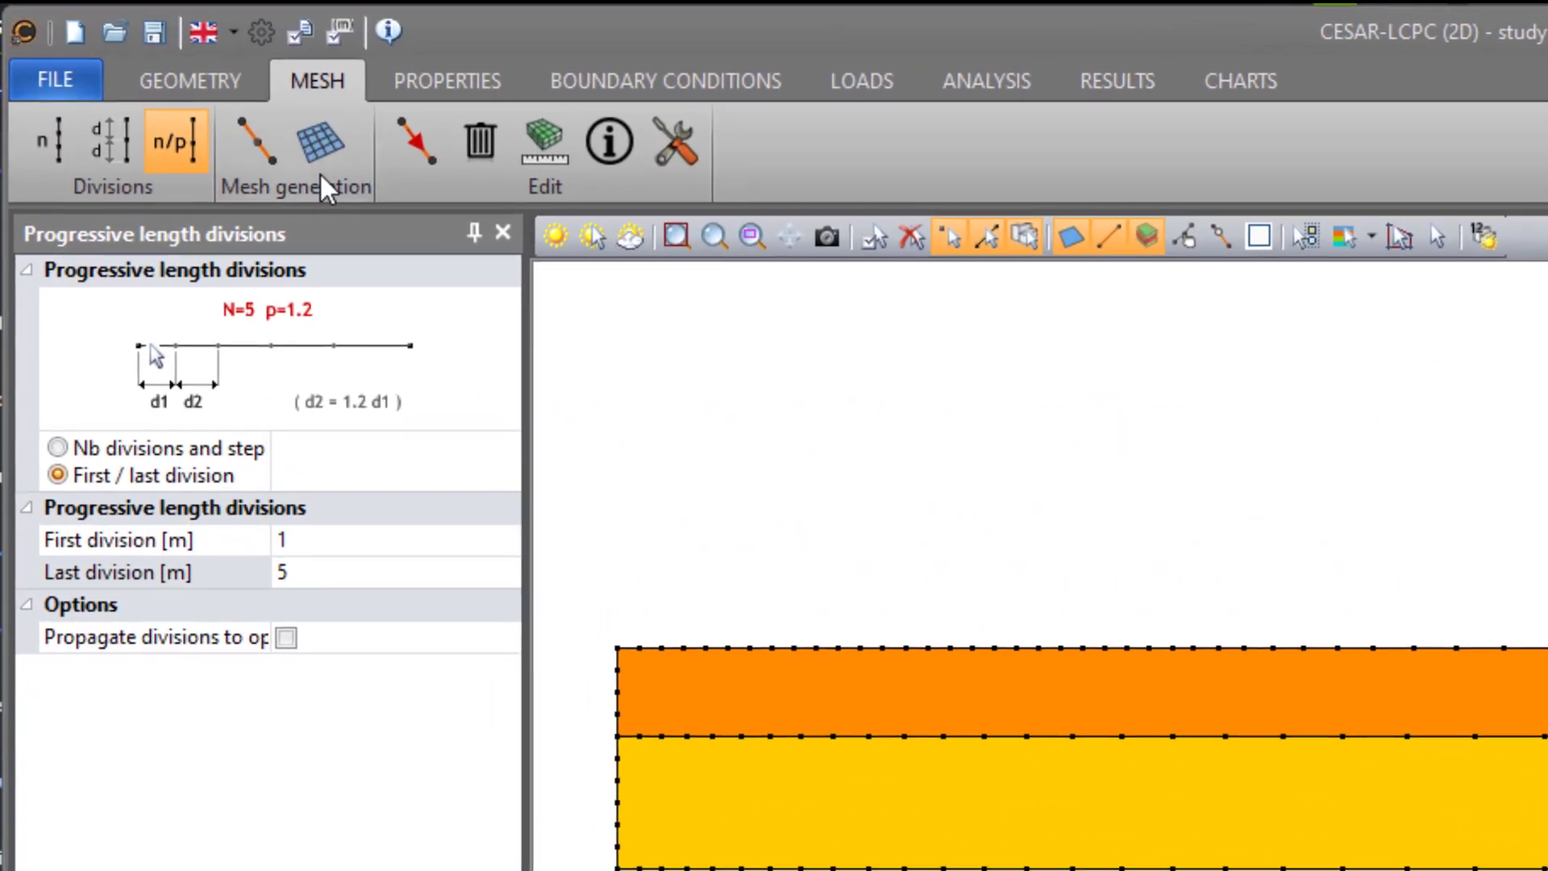
- Mesh all three soil layers with triangular elements using quadratic interpolation and the native mesh generator
{"action": "left_click", "coordinate": [322, 145]}
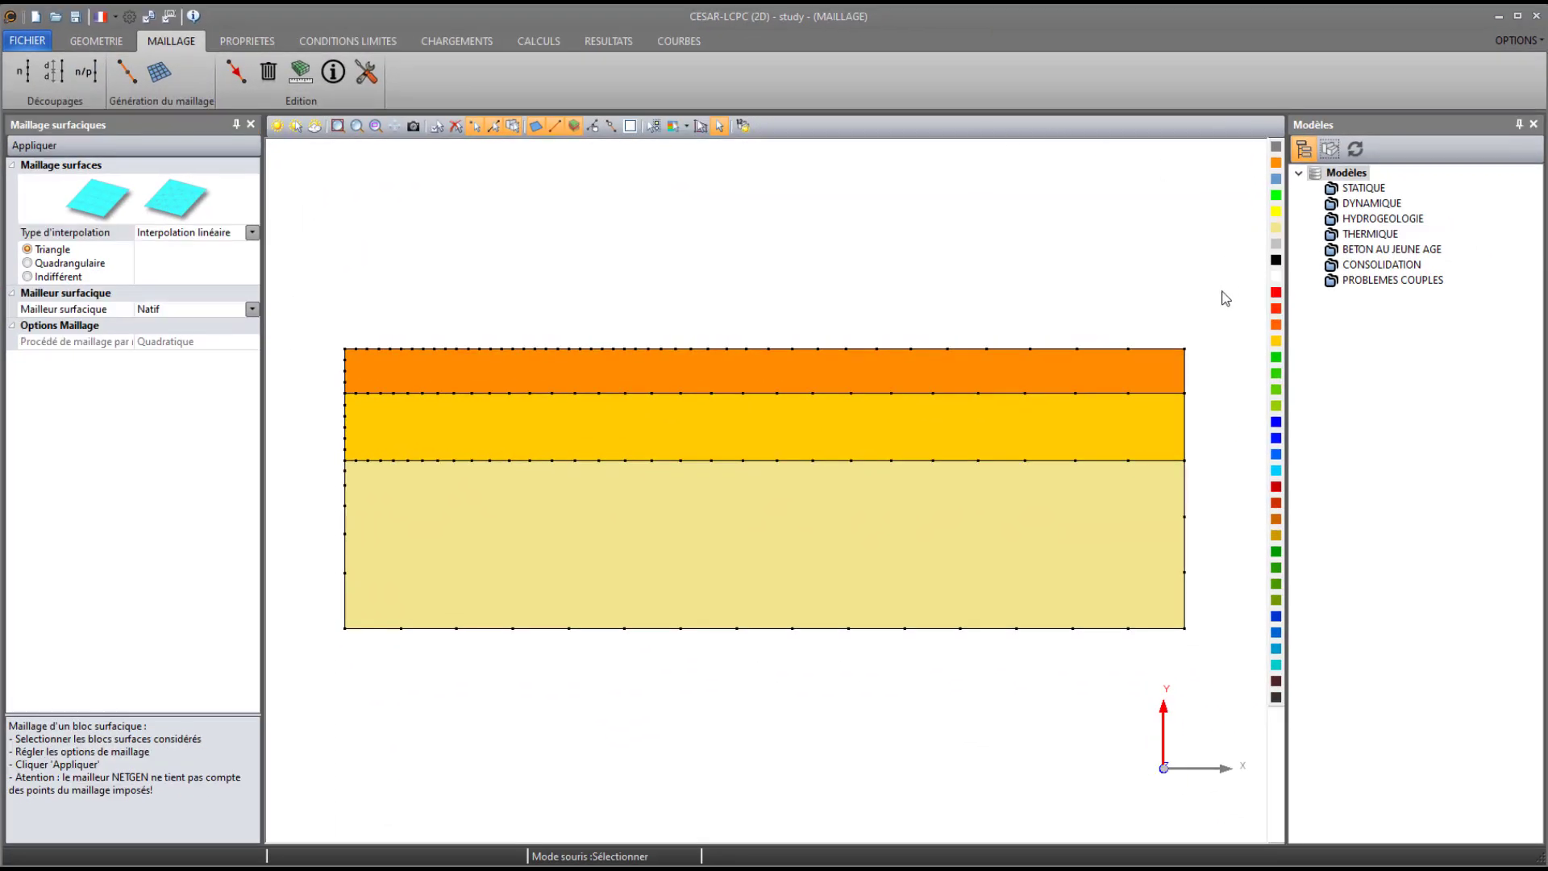
{"action": "left_click_drag", "start_coordinate": [1227, 259], "coordinate": [339, 698]}
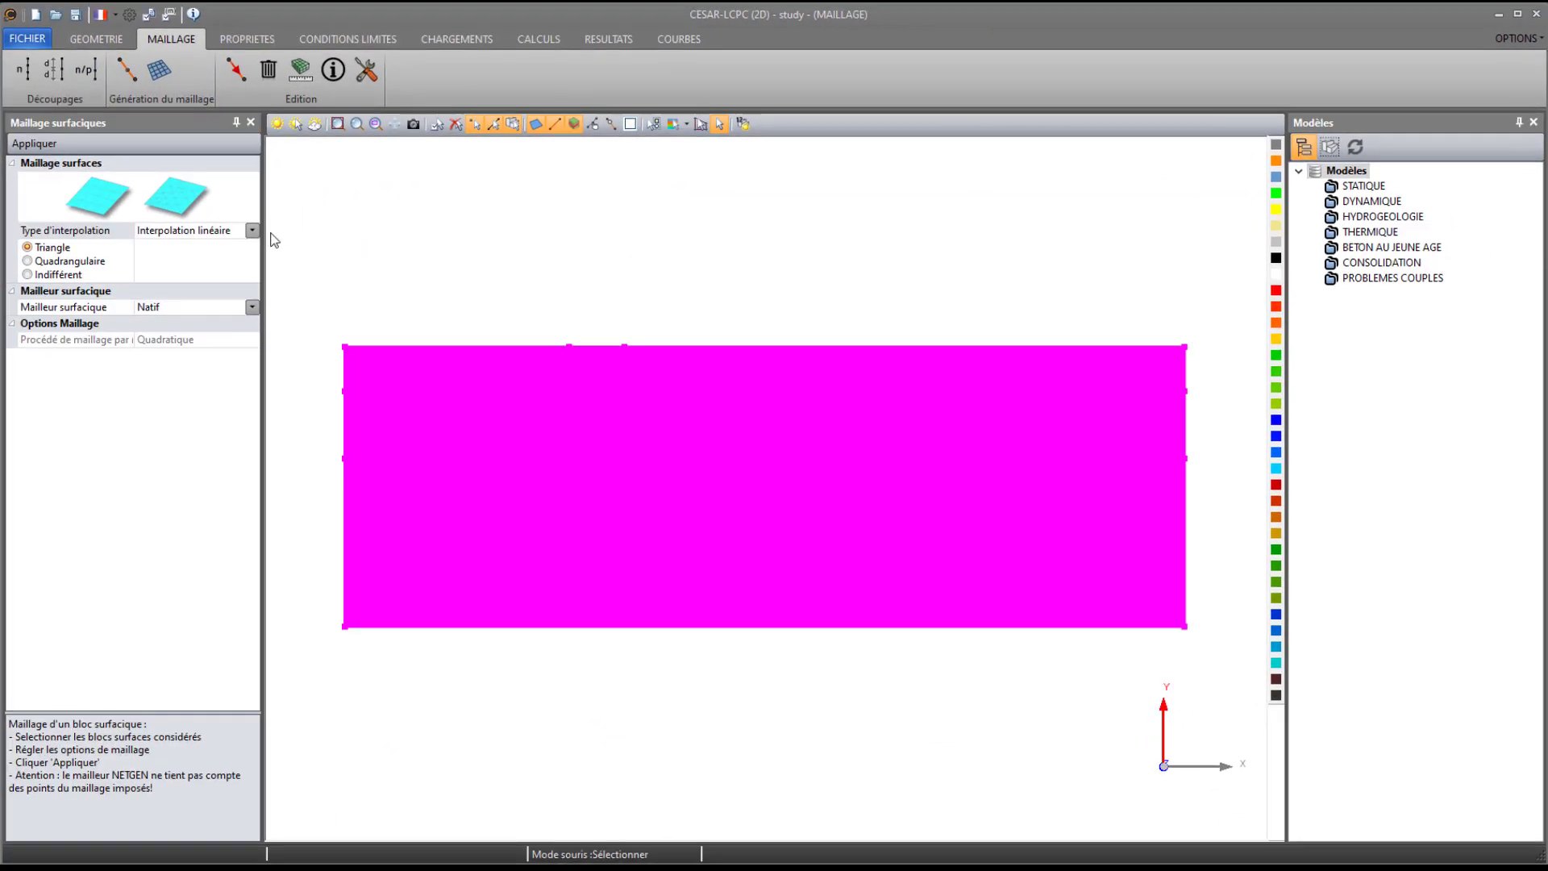
{"action": "left_click", "coordinate": [252, 231]}
{"action": "left_click", "coordinate": [226, 271]}
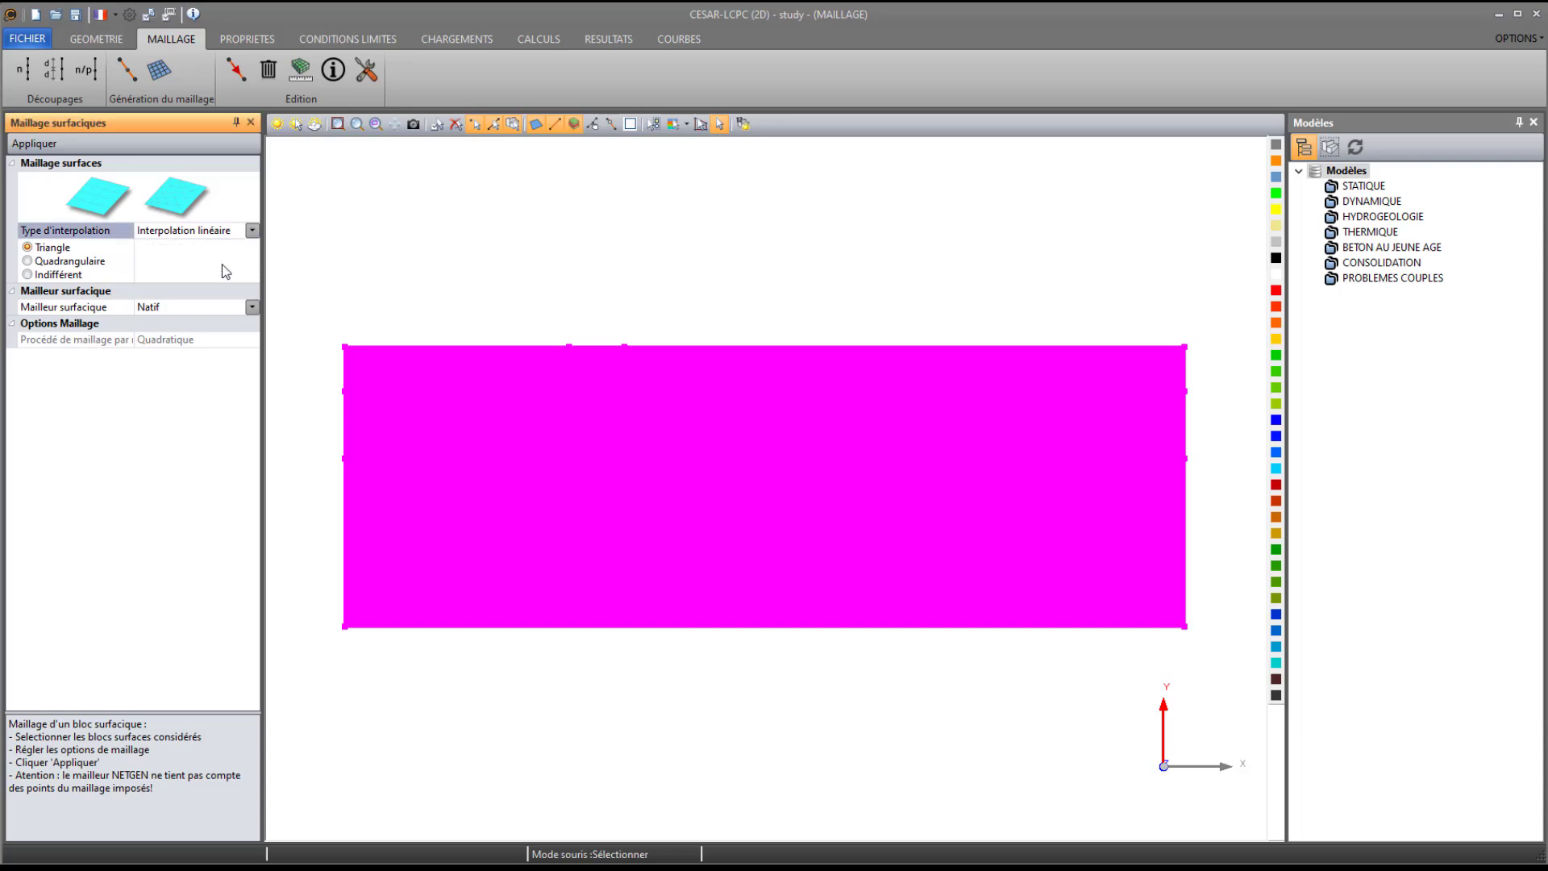
{"action": "left_click", "coordinate": [38, 146]}
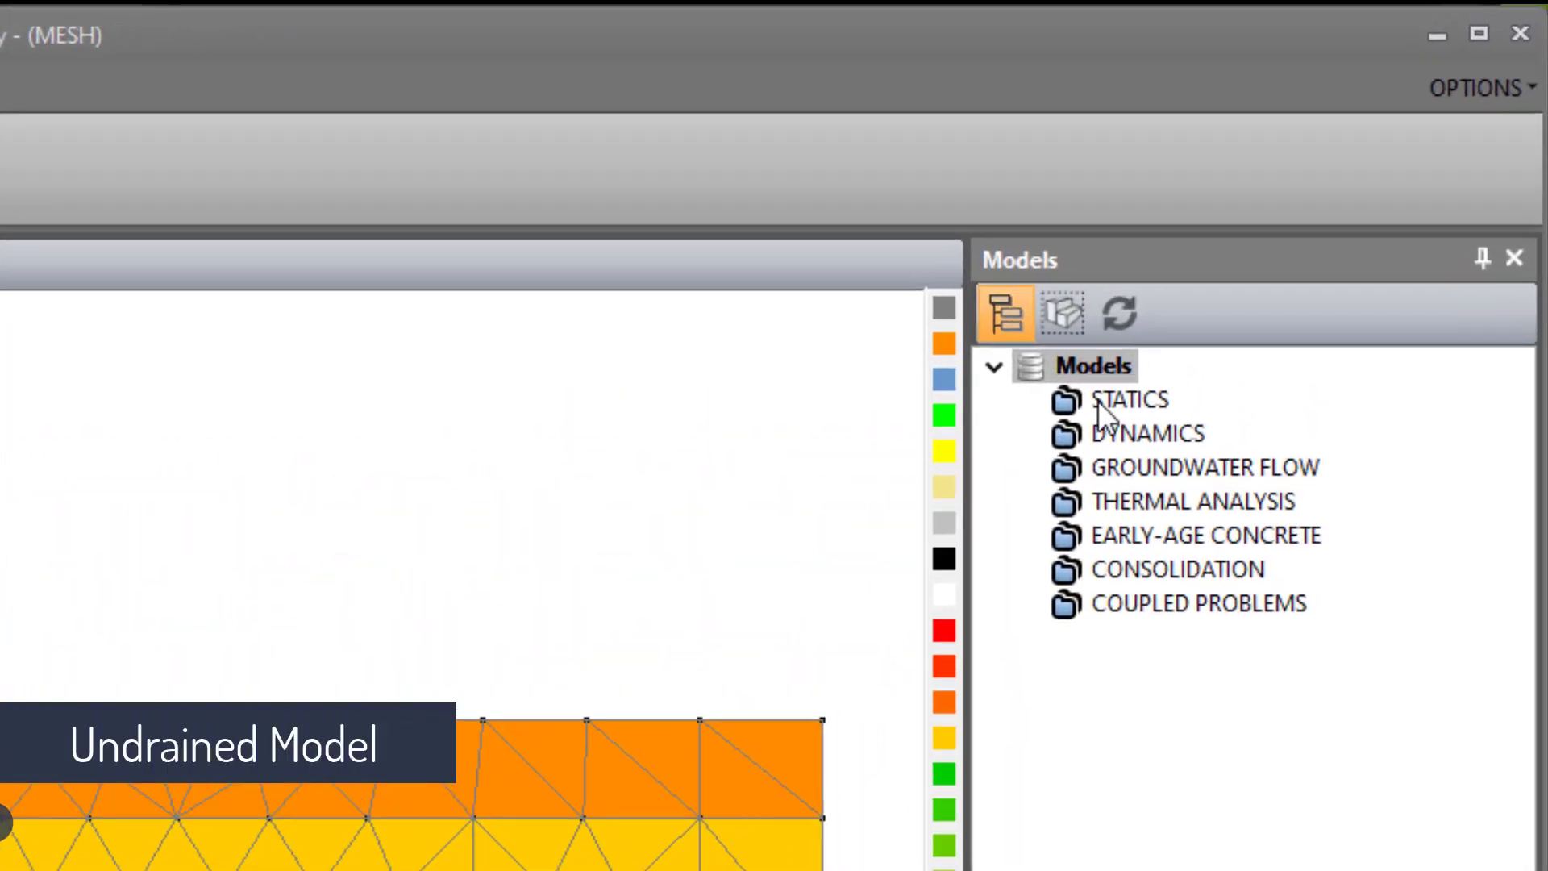
- Add a plane strain statics model named "Short term" with the MCNL solver and the Initial parameters option
{"action": "left_click", "coordinate": [1303, 225]}
{"action": "right_click", "coordinate": [1086, 409]}
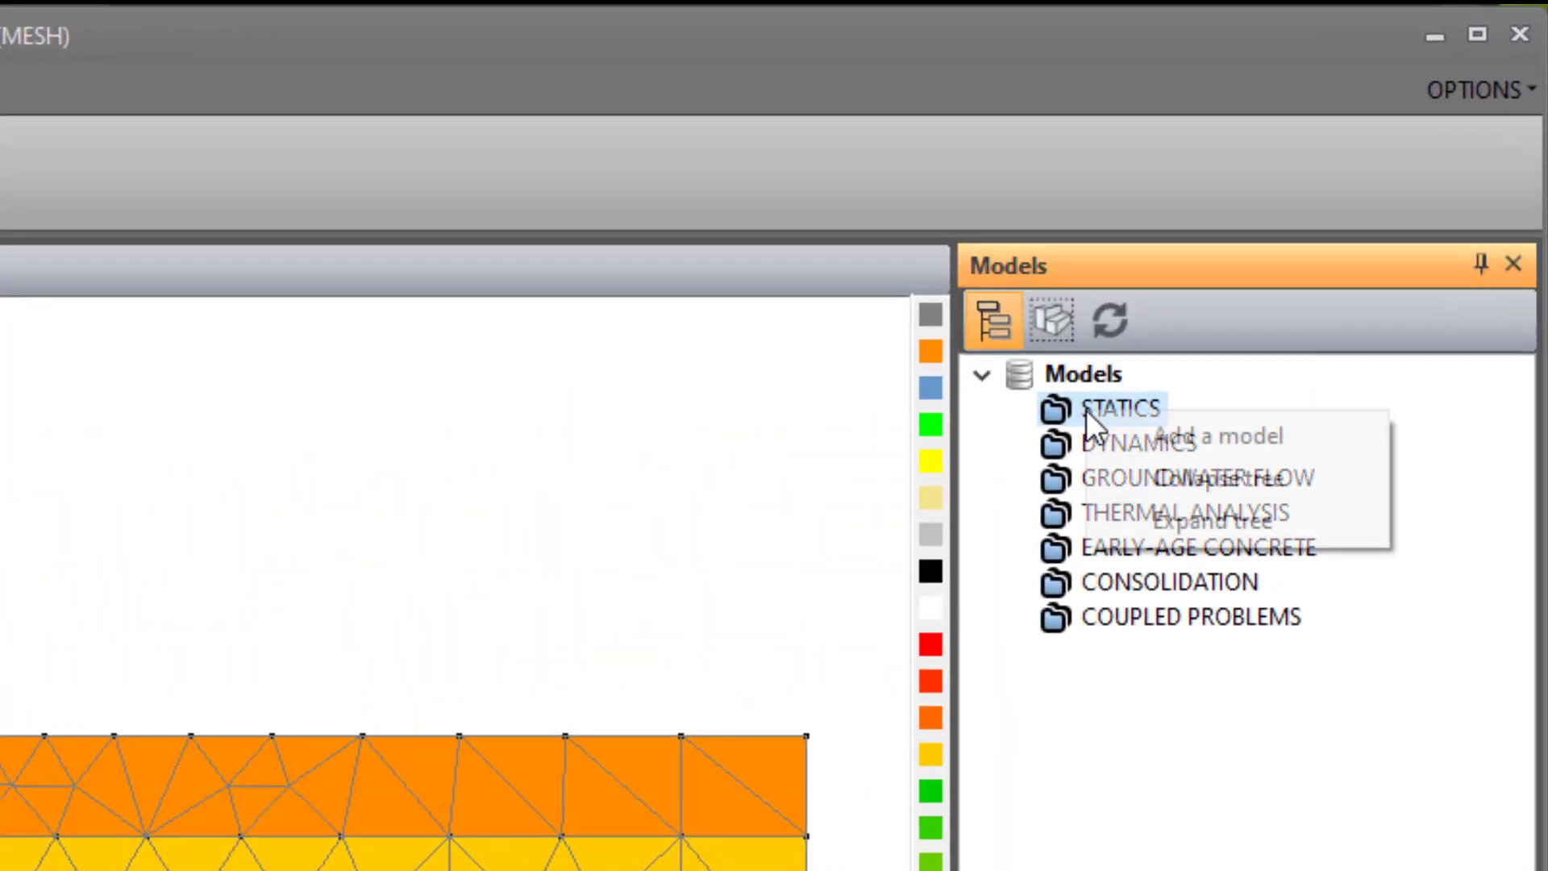
{"action": "left_click", "coordinate": [1109, 433]}
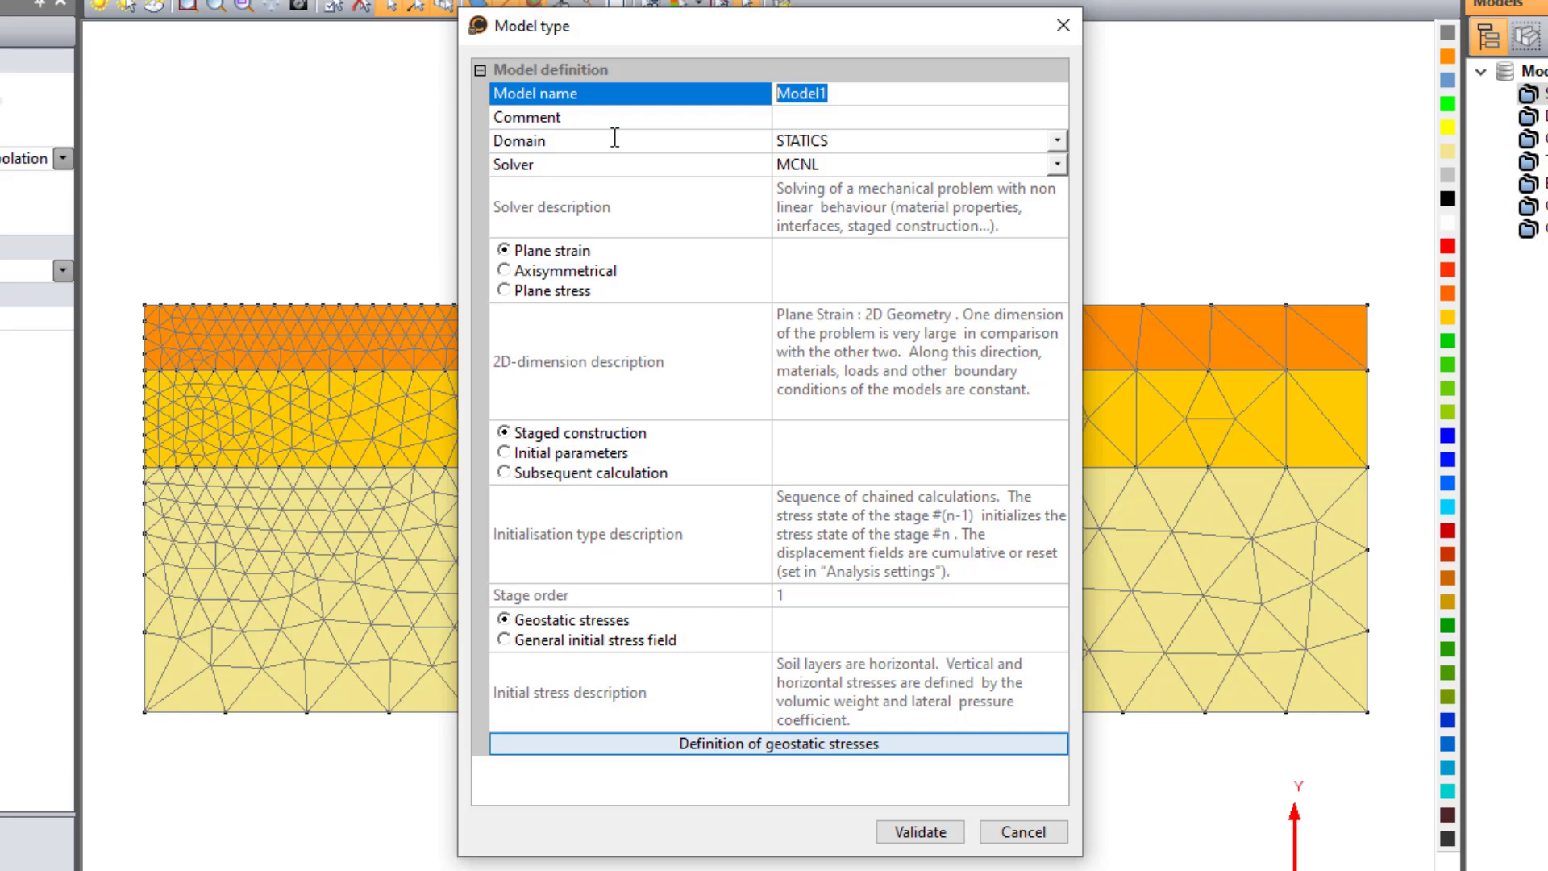
{"action": "type", "text": "Short term"}
{"action": "left_click", "coordinate": [614, 461]}
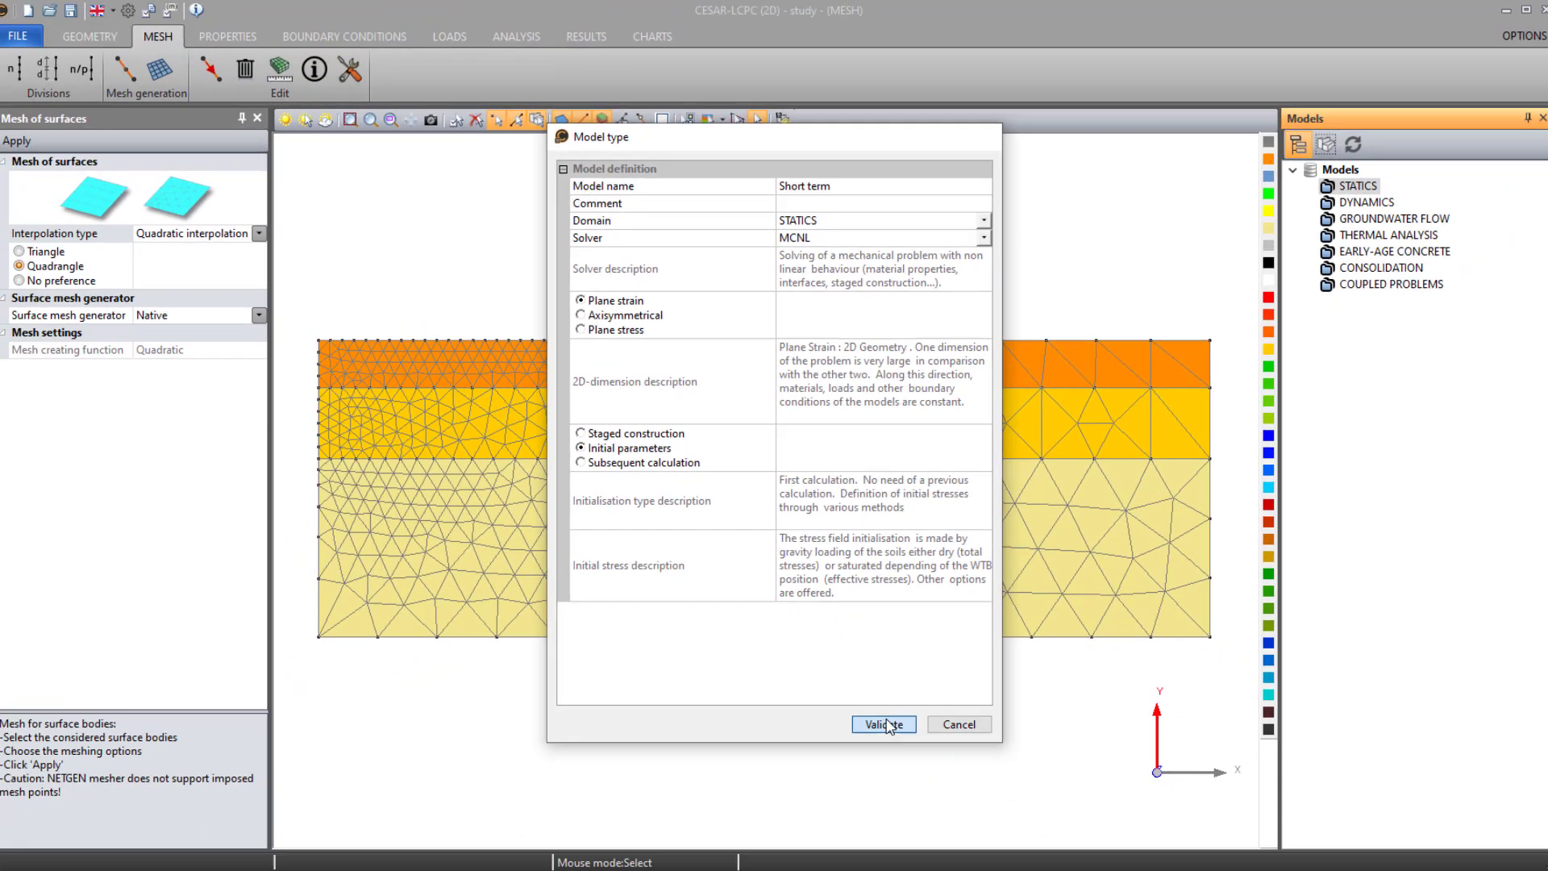
{"action": "left_click", "coordinate": [920, 832]}
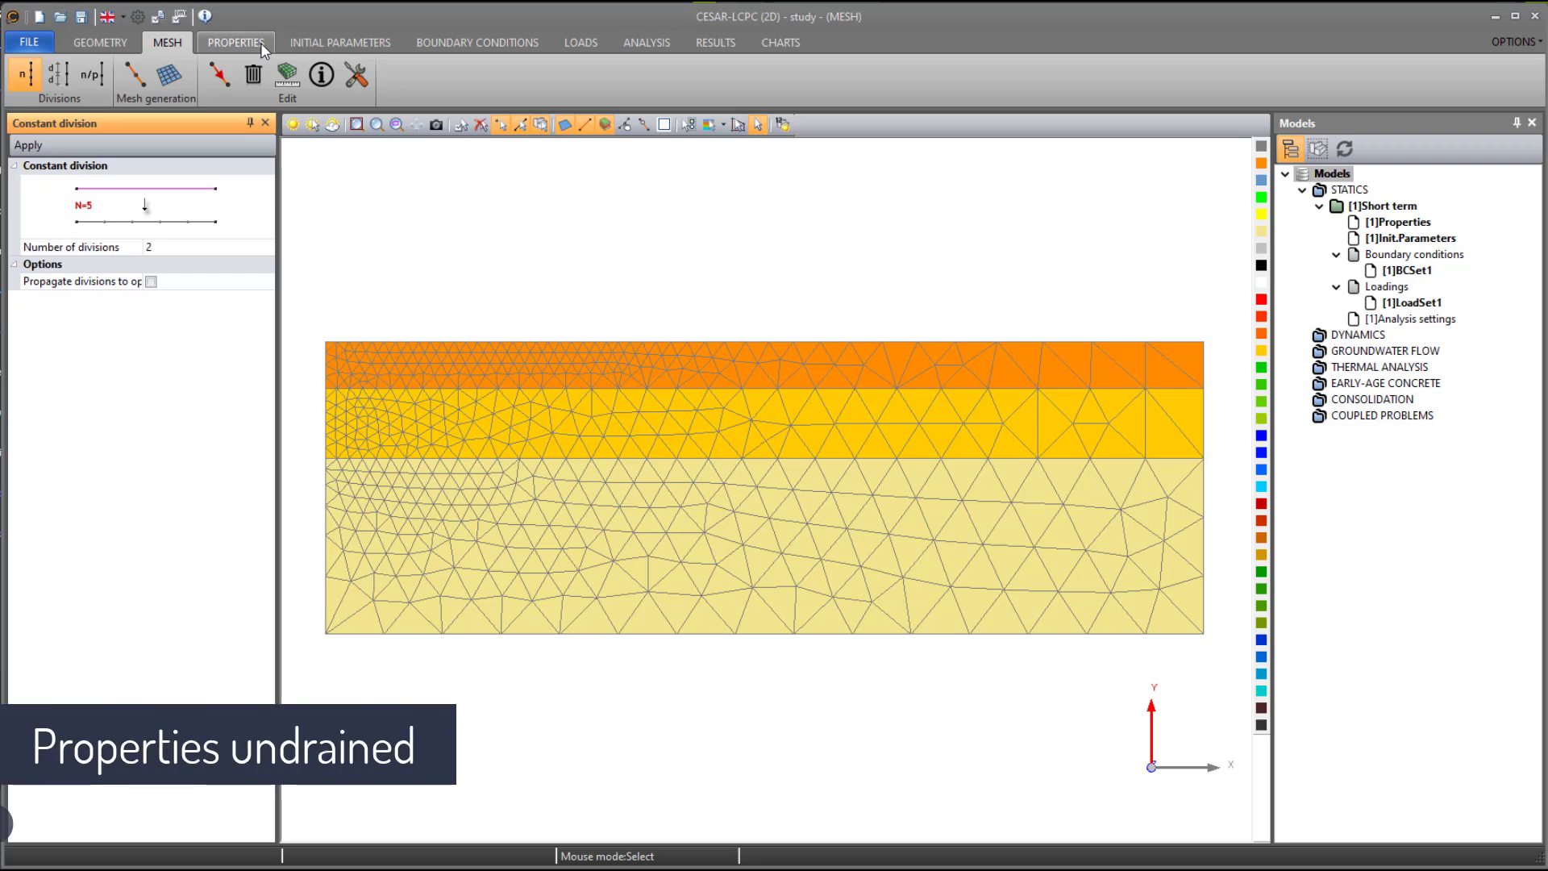
- Create the surface body property set "Layer3_u" with the Linear isotropic elasticity (+) type
{"action": "left_click", "coordinate": [238, 43]}
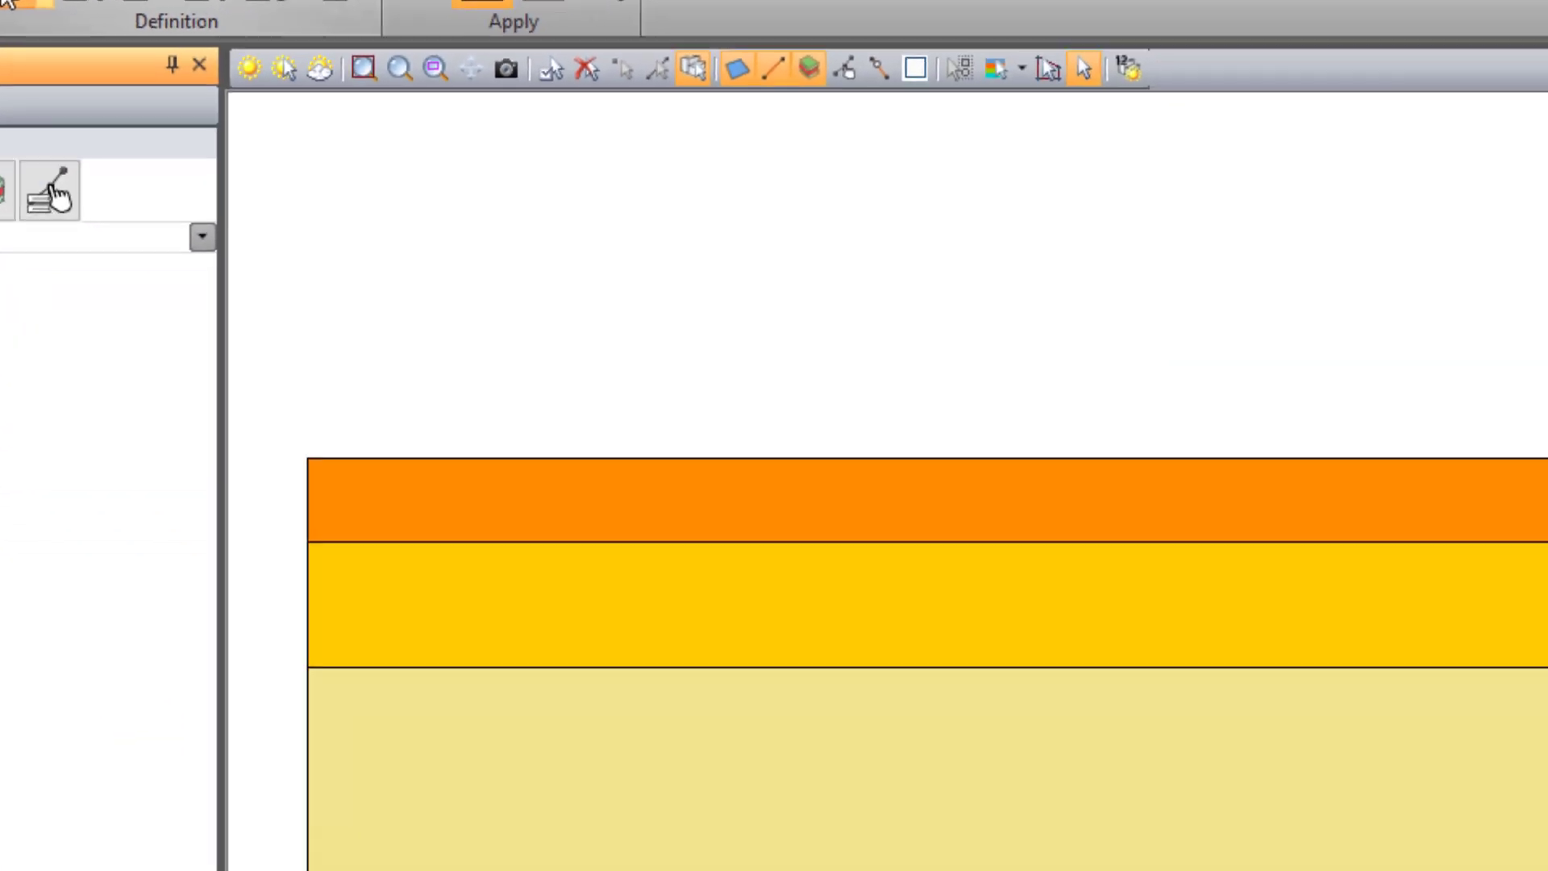
{"action": "left_click", "coordinate": [369, 182]}
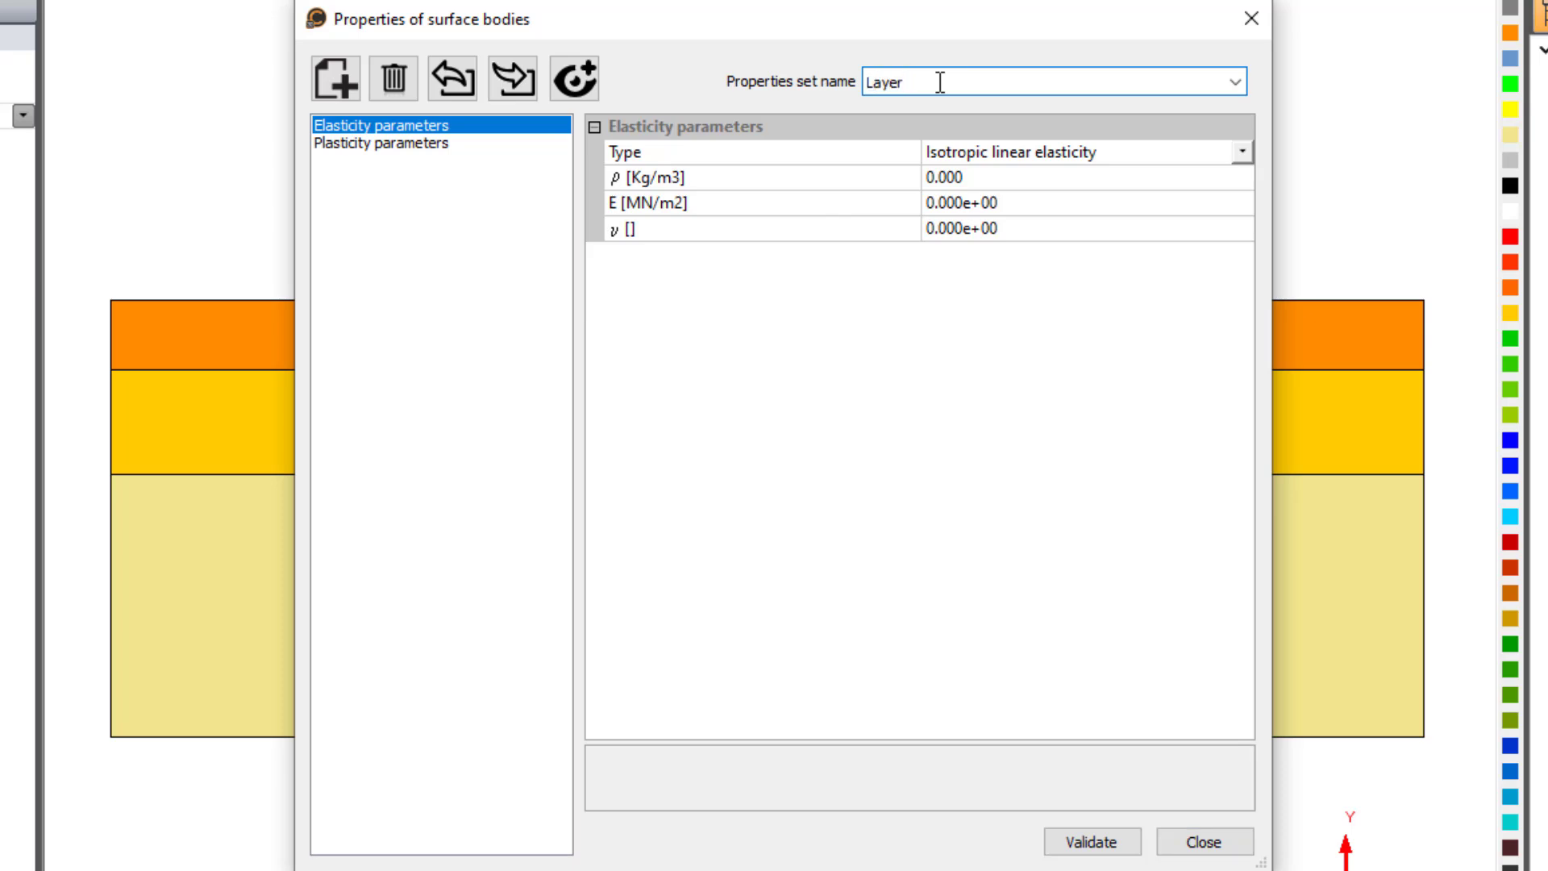
{"action": "left_click", "coordinate": [1243, 158]}
{"action": "left_click", "coordinate": [1047, 228]}
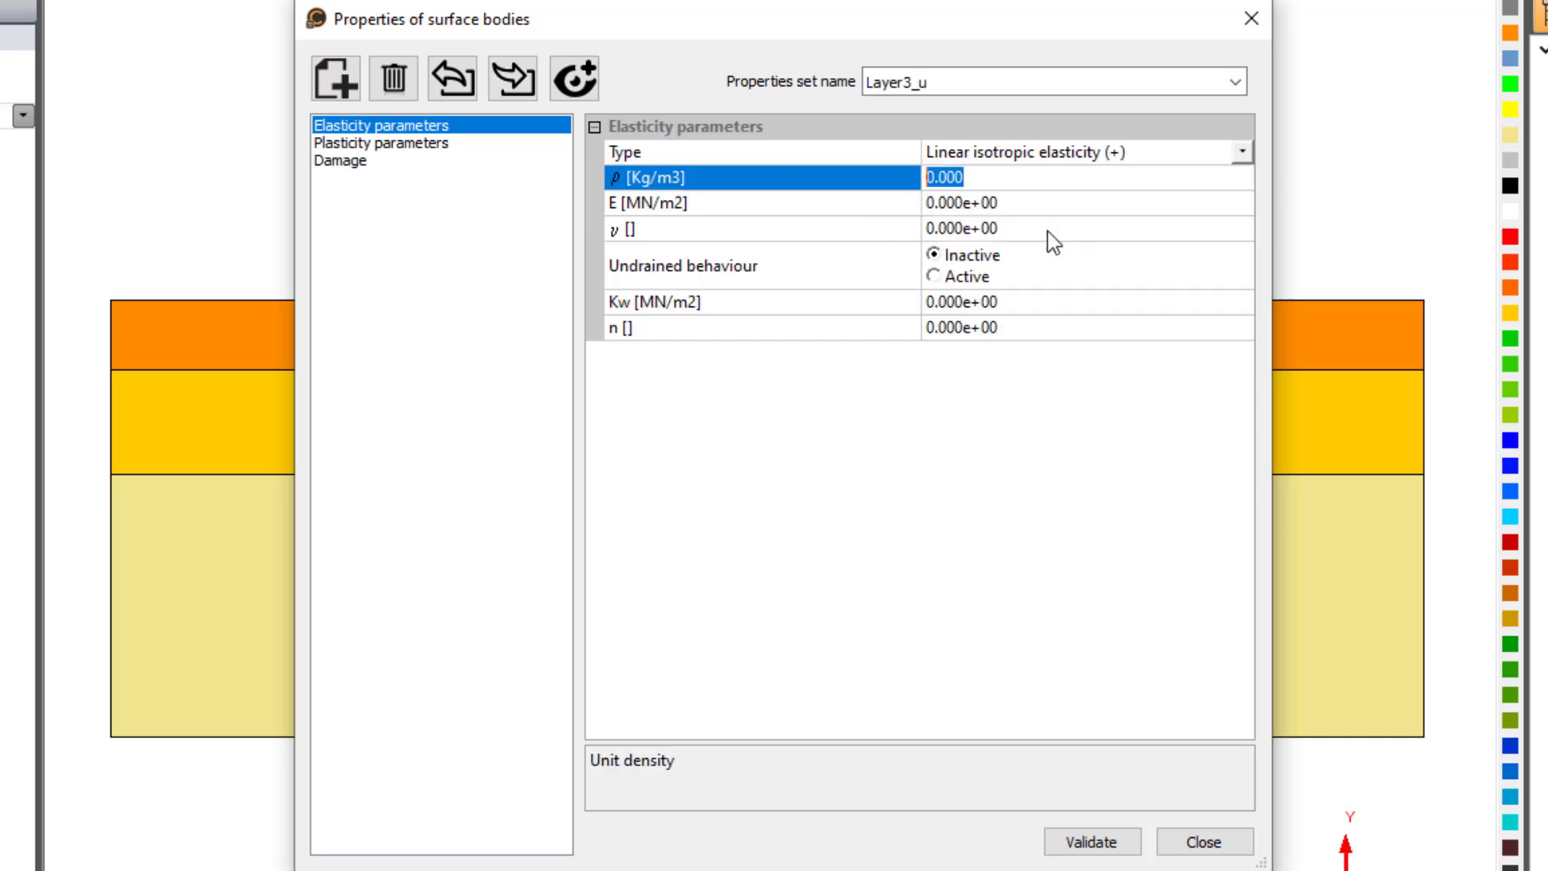
- Give Layer3_u a density of 900 kg/m3, a Young's modulus of 5 MN/m2 and a Poisson's ratio of 0.35
{"action": "type", "text": "900"}
{"action": "key", "text": "Return"}
{"action": "type", "text": "5"}
{"action": "key", "text": "Return"}
{"action": "type", "text": "0.3"}
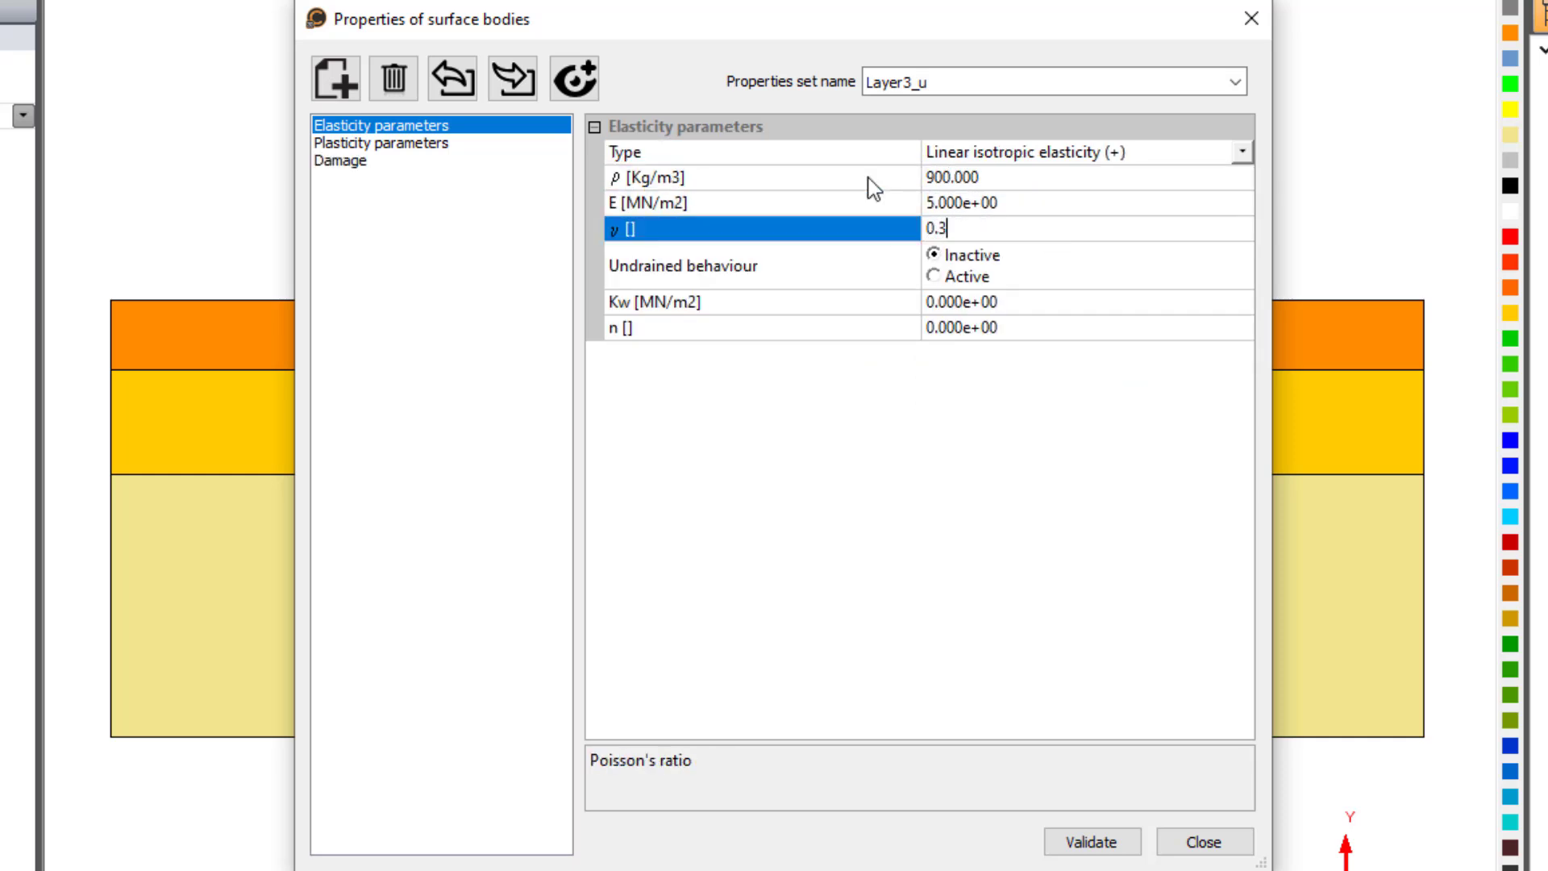
- Activate undrained behaviour for Layer3_u with a fluid bulk modulus Kw of 2000 MN/m2 and a porosity of 0.35
{"action": "left_click", "coordinate": [968, 276]}
{"action": "left_click", "coordinate": [1004, 304]}
{"action": "type", "text": "2000"}
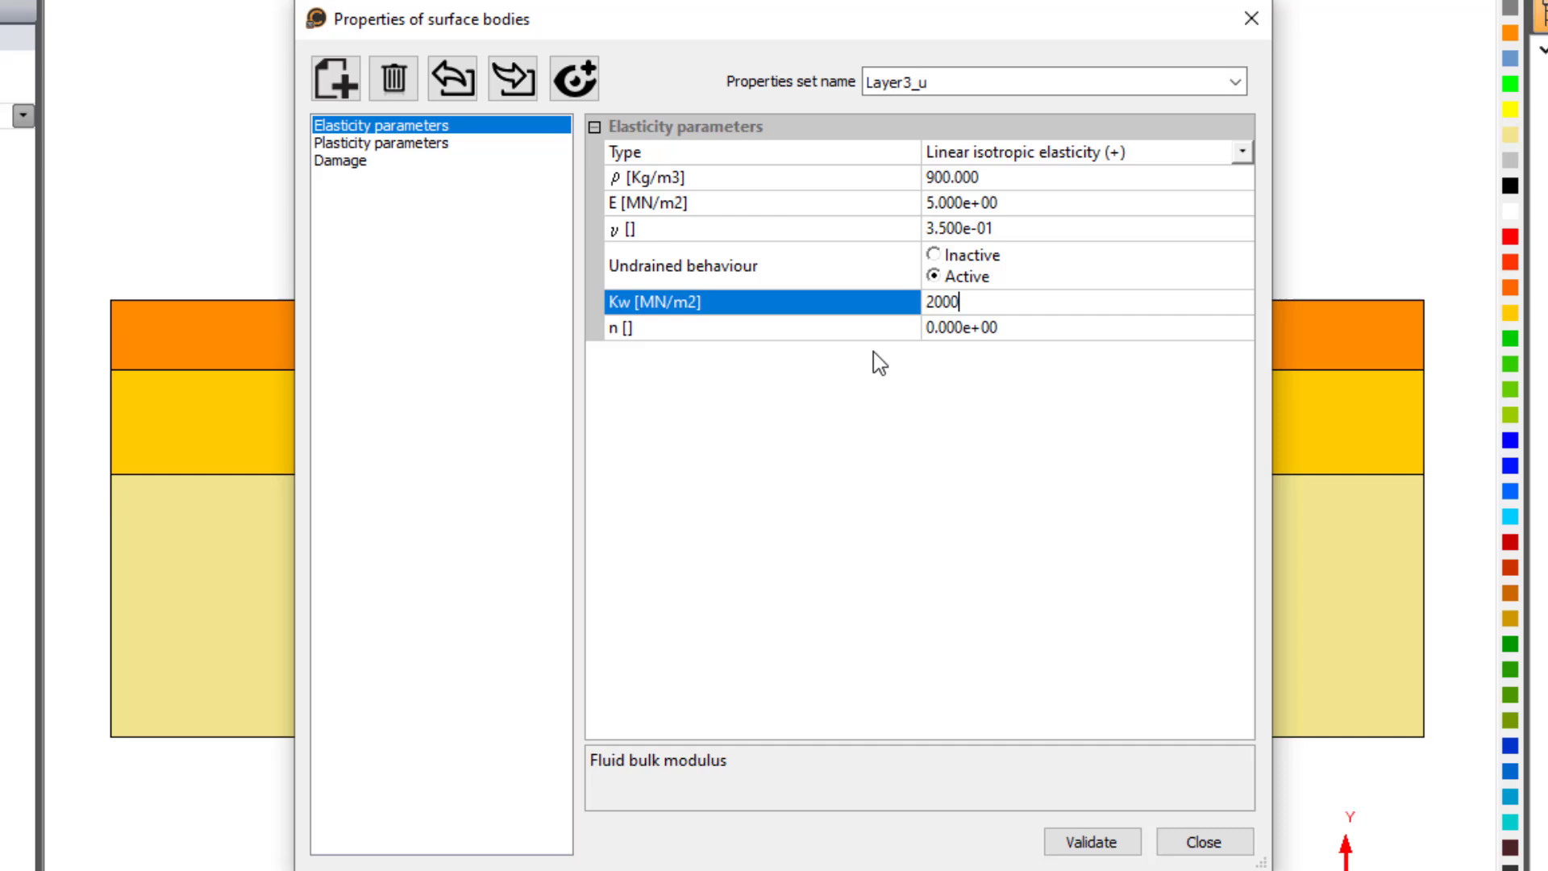
{"action": "key", "text": "Return"}
{"action": "type", "text": "0.35"}
{"action": "key", "text": "Return"}
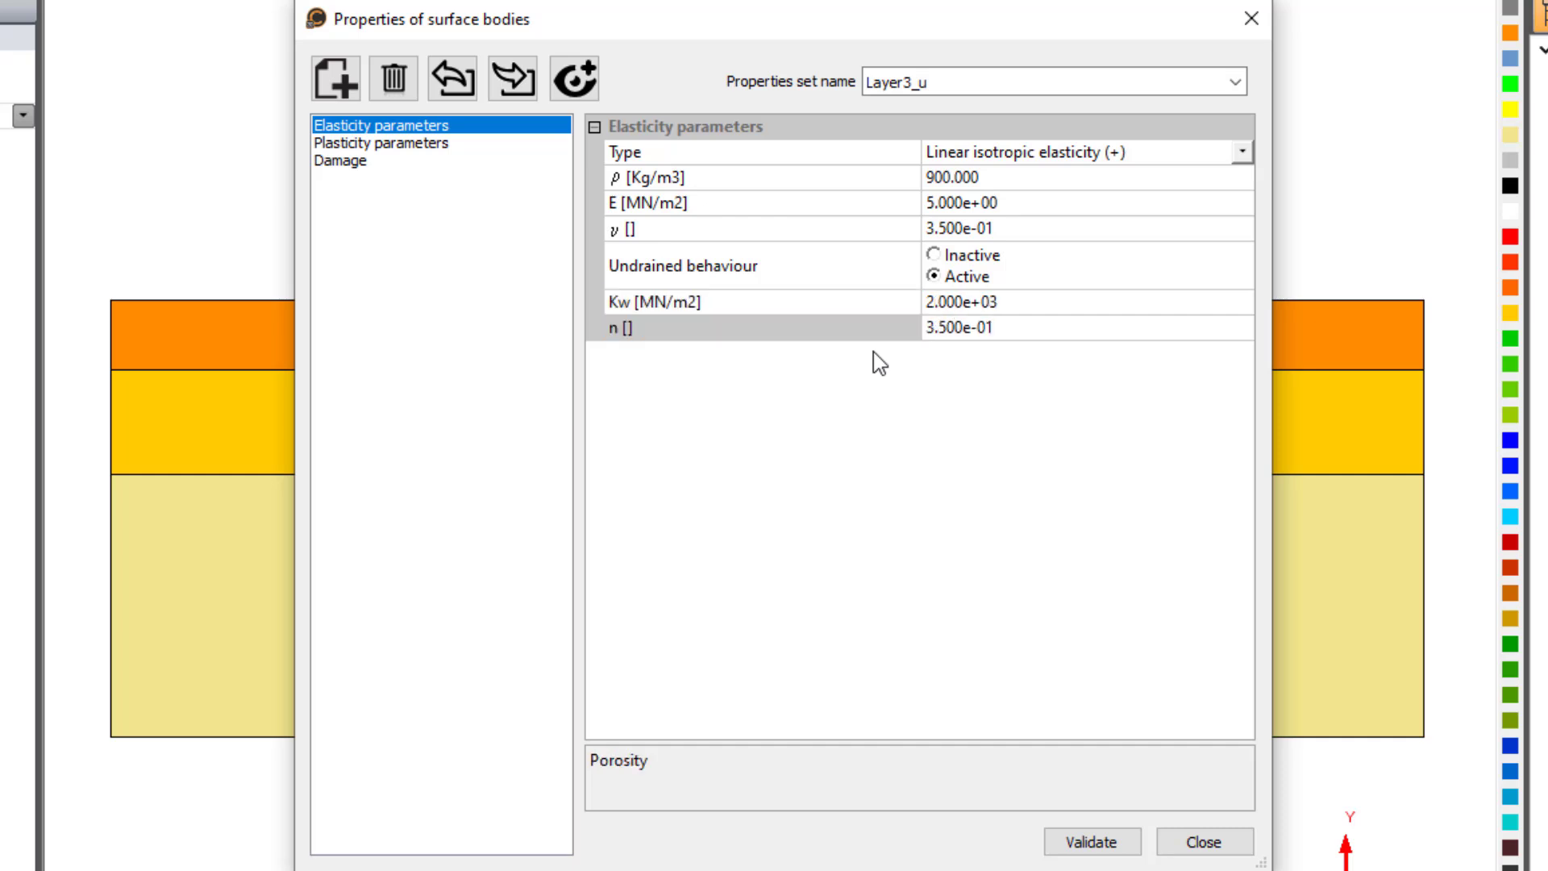
- Assign Layer3_u user-combination plasticity with a Mohr-Coulomb criterion, cohesion 0.008 MN/m2 and friction angle 0, and validate
{"action": "left_click", "coordinate": [428, 145]}
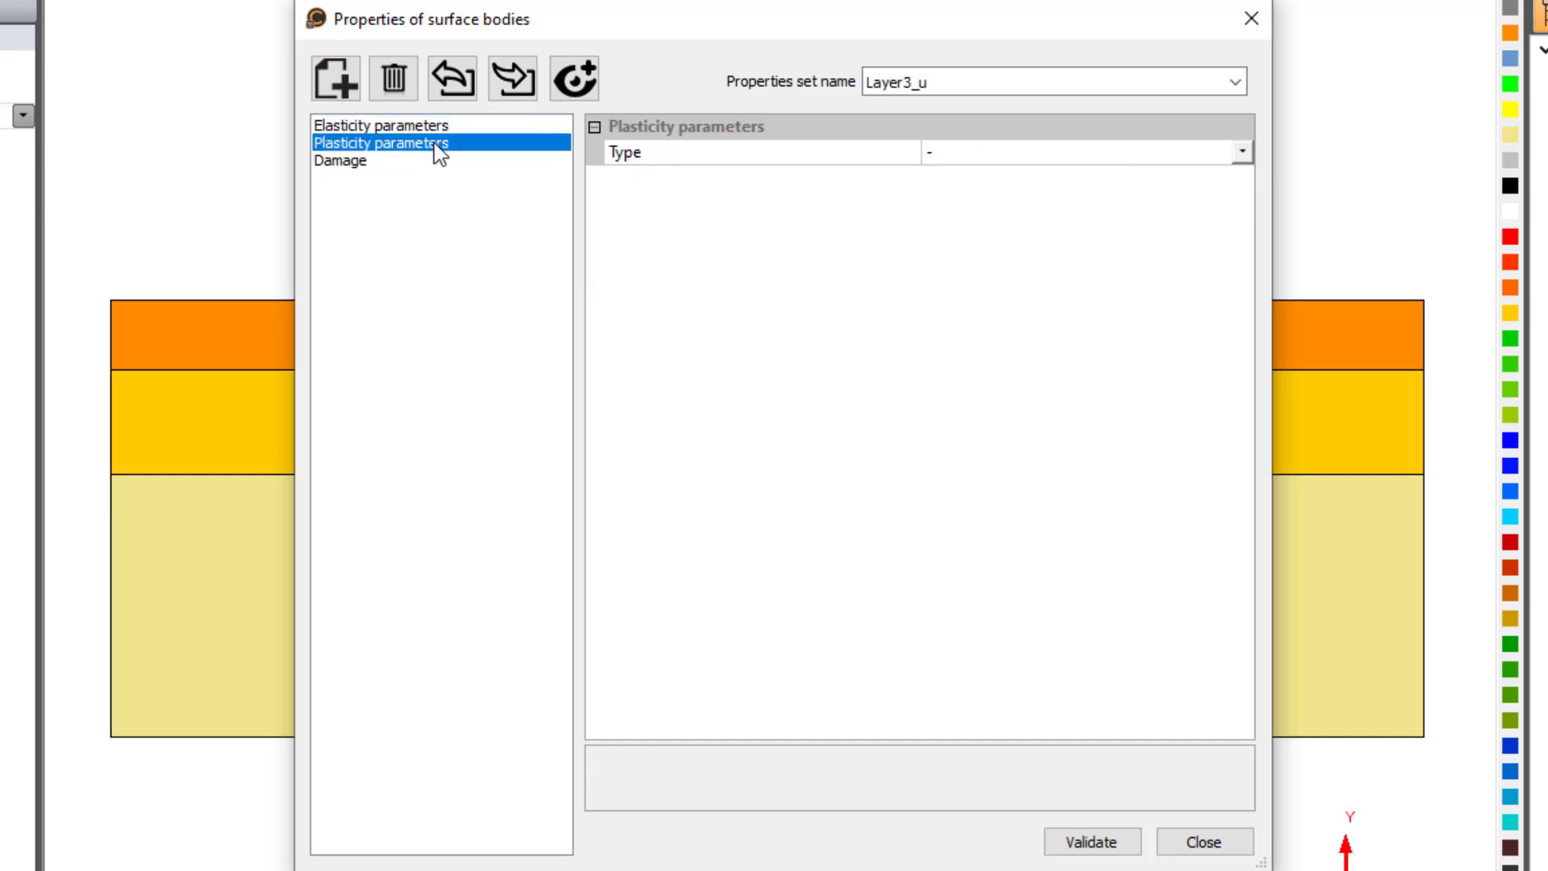
{"action": "left_click", "coordinate": [1129, 152]}
{"action": "left_click", "coordinate": [1158, 200]}
{"action": "left_click", "coordinate": [1242, 201]}
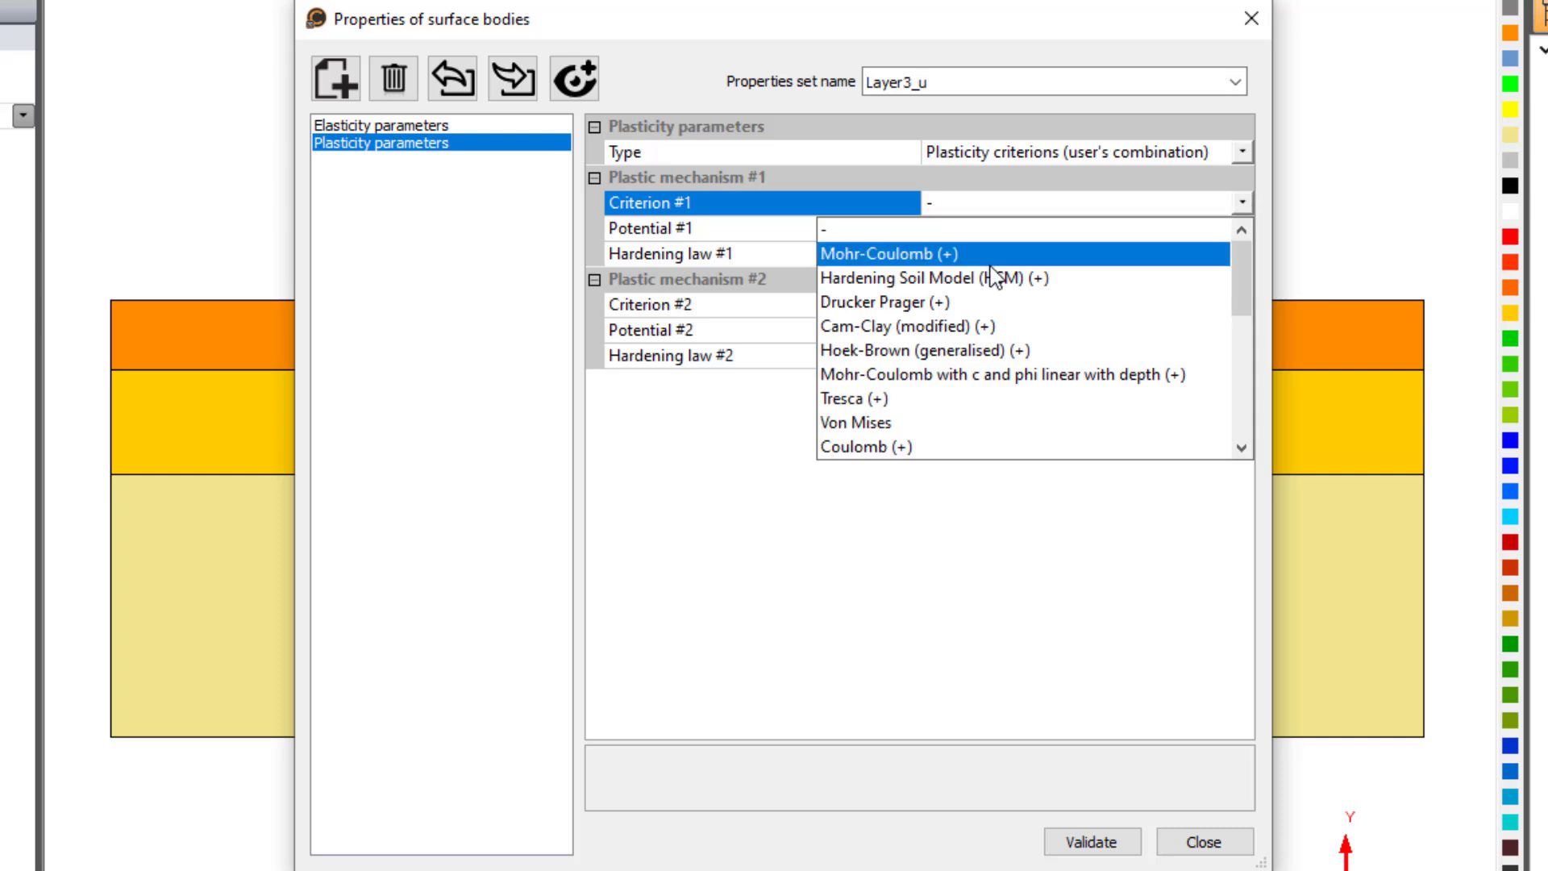
{"action": "left_click", "coordinate": [1006, 242]}
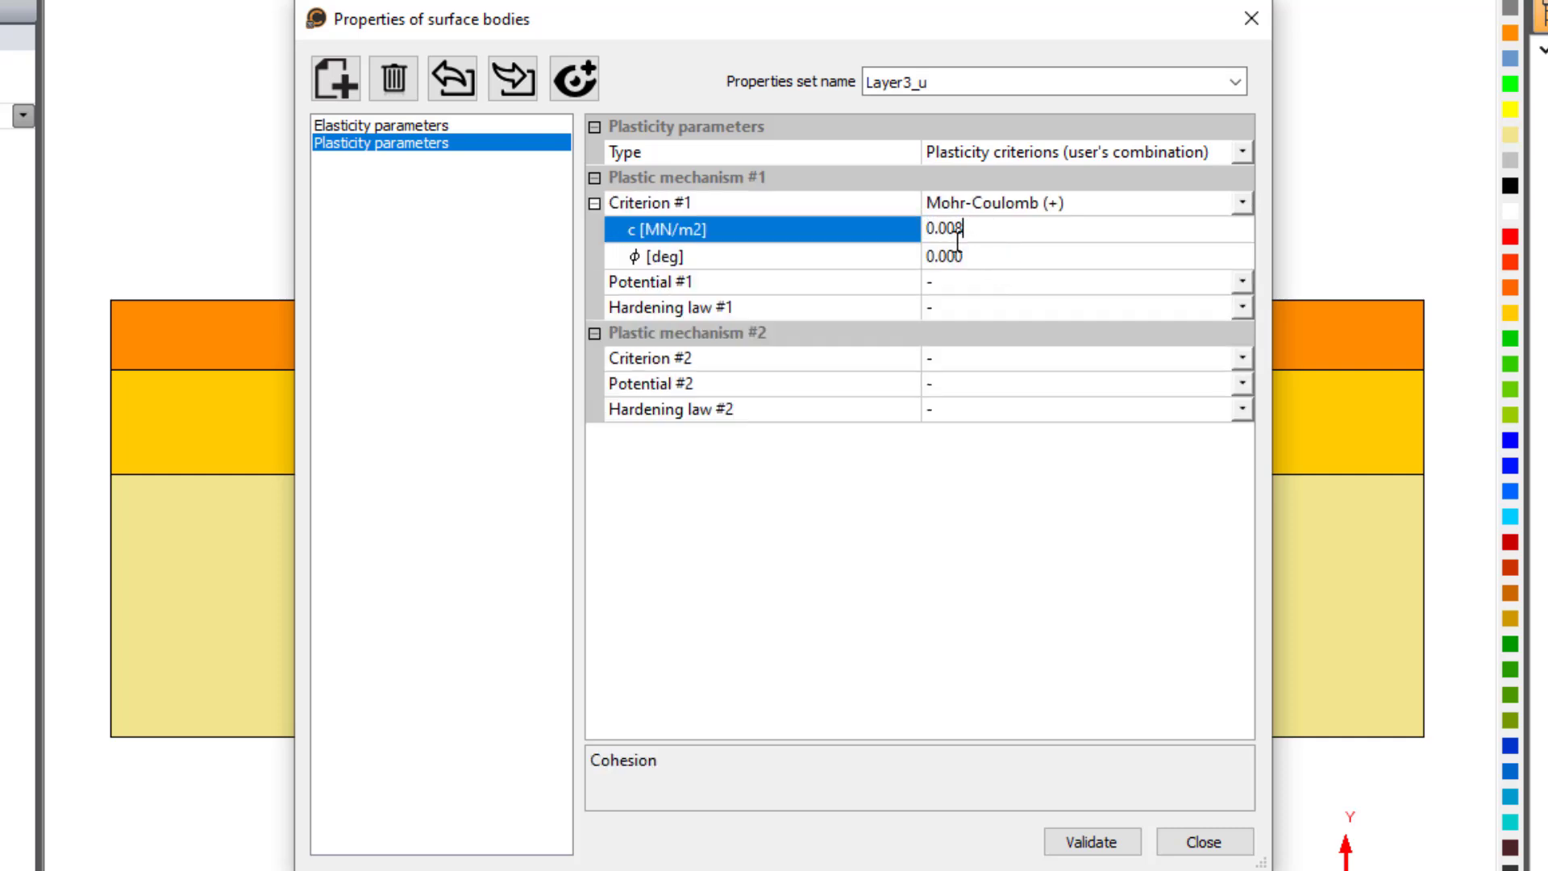
{"action": "key", "text": "Tab"}
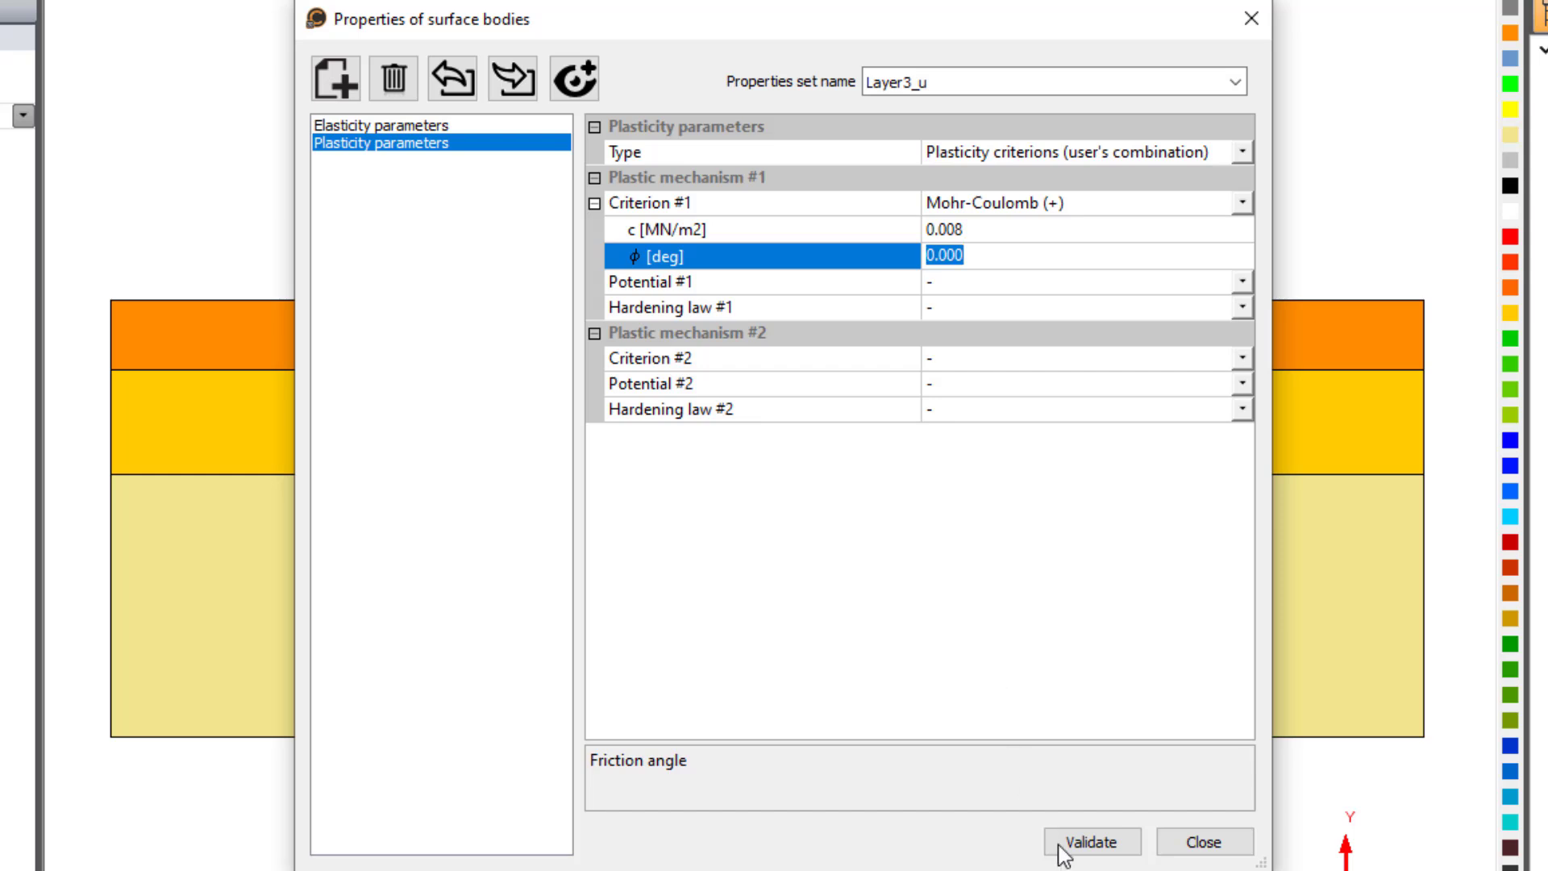
{"action": "left_click", "coordinate": [1091, 844]}
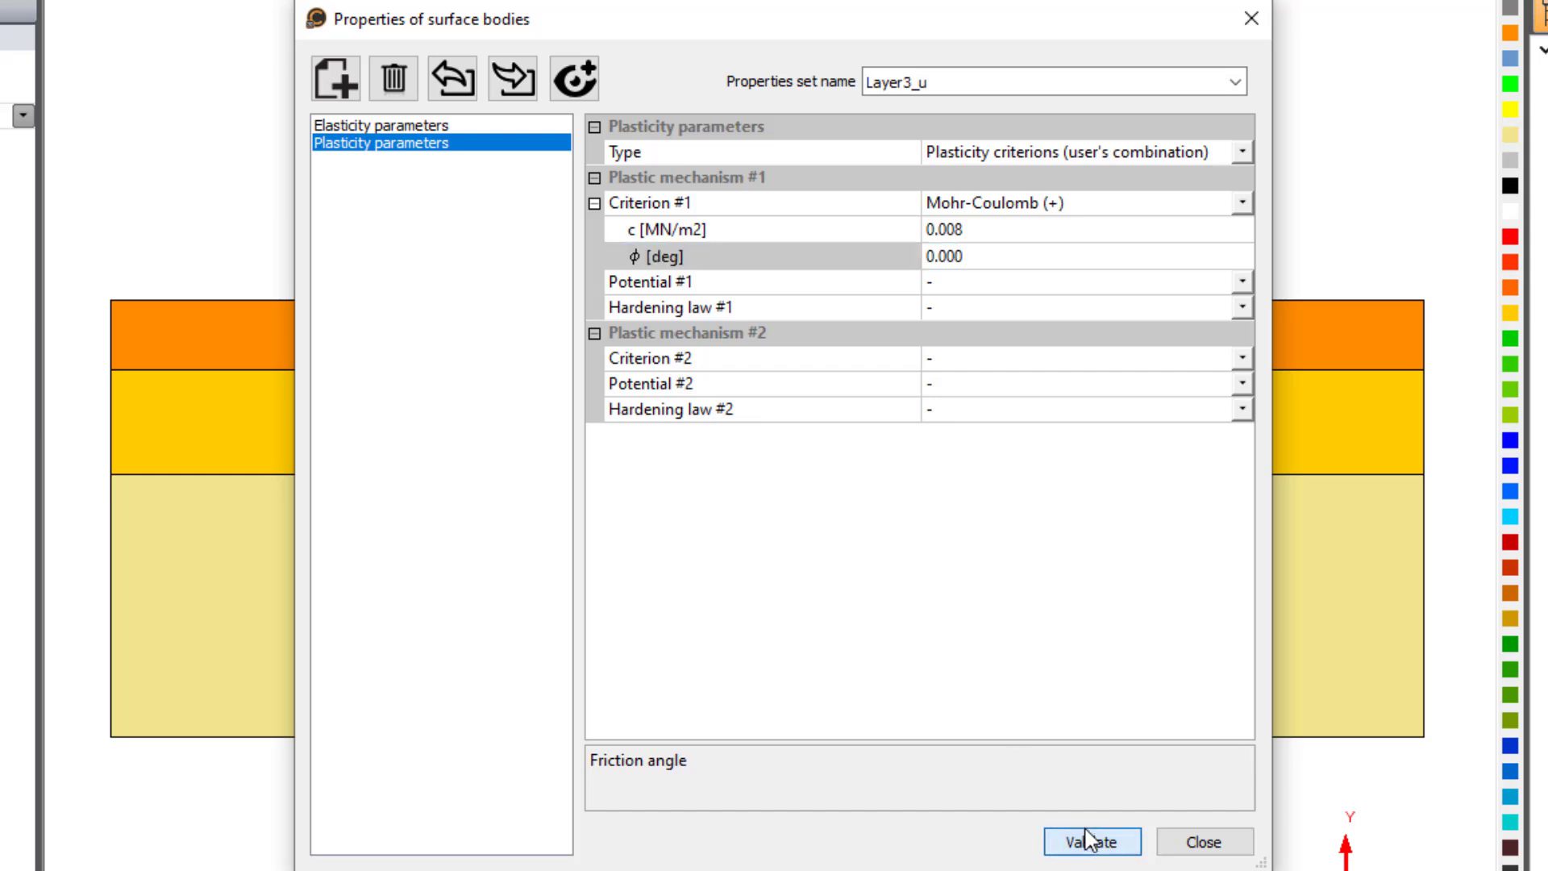
- Create the property set Layer2_u with a density of 1100 kg/m3, a Young's modulus of 10.8 MN/m2 and a Poisson's ratio of 0.25
{"action": "left_click", "coordinate": [347, 97]}
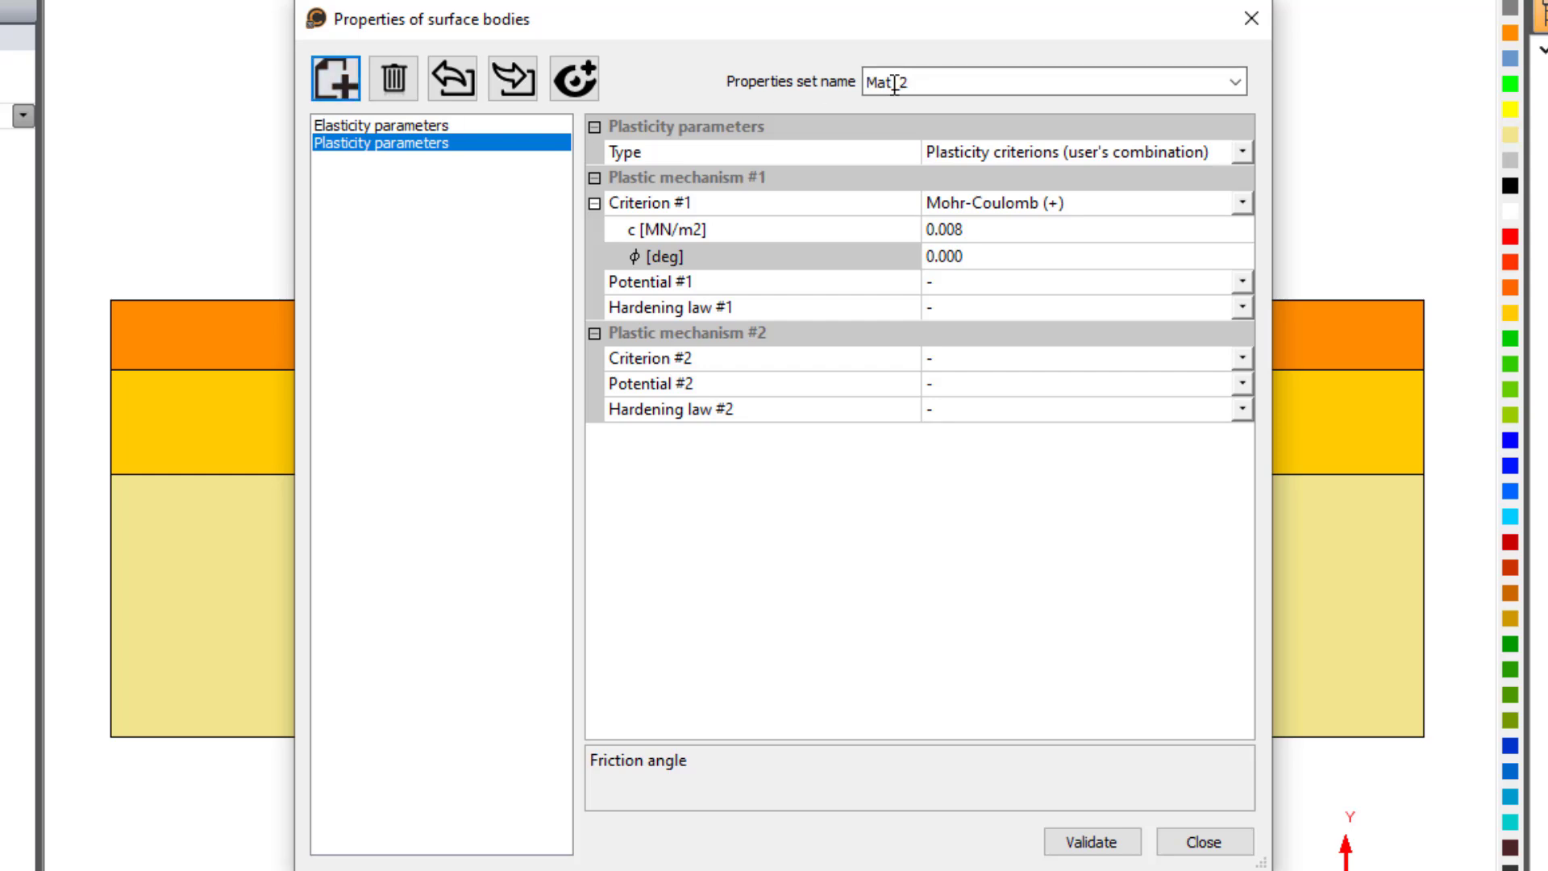
{"action": "type", "text": "Layer2_u"}
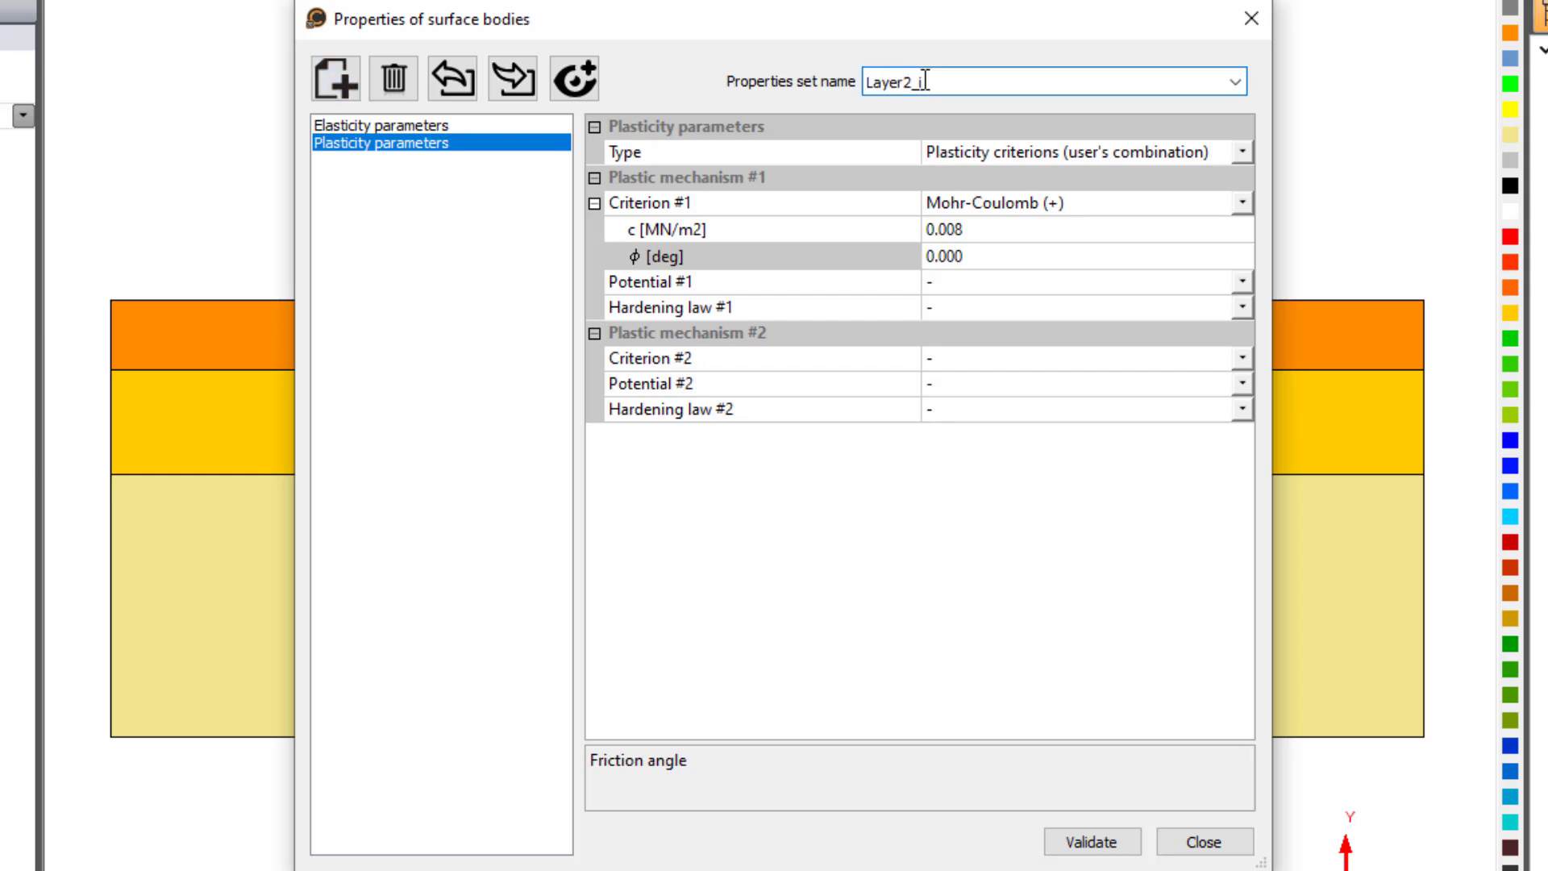
{"action": "left_click", "coordinate": [500, 127]}
{"action": "left_click", "coordinate": [993, 177]}
{"action": "type", "text": "1100"}
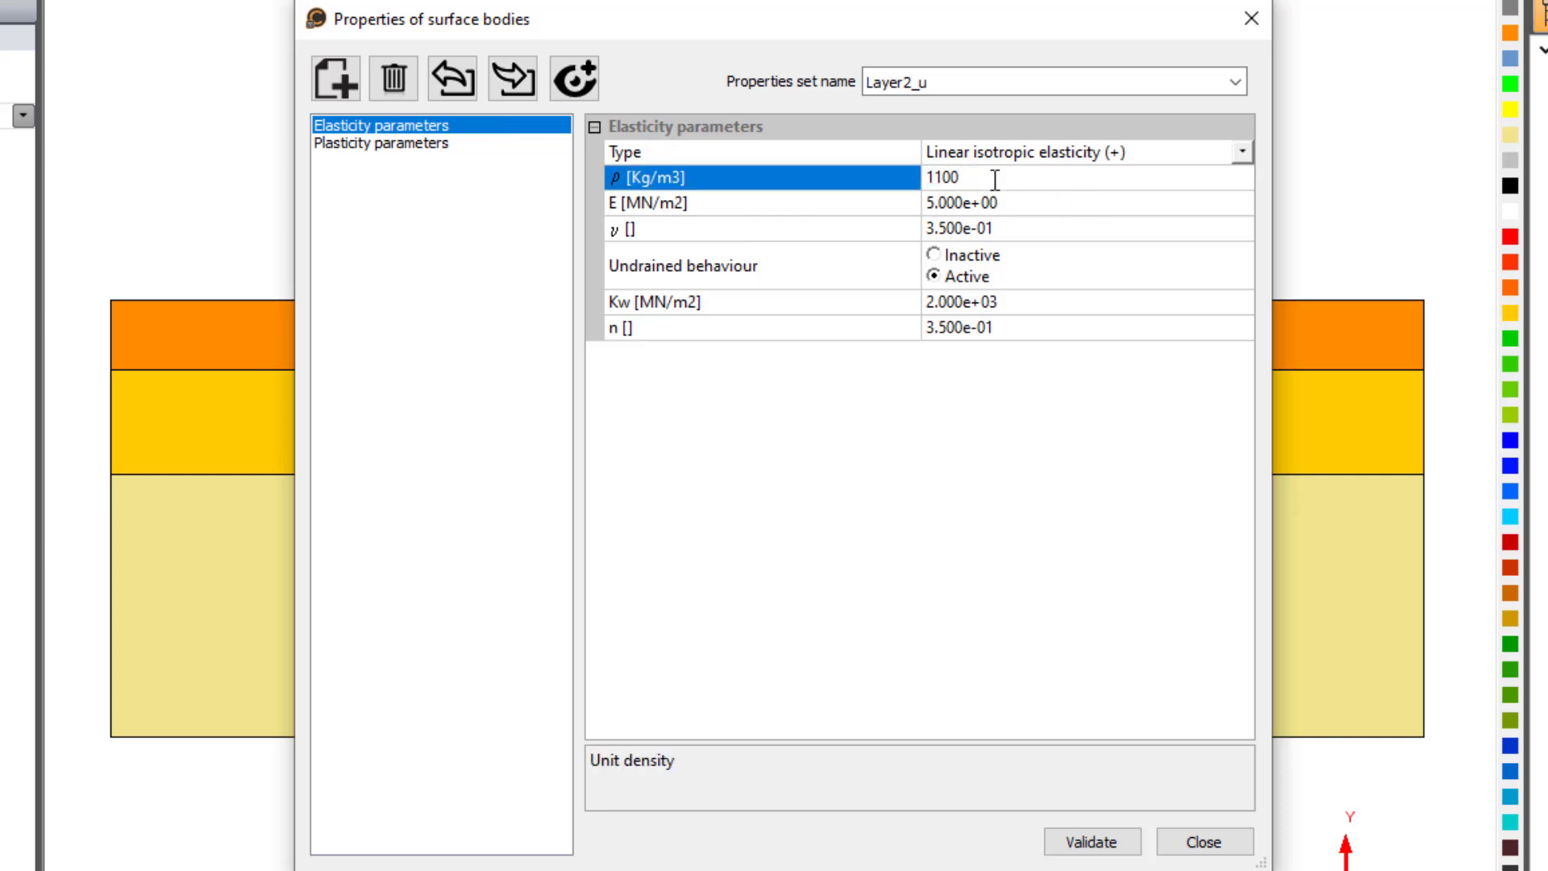
{"action": "key", "text": "Tab"}
{"action": "type", "text": "10.8"}
{"action": "key", "text": "Tab"}
{"action": "type", "text": "0.25"}
- Set Layer2_u's porosity to 0.25 and remove its plasticity criteria
{"action": "key", "text": "Tab"}
{"action": "key", "text": "Tab"}
{"action": "key", "text": "Tab"}
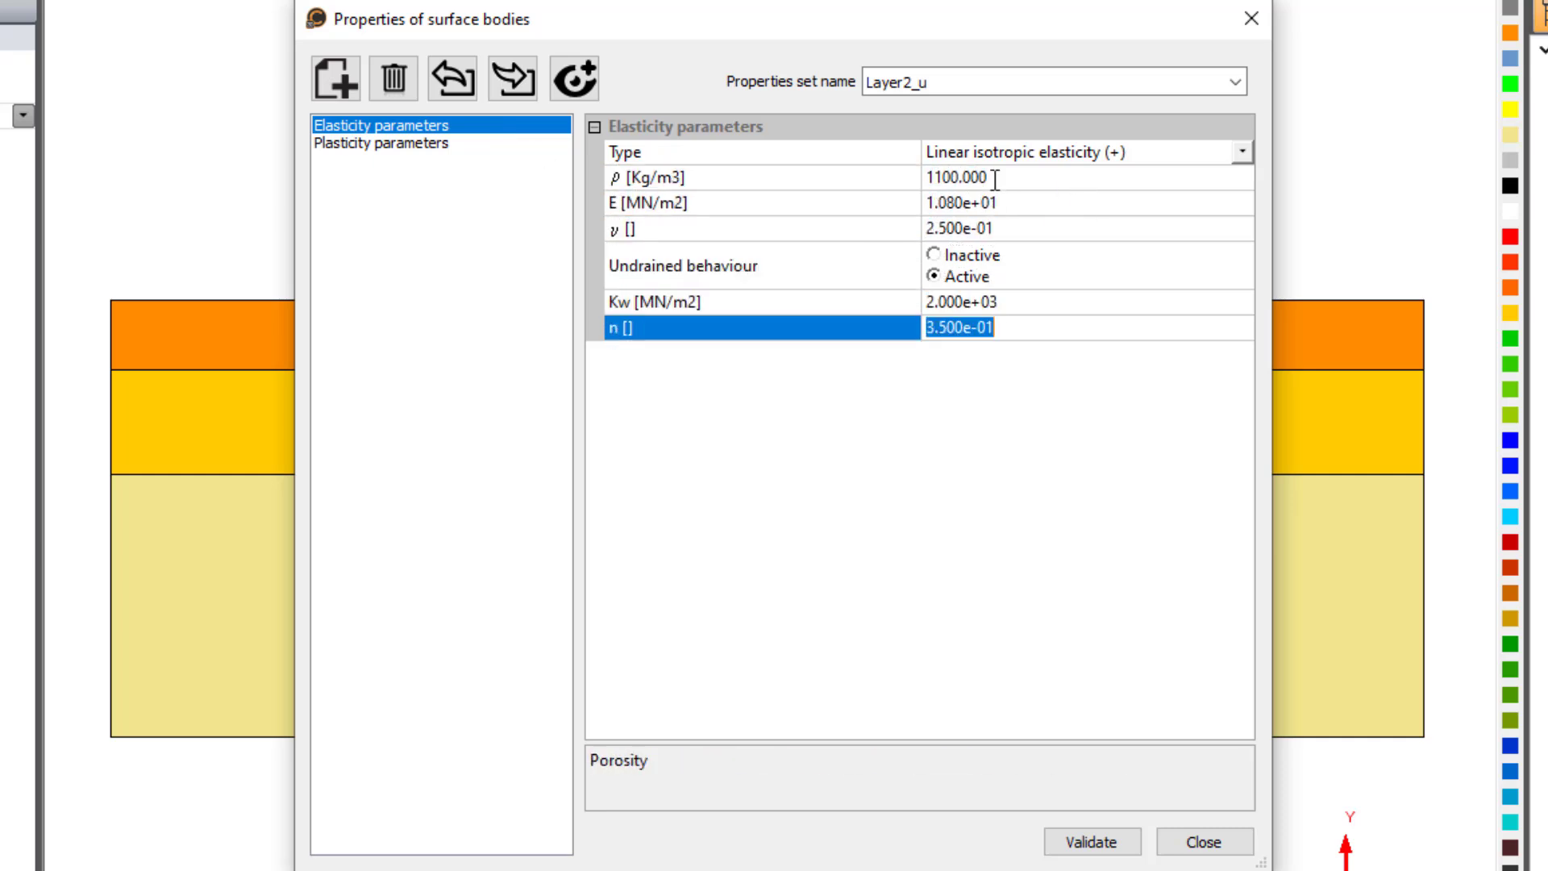
{"action": "type", "text": "0.25"}
{"action": "key", "text": "Return"}
{"action": "left_click", "coordinate": [431, 147]}
{"action": "left_click", "coordinate": [1242, 152]}
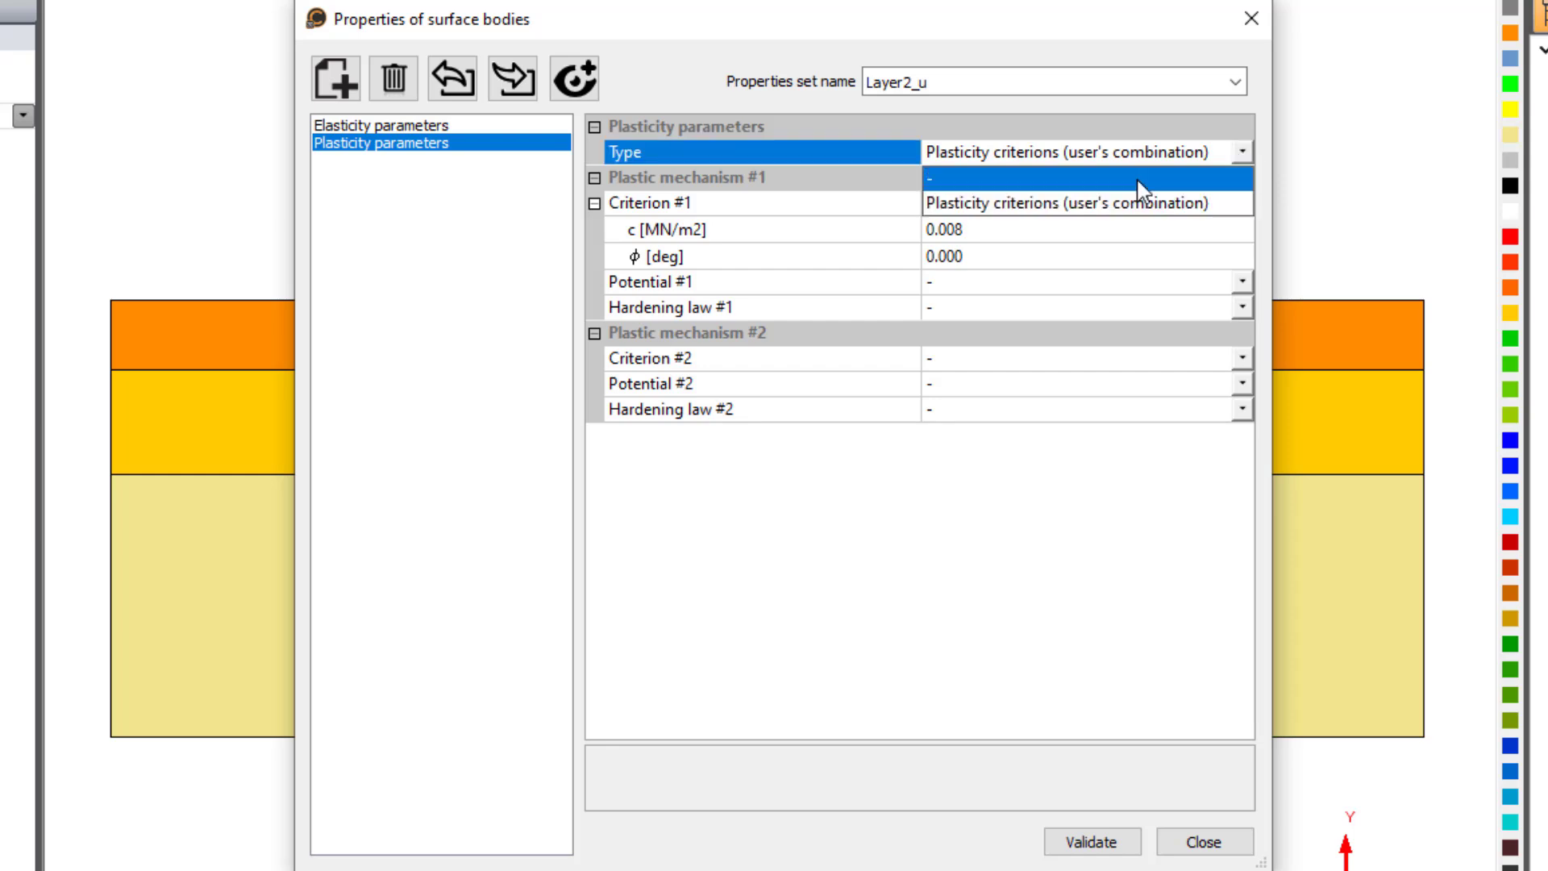
{"action": "left_click", "coordinate": [1048, 176]}
- Create the property set Layer1_u with density 1350 kg/m3, Young's modulus 50 MN/m2, Poisson's ratio 0.25 and porosity 0.3, and validate the sets
{"action": "left_click", "coordinate": [336, 79]}
{"action": "double_click", "coordinate": [930, 81]}
{"action": "type", "text": "1"}
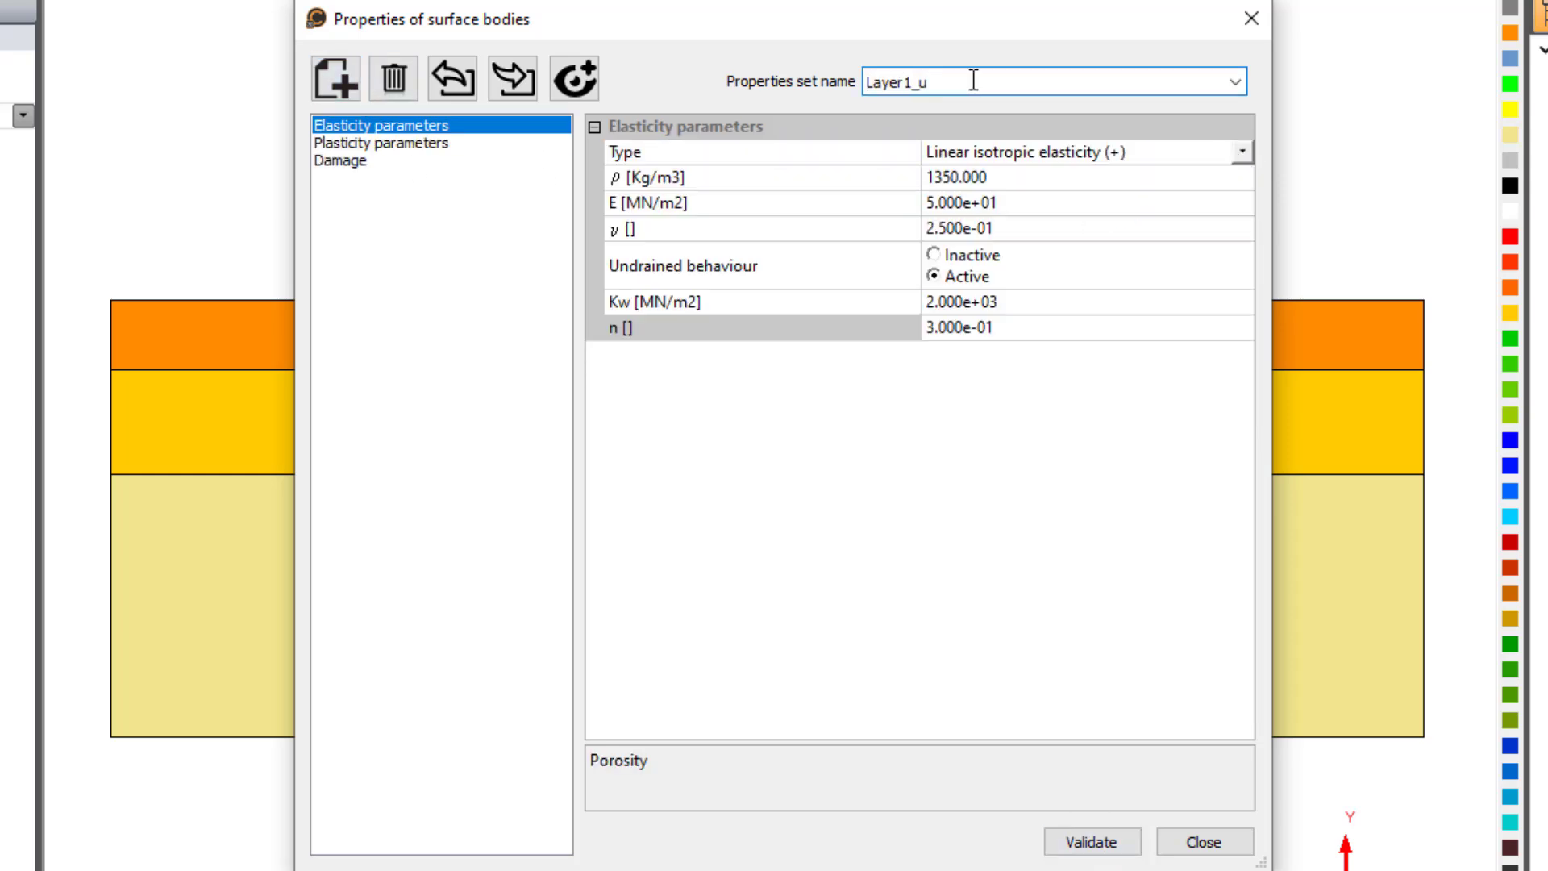
{"action": "left_click", "coordinate": [1109, 179]}
{"action": "left_click", "coordinate": [435, 143]}
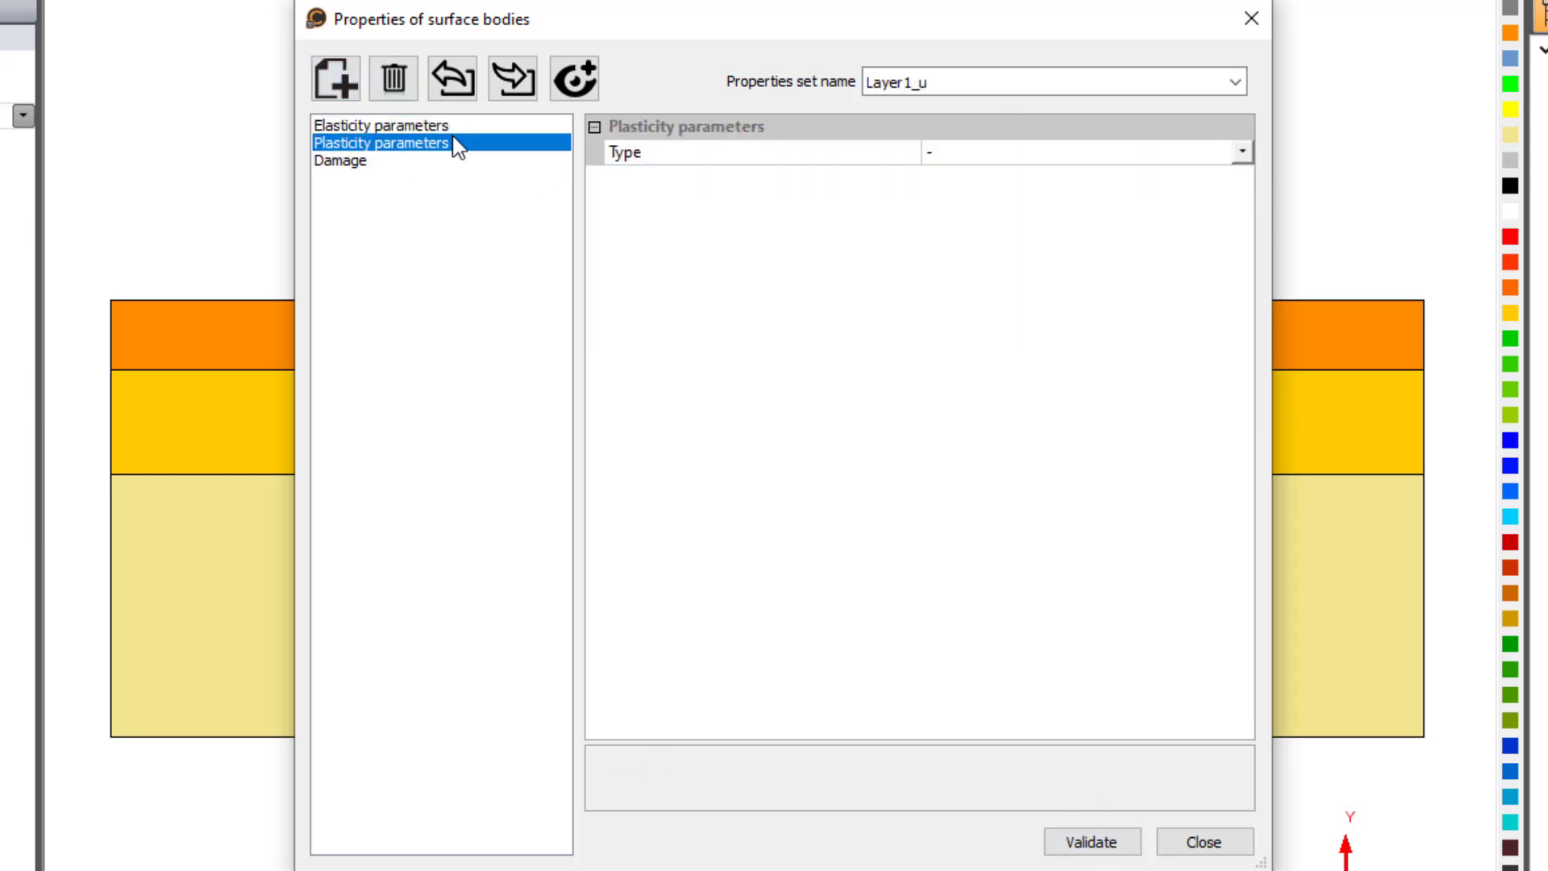
{"action": "left_click", "coordinate": [1120, 841]}
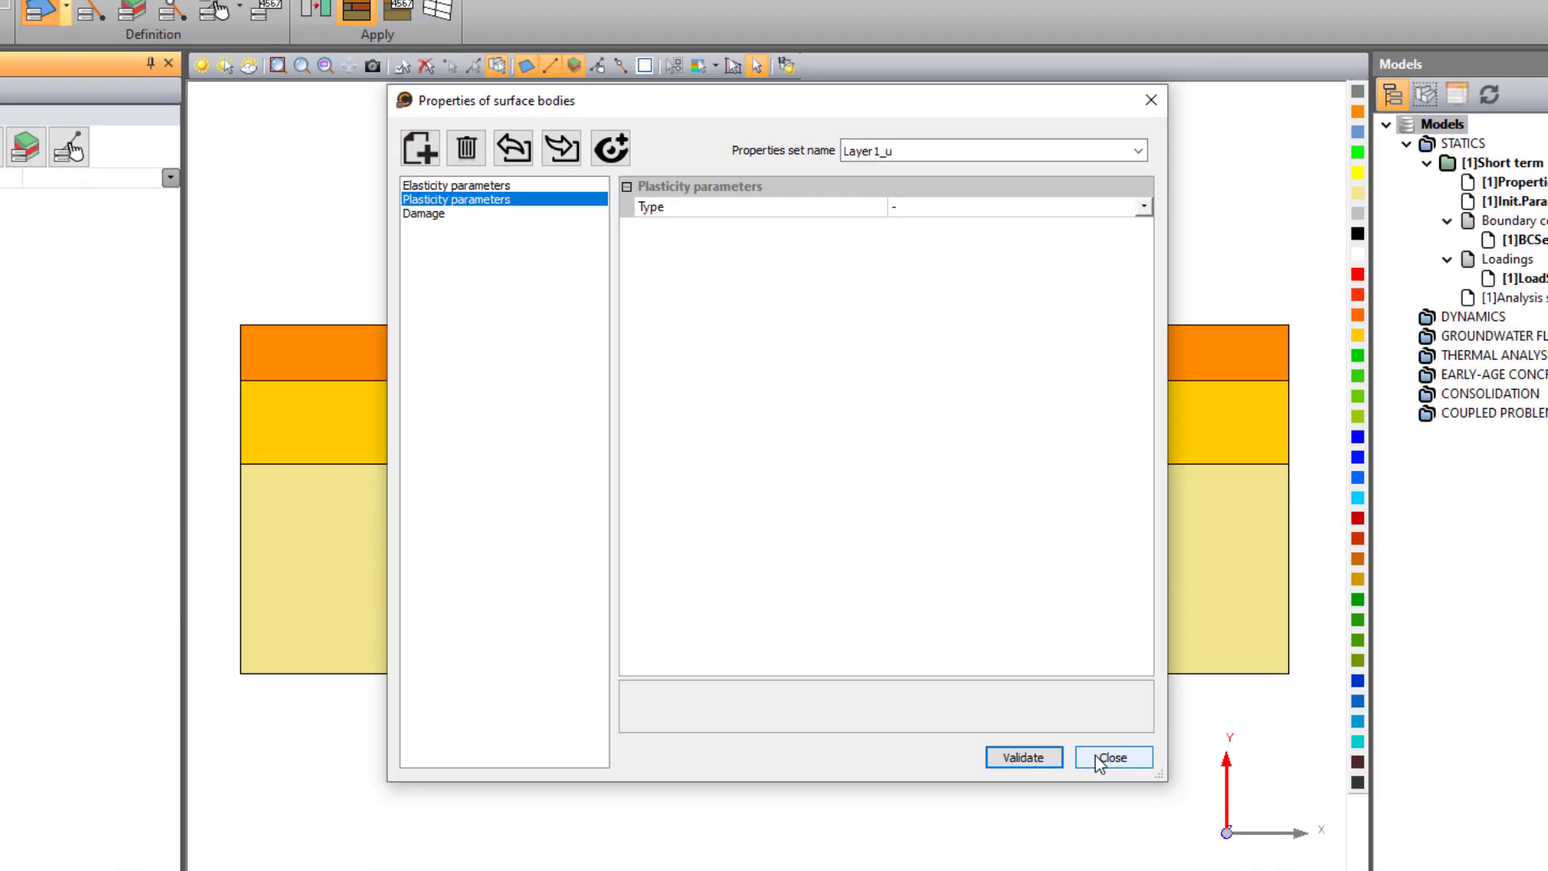
{"action": "left_click", "coordinate": [1097, 759]}
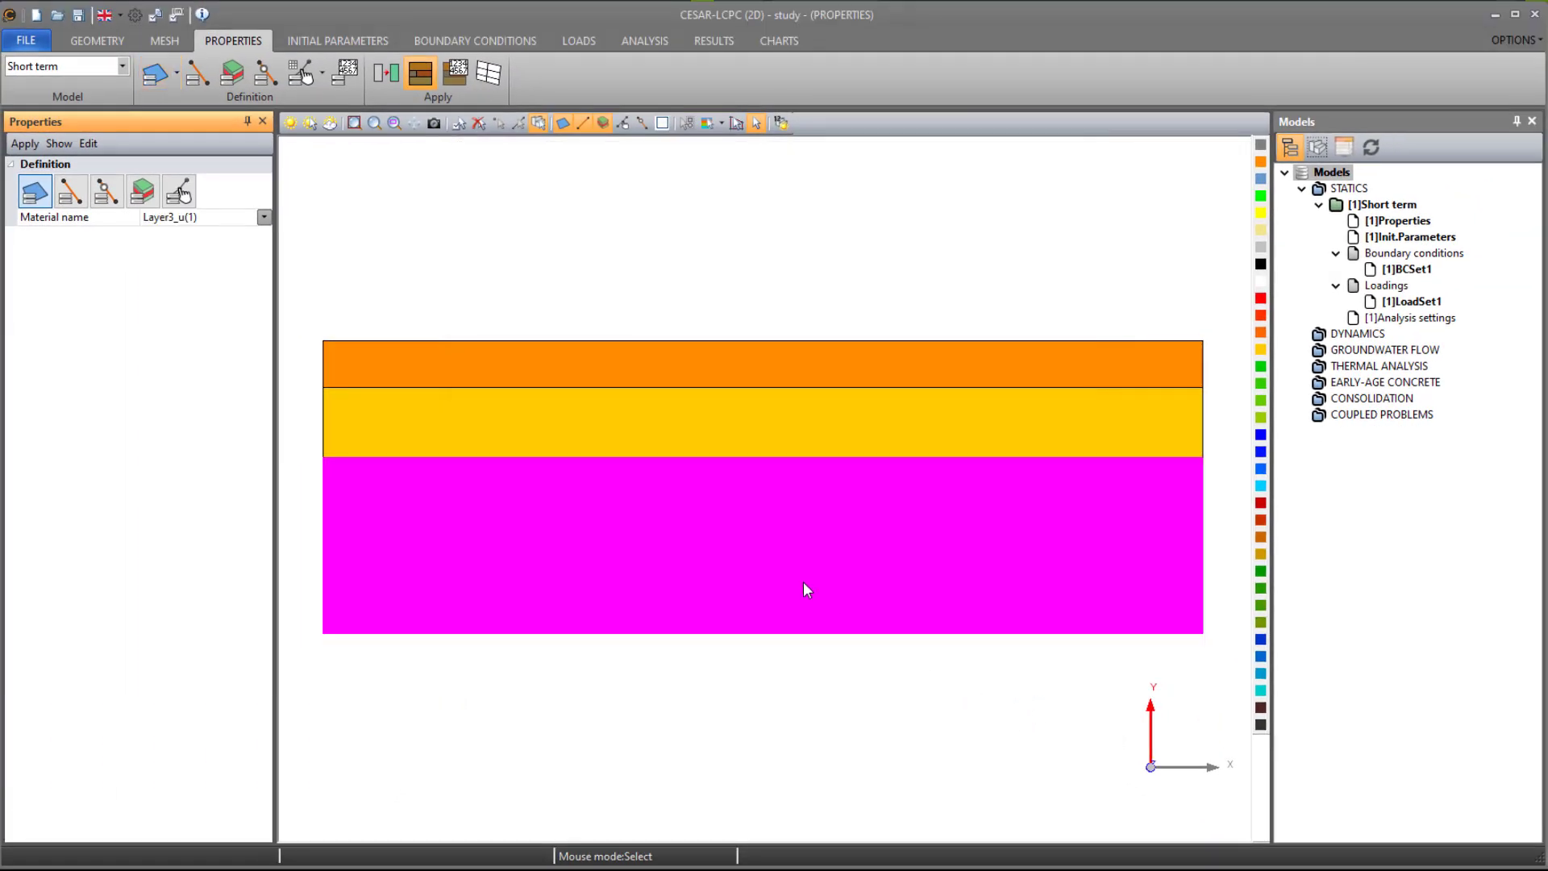
- Apply the Layer3_u material to the uppermost soil layer
{"action": "left_click", "coordinate": [682, 363]}
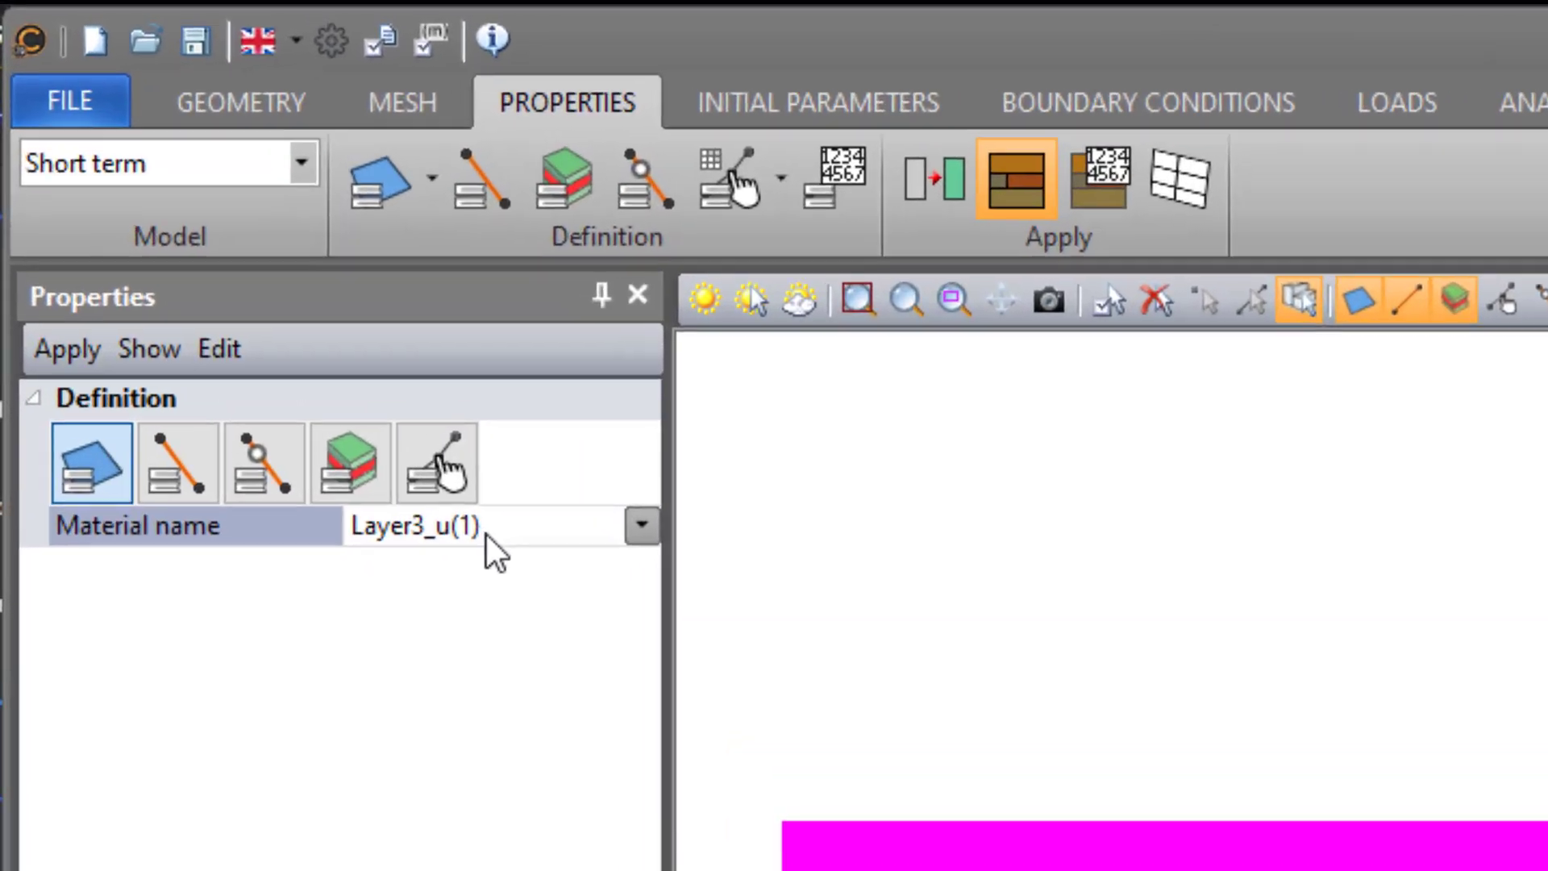
{"action": "left_click", "coordinate": [287, 313]}
{"action": "left_click", "coordinate": [335, 339]}
{"action": "left_click", "coordinate": [64, 362]}
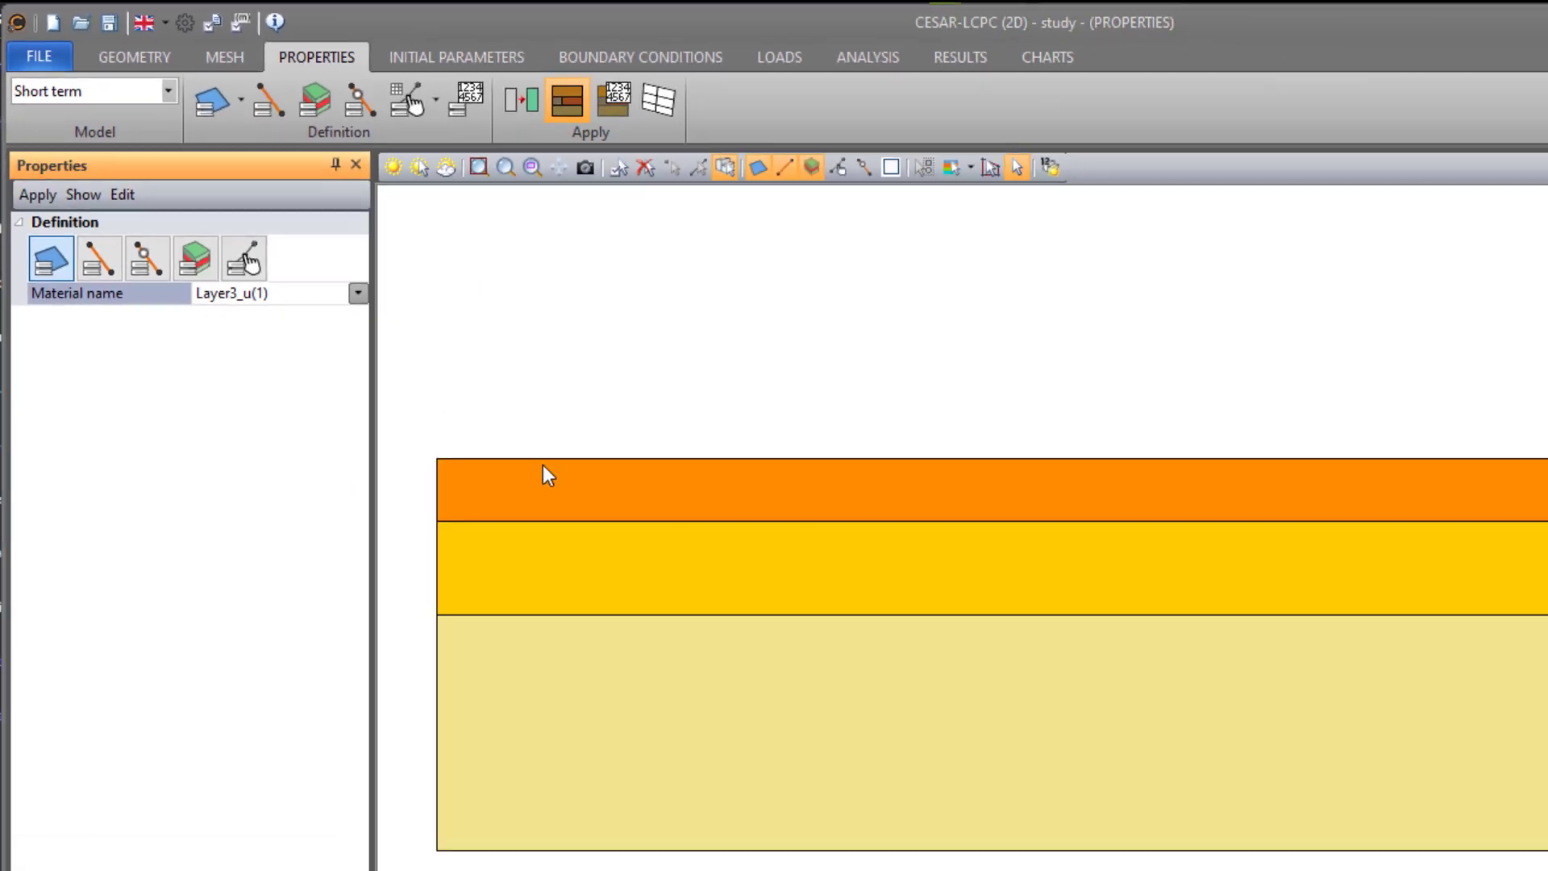
- Apply the Layer2_u material to the middle soil layer
{"action": "left_click", "coordinate": [433, 433]}
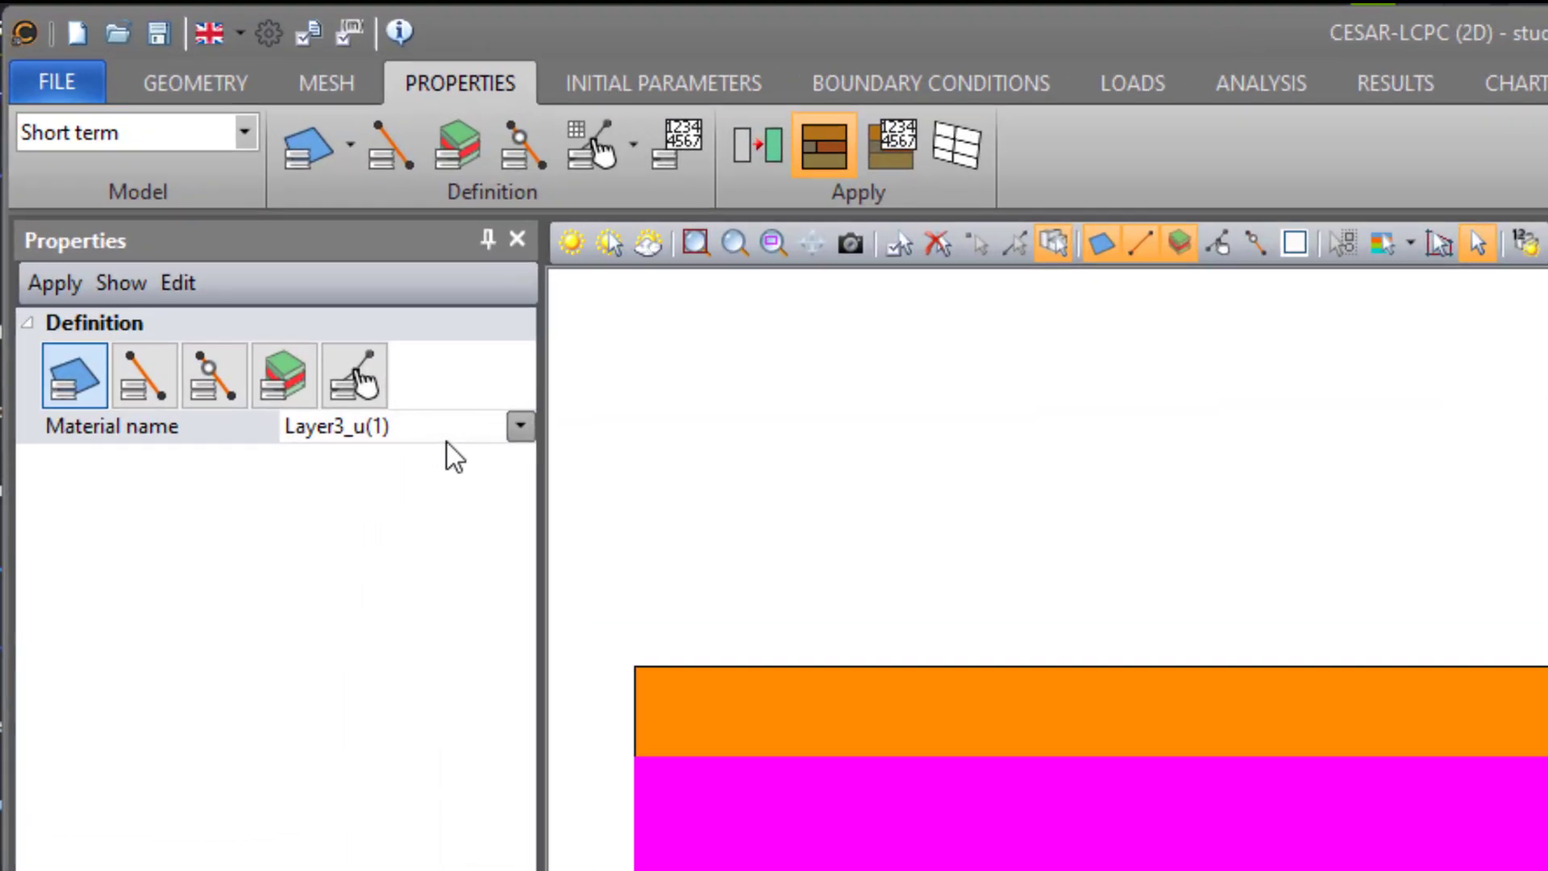
{"action": "left_click", "coordinate": [447, 436]}
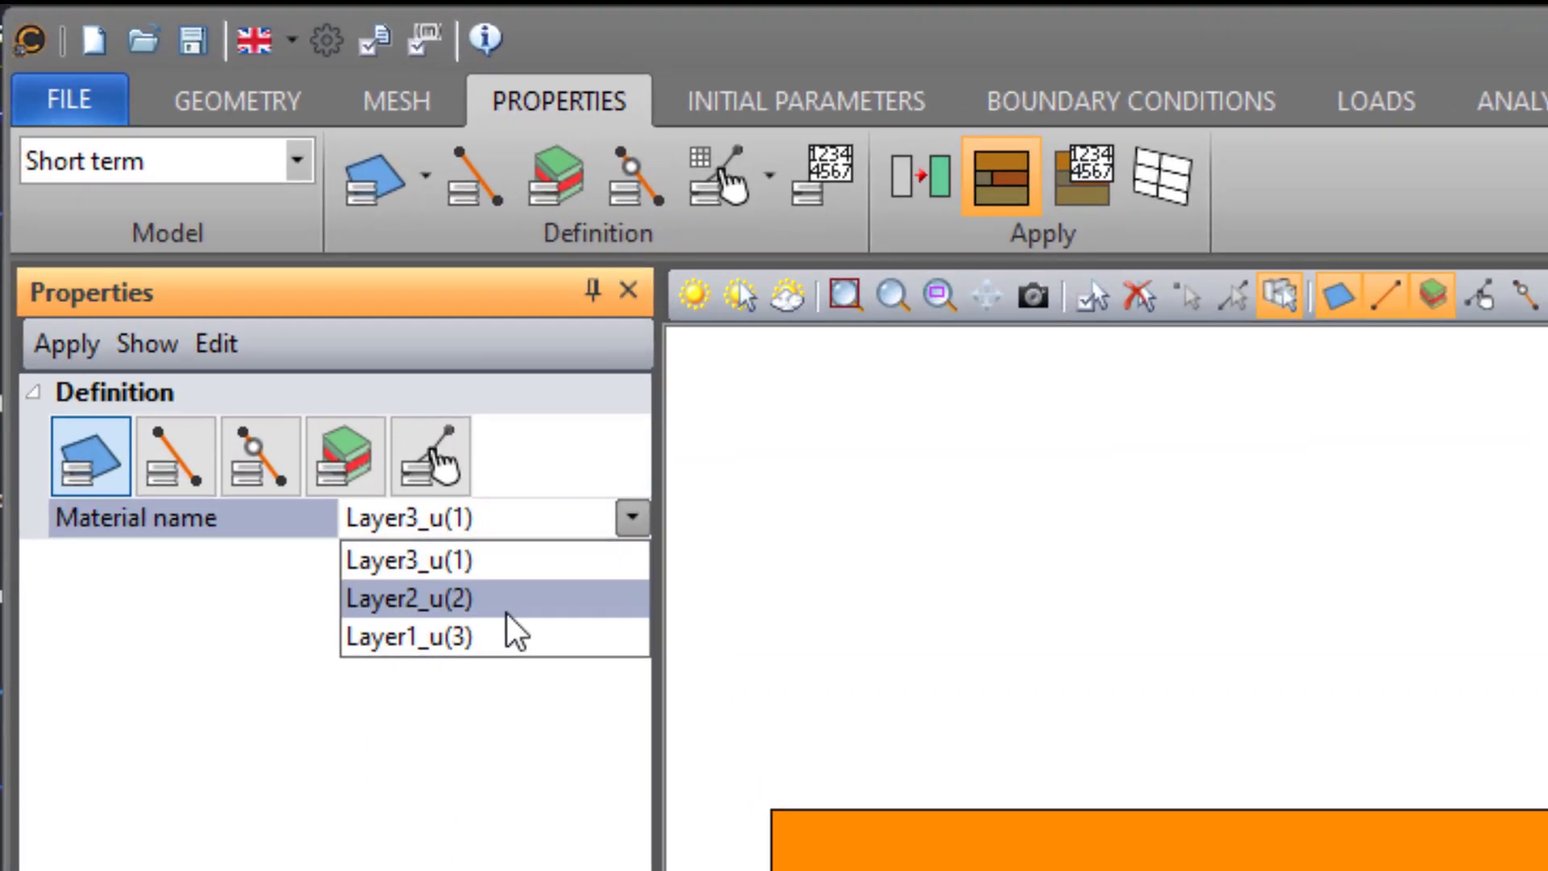
{"action": "left_click", "coordinate": [418, 494]}
{"action": "left_click", "coordinate": [55, 282]}
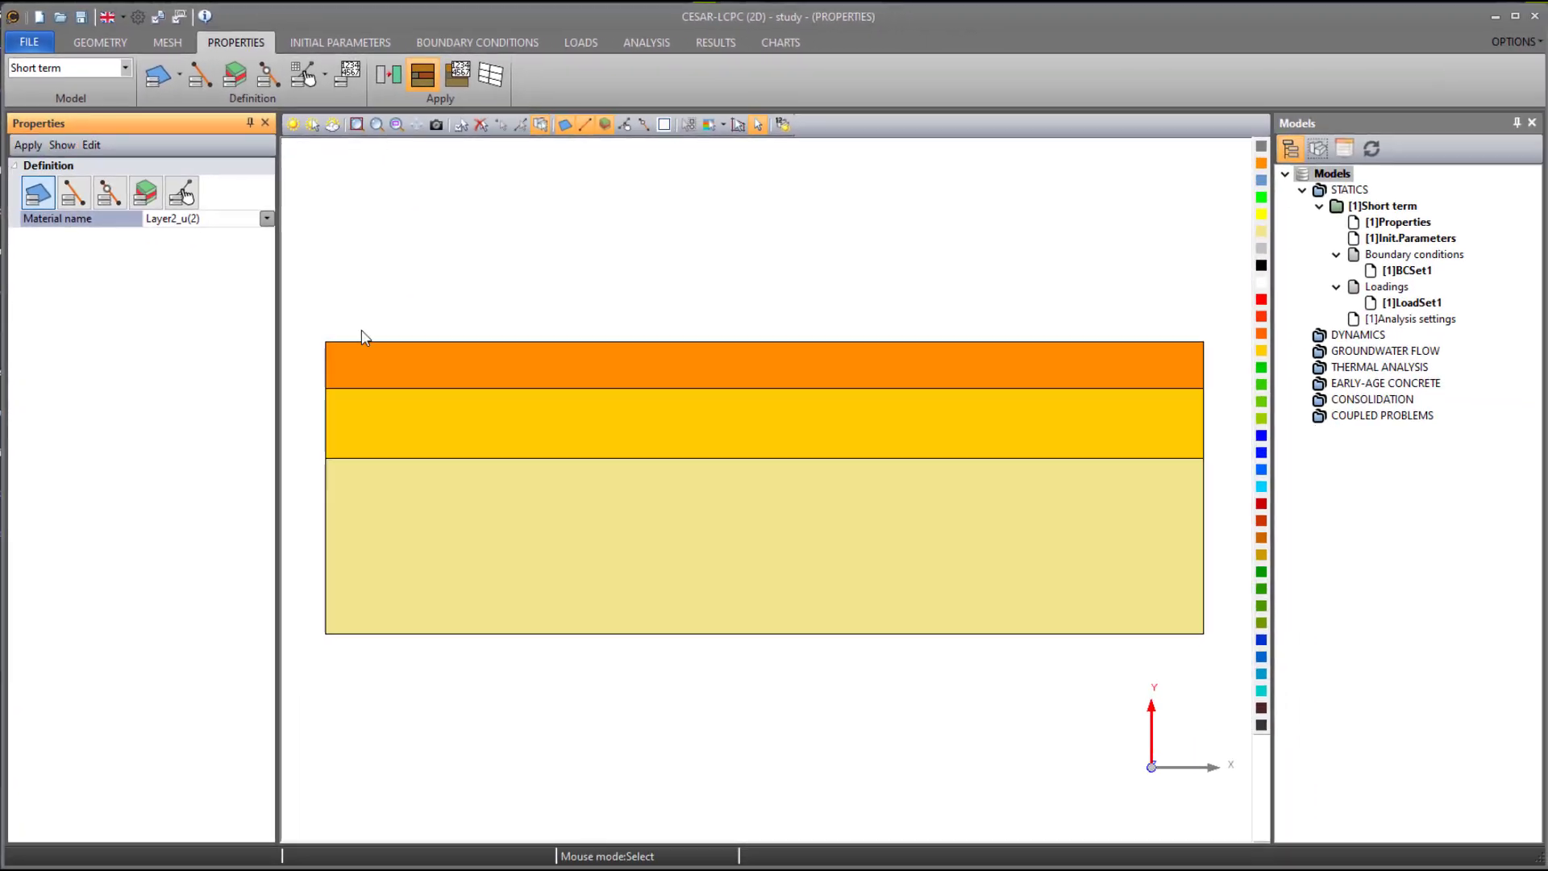
- Apply the Layer1_u material to the lowest soil layer
{"action": "left_click", "coordinate": [372, 479]}
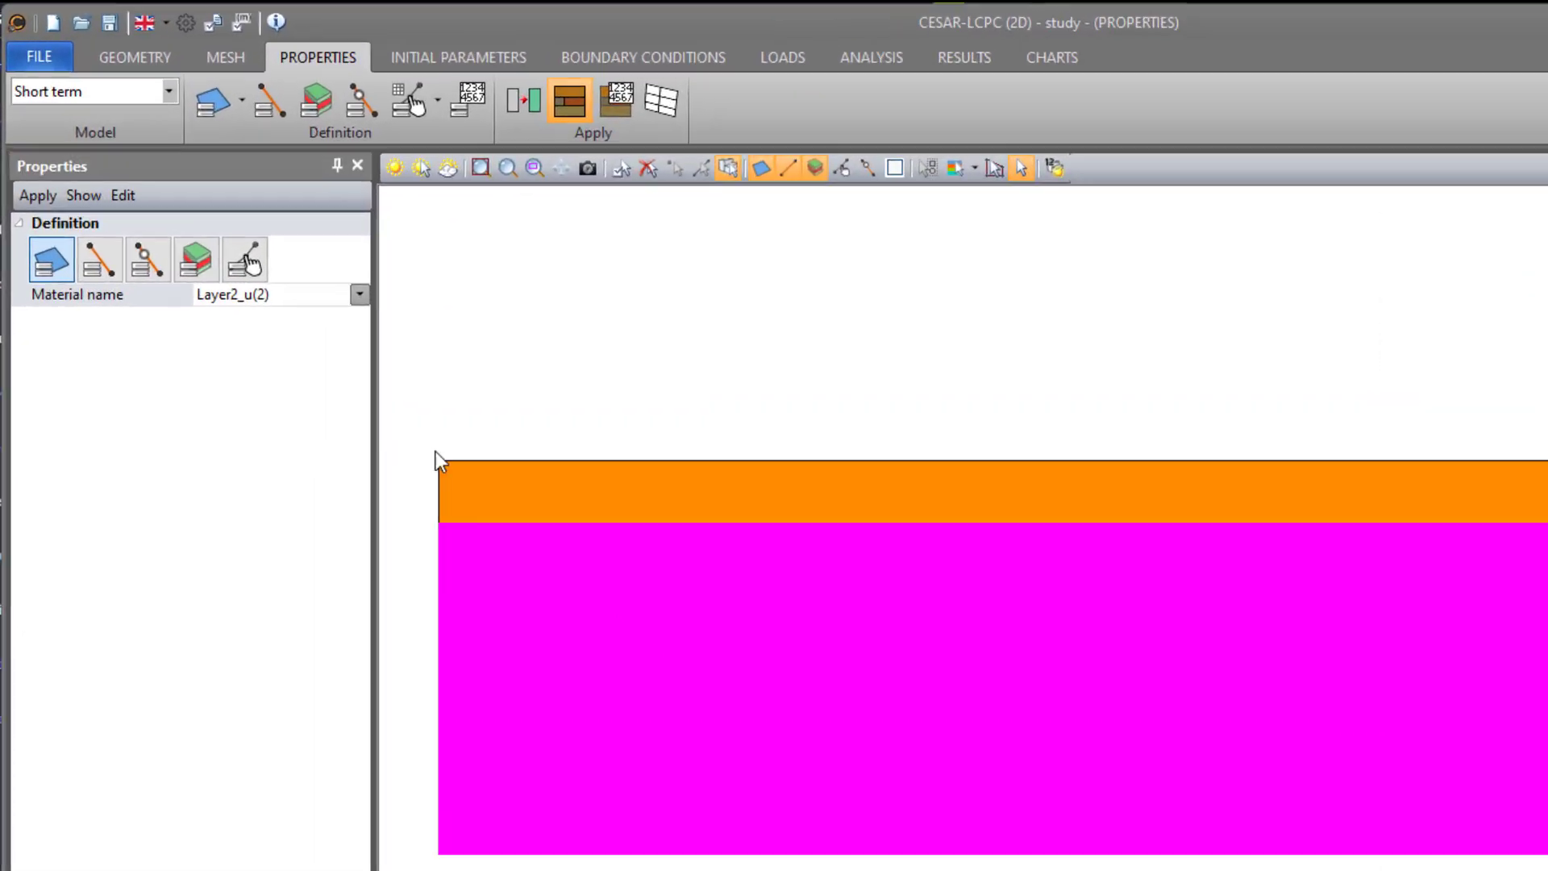
{"action": "left_click", "coordinate": [237, 220]}
{"action": "left_click", "coordinate": [206, 268]}
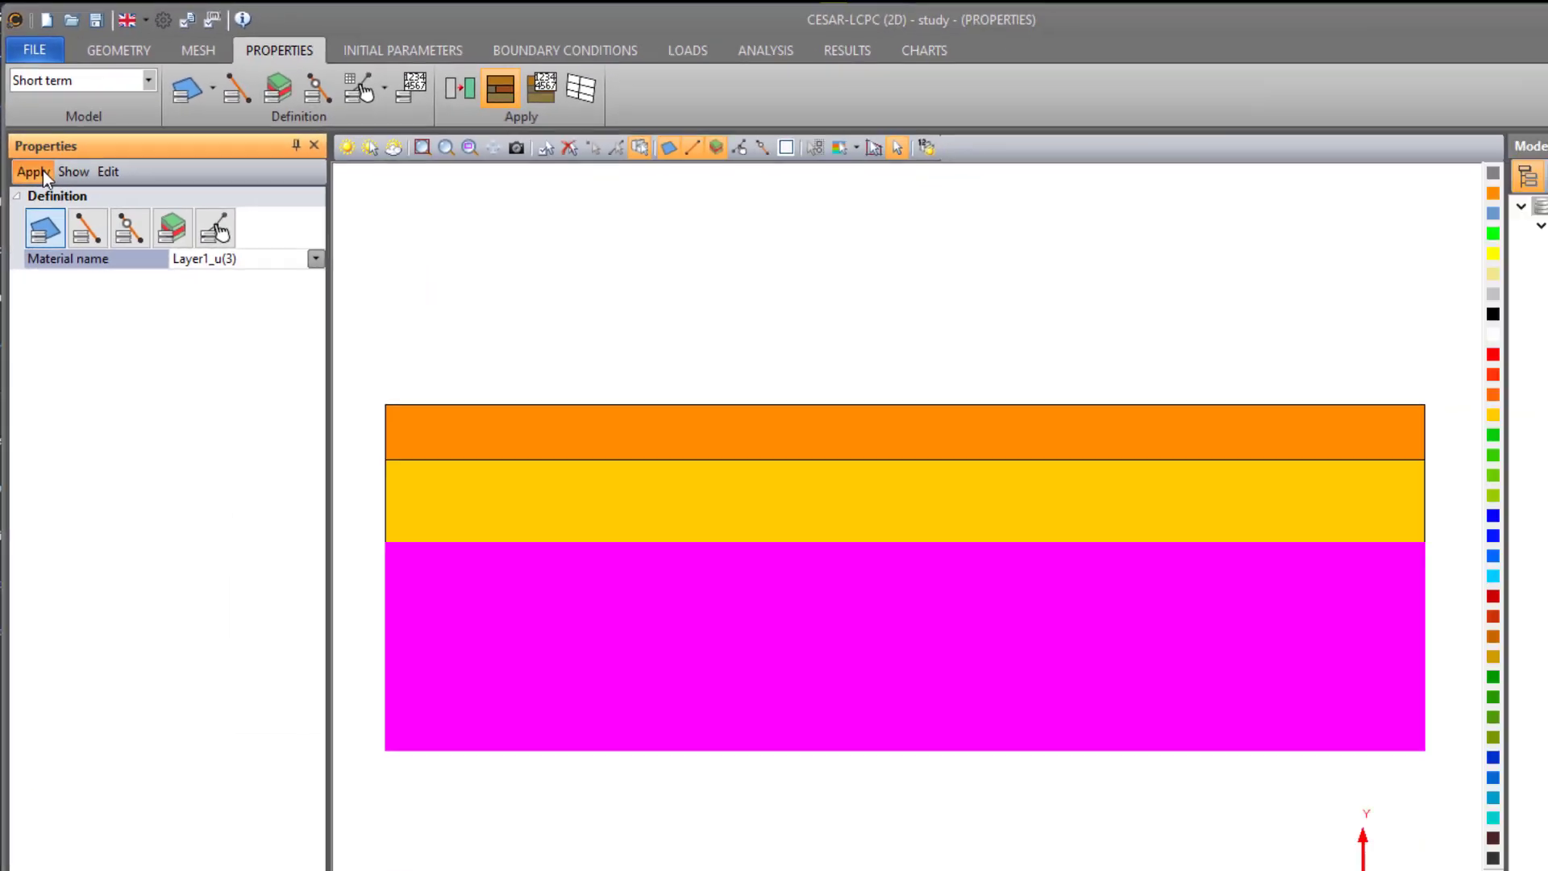
{"action": "left_click", "coordinate": [64, 332]}
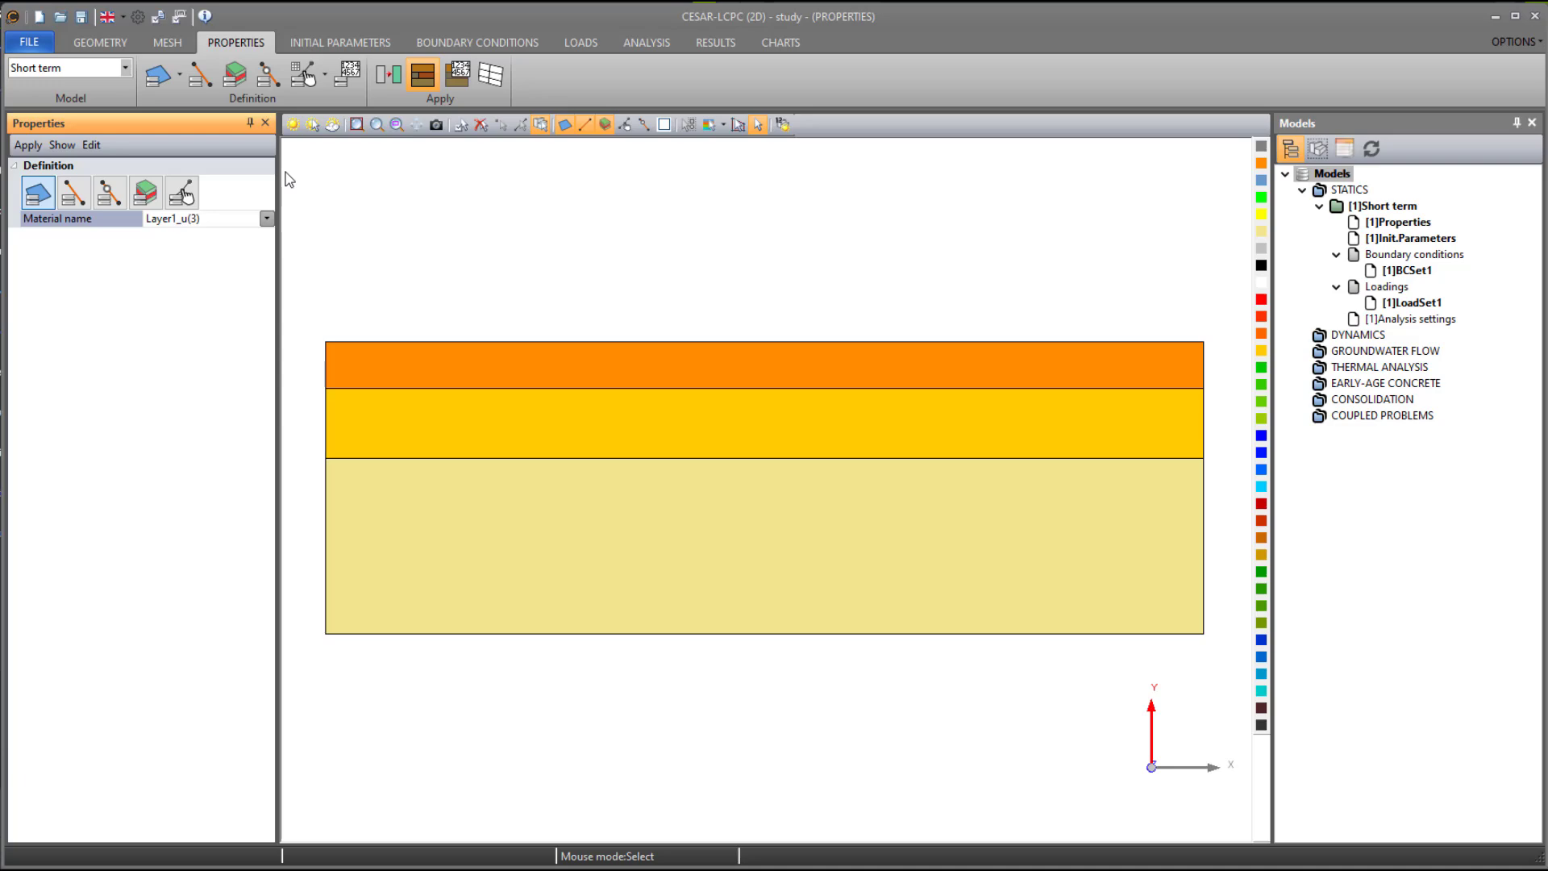
- Define geostatic initial stresses with three layers at heights 0, -4 and -10 m
{"action": "left_click", "coordinate": [355, 44]}
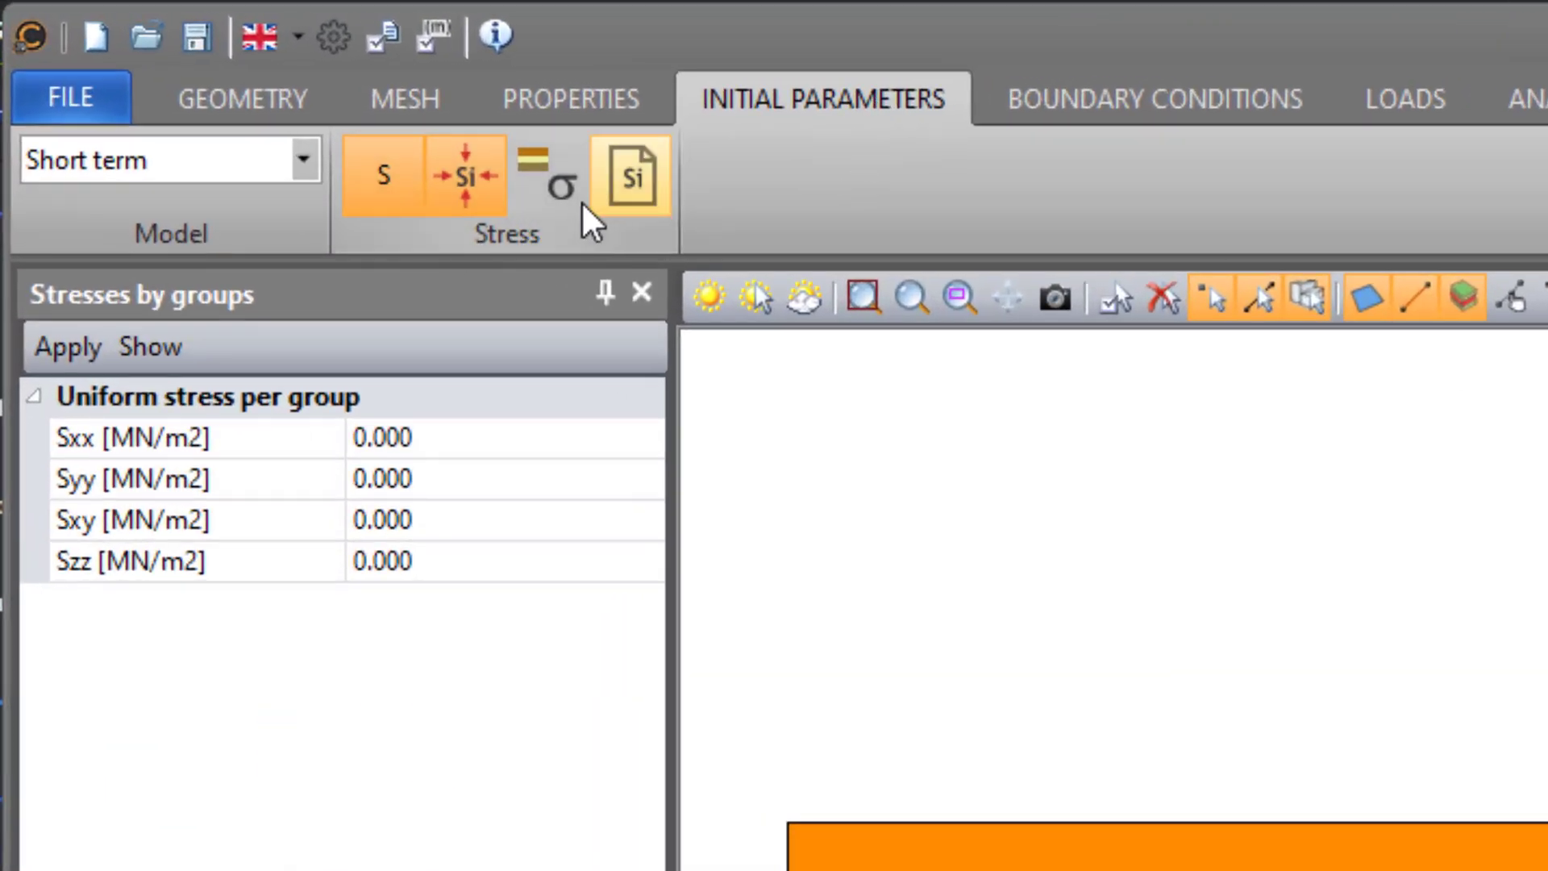
{"action": "left_click", "coordinate": [554, 190]}
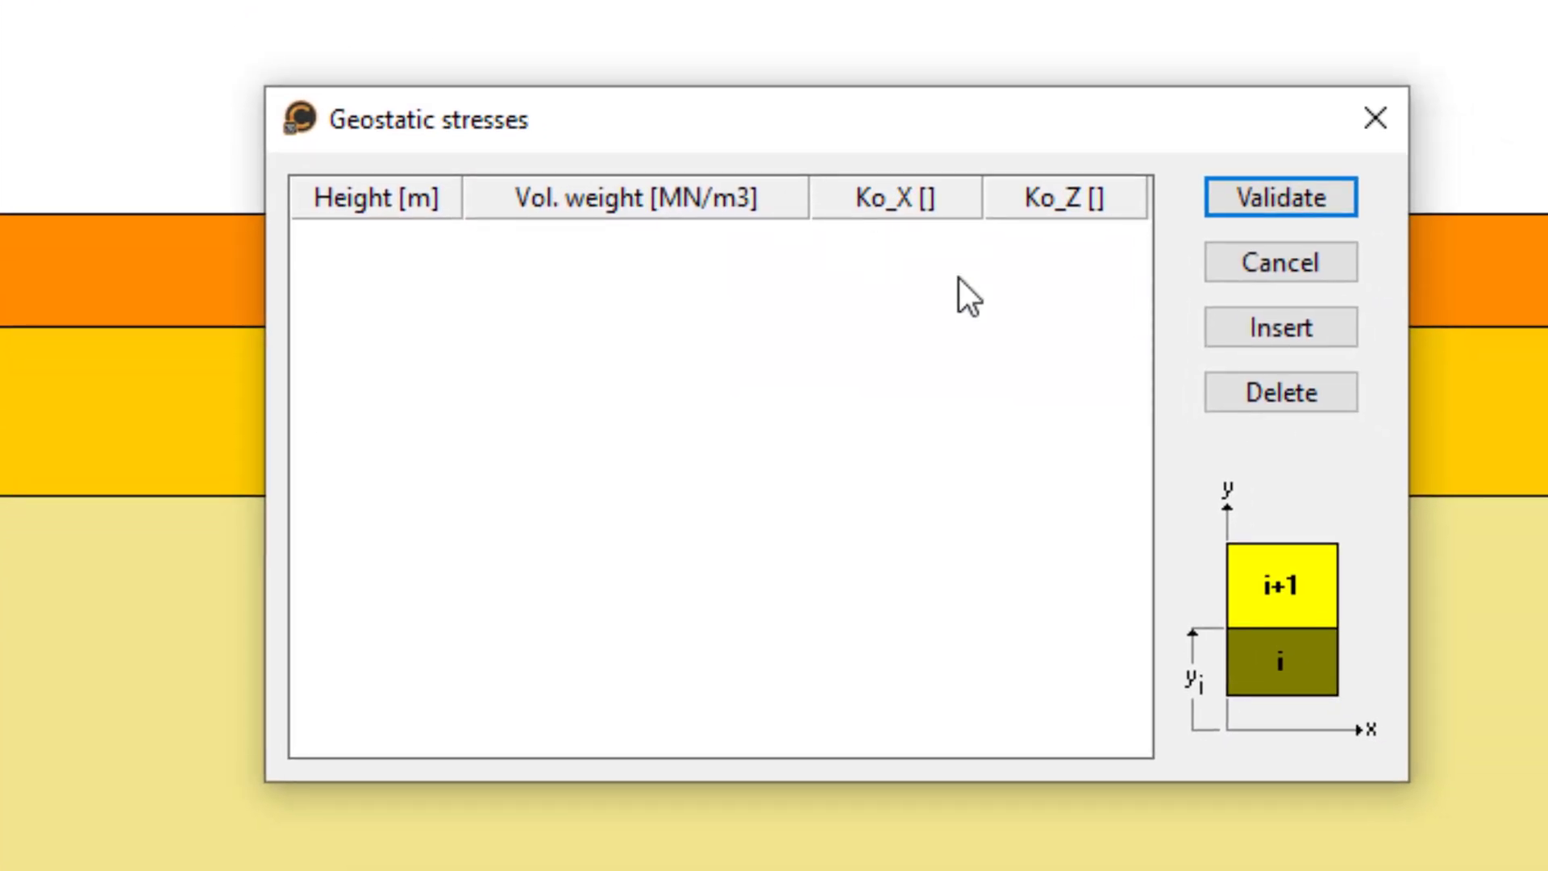
{"action": "left_click", "coordinate": [1222, 311]}
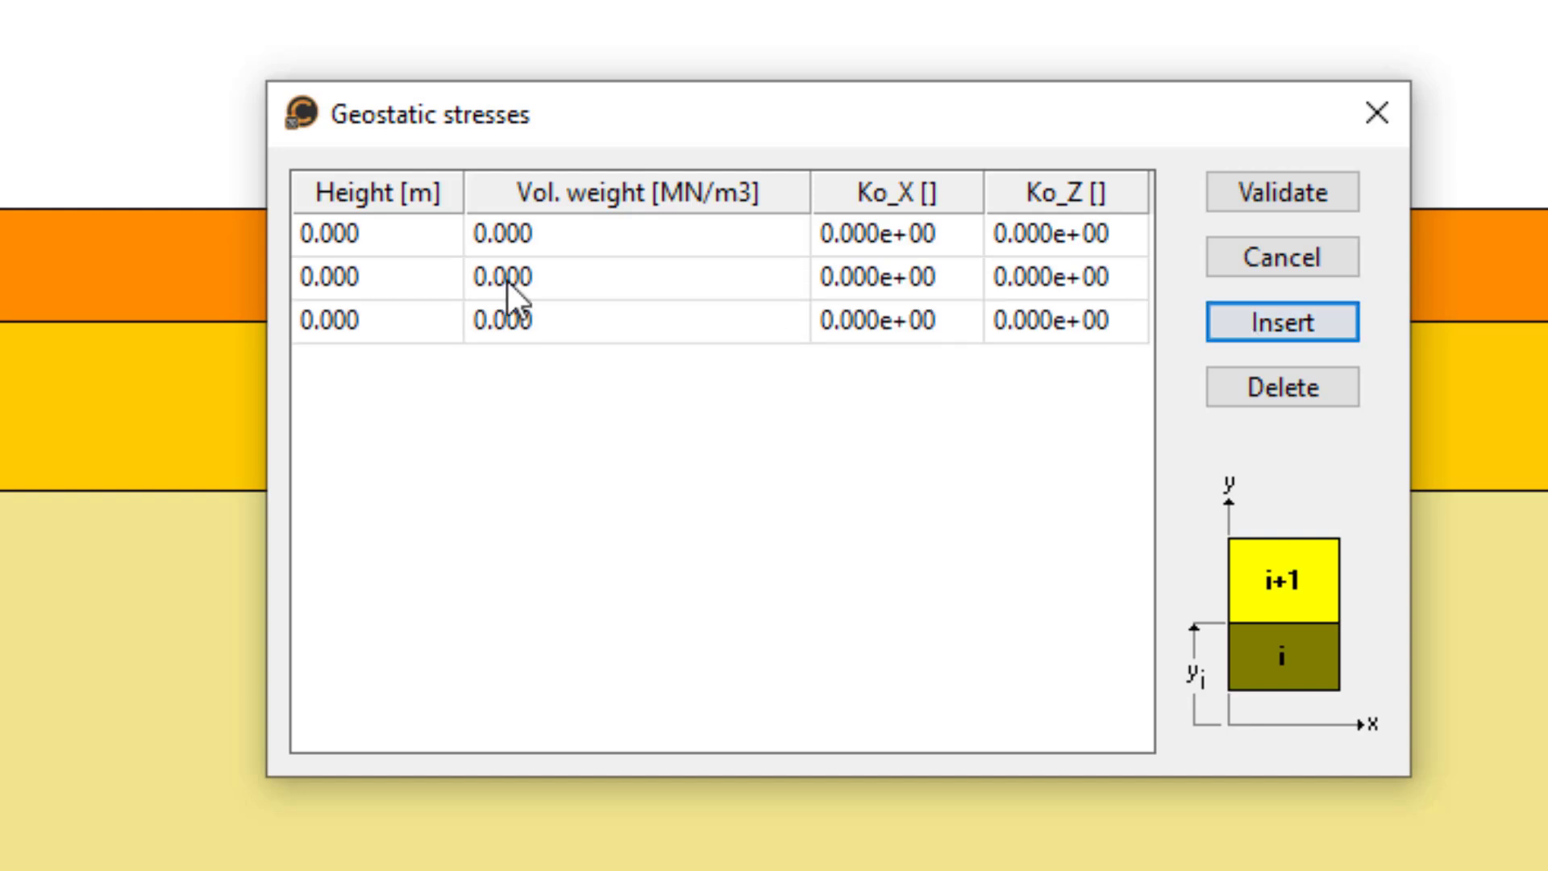
{"action": "double_click", "coordinate": [401, 273]}
{"action": "type", "text": "-"}
{"action": "key", "text": "Down"}
{"action": "type", "text": "-4"}
{"action": "key", "text": "Up"}
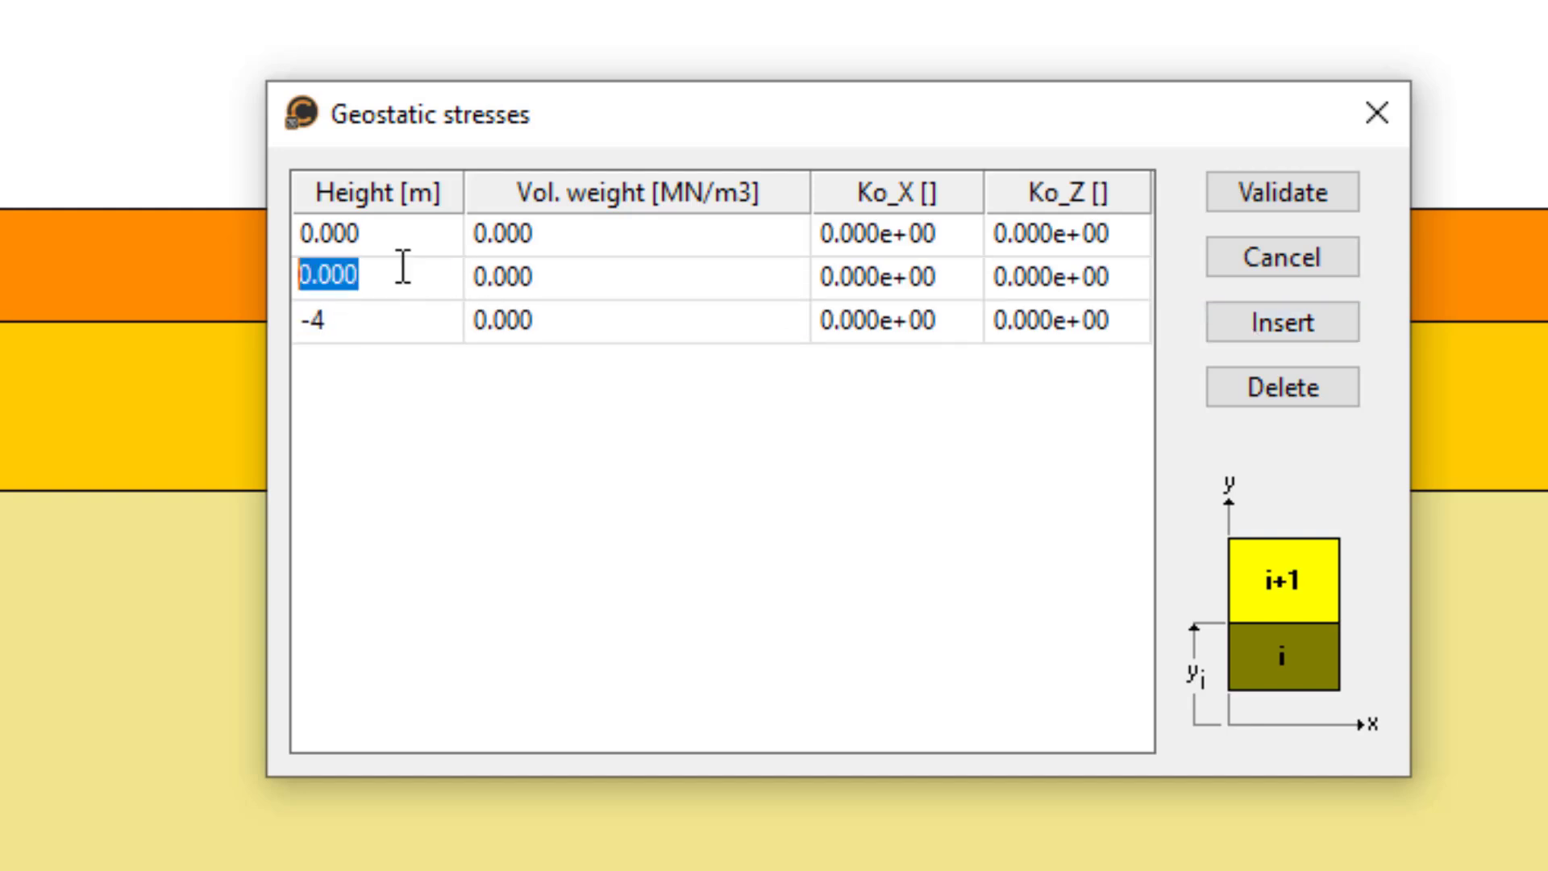
{"action": "type", "text": "-10"}
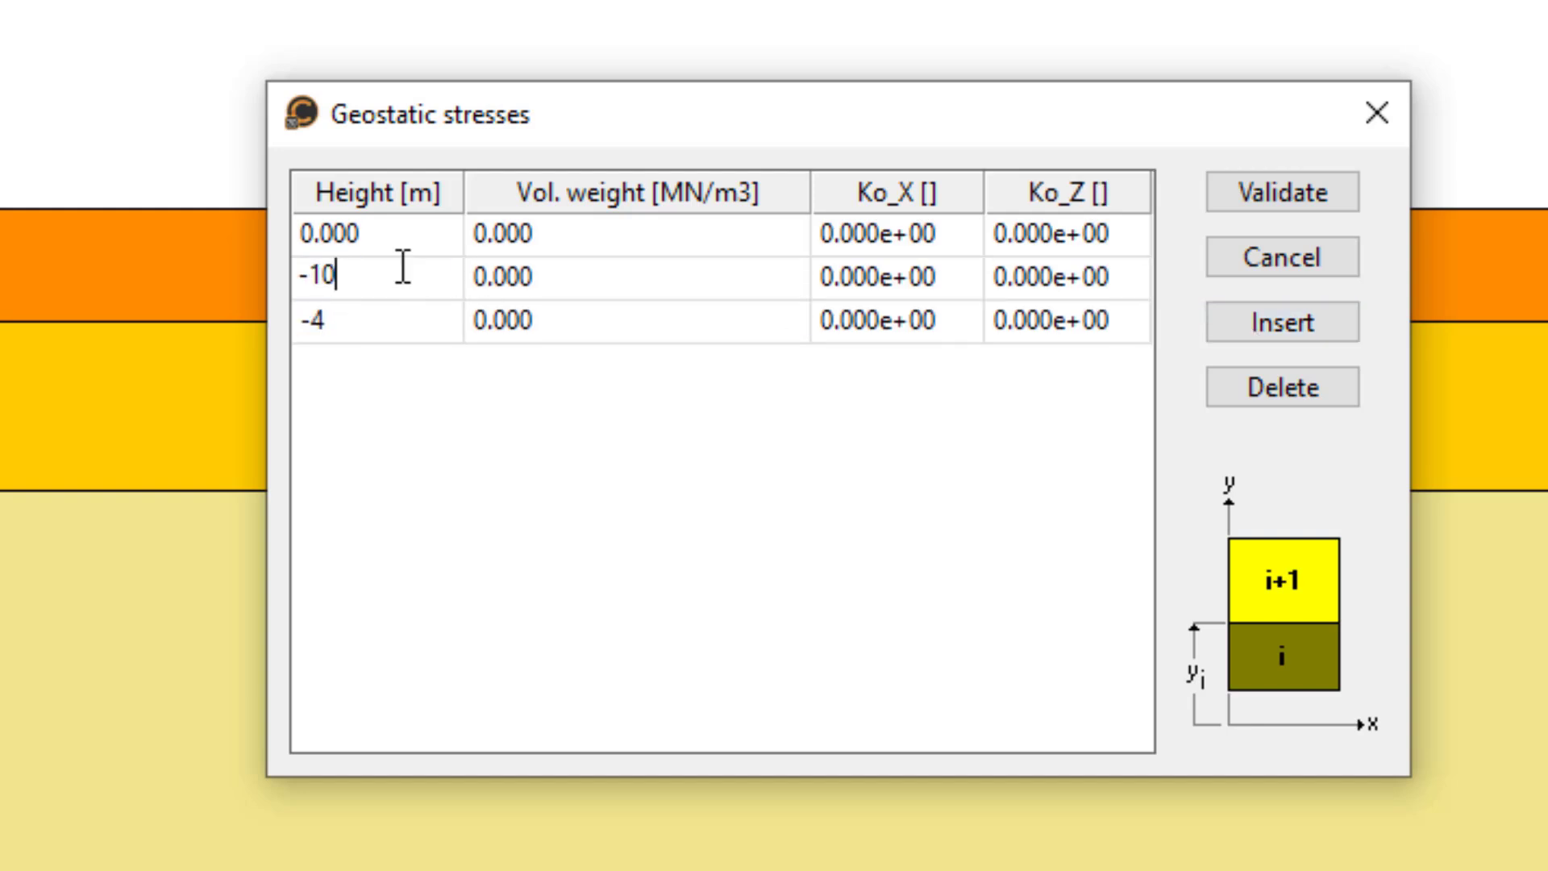
- Set the geostatic layers' volumetric weights to 0.009, 0.011 and 0.0135 MN/m3 for heights 0, -4 and -10 m
{"action": "key", "text": "Up"}
{"action": "key", "text": "Right"}
{"action": "key", "text": "Right"}
{"action": "key", "text": "Left"}
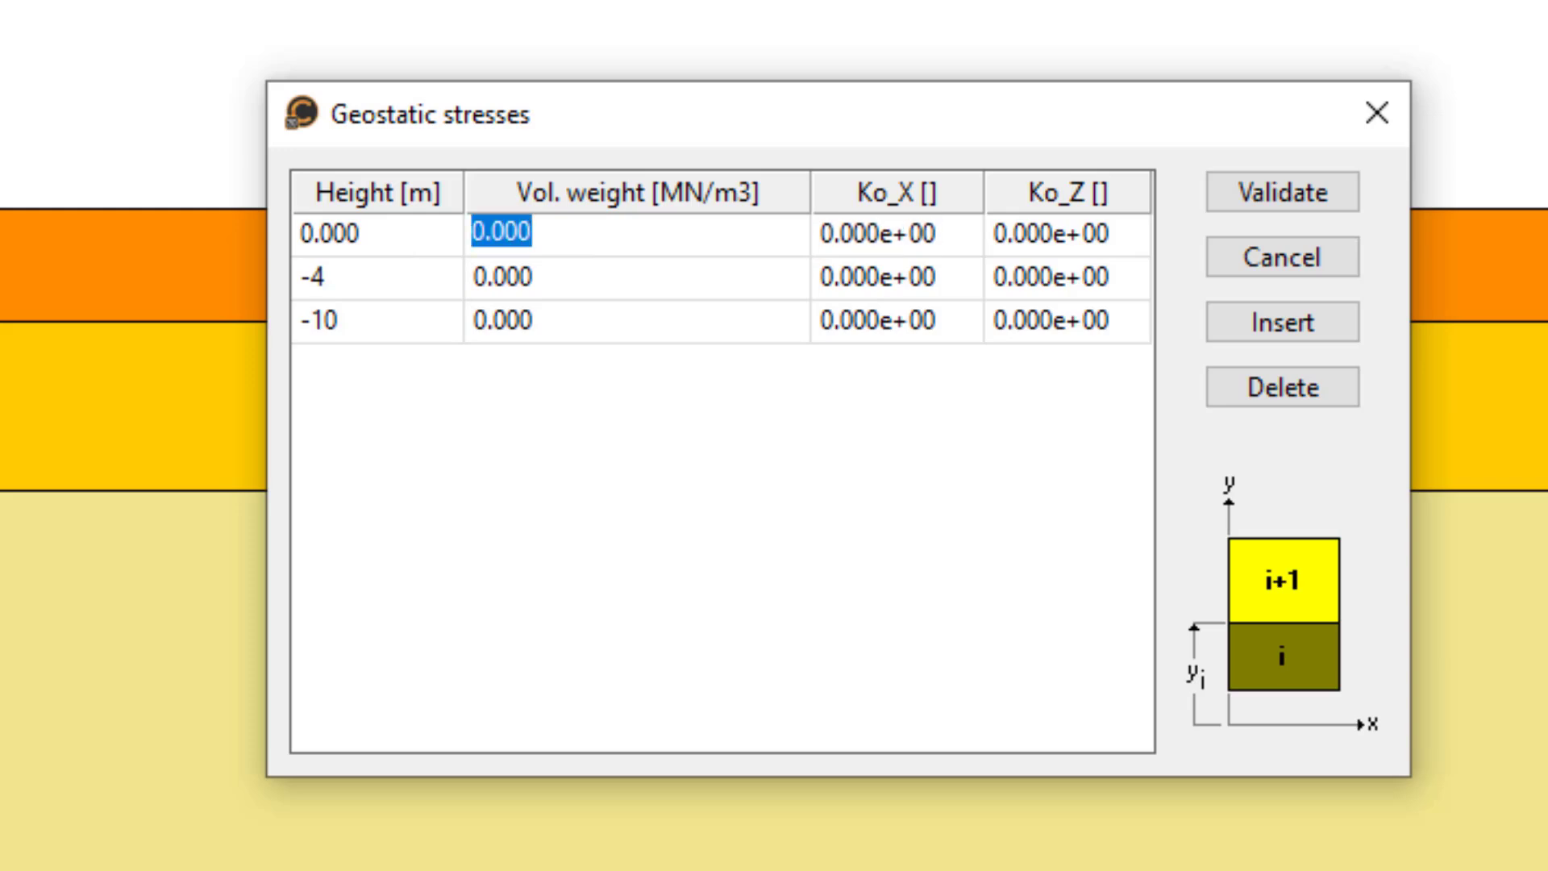
{"action": "type", "text": "0.009"}
{"action": "key", "text": "Down"}
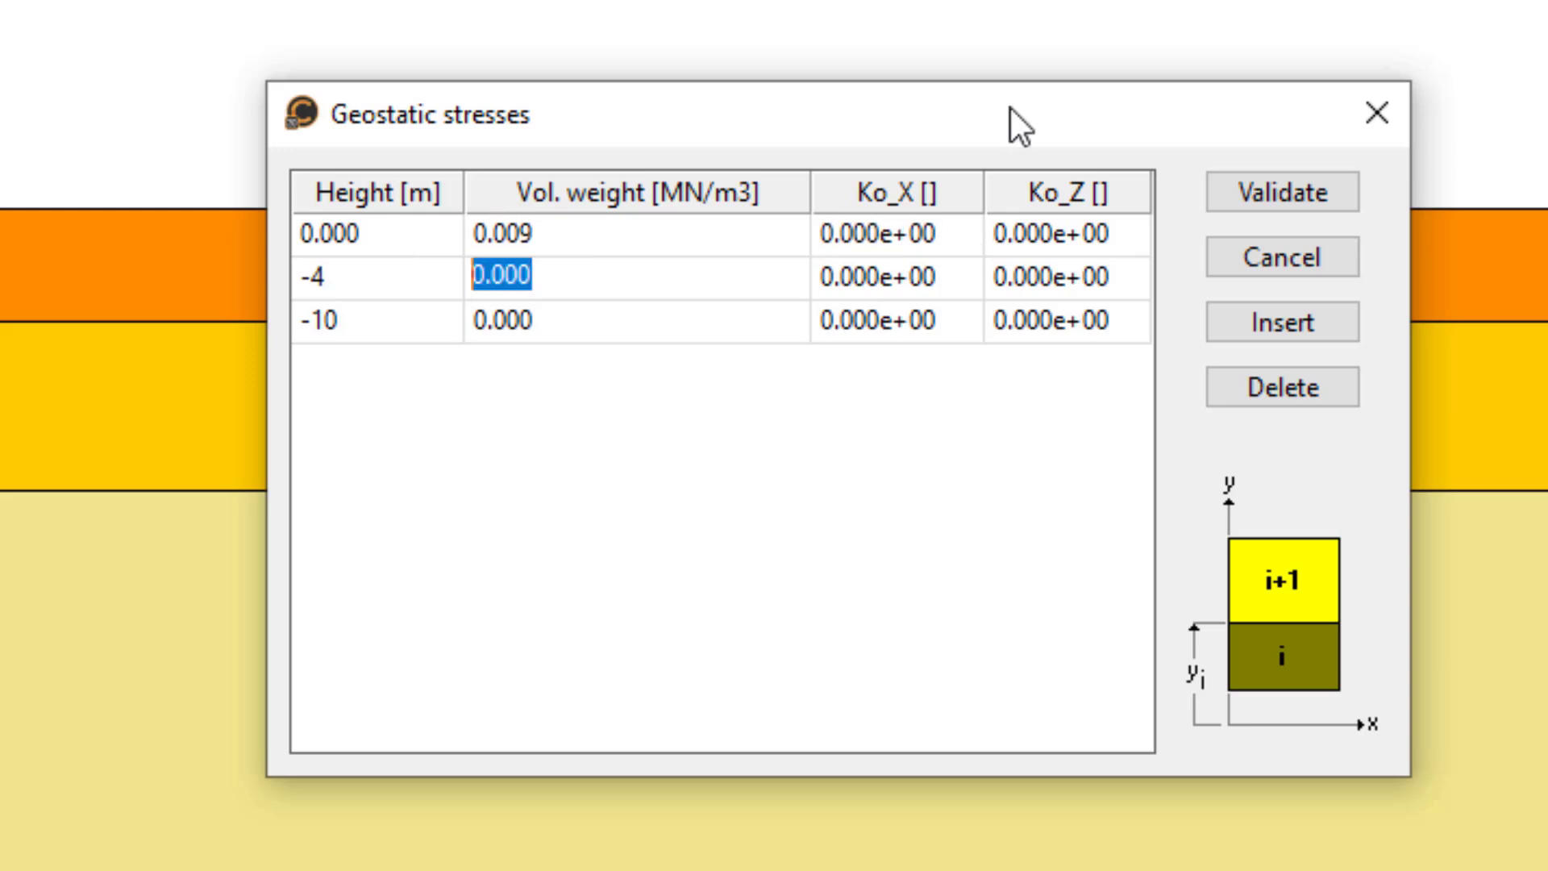
{"action": "type", "text": "0.011"}
{"action": "key", "text": "Down"}
{"action": "type", "text": "0.0135"}
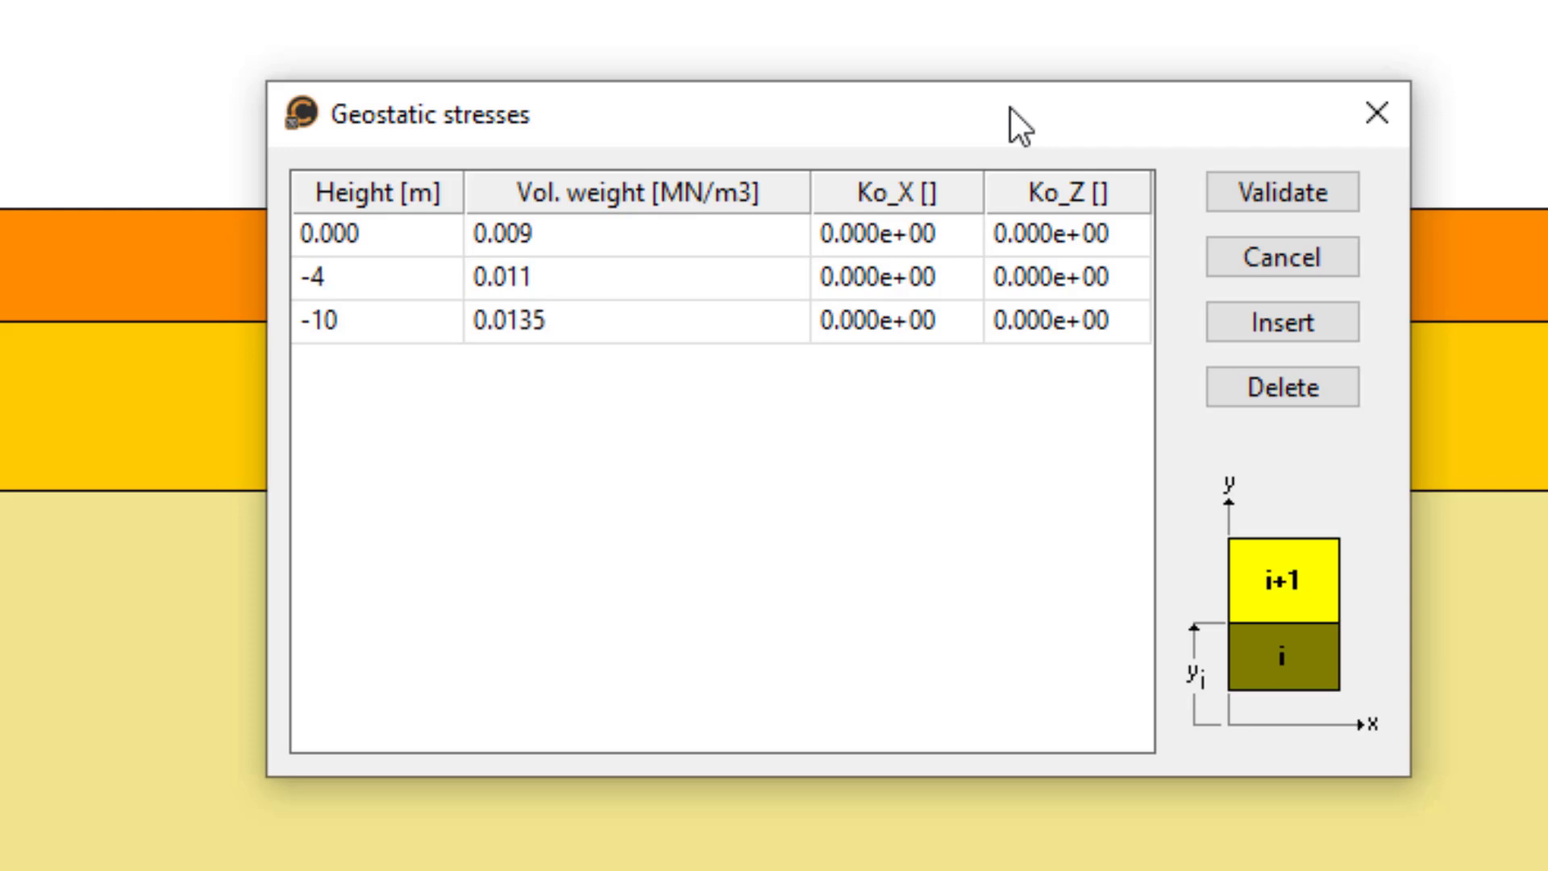
- Set Ko_X and Ko_Z to 0.58 for the geostatic layer at height 0
{"action": "key", "text": "Right"}
{"action": "key", "text": "Up"}
{"action": "key", "text": "Up"}
{"action": "type", "text": "0.58"}
{"action": "key", "text": "Right"}
{"action": "type", "text": "0."}
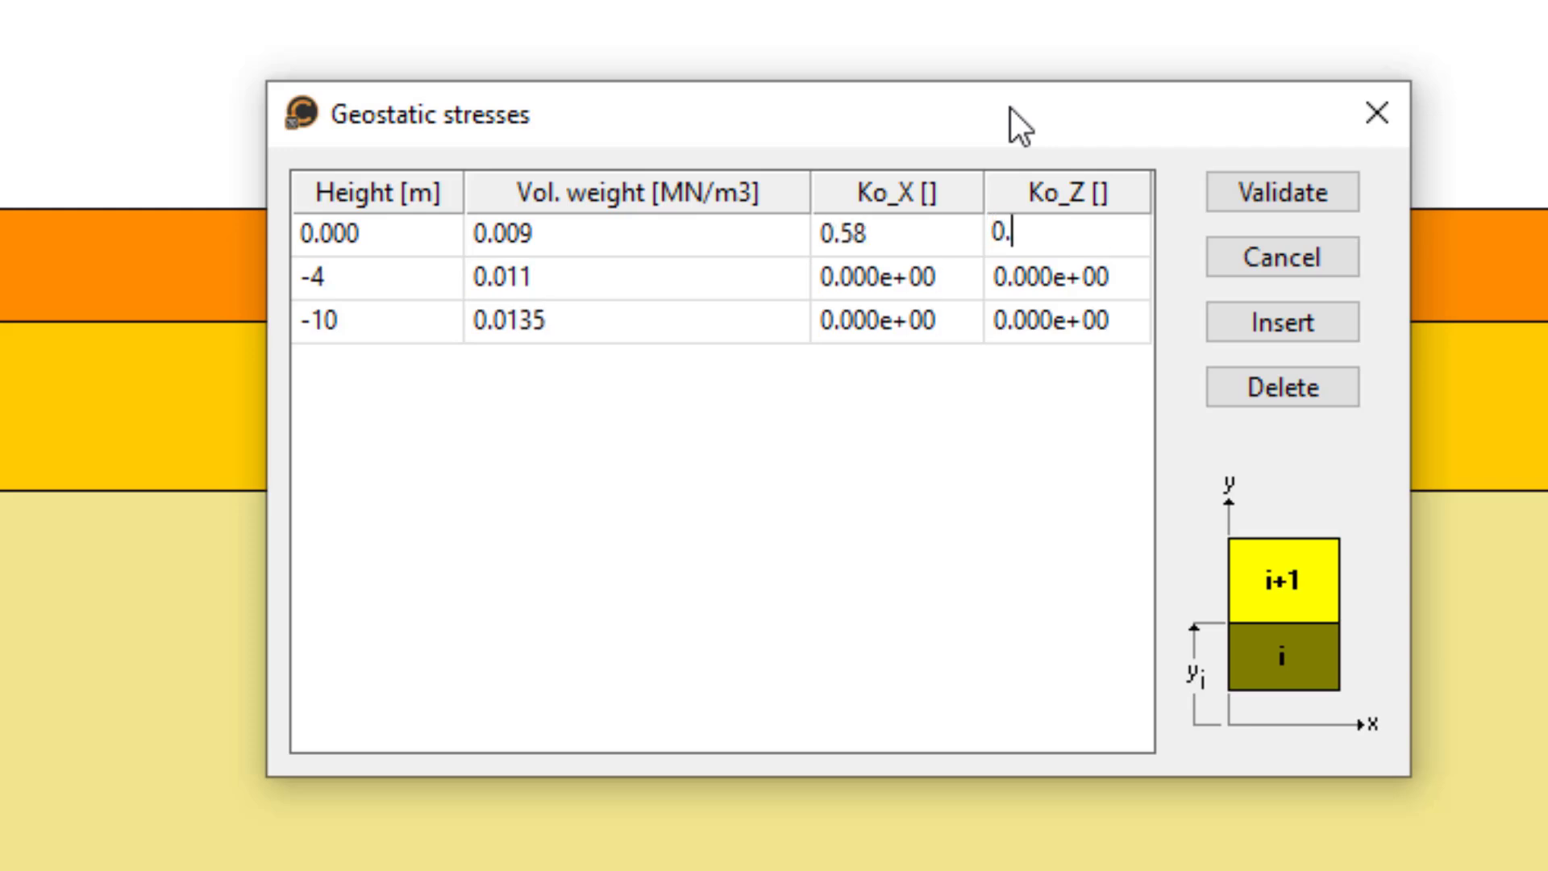
{"action": "type", "text": "58"}
- Set Ko_X and Ko_Z to 0.56 for the geostatic layer at height -4 m
{"action": "key", "text": "Down"}
{"action": "key", "text": "Left"}
{"action": "type", "text": "0.56"}
{"action": "key", "text": "Right"}
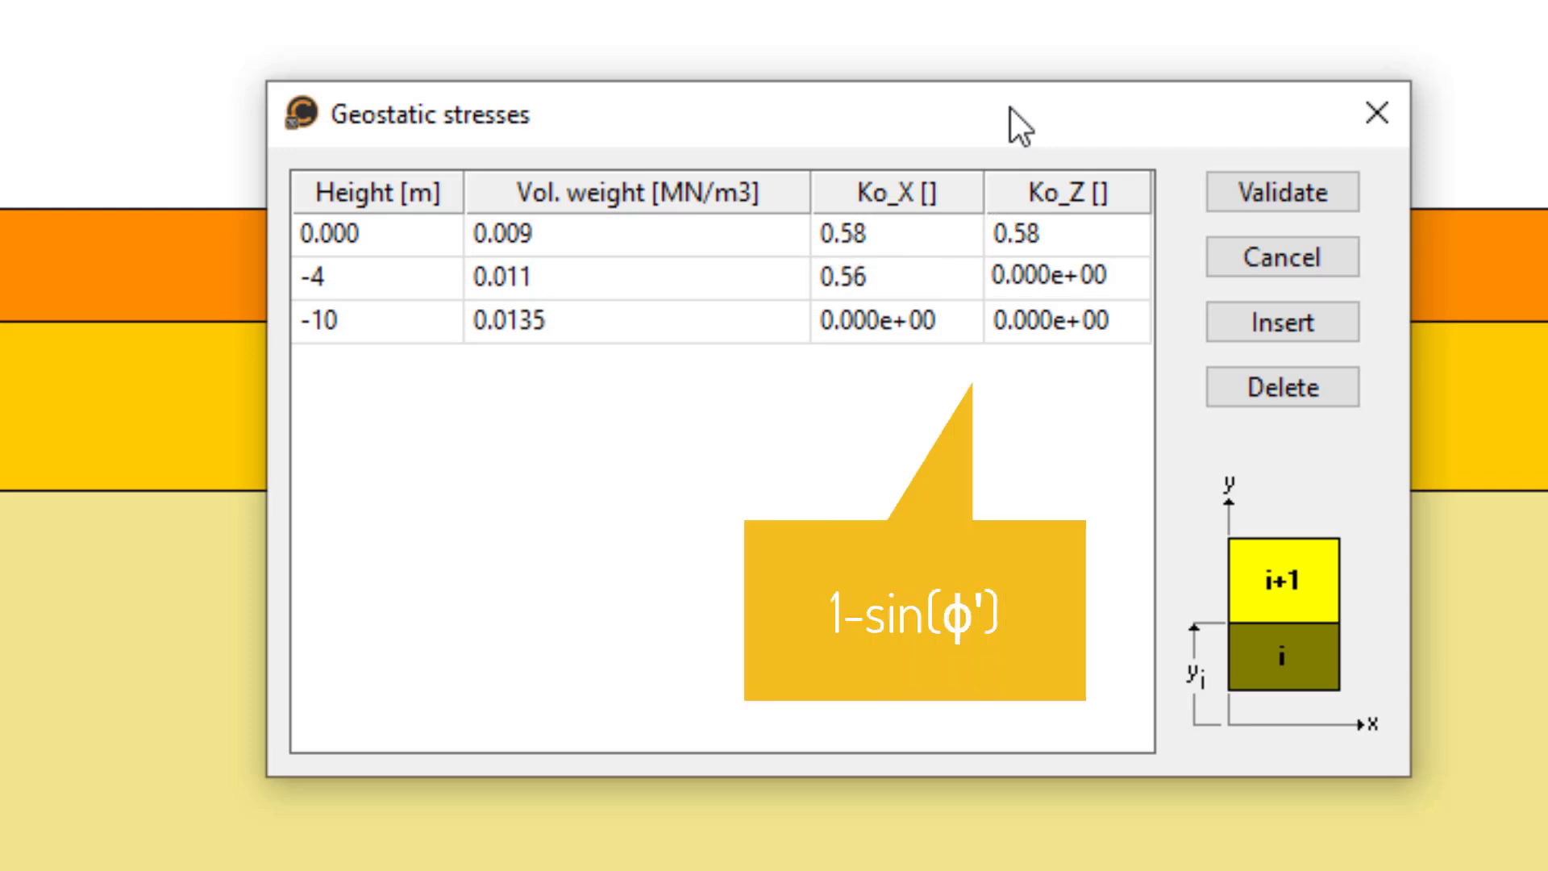
{"action": "type", "text": "0.56"}
- Set Ko_X and Ko_Z to 0.6 for the geostatic layer at height -10 m and validate the geostatic stresses
{"action": "key", "text": "Down"}
{"action": "key", "text": "Left"}
{"action": "type", "text": "0.6"}
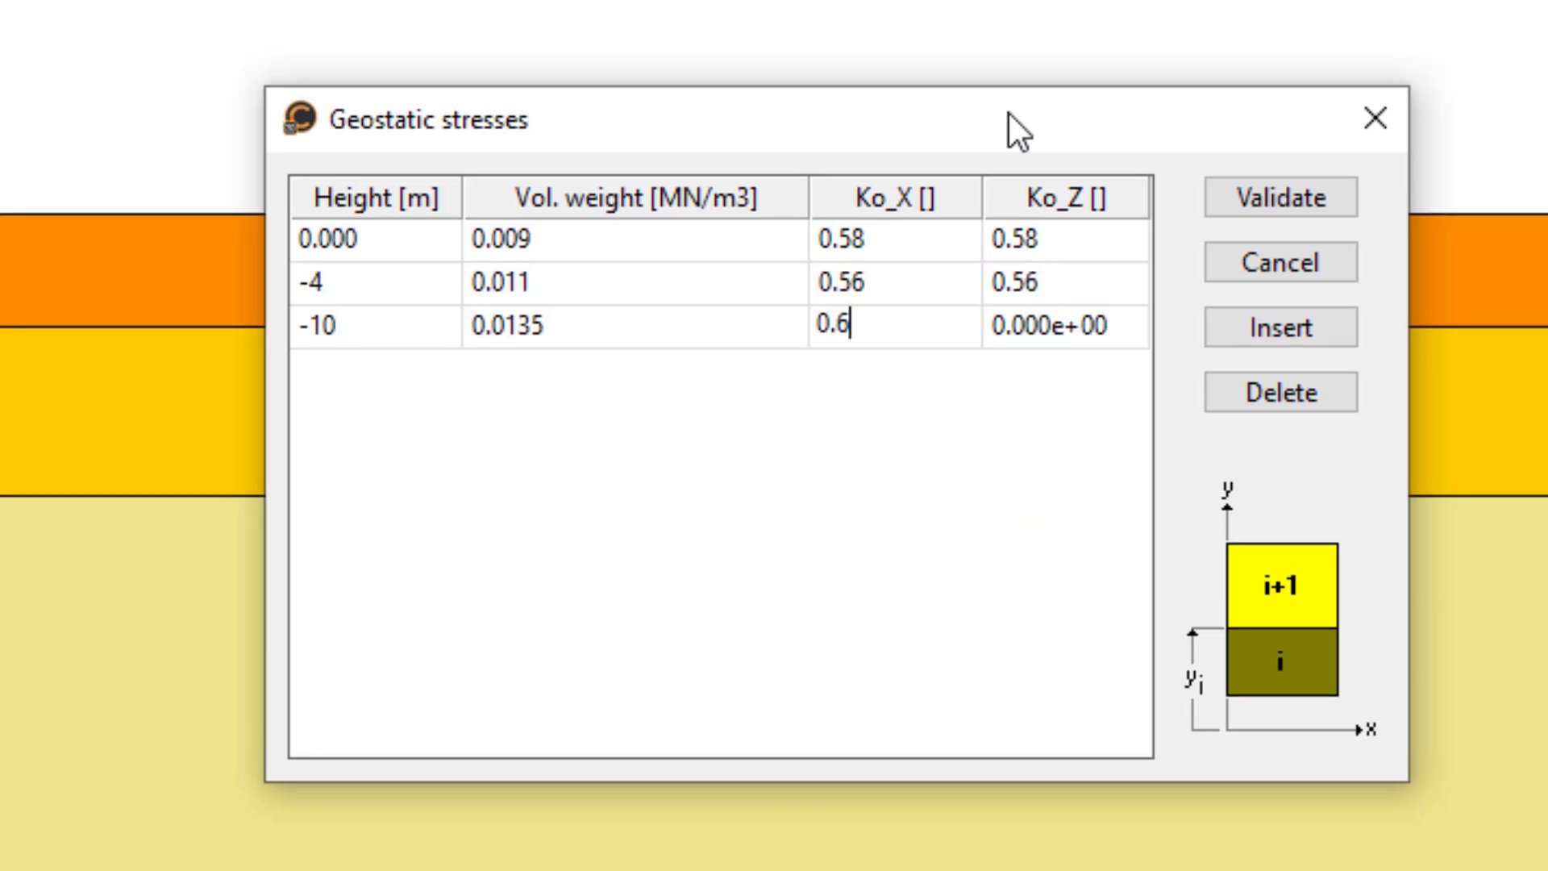
{"action": "key", "text": "Right"}
{"action": "type", "text": "0.6"}
{"action": "key", "text": "Up"}
{"action": "key", "text": "Up"}
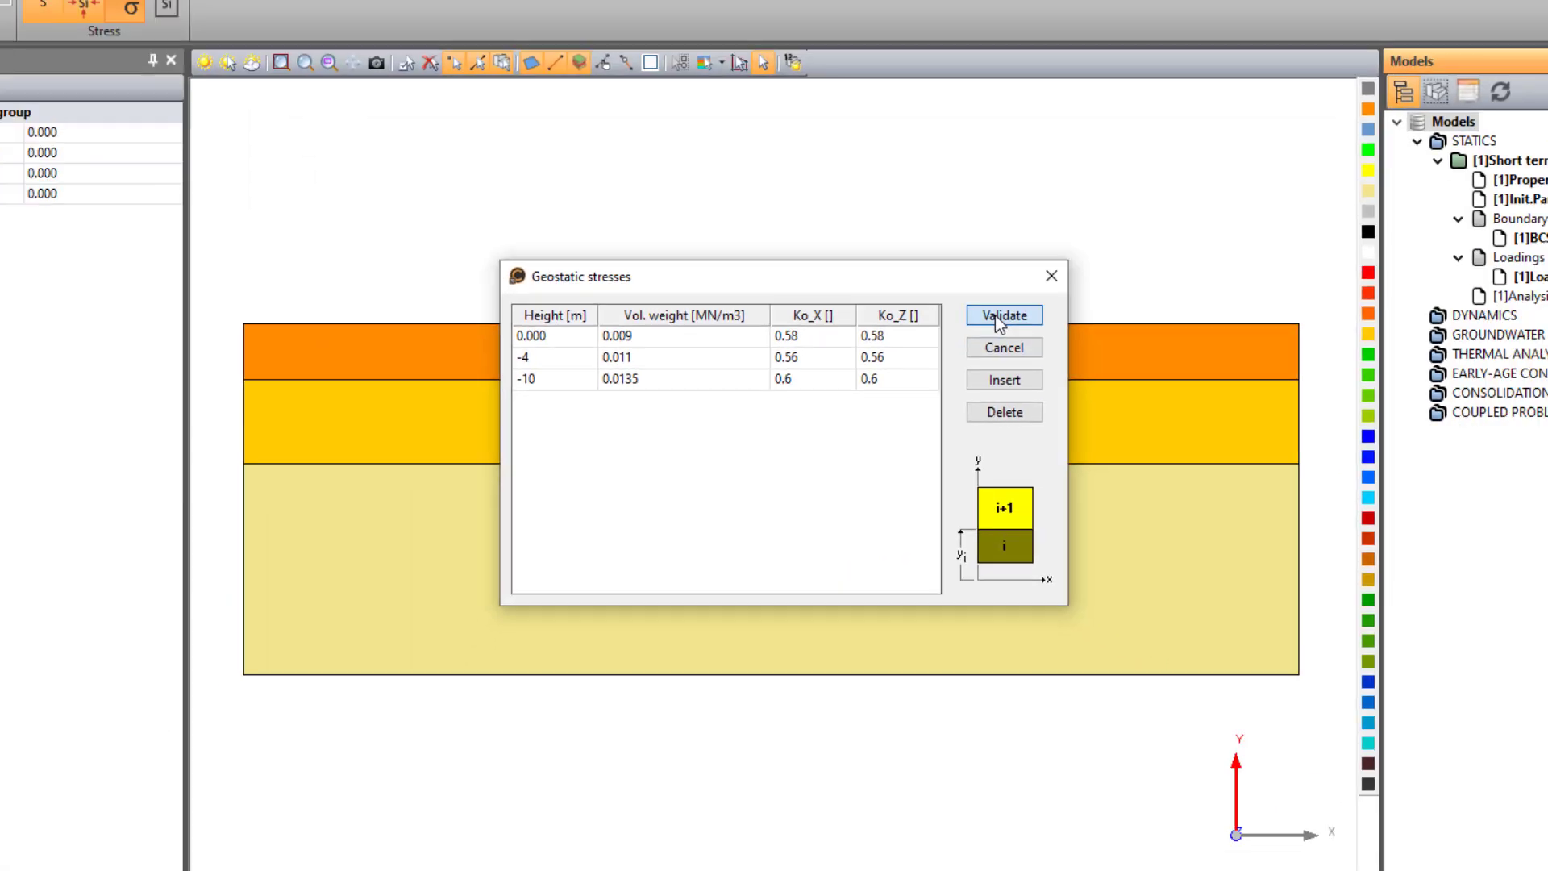
{"action": "left_click", "coordinate": [1281, 198]}
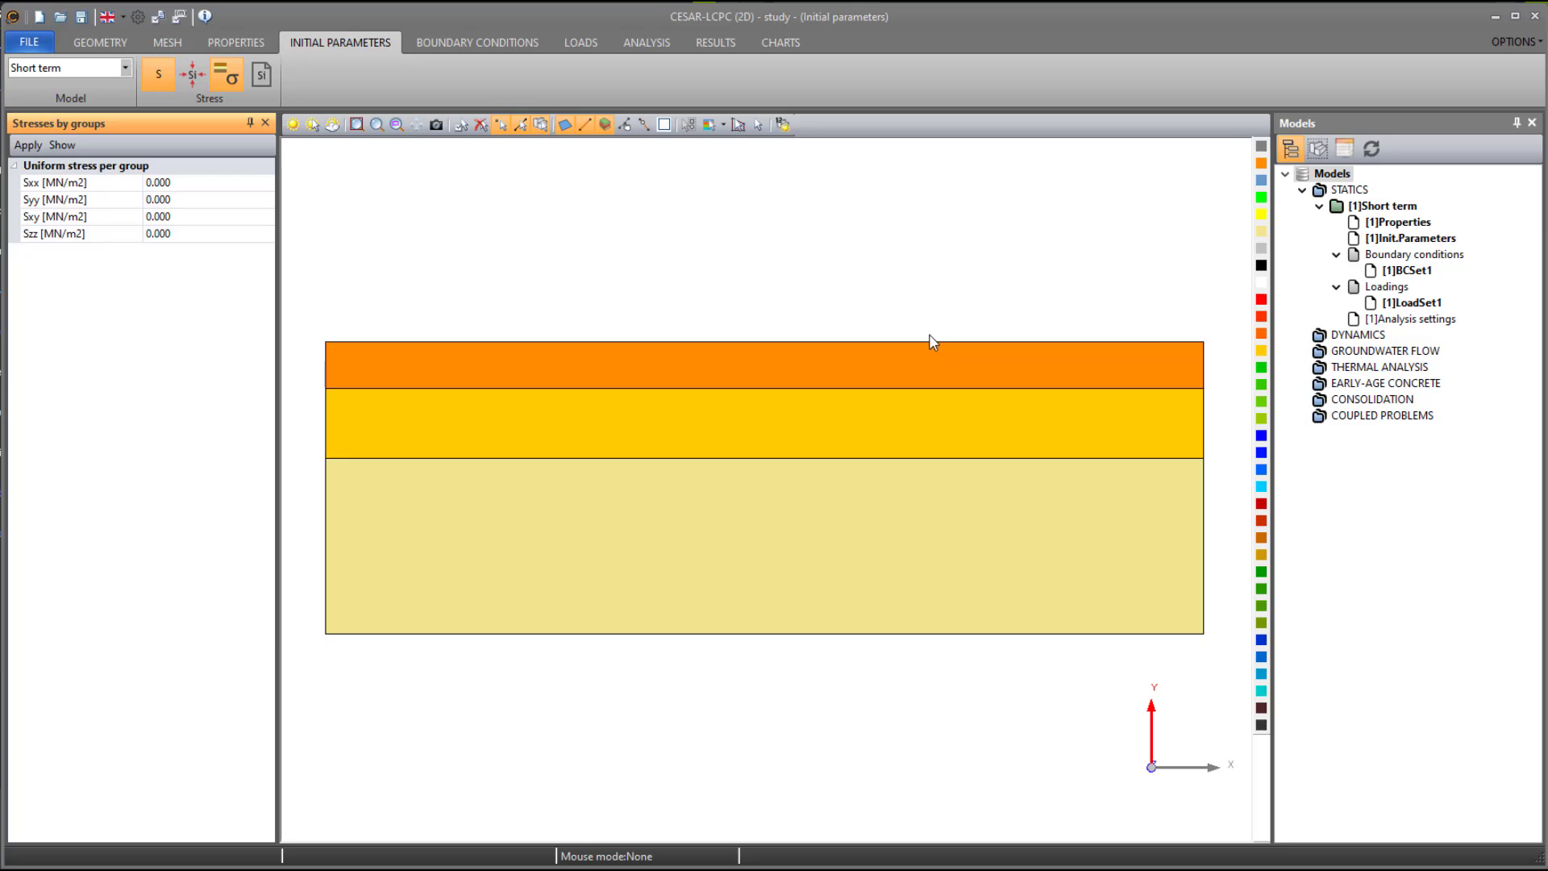
- Apply side supports with a fixed base to the soil model in the BCSet1 boundary condition set
{"action": "left_click", "coordinate": [427, 45]}
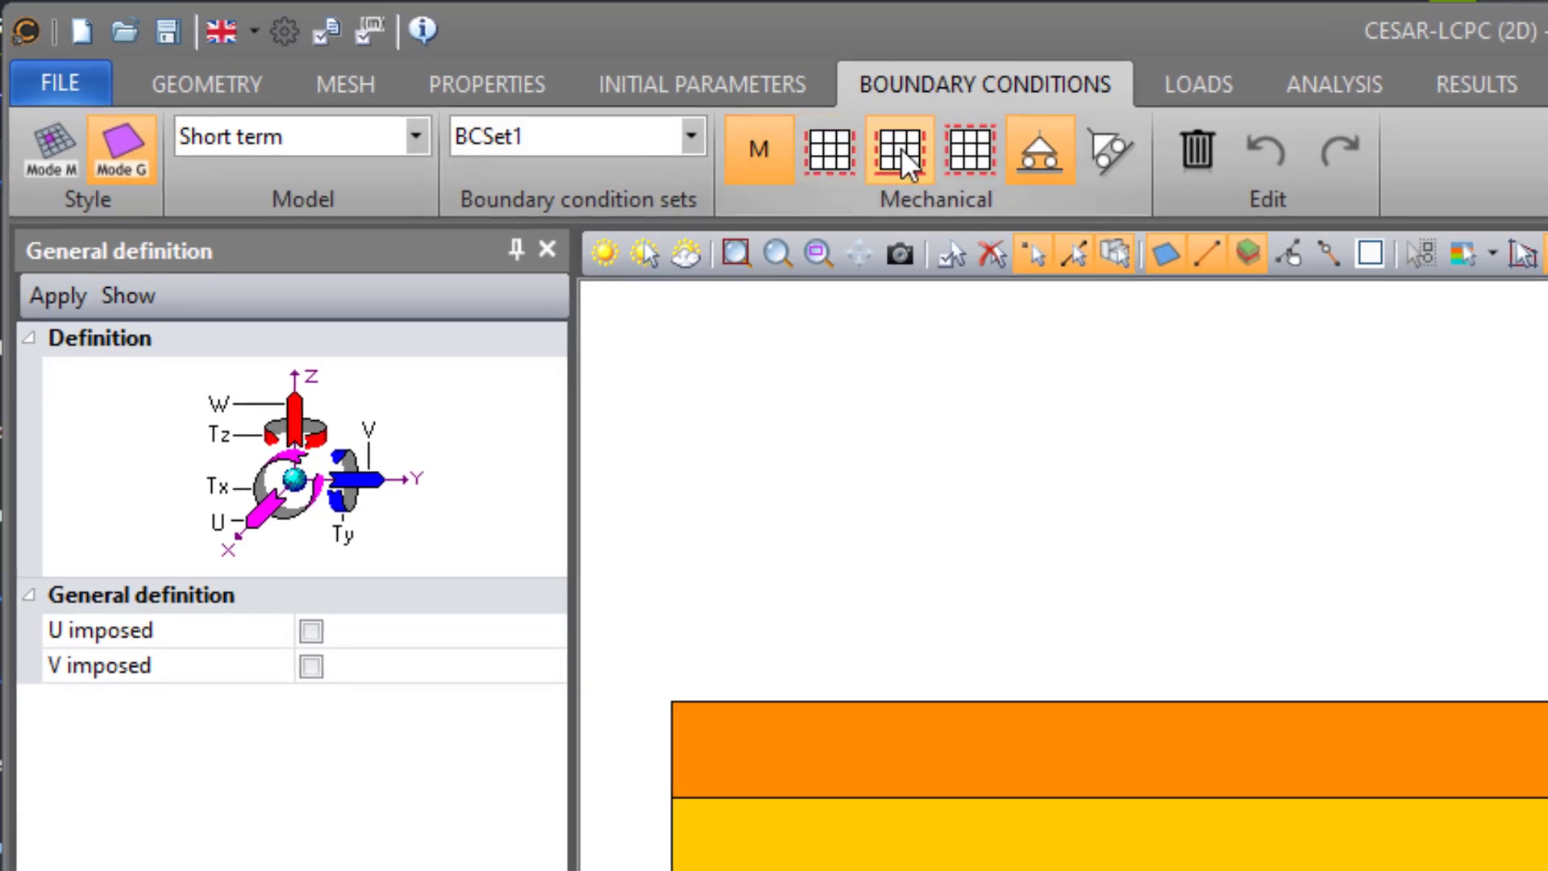
{"action": "left_click", "coordinate": [901, 154]}
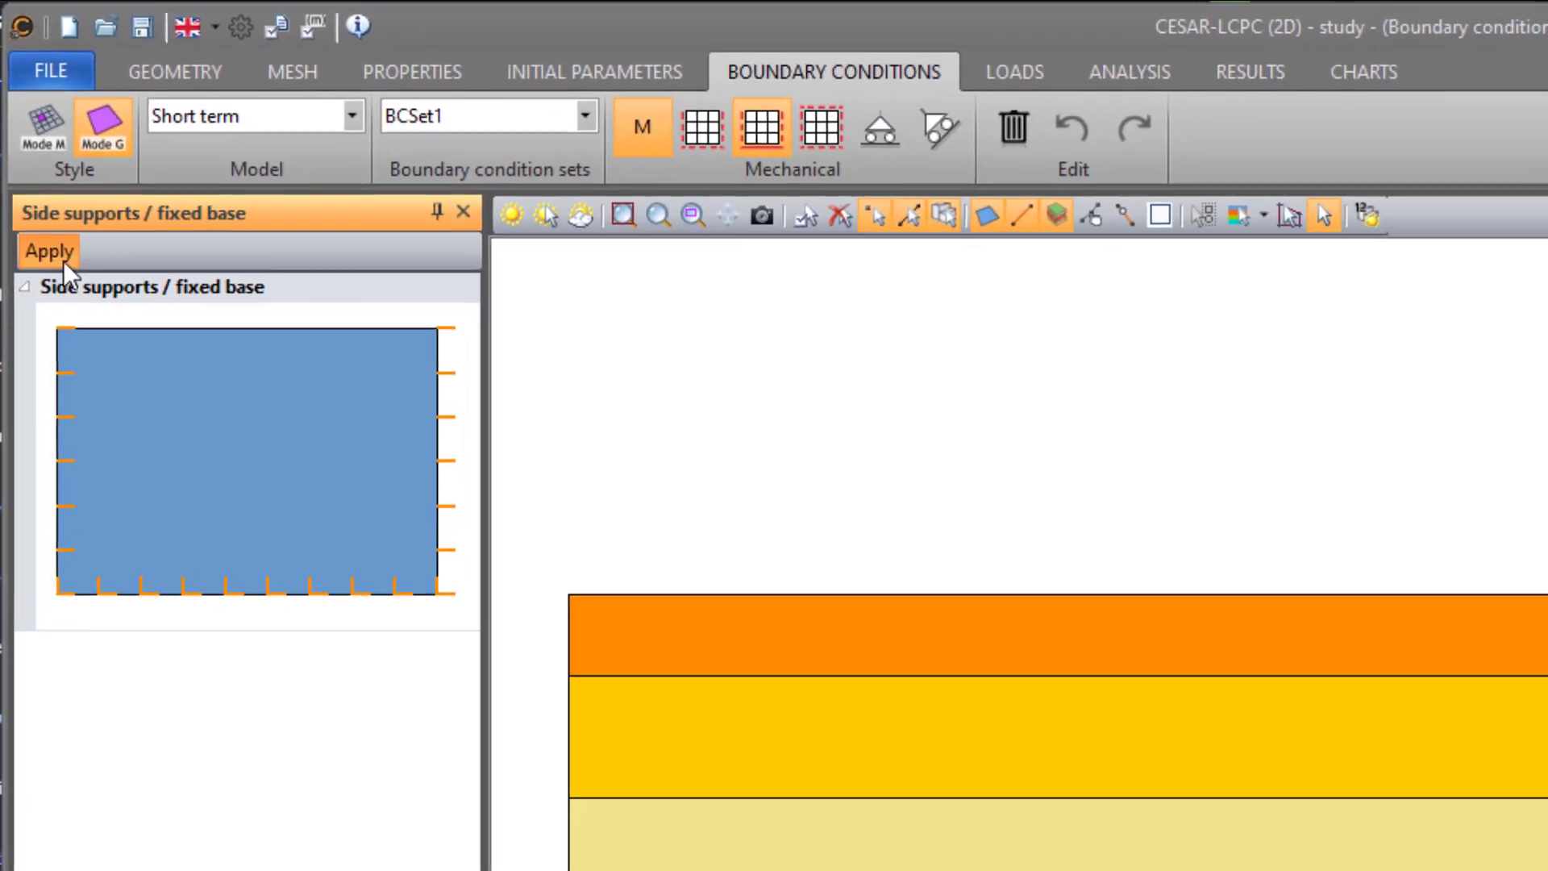
{"action": "left_click", "coordinate": [66, 298]}
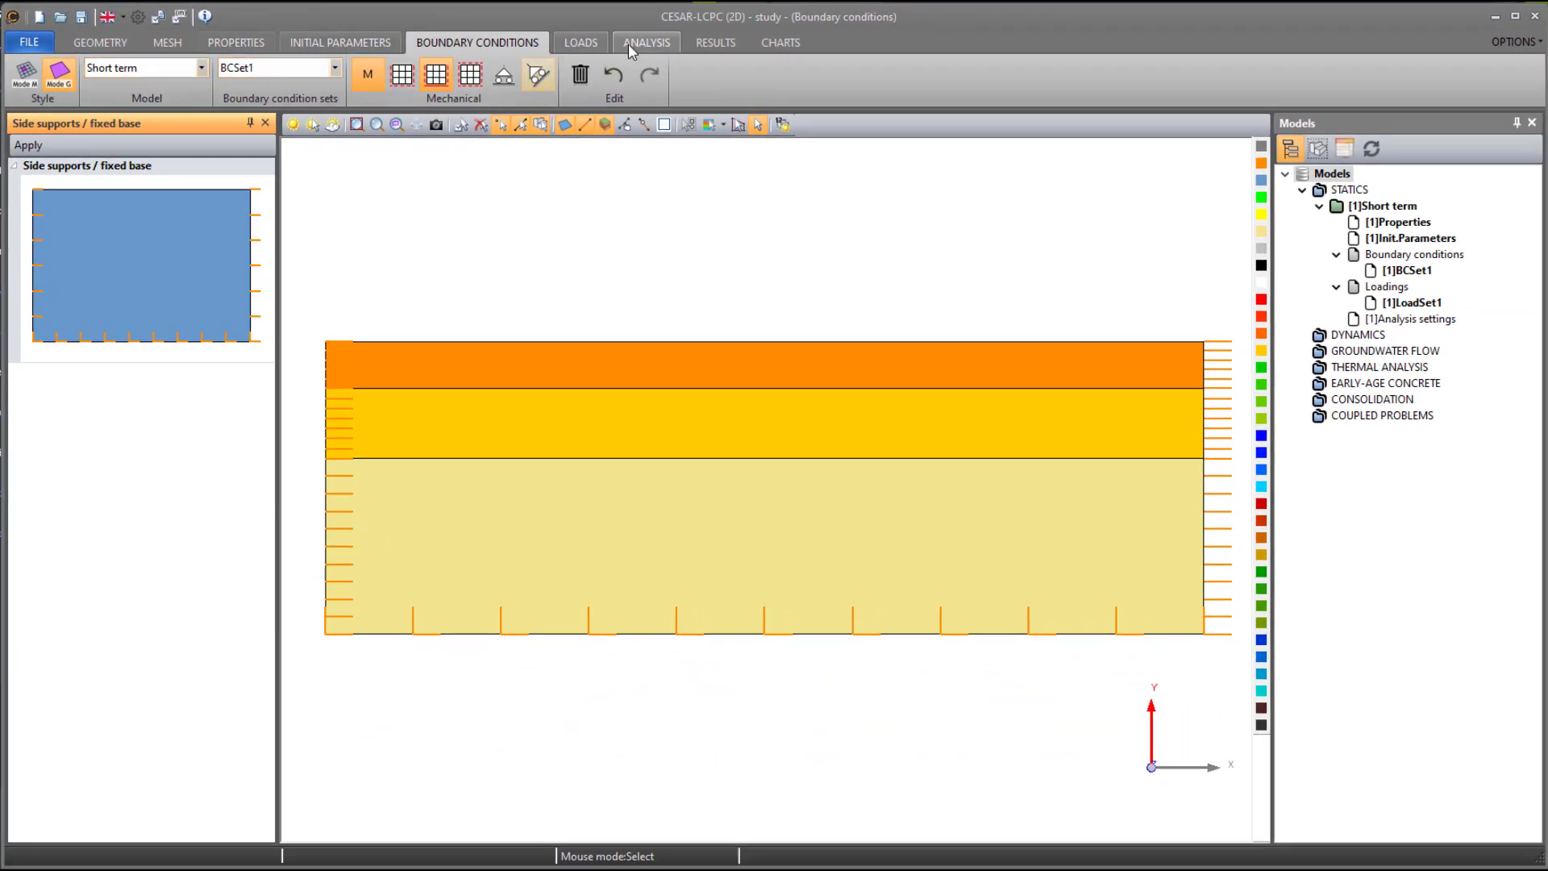
- Apply a uniform distributed pressure of 0.040 MN/m to the leftmost segment of the soil model's top surface
{"action": "left_click", "coordinate": [581, 42]}
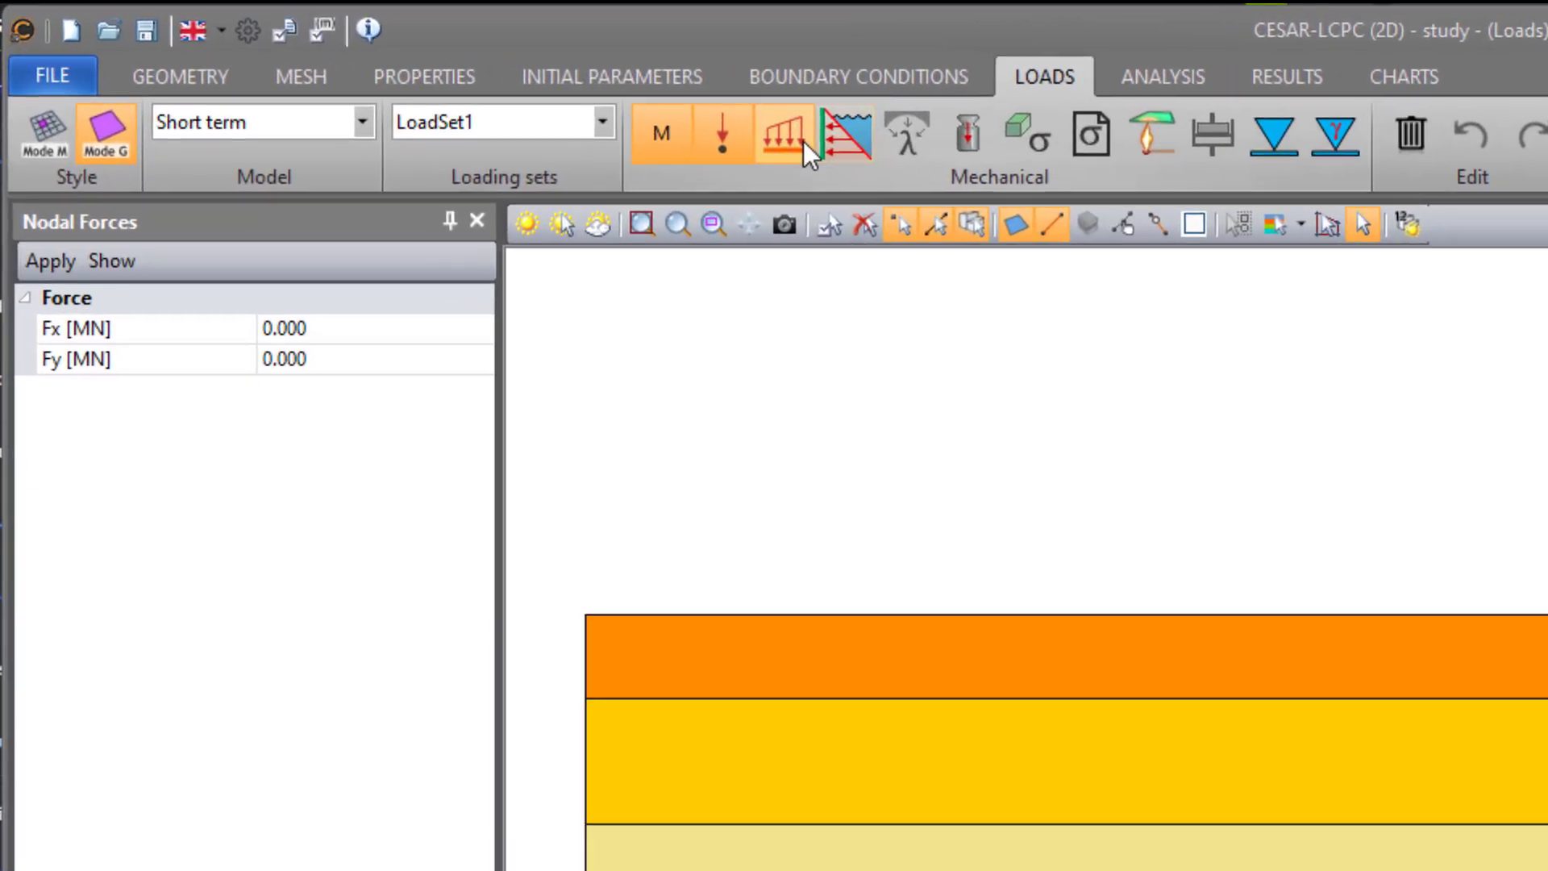
{"action": "left_click", "coordinate": [451, 80]}
{"action": "left_click", "coordinate": [395, 589]}
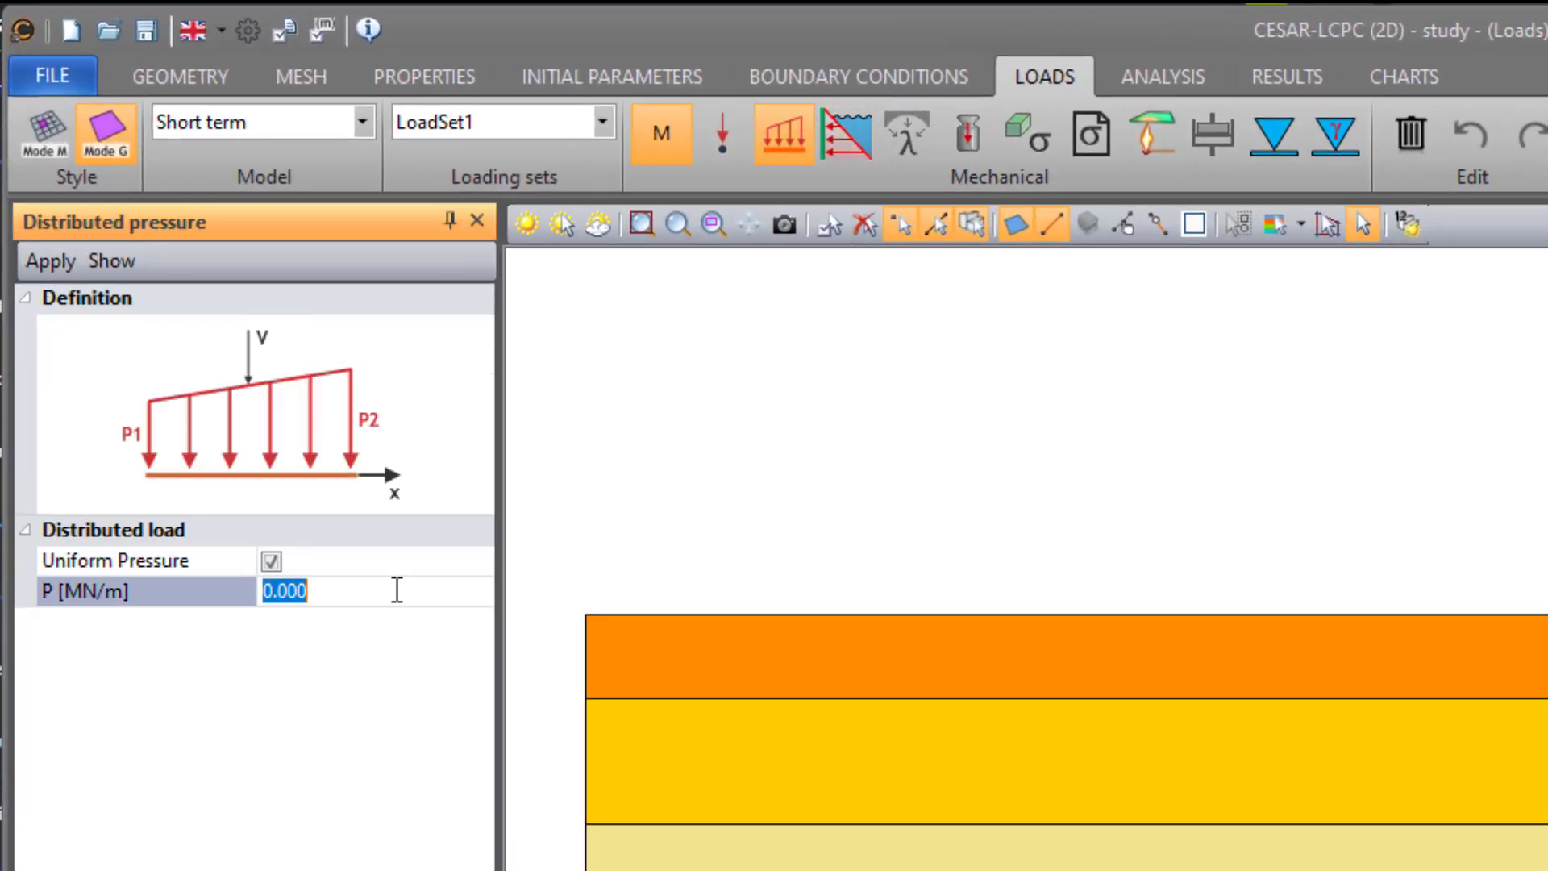
{"action": "type", "text": "0"}
{"action": "type", "text": "040"}
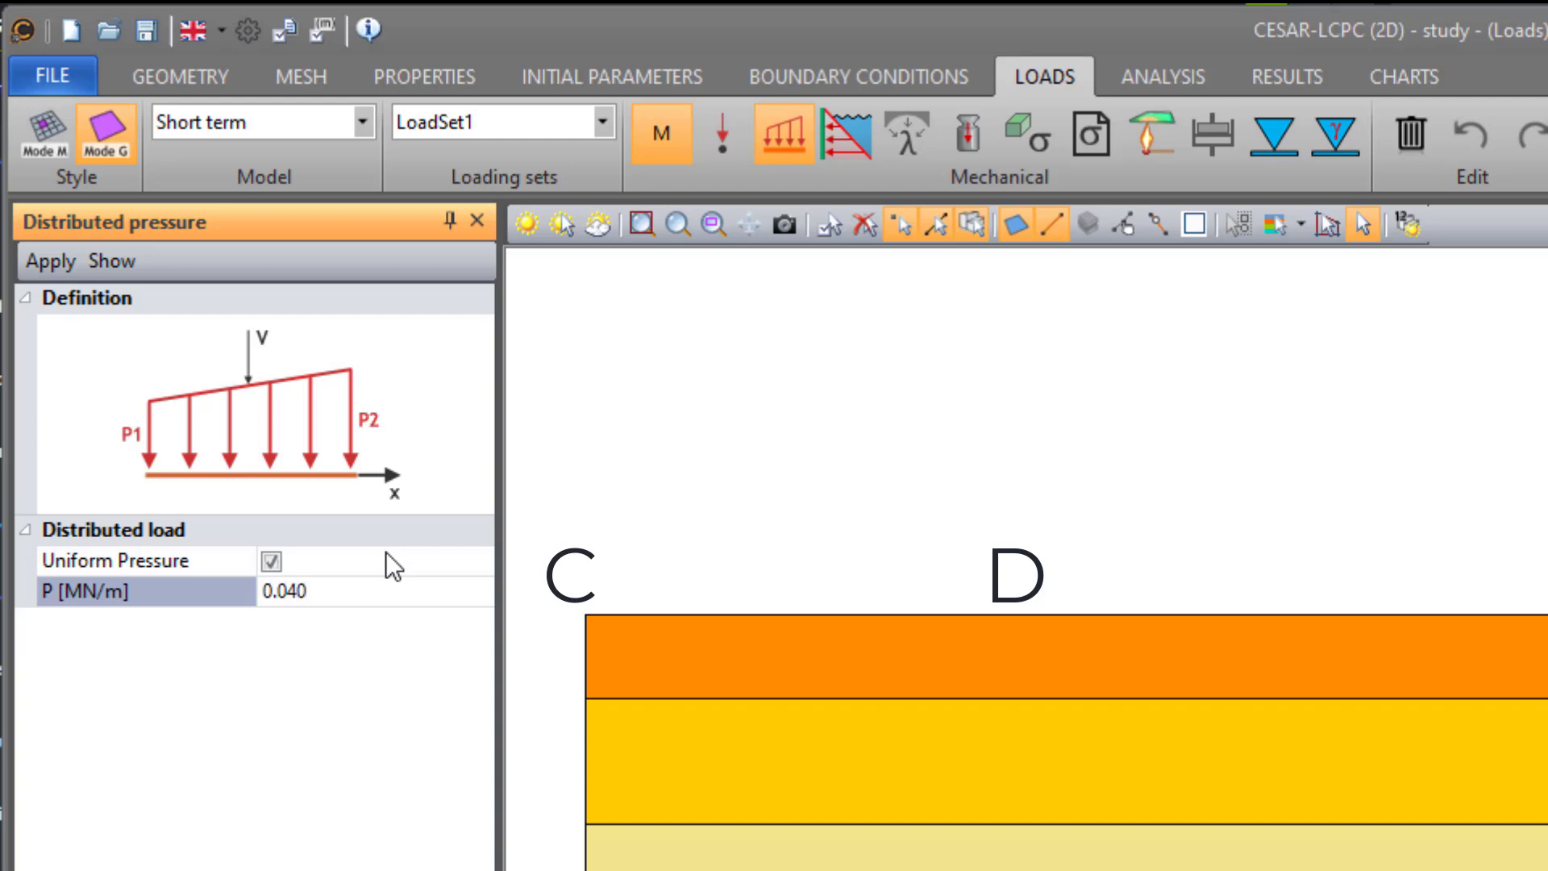
{"action": "left_click", "coordinate": [625, 625]}
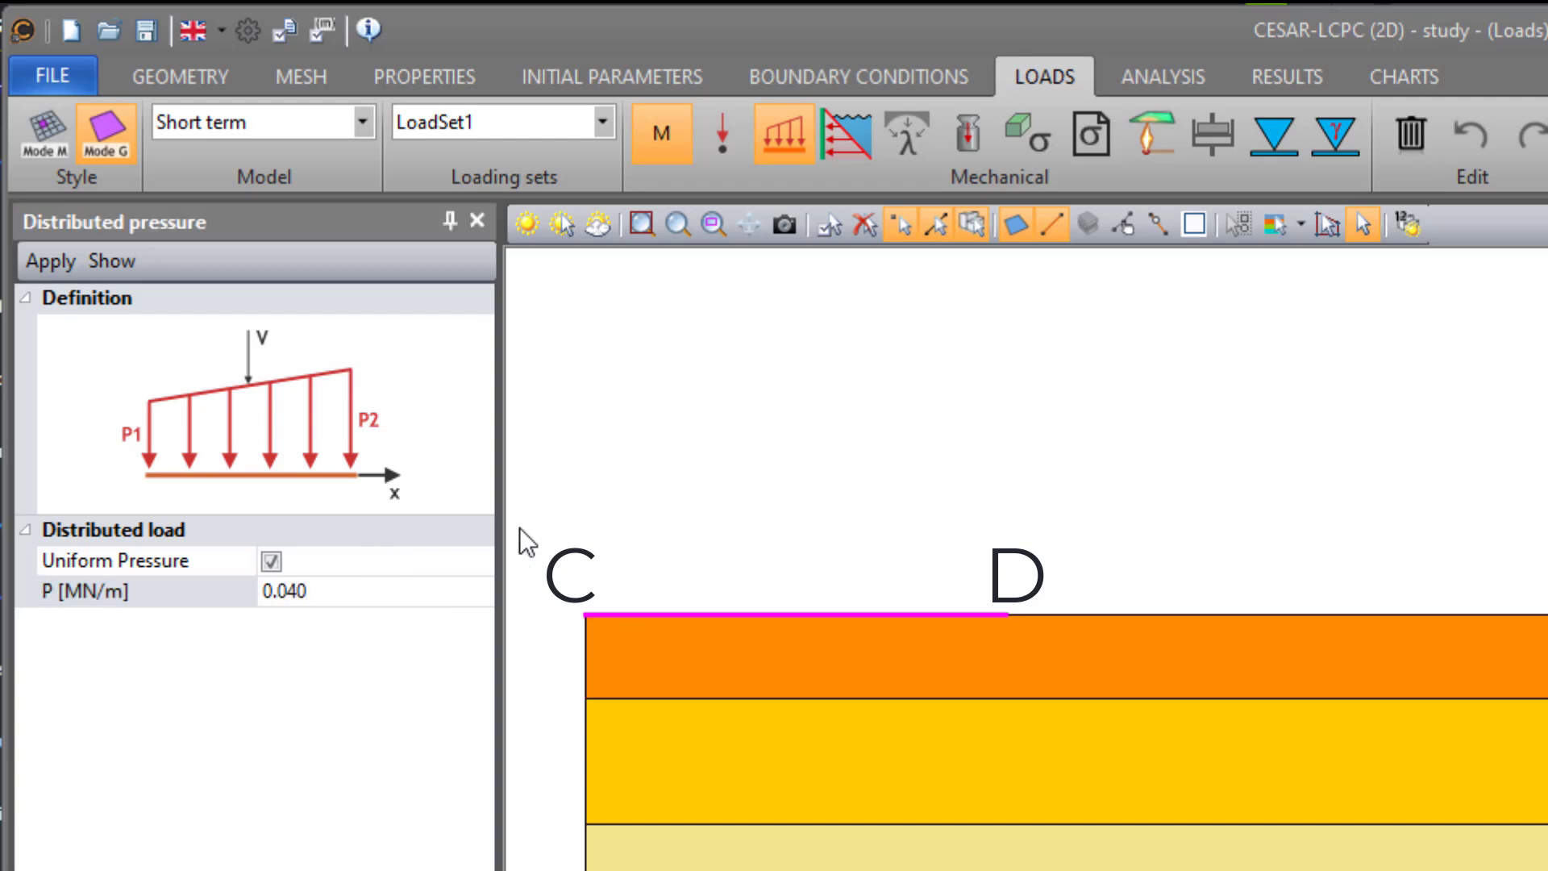
{"action": "left_click", "coordinate": [50, 262]}
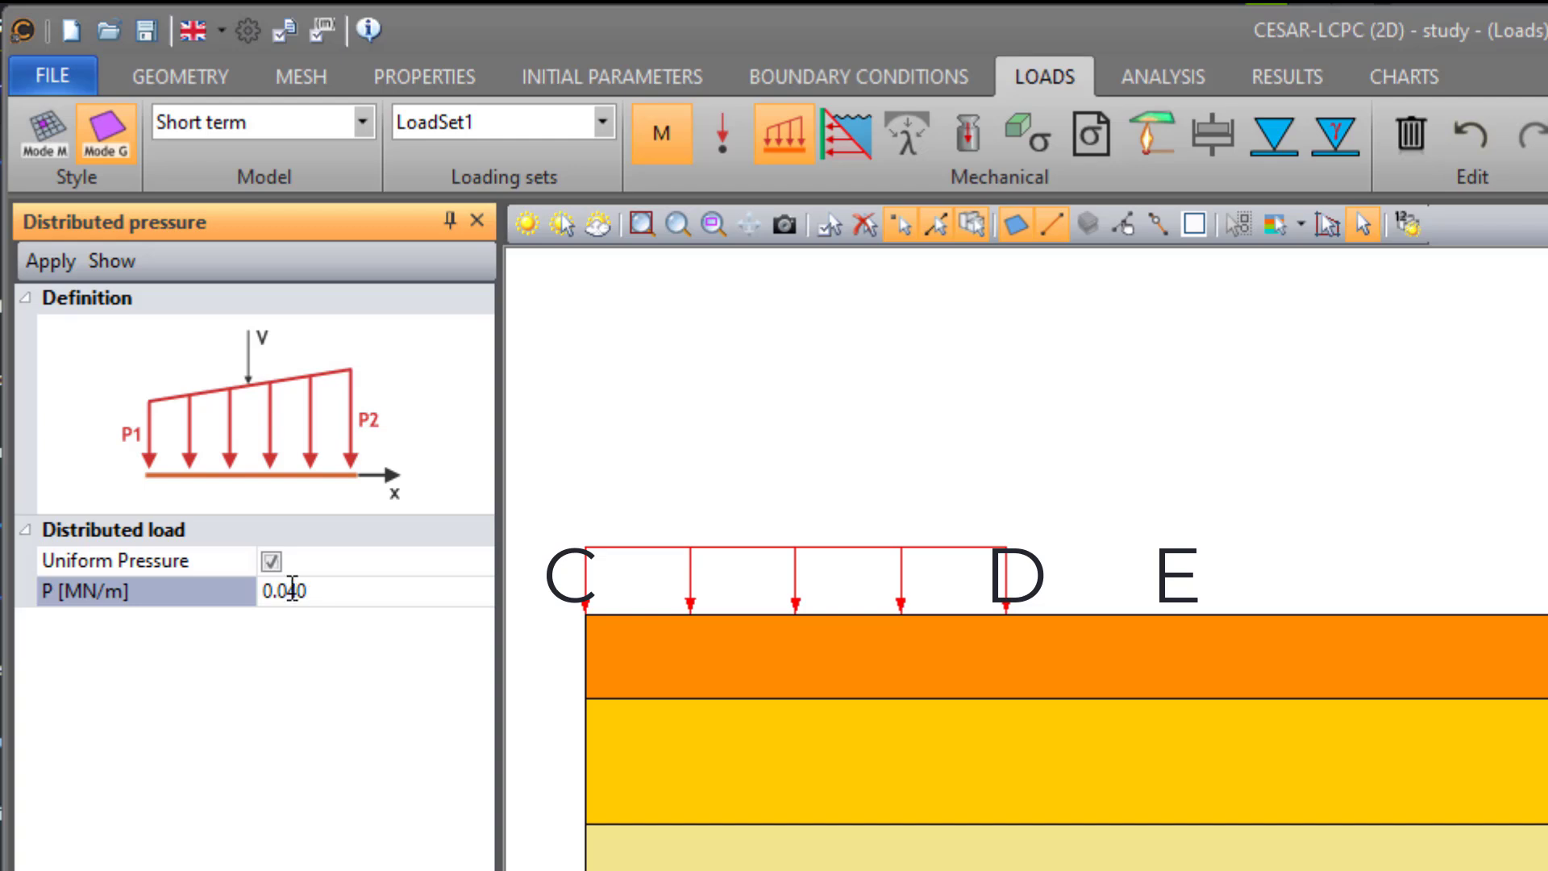
- Apply a non-uniform pressure with P1 0 and P2 0.04 MN/m to the short surface segment adjoining the uniform load
{"action": "left_click", "coordinate": [271, 561]}
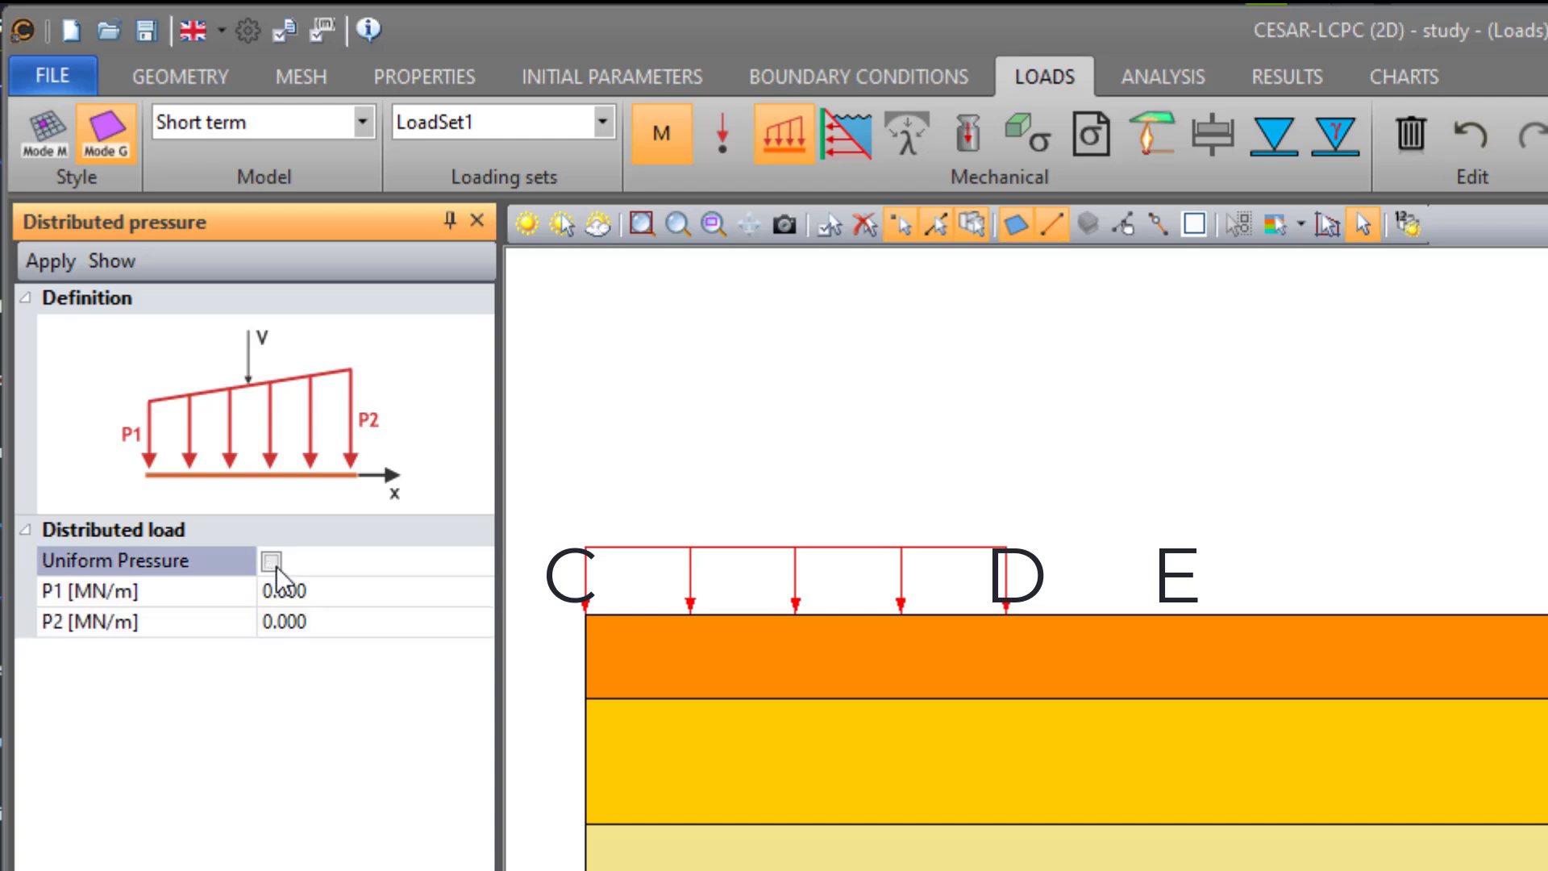
{"action": "left_click", "coordinate": [319, 591]}
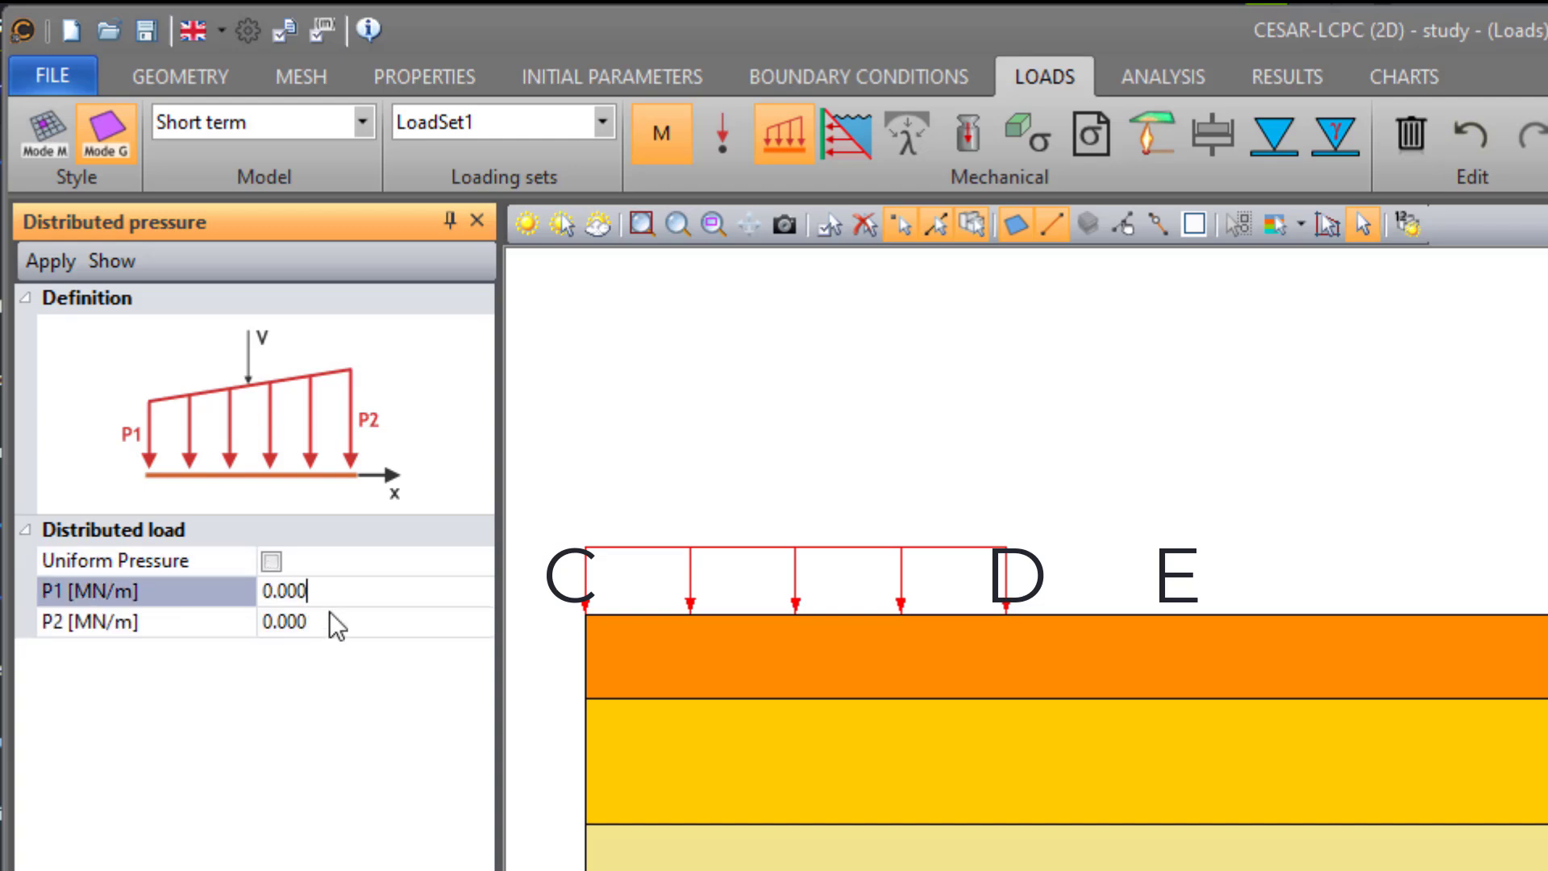
{"action": "left_click", "coordinate": [330, 614]}
{"action": "type", "text": "0.04"}
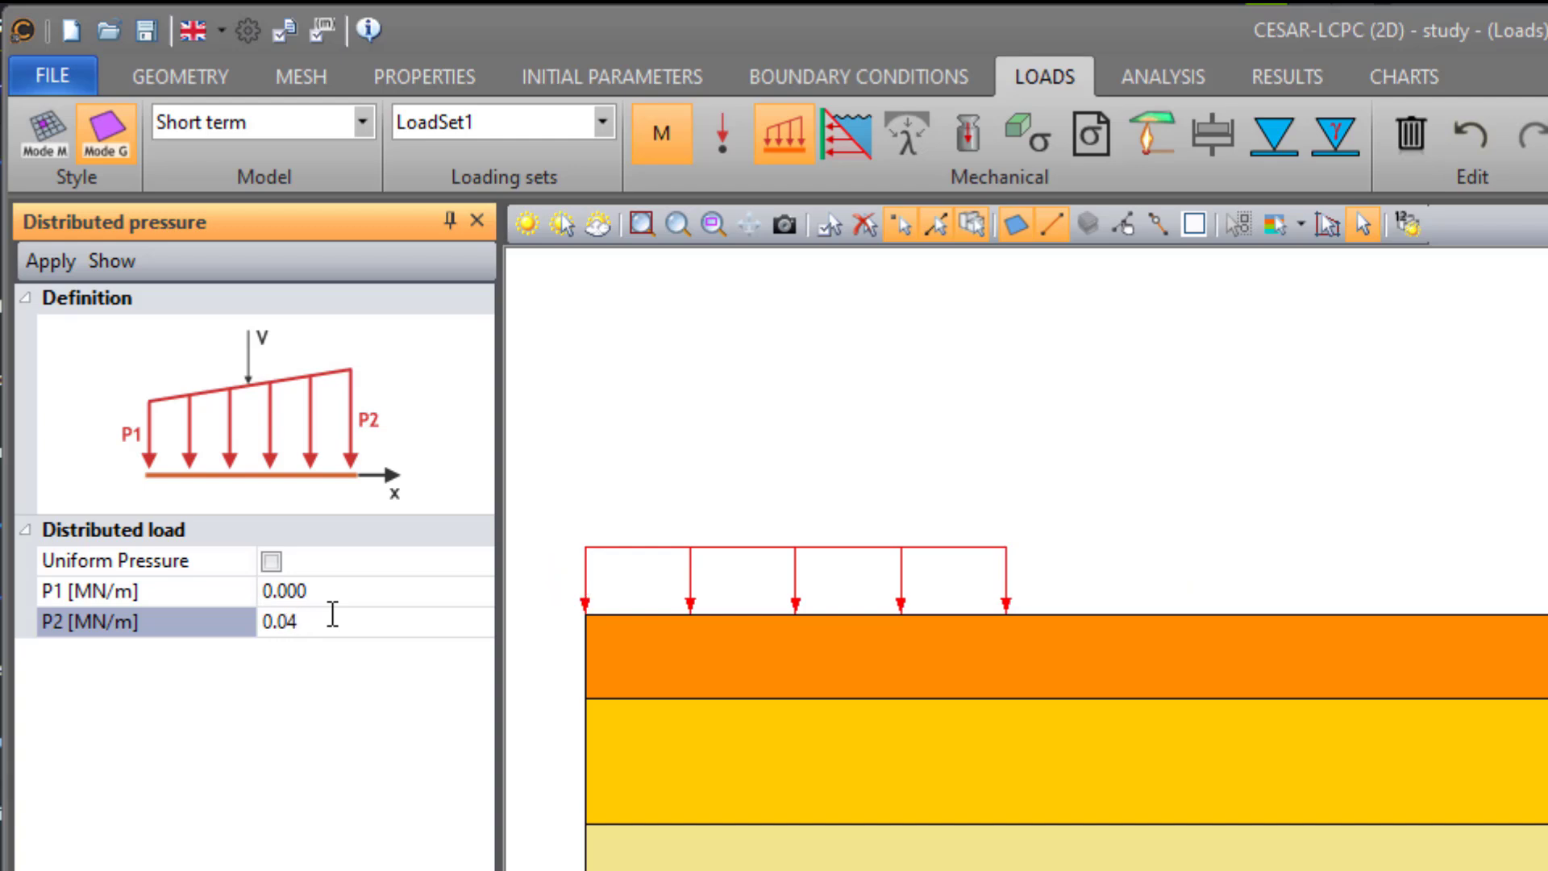
{"action": "left_click", "coordinate": [1043, 606]}
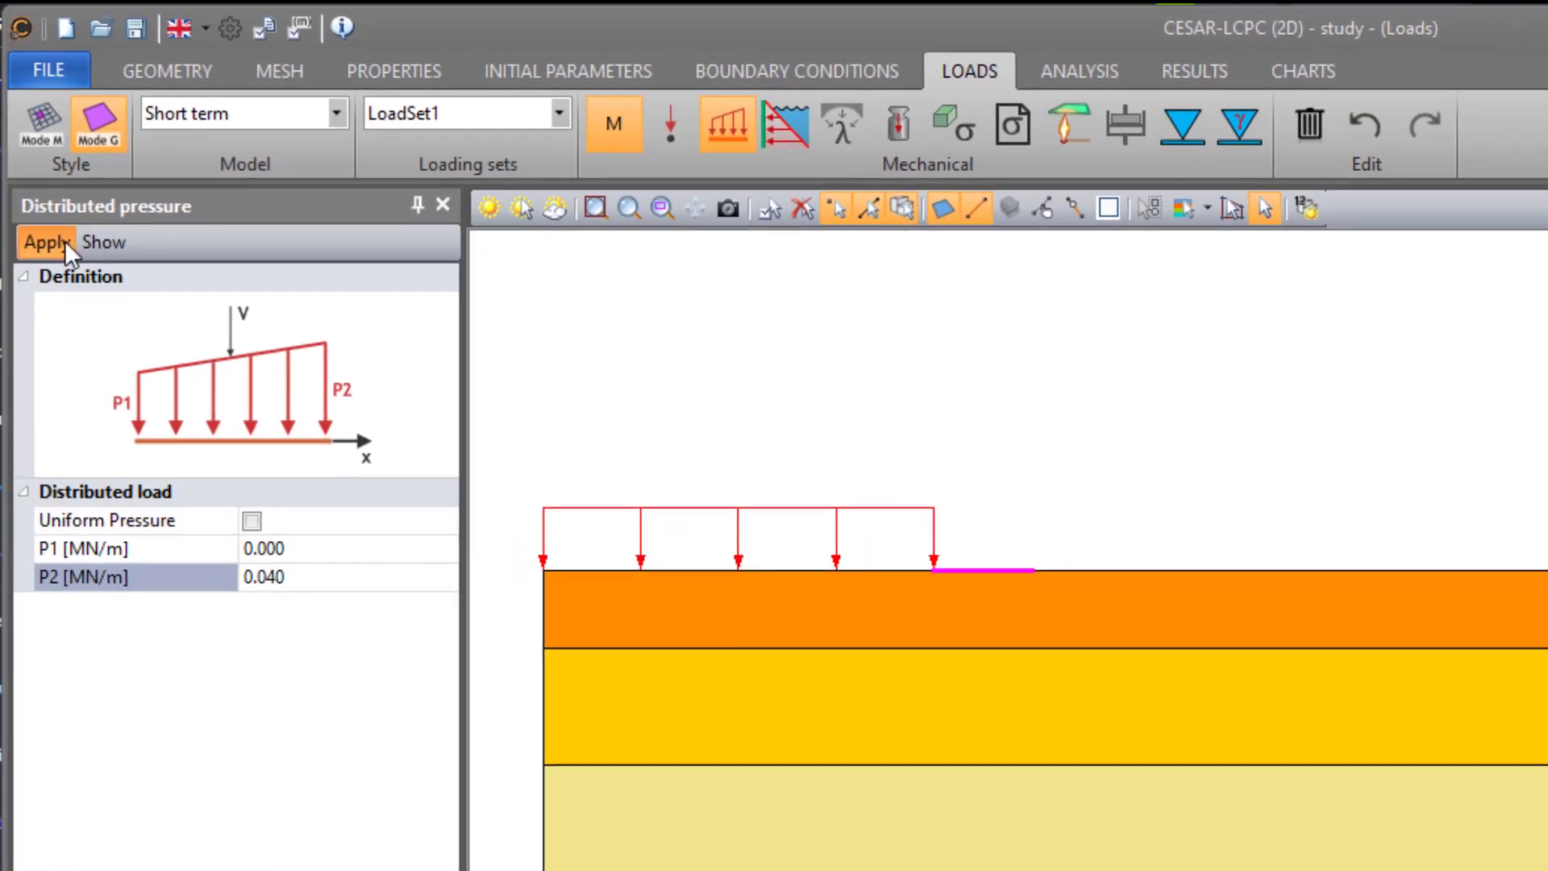
{"action": "left_click", "coordinate": [65, 240]}
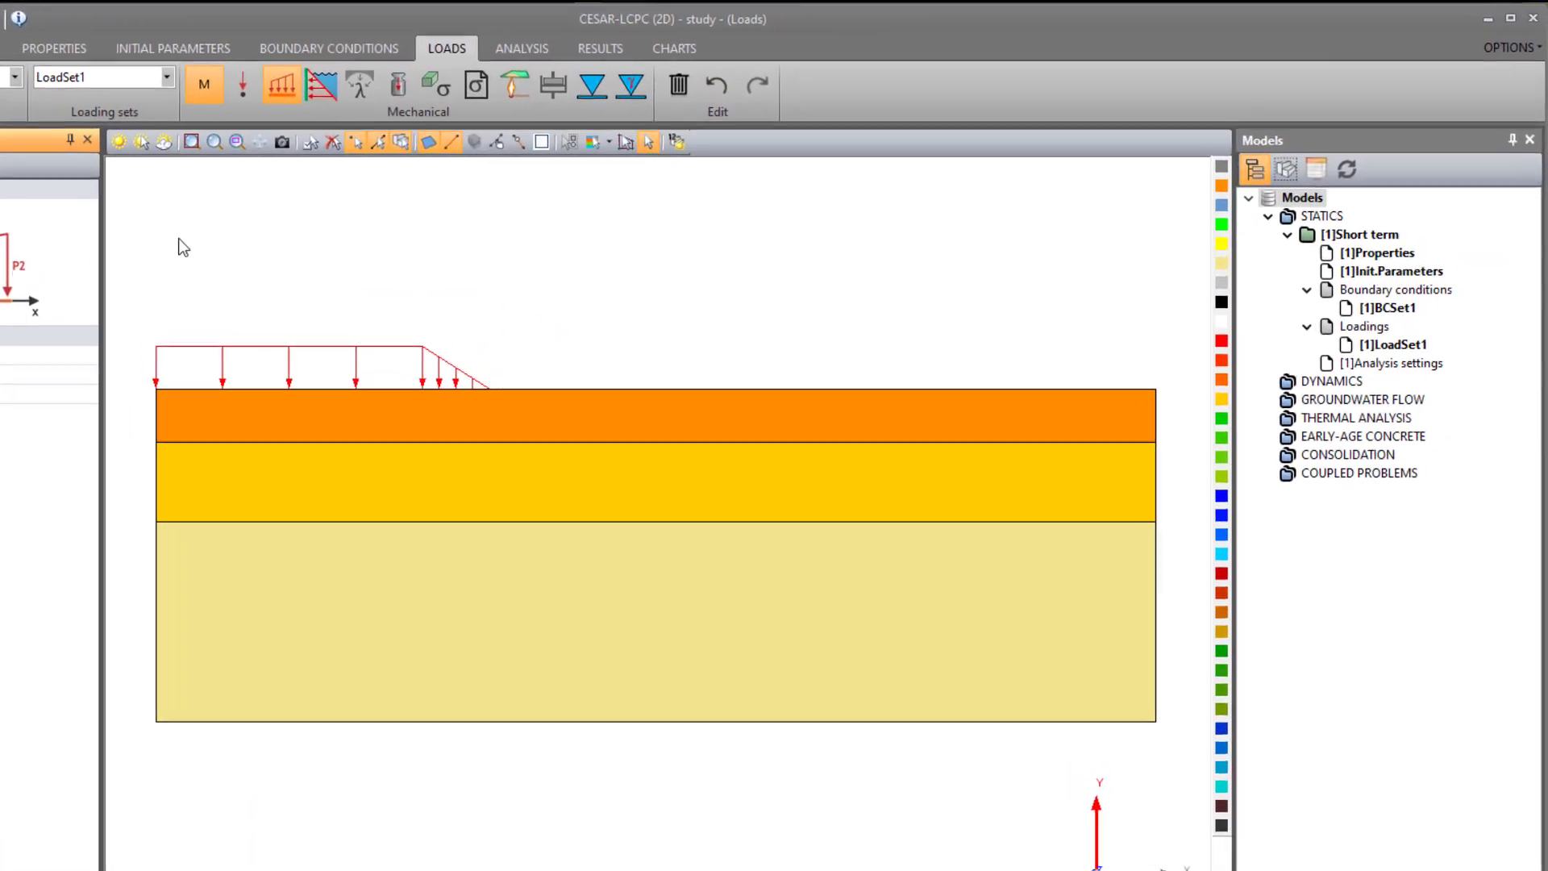
- In the Short term model's analysis settings, set the maximum number of increments to 5 and the tolerance to 0.01
{"action": "left_click", "coordinate": [1385, 364]}
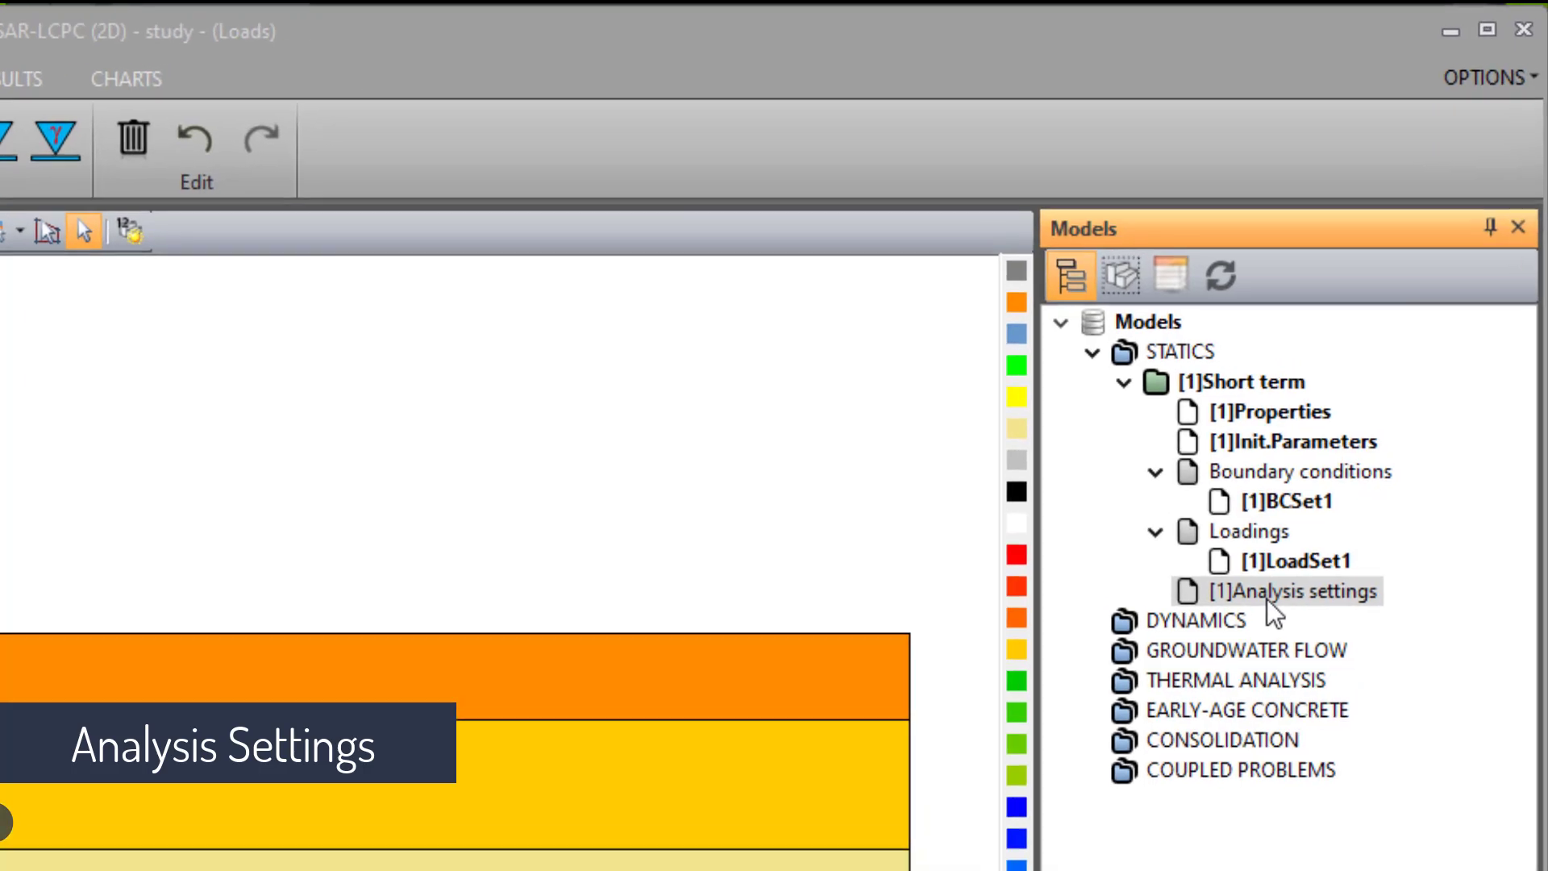
{"action": "double_click", "coordinate": [1266, 598]}
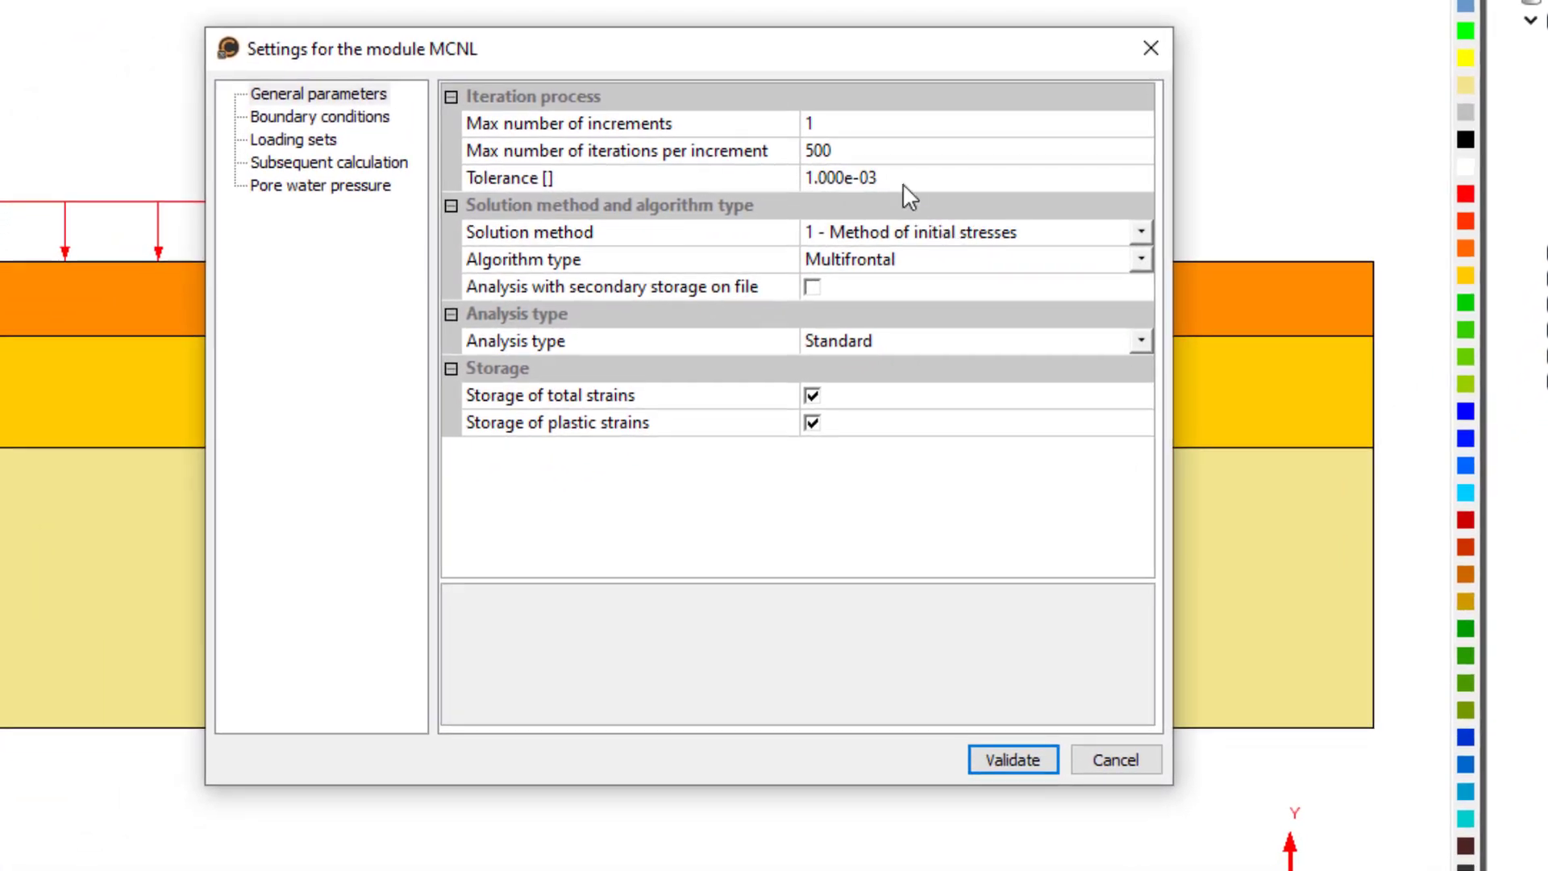
{"action": "left_click", "coordinate": [888, 129]}
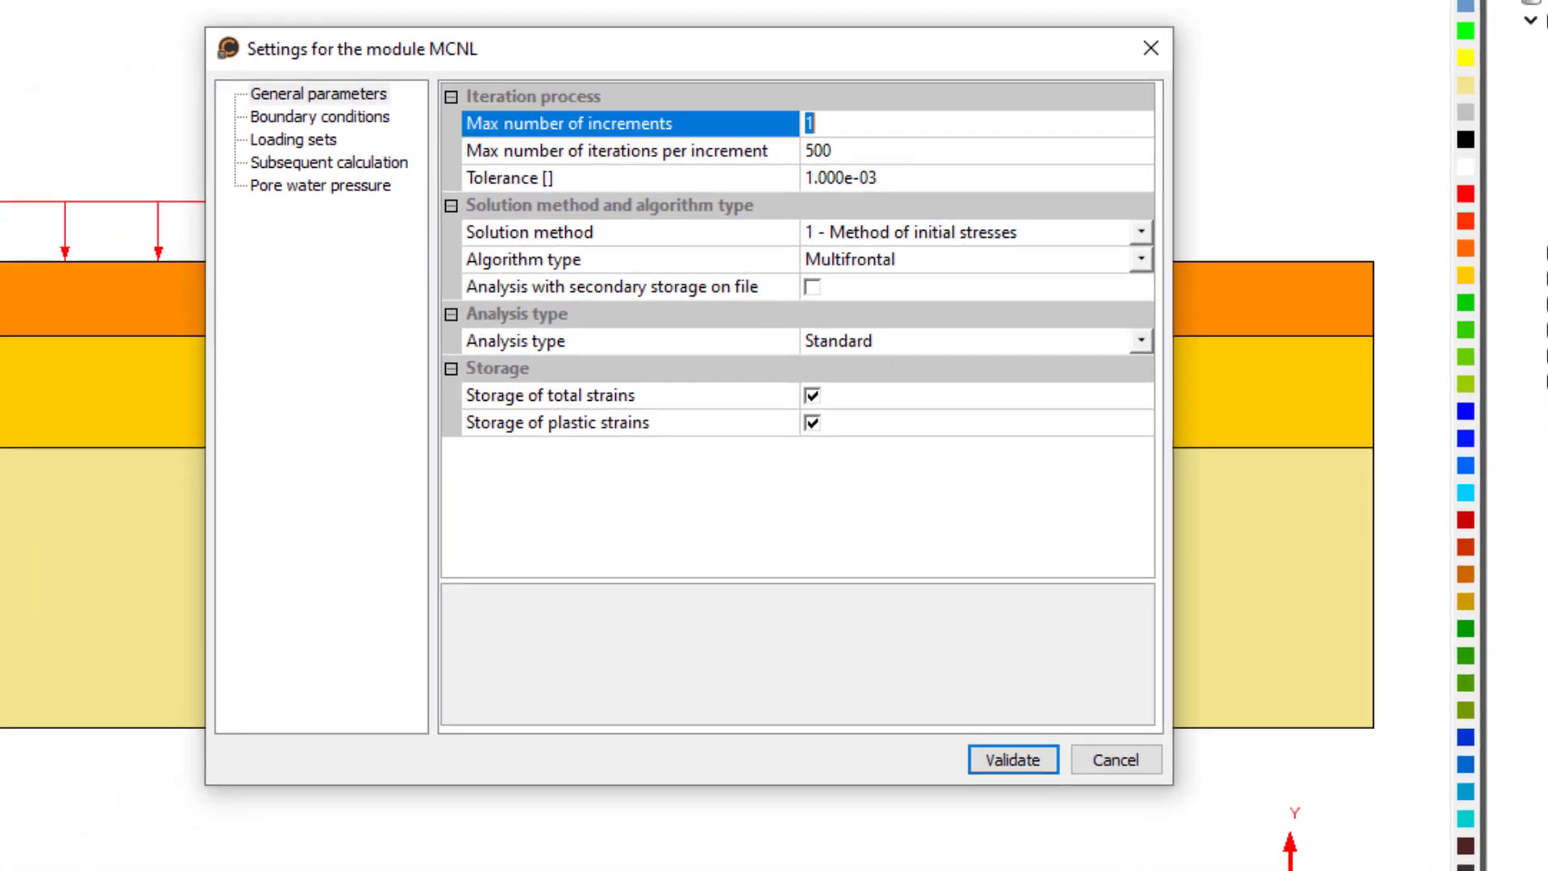
{"action": "type", "text": "5"}
{"action": "double_click", "coordinate": [868, 178]}
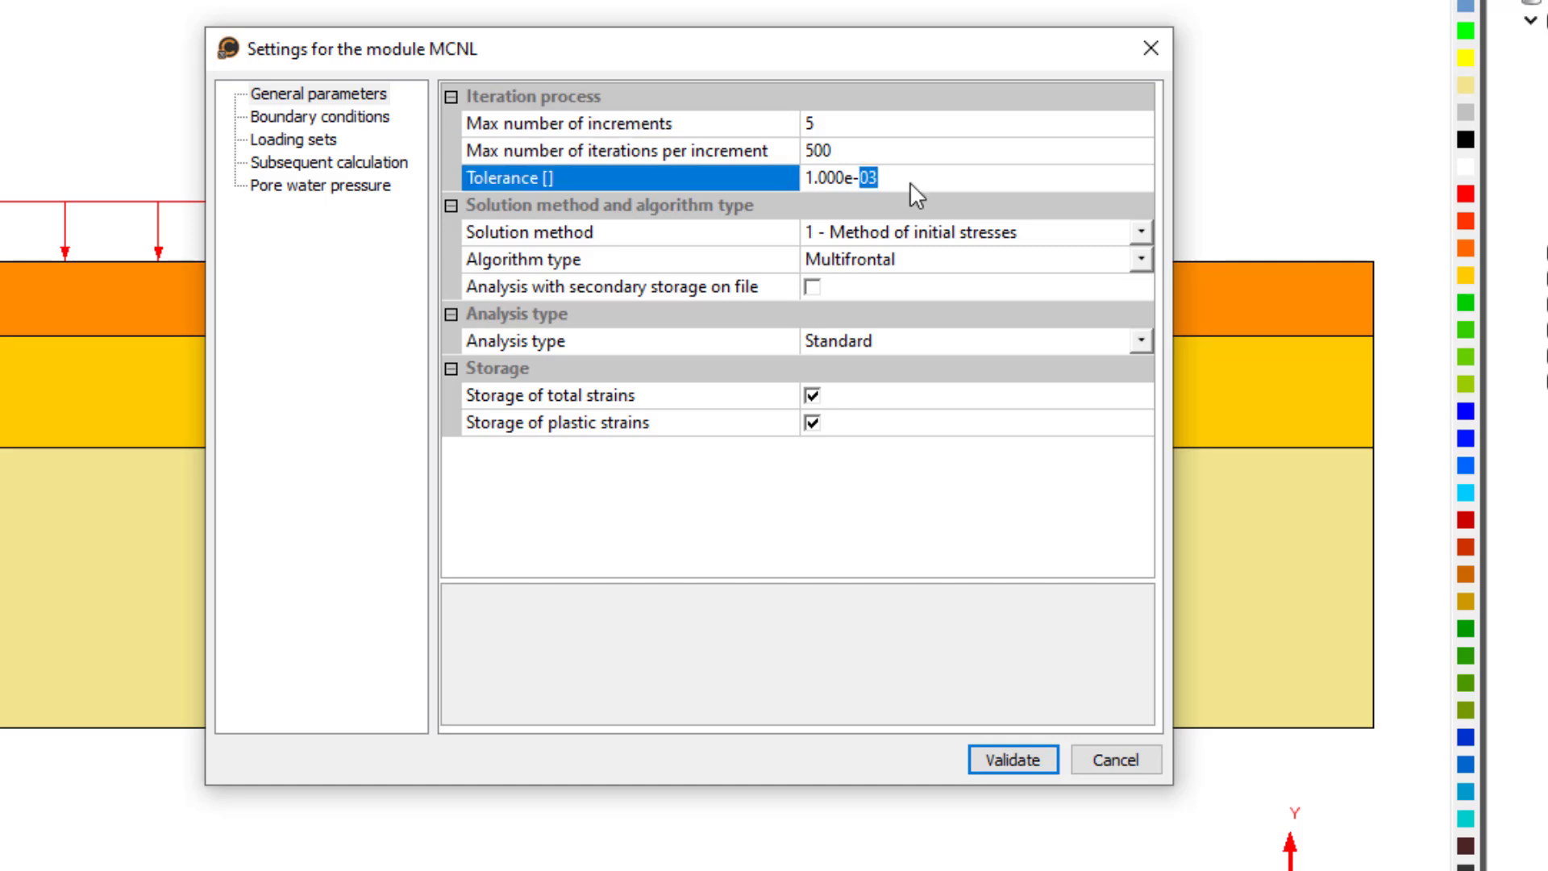
{"action": "left_click_drag", "start_coordinate": [909, 181], "coordinate": [686, 187]}
{"action": "type", "text": "0.01"}
- Choose the Pardiso algorithm type and validate the analysis settings
{"action": "left_click", "coordinate": [954, 259]}
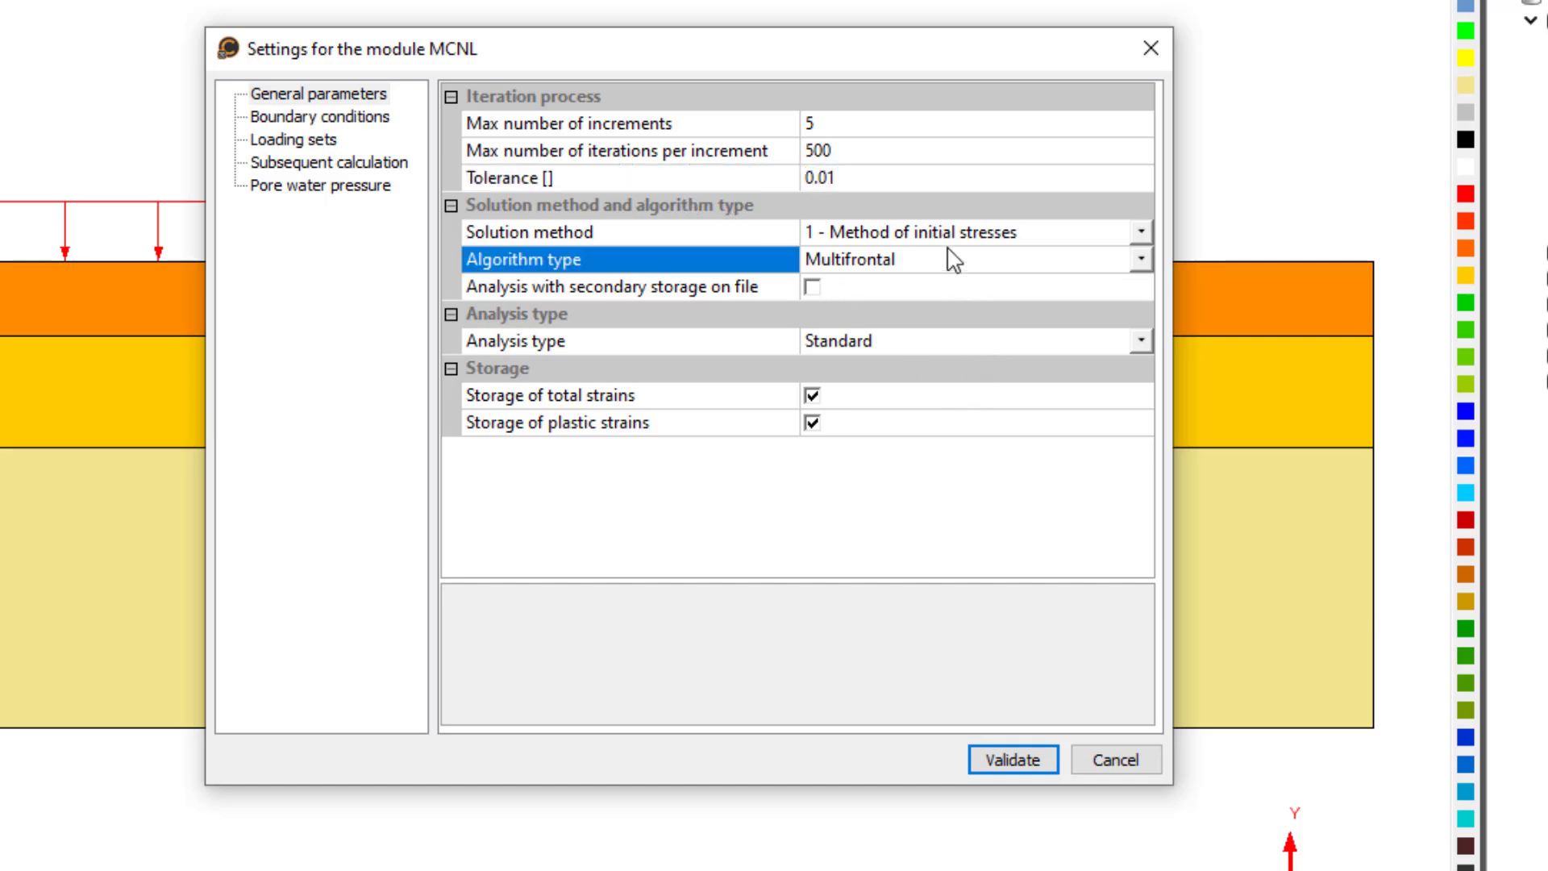
{"action": "left_click", "coordinate": [952, 266]}
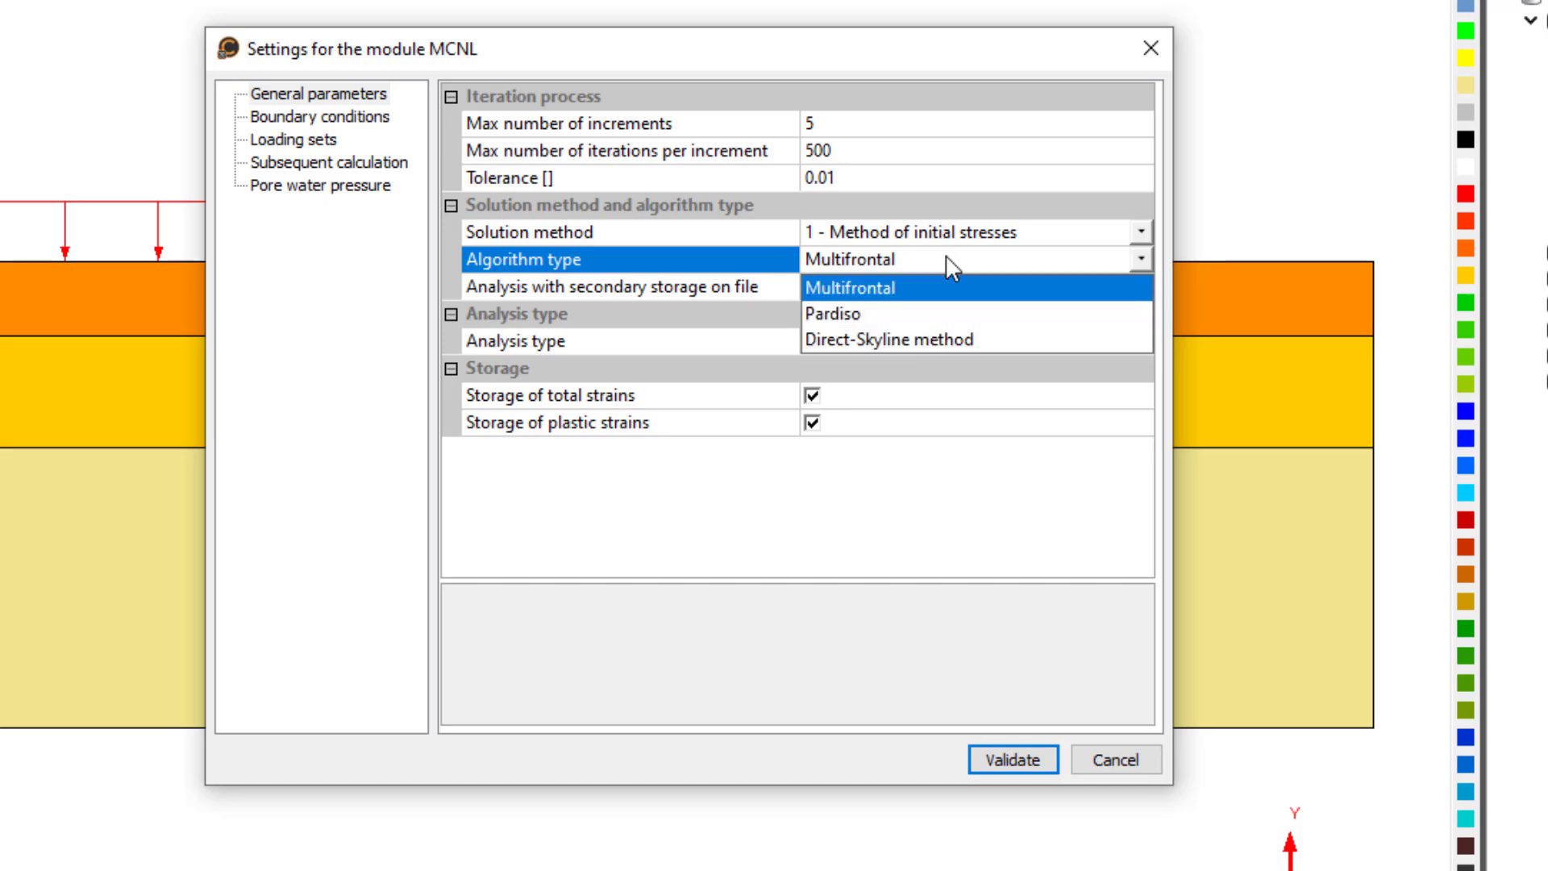
{"action": "left_click", "coordinate": [893, 314]}
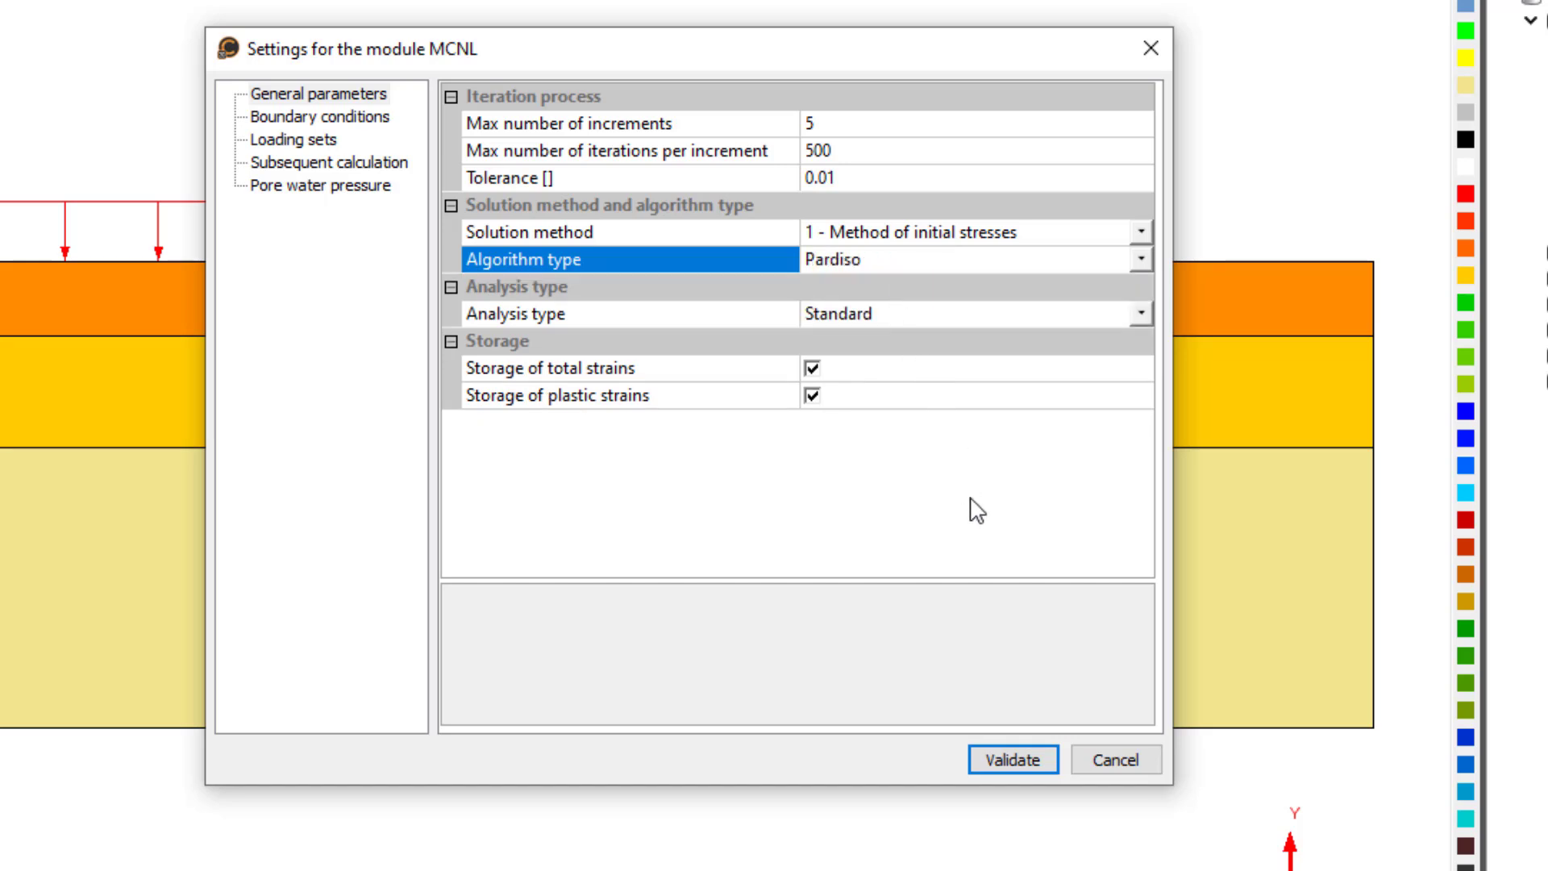
{"action": "left_click", "coordinate": [977, 760]}
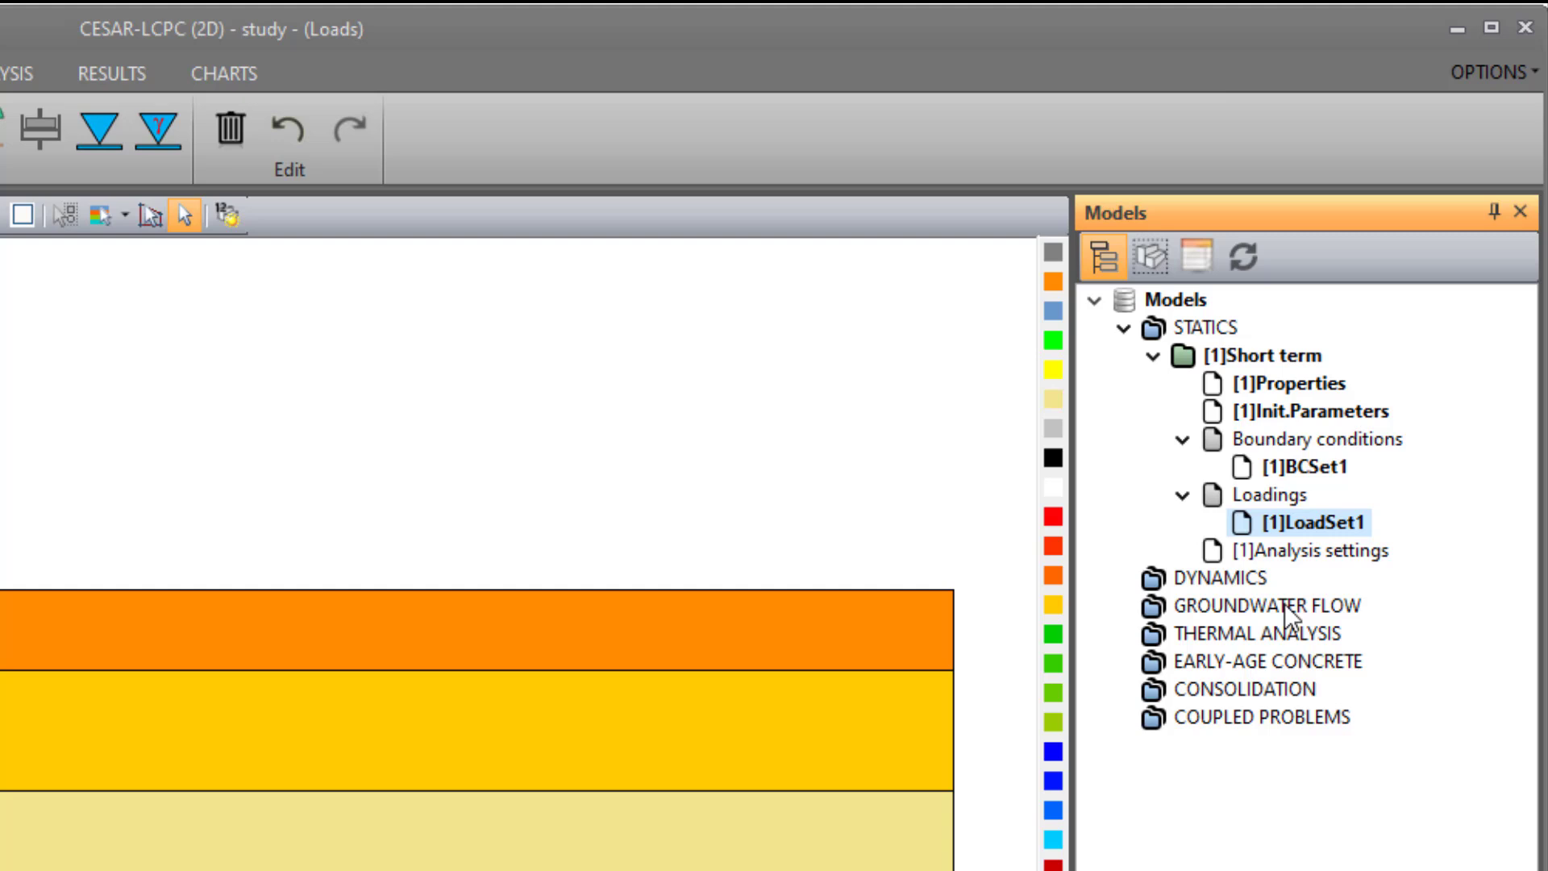
- Rename LoadSet1 as "Embankment self-weight"
{"action": "key", "text": "F2"}
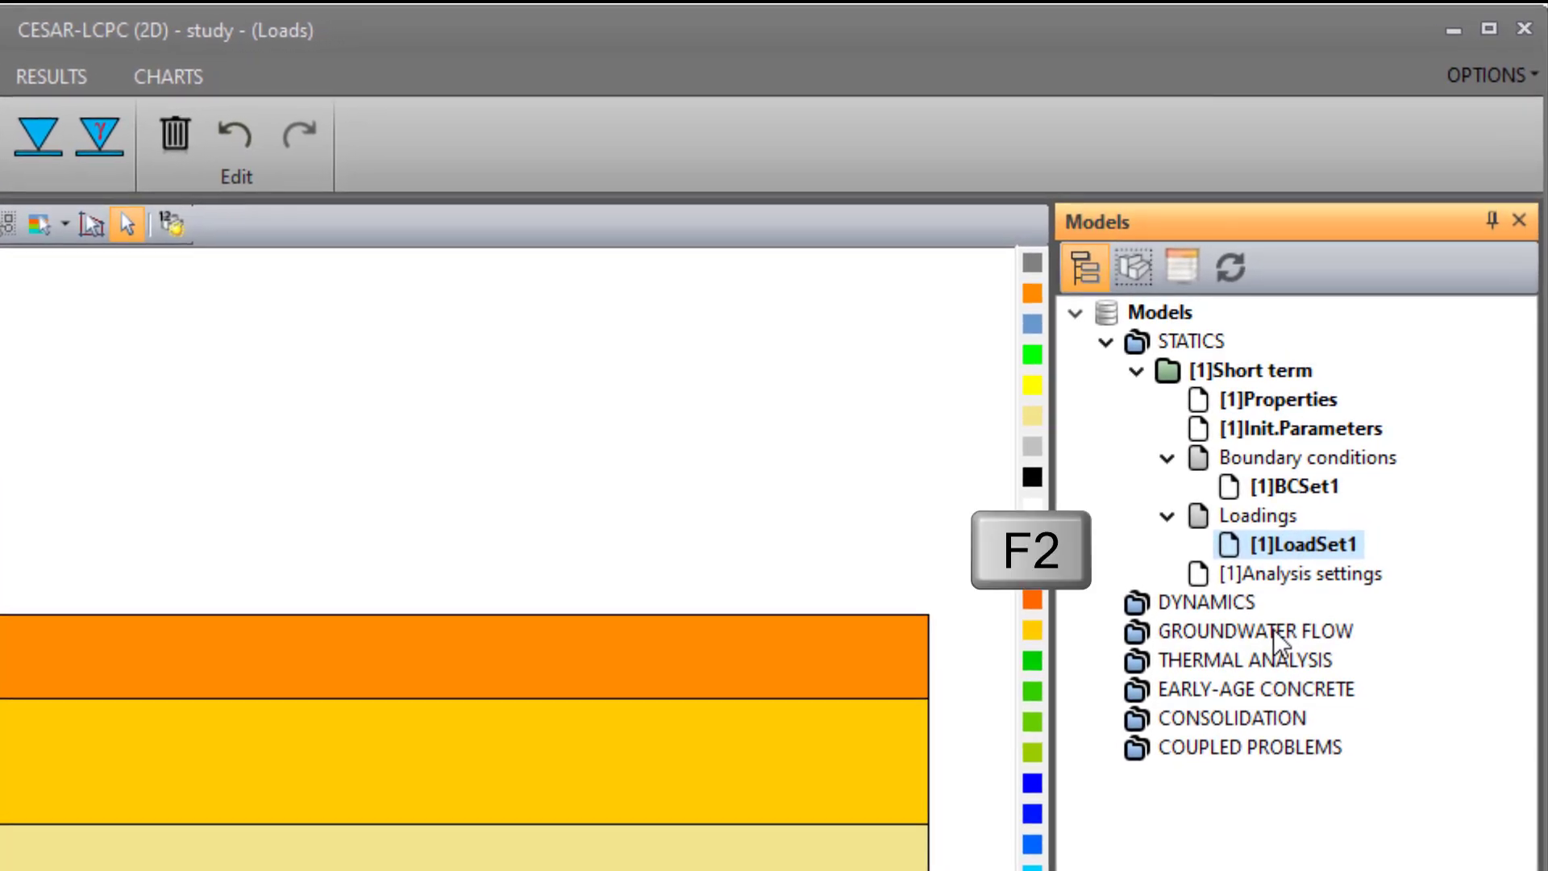
{"action": "type", "text": "Embankment self"}
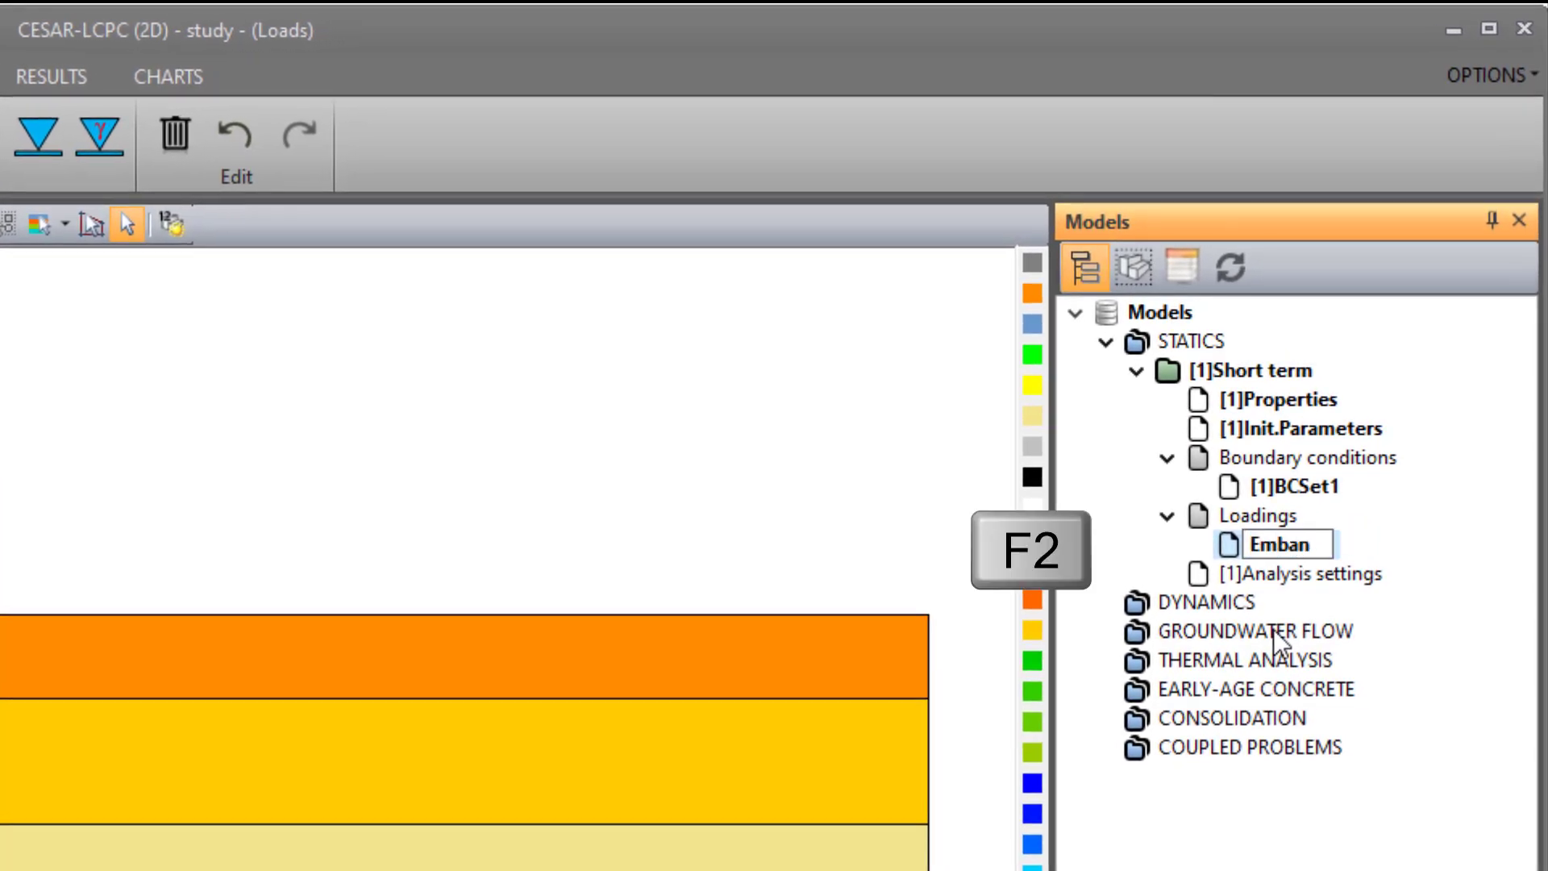
{"action": "type", "text": "-weight"}
{"action": "key", "text": "Return"}
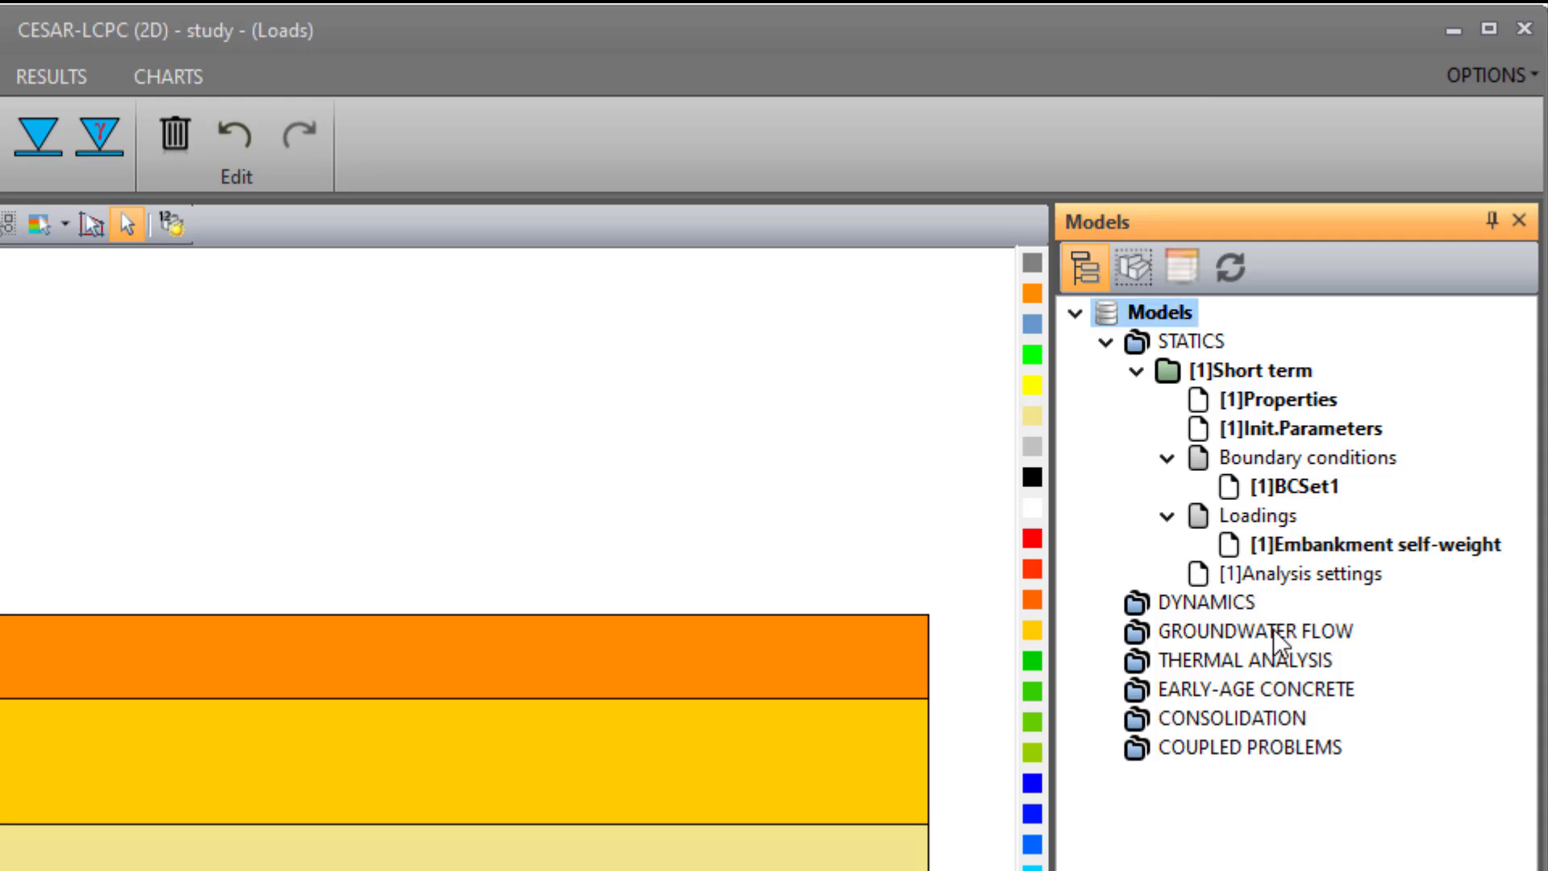
- Copy the Short term model as "Long term", sharing only the boundary conditions between the two models
{"action": "left_click", "coordinate": [1214, 373]}
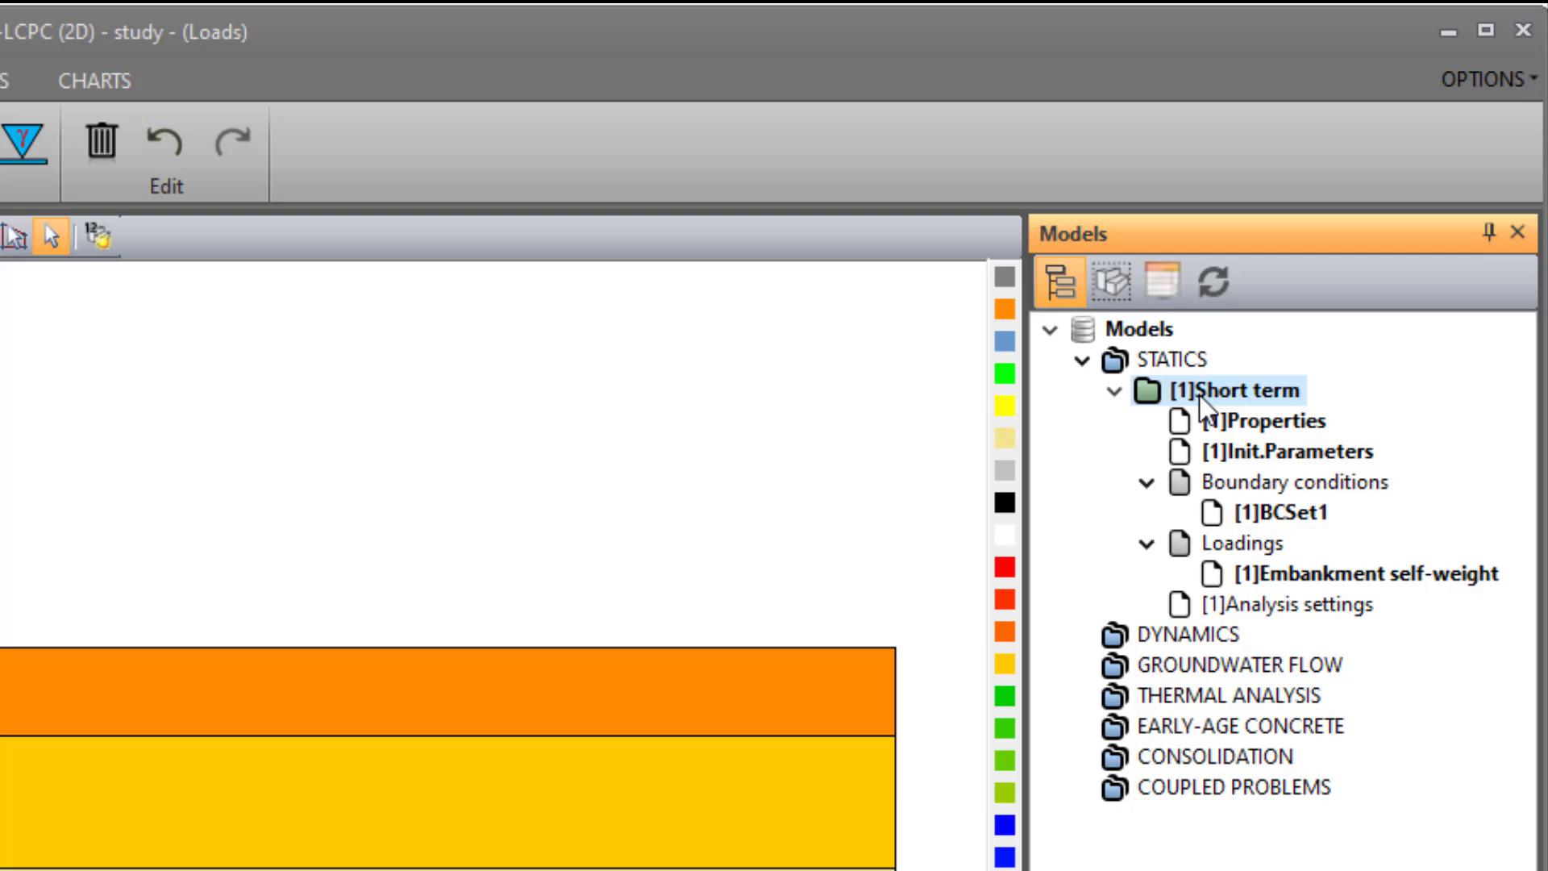
{"action": "right_click", "coordinate": [1199, 396]}
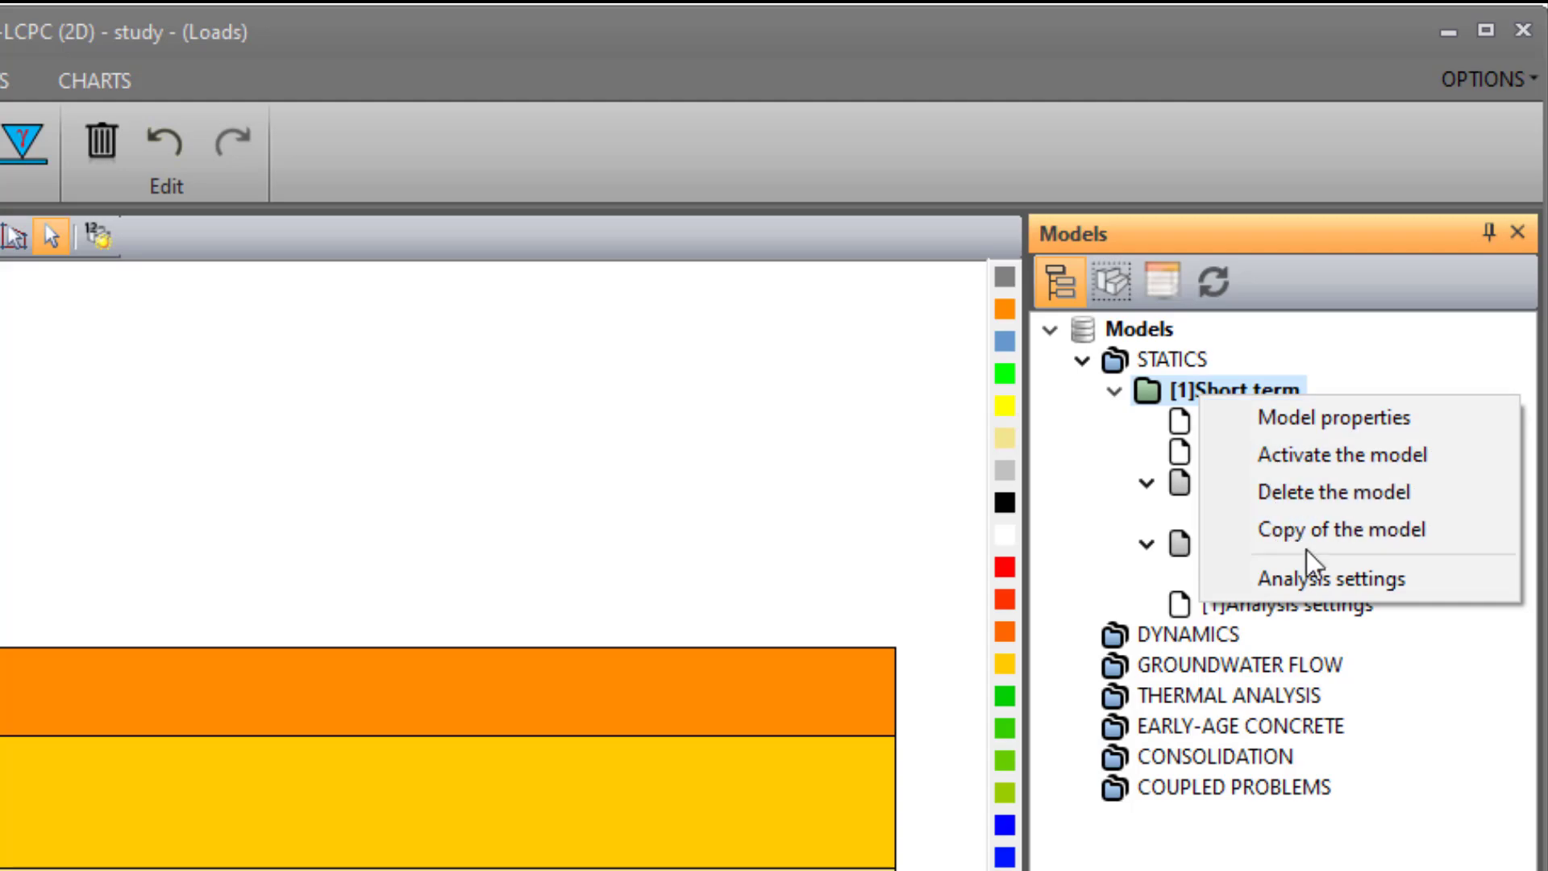
{"action": "left_click", "coordinate": [1308, 529]}
{"action": "left_click", "coordinate": [316, 356]}
{"action": "type", "text": "Long "}
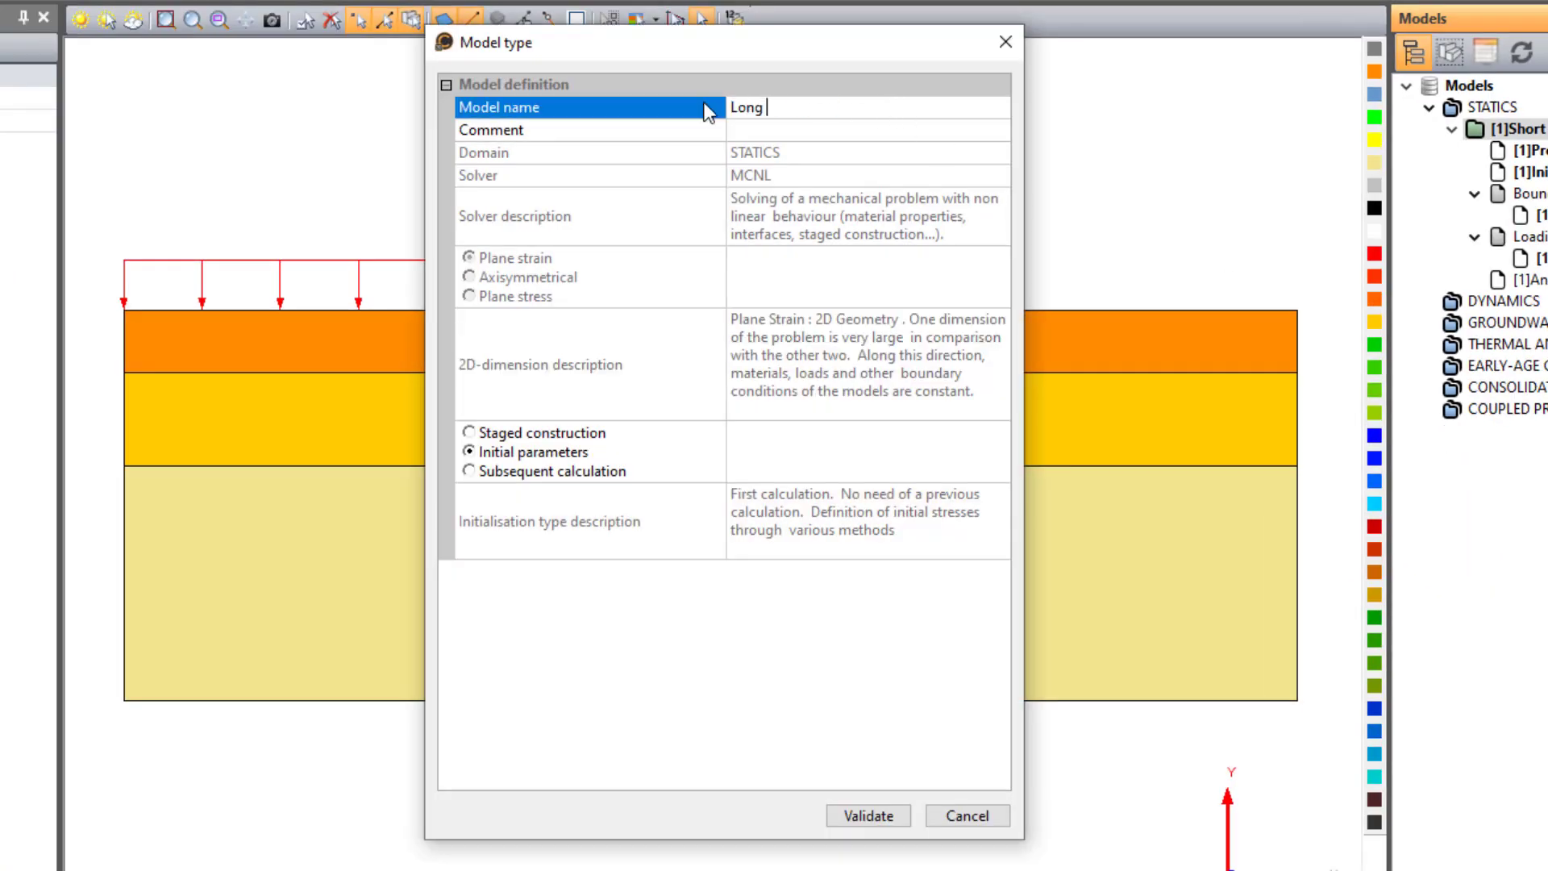
{"action": "type", "text": "term"}
{"action": "left_click", "coordinate": [871, 819]}
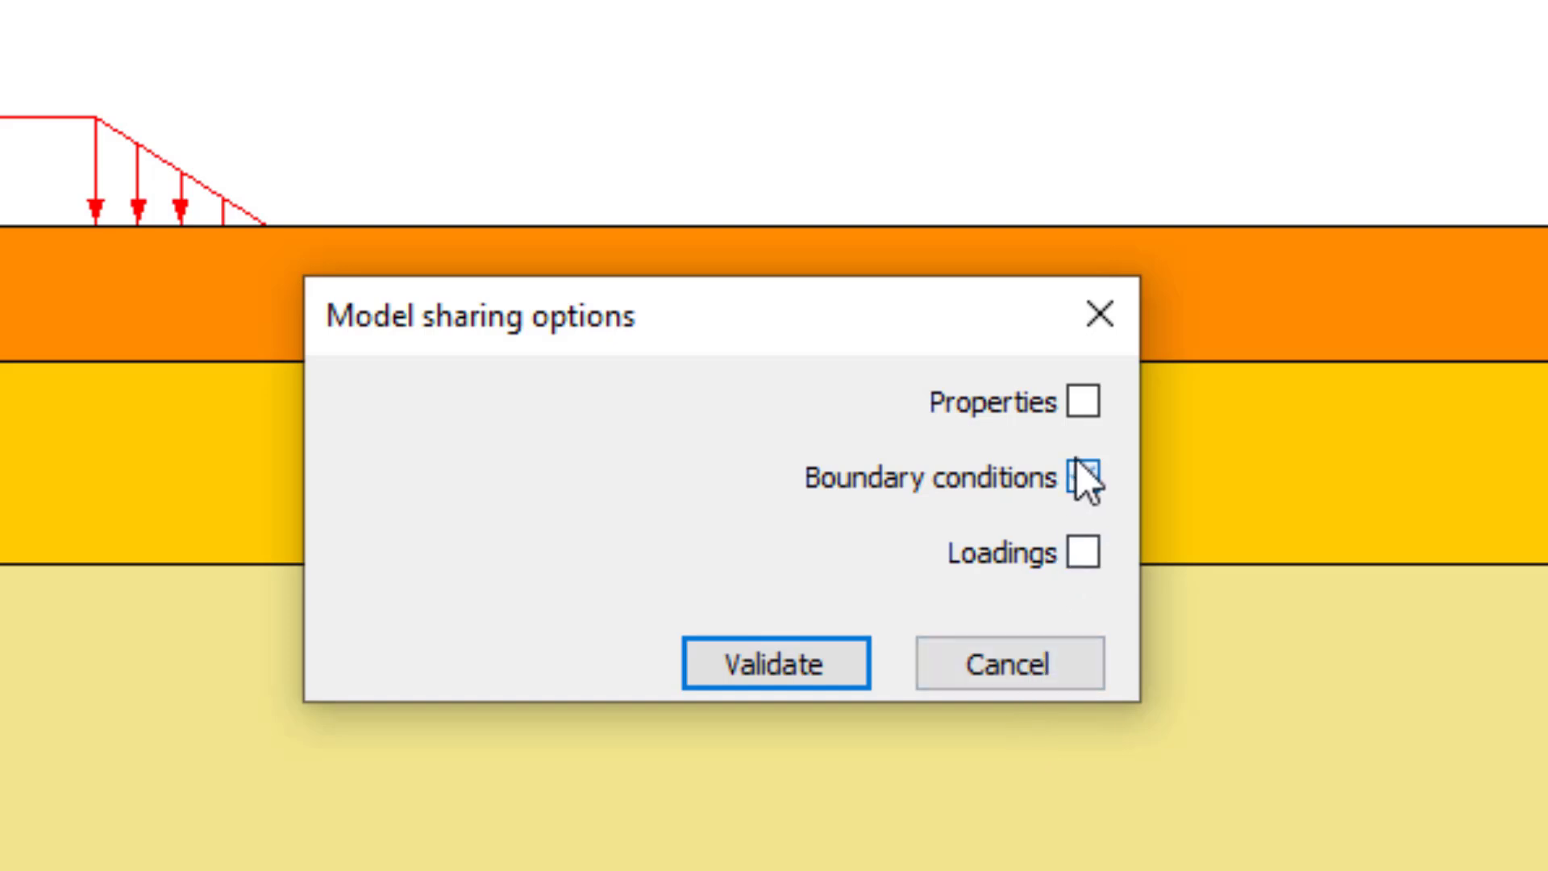
{"action": "left_click", "coordinate": [1082, 478]}
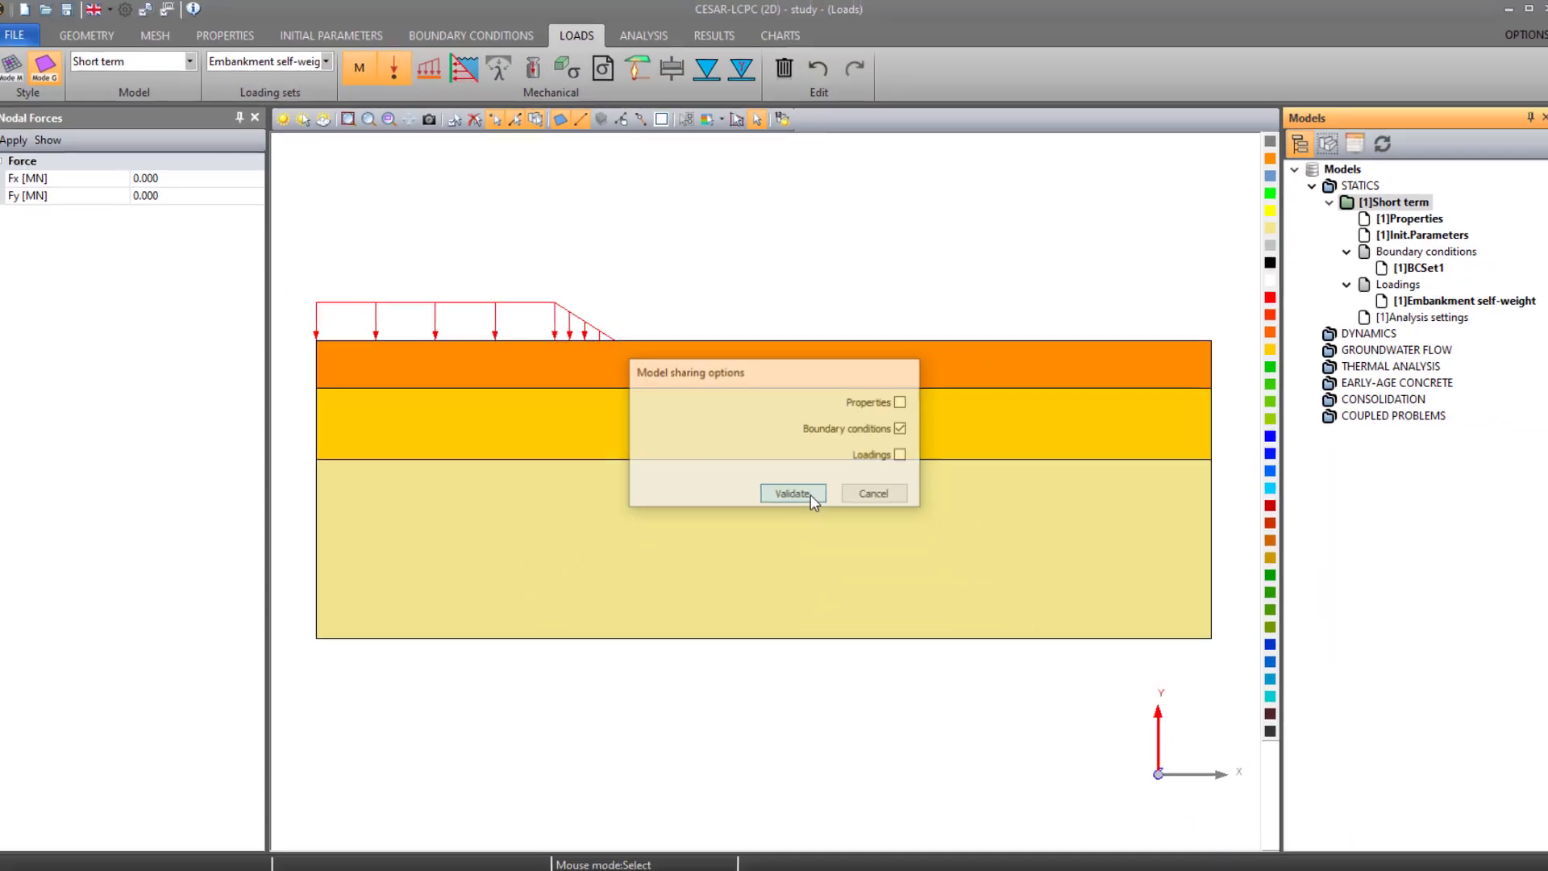
{"action": "left_click", "coordinate": [793, 494]}
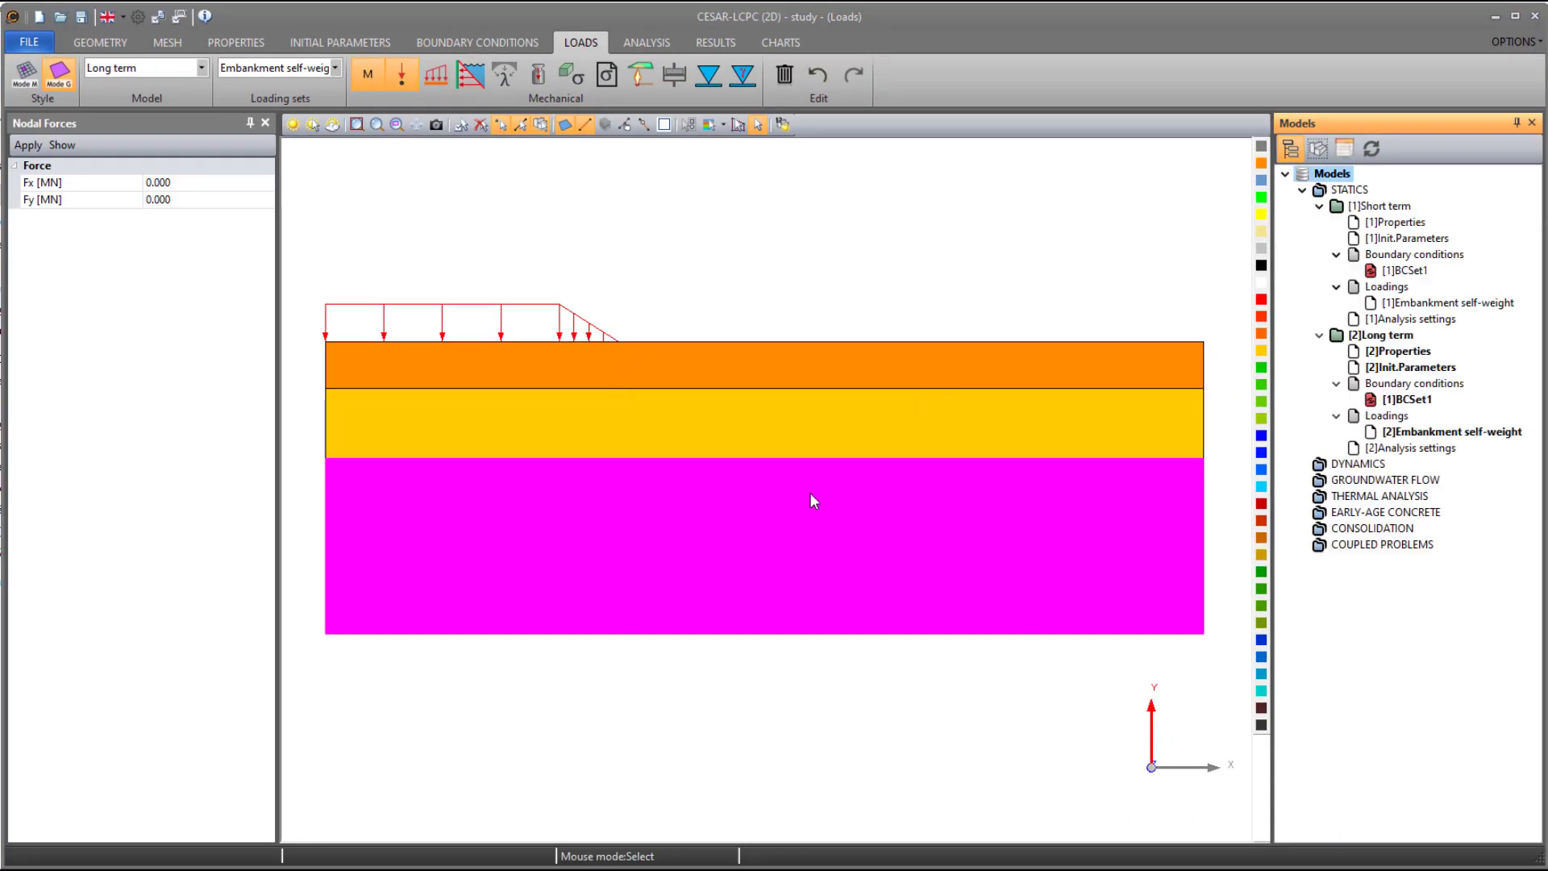
- Create a new surface properties set named "Layer3_d" from Layer3_u for the Long term model
{"action": "left_click", "coordinate": [225, 35]}
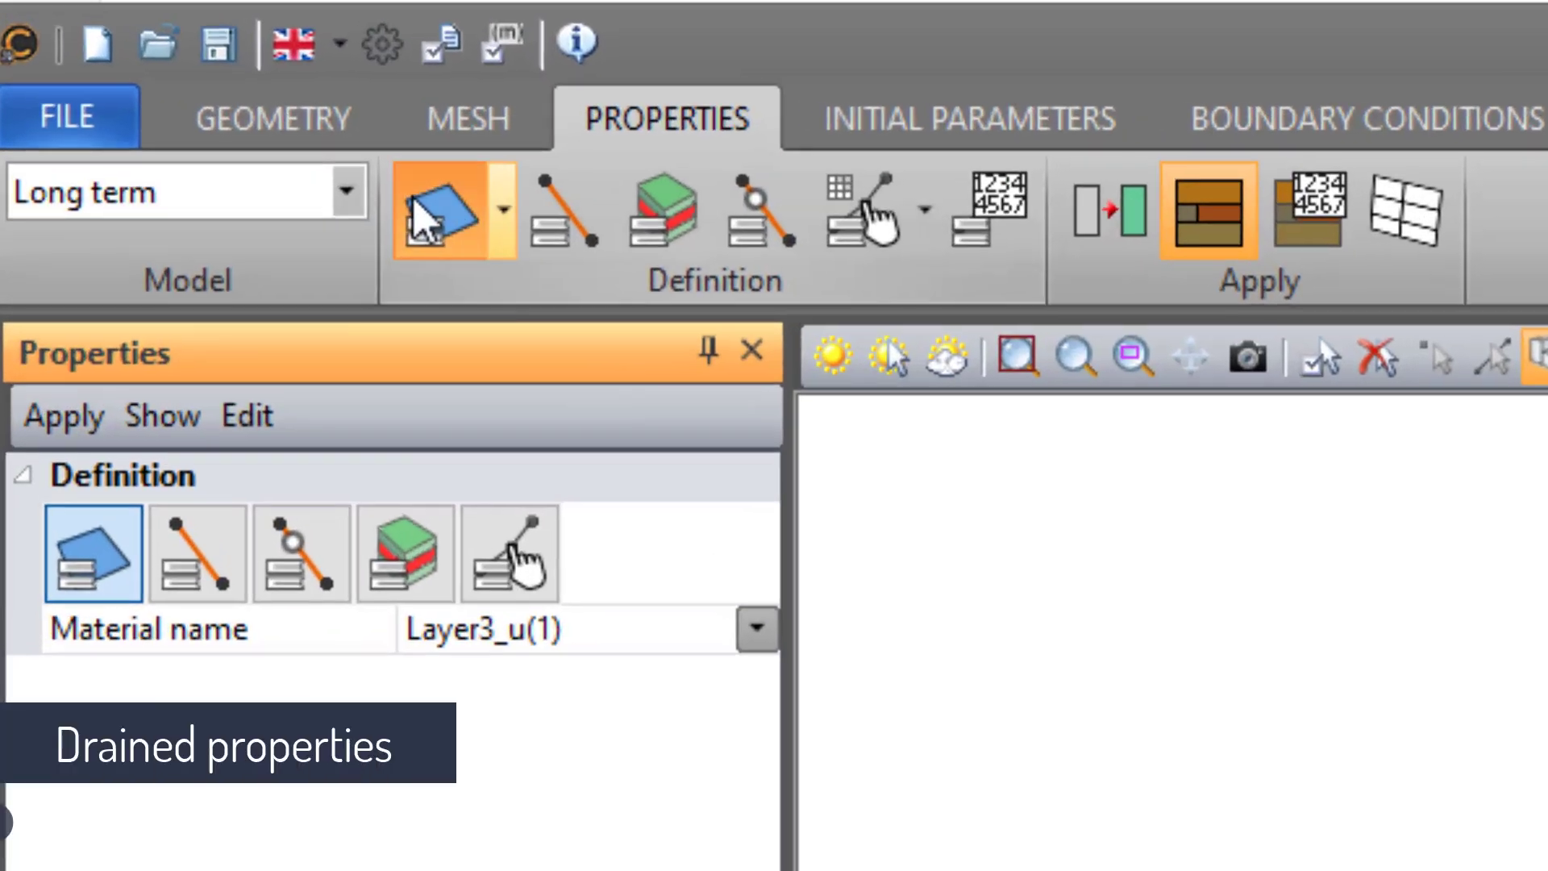
{"action": "left_click", "coordinate": [351, 168]}
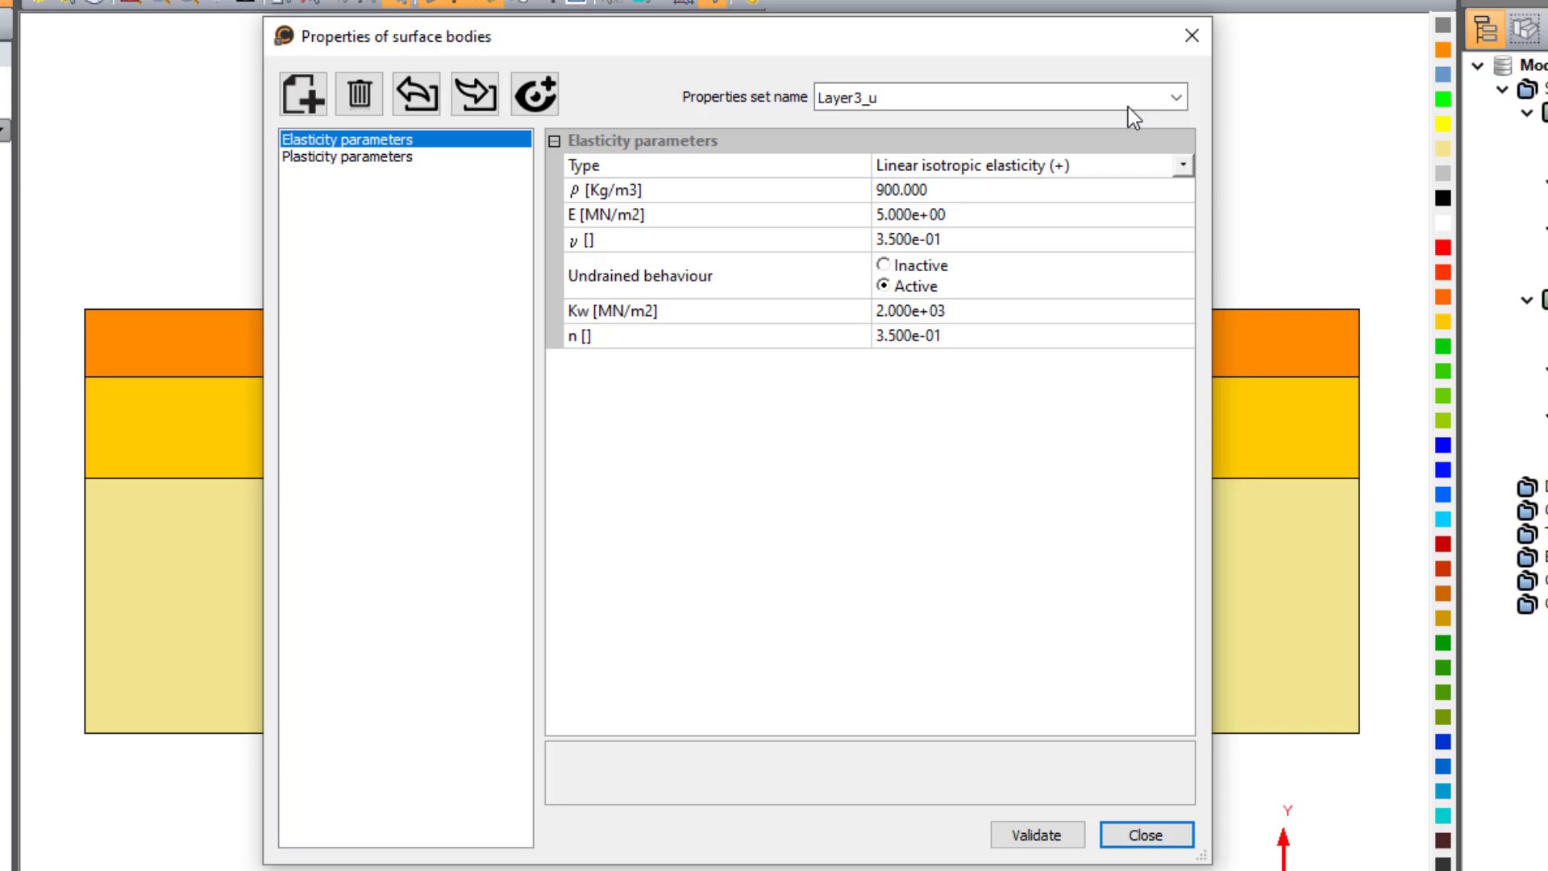
{"action": "left_click", "coordinate": [1129, 108]}
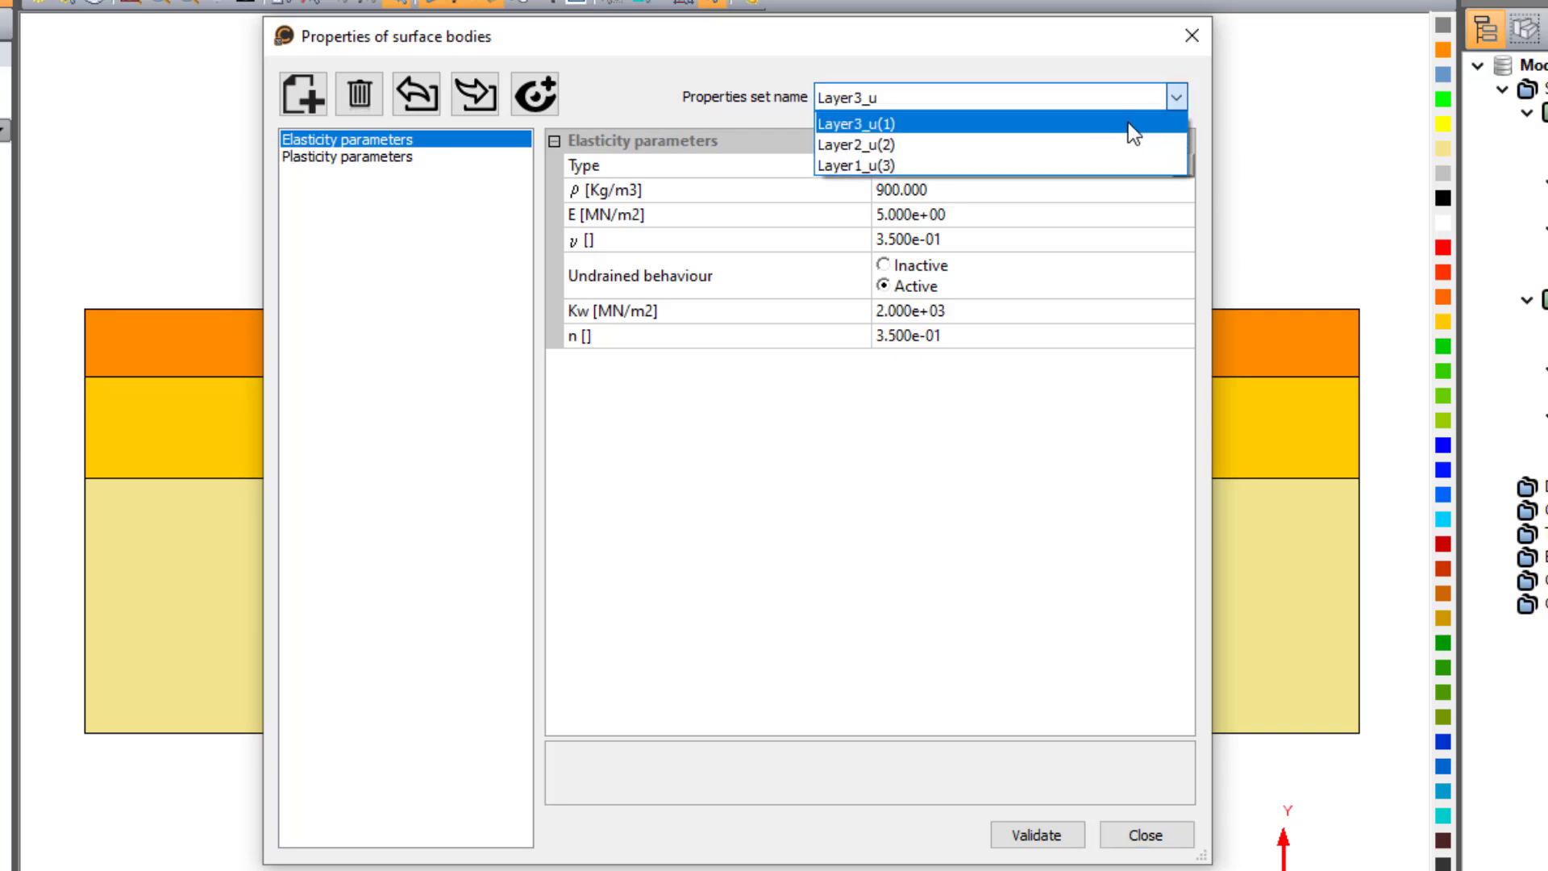
{"action": "left_click", "coordinate": [1128, 122]}
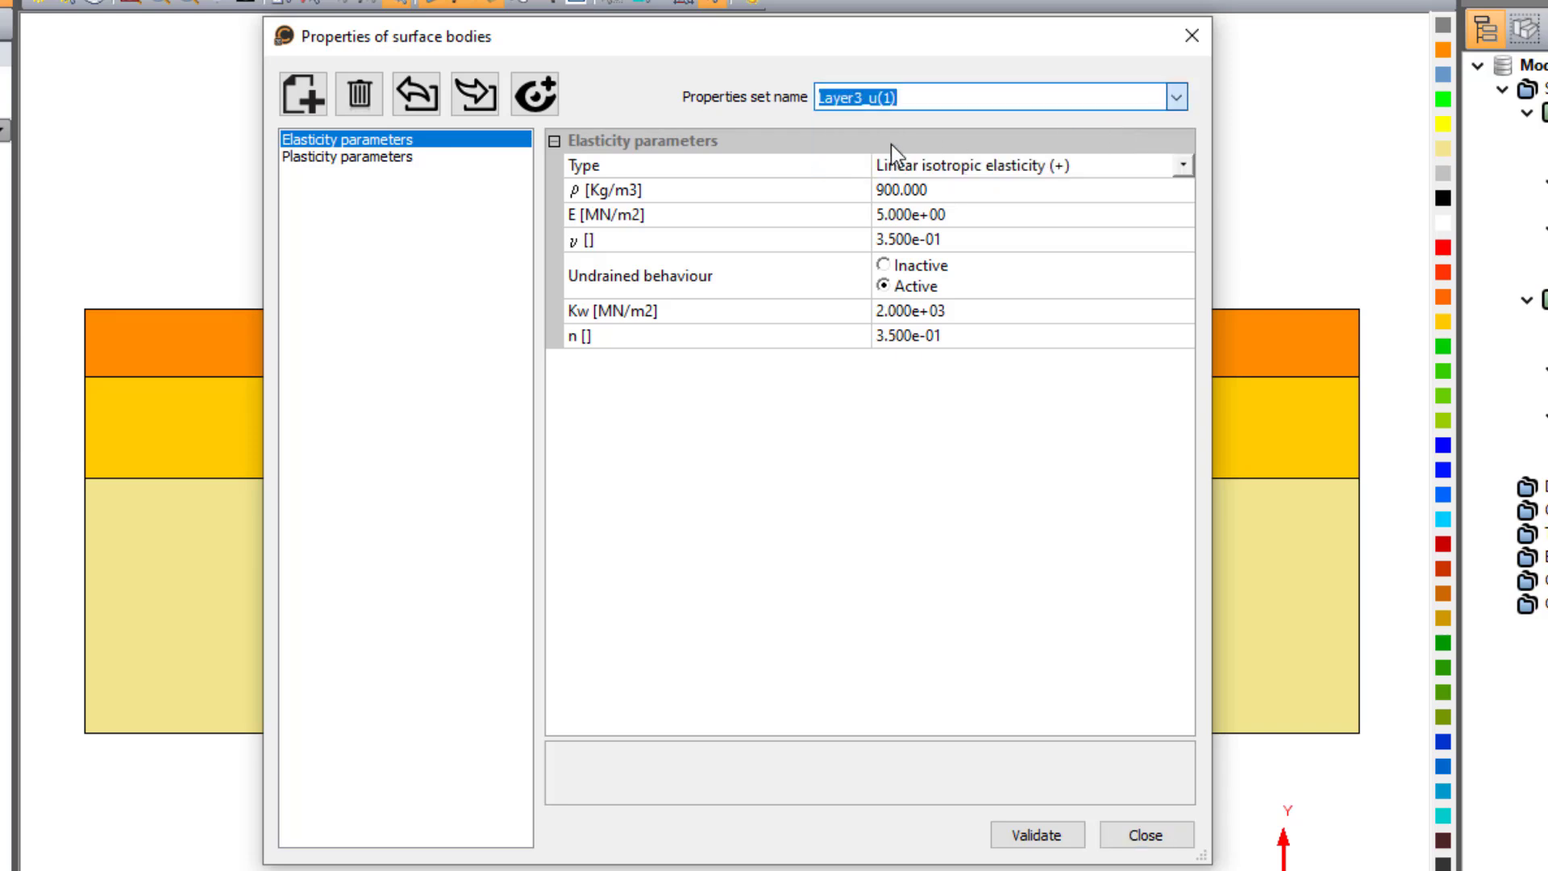
{"action": "left_click", "coordinate": [326, 107]}
{"action": "double_click", "coordinate": [885, 93]}
{"action": "type", "text": "Lay"}
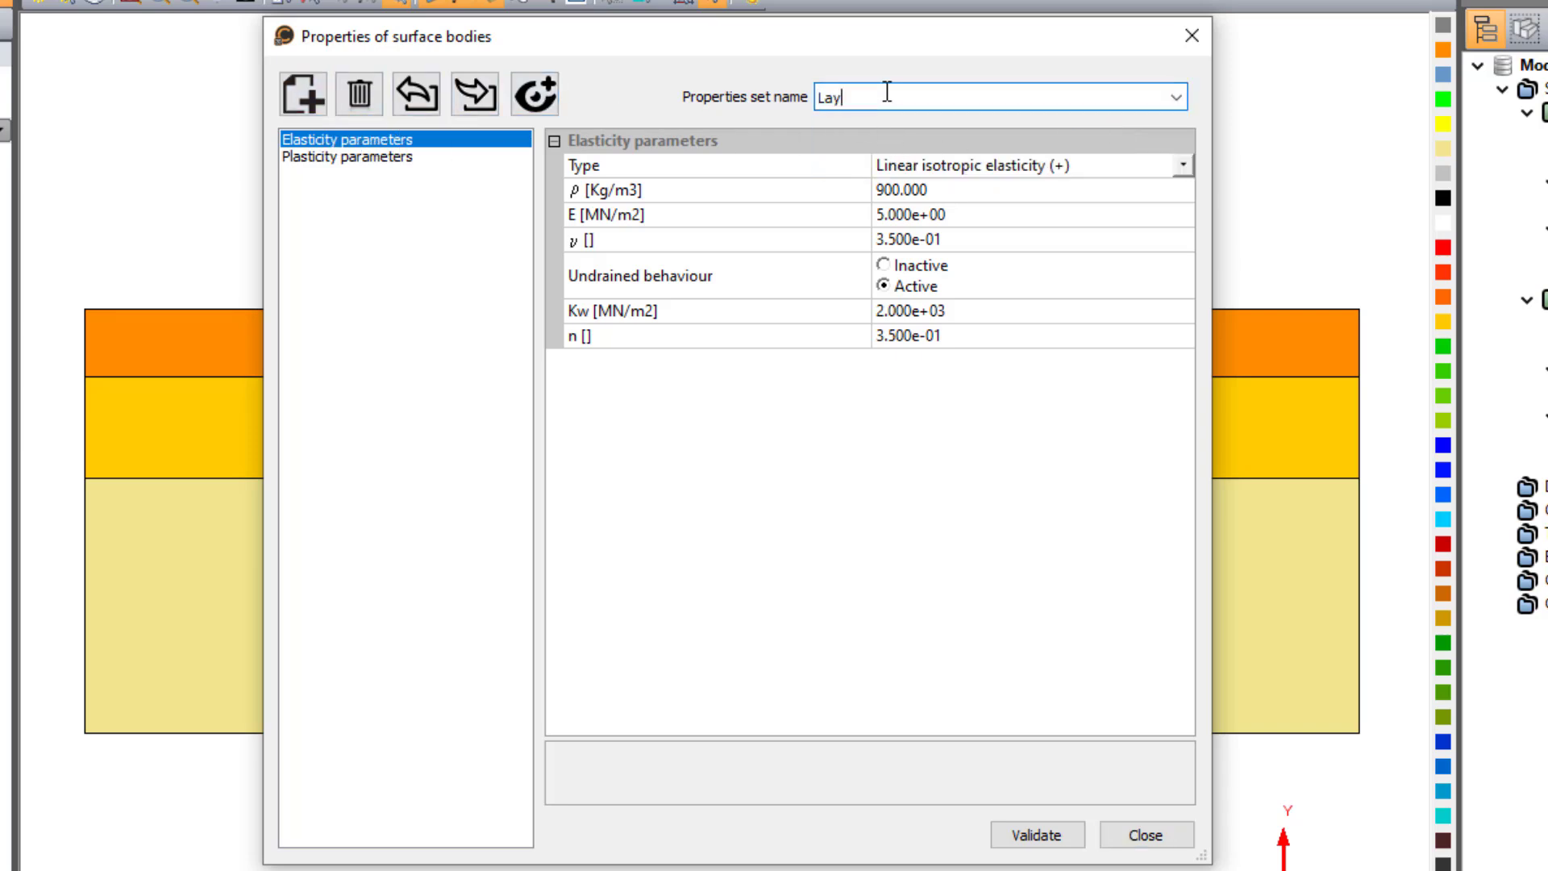
{"action": "type", "text": "er3_d"}
- Make Layer3_d's undrained behaviour inactive, set Kw and n to 0, and validate the set
{"action": "left_click", "coordinate": [897, 268]}
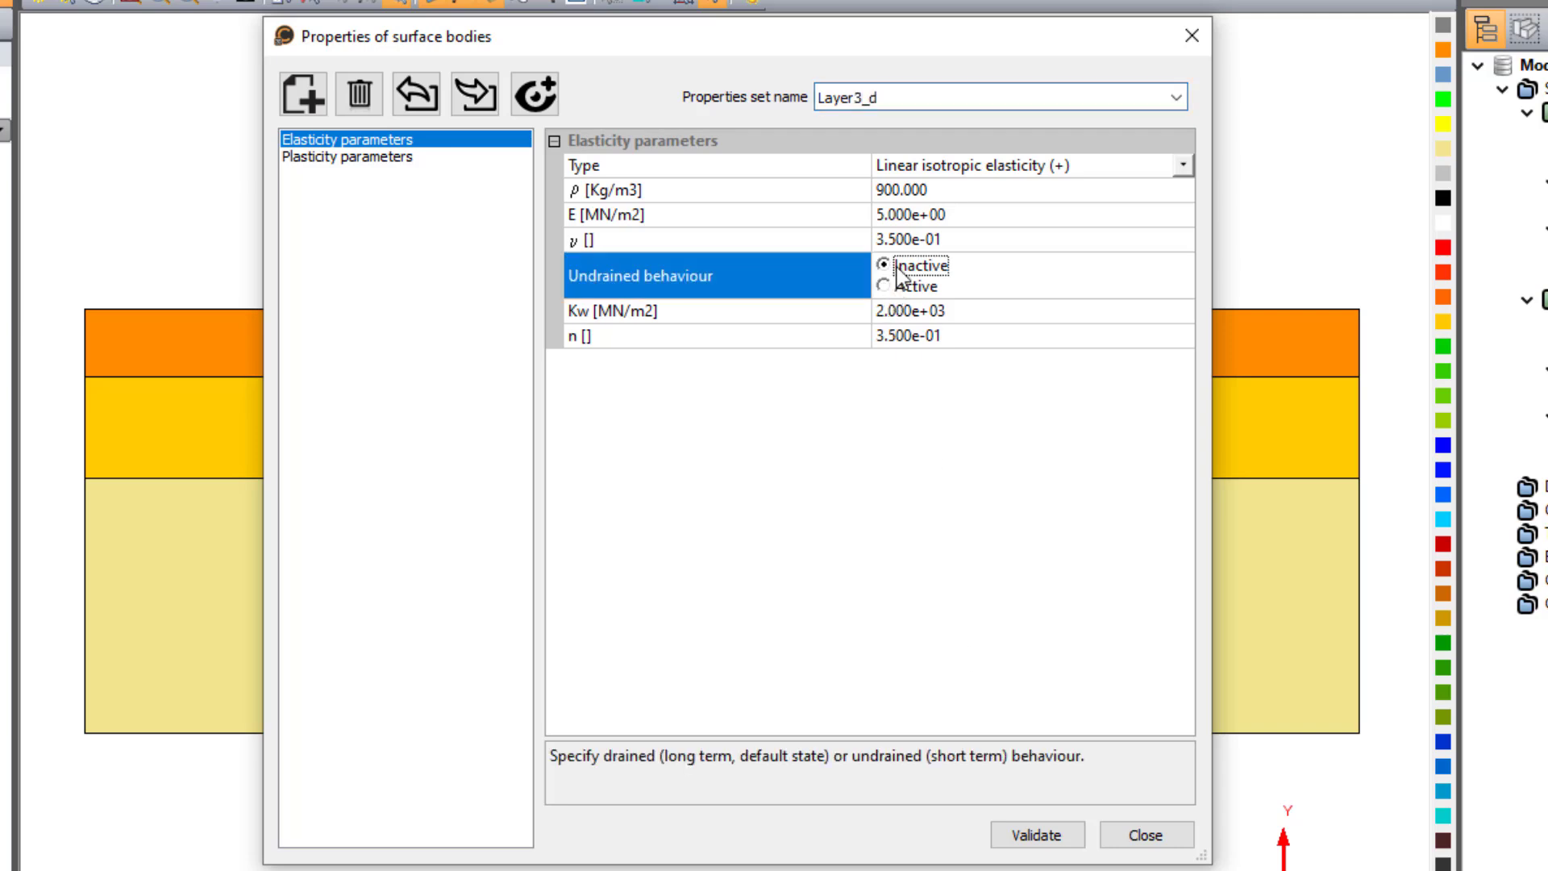
{"action": "left_click", "coordinate": [949, 309]}
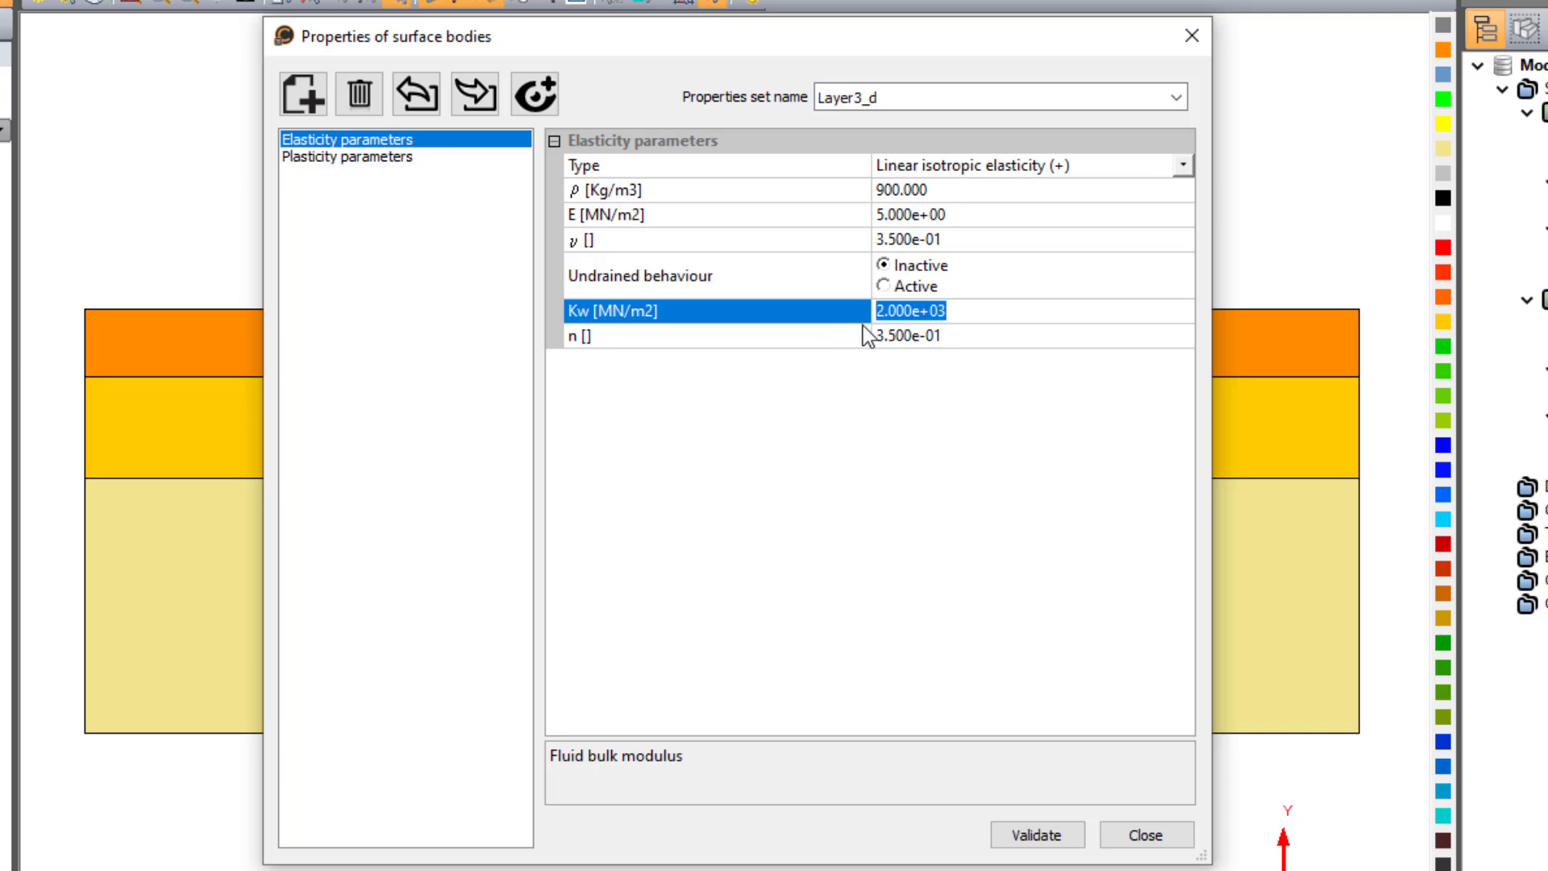
{"action": "left_click", "coordinate": [947, 338]}
{"action": "type", "text": "0"}
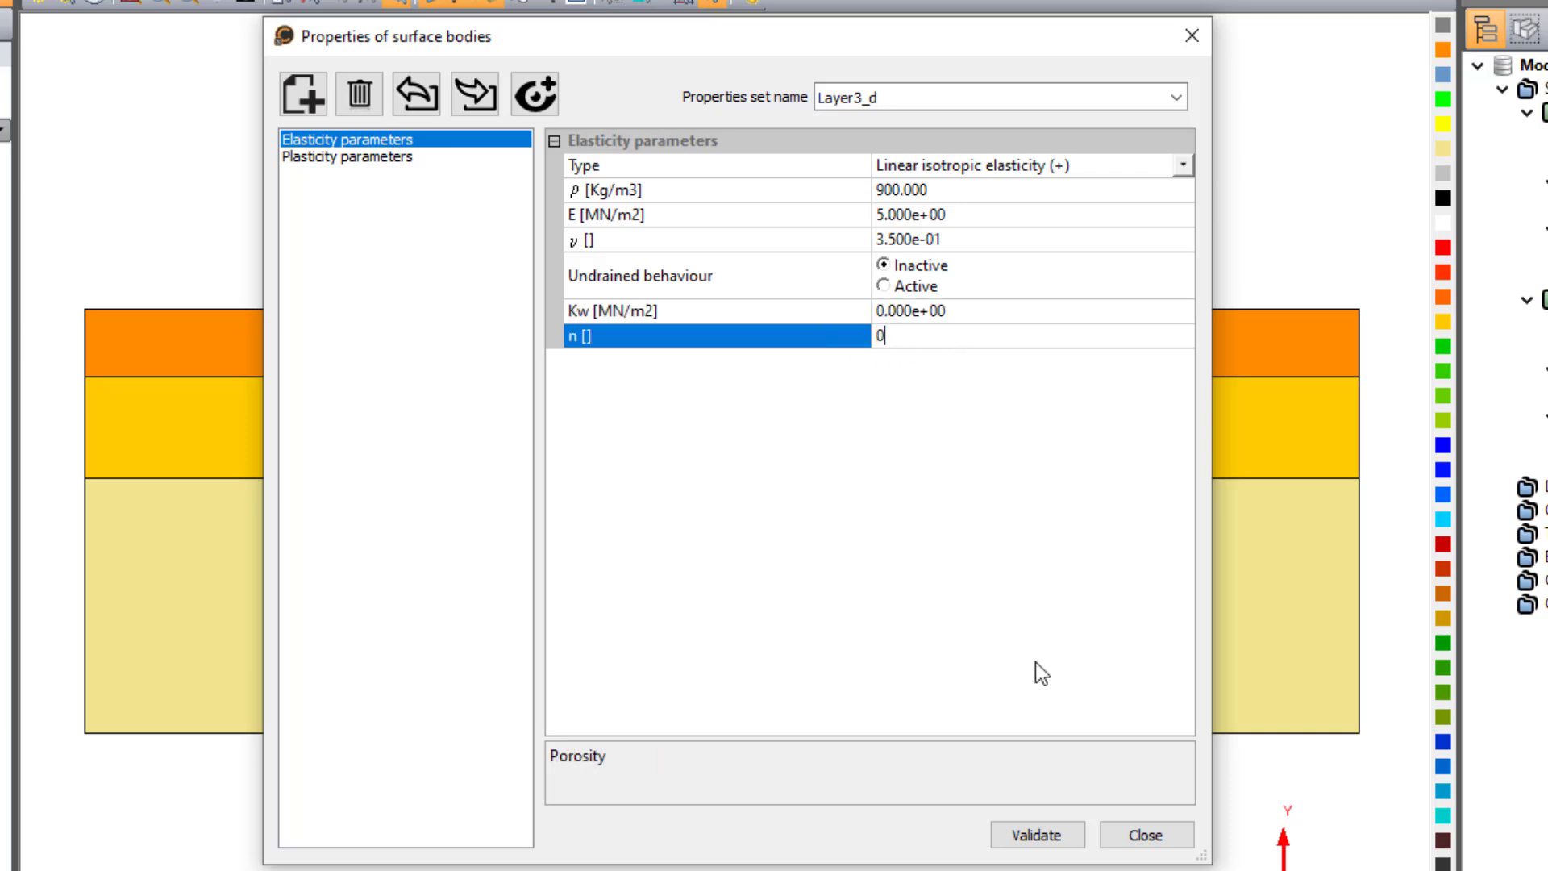
{"action": "left_click", "coordinate": [1035, 834]}
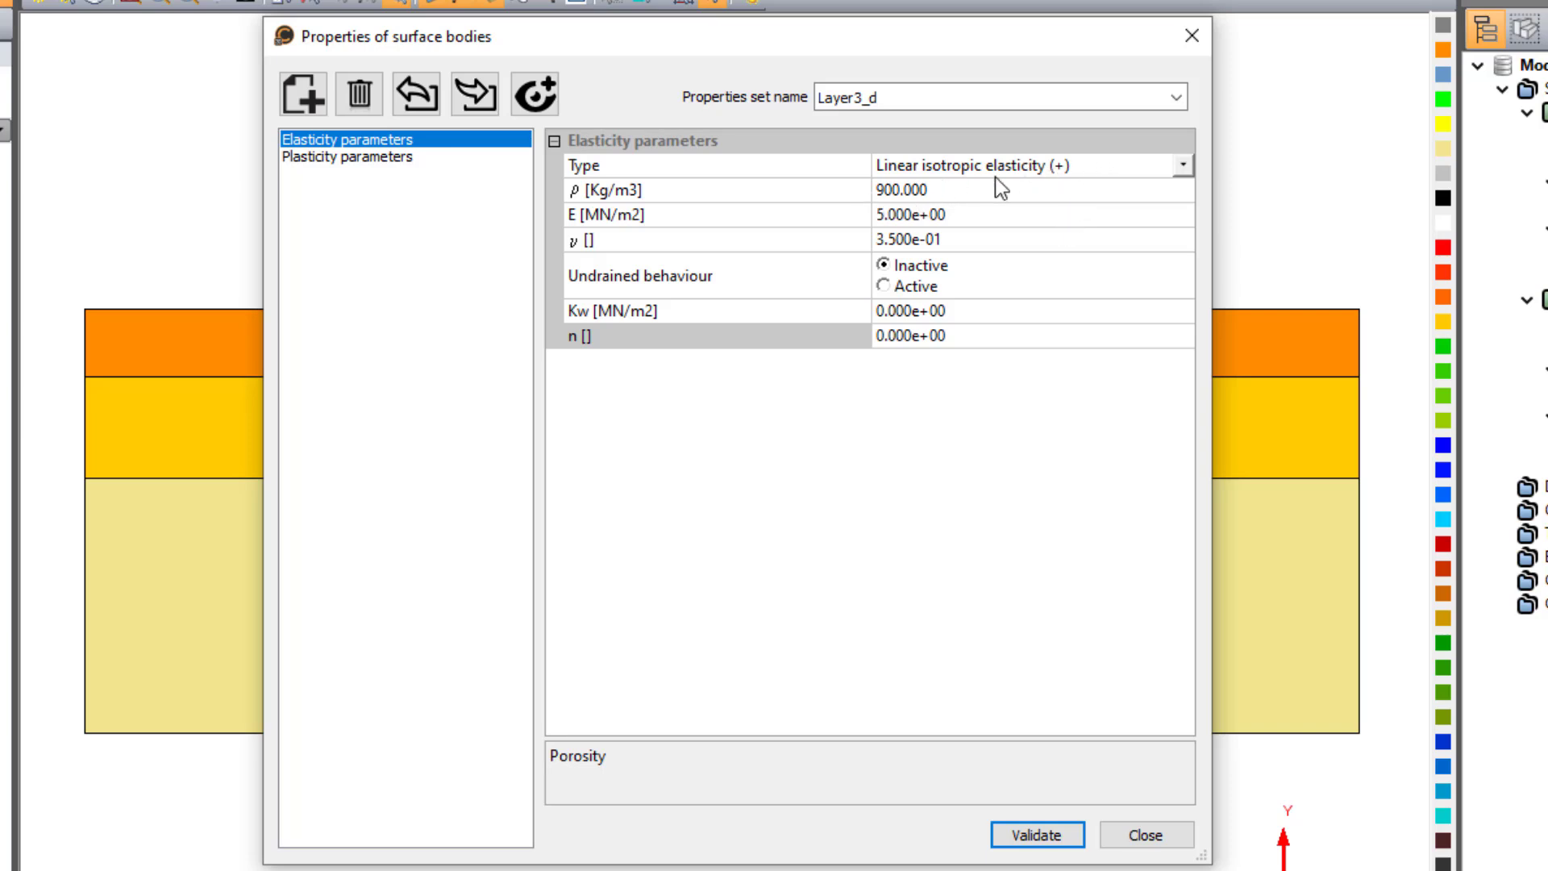
- Create a new surface properties set named "Layer2_d" from Layer2_u for the Long term model
{"action": "left_click", "coordinate": [1176, 92]}
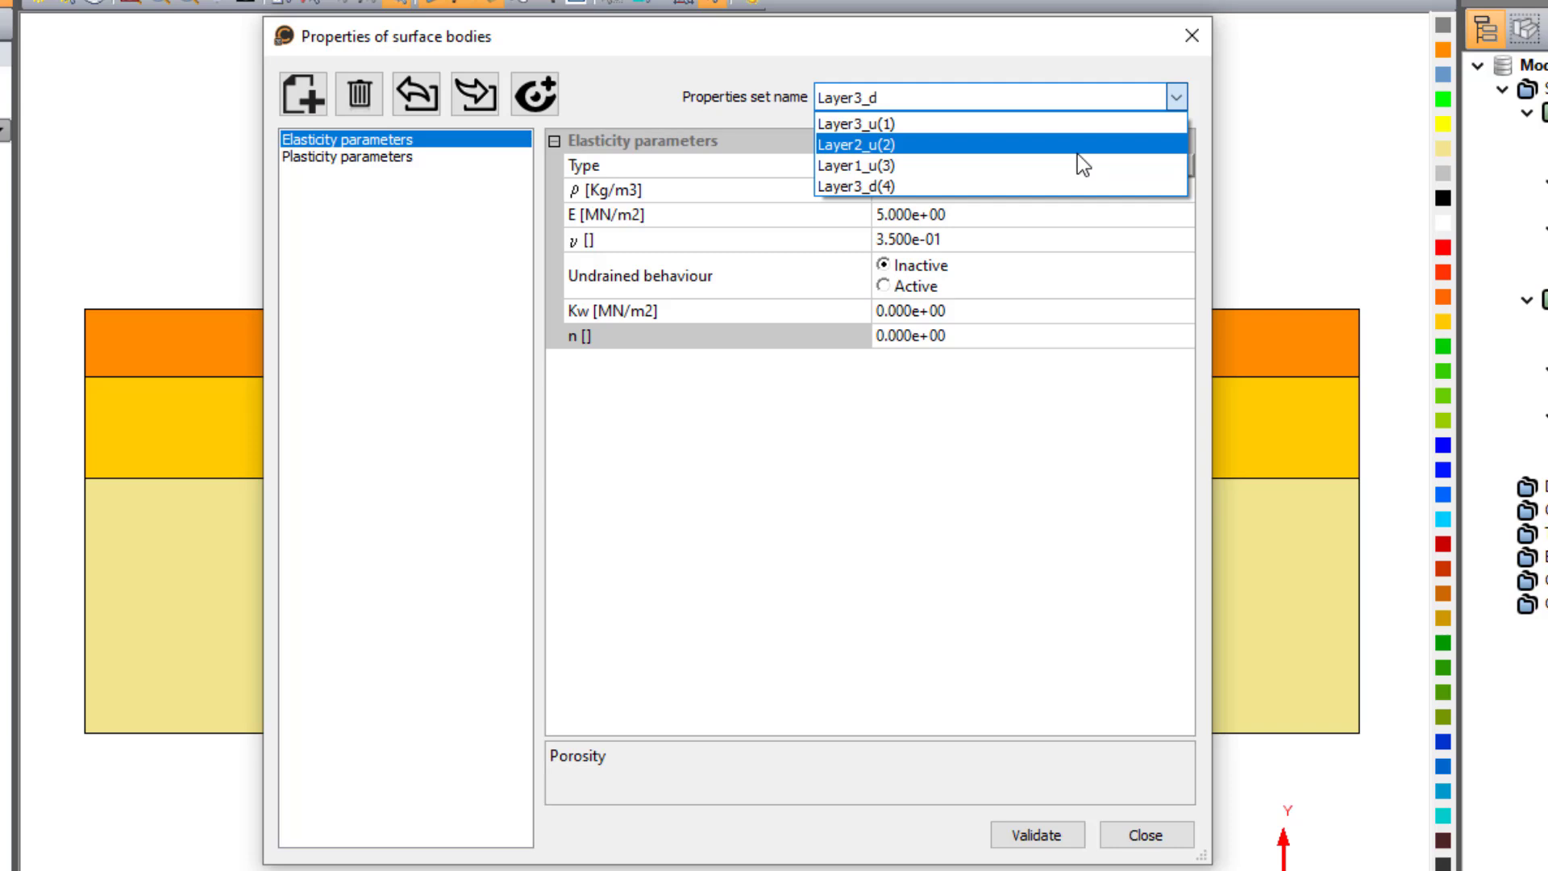
{"action": "left_click", "coordinate": [1082, 144]}
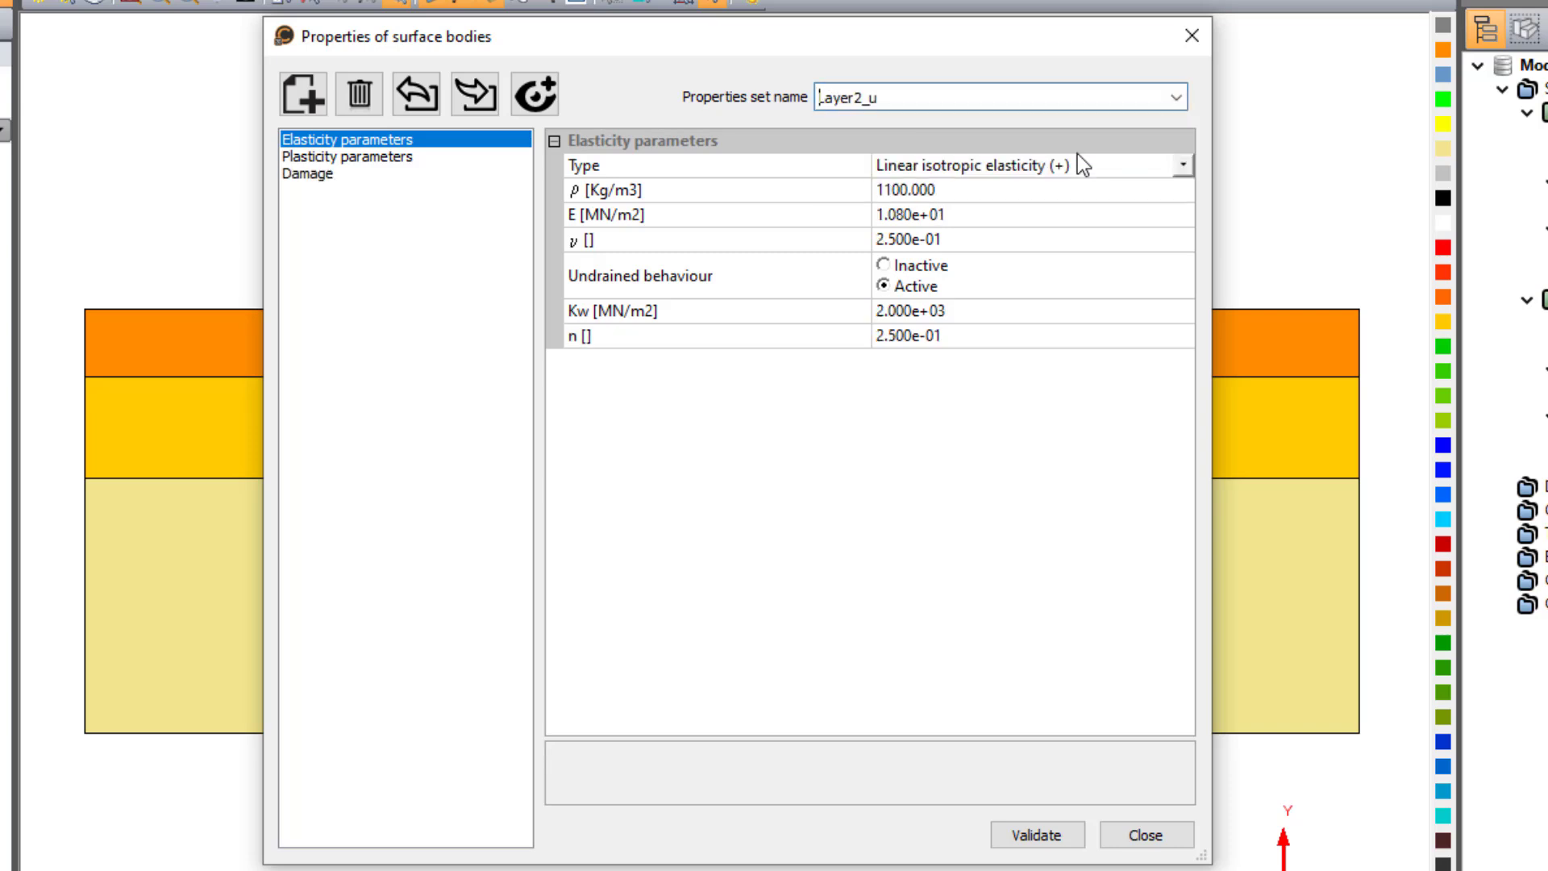
{"action": "left_click", "coordinate": [303, 86]}
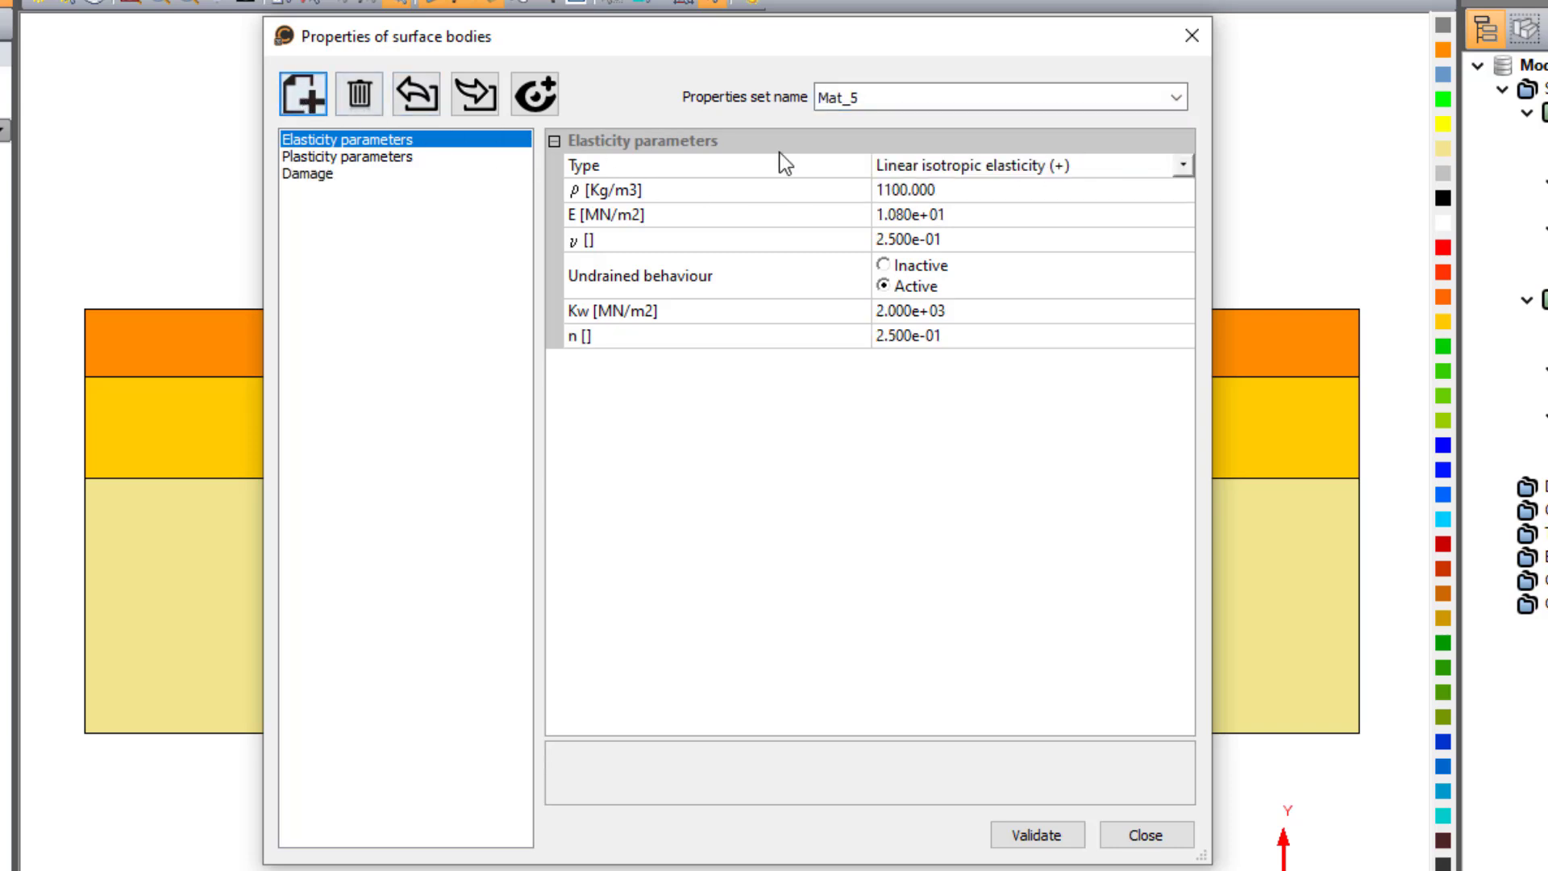
{"action": "double_click", "coordinate": [879, 95]}
{"action": "type", "text": "Layer2"}
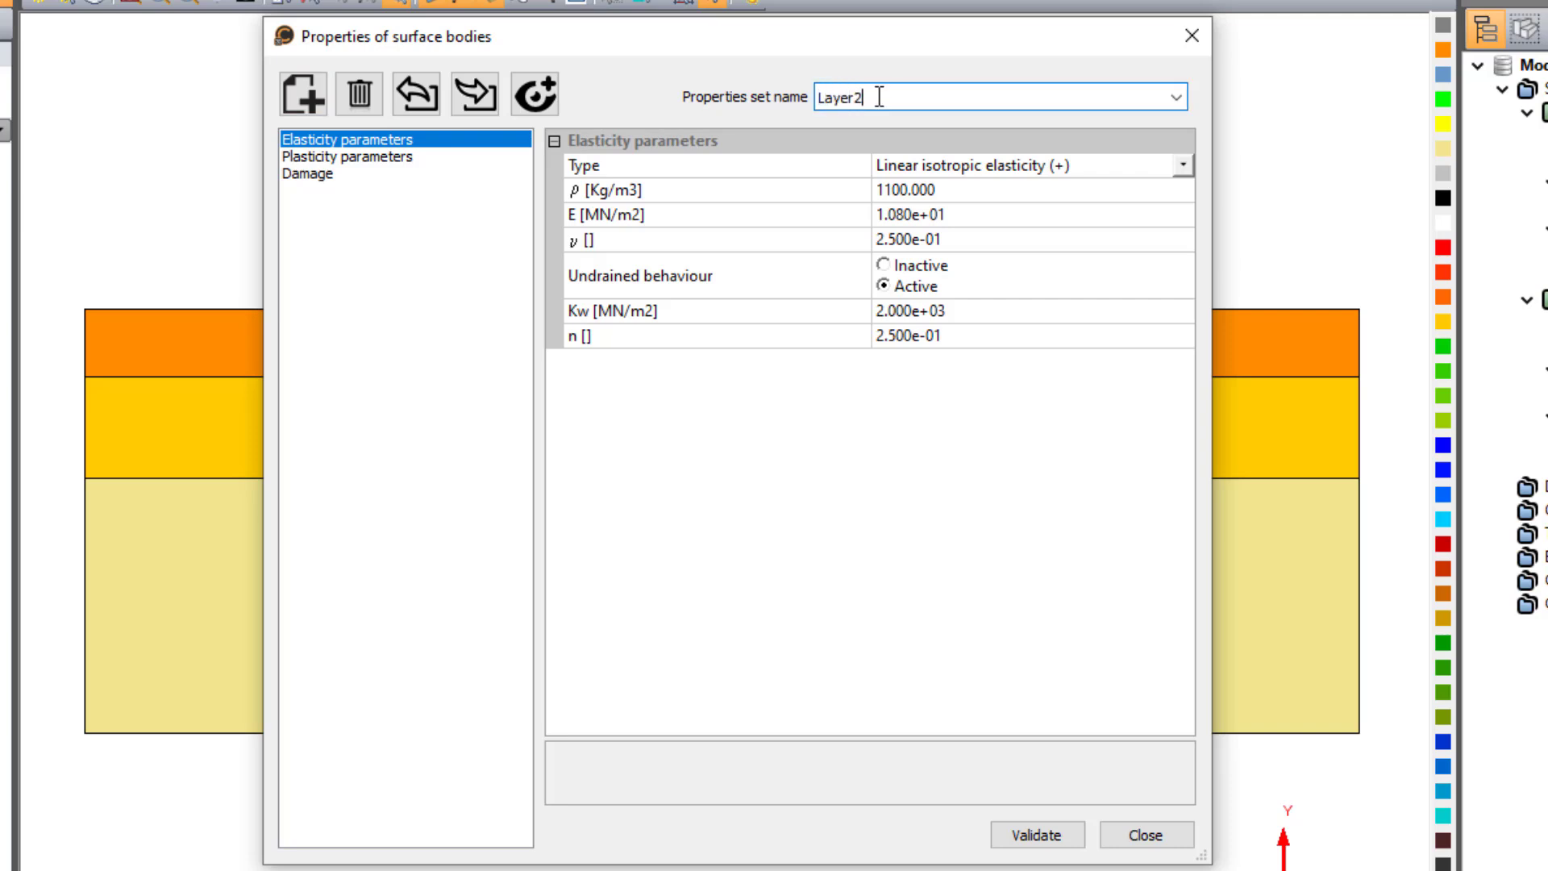
{"action": "type", "text": "_d"}
- Make Layer2_d's undrained behaviour inactive, set its Kw and n to 0, and validate the set
{"action": "left_click", "coordinate": [919, 265]}
{"action": "left_click", "coordinate": [967, 317]}
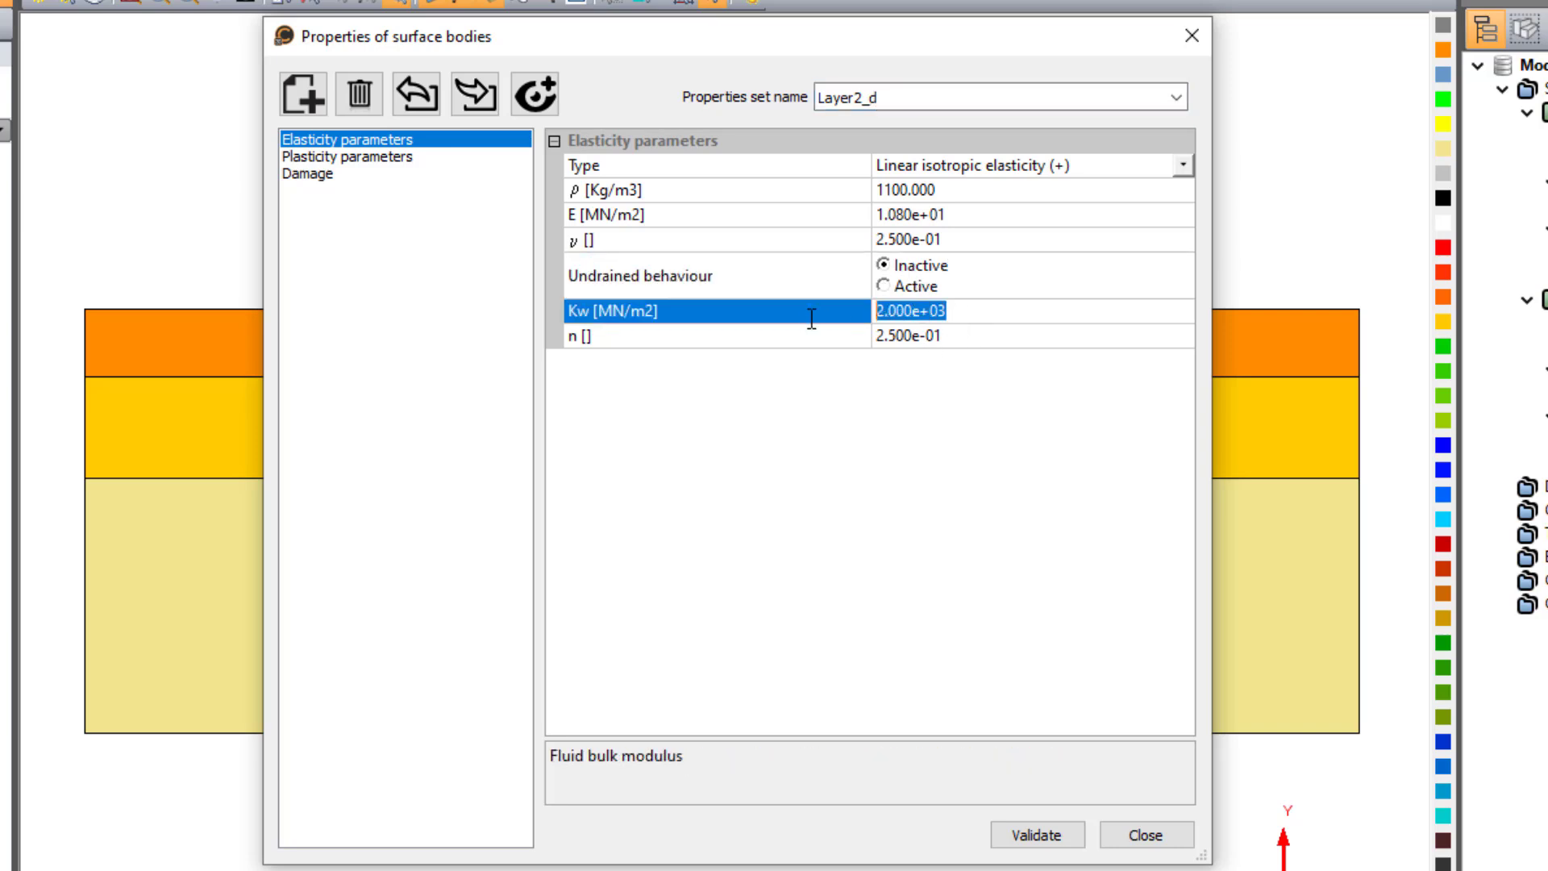
{"action": "type", "text": "0"}
{"action": "left_click", "coordinate": [960, 334]}
{"action": "type", "text": "0"}
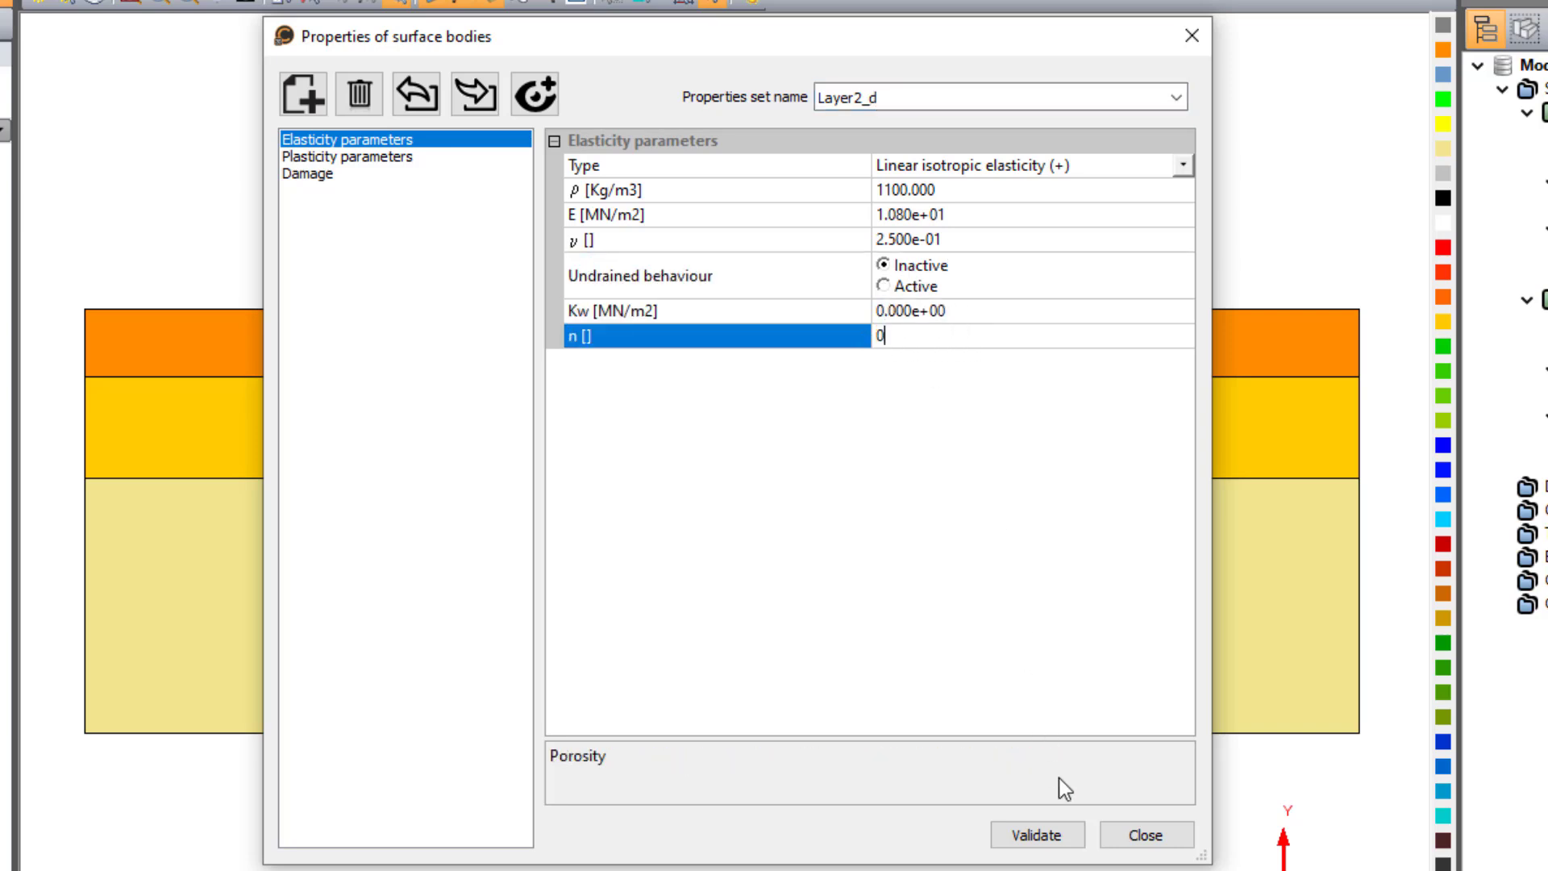
{"action": "left_click", "coordinate": [1058, 828]}
- Create a new surface properties set named "Layer1_d" from Layer1_u
{"action": "left_click", "coordinate": [1179, 96]}
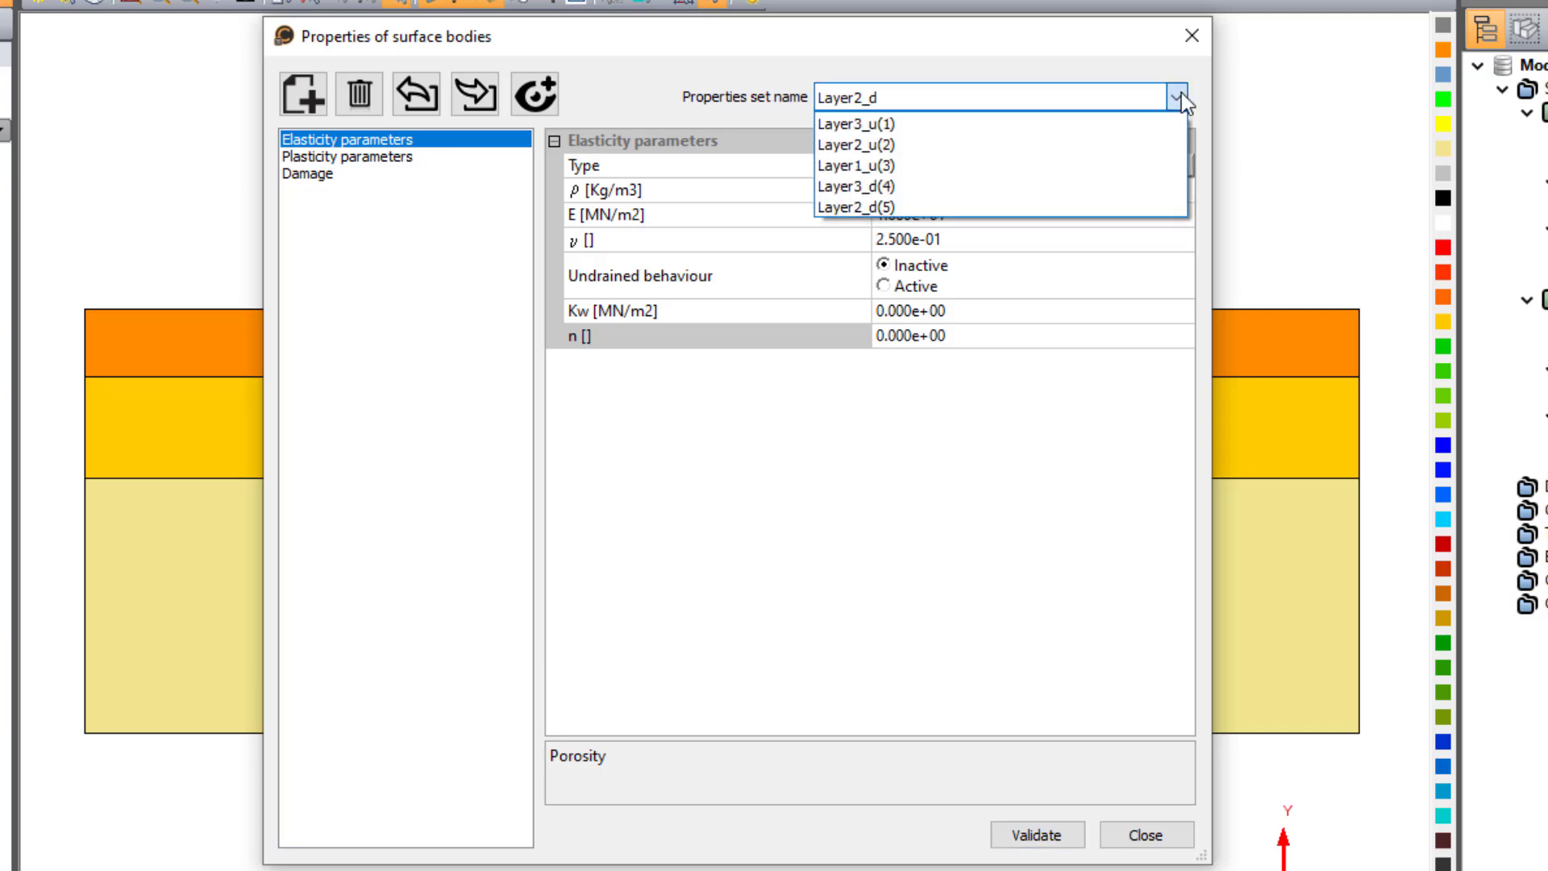
{"action": "left_click", "coordinate": [1050, 167]}
{"action": "left_click", "coordinate": [323, 97]}
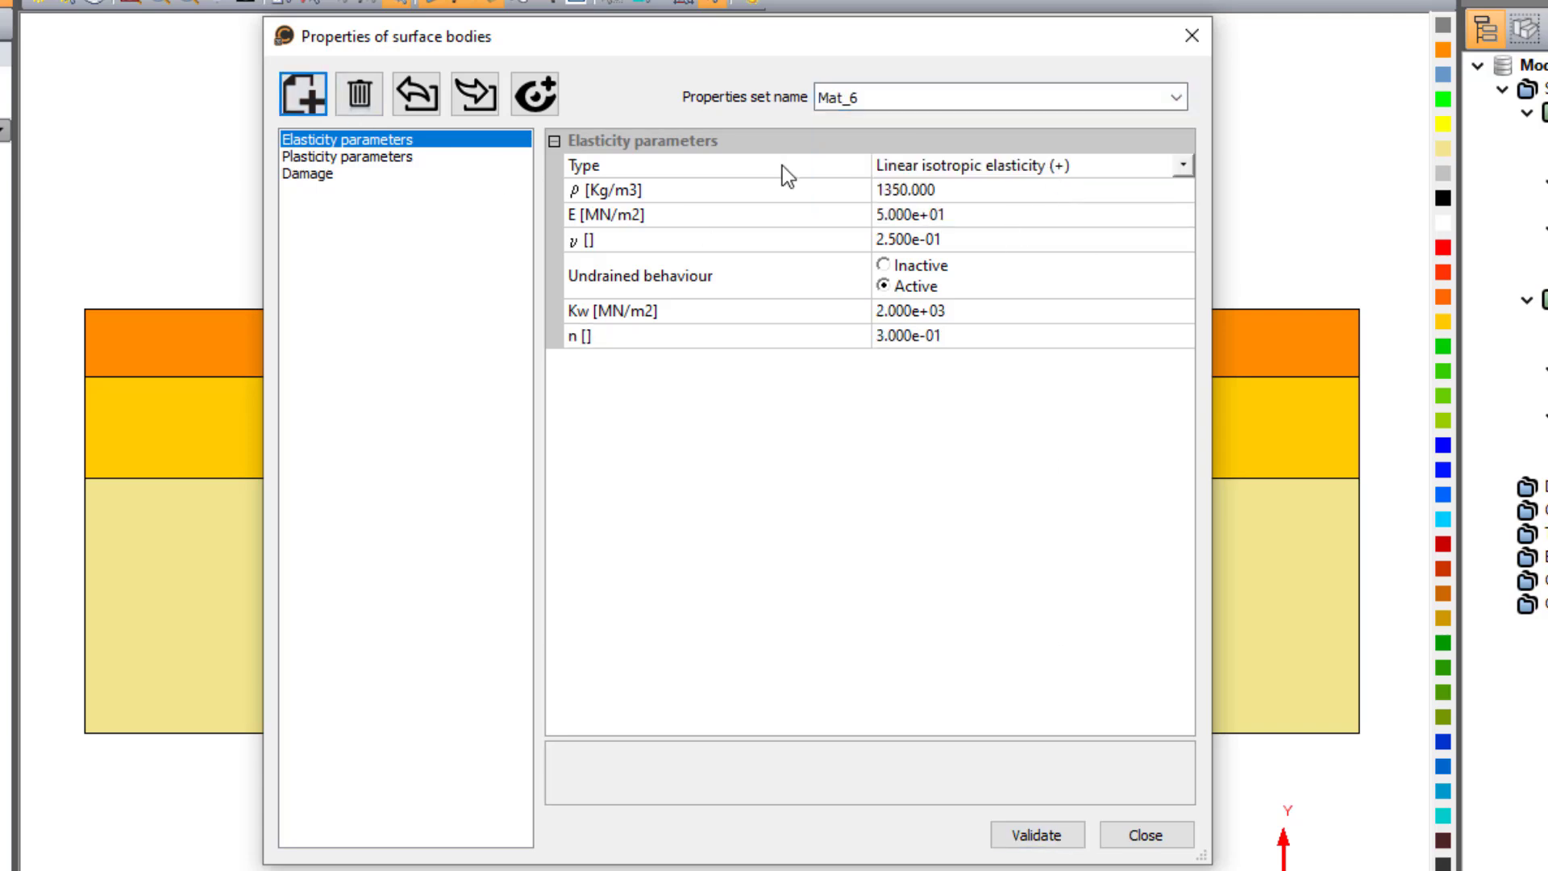
{"action": "double_click", "coordinate": [871, 90]}
{"action": "type", "text": "Layer1_d"}
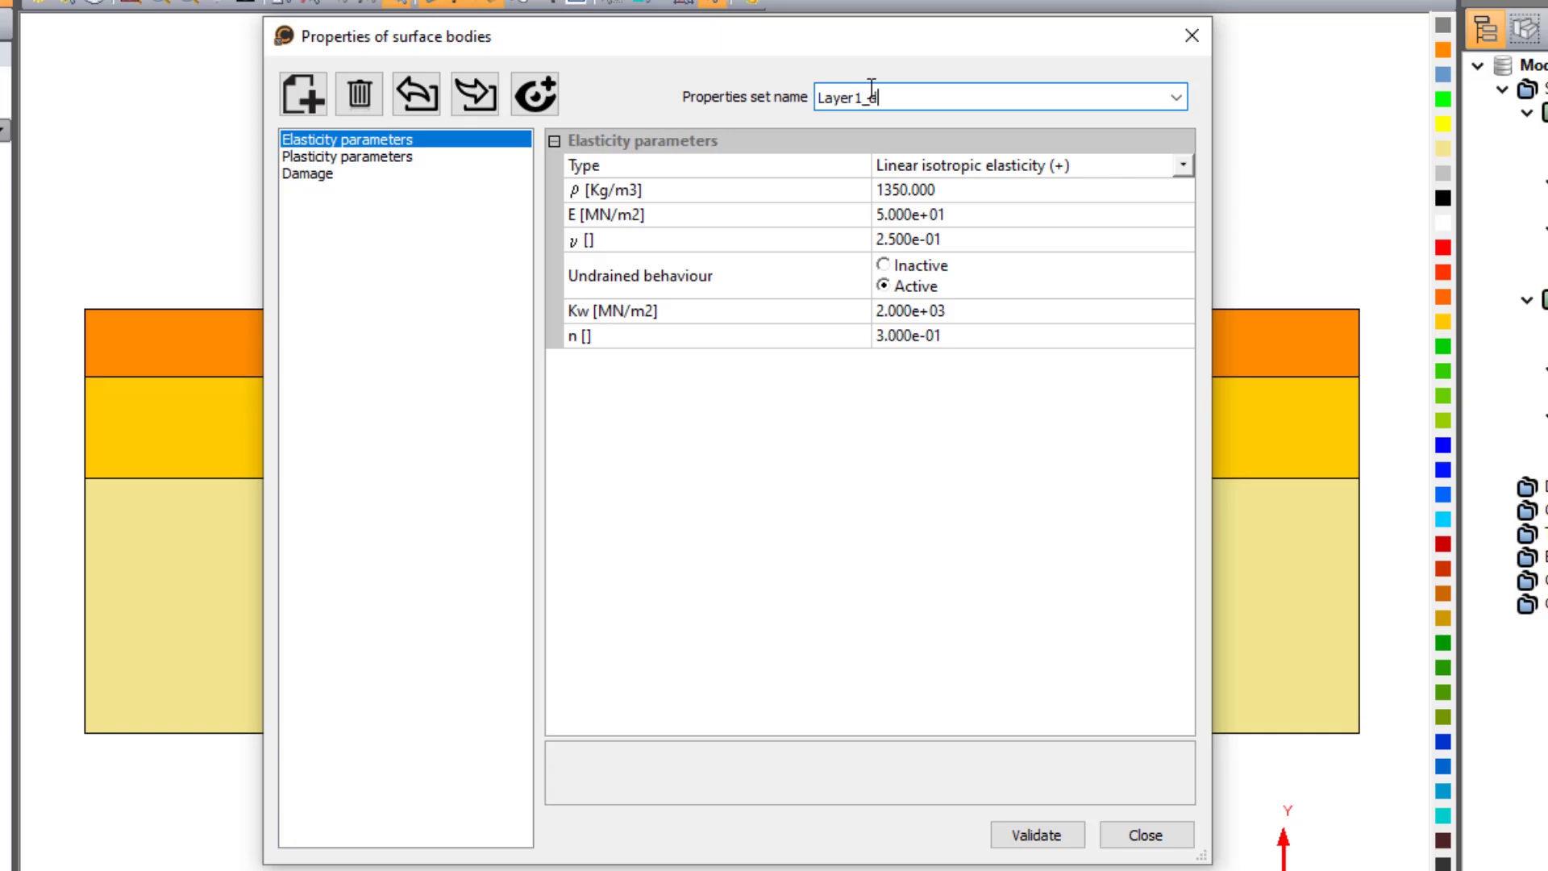
- Make Layer1_d's undrained behaviour inactive, set Kw and n to 0, validate the set and close the surface properties
{"action": "left_click", "coordinate": [915, 267]}
{"action": "left_click", "coordinate": [911, 311]}
{"action": "type", "text": "0"}
{"action": "left_click", "coordinate": [897, 336]}
{"action": "type", "text": "0"}
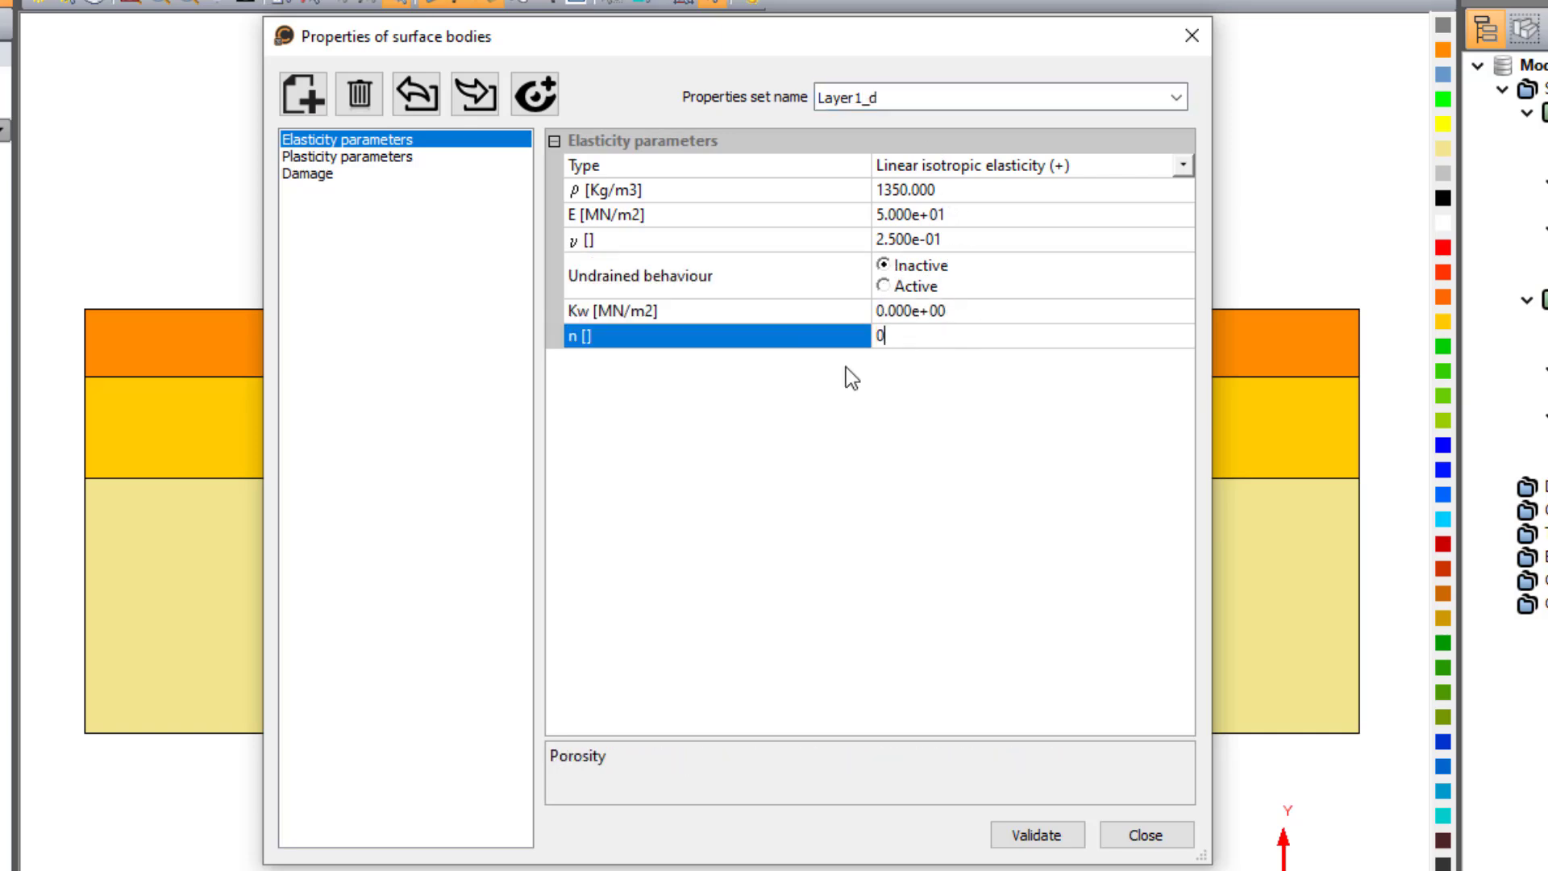
{"action": "left_click", "coordinate": [1058, 833]}
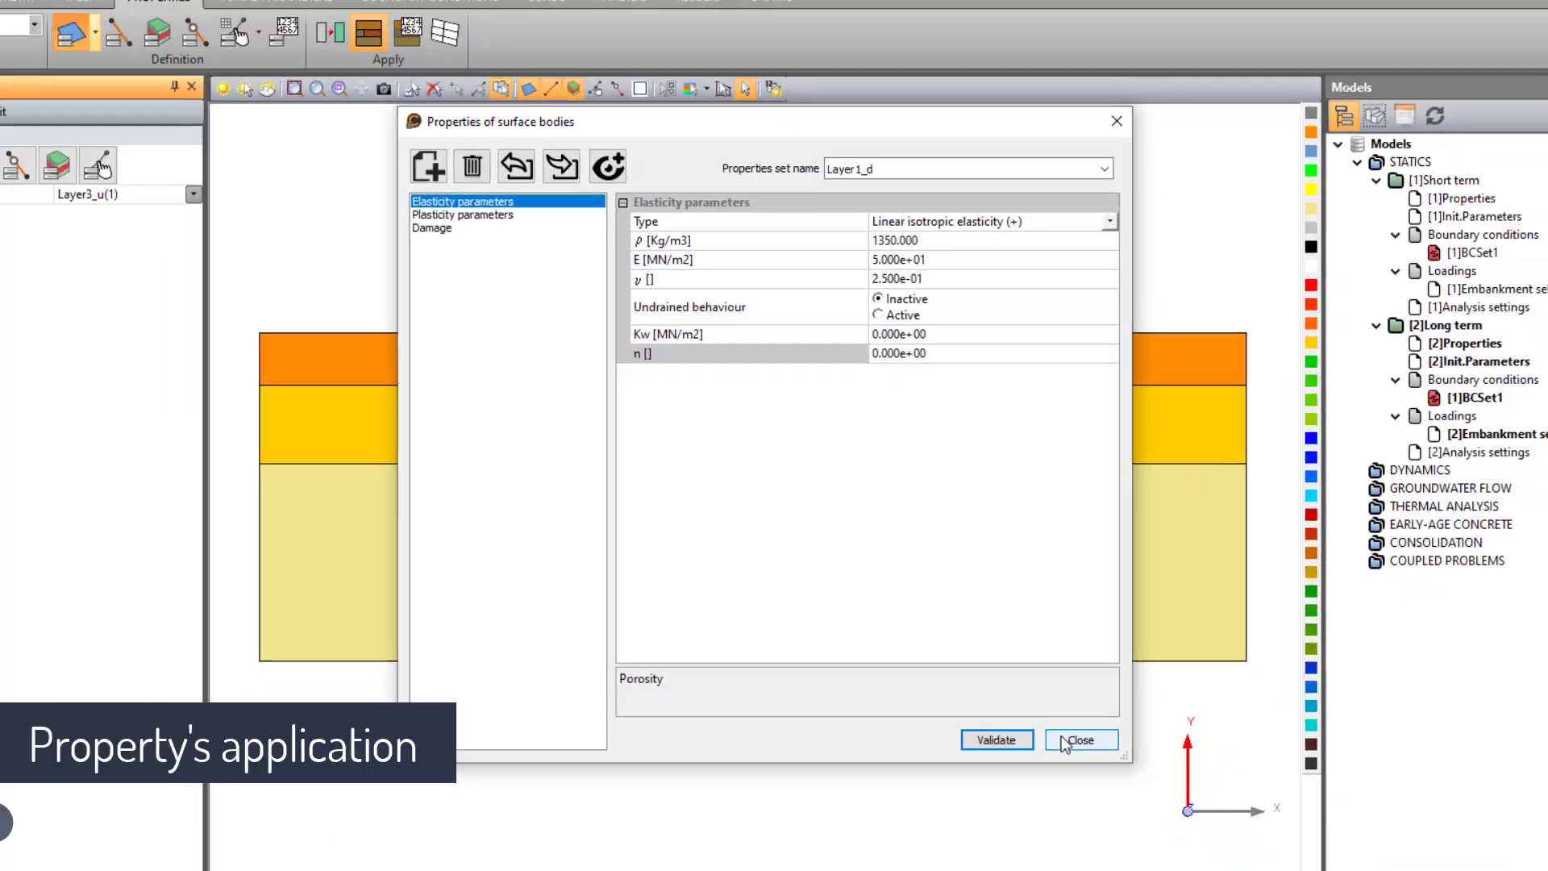
{"action": "left_click", "coordinate": [1111, 836]}
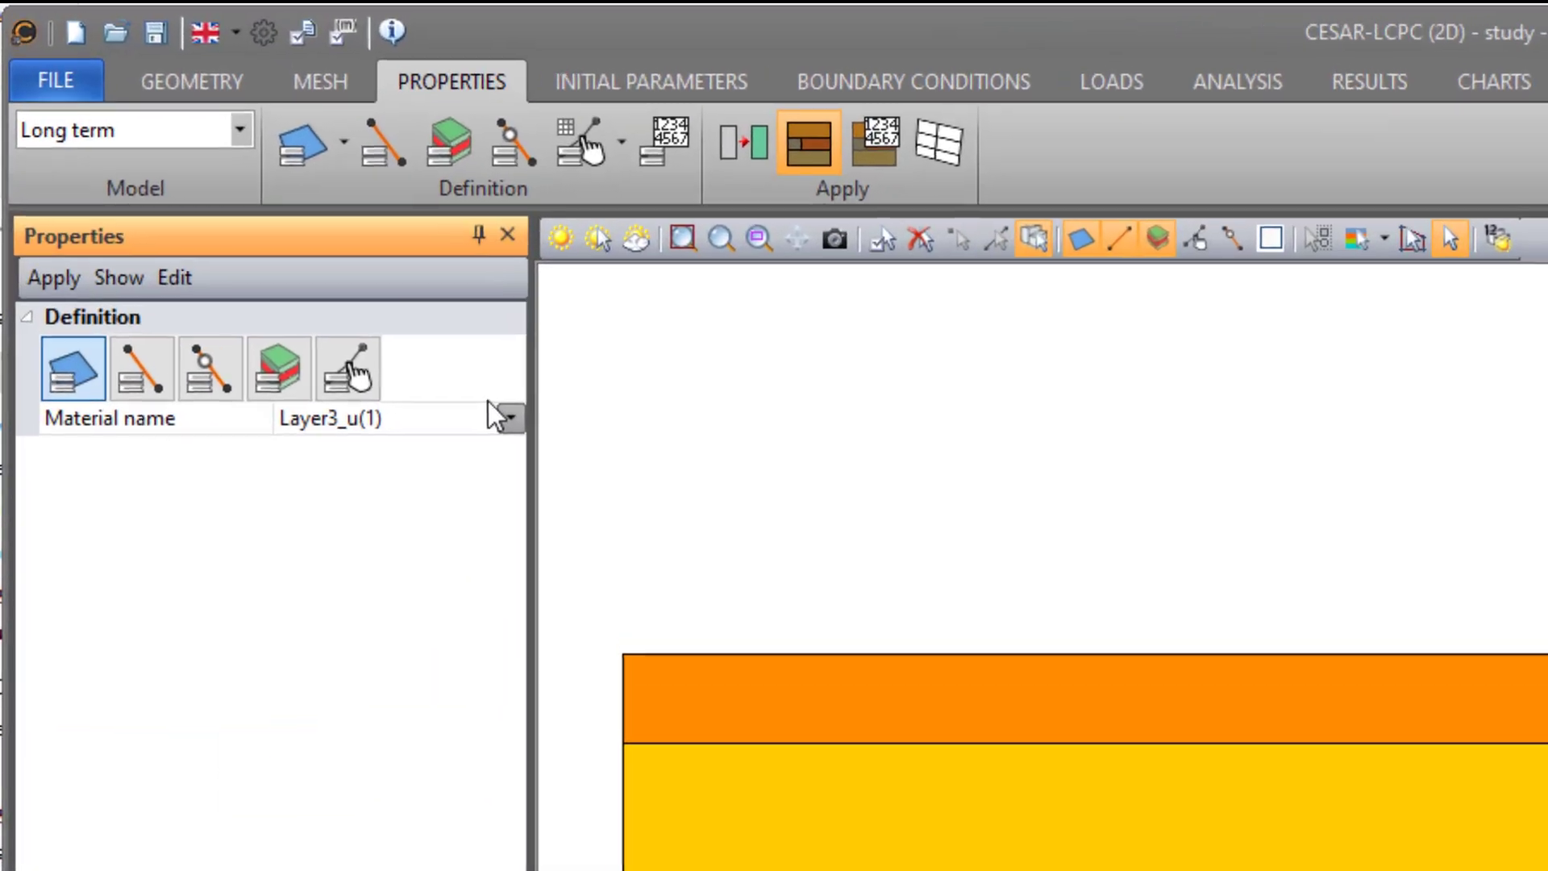
- Apply the drained materials Layer3_d, Layer2_d and Layer1_d to the soil layers of the Long term model
{"action": "left_click", "coordinate": [284, 233]}
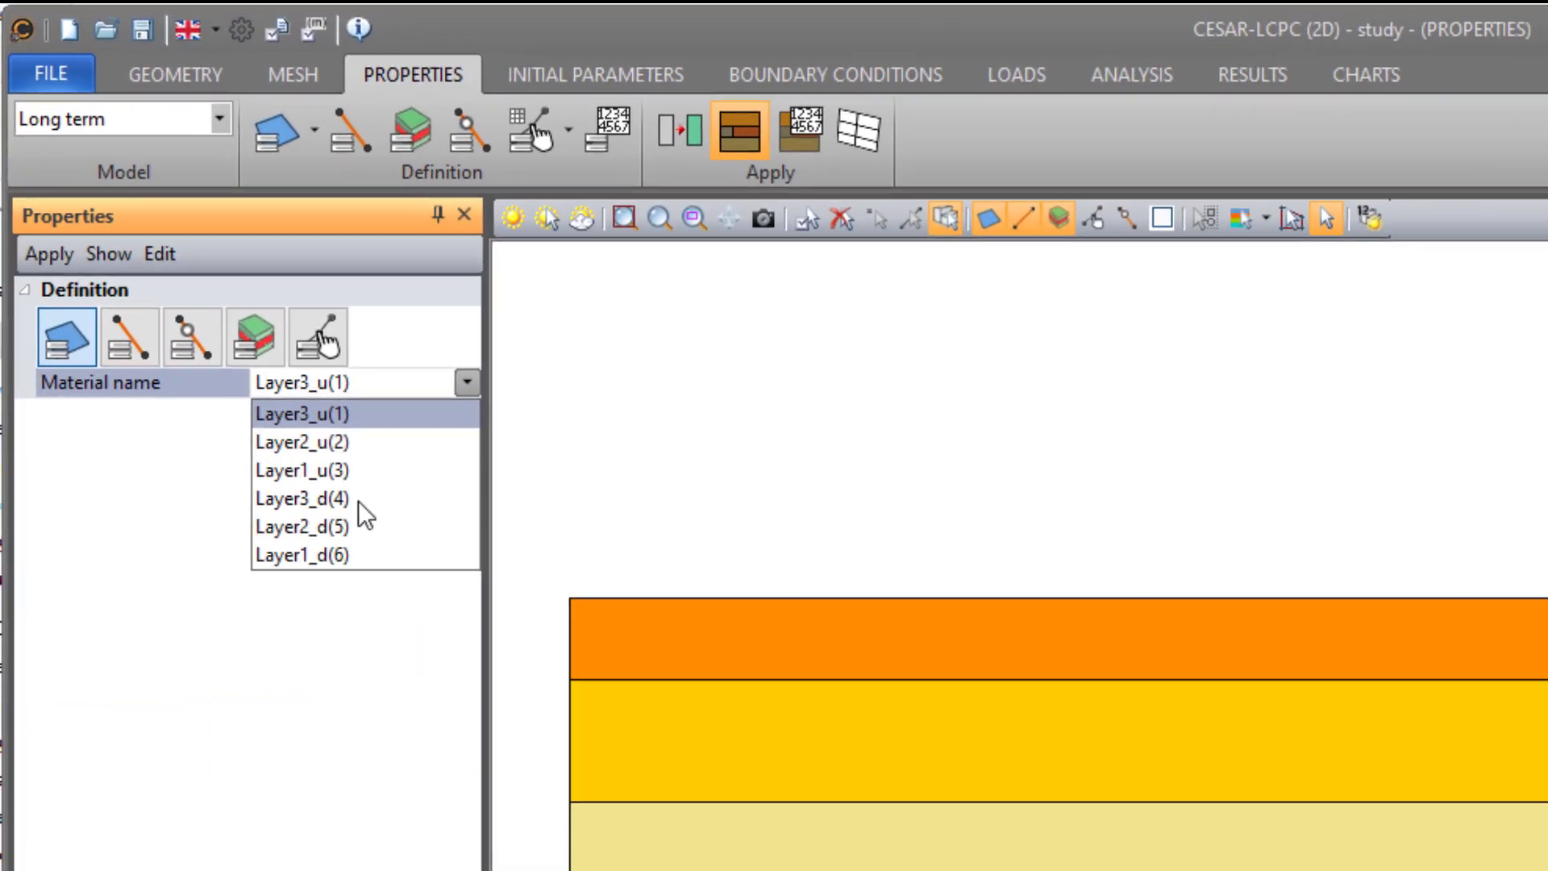
{"action": "left_click", "coordinate": [214, 313]}
{"action": "left_click", "coordinate": [34, 147]}
{"action": "left_click", "coordinate": [426, 415]}
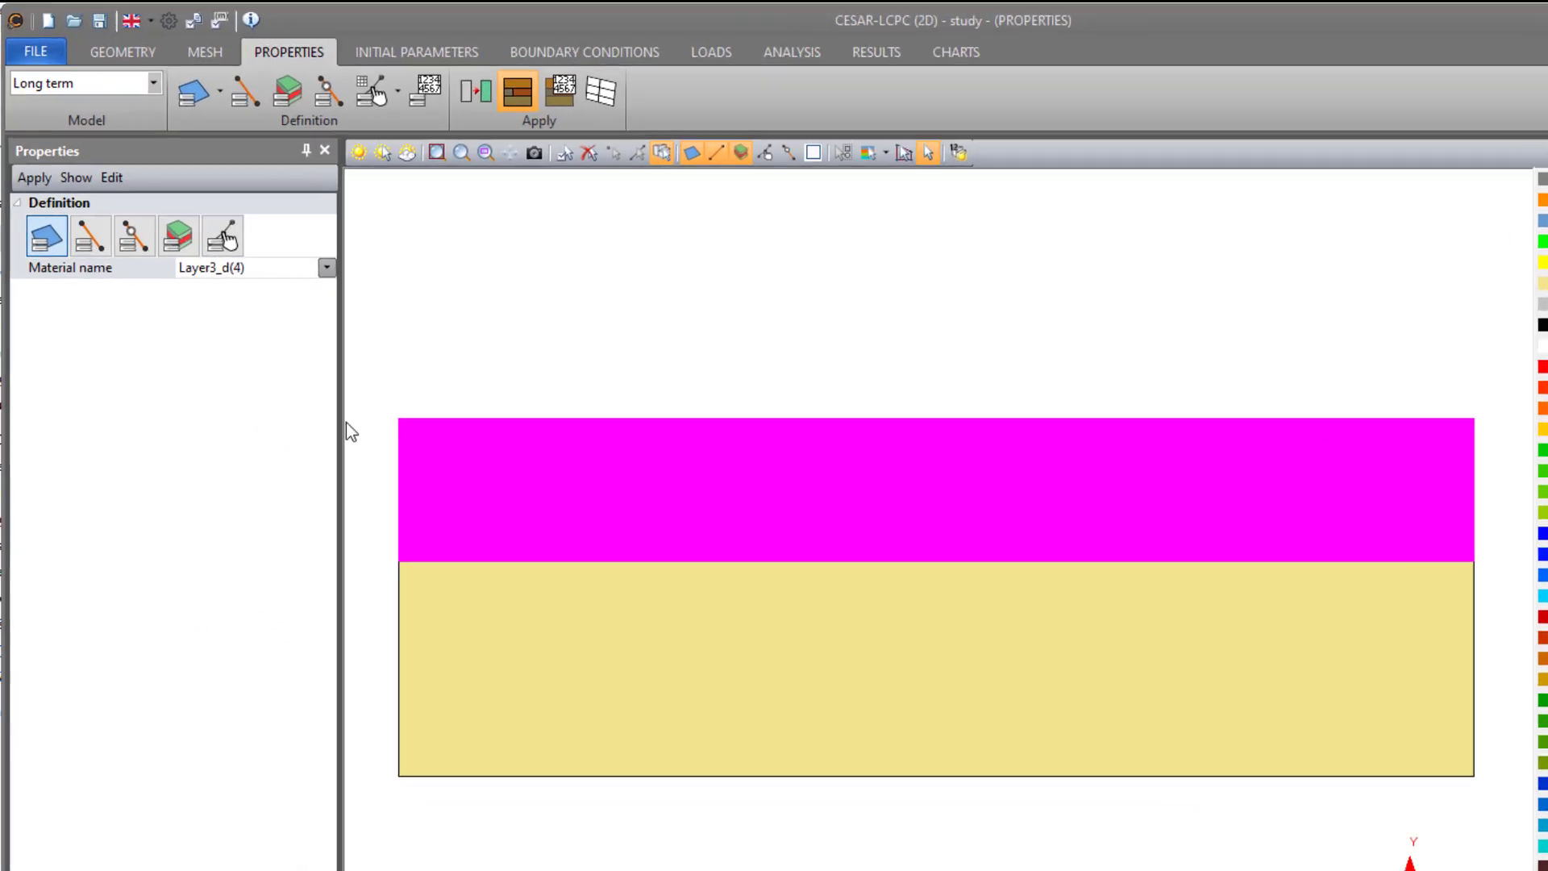
{"action": "left_click", "coordinate": [205, 223]}
{"action": "left_click", "coordinate": [421, 611]}
{"action": "left_click", "coordinate": [58, 295]}
{"action": "left_click", "coordinate": [424, 575]}
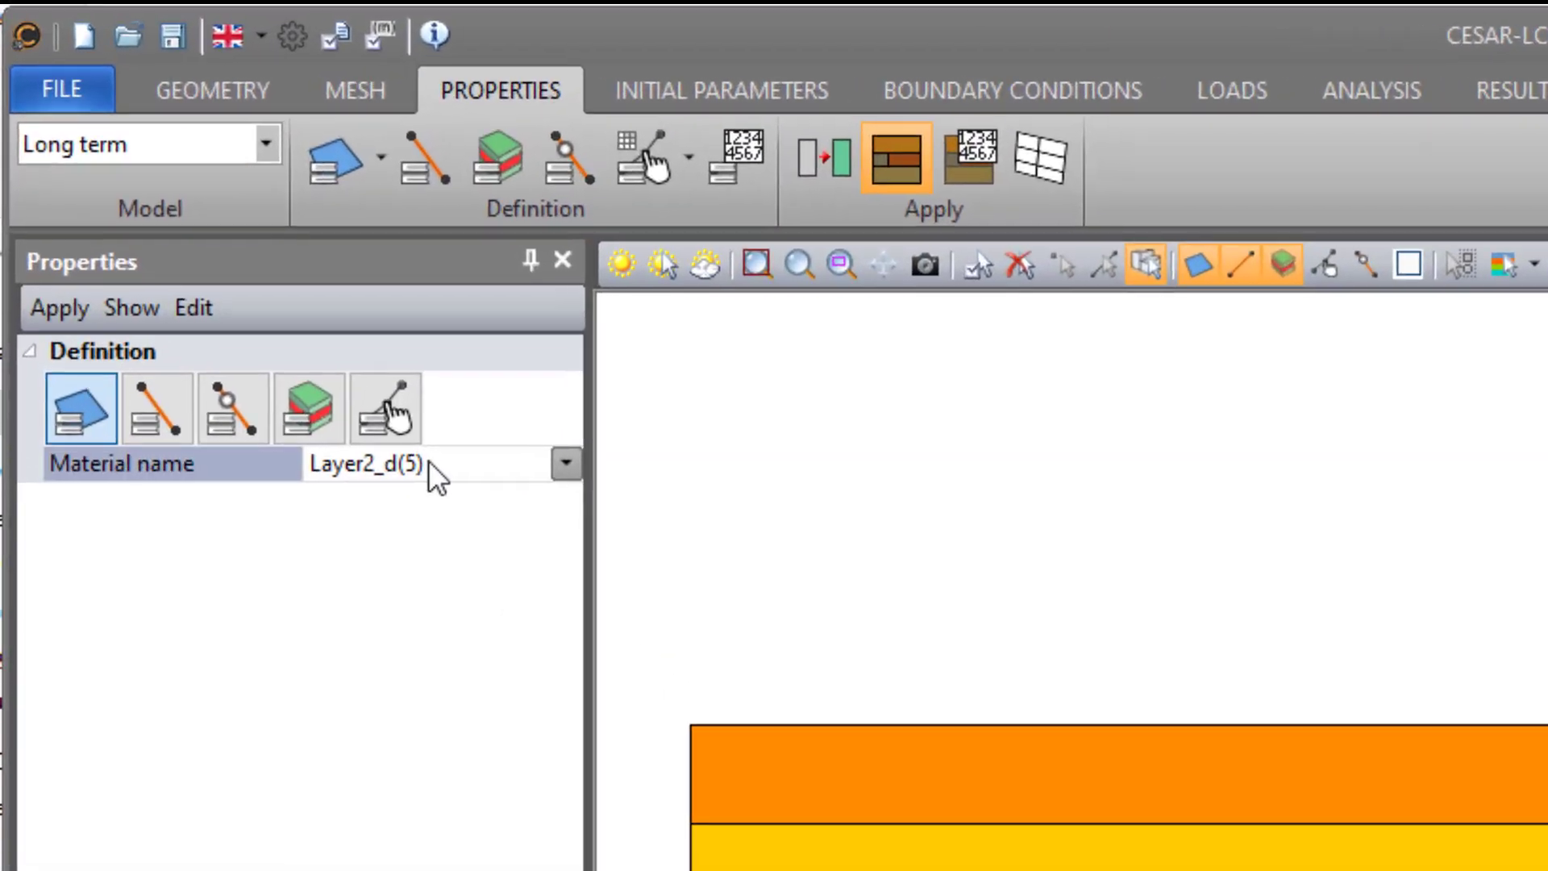
{"action": "left_click", "coordinate": [428, 463]}
{"action": "left_click", "coordinate": [402, 669]}
{"action": "left_click", "coordinate": [64, 309]}
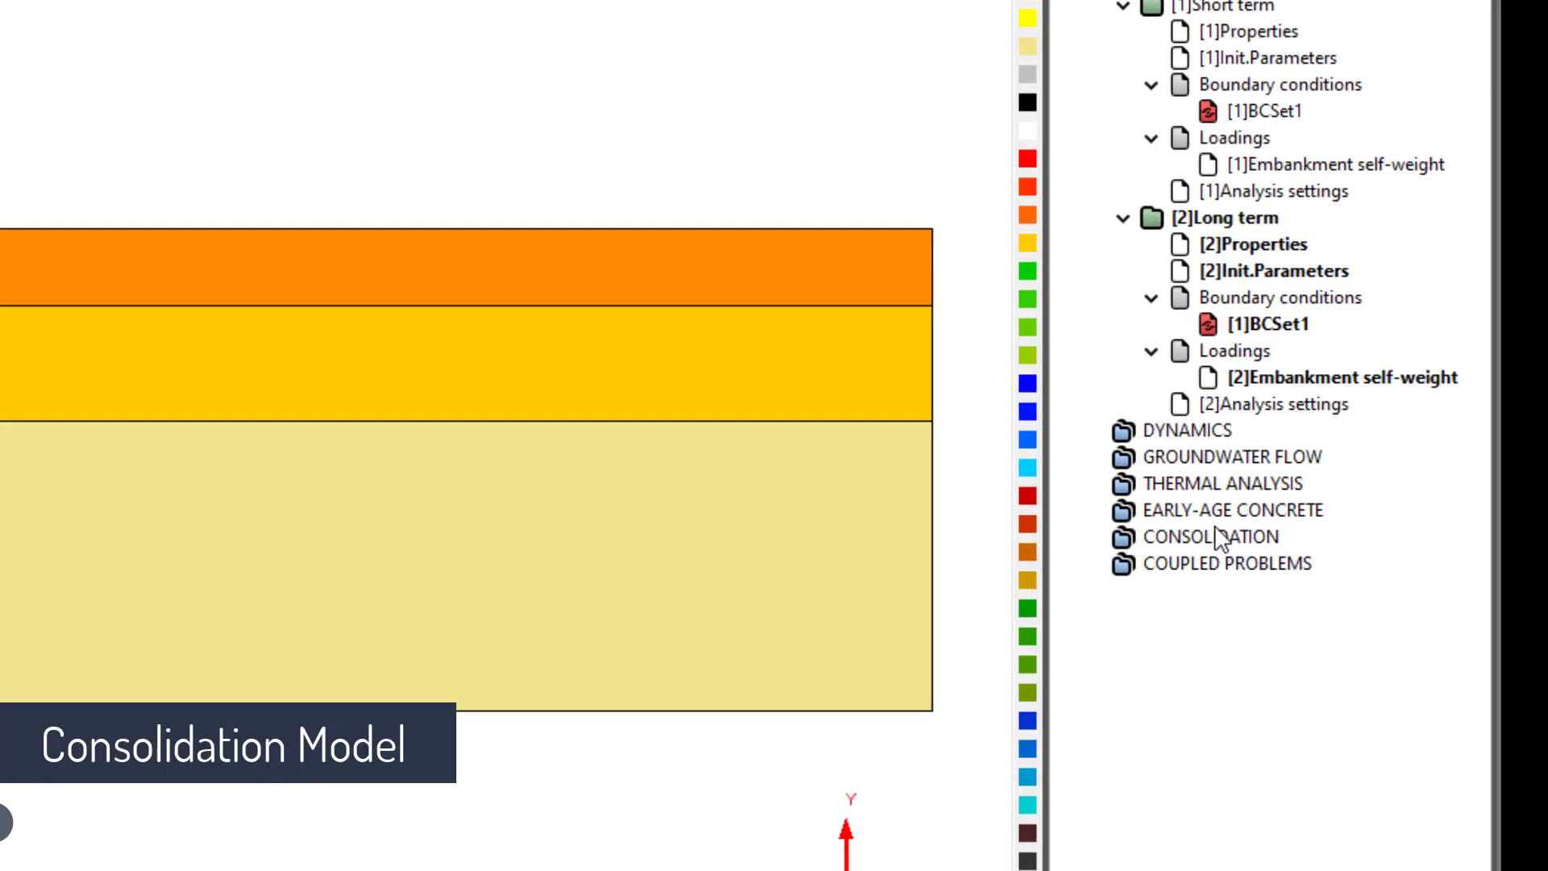
- Add a plane-strain model named "Consolidation" to the CONSOLIDATION domain, using the CSNL solver and initial parameters
{"action": "right_click", "coordinate": [1373, 523]}
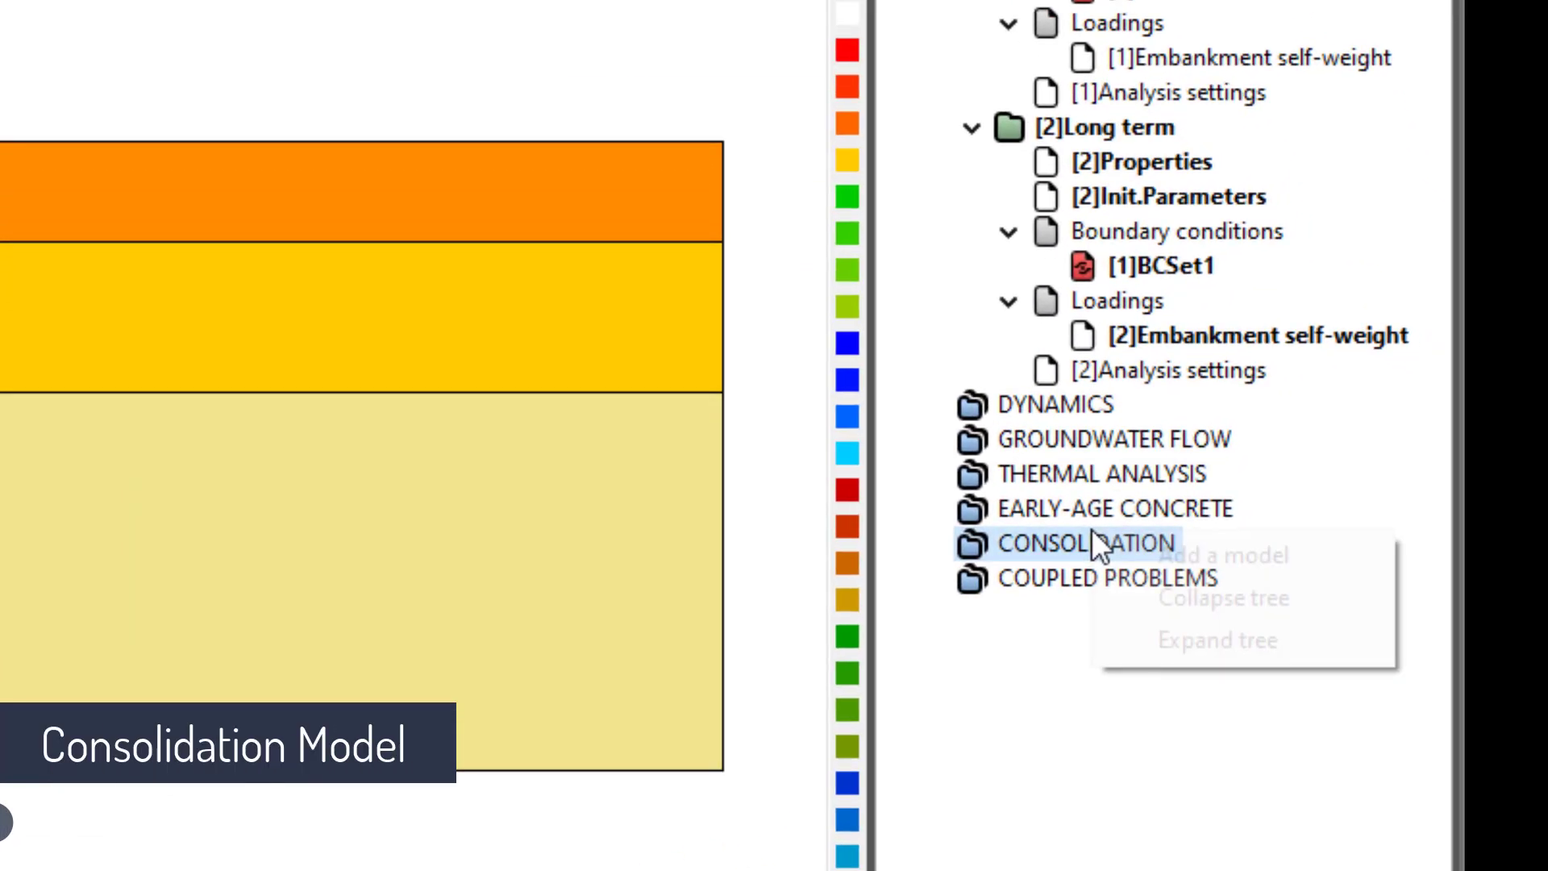
{"action": "left_click", "coordinate": [1177, 554]}
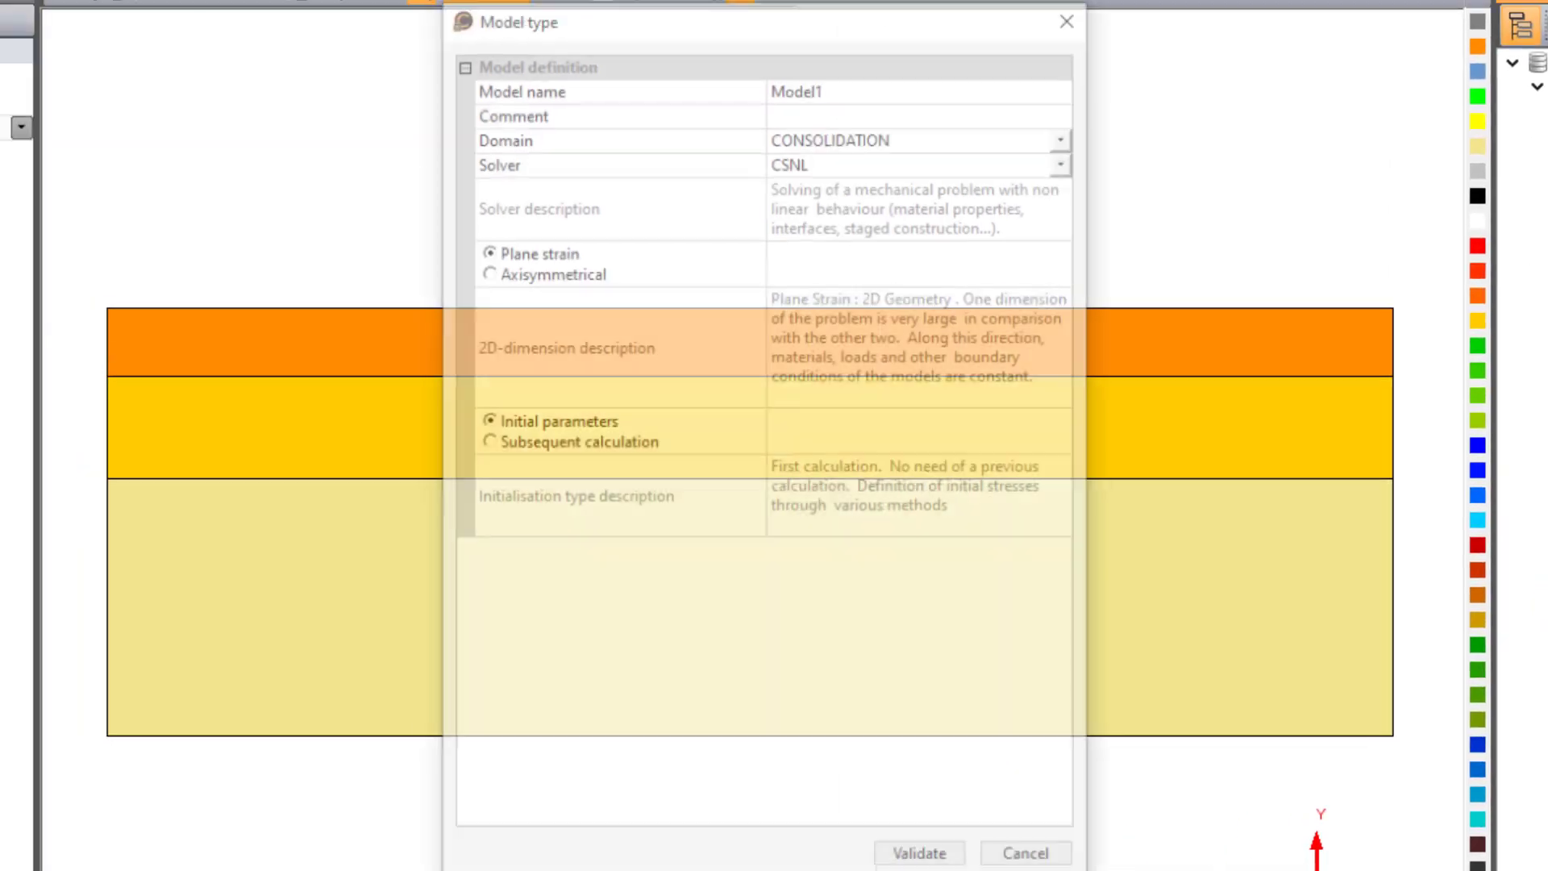
{"action": "left_click", "coordinate": [836, 85]}
{"action": "type", "text": "Co"}
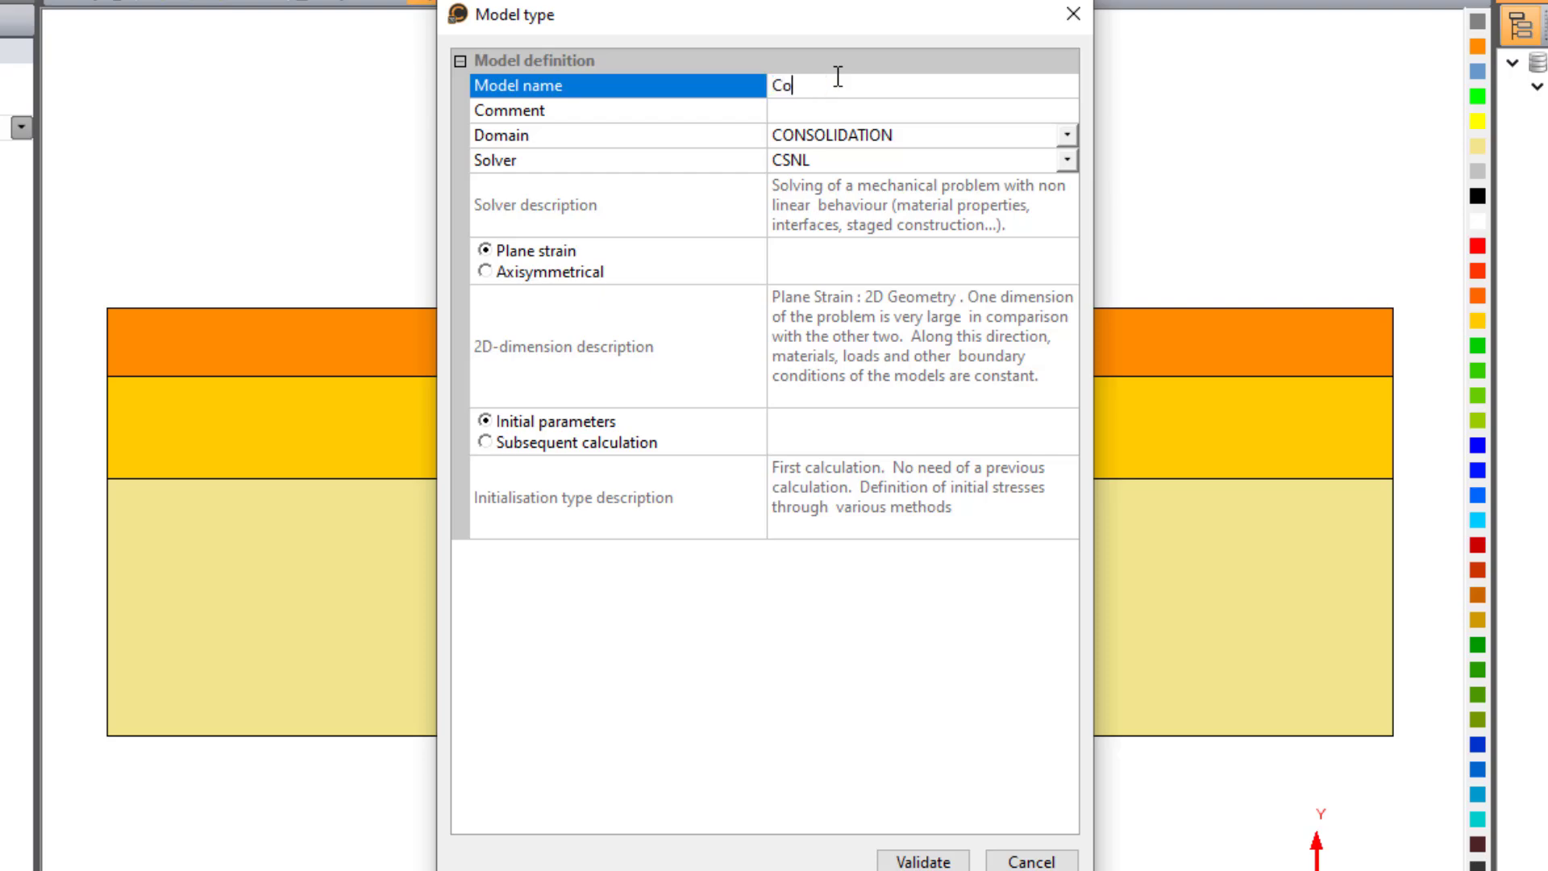
{"action": "type", "text": "nsolidation"}
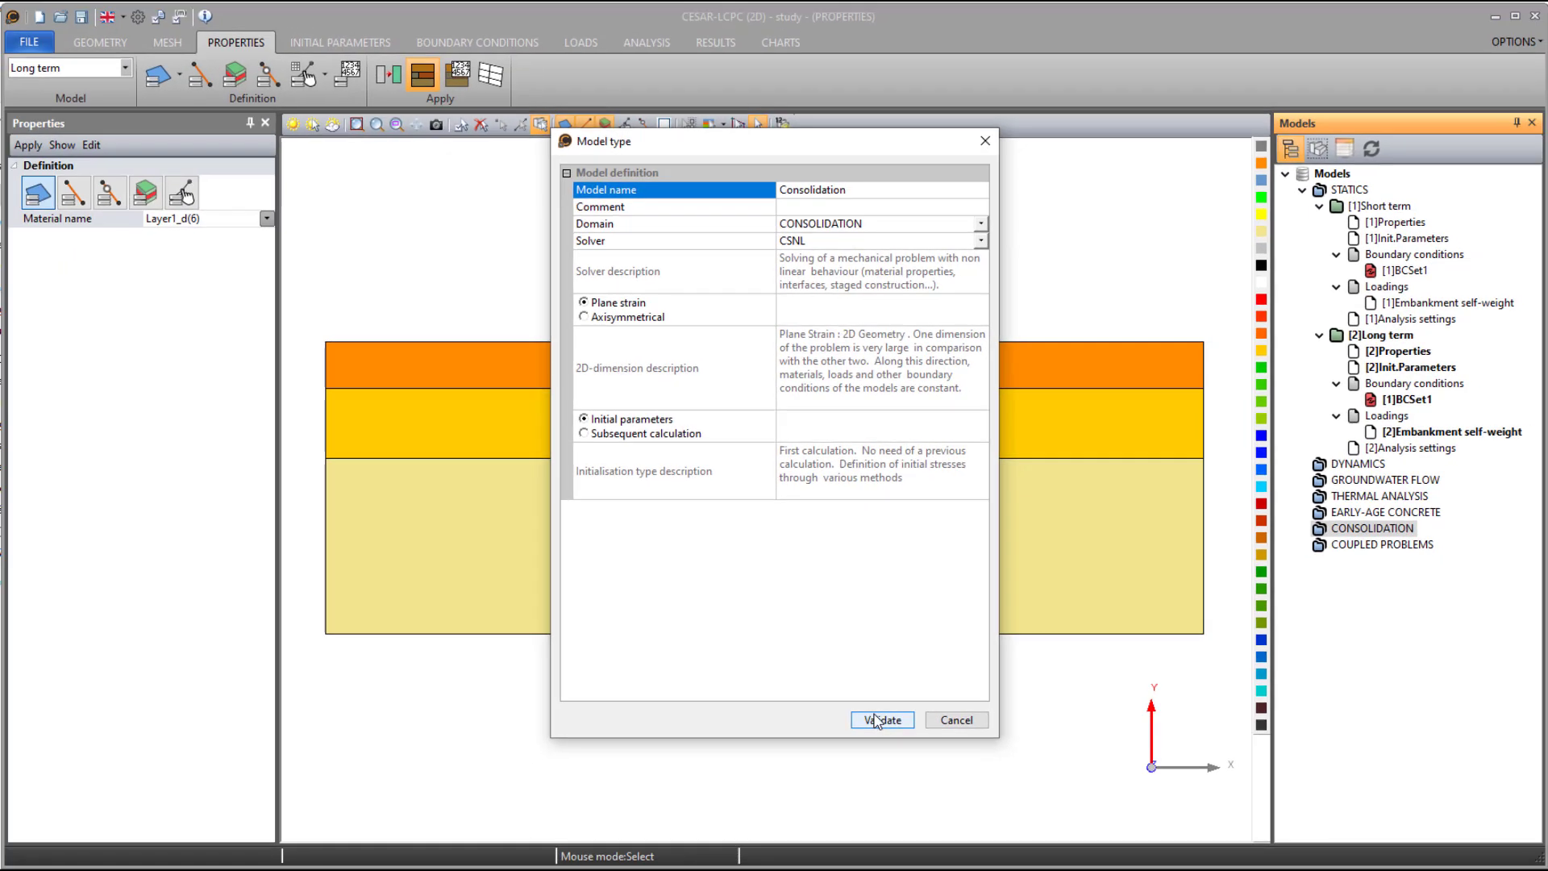
{"action": "left_click", "coordinate": [922, 861]}
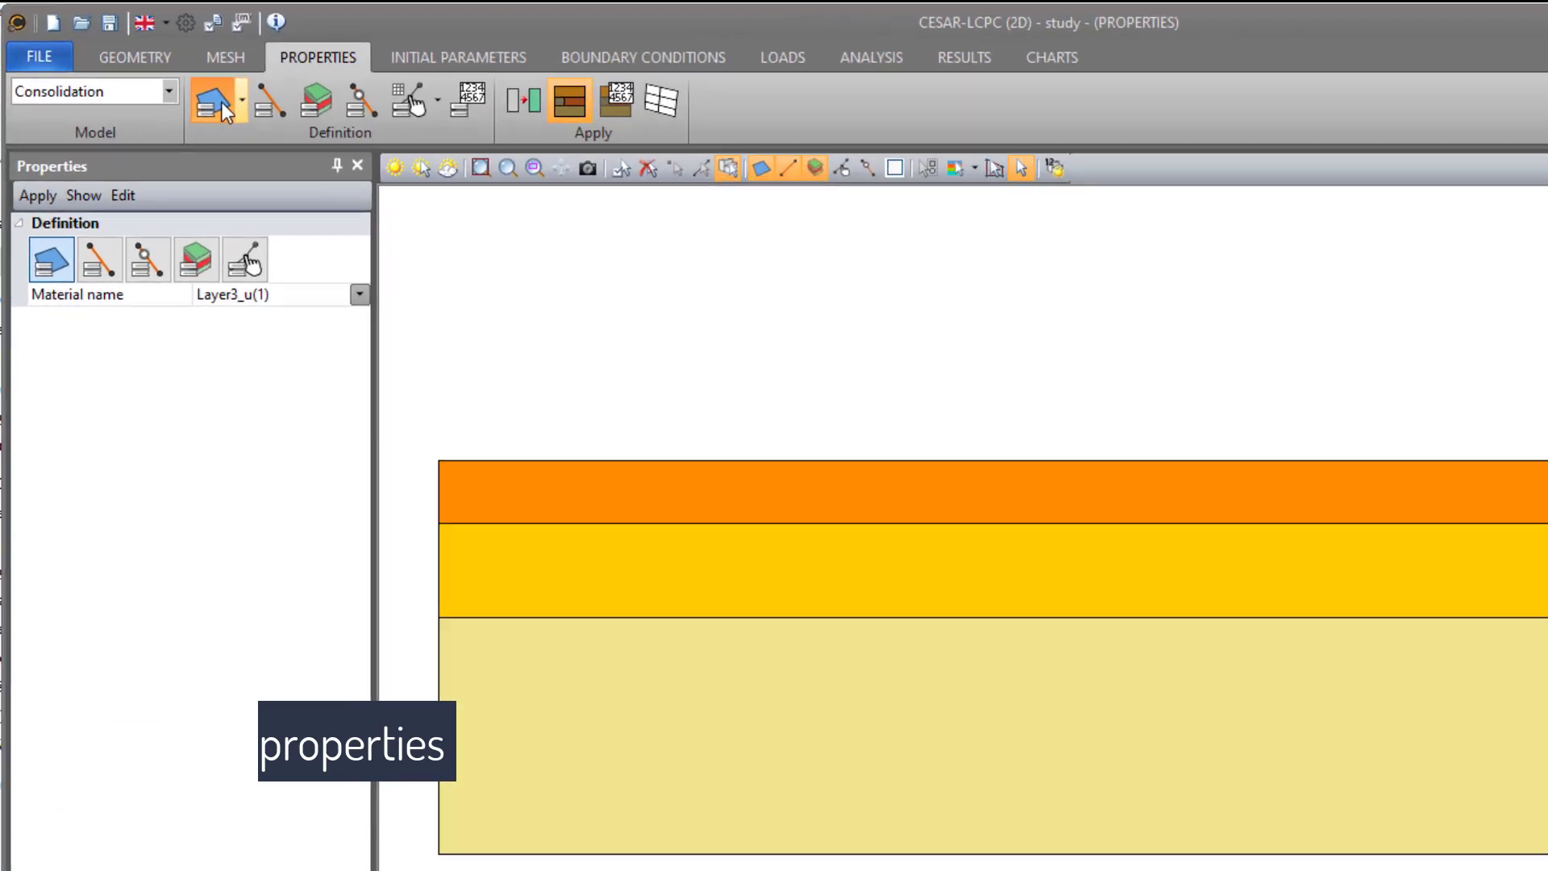
- Create a new surface properties set named "Layer3_cd" from Layer3_d for the Consolidation model
{"action": "left_click", "coordinate": [221, 103]}
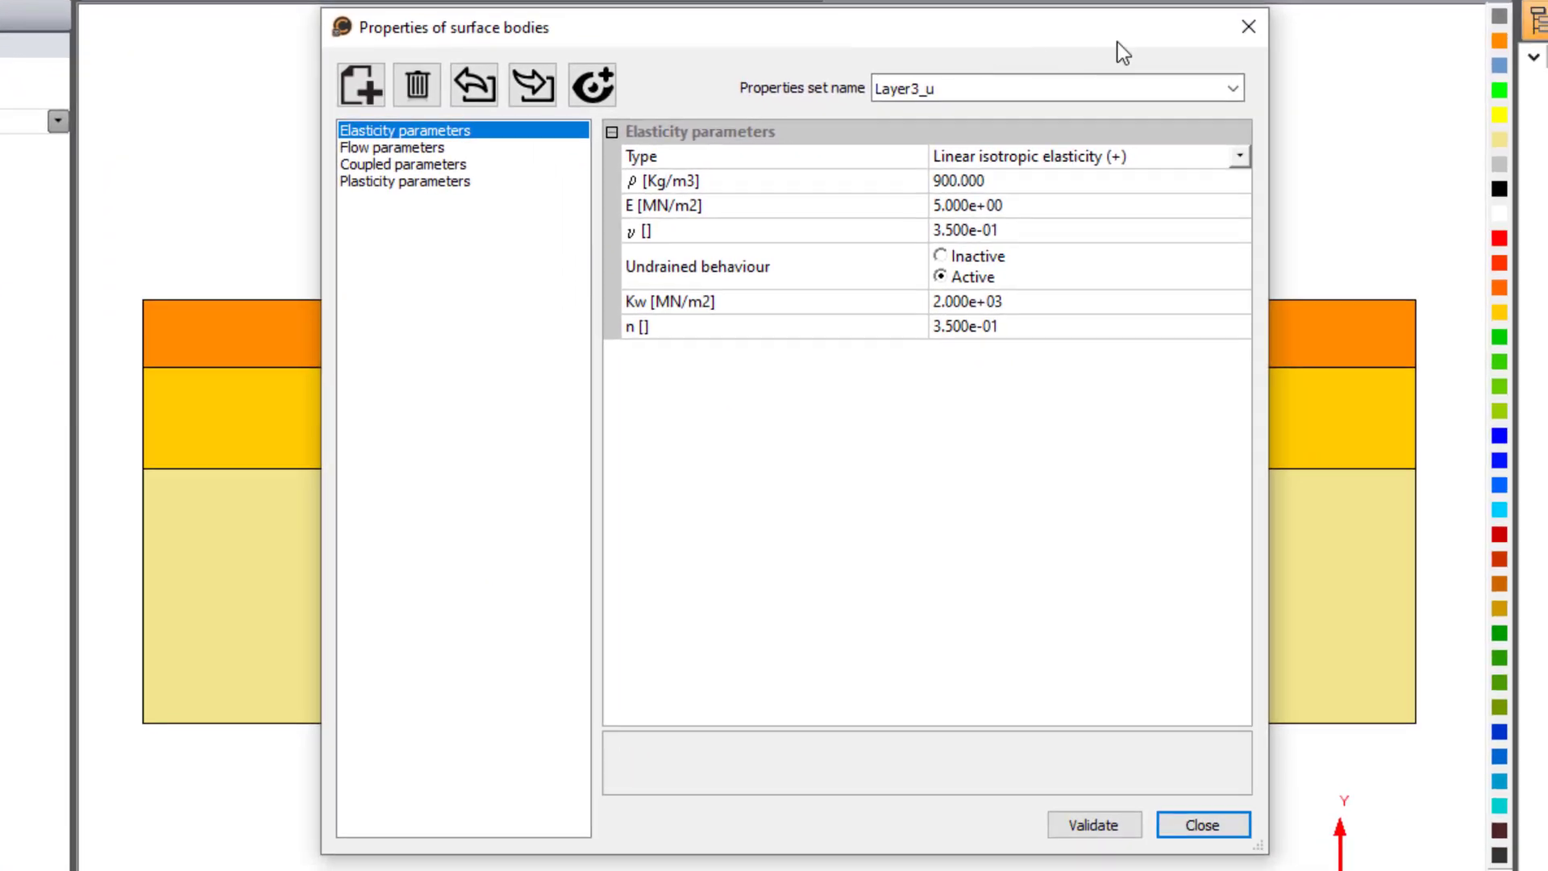
{"action": "left_click", "coordinate": [1232, 88]}
{"action": "left_click", "coordinate": [1034, 181]}
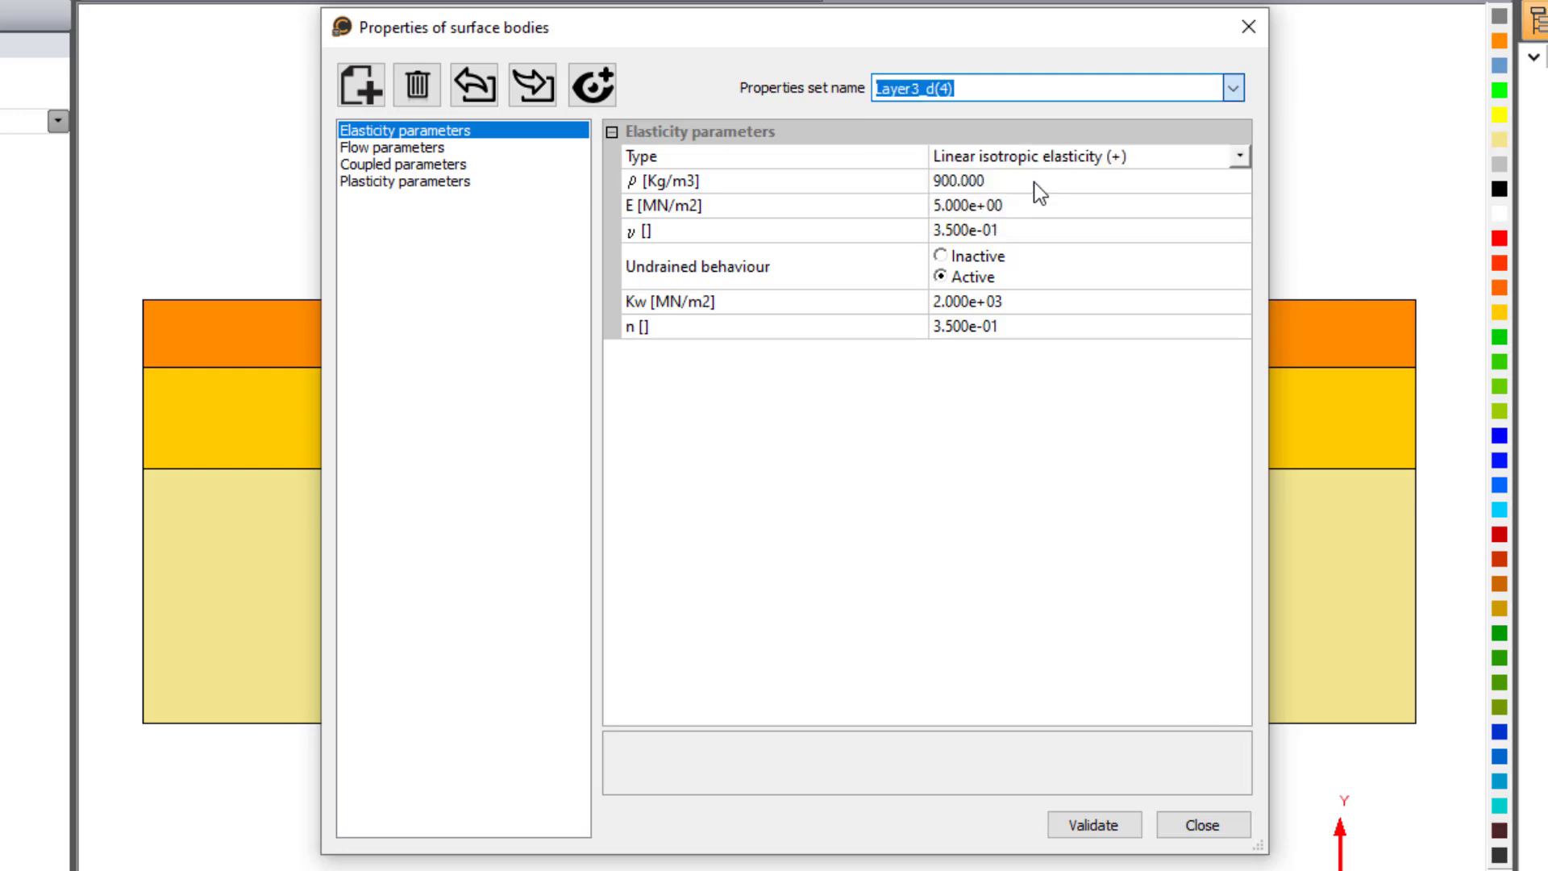
{"action": "left_click", "coordinate": [1034, 182]}
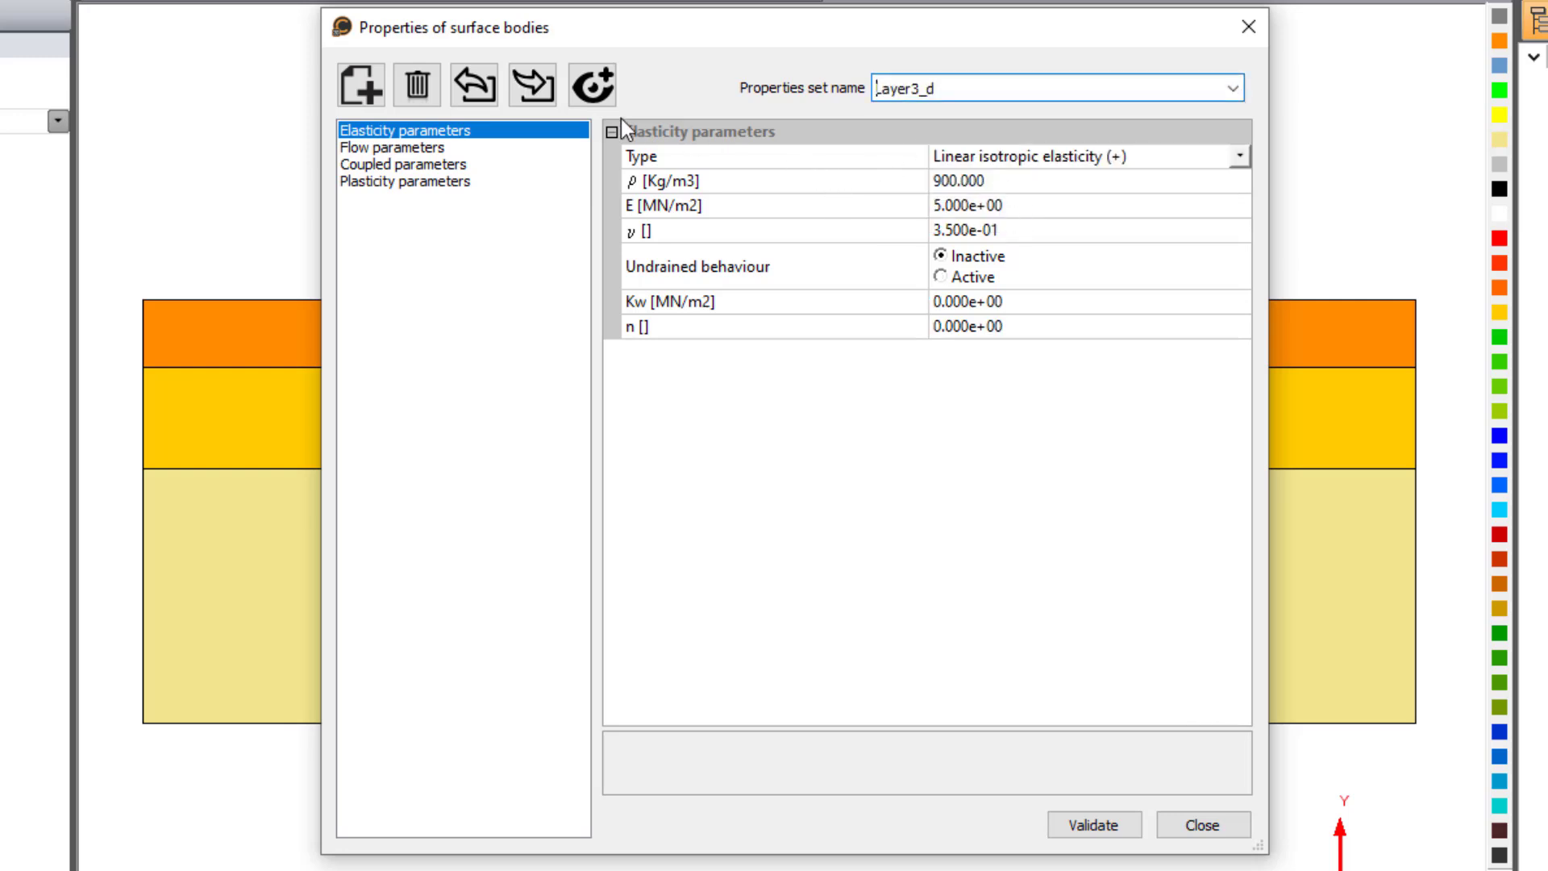
{"action": "left_click", "coordinate": [360, 85]}
{"action": "double_click", "coordinate": [946, 87]}
{"action": "type", "text": "Layer"}
{"action": "left_click", "coordinate": [1094, 825]}
- Set Layer3_cd's flow permeabilities to Kxs 1.2e-07 m/sec and Kys 1.2e-08 m/sec
{"action": "left_click", "coordinate": [391, 147]}
{"action": "left_click", "coordinate": [895, 179]}
{"action": "type", "text": "1.200e-07"}
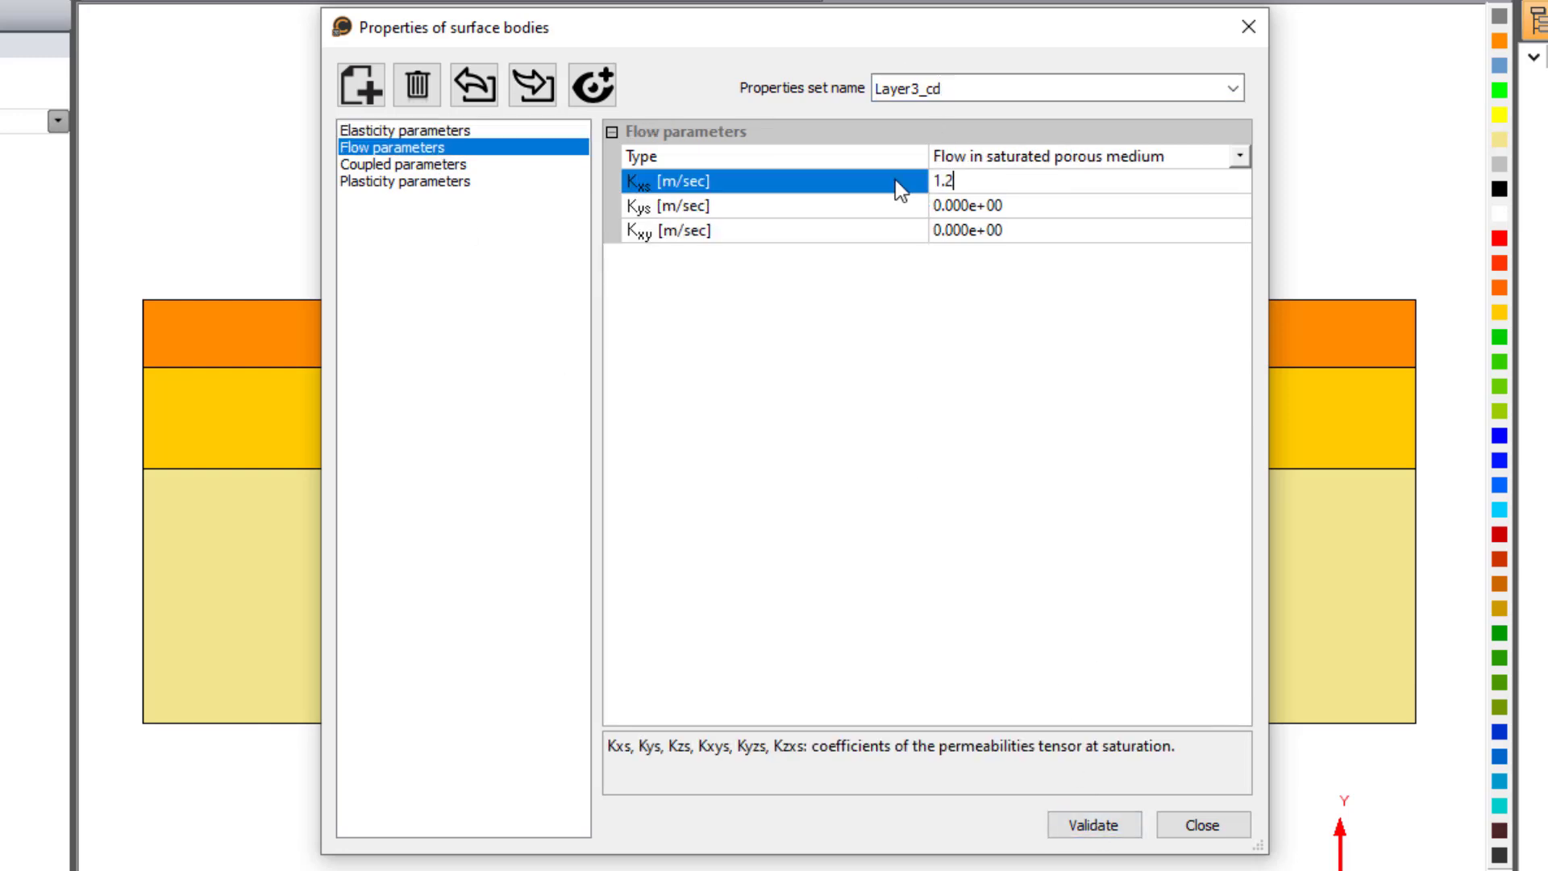
{"action": "key", "text": "Return"}
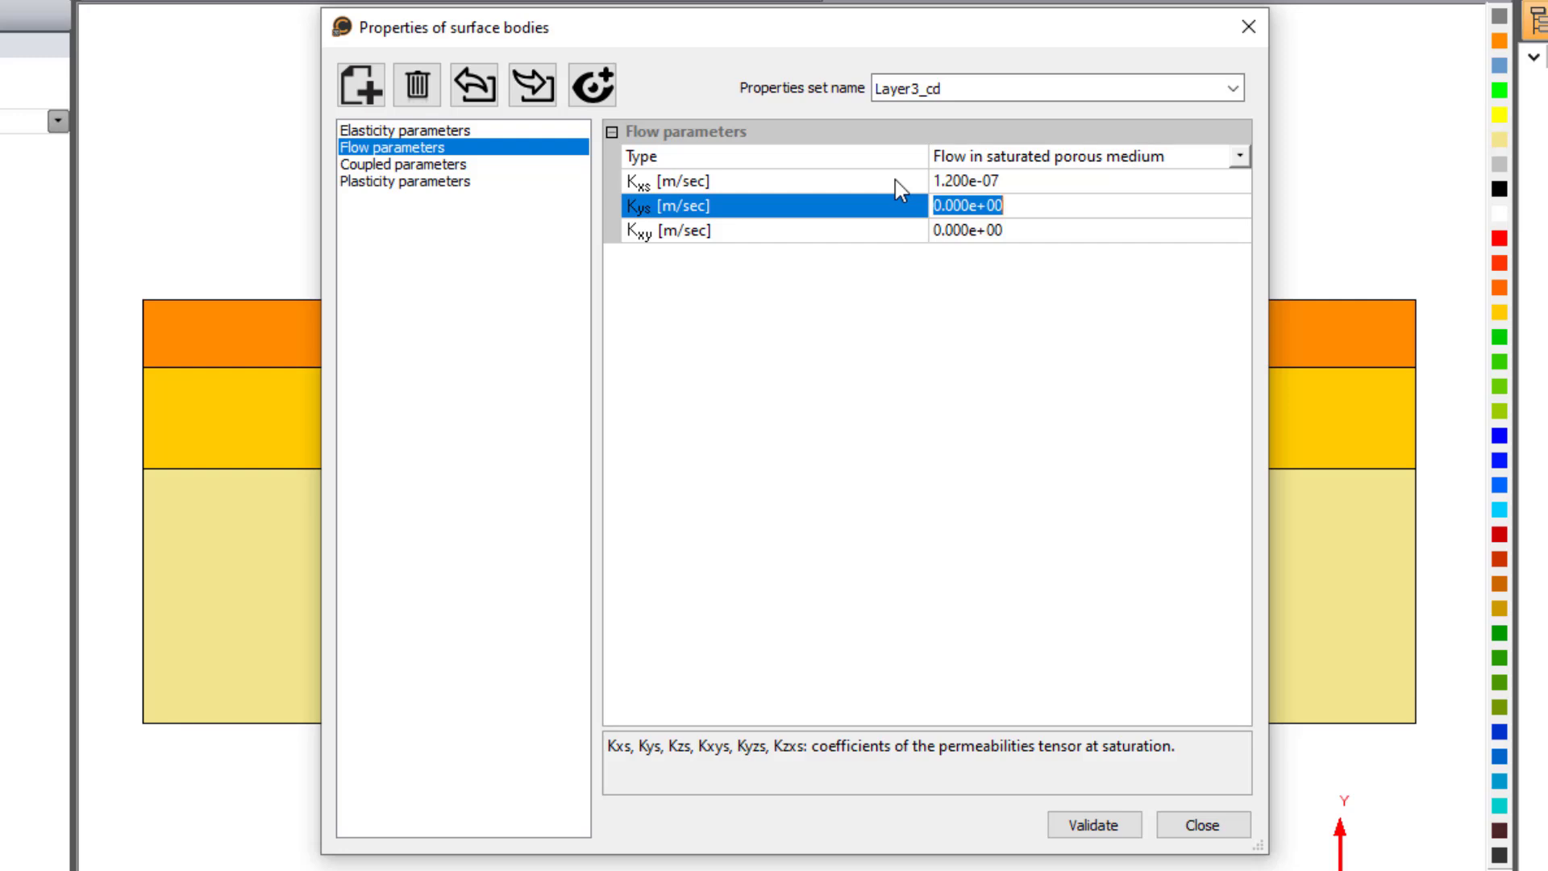
{"action": "type", "text": "1.2e-08"}
- Set Layer3_cd's coupled parameters to γw 0.010 MN/m3, n 0.35 and Cw 5e-10, check its plasticity parameters and validate the set
{"action": "left_click", "coordinate": [474, 162]}
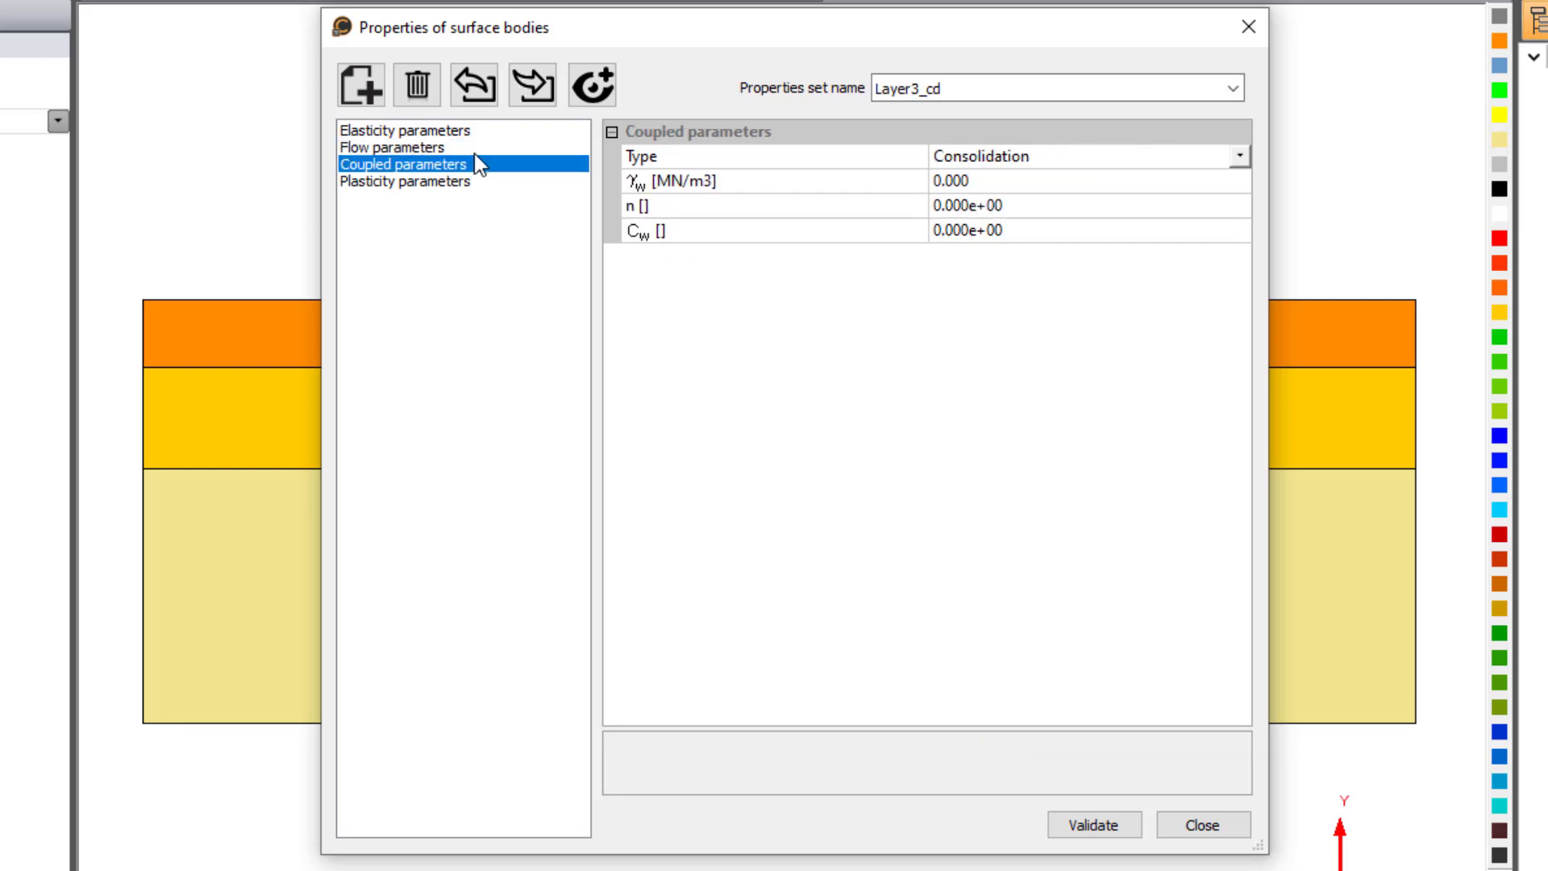
{"action": "left_click", "coordinate": [1012, 180]}
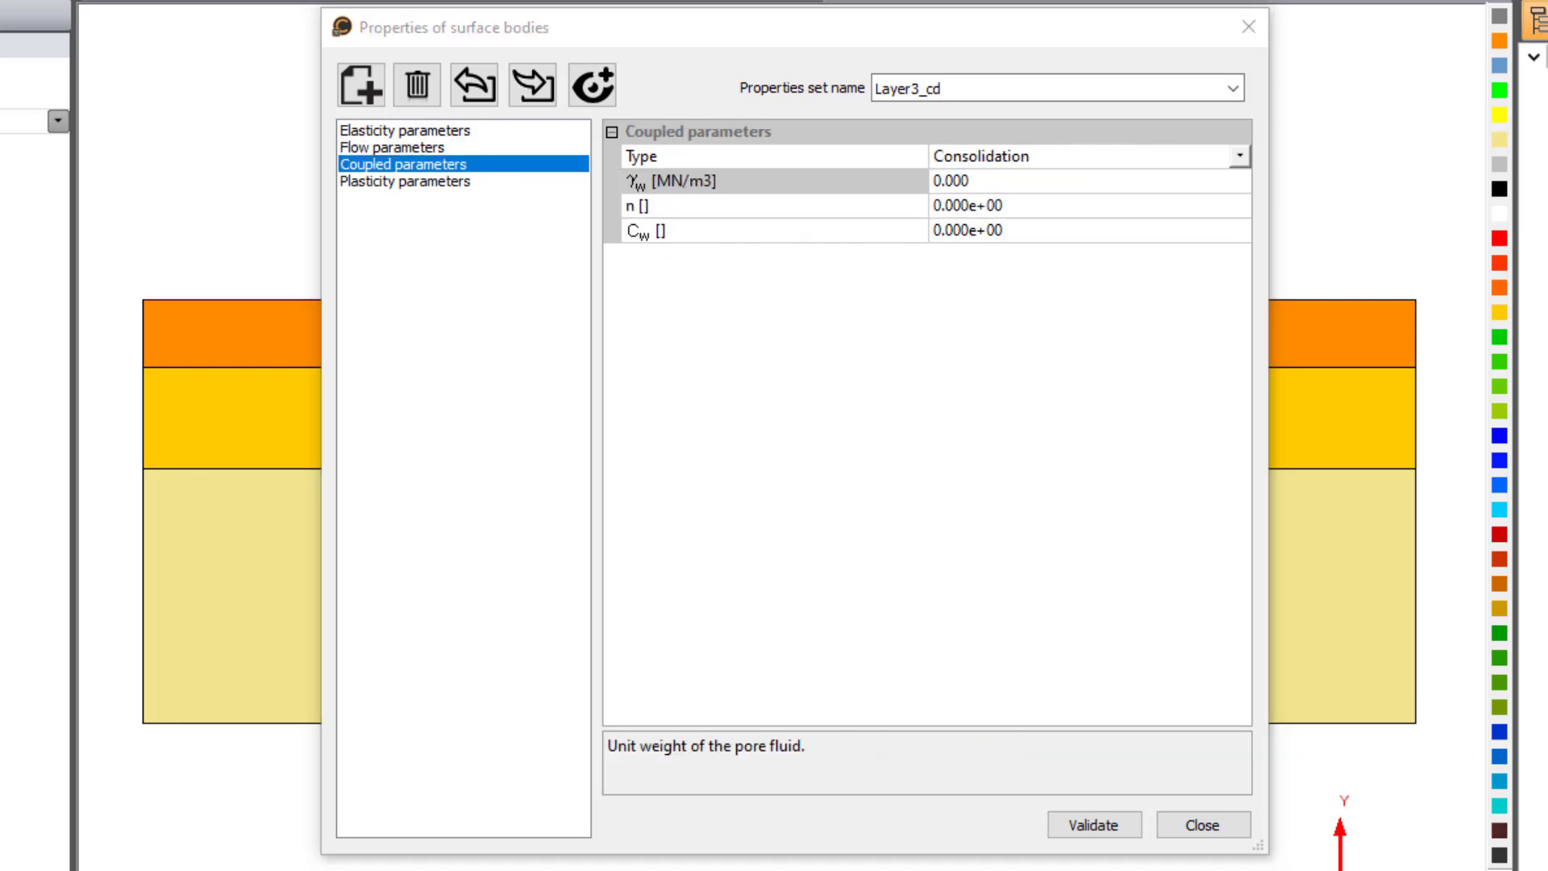
{"action": "type", "text": "0.010"}
{"action": "key", "text": "Tab"}
{"action": "type", "text": "0.3"}
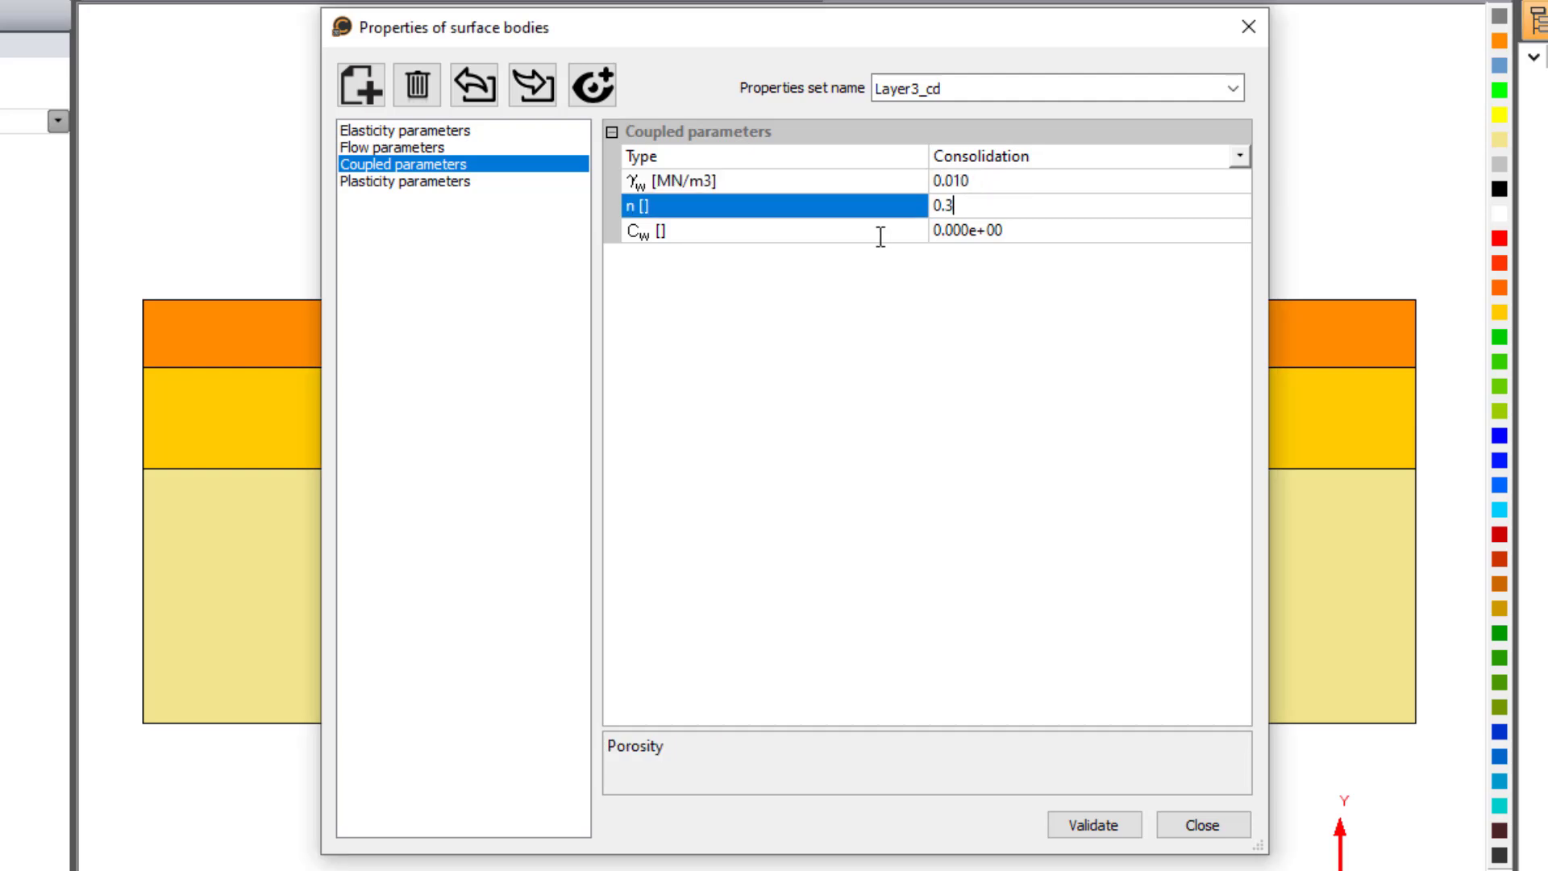
{"action": "type", "text": "5"}
{"action": "key", "text": "Tab"}
{"action": "type", "text": "5"}
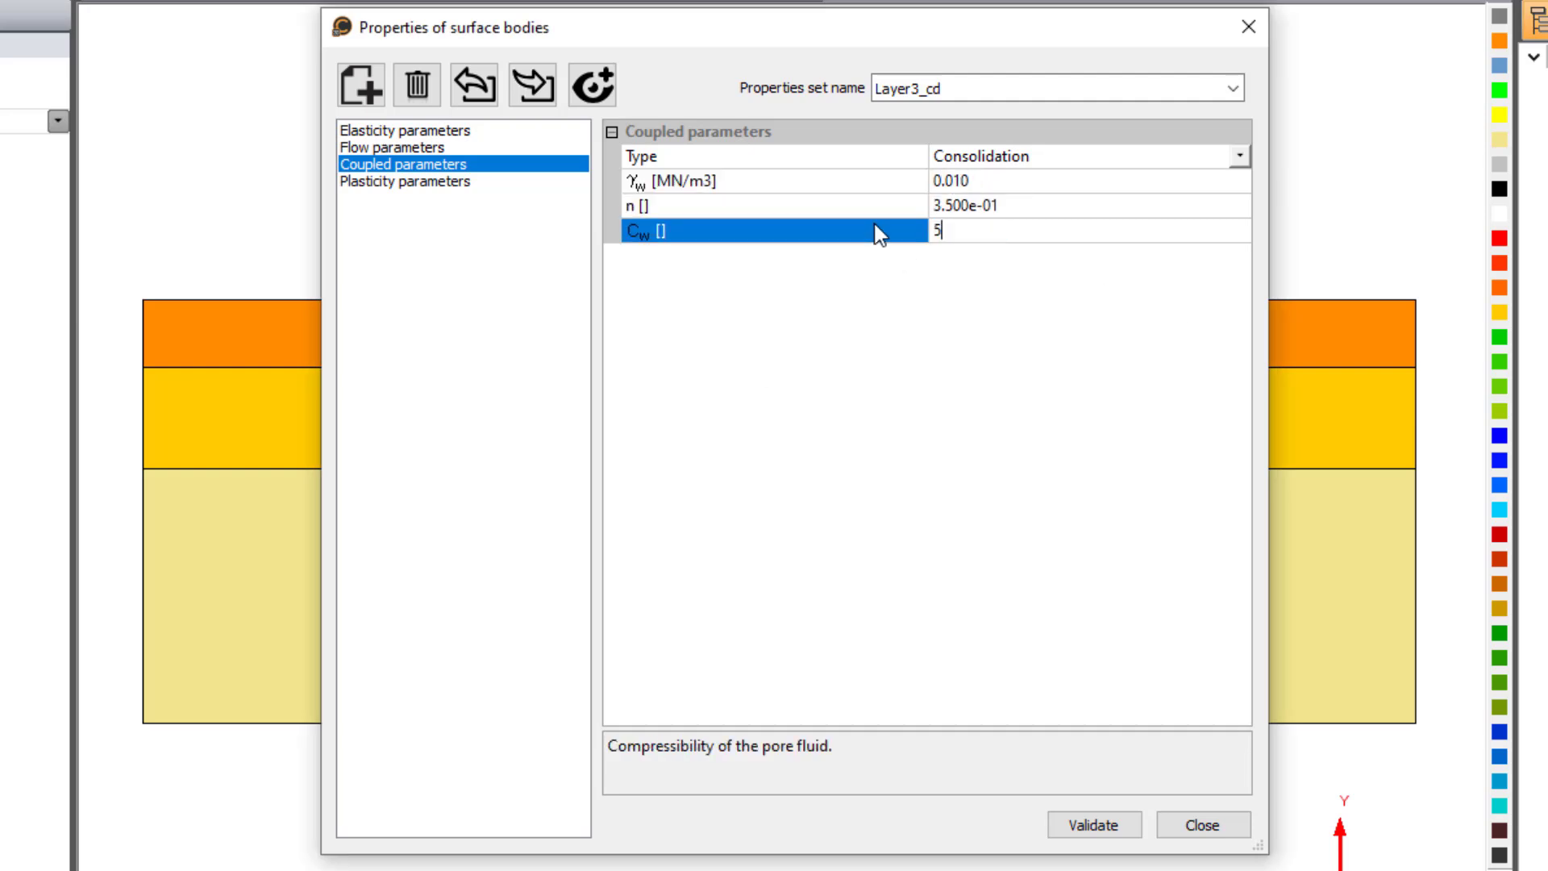
{"action": "type", "text": ".000e-10"}
{"action": "key", "text": "Return"}
{"action": "left_click", "coordinate": [446, 179]}
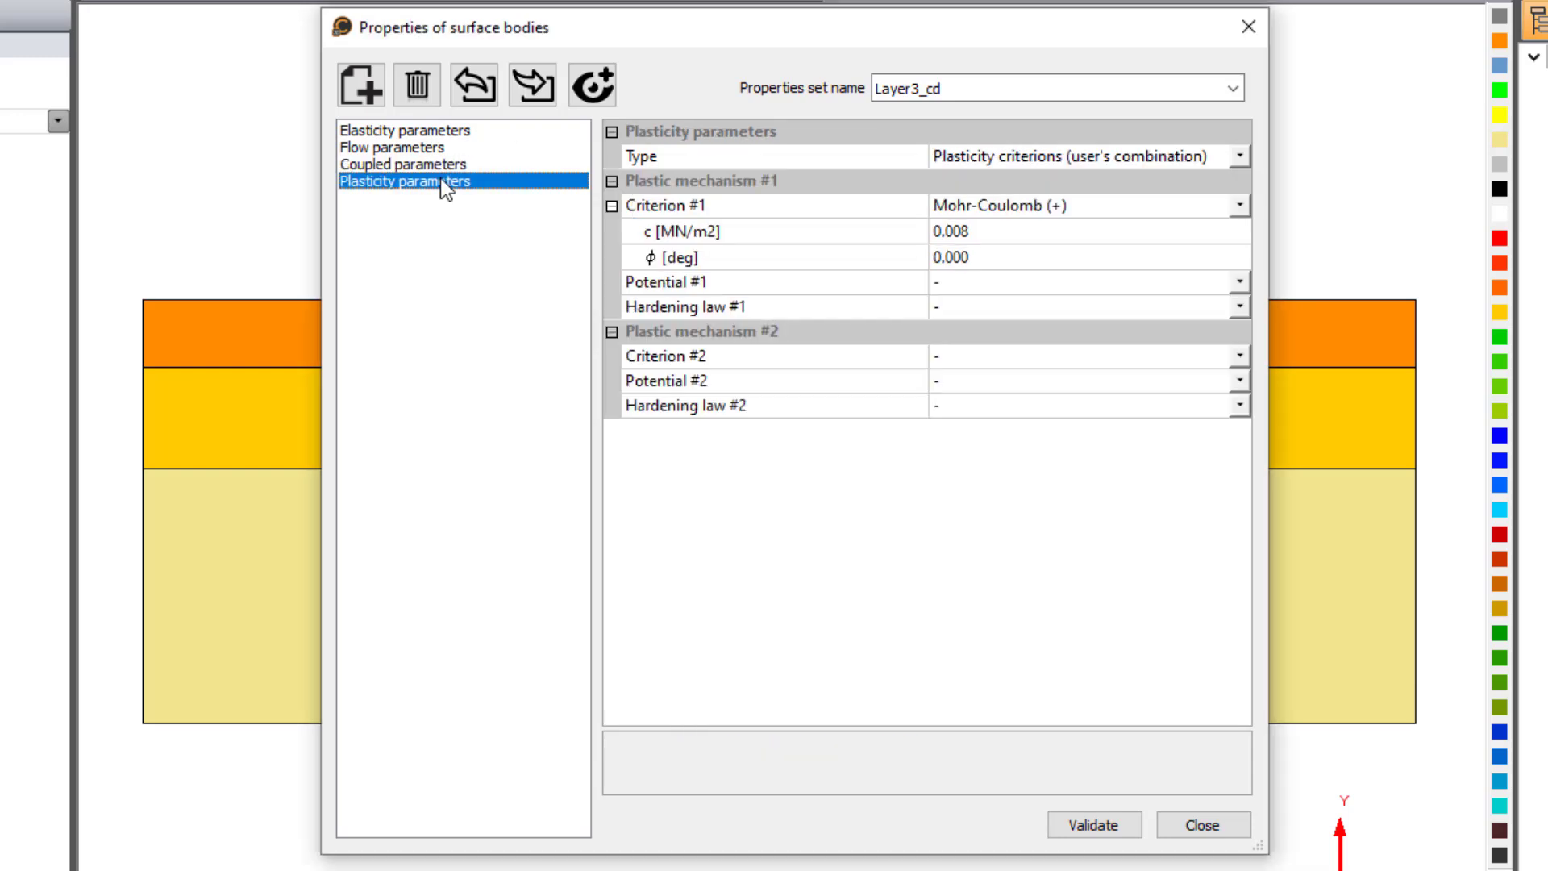
{"action": "left_click", "coordinate": [1085, 825]}
- Create a new surface properties set named "Layer2_cd" from Layer2_d
{"action": "left_click", "coordinate": [1198, 95]}
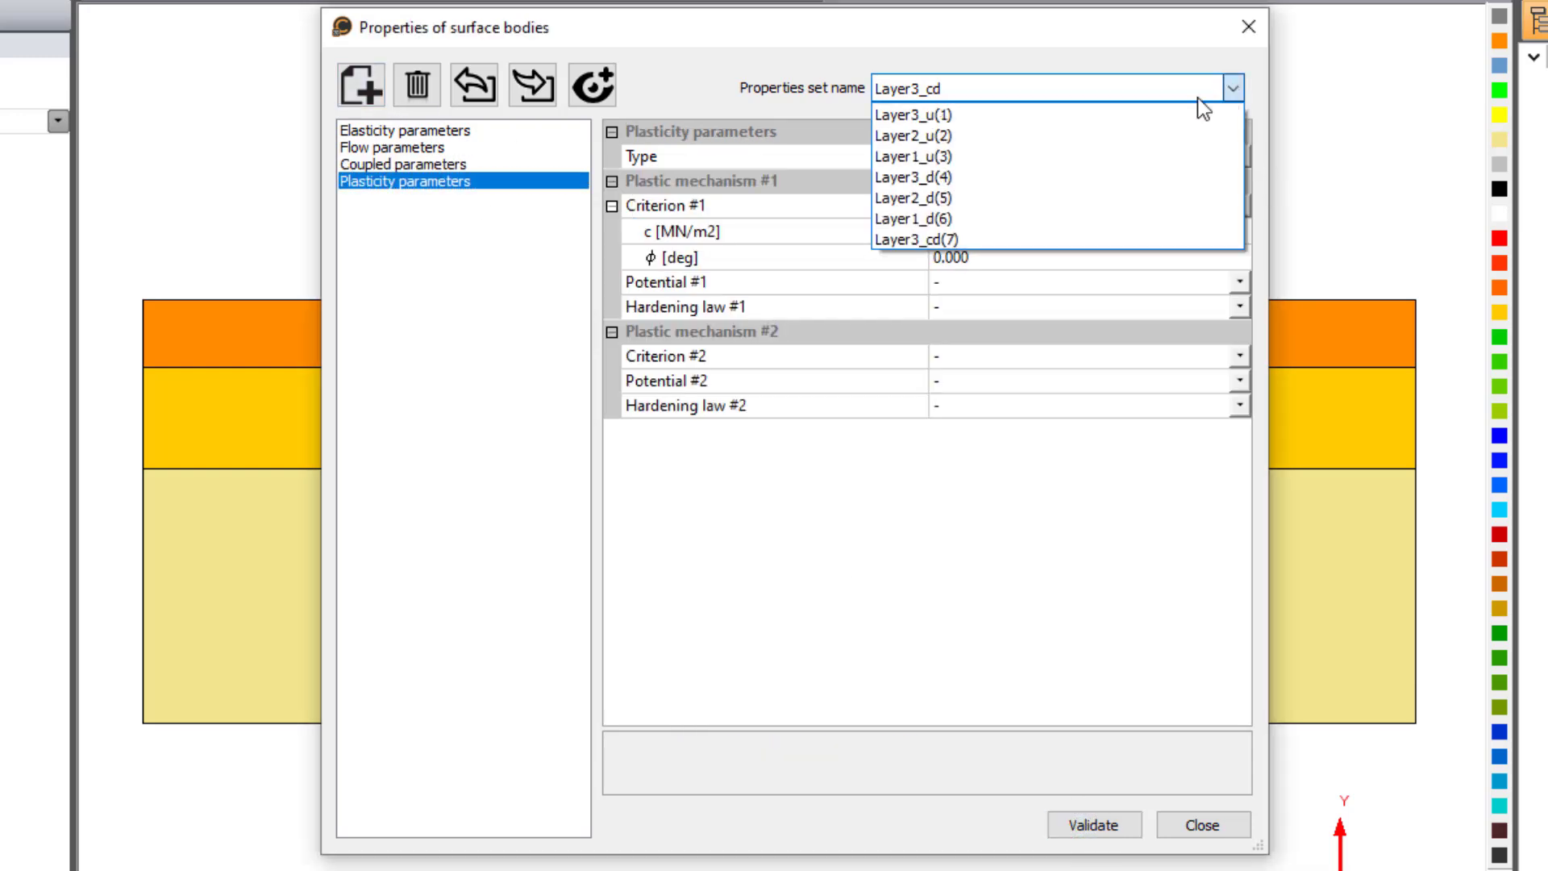
{"action": "left_click", "coordinate": [961, 201]}
{"action": "left_click", "coordinate": [368, 98]}
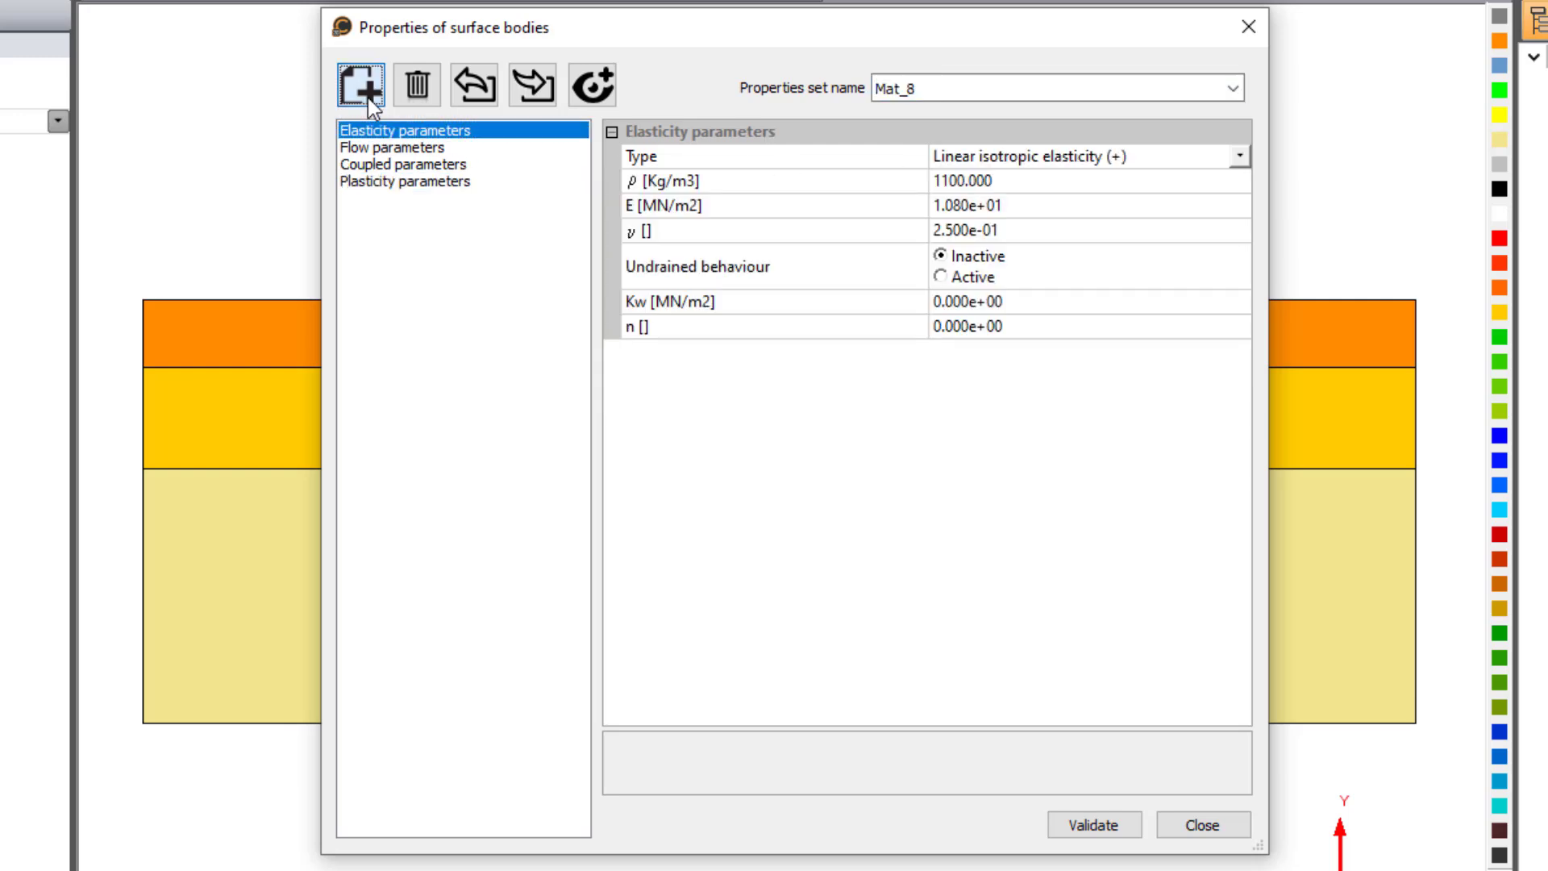
{"action": "double_click", "coordinate": [977, 93]}
{"action": "type", "text": "Layer2_"}
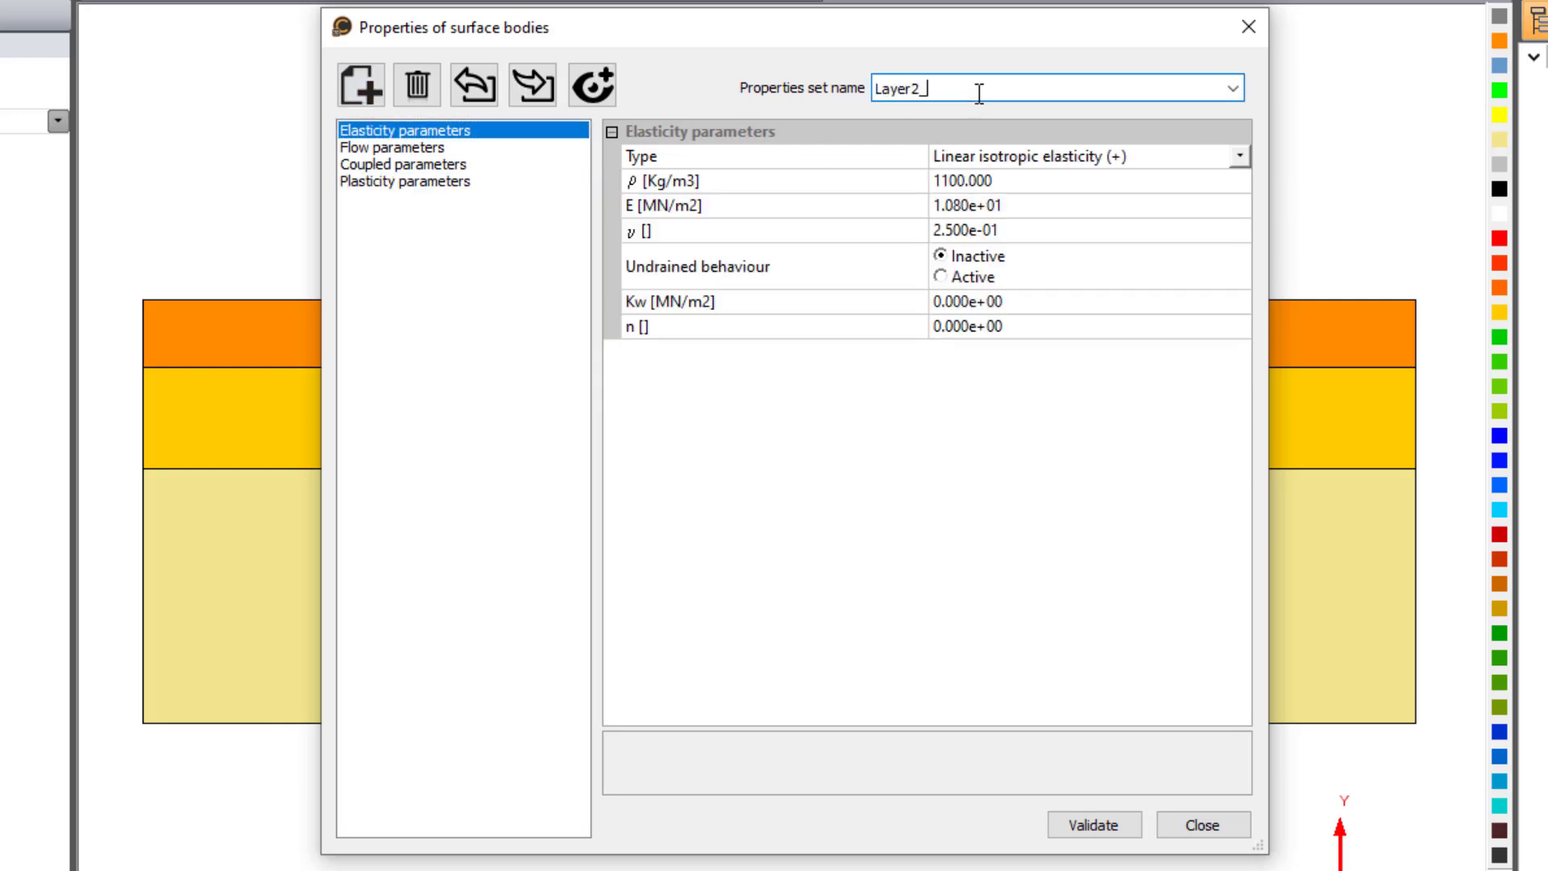
{"action": "type", "text": "cd"}
- Set Layer2_cd's flow permeabilities to Kxs 1e-6 m/sec and Kys 1e-7 m/sec
{"action": "left_click", "coordinate": [445, 150]}
{"action": "left_click", "coordinate": [1015, 182]}
{"action": "type", "text": "1e-6"}
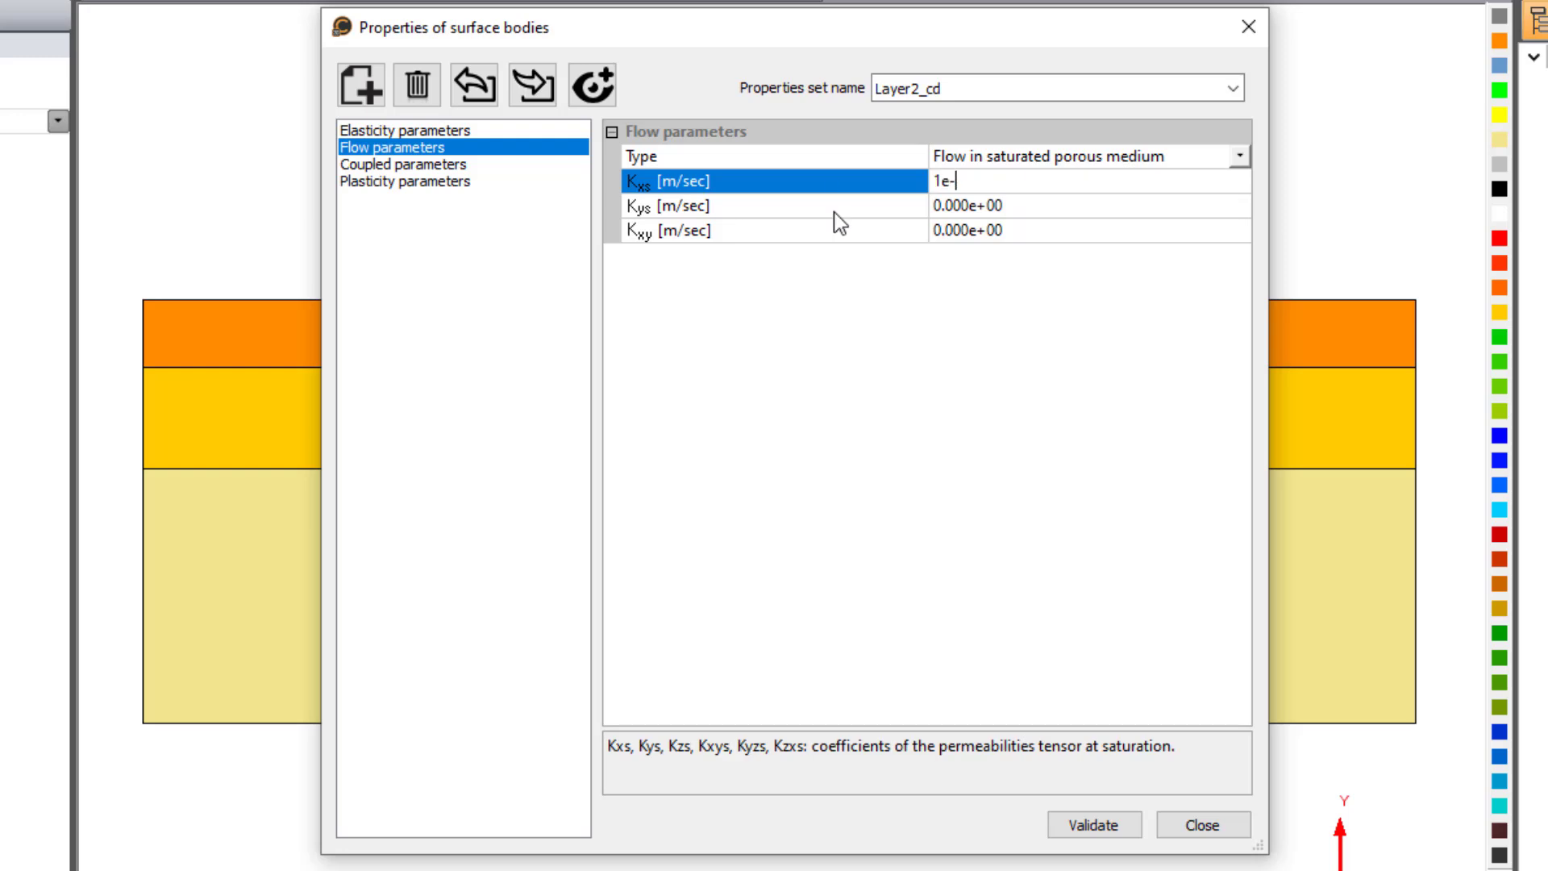
{"action": "key", "text": "Tab"}
{"action": "type", "text": "1e-7"}
{"action": "key", "text": "Tab"}
- Set Layer2_cd's coupled parameters to γw 0.010 MN/m3, n 0.4 and Cw 5e-10, validate the set and check its plasticity parameters
{"action": "left_click", "coordinate": [510, 165]}
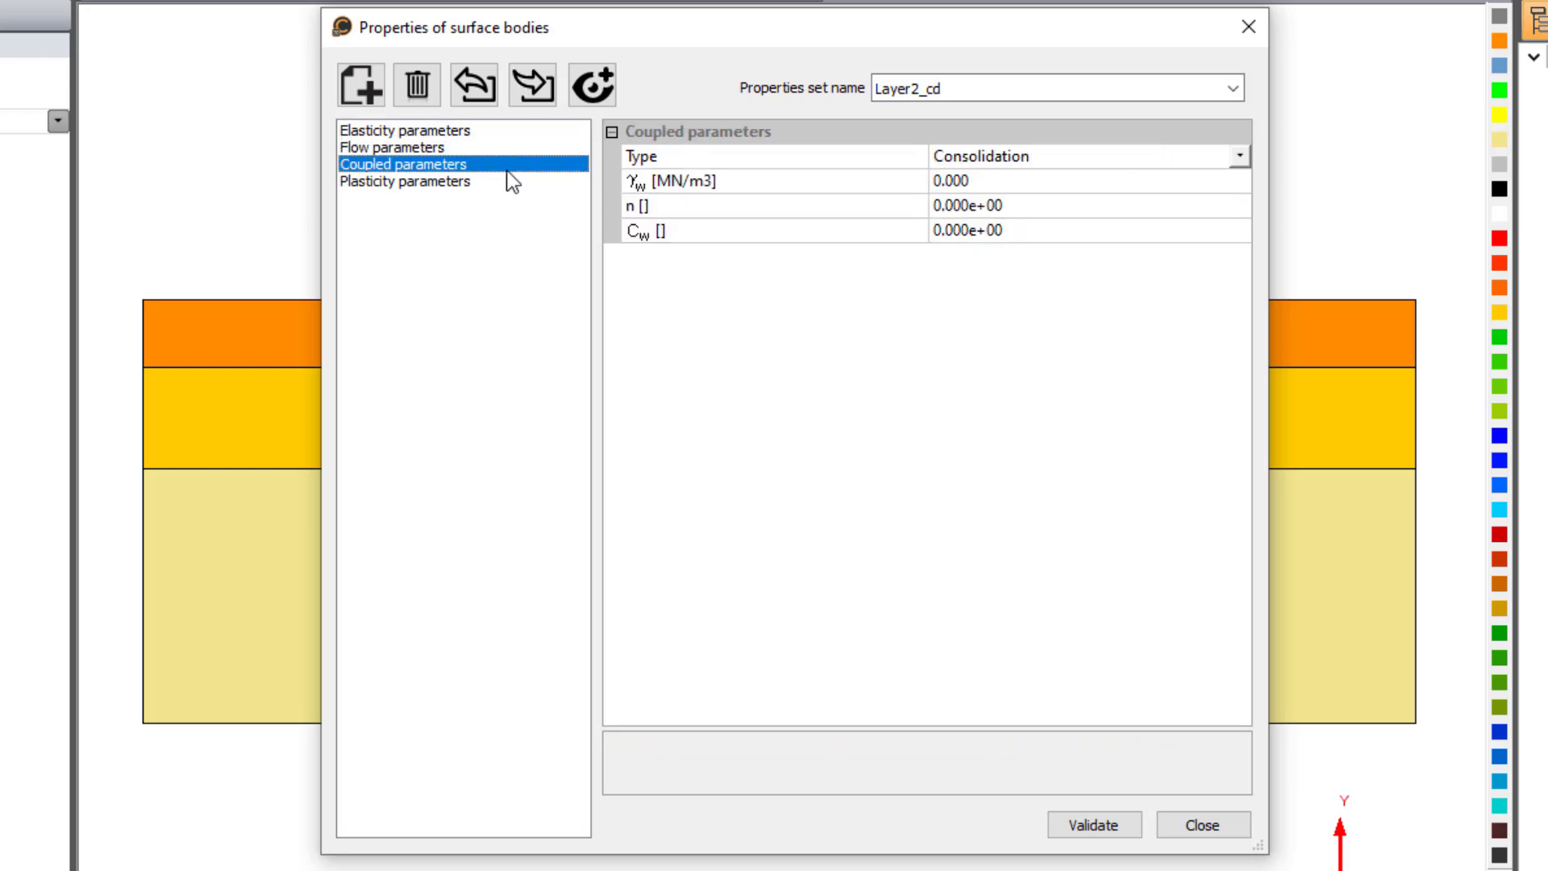
{"action": "left_click", "coordinate": [984, 181]}
{"action": "type", "text": "0.010"}
{"action": "key", "text": "Tab"}
{"action": "type", "text": "0.4"}
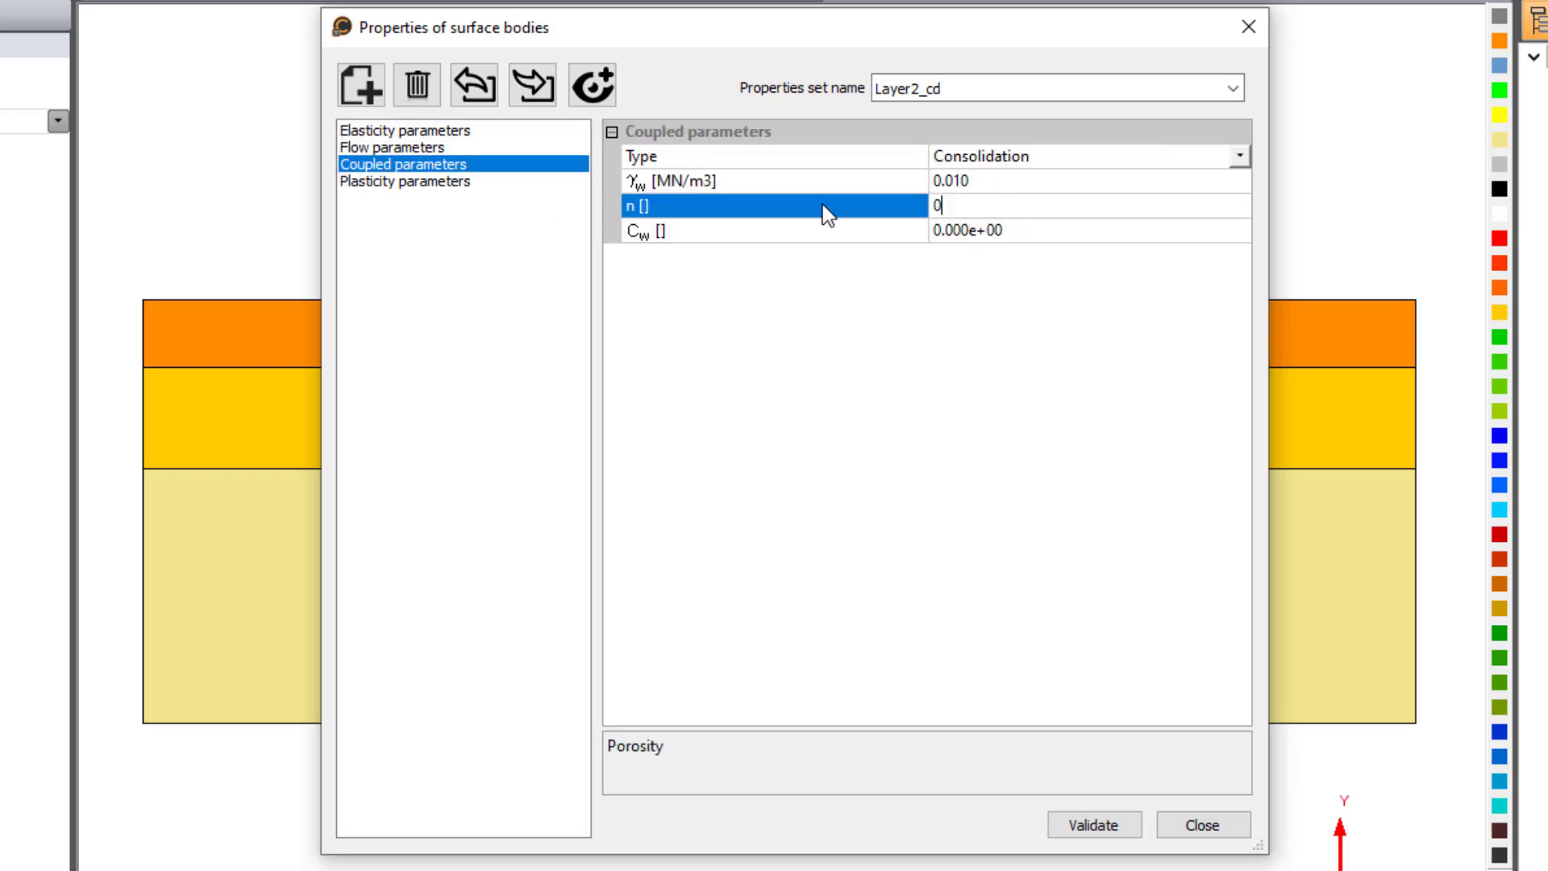
{"action": "key", "text": "Tab"}
{"action": "type", "text": "5e-10"}
{"action": "left_click", "coordinate": [1092, 824]}
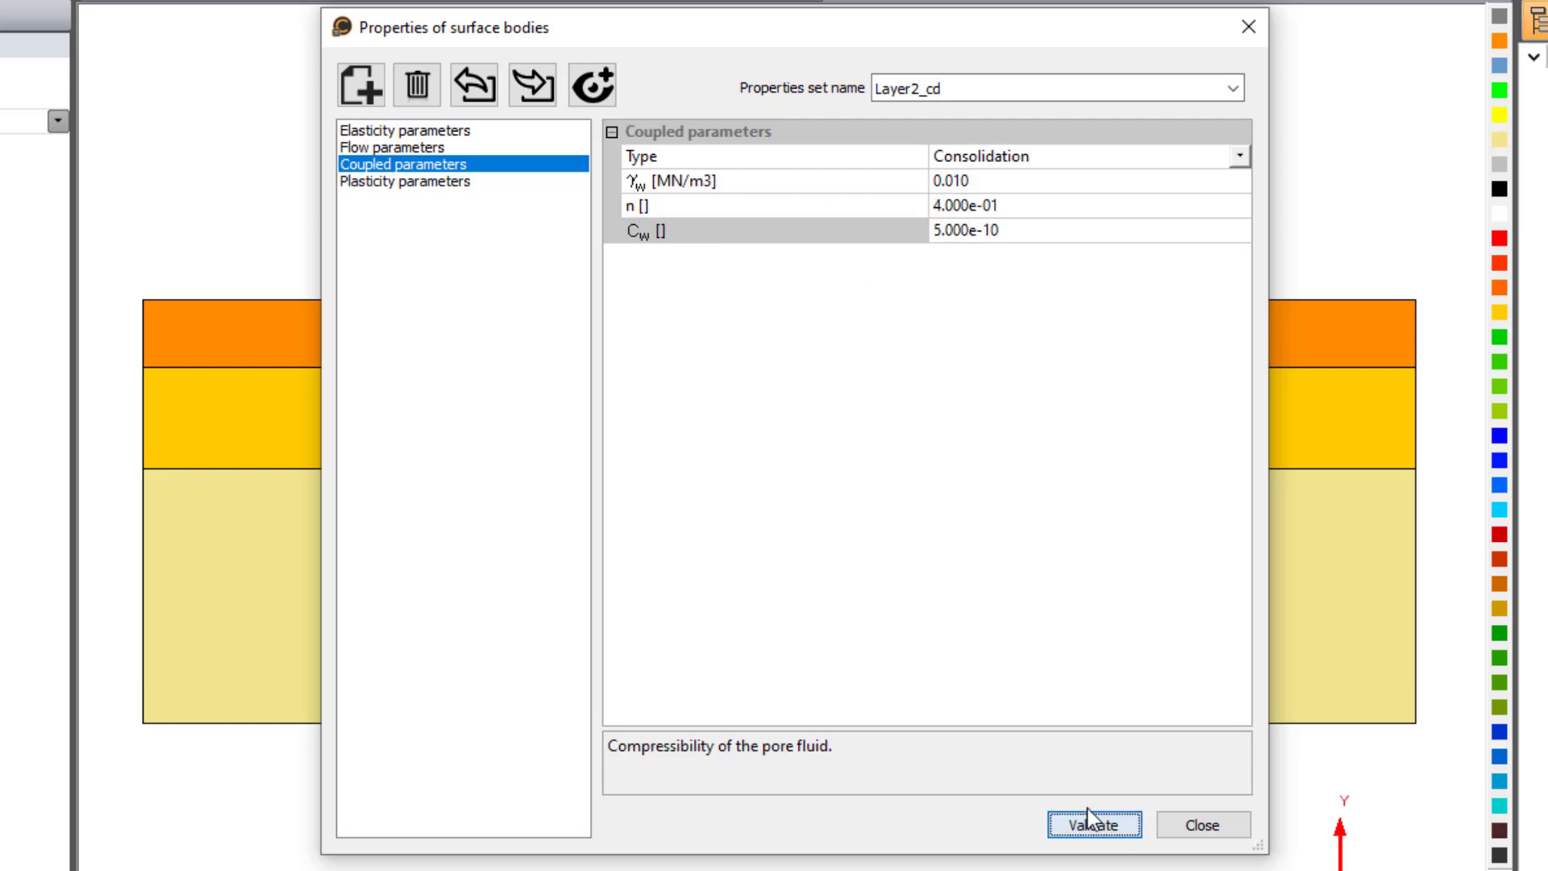
{"action": "left_click", "coordinate": [516, 181]}
- Create a new surface properties set named "Layer1_cd" from Layer1_d and check its elasticity parameters
{"action": "left_click", "coordinate": [1233, 88]}
{"action": "left_click", "coordinate": [961, 219]}
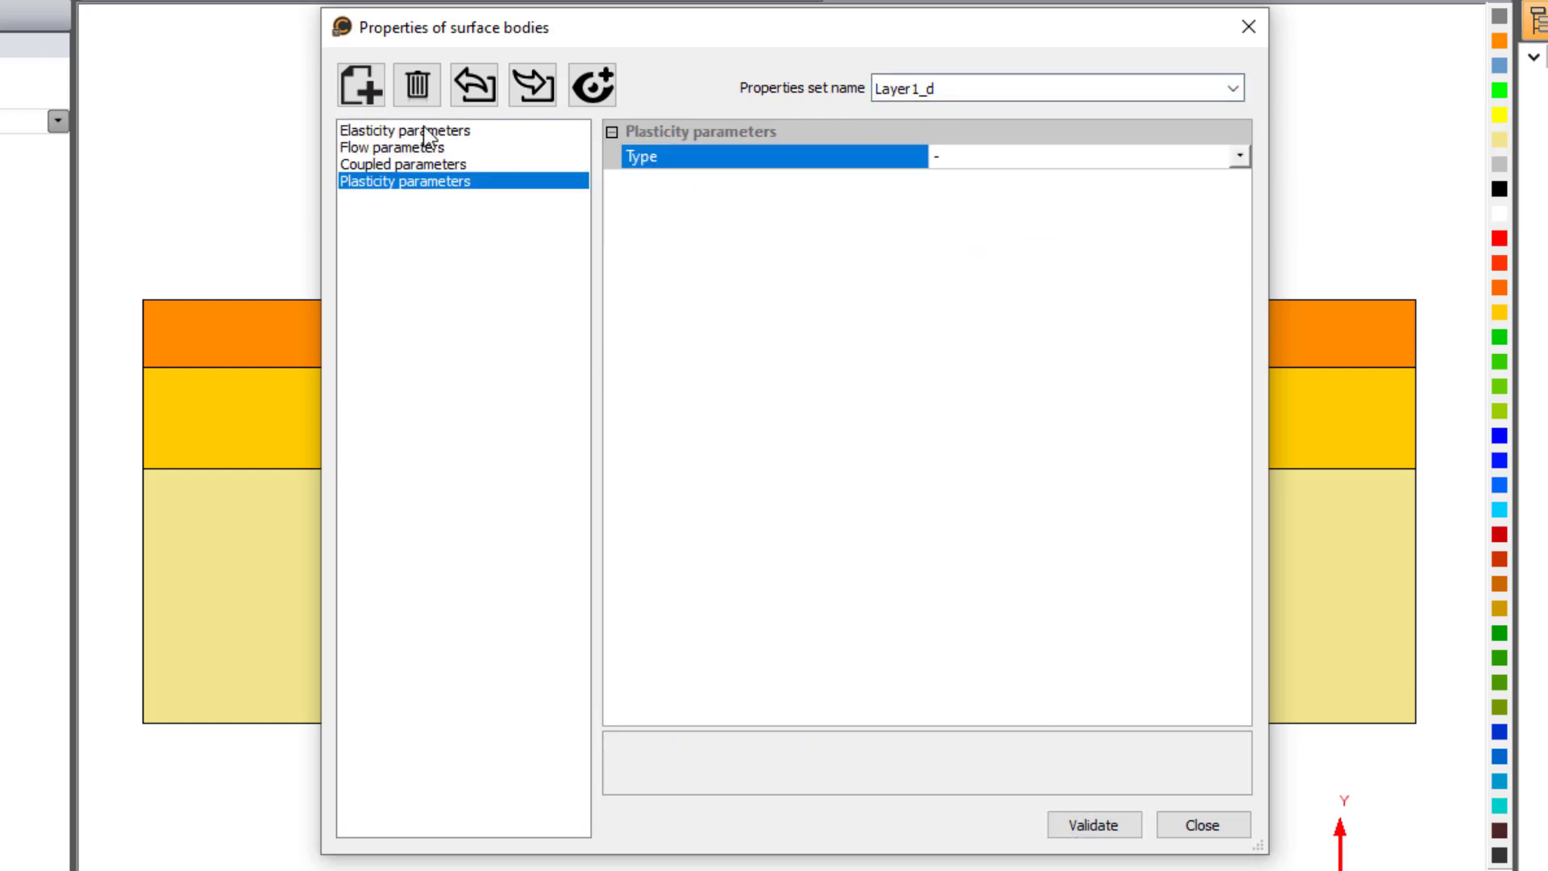
{"action": "left_click", "coordinate": [361, 84]}
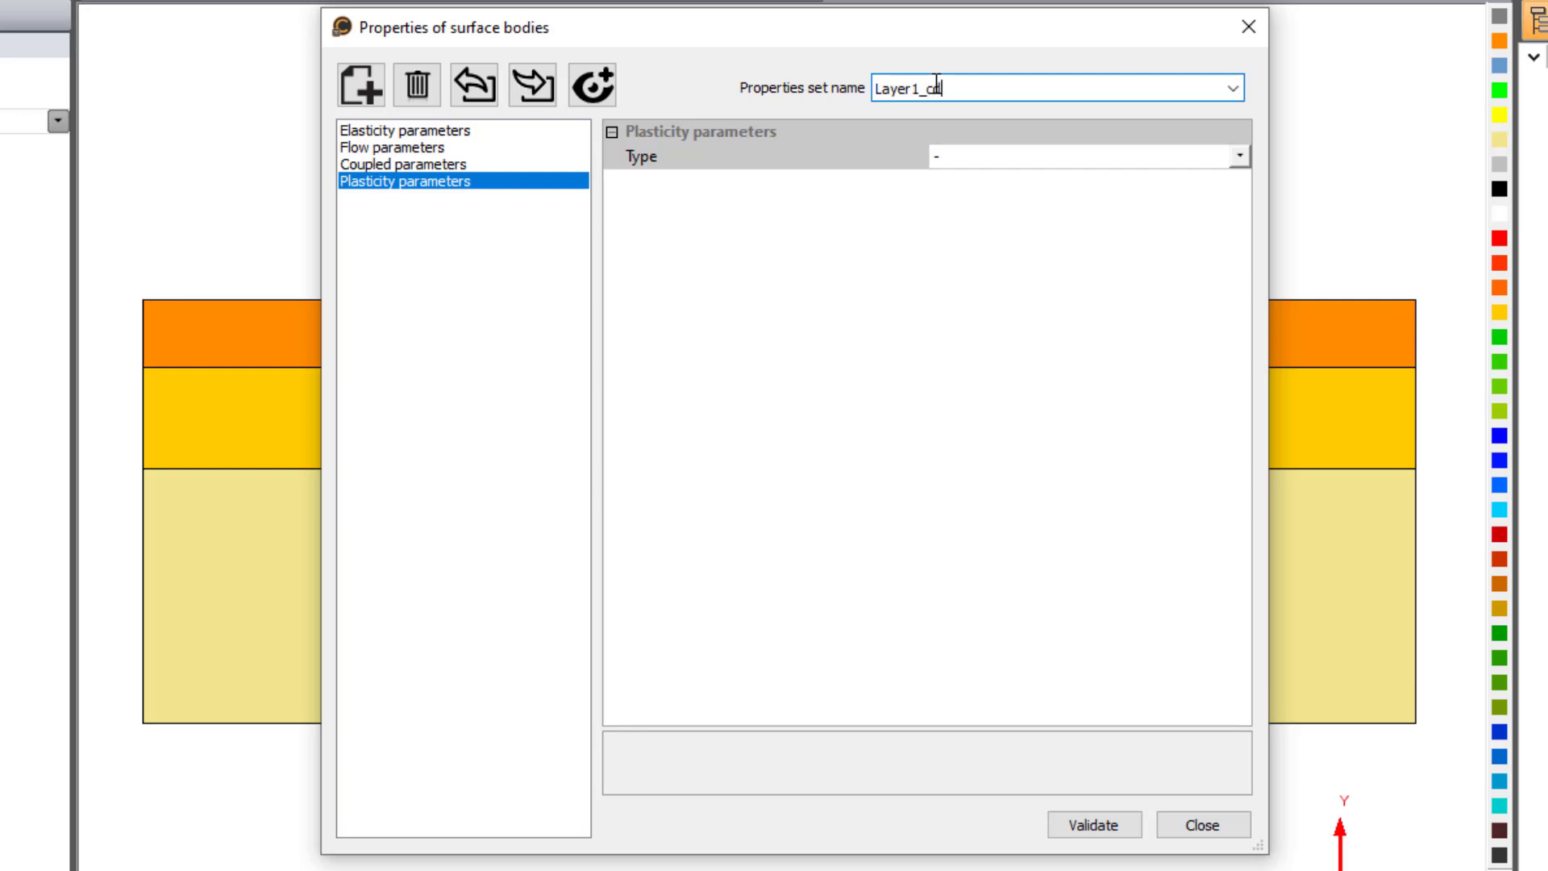
{"action": "left_click", "coordinate": [493, 132]}
- Set Layer1_cd's flow permeabilities Kxs and Kys to 5.8e-6 m/sec
{"action": "left_click", "coordinate": [524, 147]}
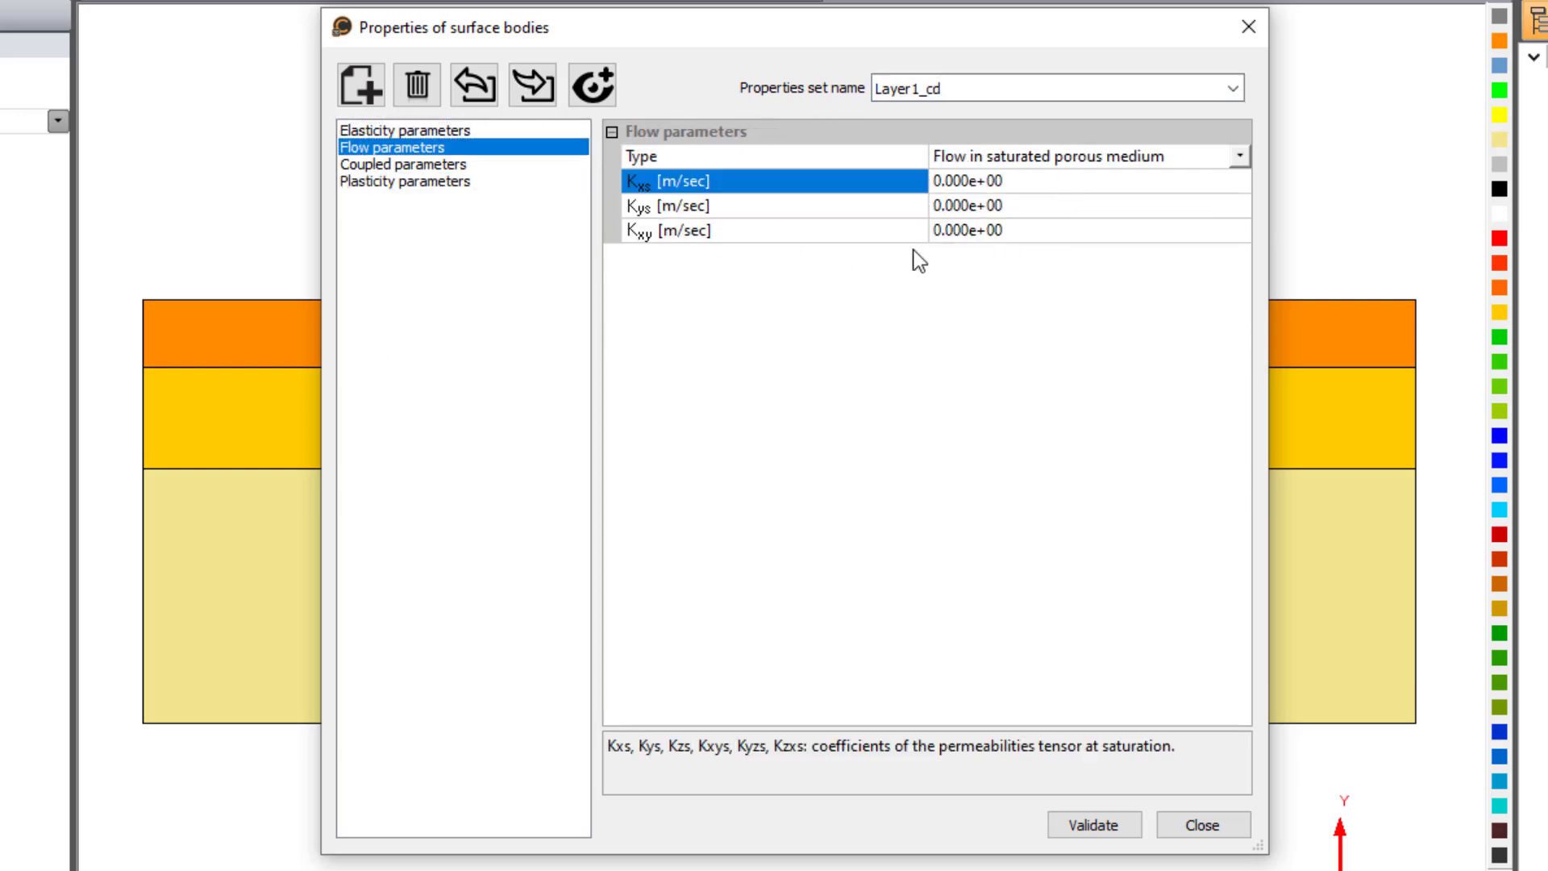
{"action": "left_click", "coordinate": [916, 189]}
{"action": "type", "text": "5.8e-6"}
{"action": "key", "text": "Return"}
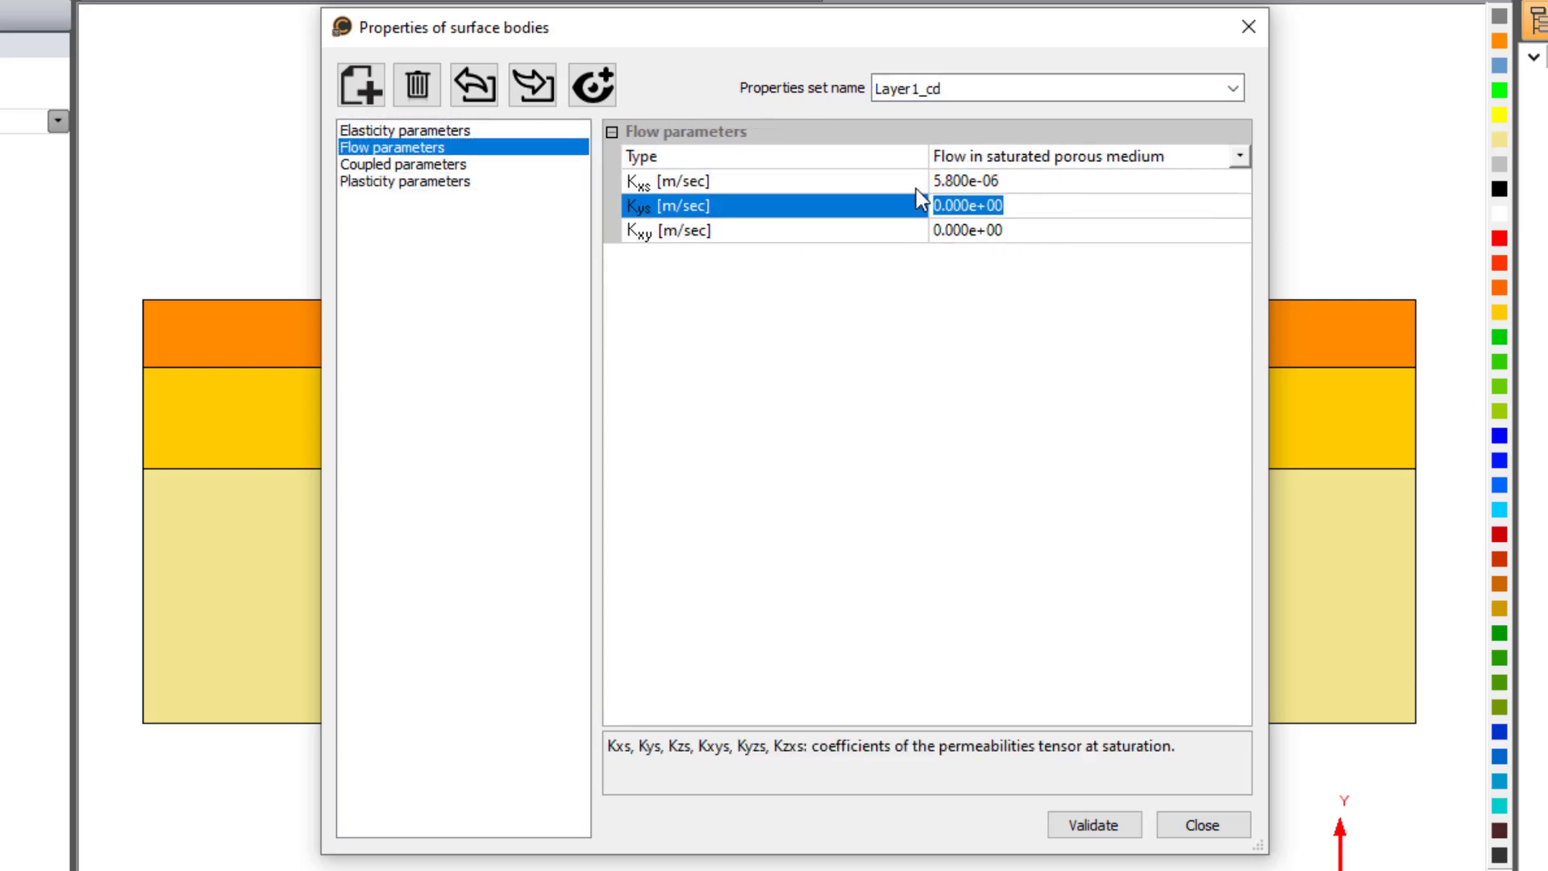
{"action": "type", "text": "5.8e-6"}
{"action": "key", "text": "Return"}
- Set Layer1_cd's coupled parameters to γw 0.01 MN/m3, n 0.3 and Cw 5e-10, validate the set and close the surface properties
{"action": "key", "text": "Return"}
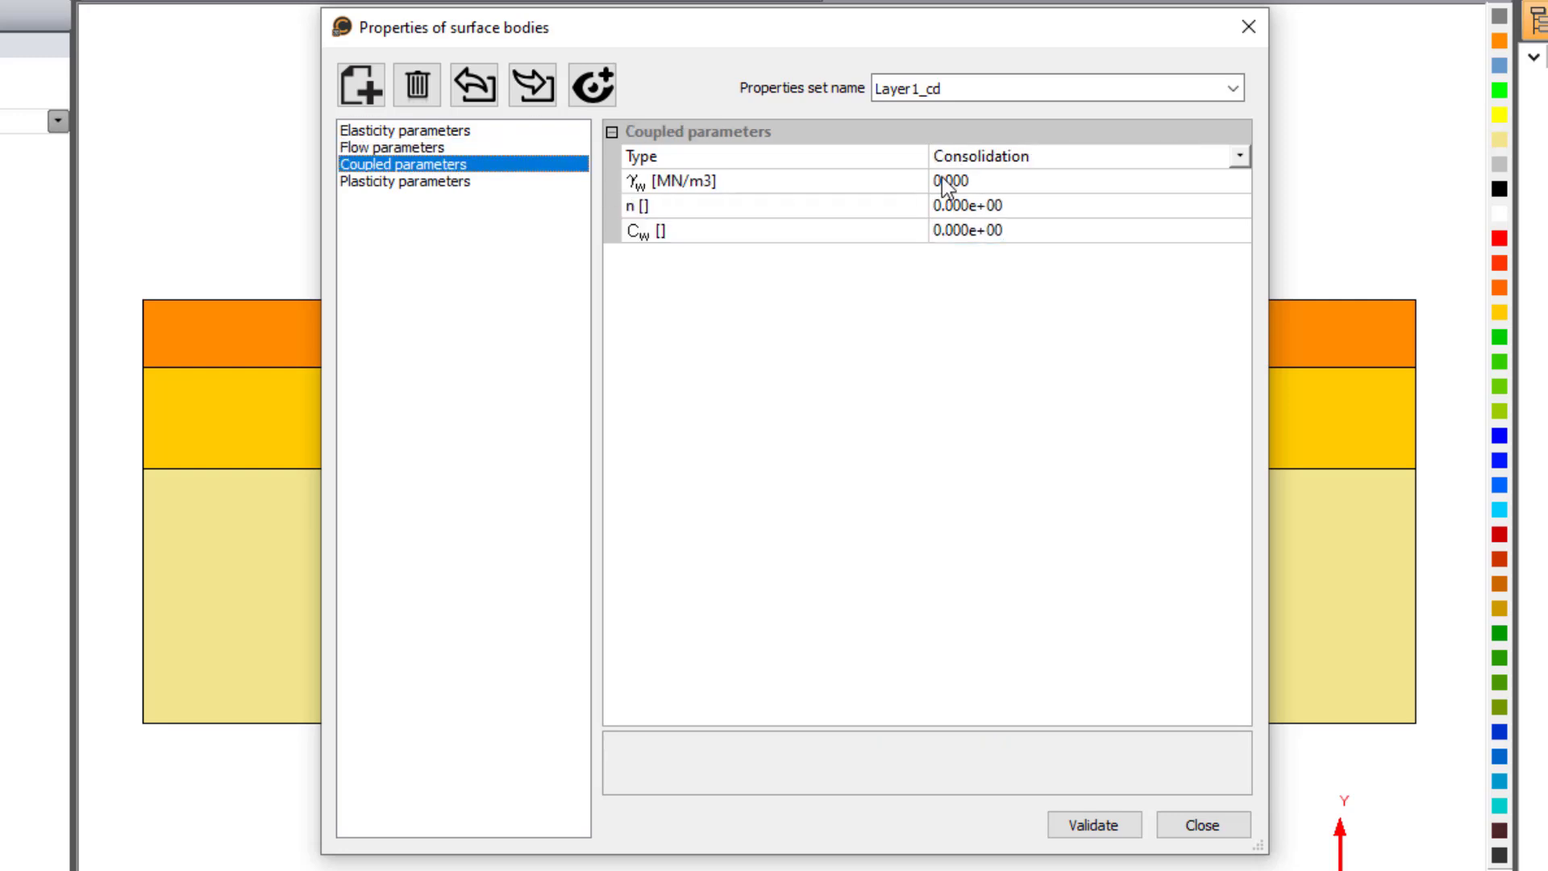
{"action": "left_click", "coordinate": [945, 185]}
{"action": "type", "text": "0.01"}
{"action": "key", "text": "Return"}
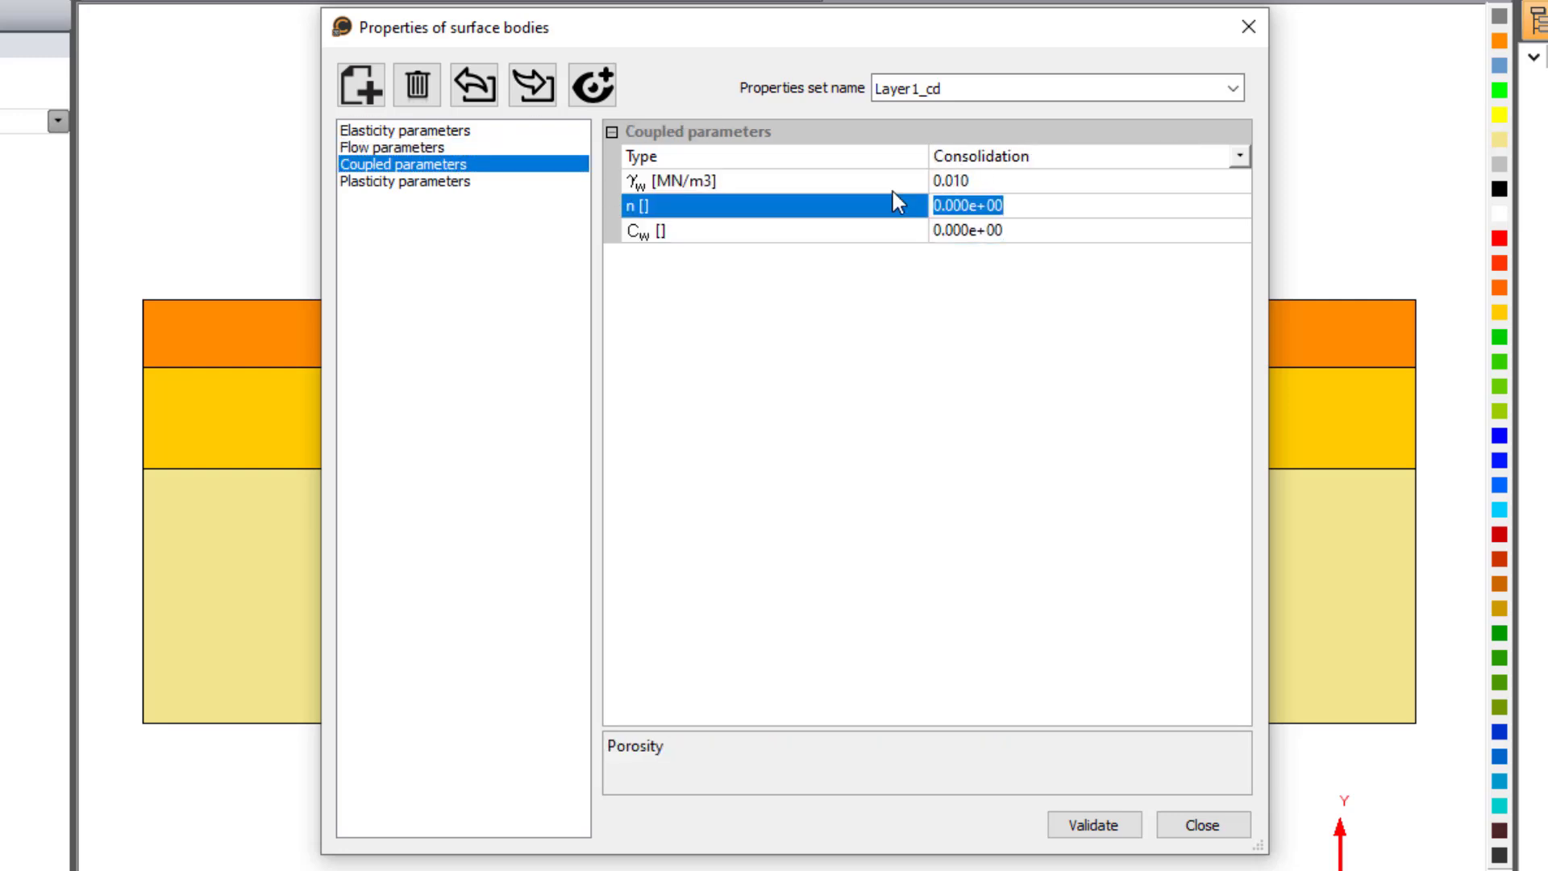
{"action": "type", "text": "0.3"}
{"action": "key", "text": "Return"}
{"action": "type", "text": "5e-10"}
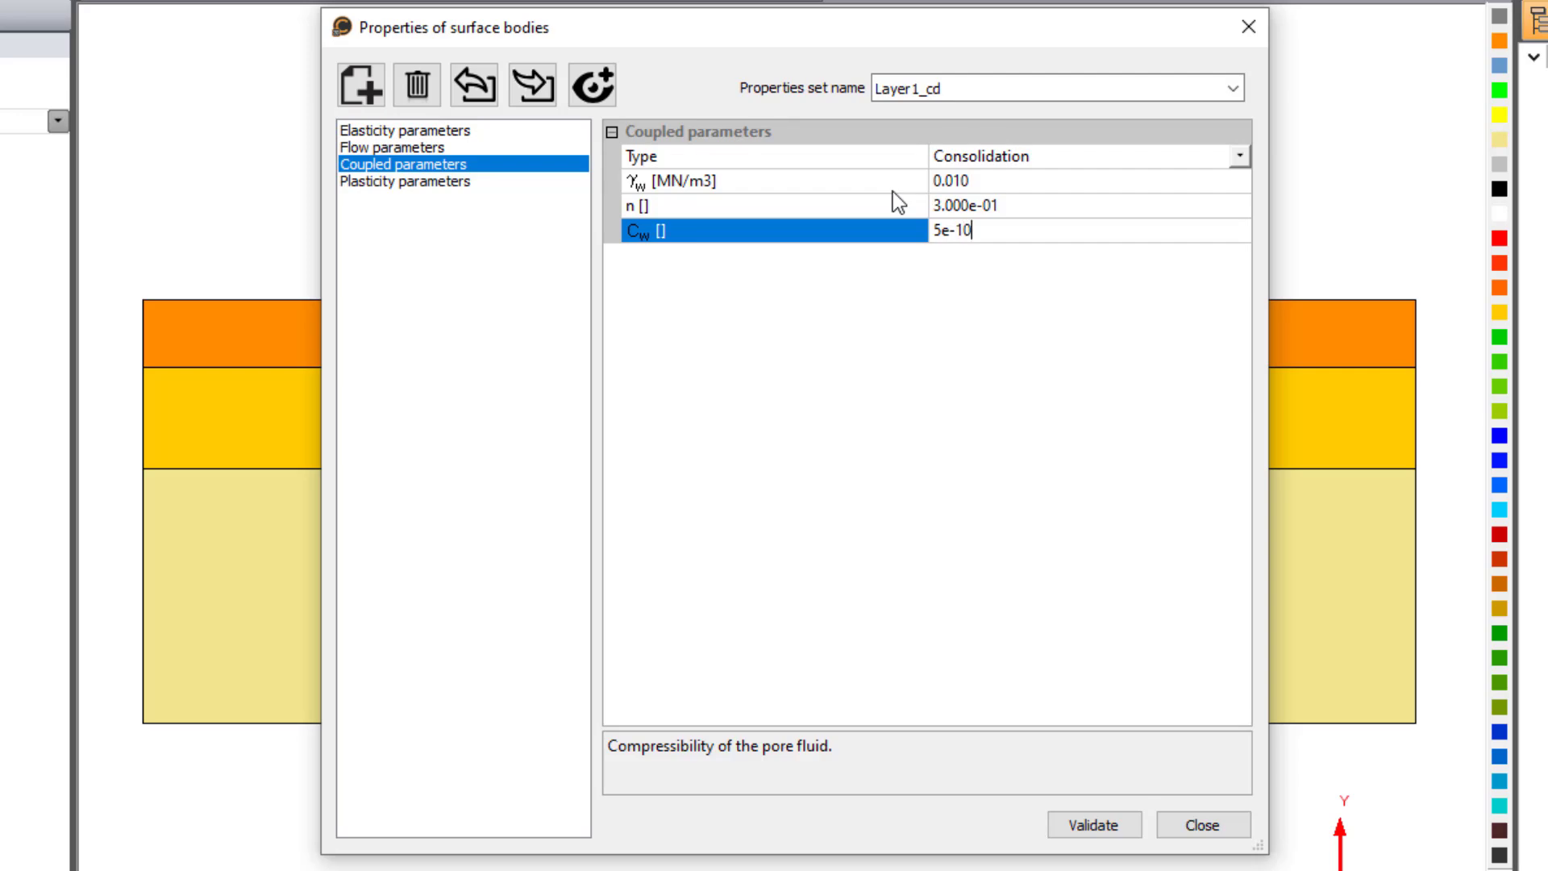
{"action": "left_click", "coordinate": [499, 182]}
{"action": "left_click", "coordinate": [491, 166]}
{"action": "left_click", "coordinate": [1070, 829]}
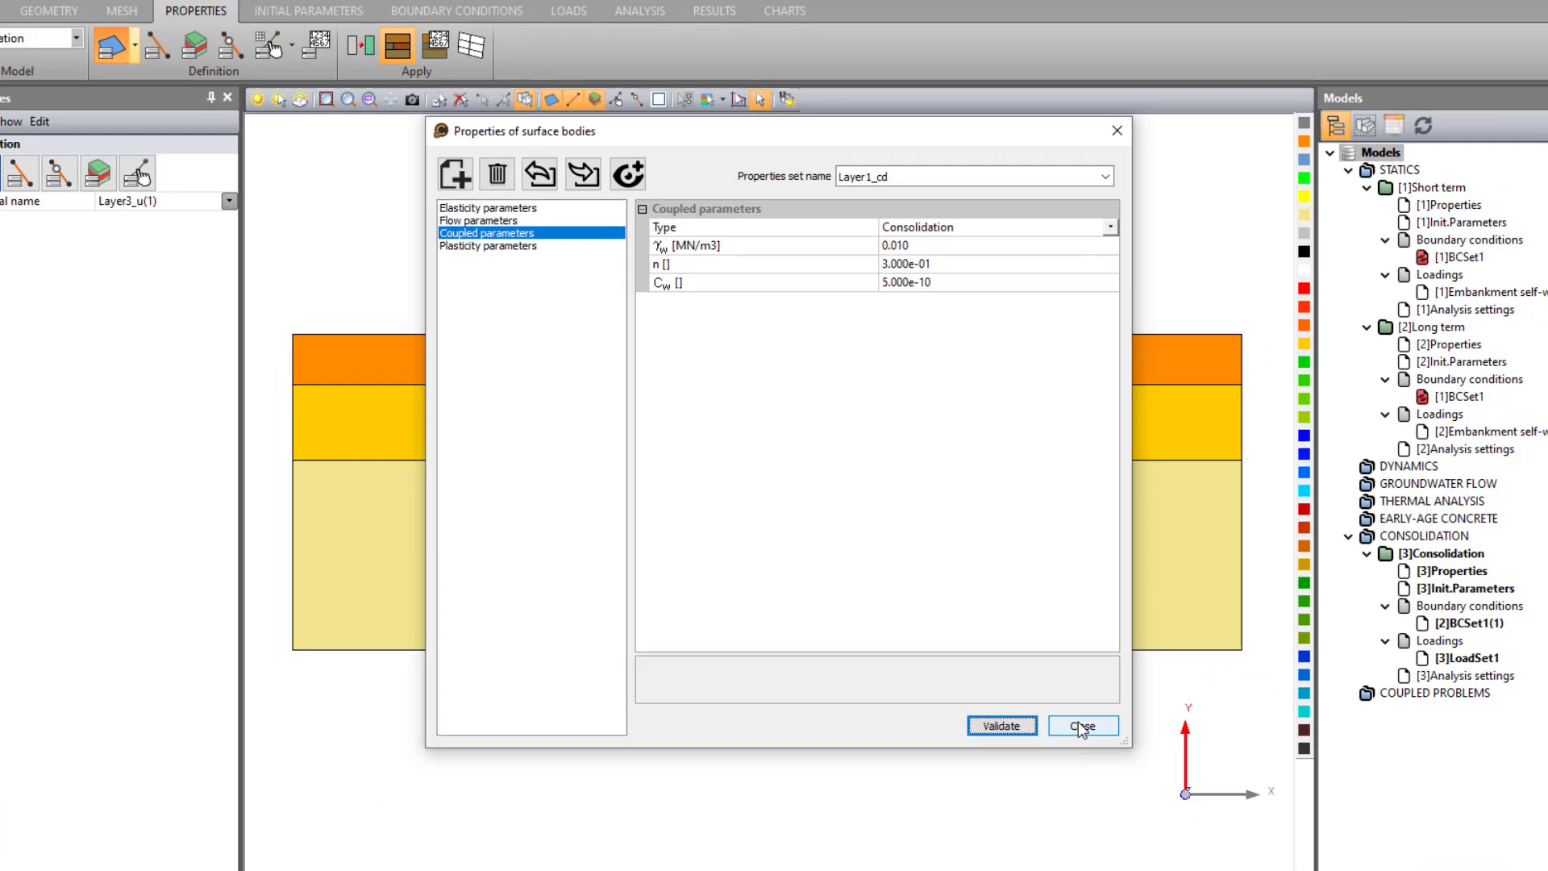
{"action": "left_click", "coordinate": [1082, 726]}
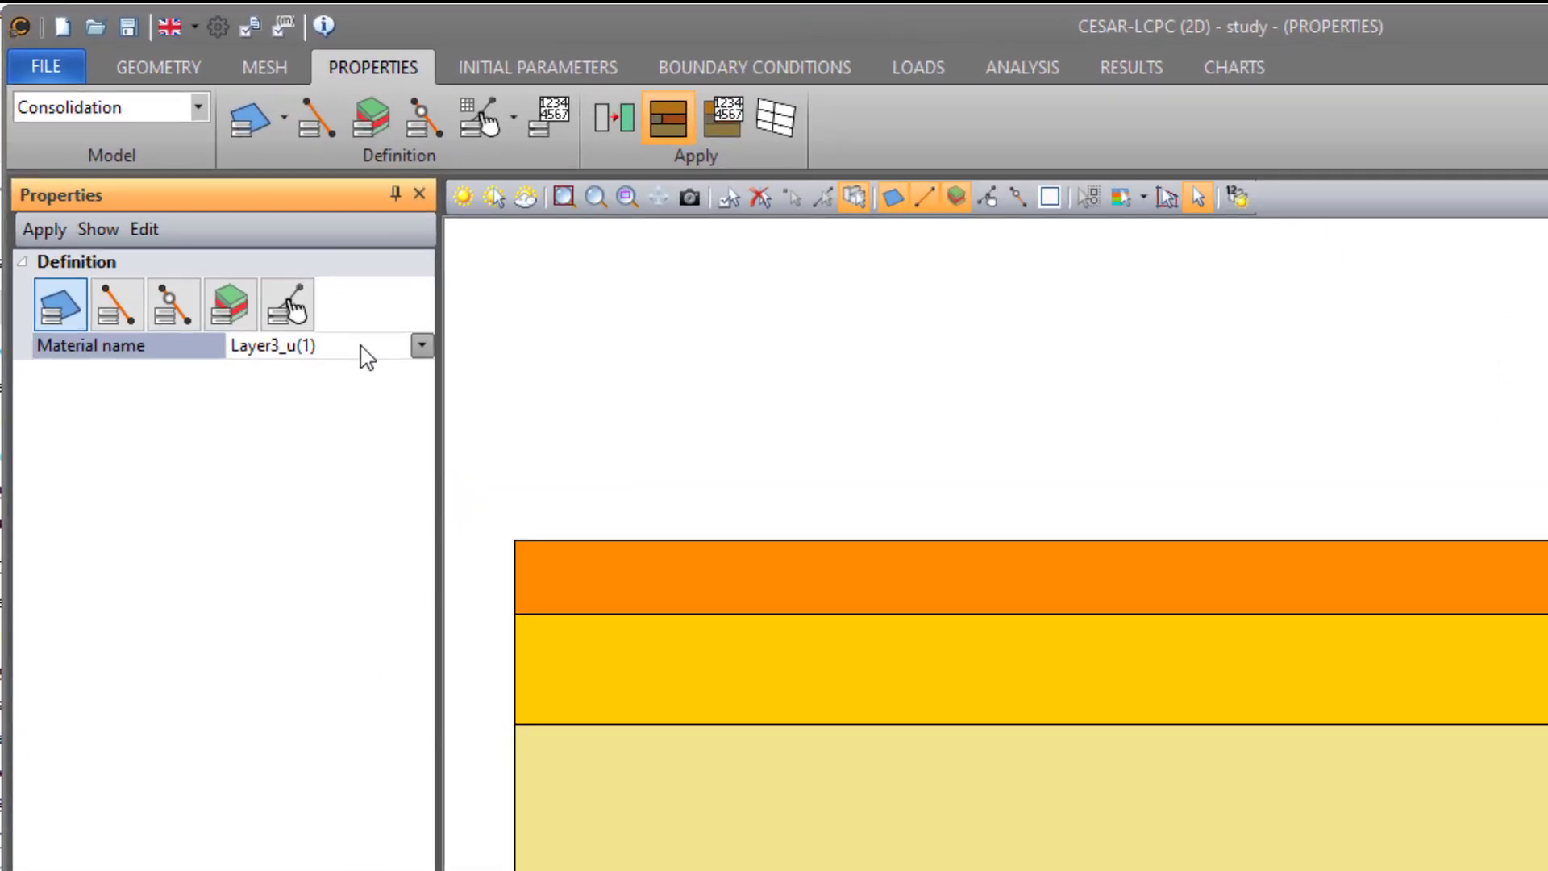
- Assign Layer3_cd to the top soil layer and Layer2_cd to the middle soil layer of the Consolidation model
{"action": "left_click", "coordinate": [367, 357]}
{"action": "left_click", "coordinate": [338, 553]}
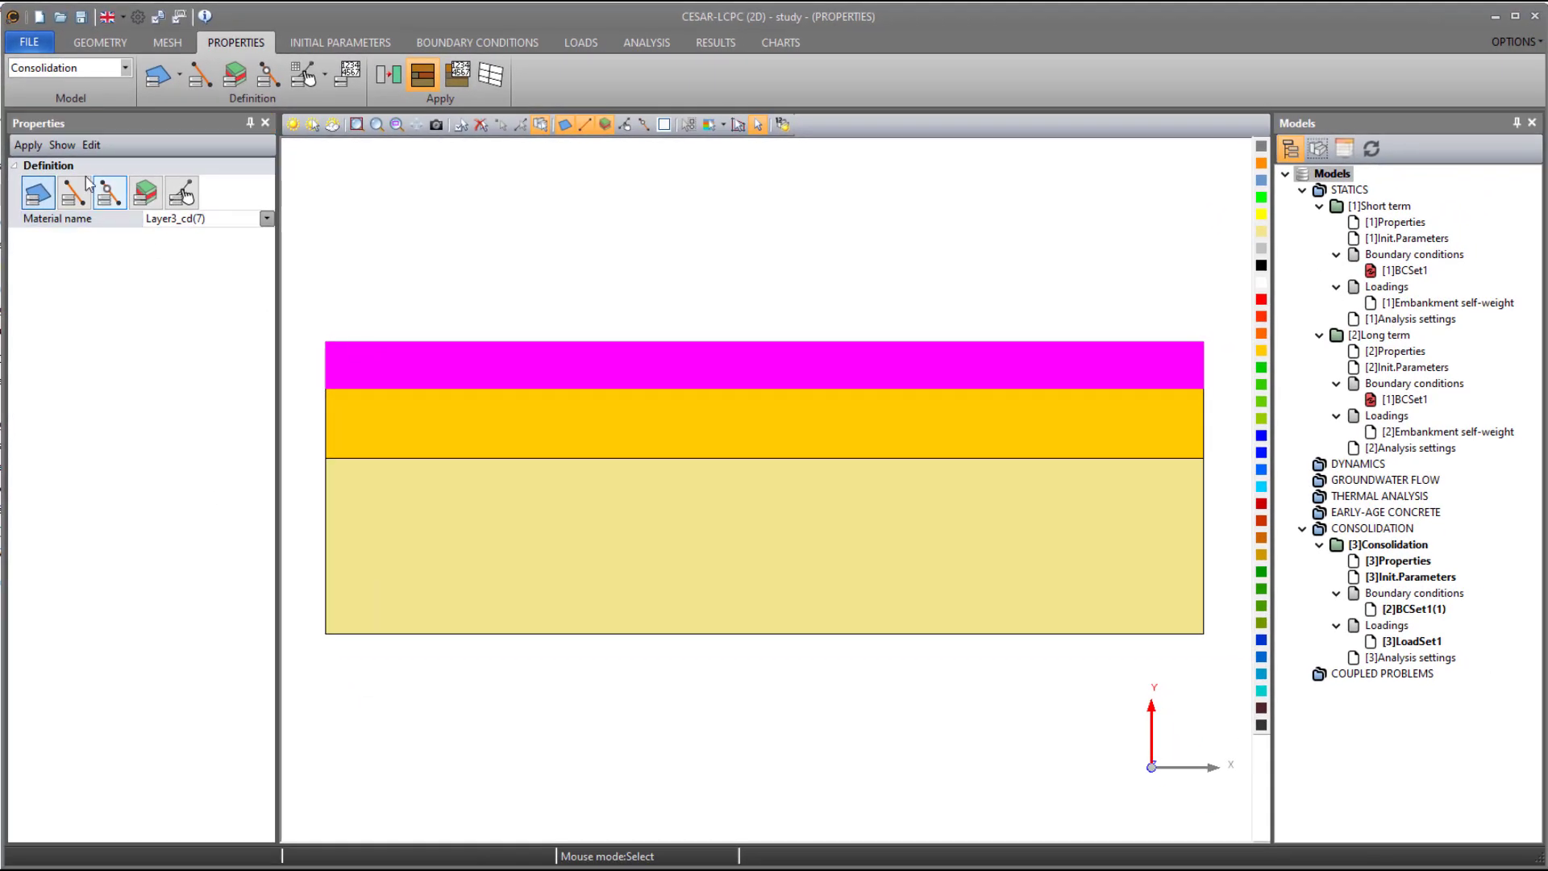
{"action": "left_click", "coordinate": [35, 146]}
{"action": "left_click", "coordinate": [400, 419]}
{"action": "left_click", "coordinate": [215, 219]}
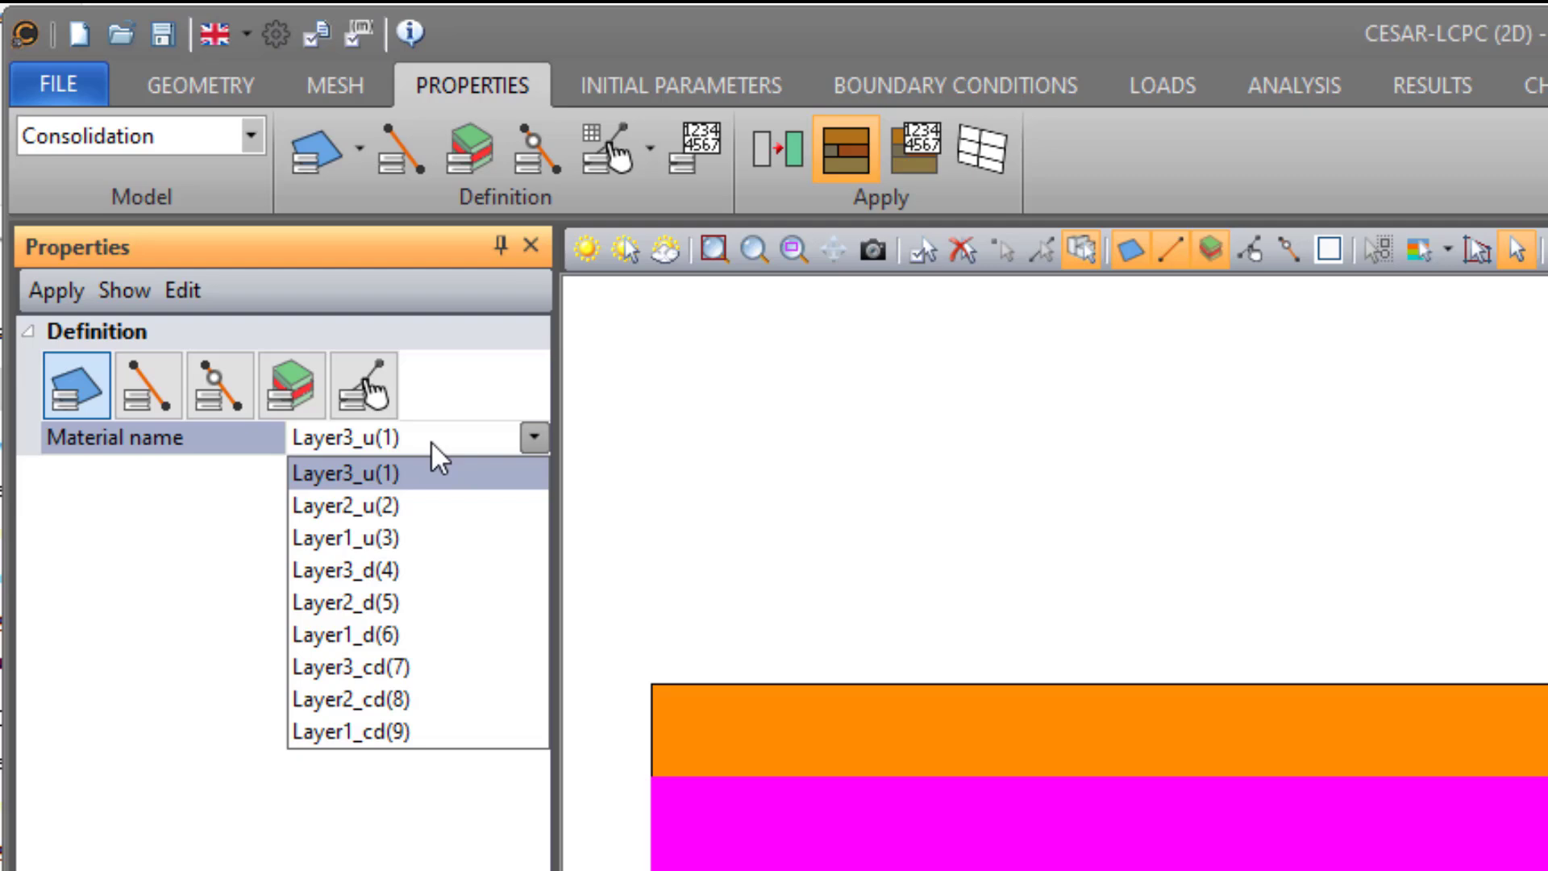
{"action": "left_click", "coordinate": [383, 702]}
- Assign Layer1_cd to the lowest soil layer of the Consolidation model
{"action": "left_click", "coordinate": [514, 710]}
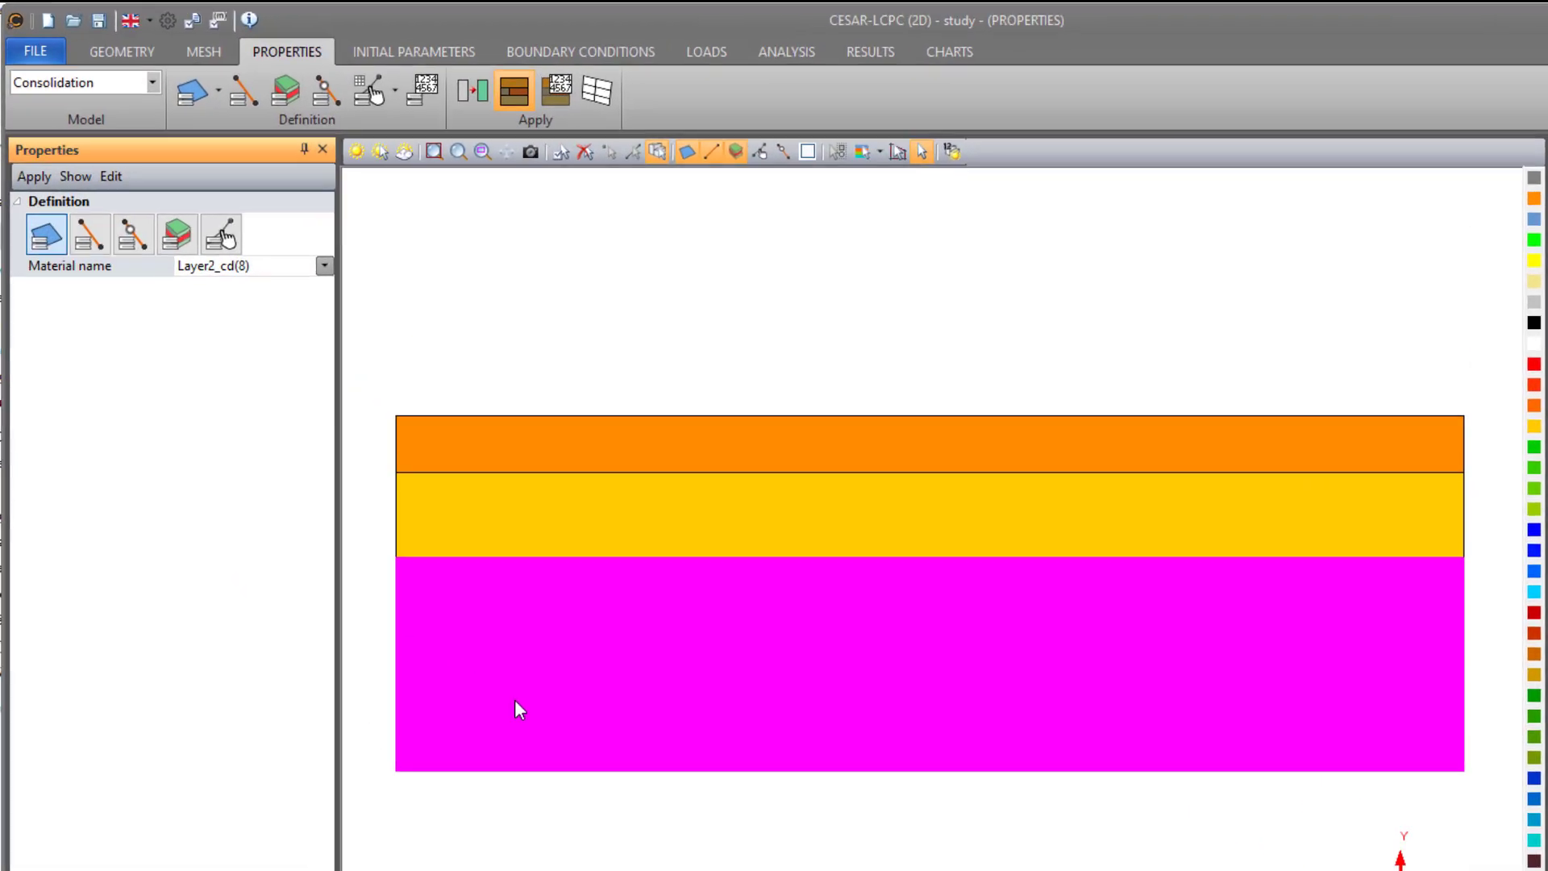
{"action": "left_click", "coordinate": [194, 266]}
{"action": "left_click", "coordinate": [209, 444]}
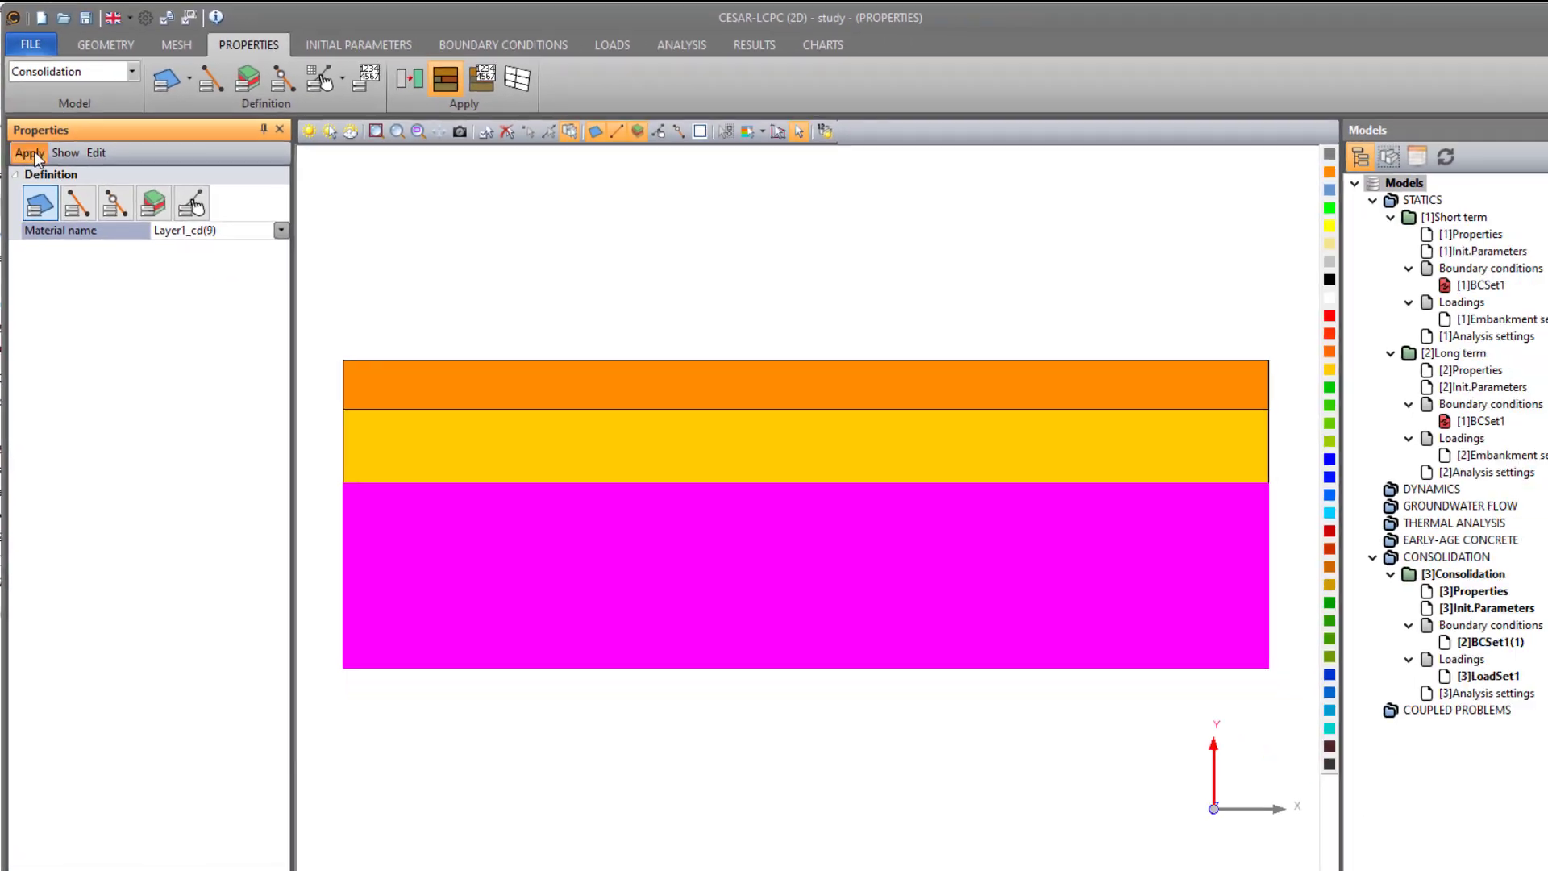
{"action": "left_click", "coordinate": [56, 286]}
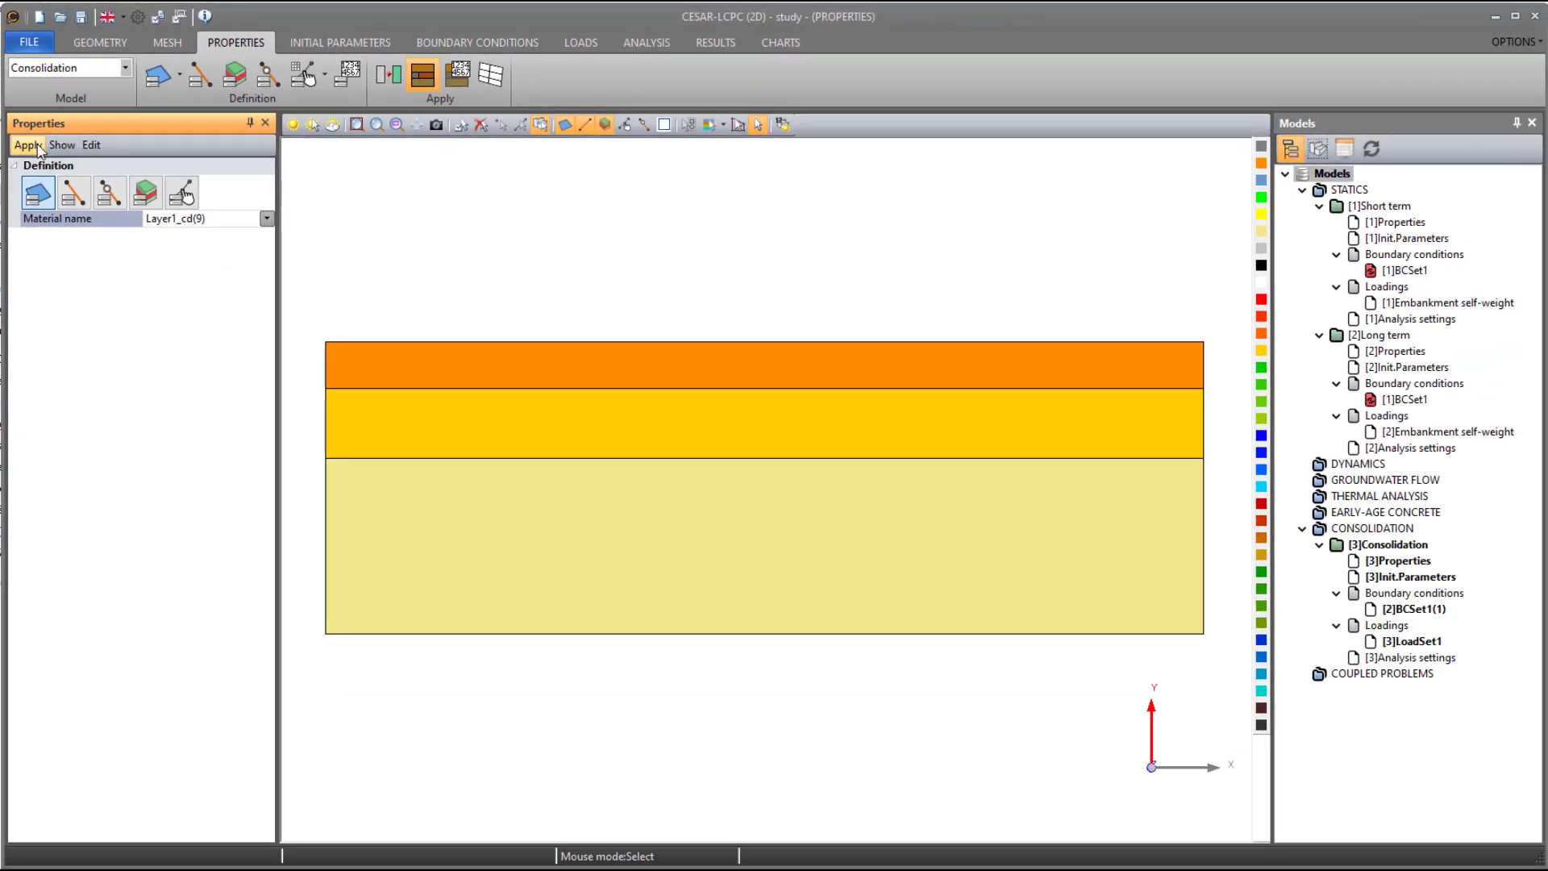
{"action": "left_click", "coordinate": [70, 152]}
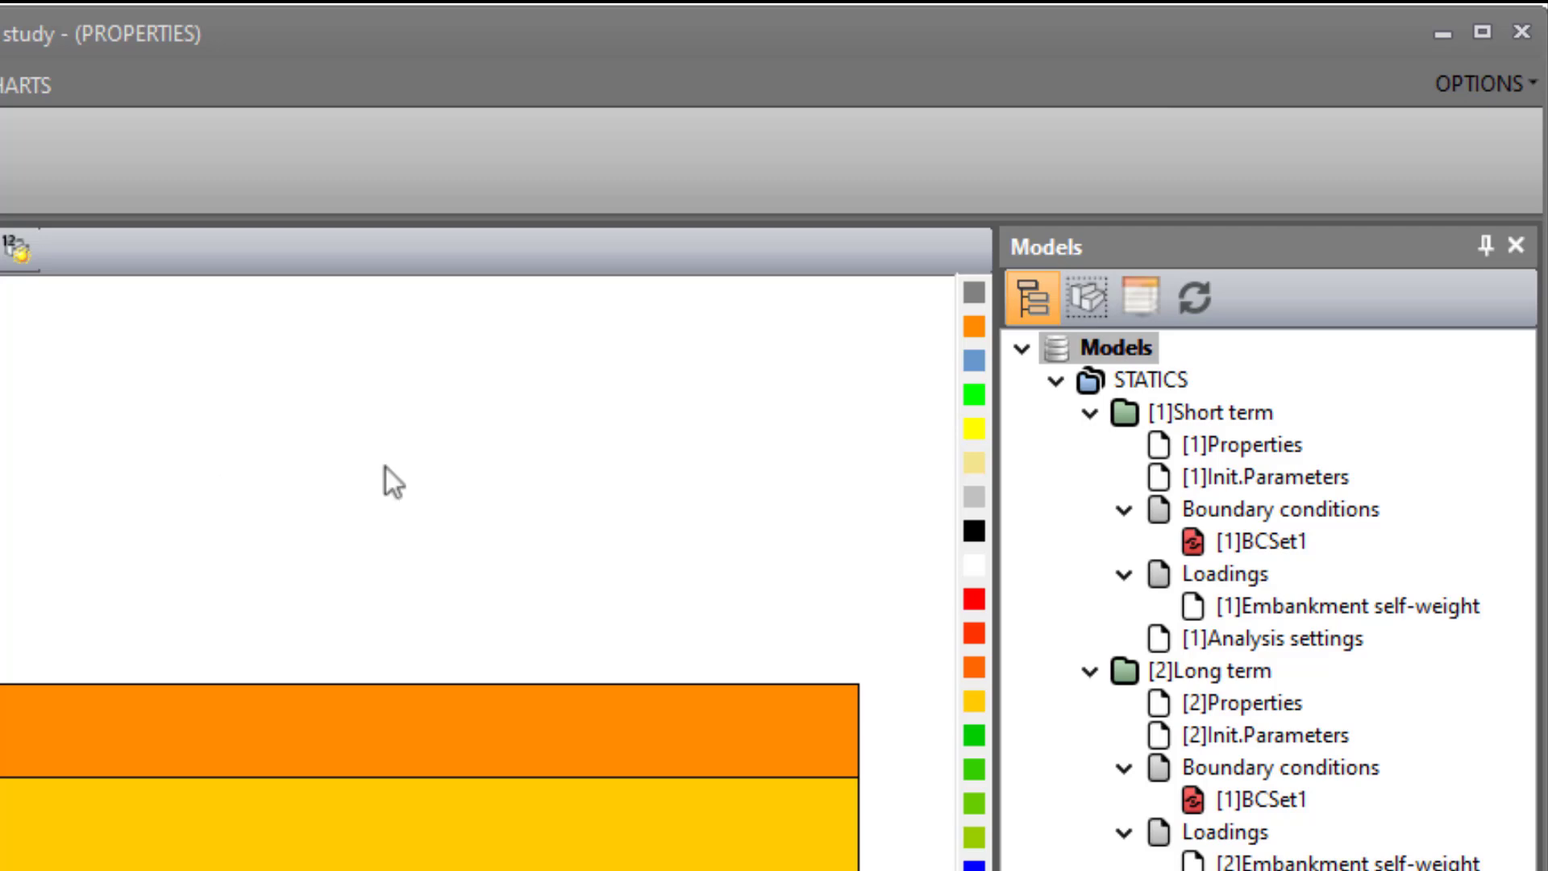
- Copy the Short term model's initial parameters into the Consolidation model
{"action": "left_click", "coordinate": [1265, 481]}
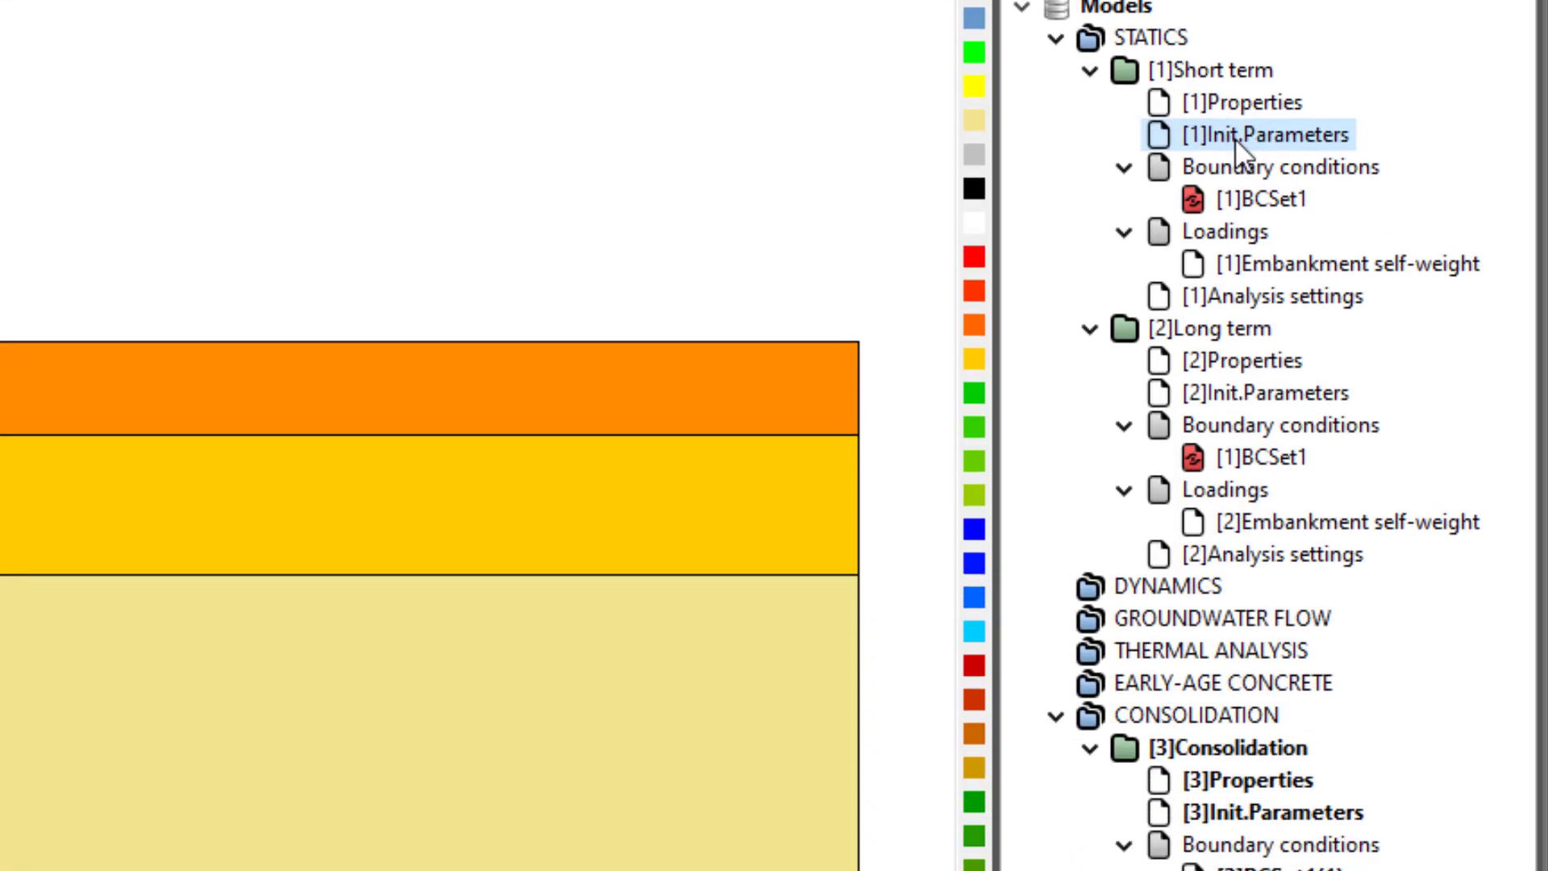
{"action": "left_click_drag", "start_coordinate": [1235, 137], "coordinate": [1275, 813]}
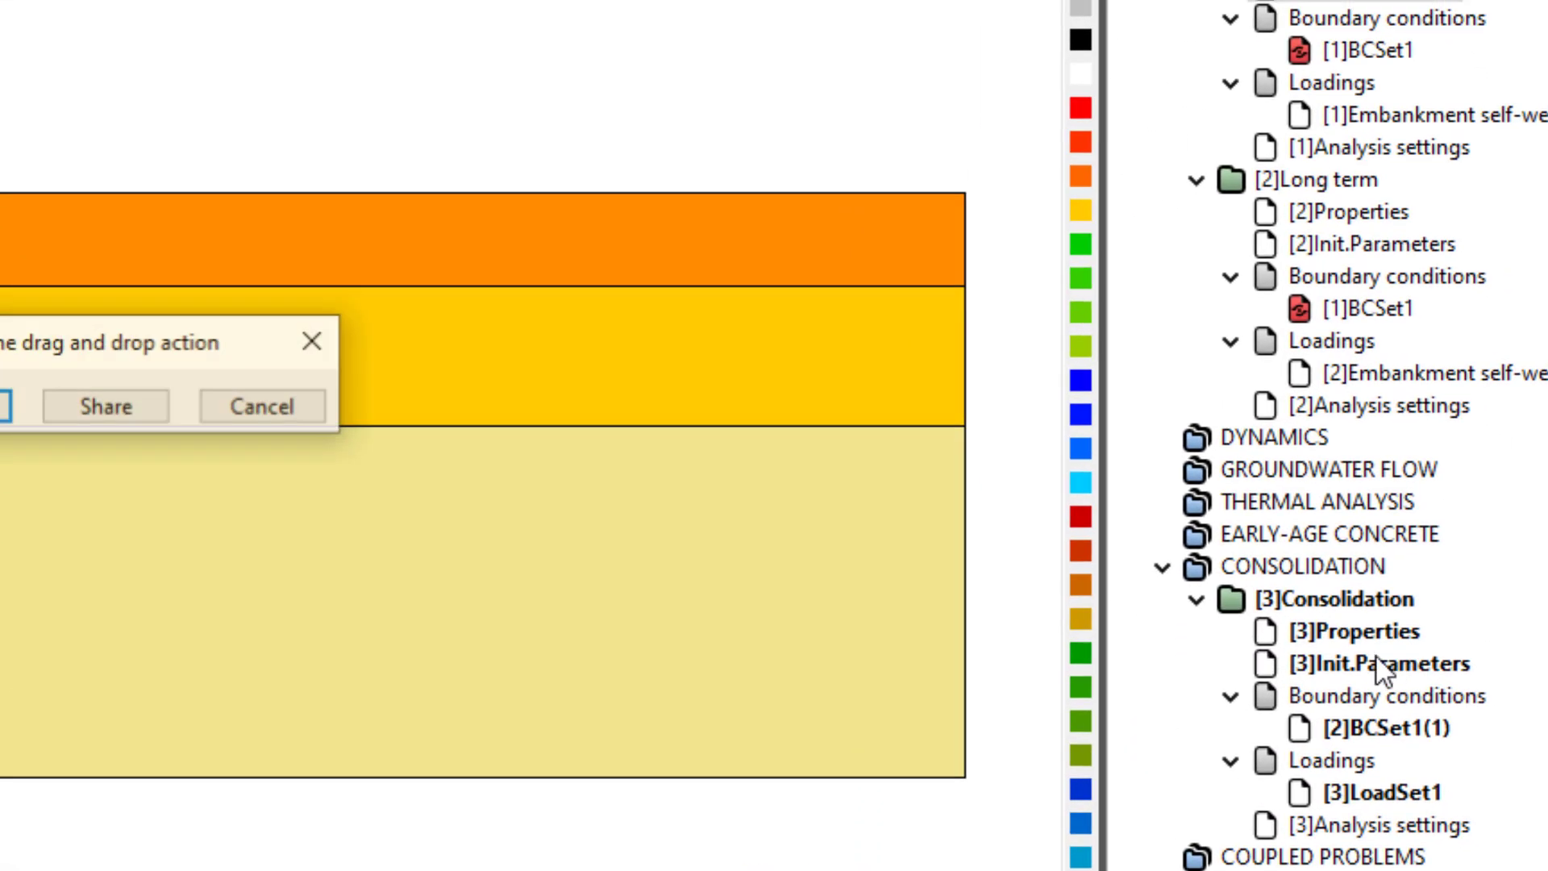
{"action": "left_click", "coordinate": [605, 487]}
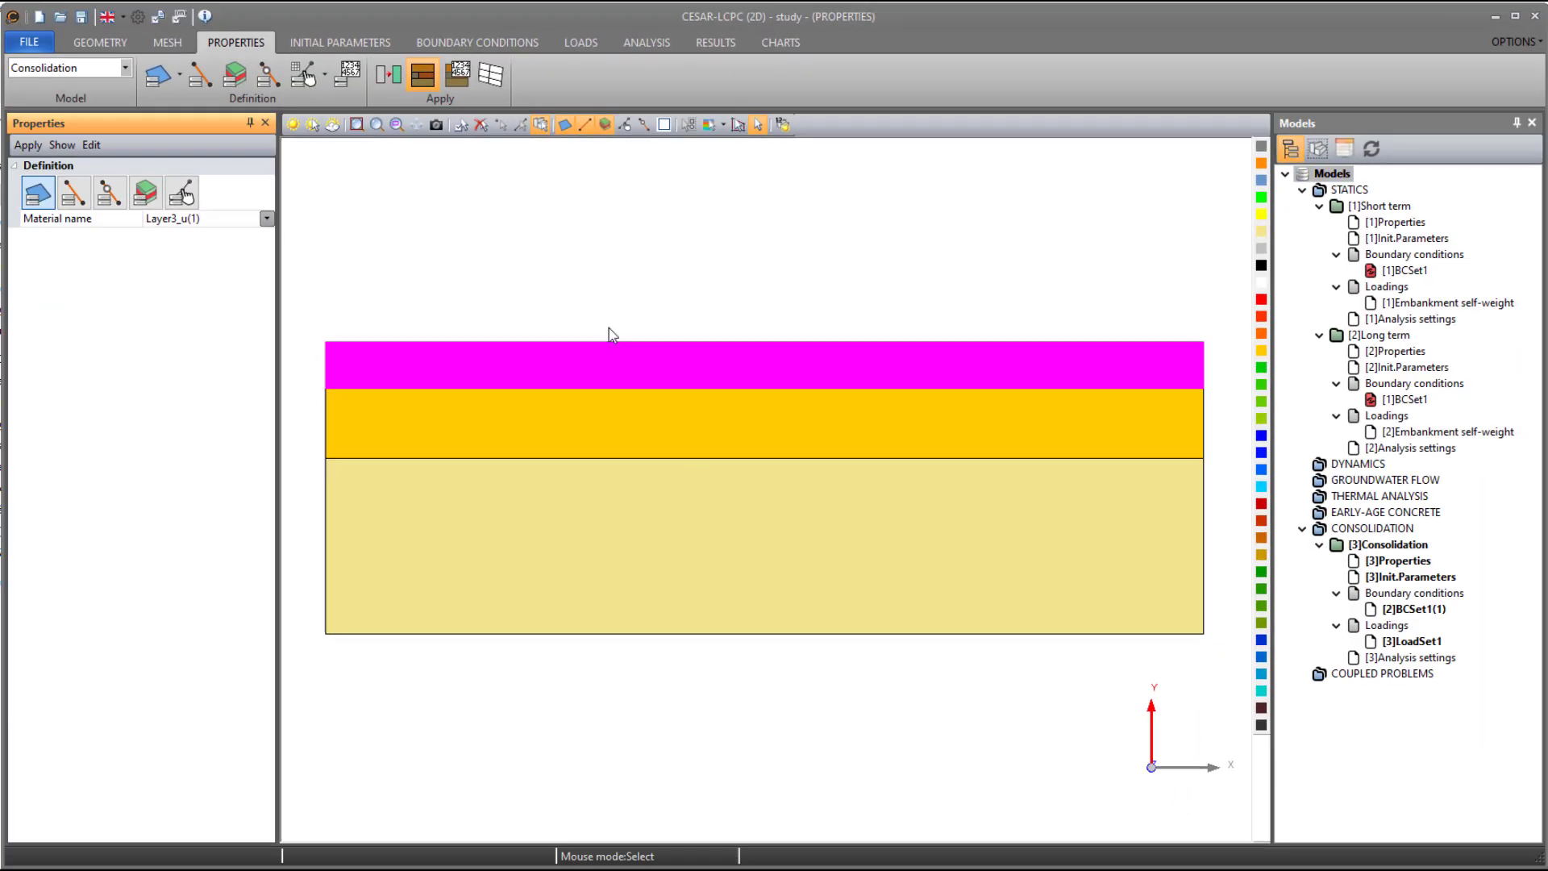
- Check the geostatic stress table in the Consolidation model's initial parameters
{"action": "left_click", "coordinate": [340, 42]}
{"action": "left_click", "coordinate": [269, 77]}
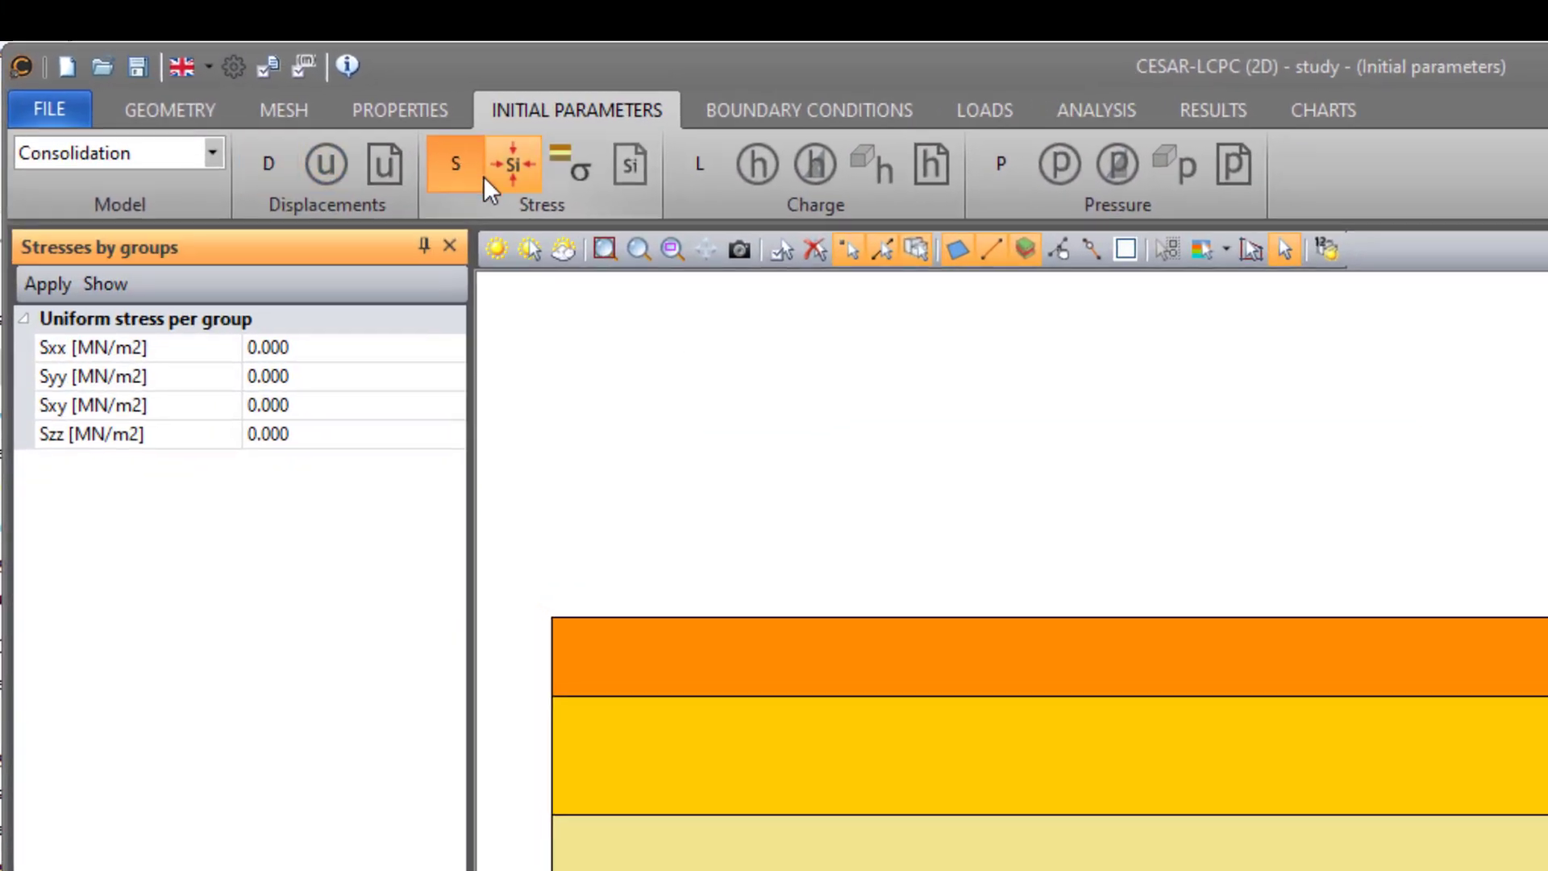
{"action": "left_click", "coordinate": [619, 163]}
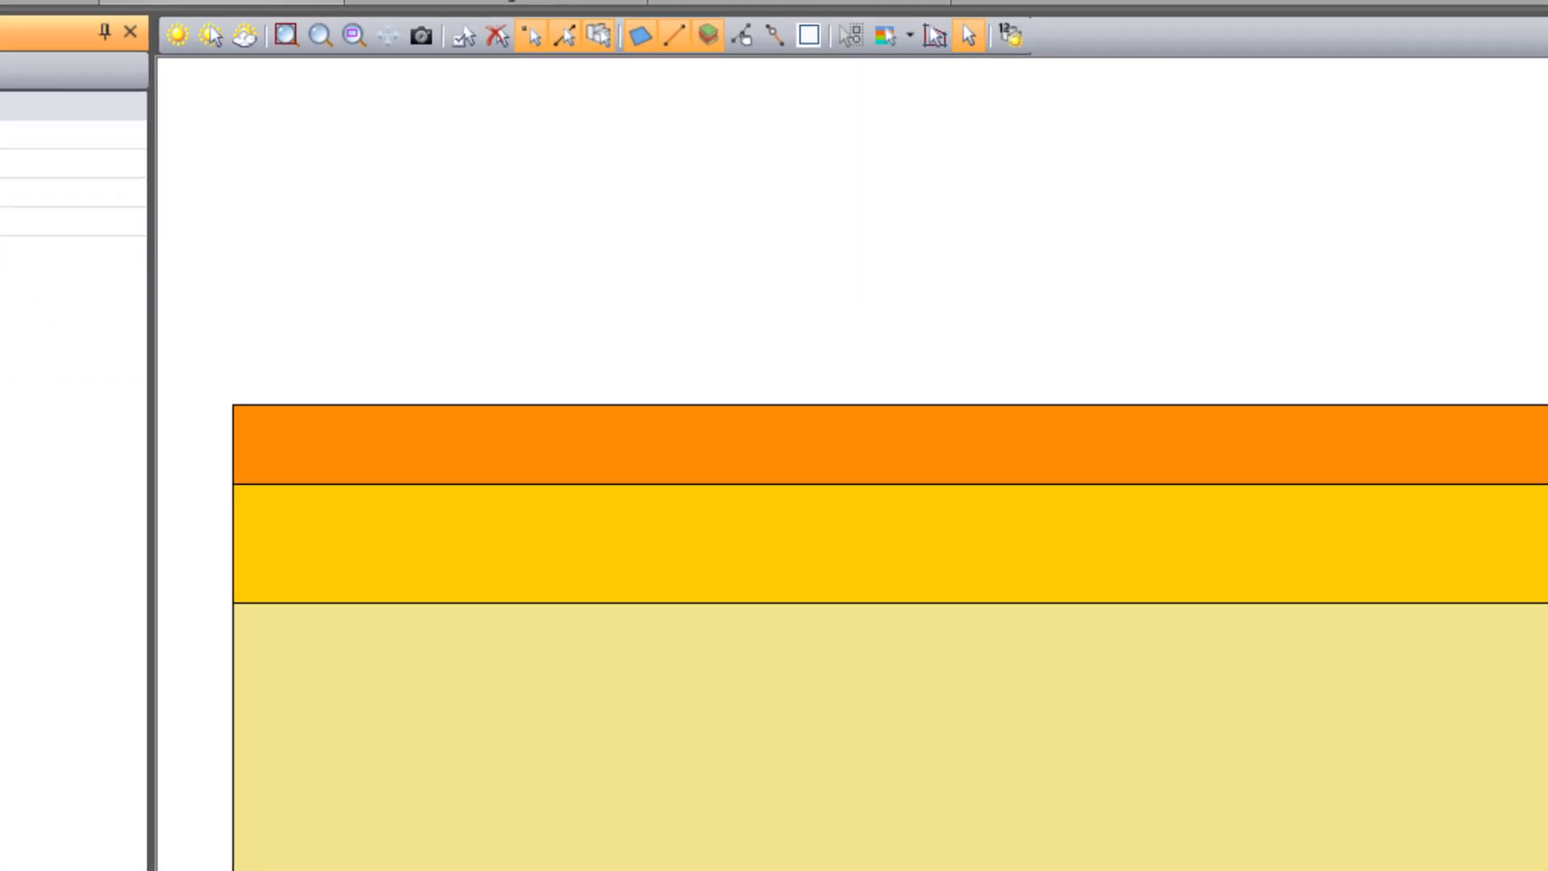
{"action": "left_click", "coordinate": [569, 163]}
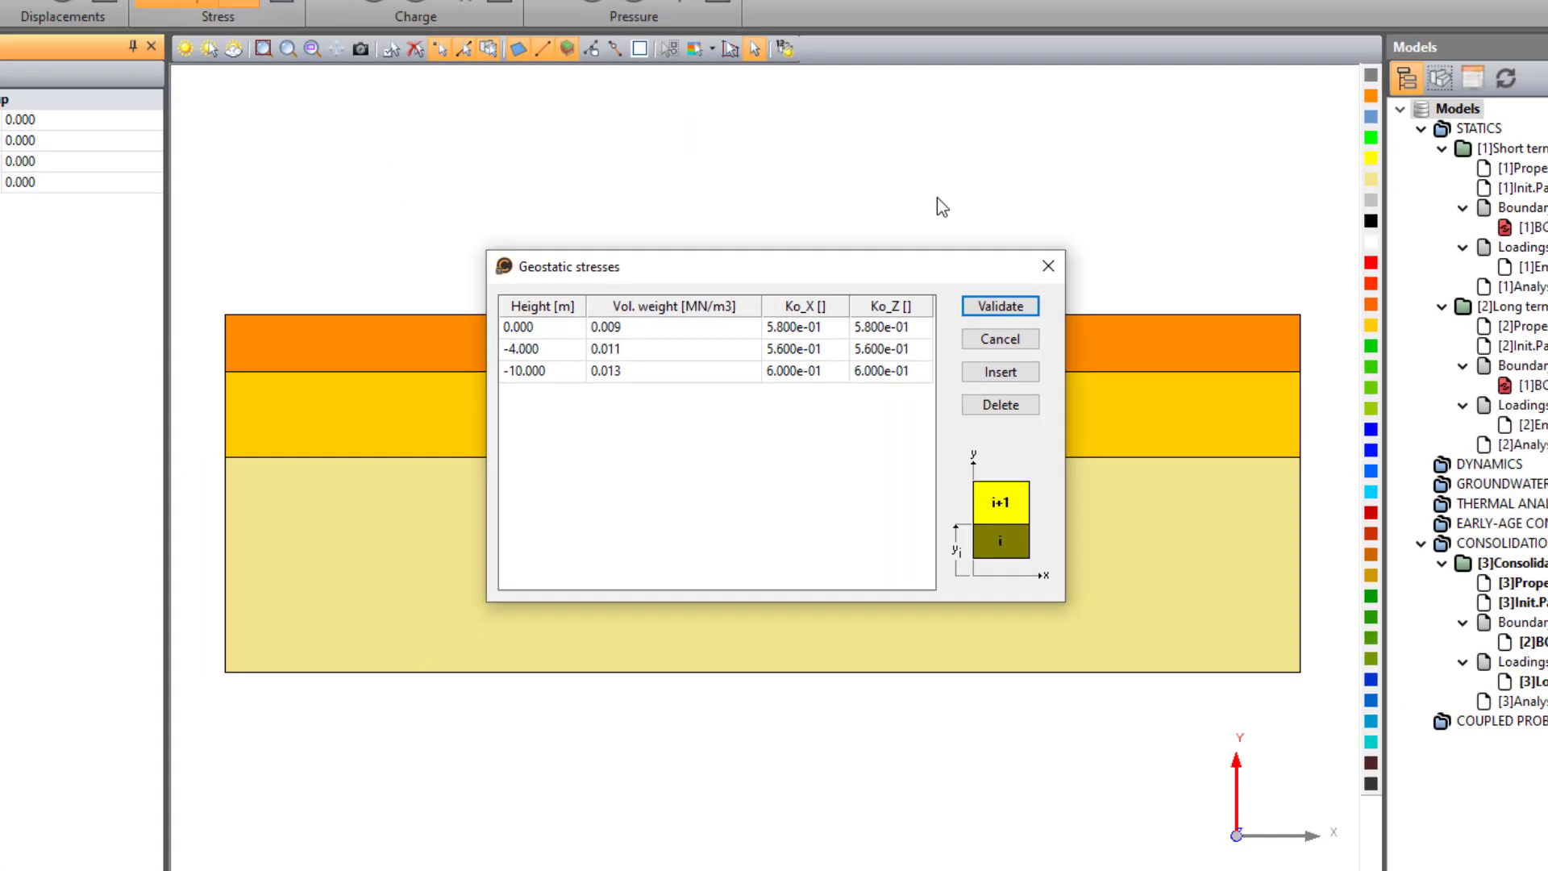
{"action": "left_click", "coordinate": [1046, 268]}
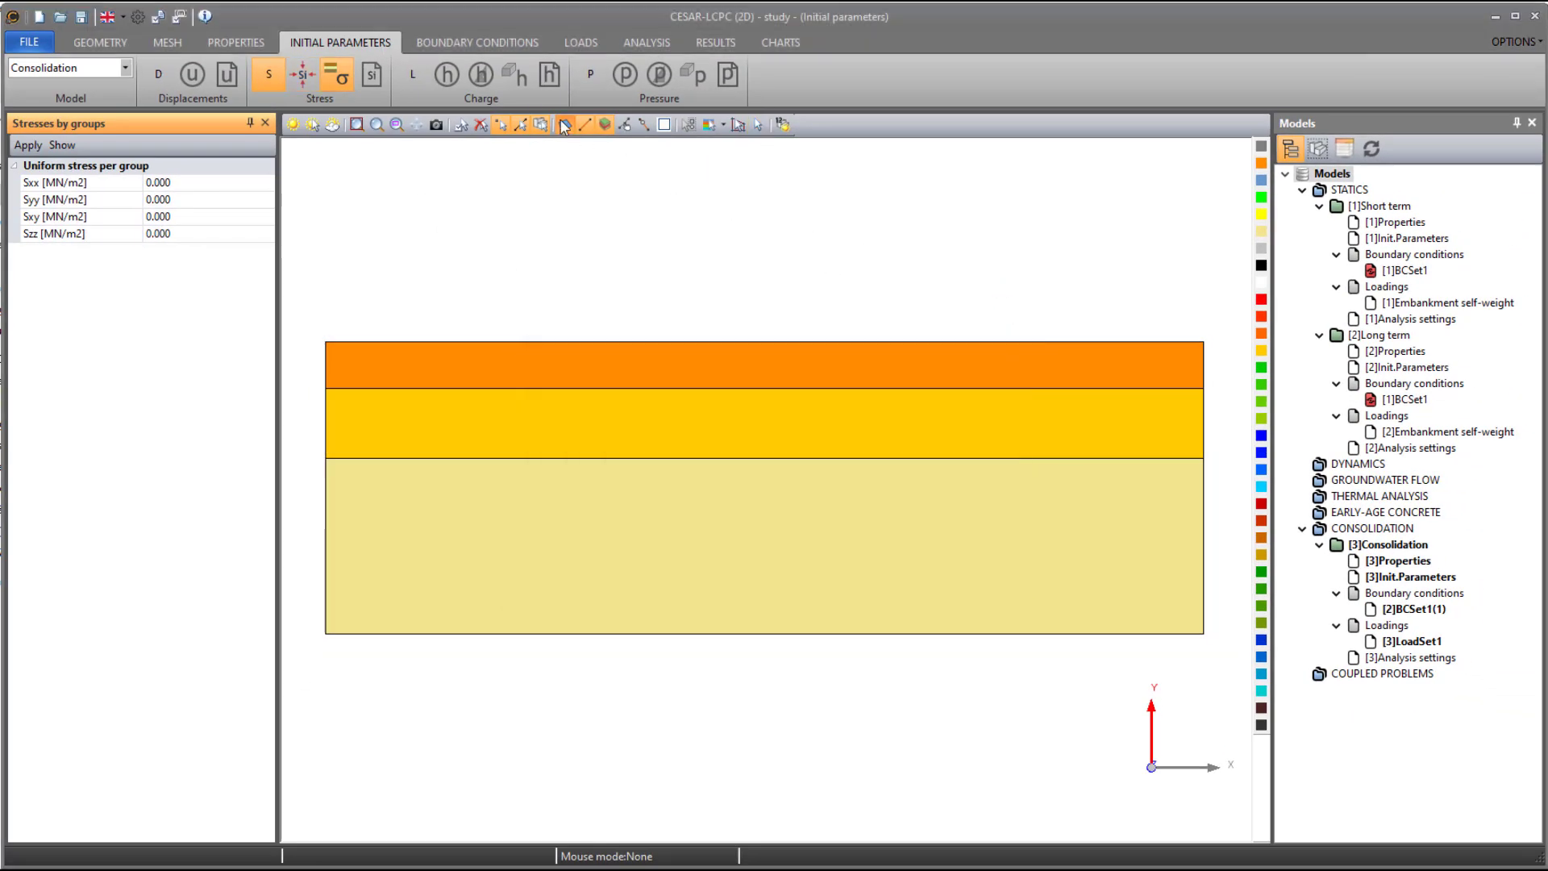
- Apply a constant water head of 0.000 m to the whole ground surface in the Consolidation model's BCSet1
{"action": "left_click", "coordinate": [478, 42]}
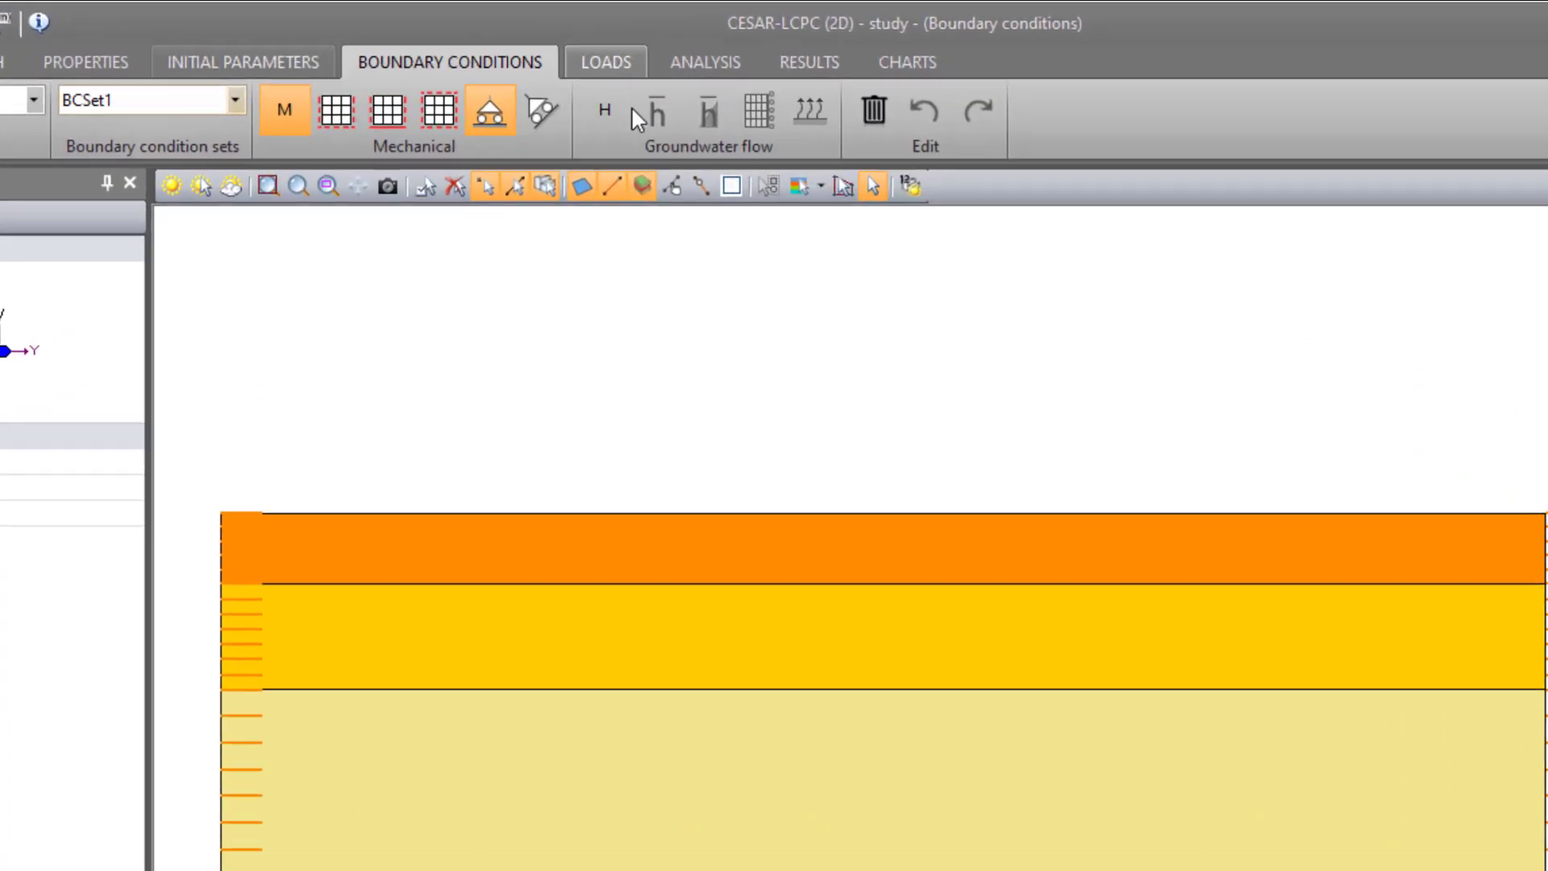
{"action": "left_click", "coordinate": [605, 110]}
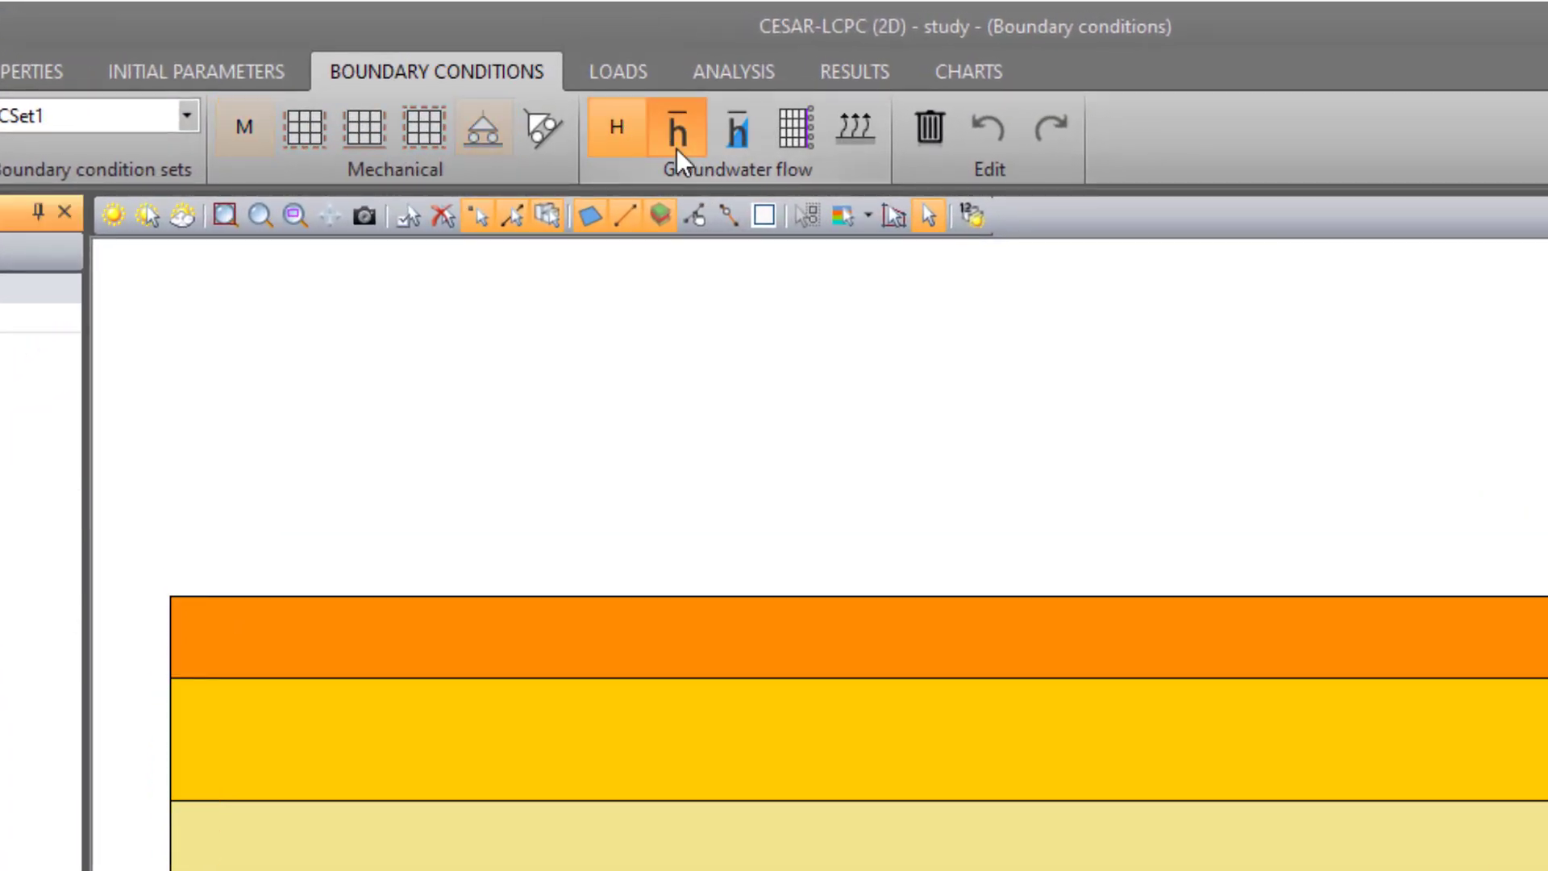
{"action": "left_click", "coordinate": [679, 134]}
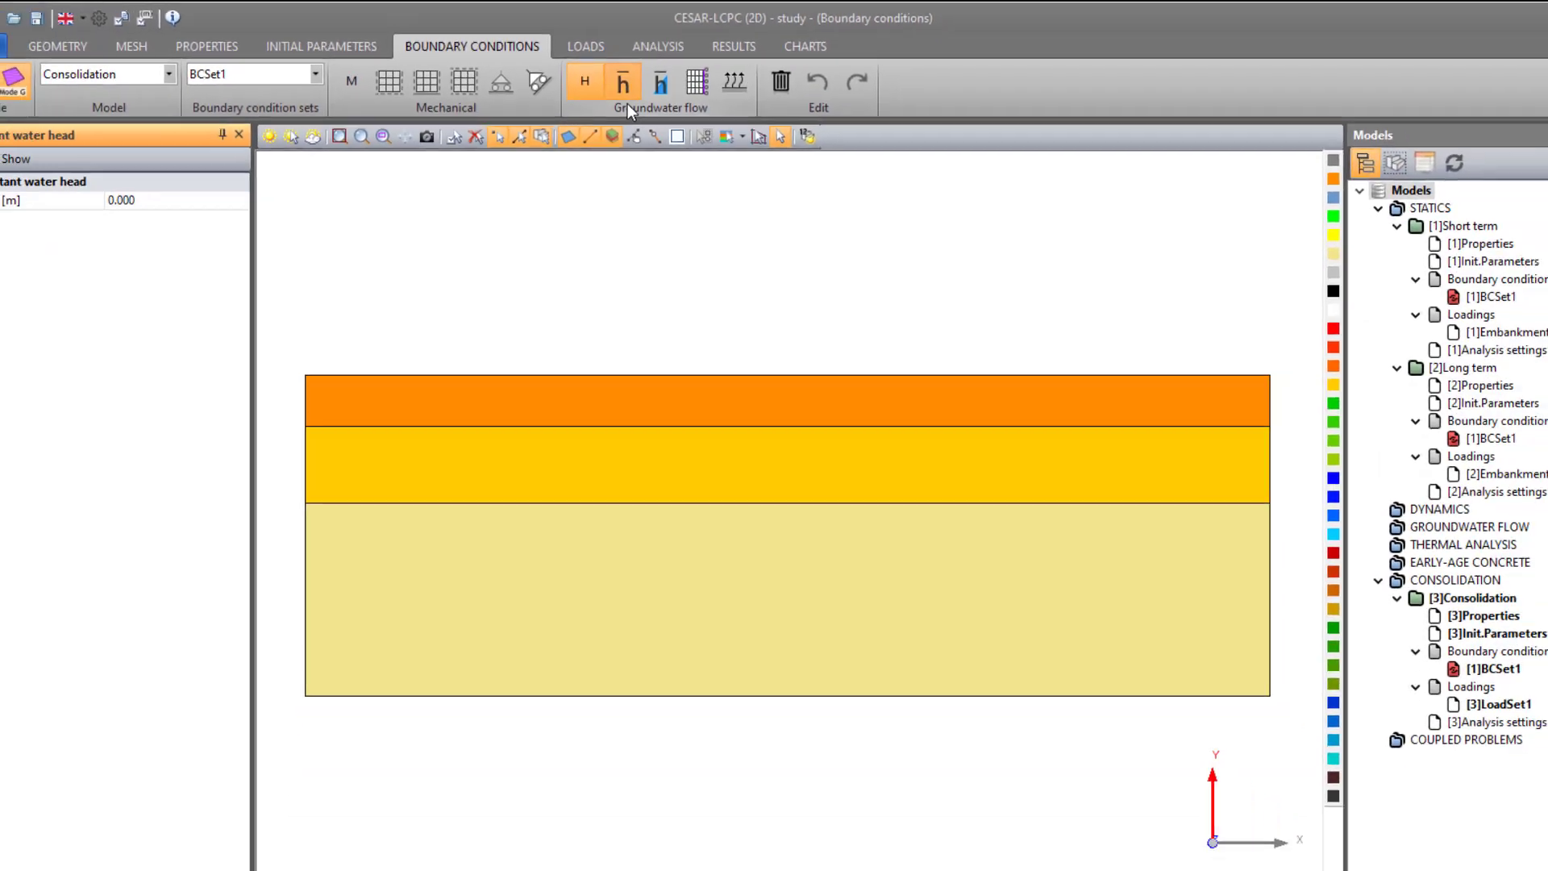
{"action": "left_click_drag", "start_coordinate": [314, 296], "coordinate": [1295, 360]}
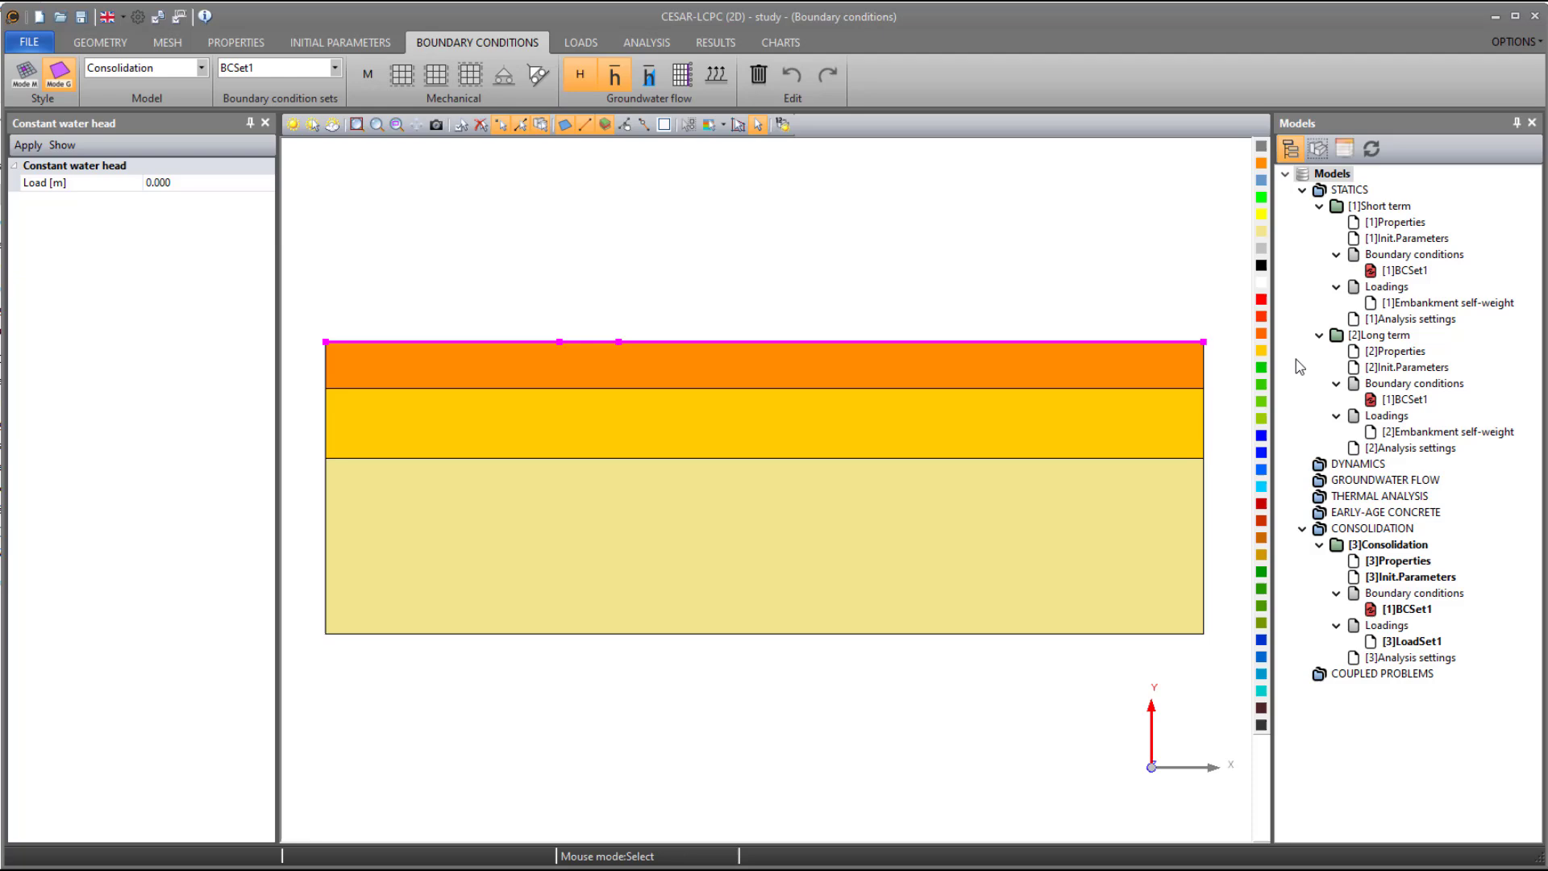
{"action": "left_click", "coordinate": [28, 145]}
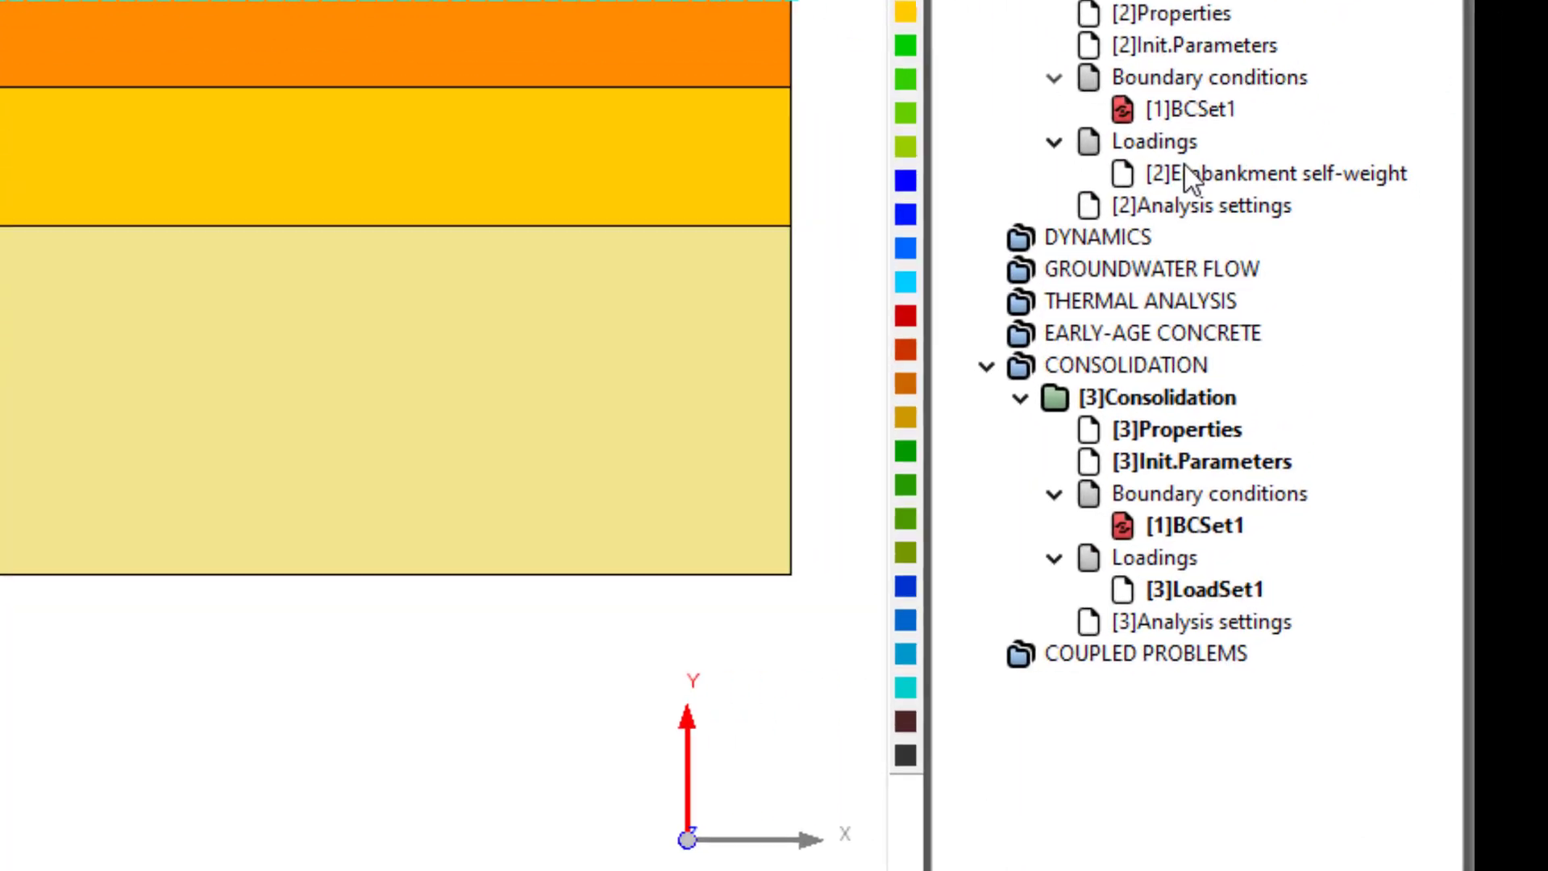
- Copy the Embankment self-weight load set into the Consolidation model's loadings, accepting the new name Embankment self-weight(1)
{"action": "left_click_drag", "start_coordinate": [1188, 147], "coordinate": [1161, 575]}
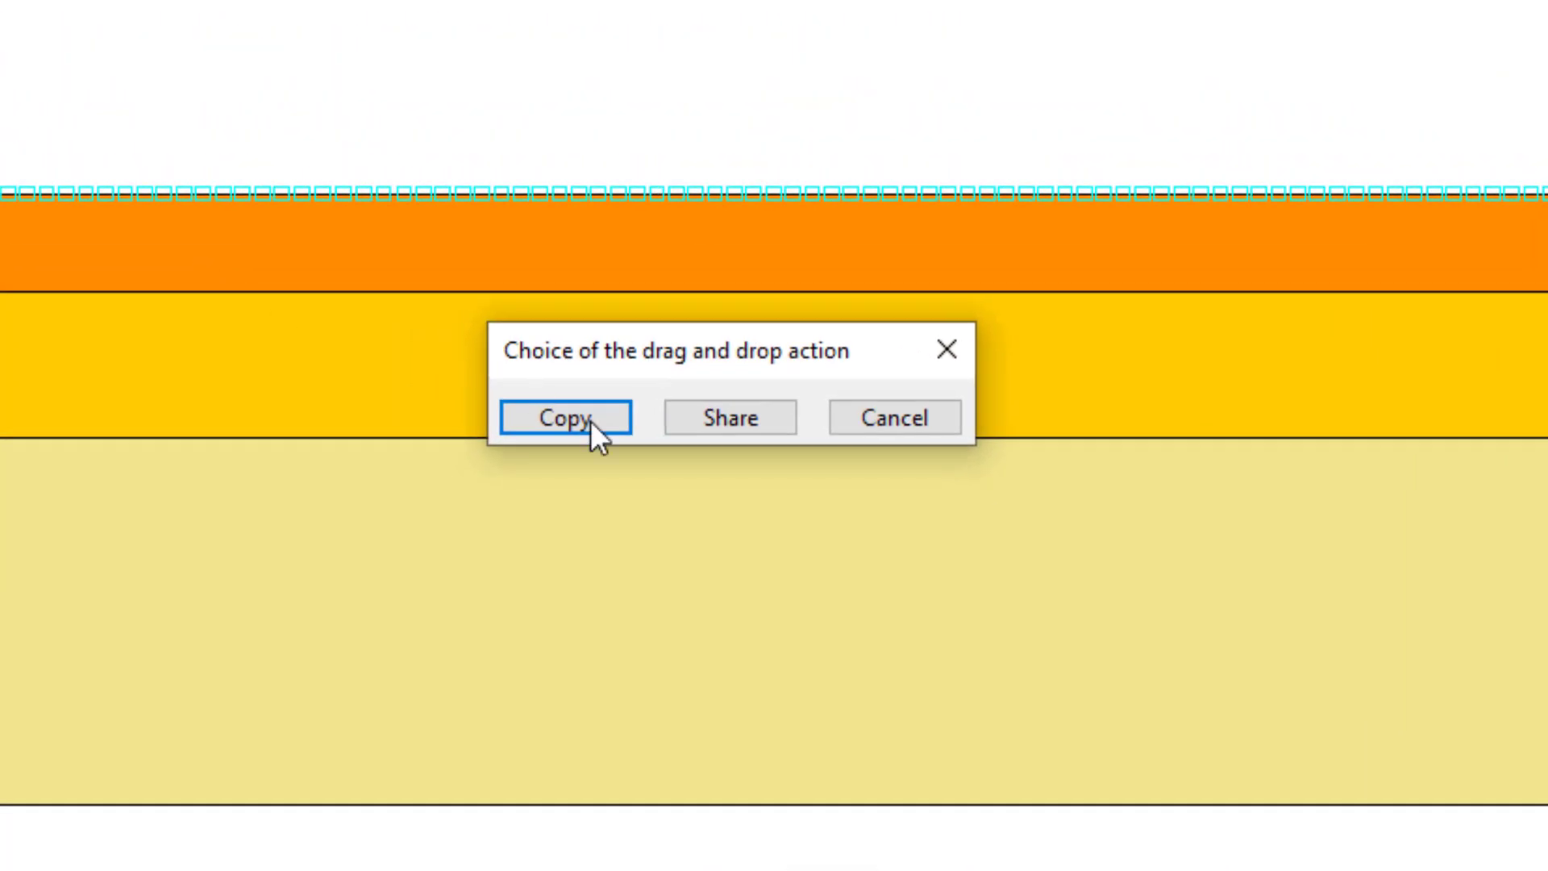
{"action": "left_click", "coordinate": [614, 425]}
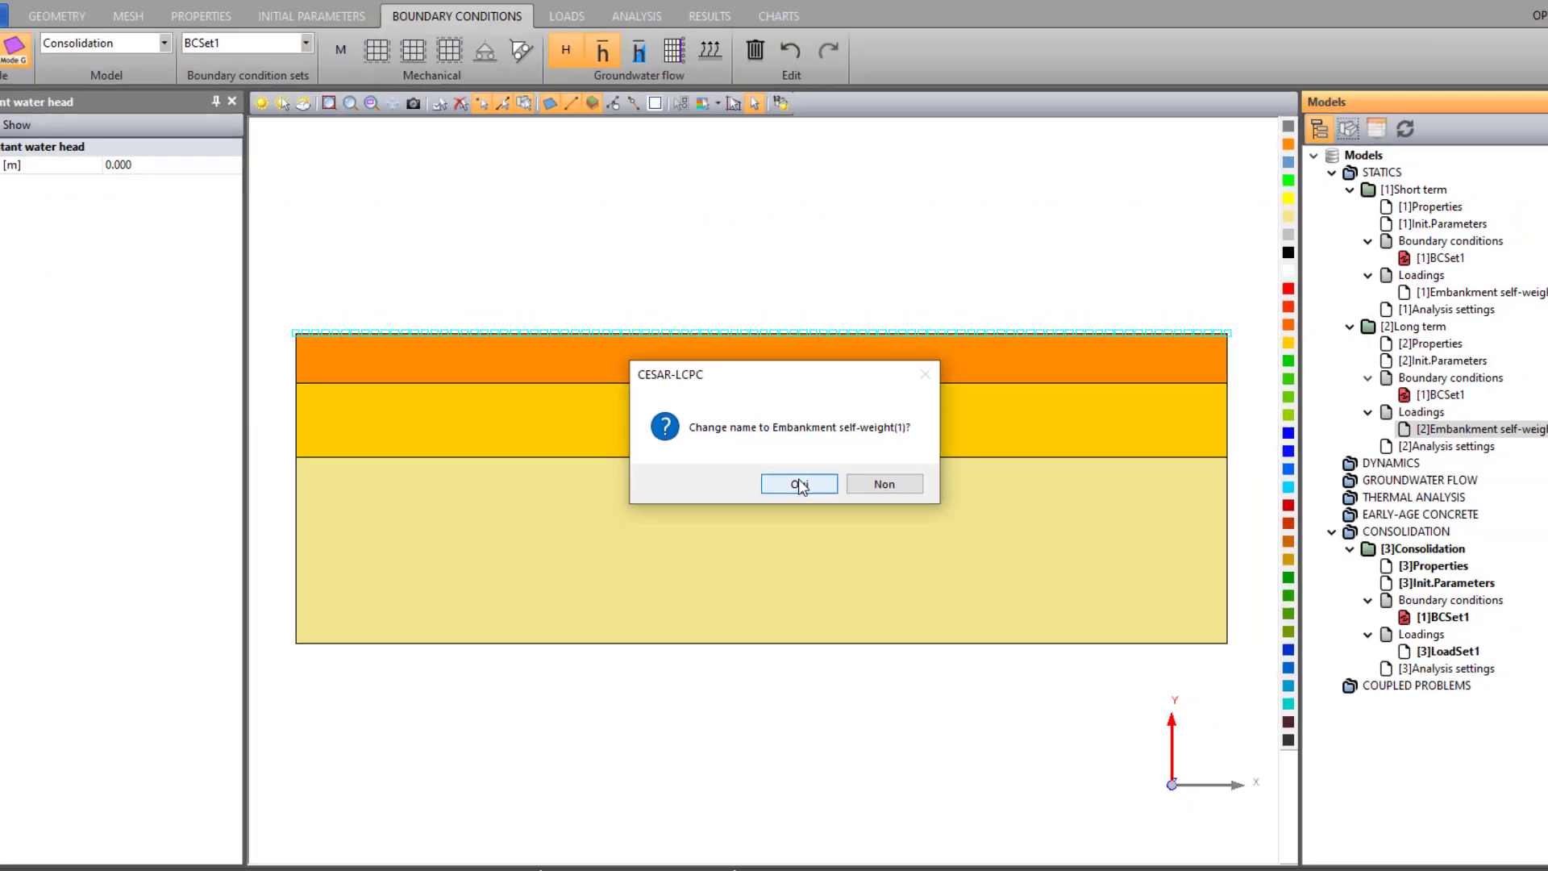
{"action": "left_click", "coordinate": [783, 484]}
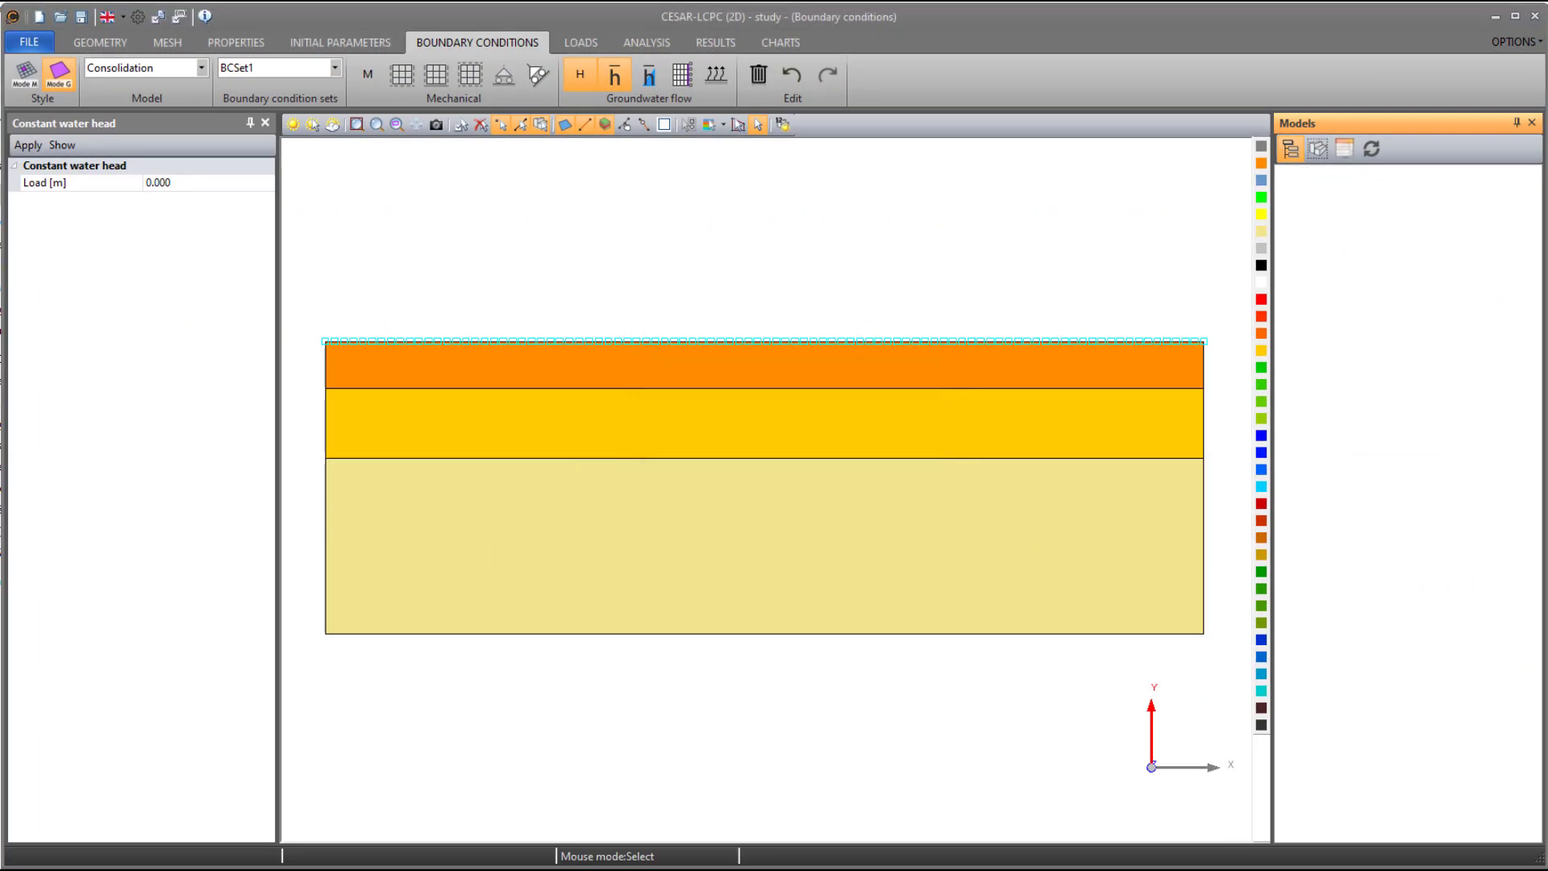
- Set the Consolidation analysis to 51 time steps defined by groups, with three groups of 10, 10 and 30 steps
{"action": "left_click", "coordinate": [649, 43]}
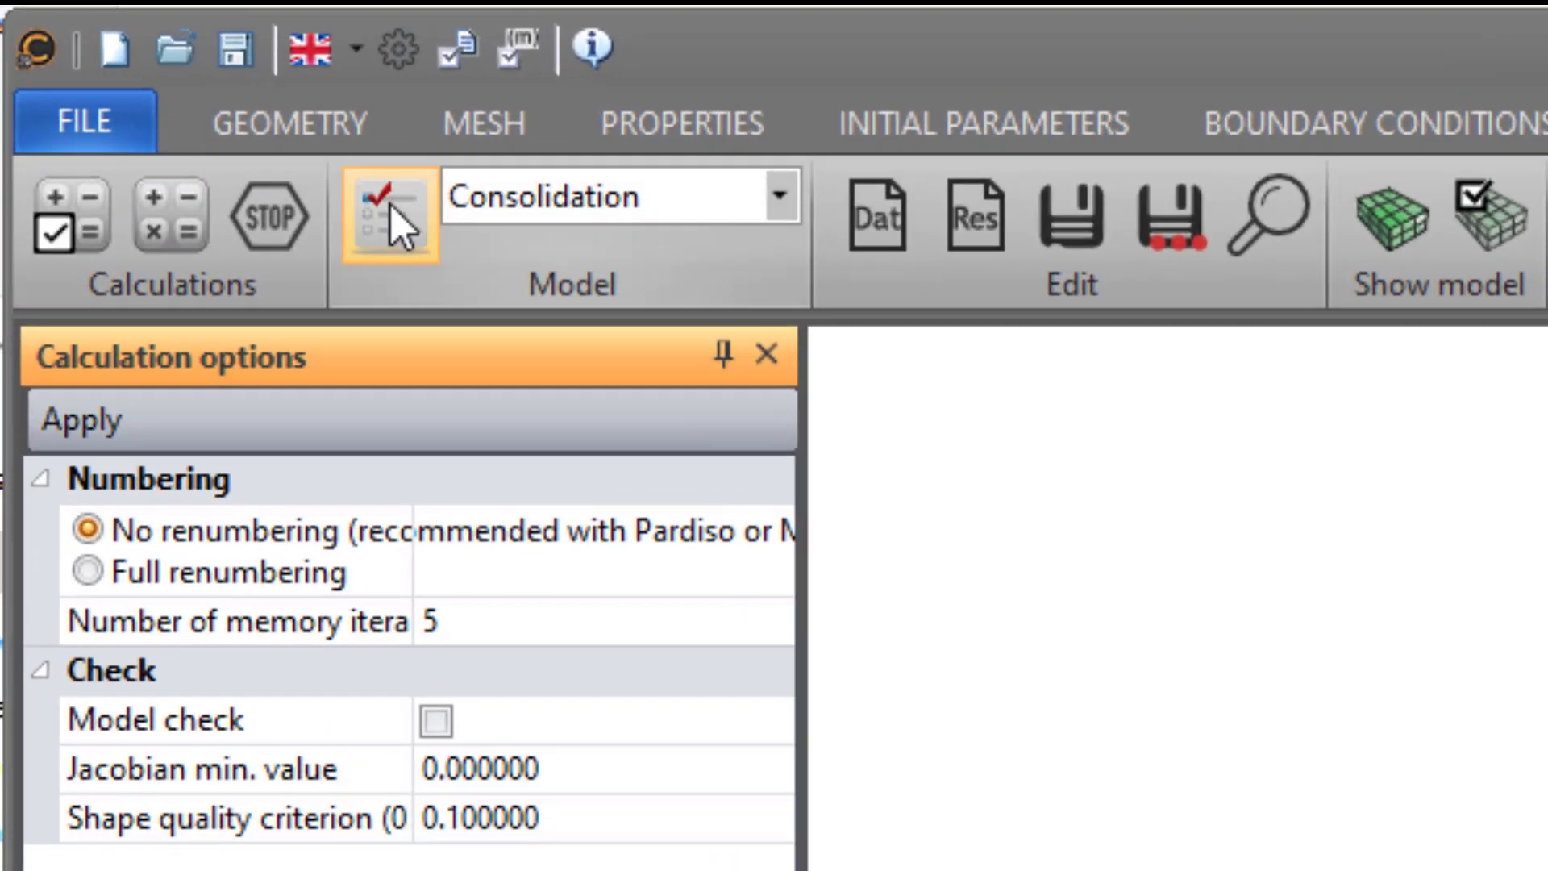
{"action": "left_click", "coordinate": [392, 208]}
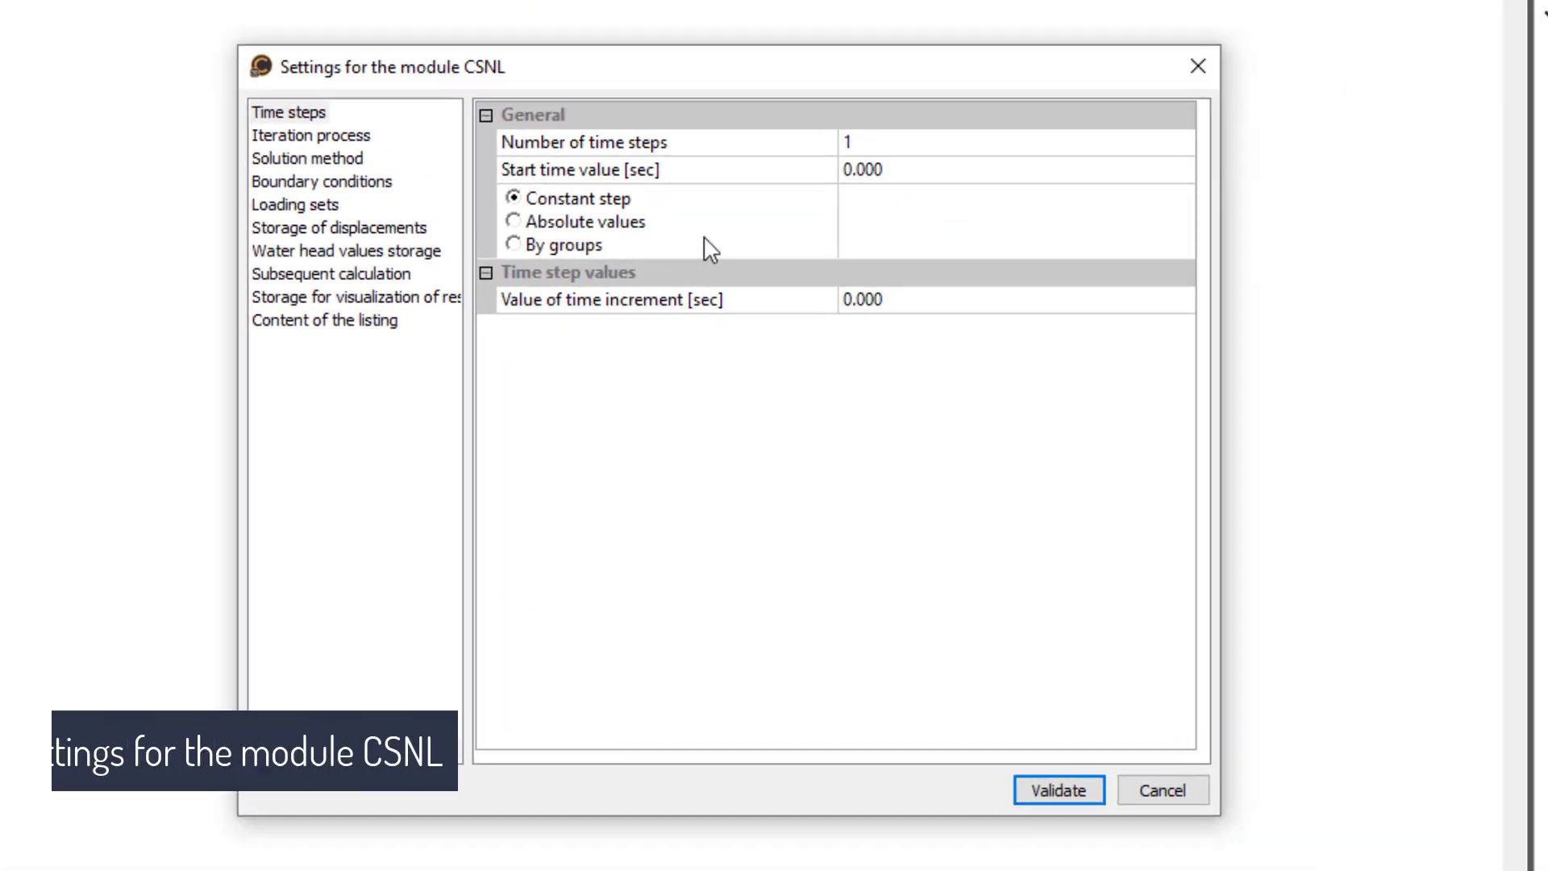
{"action": "left_click", "coordinate": [887, 133]}
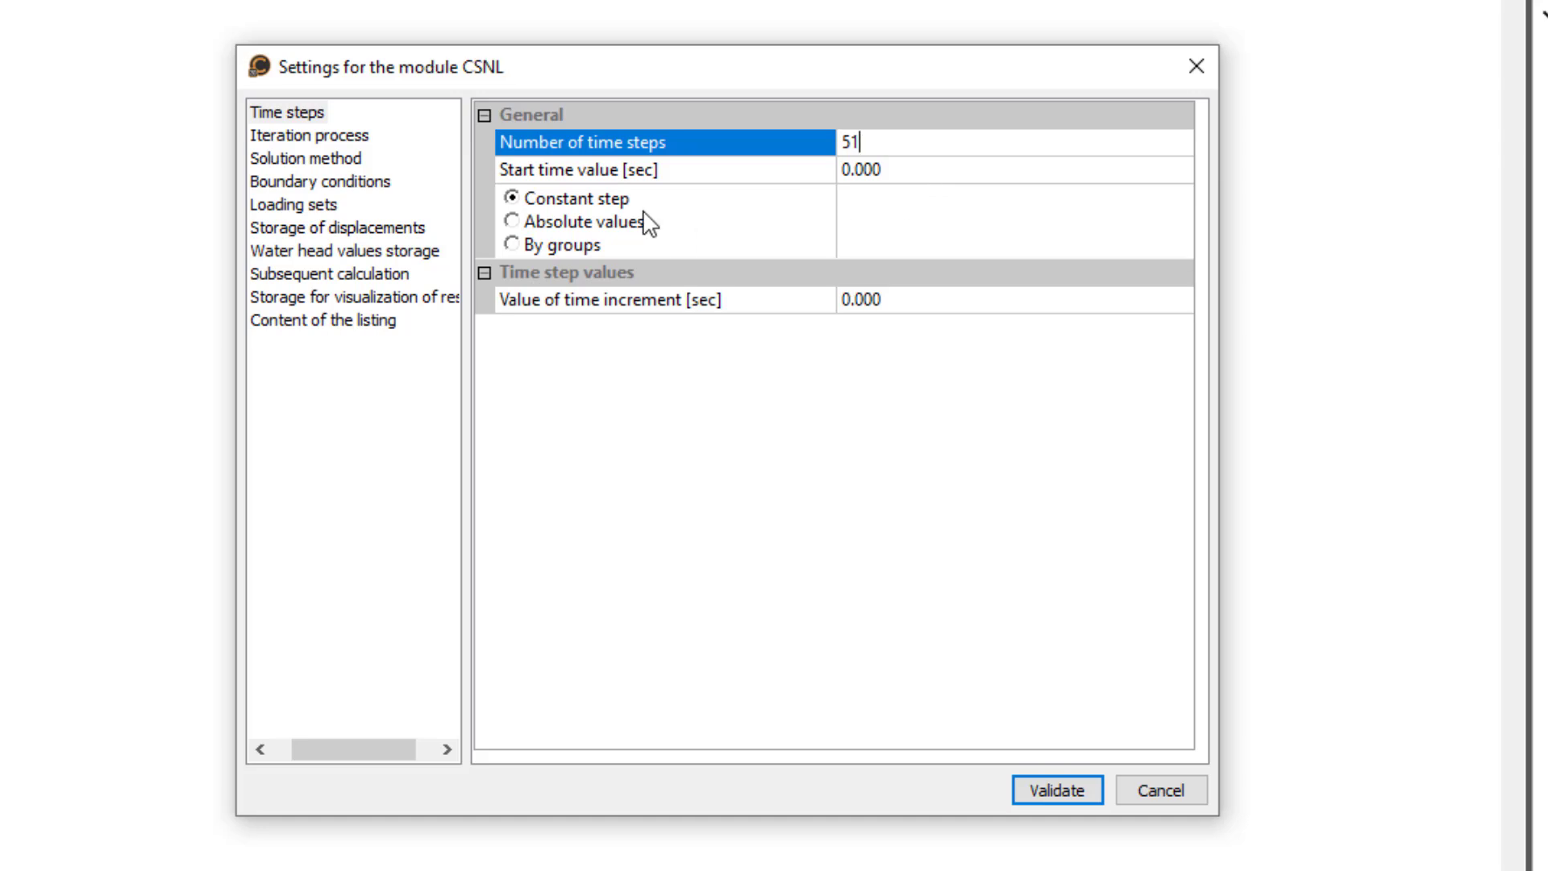
{"action": "left_click", "coordinate": [592, 240]}
{"action": "left_click", "coordinate": [1117, 332]}
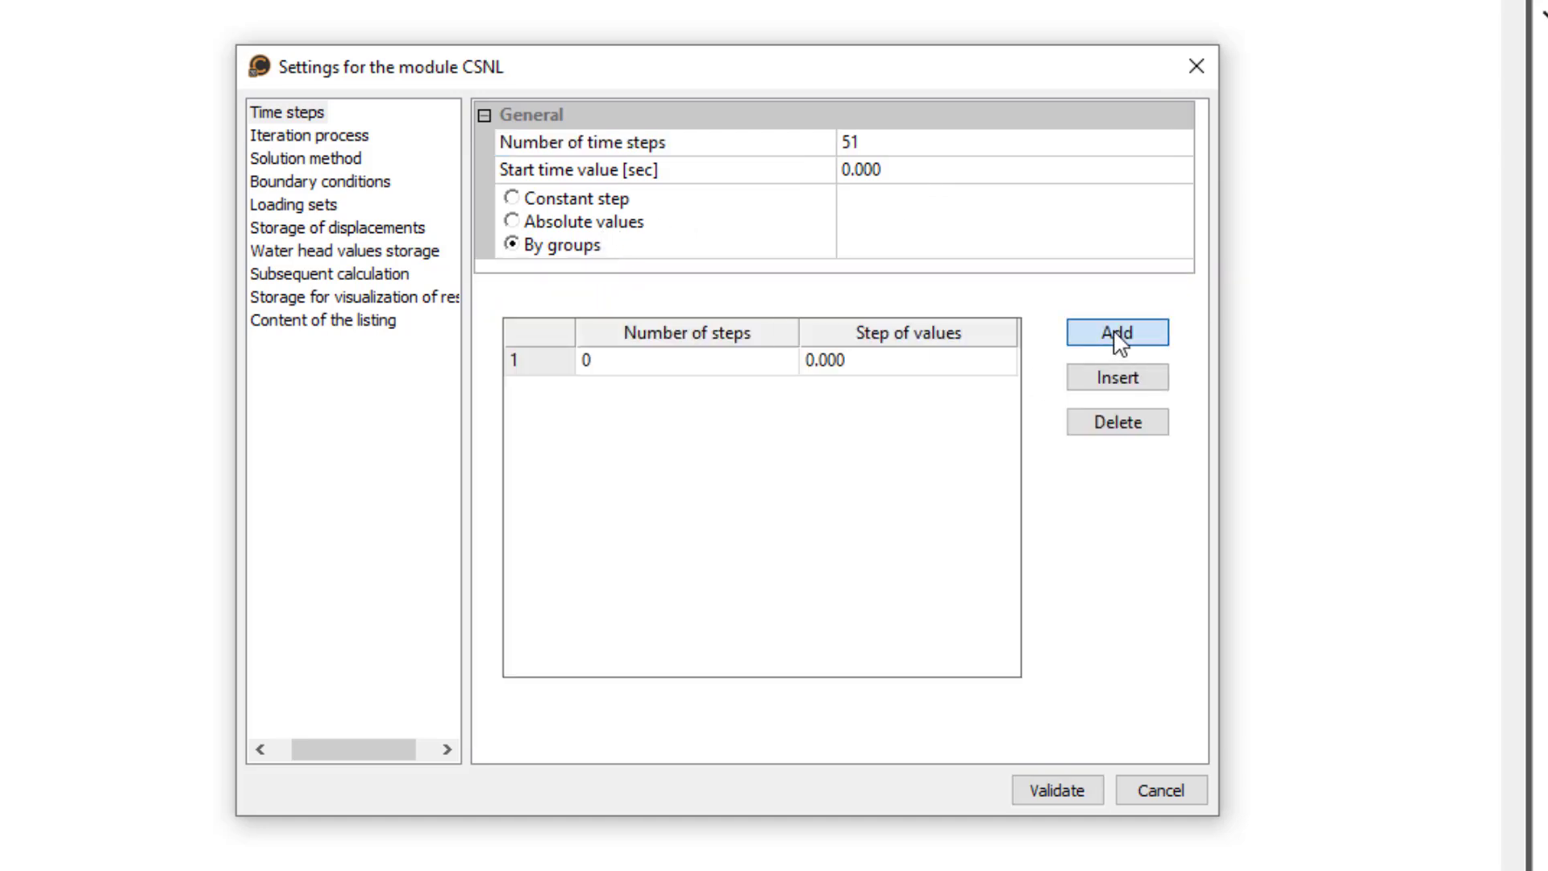
{"action": "left_click", "coordinate": [1116, 332]}
{"action": "left_click", "coordinate": [1116, 332]}
{"action": "left_click", "coordinate": [753, 366]}
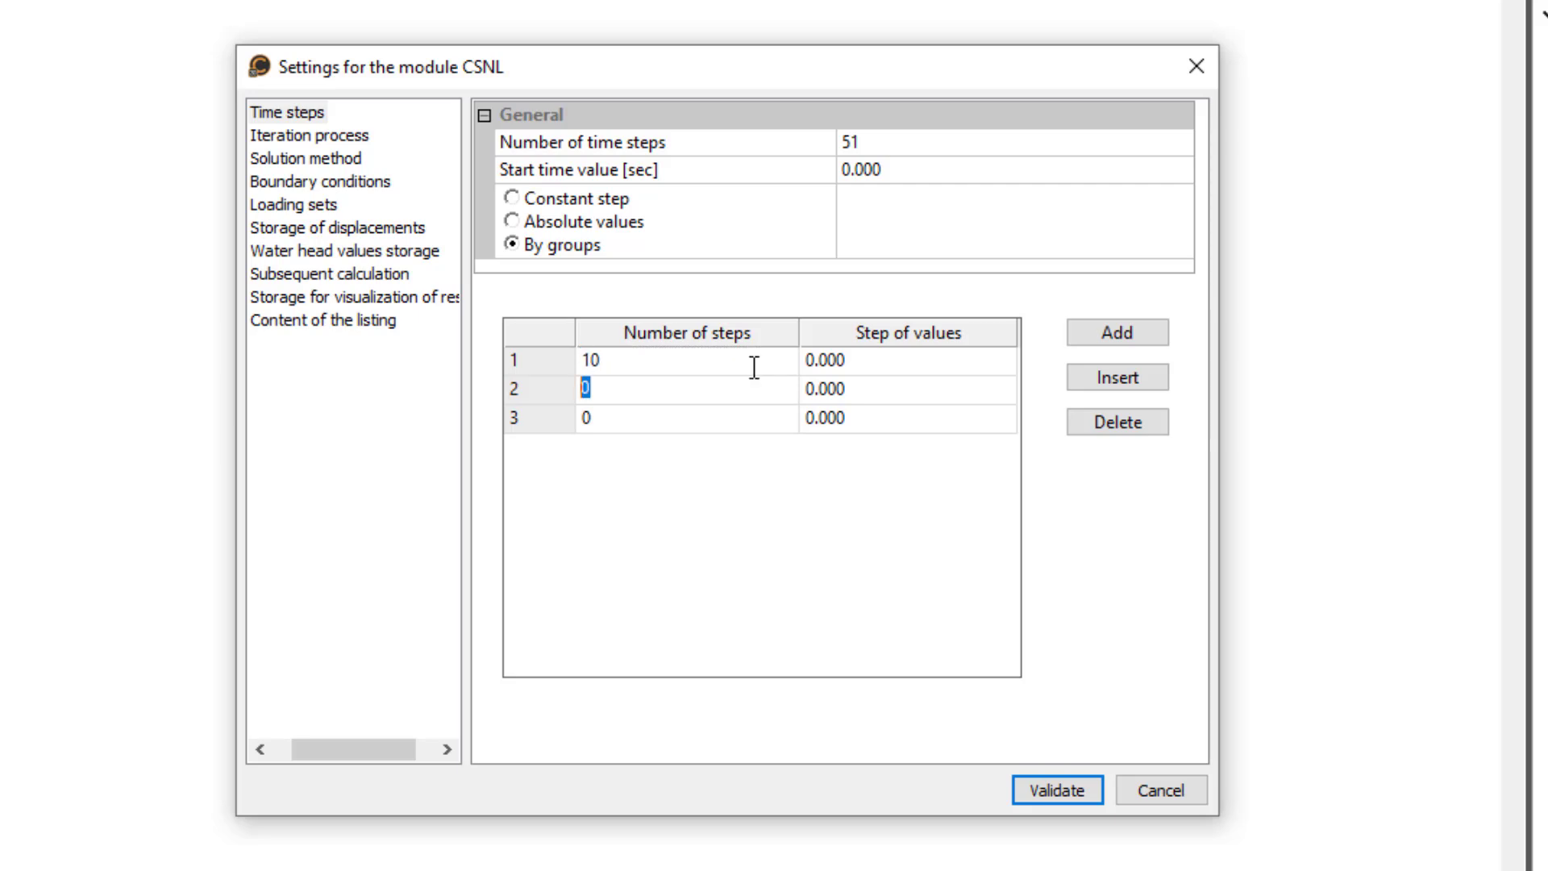
- Set the step values of the three time-step groups to 5000, 50000 and 500000 seconds
{"action": "left_click", "coordinate": [861, 363]}
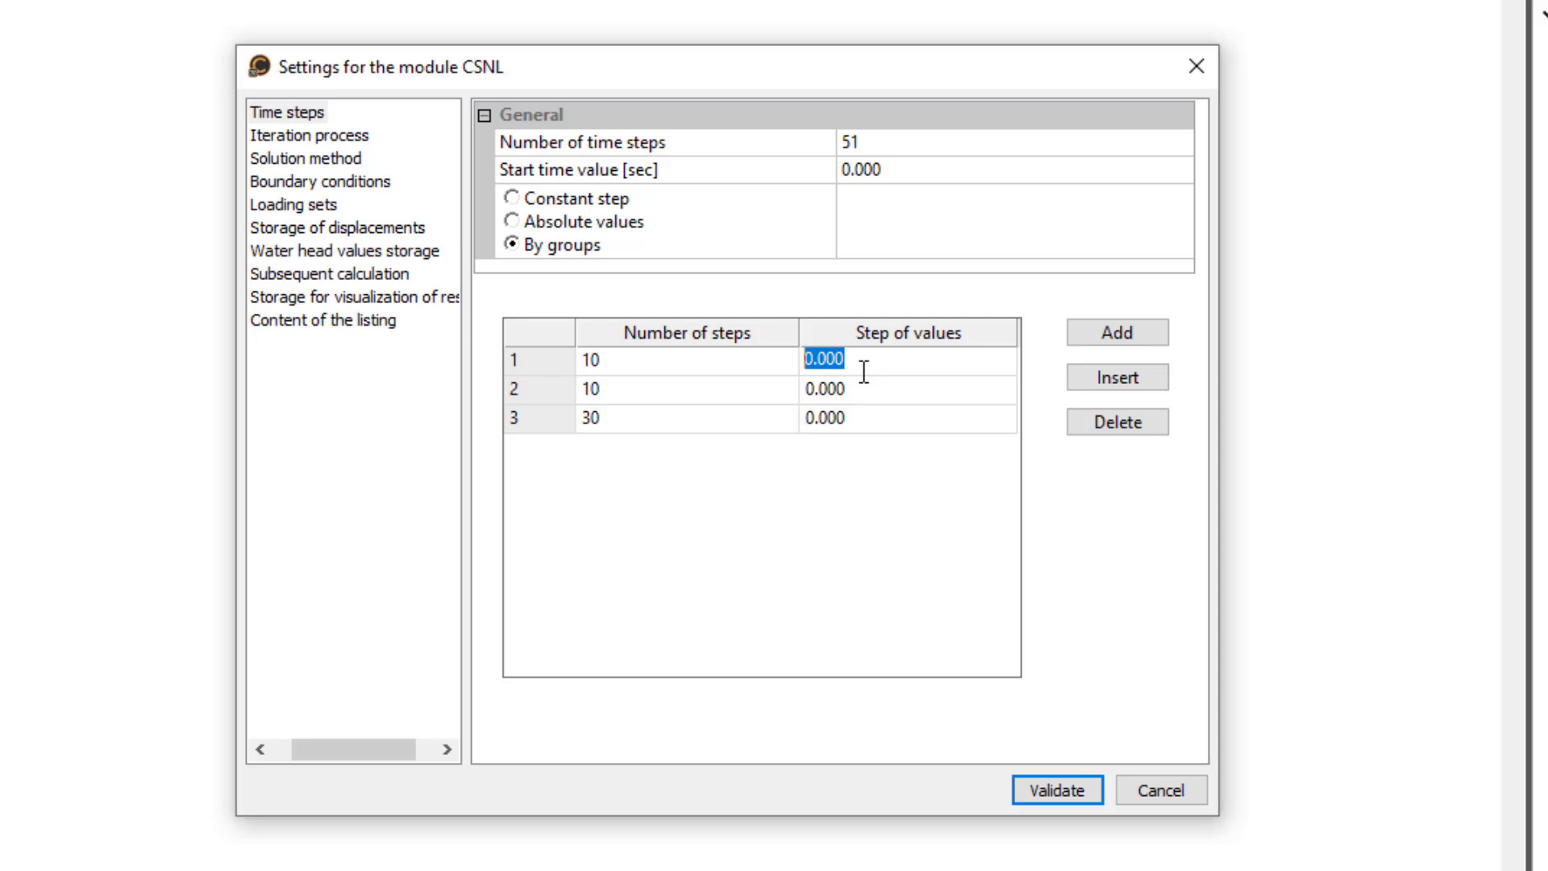
{"action": "type", "text": "50"}
{"action": "key", "text": "Return"}
{"action": "type", "text": "50"}
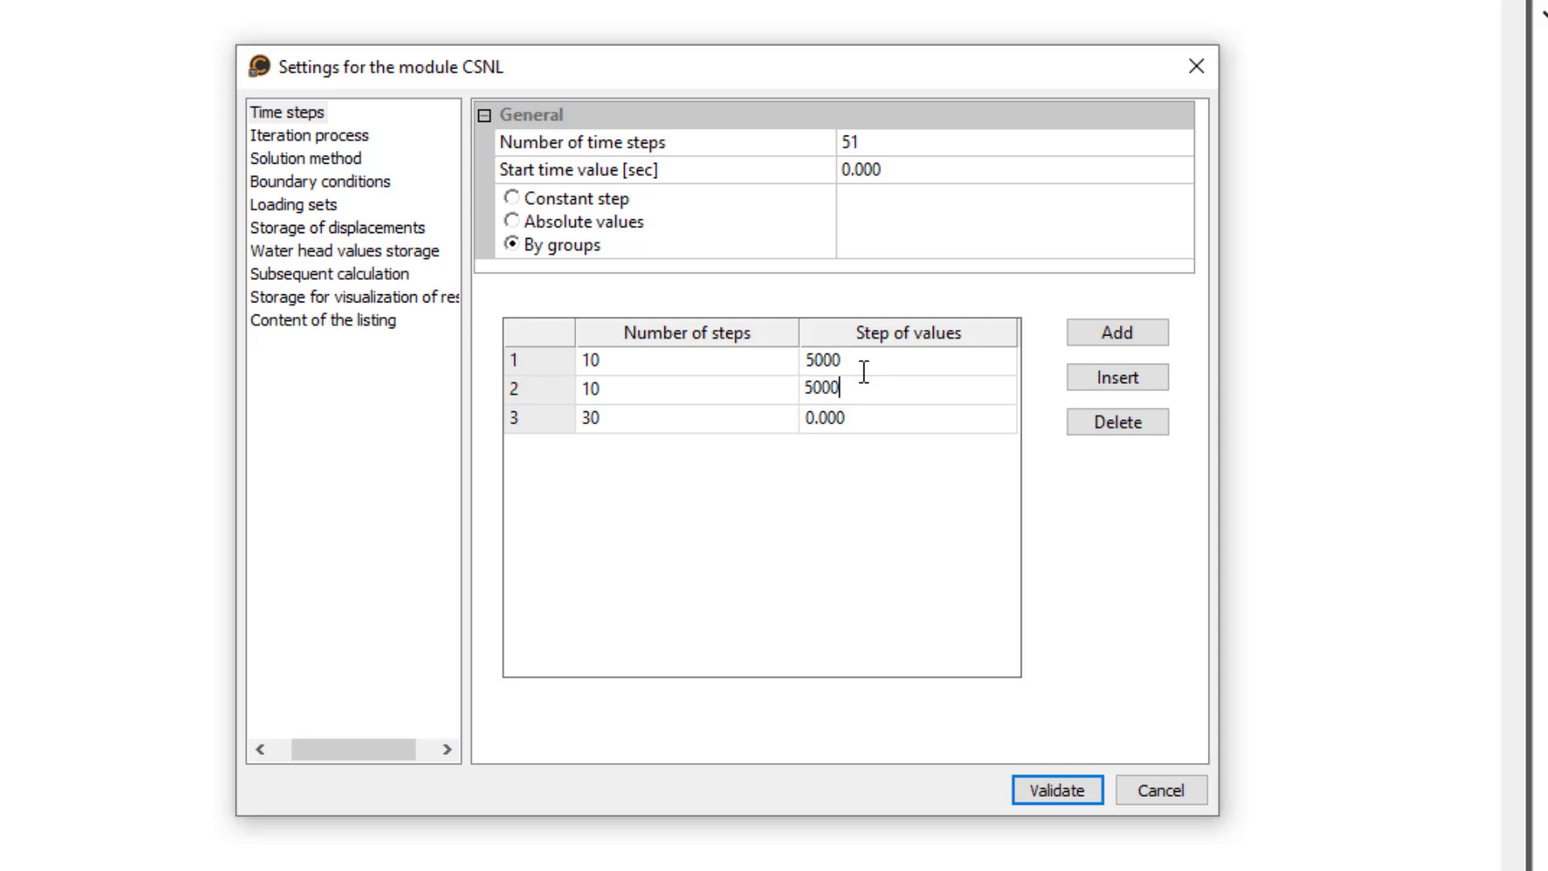
{"action": "key", "text": "Return"}
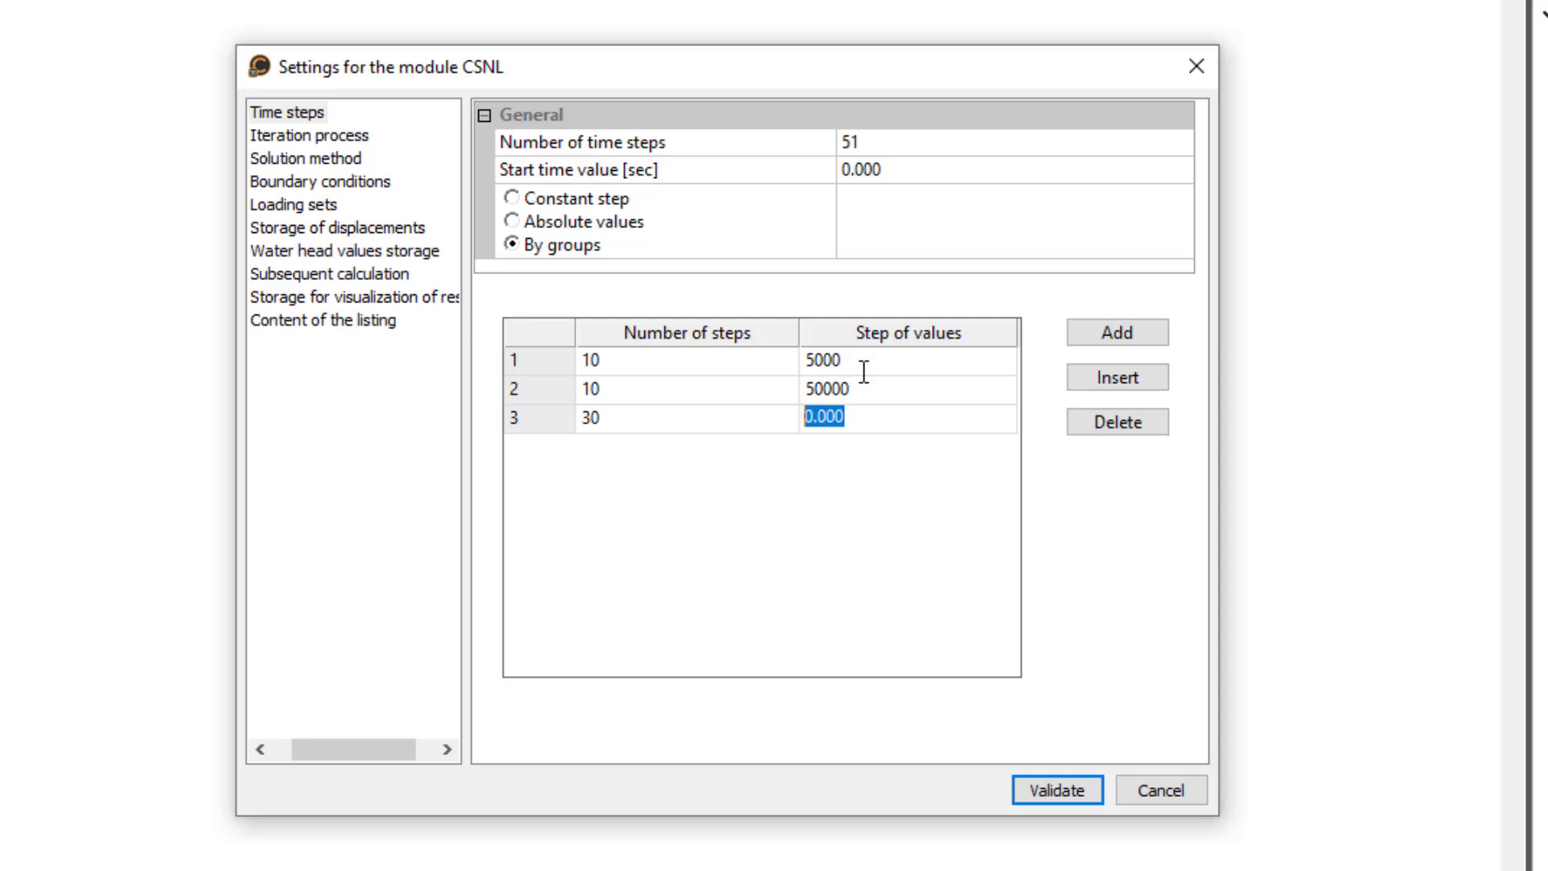
{"action": "type", "text": "5"}
- Set the Embankment self-weight(1) loading coefficients for time steps 1 to 8 to 0.1 through 0.8, rising by 0.1 each
{"action": "left_click", "coordinate": [323, 202]}
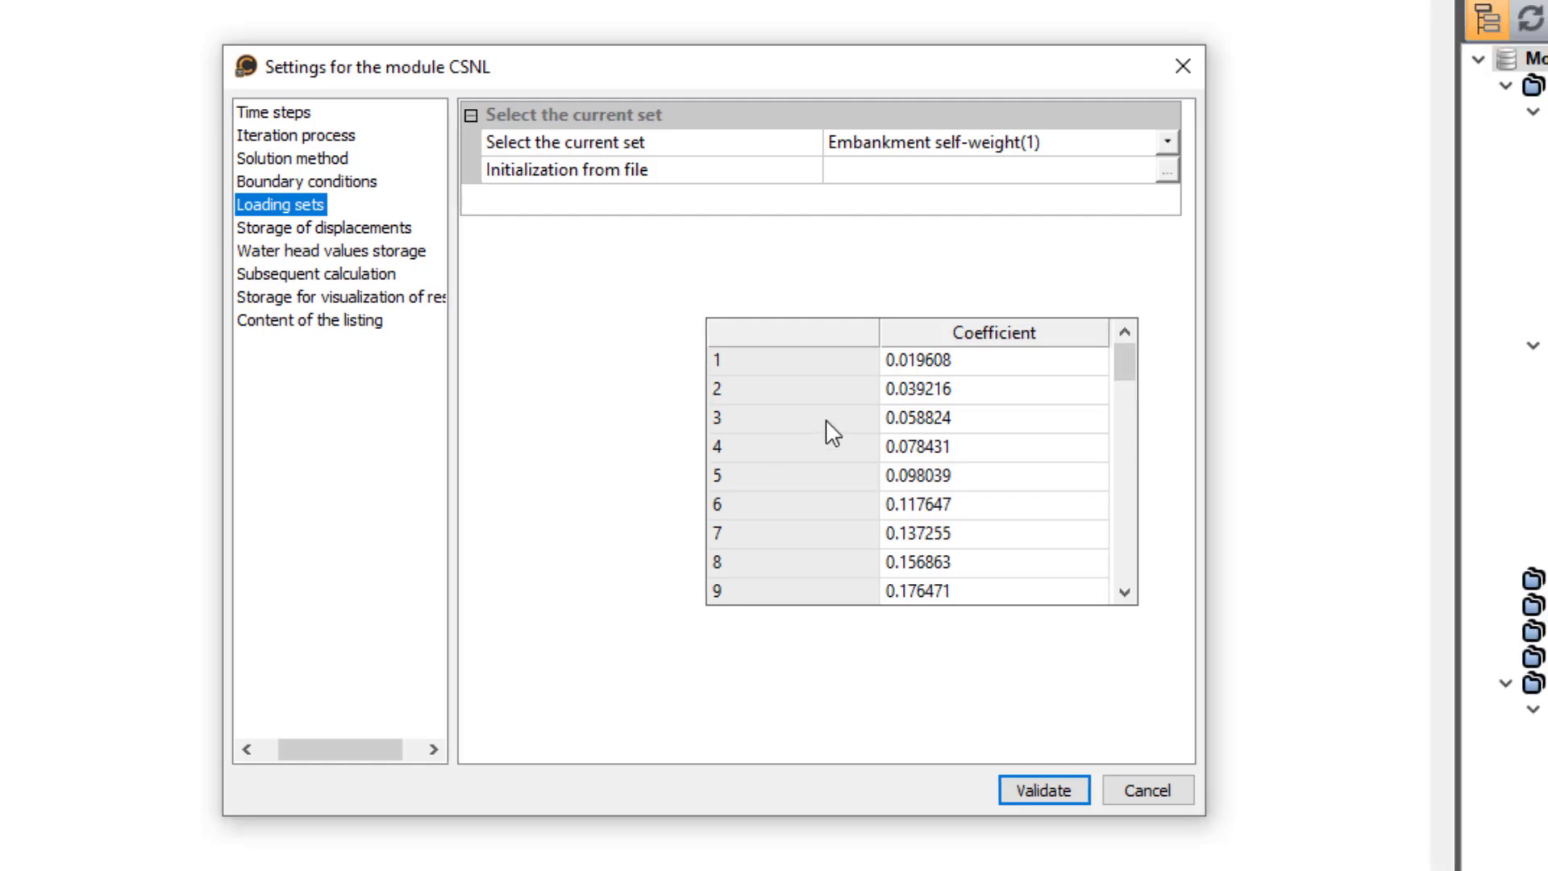
{"action": "double_click", "coordinate": [984, 362]}
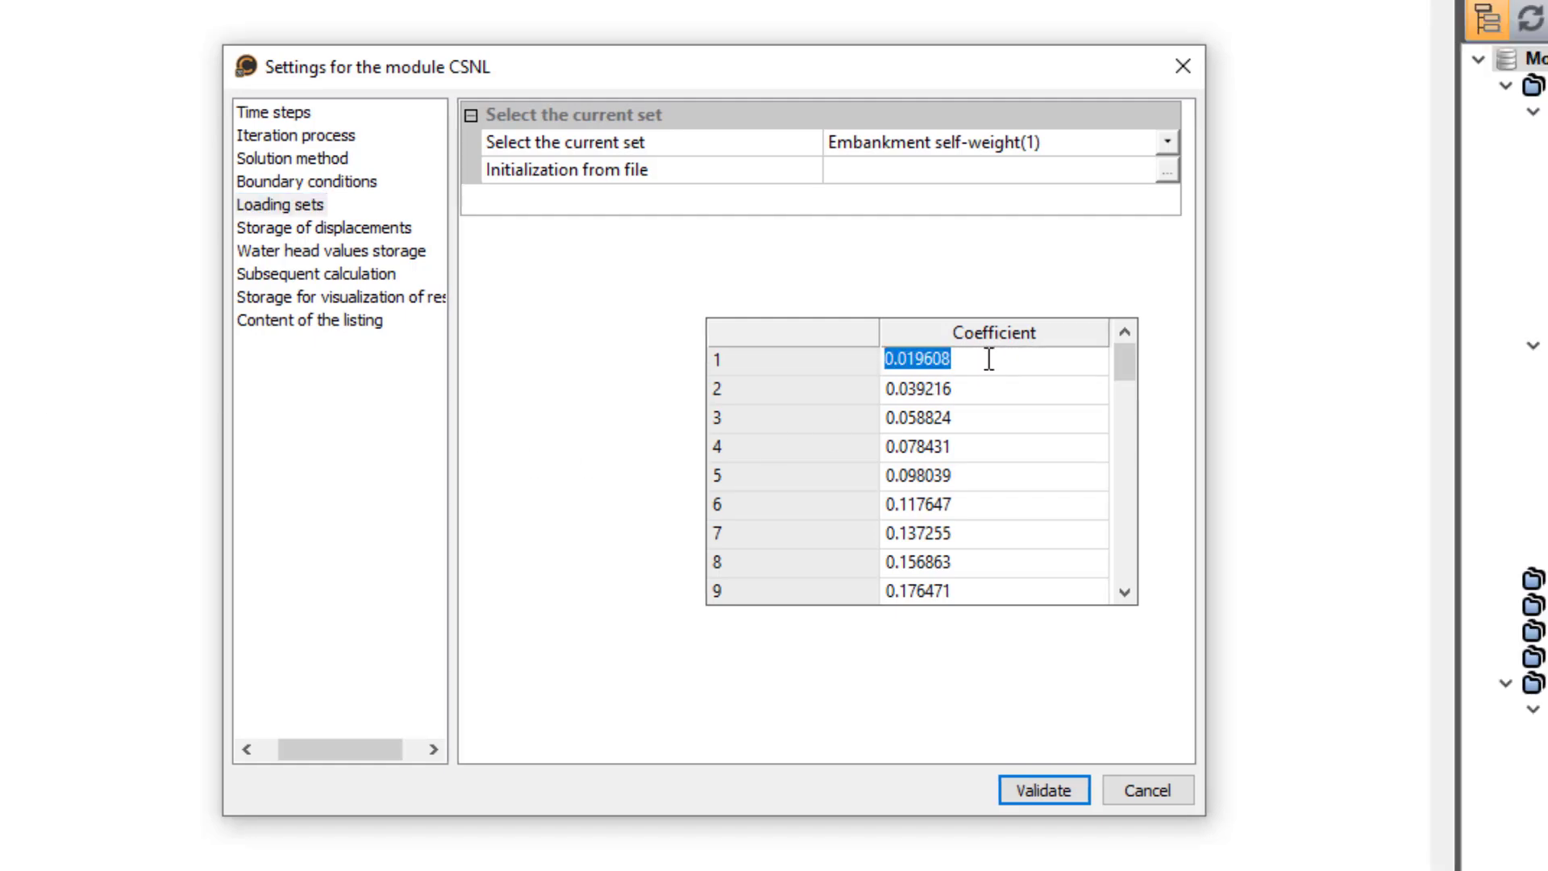
{"action": "type", "text": "0.1"}
{"action": "key", "text": "Return"}
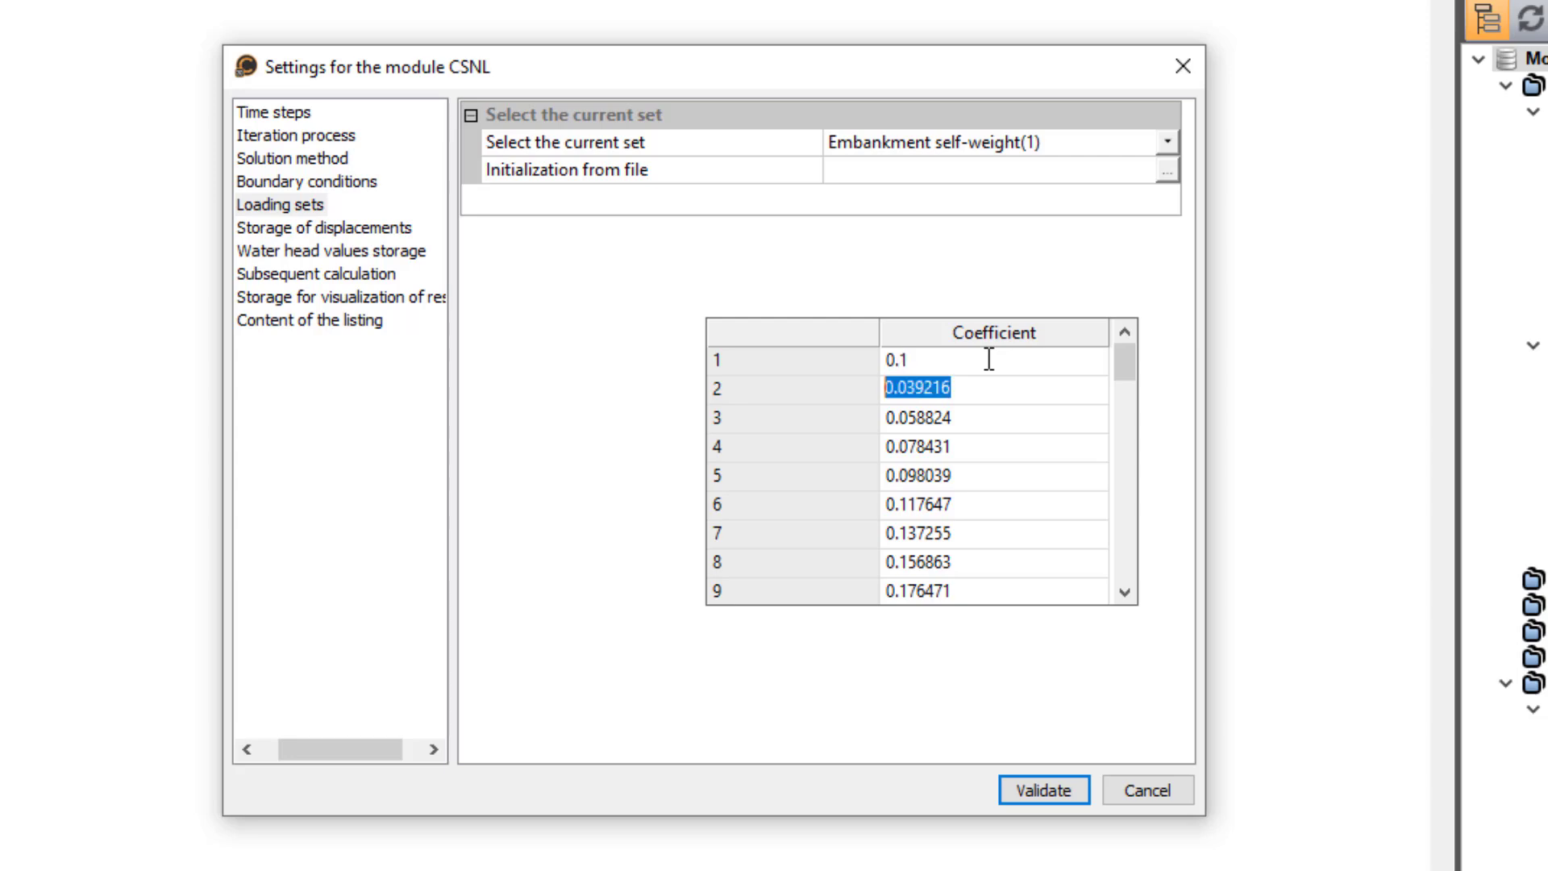
{"action": "type", "text": "0.2"}
{"action": "key", "text": "Return"}
{"action": "type", "text": "0.3"}
{"action": "key", "text": "Return"}
{"action": "type", "text": "0.4"}
{"action": "key", "text": "Return"}
{"action": "type", "text": "0.5"}
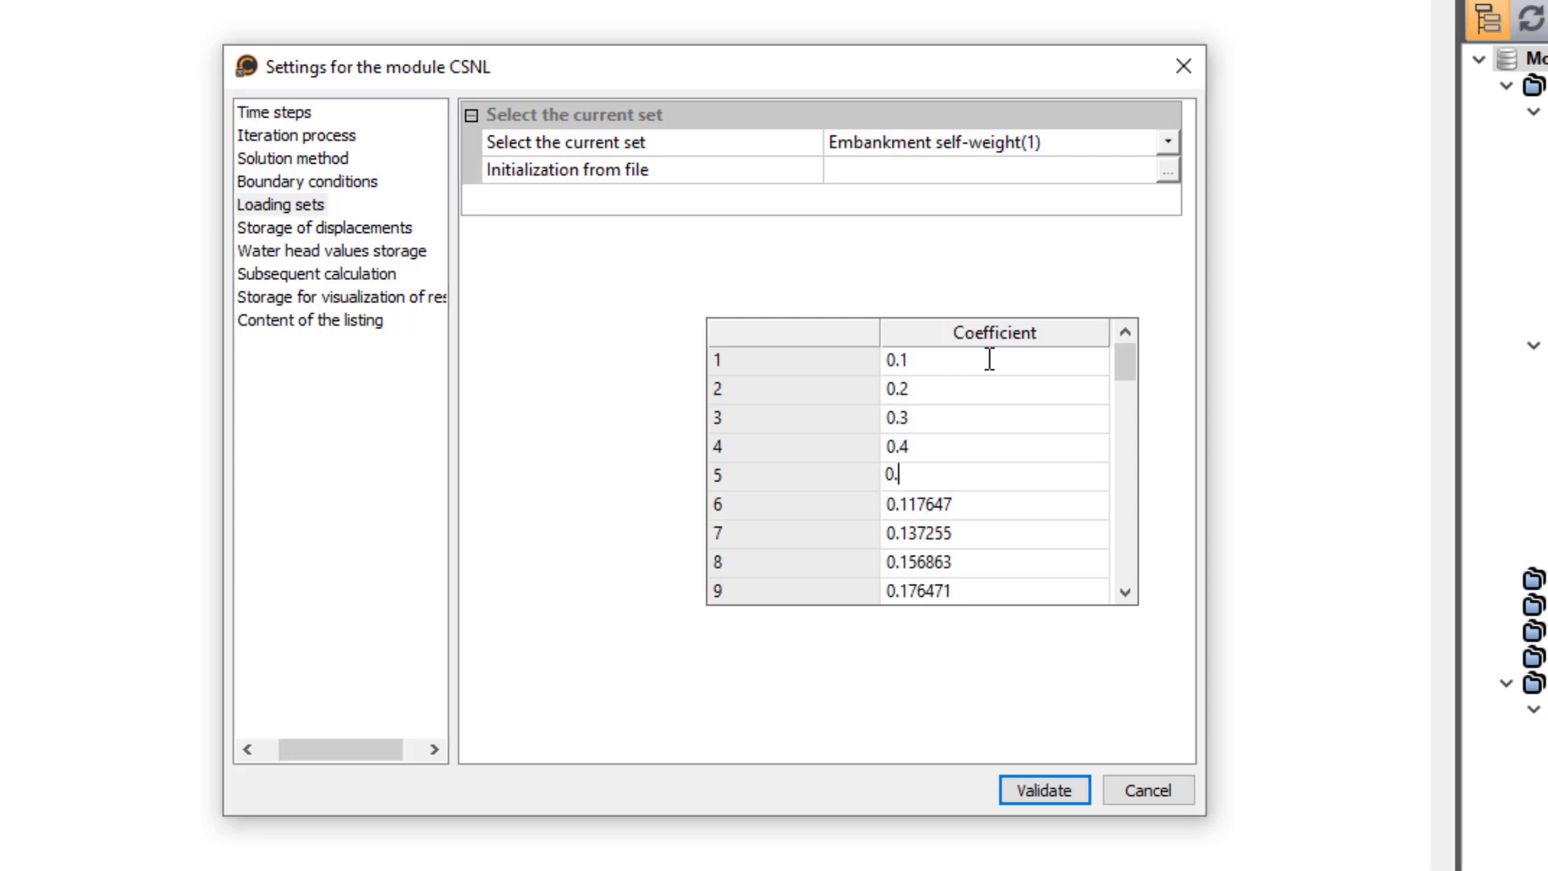
{"action": "key", "text": "Return"}
{"action": "type", "text": "0.6"}
{"action": "key", "text": "Return"}
{"action": "type", "text": "0.7"}
{"action": "key", "text": "Return"}
{"action": "type", "text": "0."}
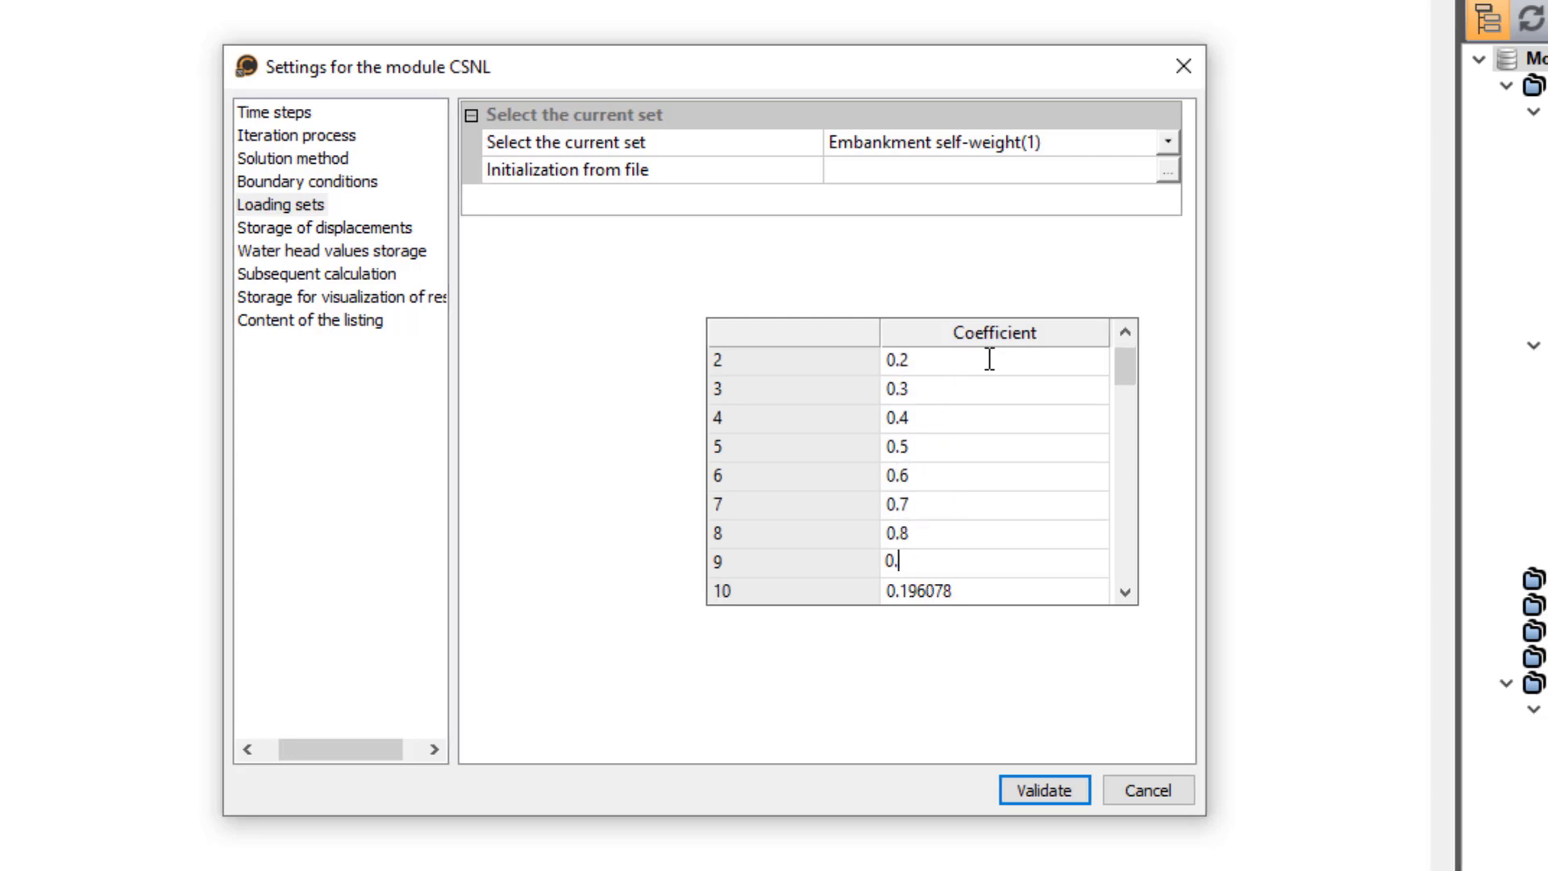
{"action": "type", "text": "8 0.9 1 1 1 1 1 1 1 1 1 1 1 1 1 1 1 1 1"}
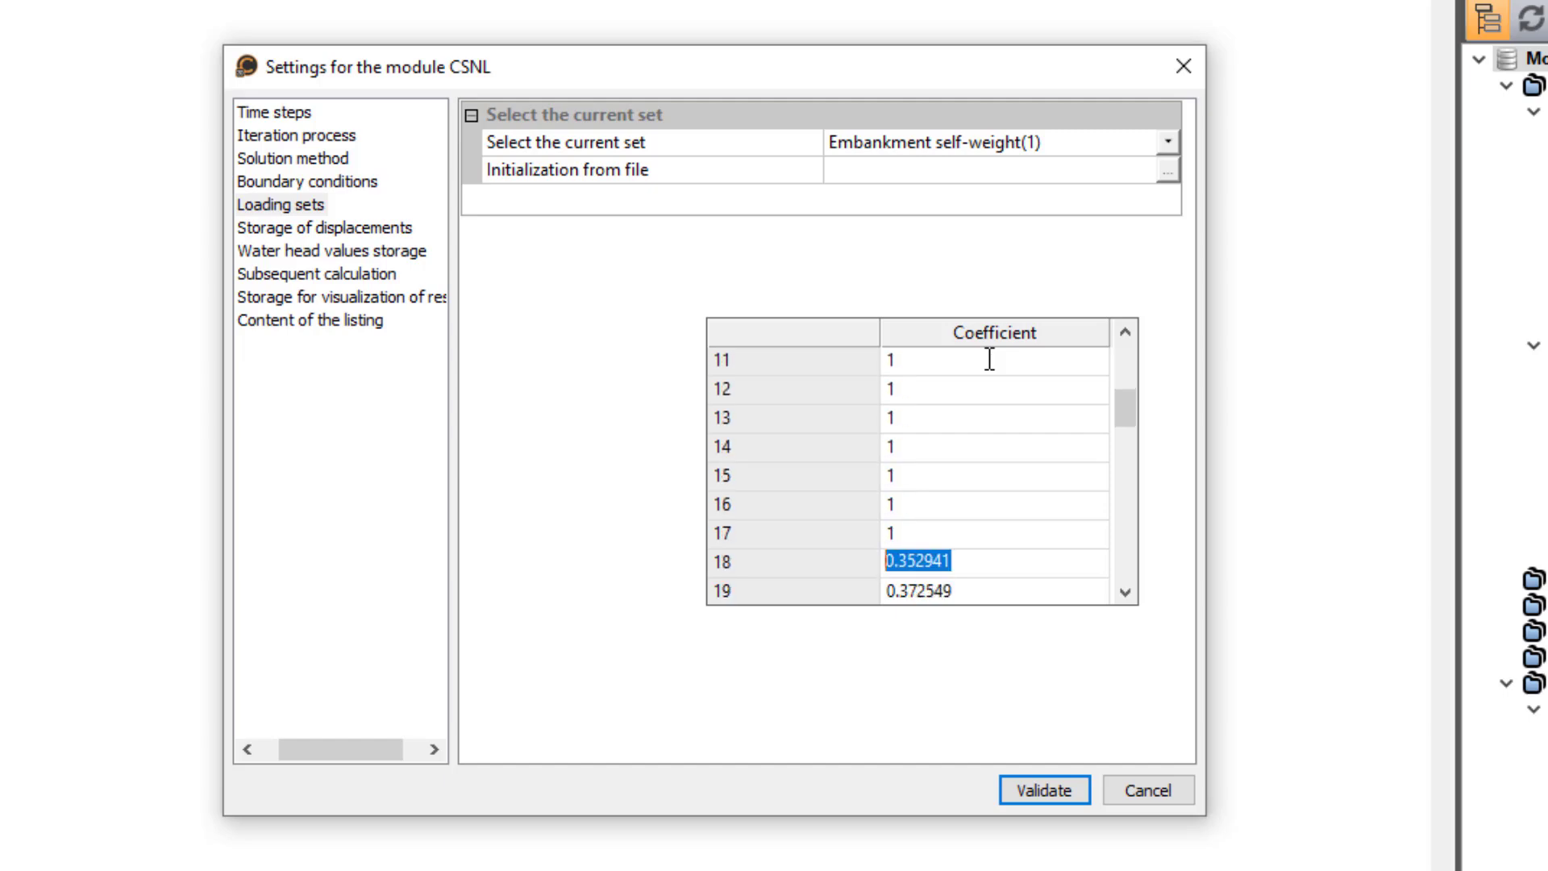
{"action": "type", "text": " 1 1 1 1 1 1 1 1 1 1 1 1"}
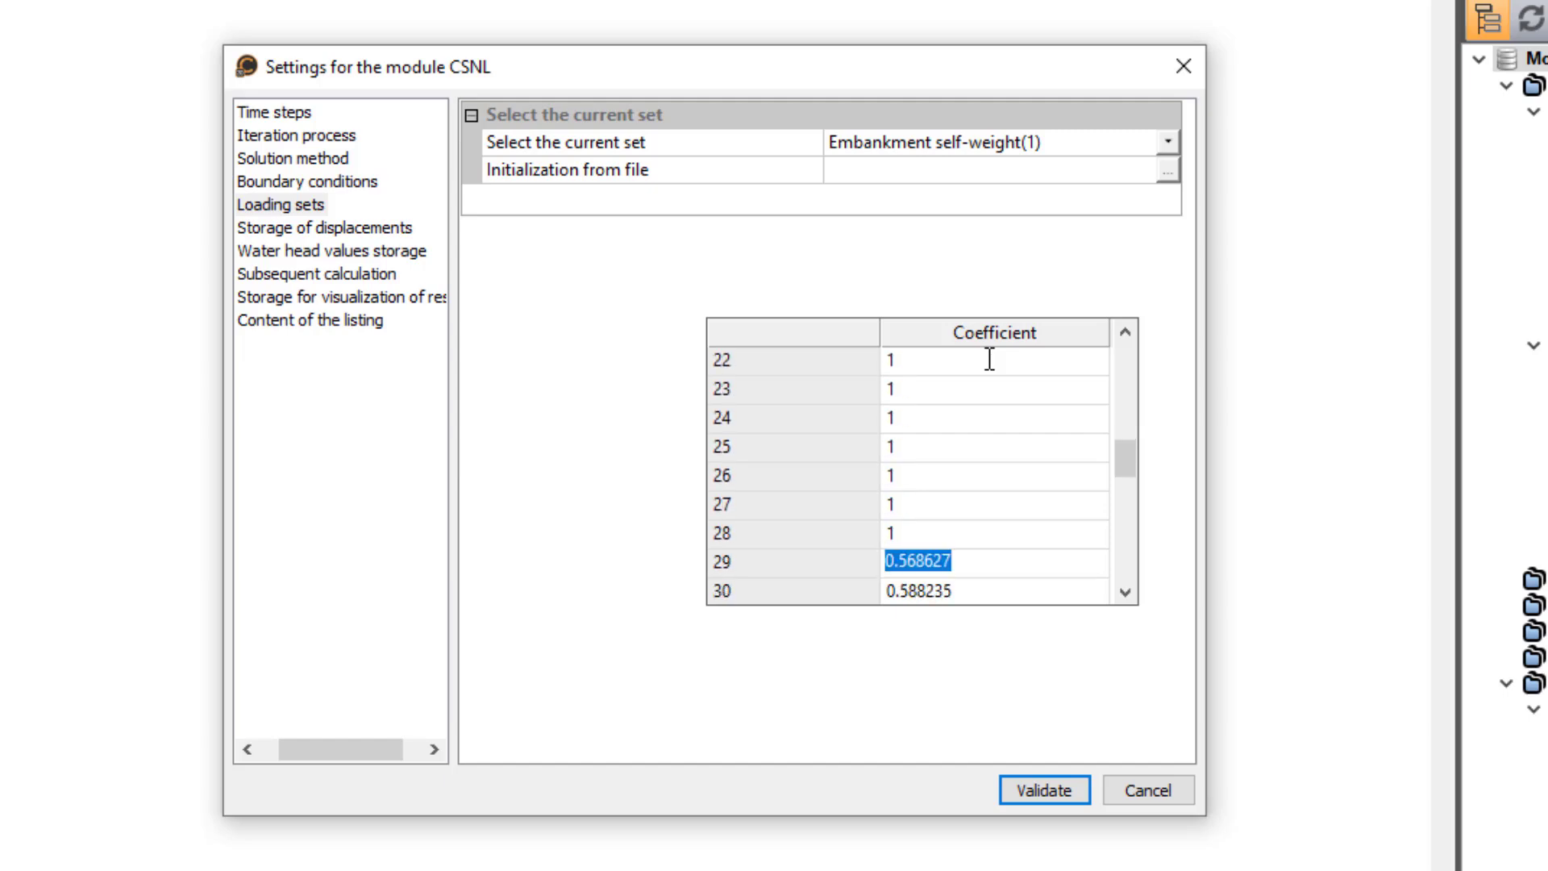
{"action": "type", "text": " 1 1 1 1 1 1 1 1 1 1 1 1"}
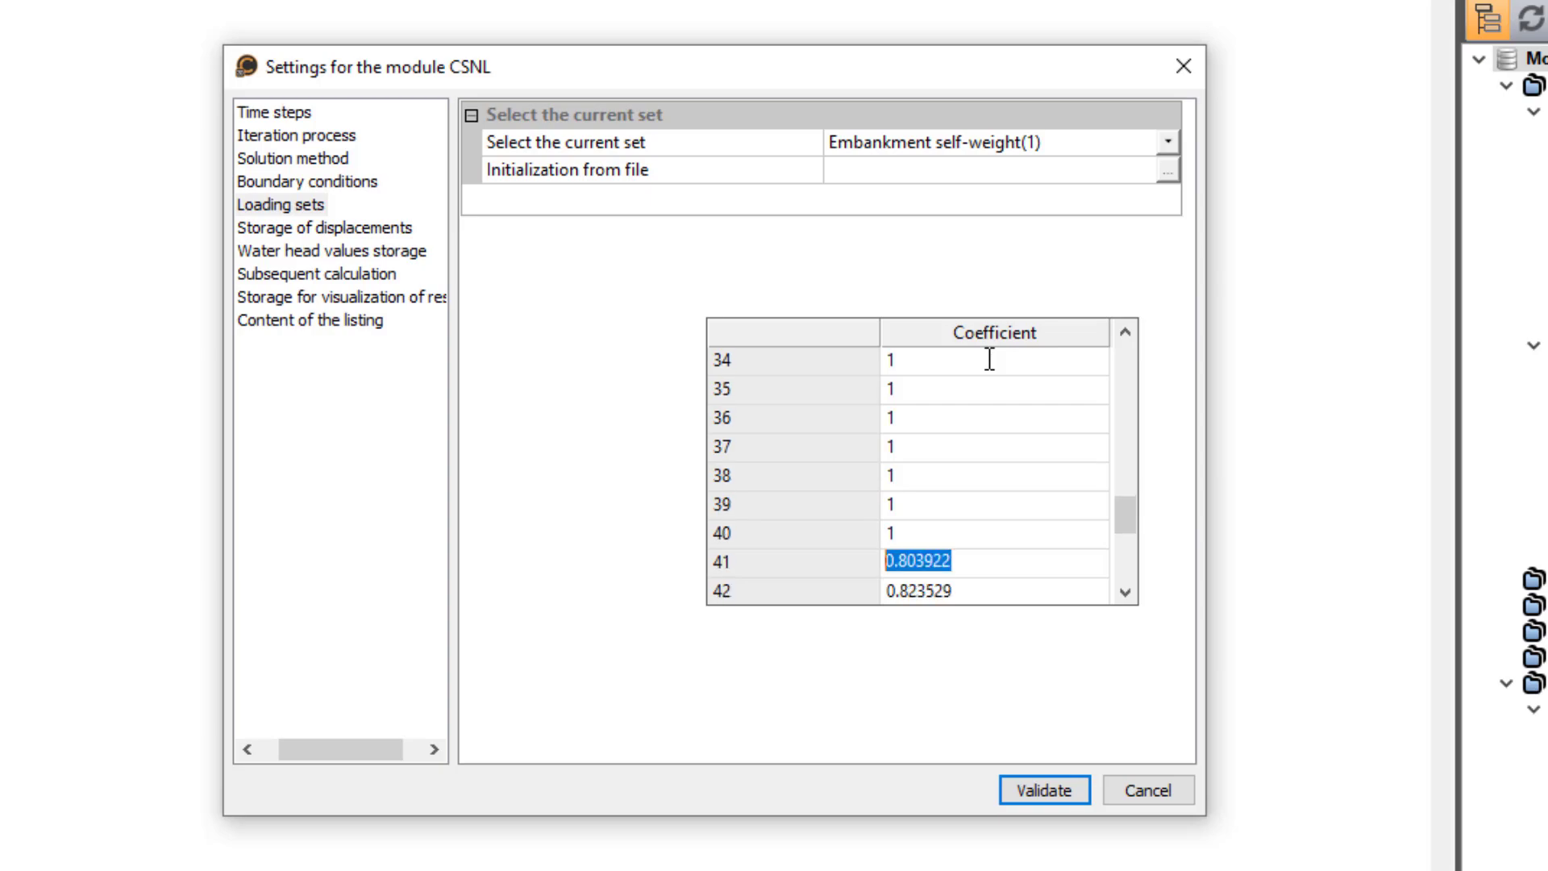
- Set the loading coefficient to 0.9 for time step 9 and 1 for steps 10 to 51, and validate the CSNL settings
{"action": "key", "text": "Return"}
{"action": "type", "text": "1"}
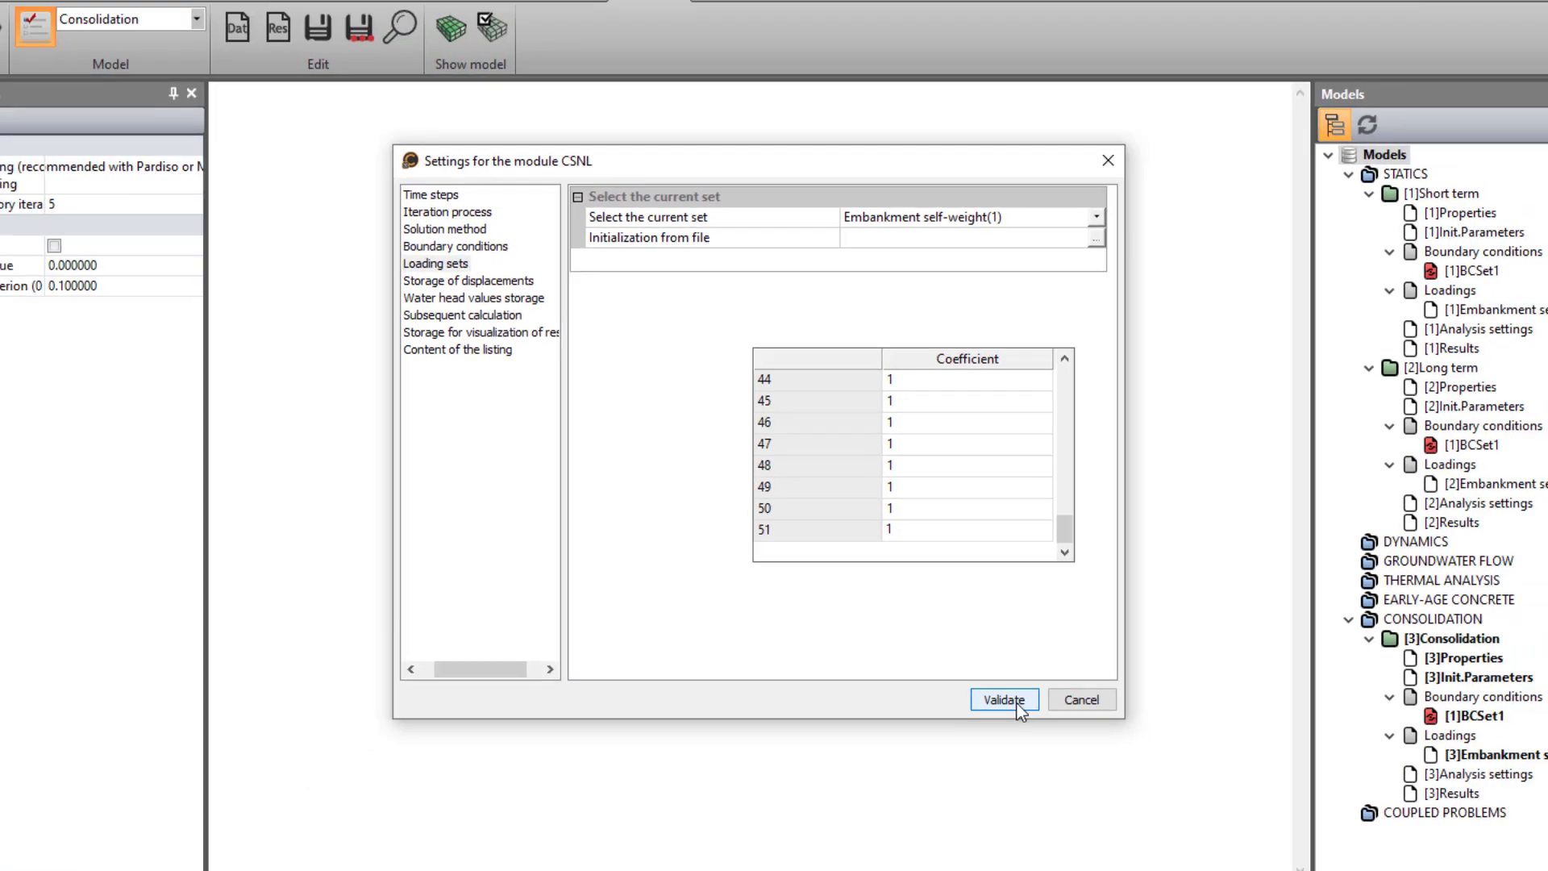
{"action": "left_click", "coordinate": [1048, 791]}
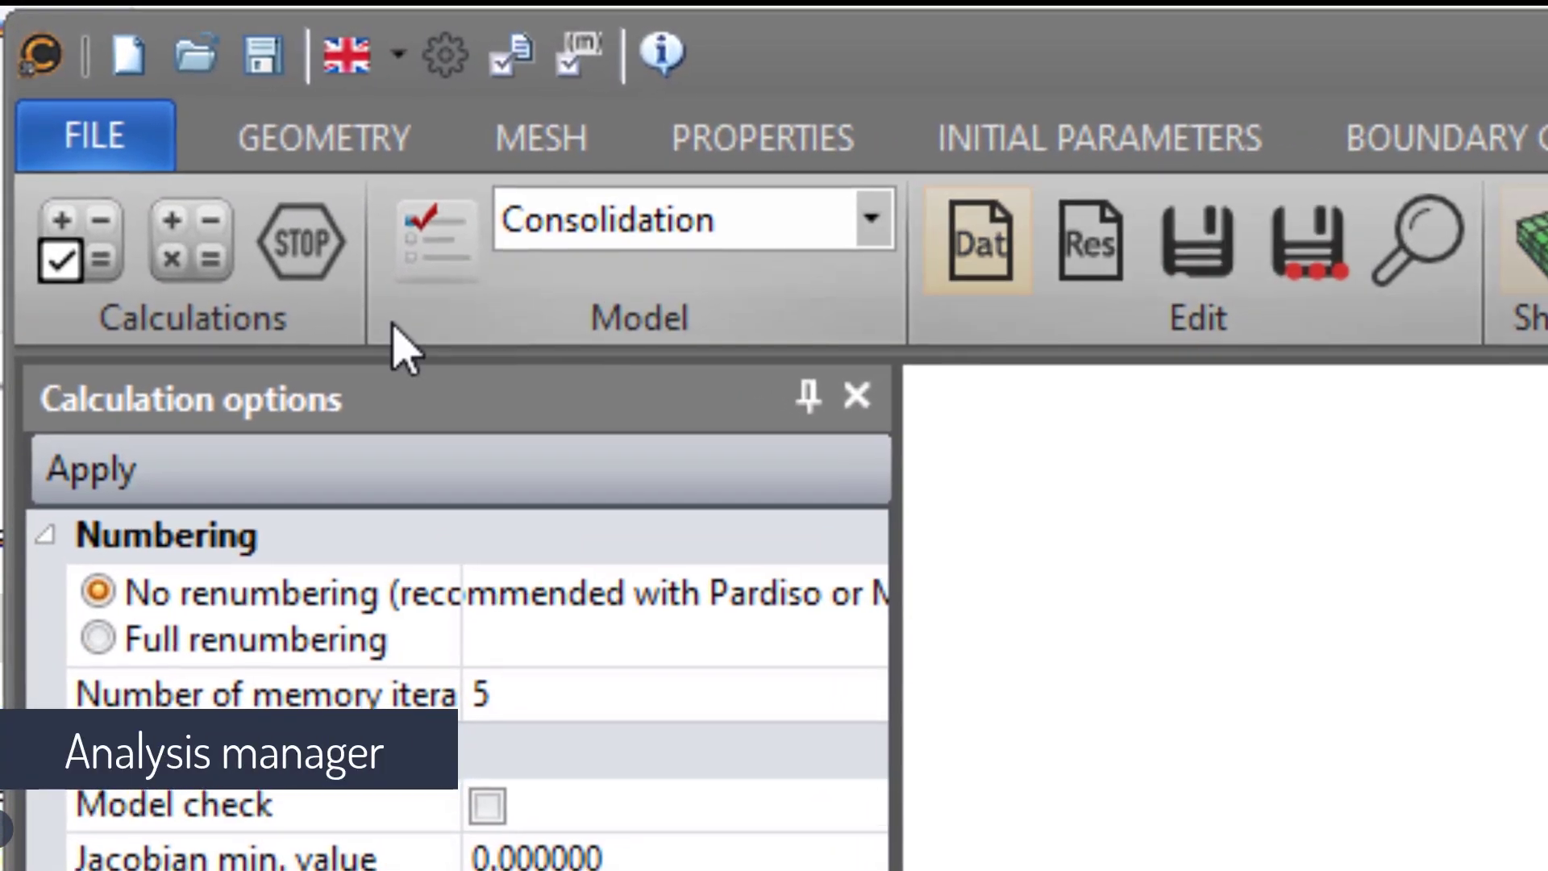
- Create the solver input files and run the calculation for the Consolidation model in the Analysis manager
{"action": "left_click", "coordinate": [132, 172]}
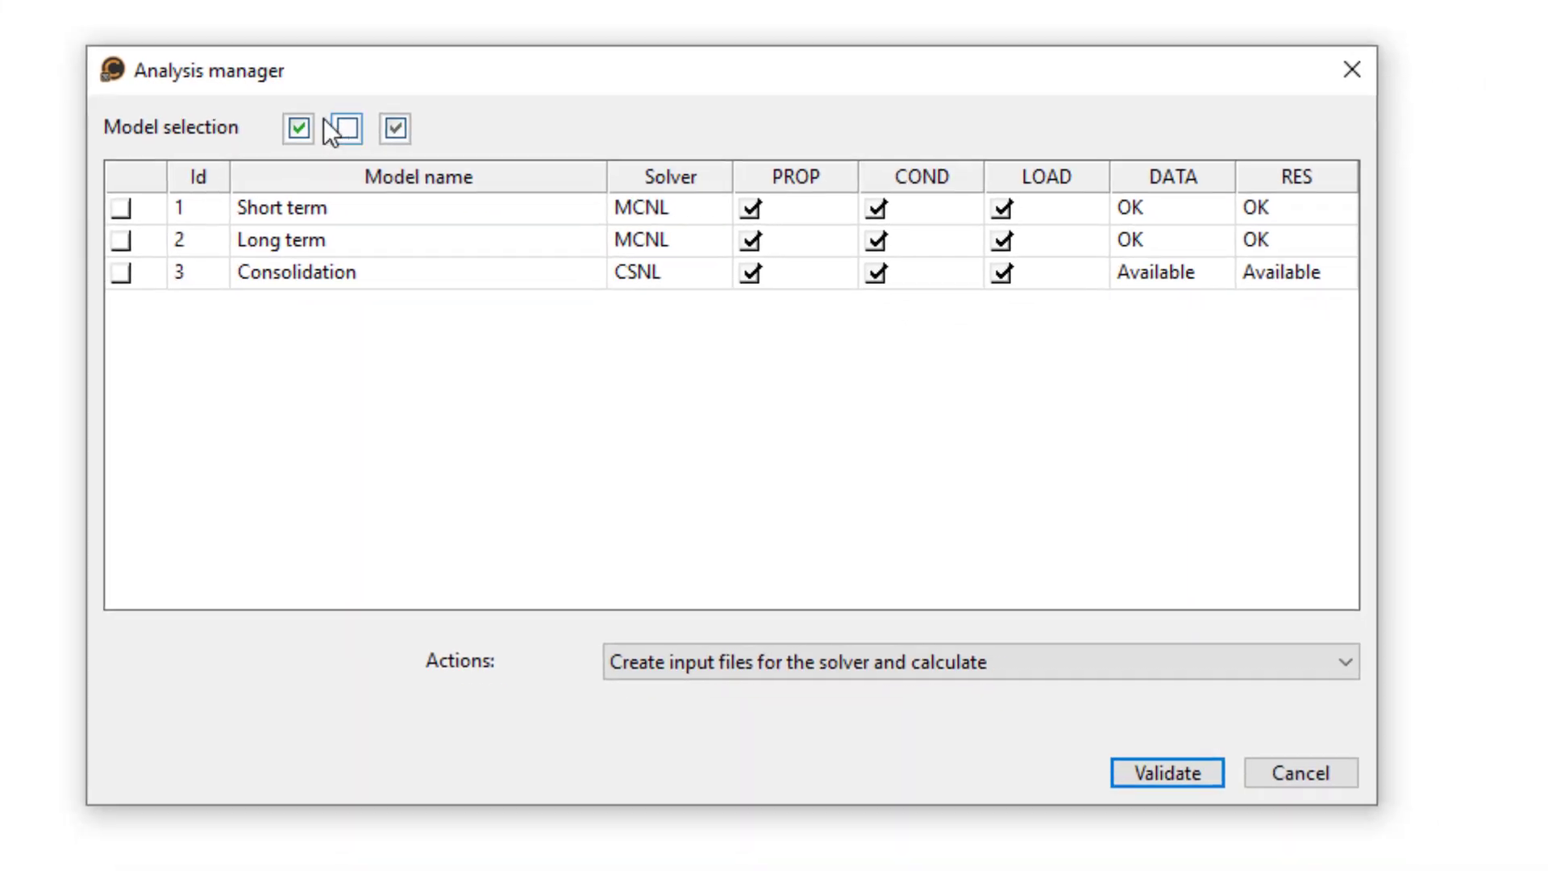
{"action": "left_click", "coordinate": [1398, 695]}
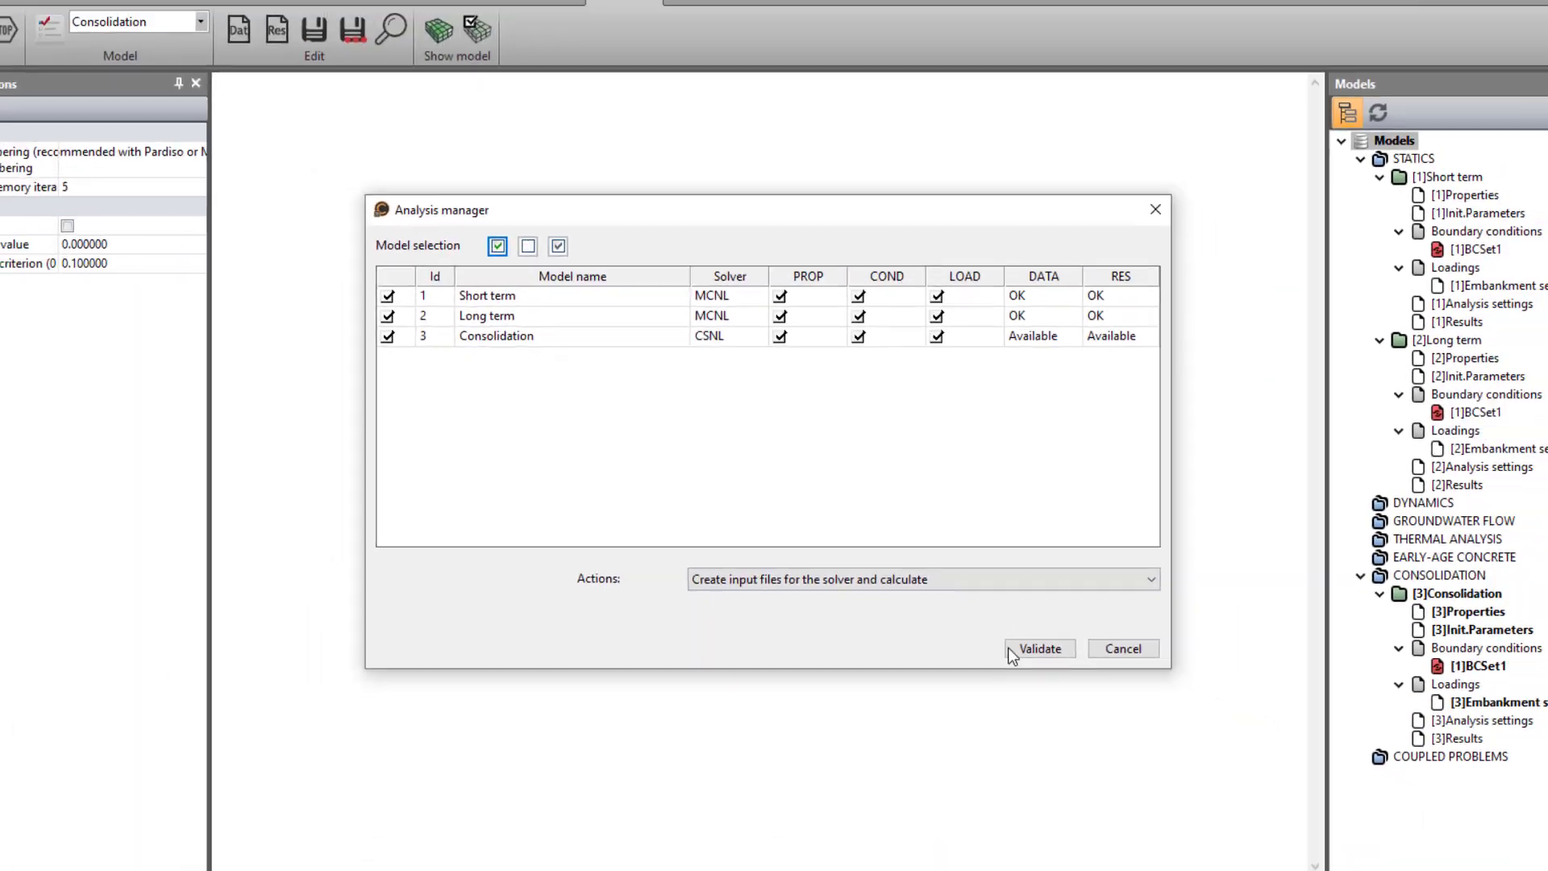
{"action": "left_click", "coordinate": [1093, 728]}
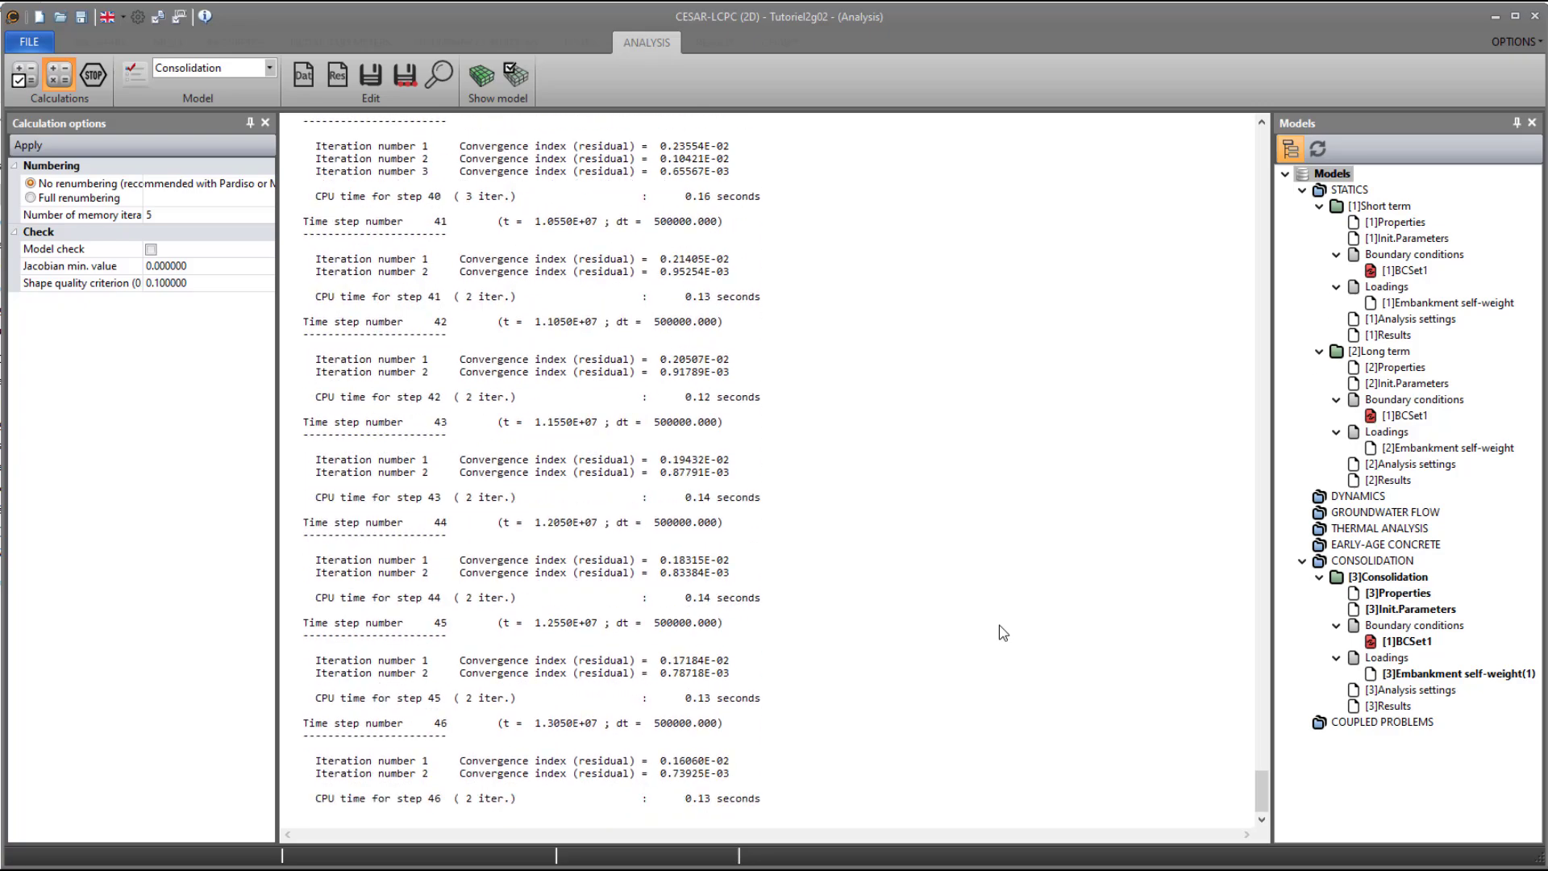
- Save the study over the existing file Tutoriel2g02.cleo26 in the Tutos\2g02 folder
{"action": "left_click", "coordinate": [29, 41]}
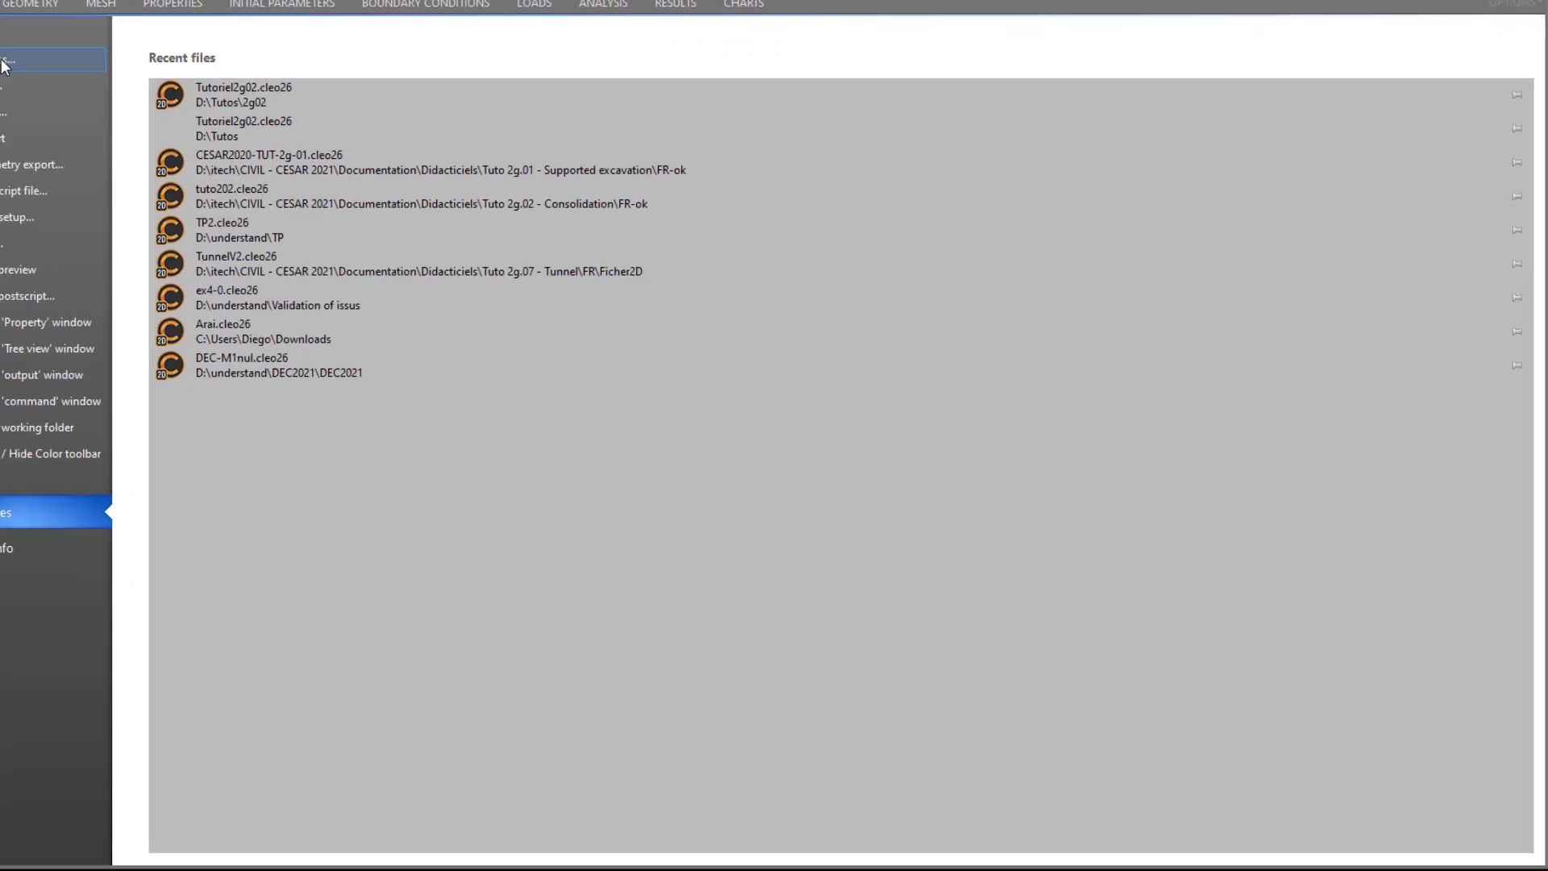
{"action": "left_click", "coordinate": [4, 62]}
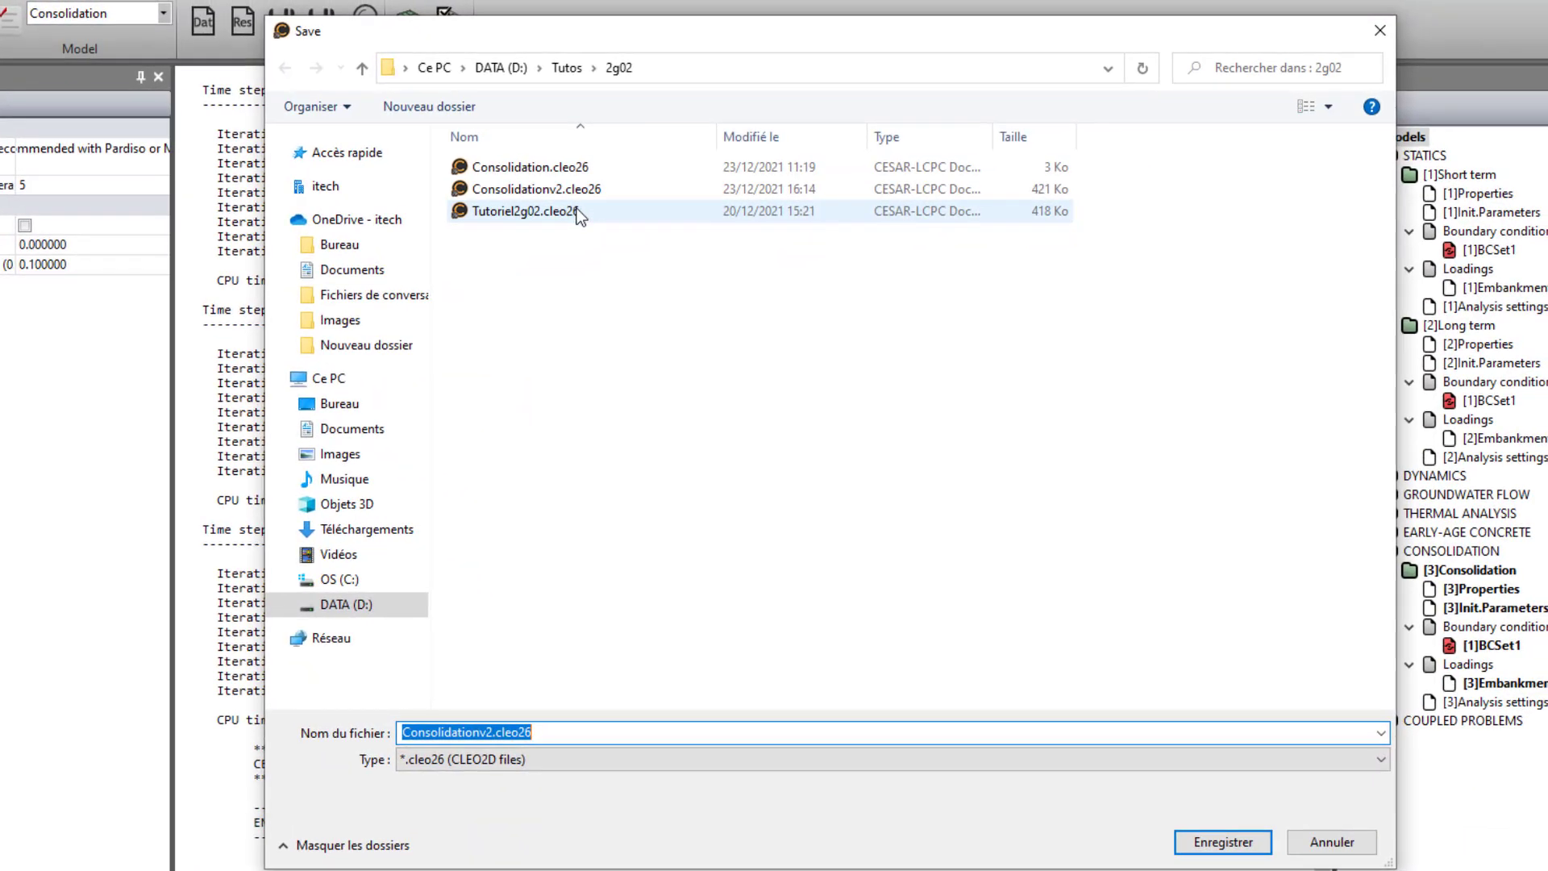
{"action": "left_click", "coordinate": [540, 187]}
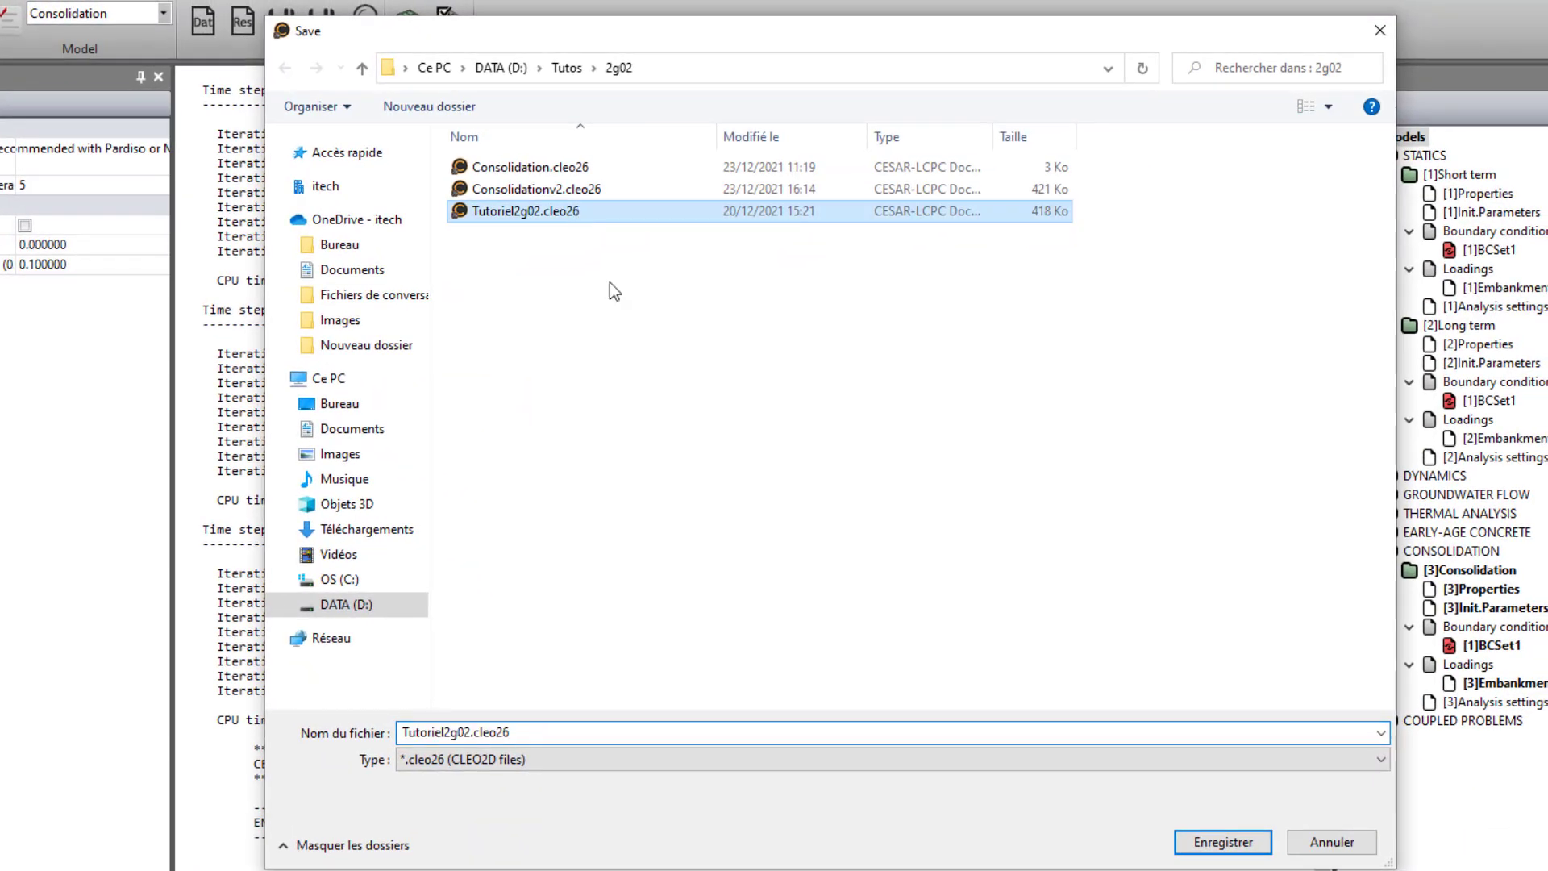
{"action": "left_click", "coordinate": [1209, 842]}
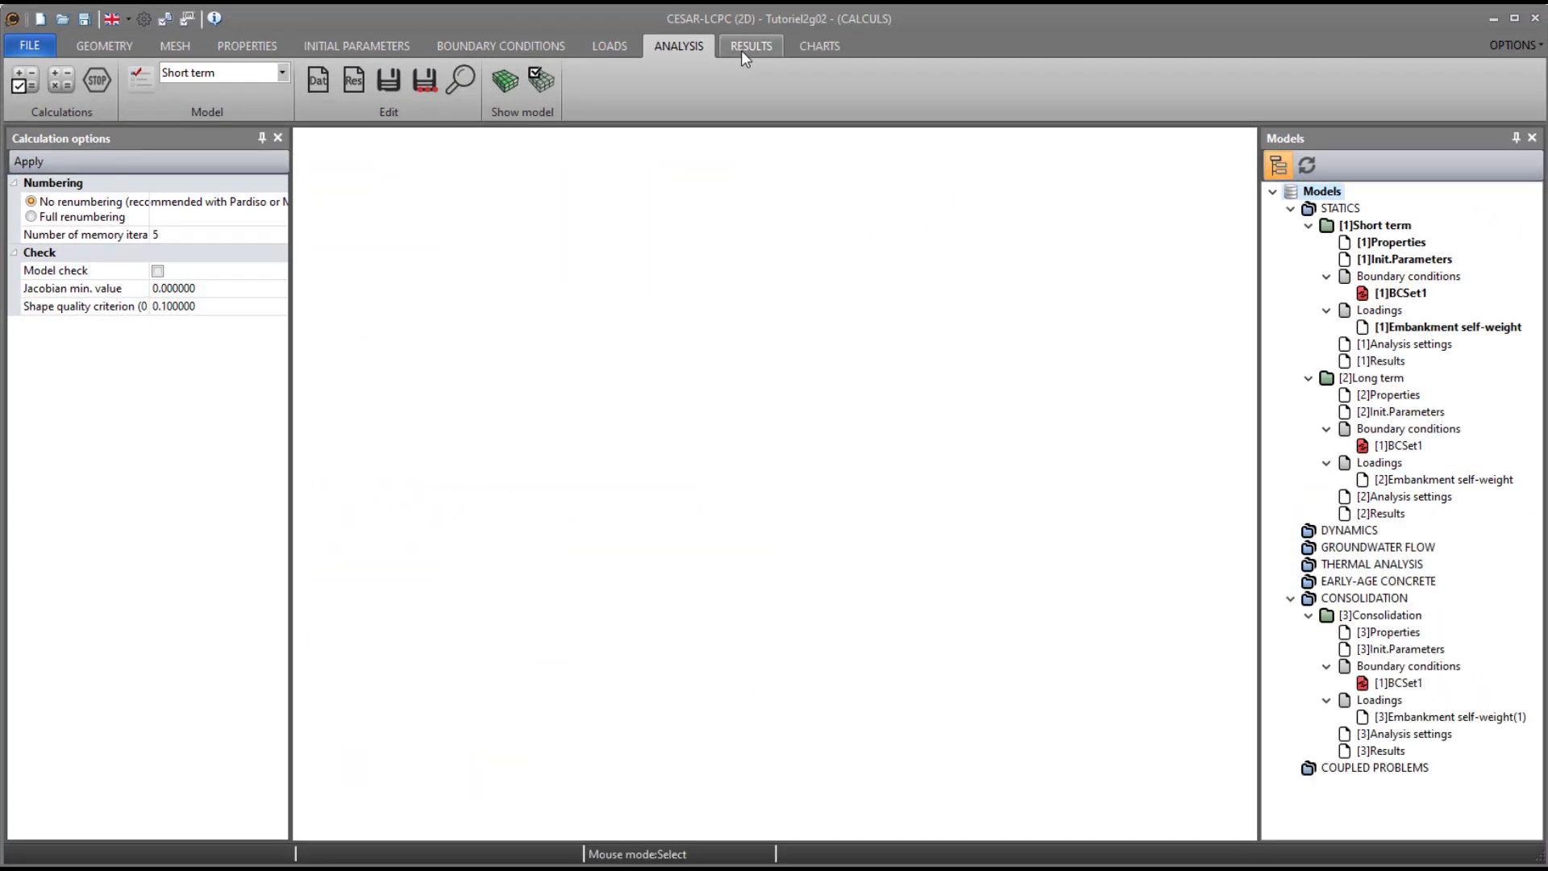
- Display the u_x contour plot on the undeformed mesh for the Short term model's increment 1 results
{"action": "left_click", "coordinate": [742, 50]}
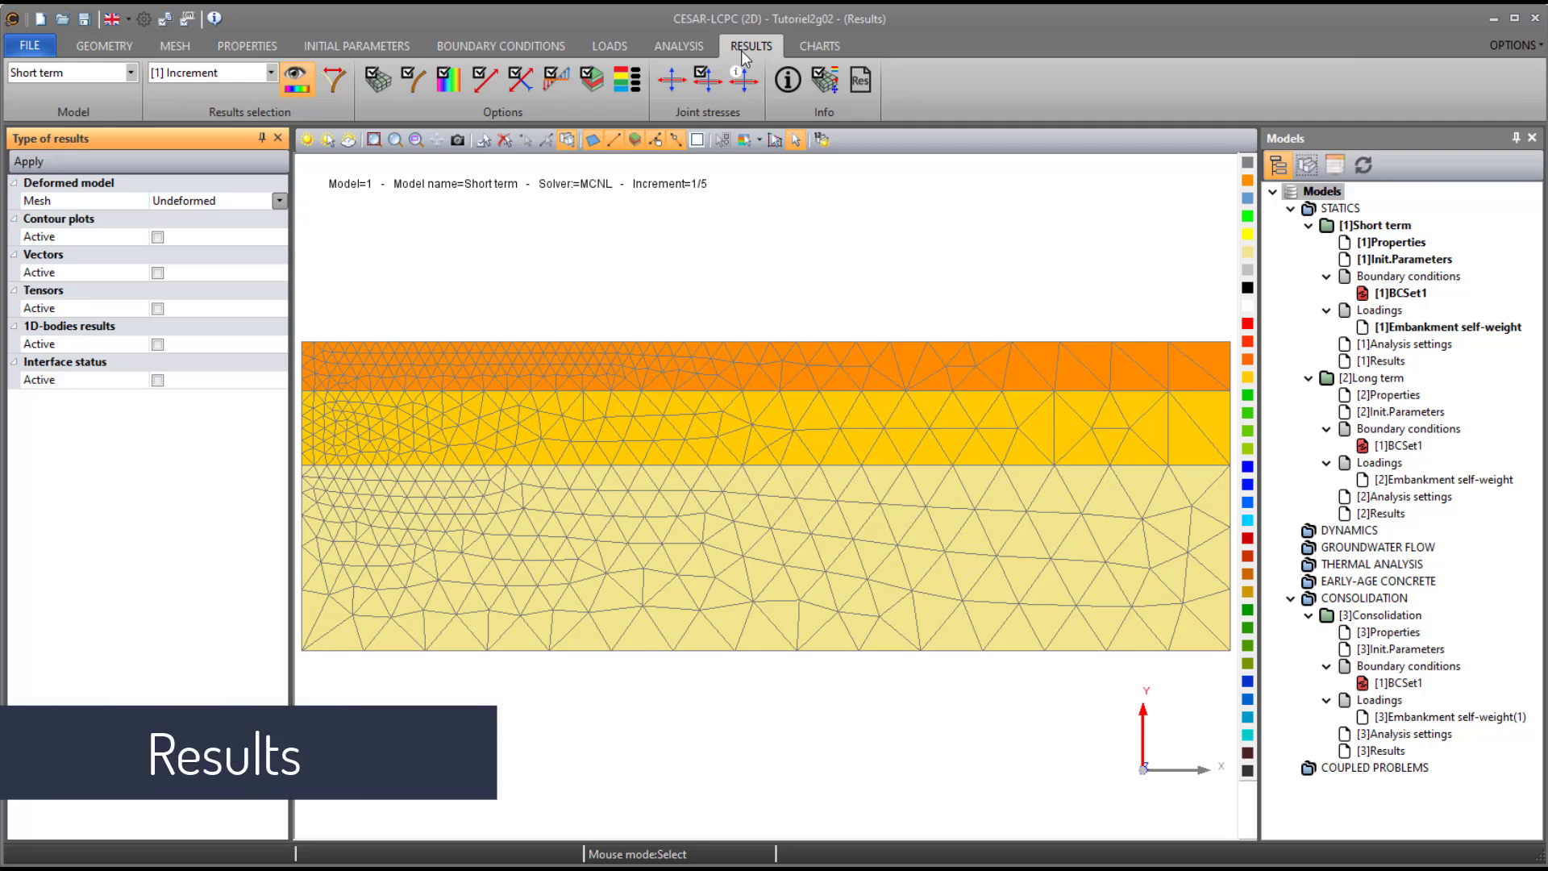
{"action": "left_click", "coordinate": [157, 237]}
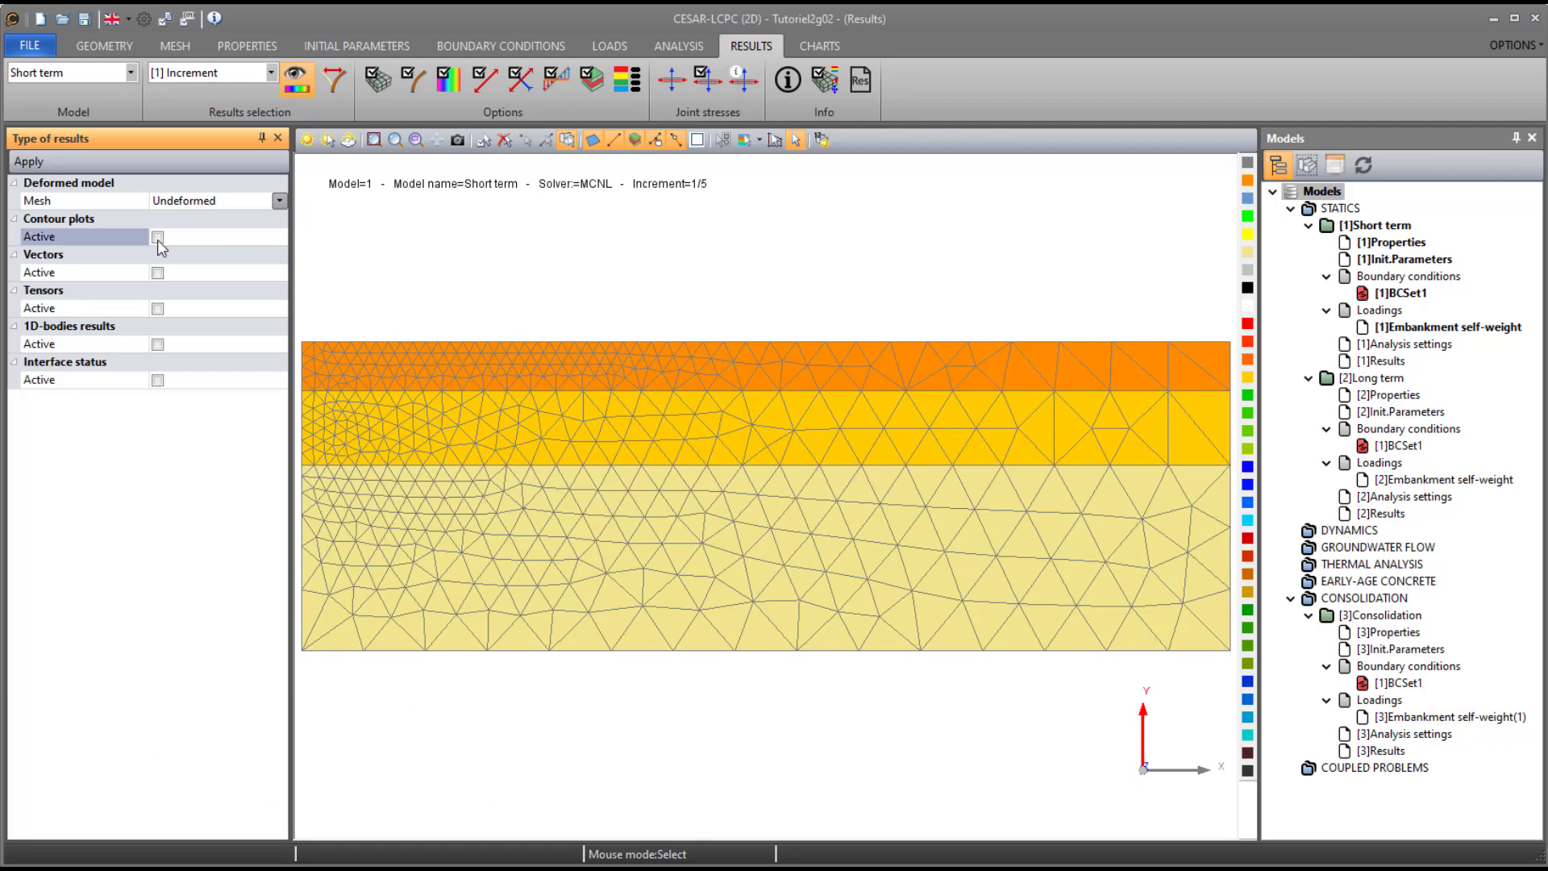
{"action": "left_click", "coordinate": [39, 164]}
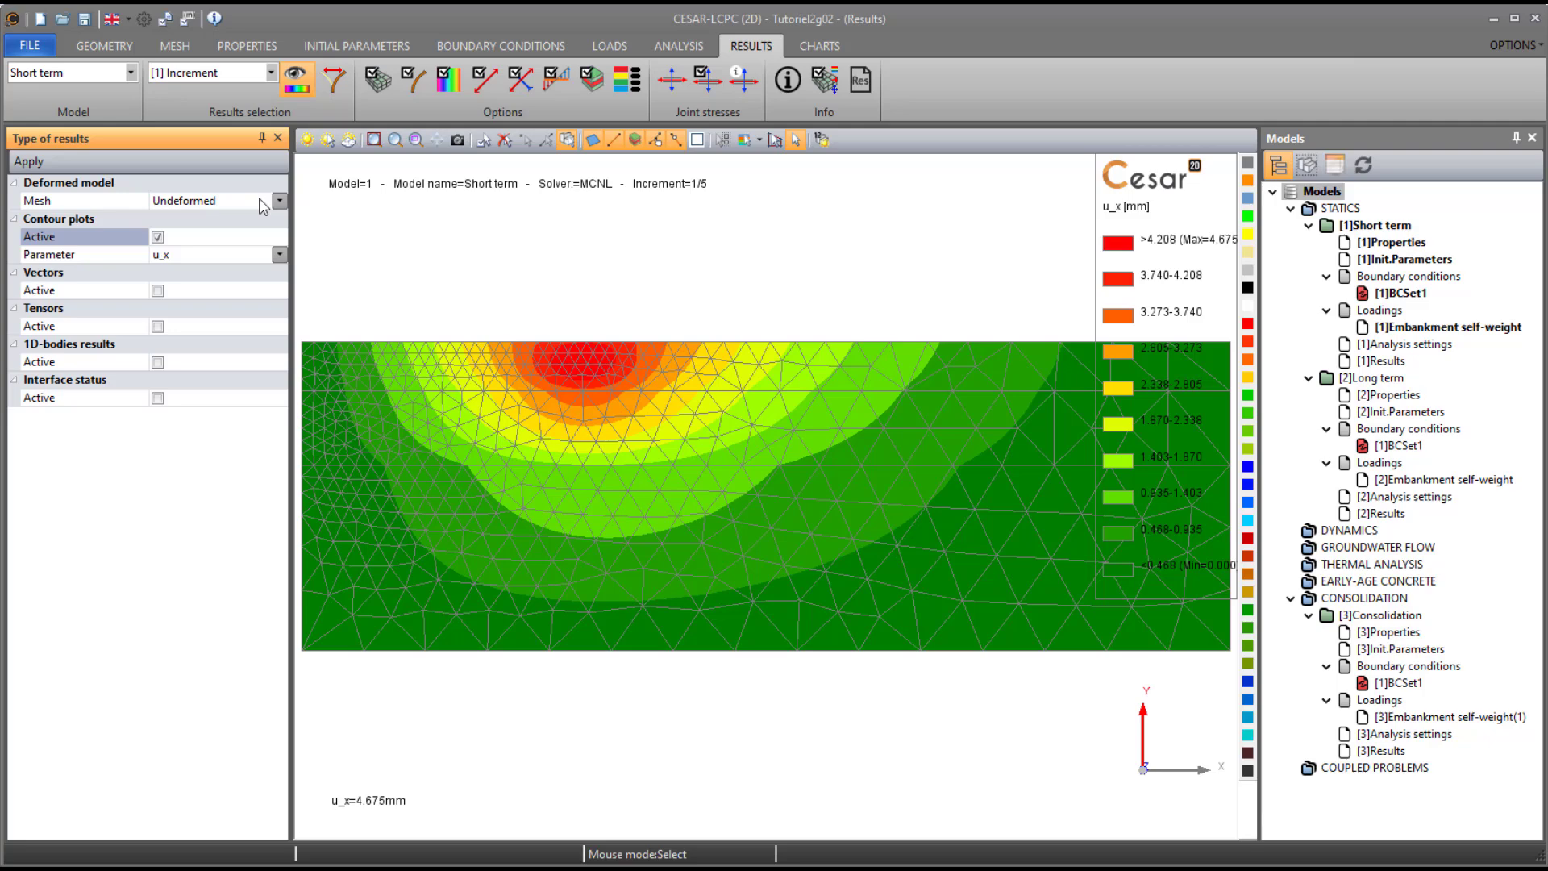
- Keep the contour plot style as Areas and apply contour edges with the Black color set
{"action": "left_click", "coordinate": [448, 81]}
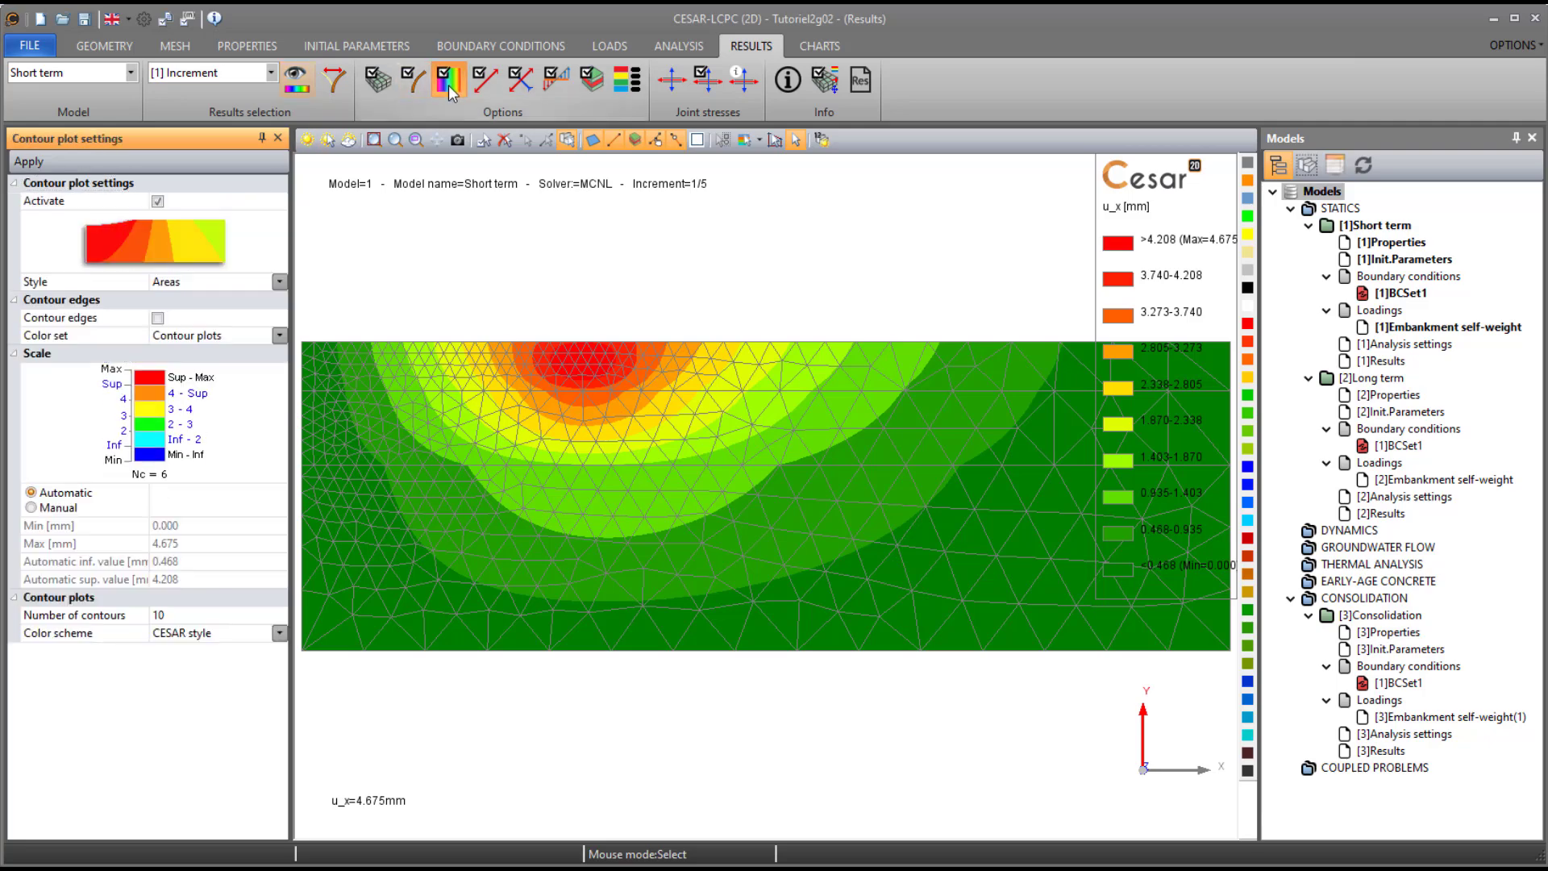
{"action": "left_click", "coordinate": [218, 282]}
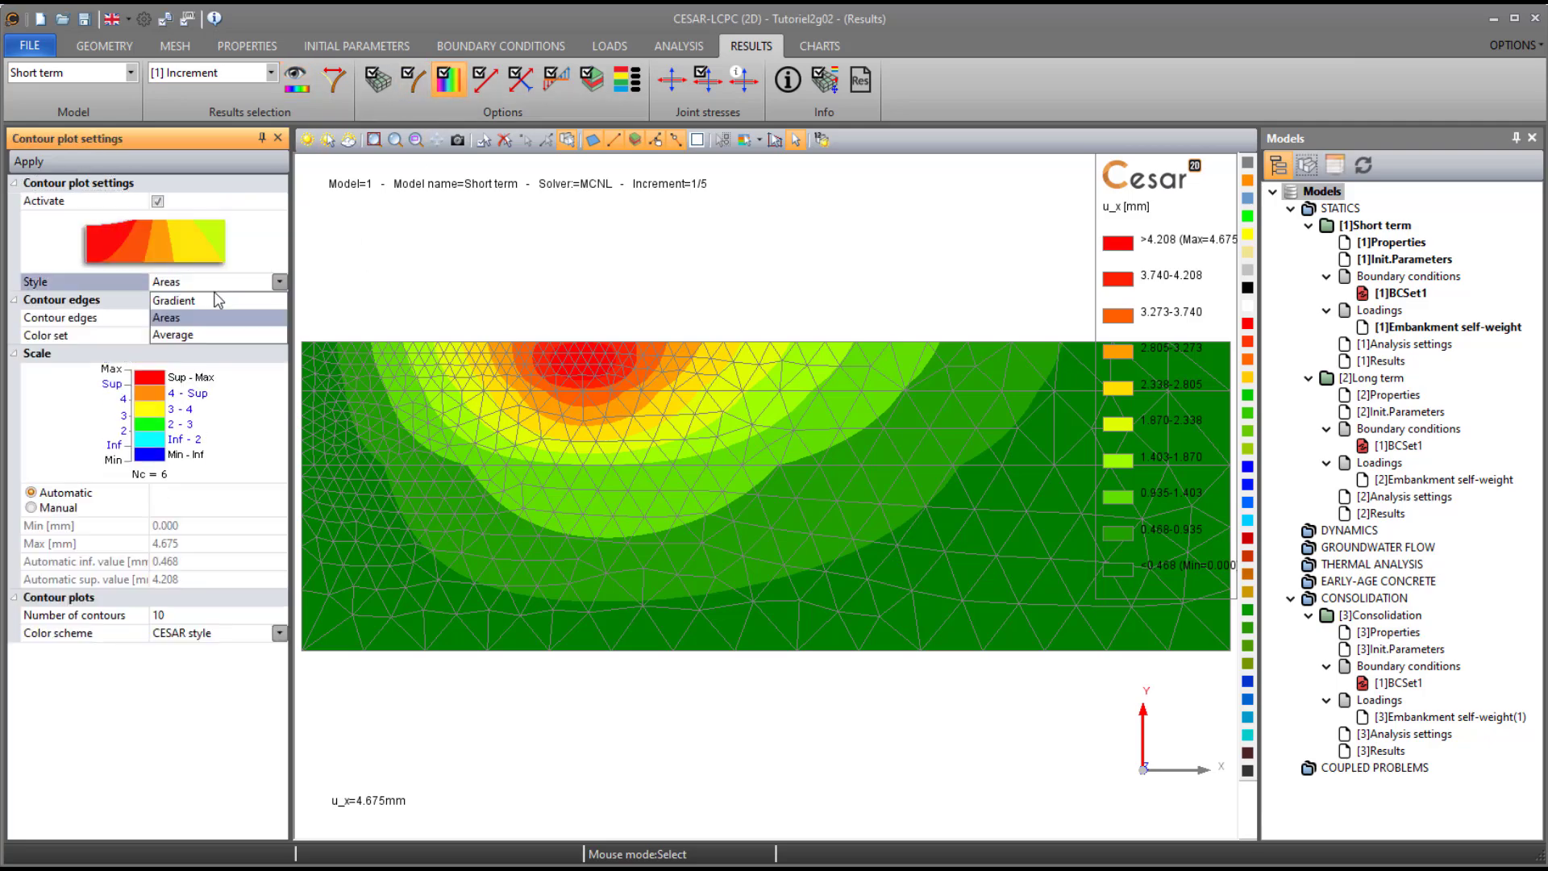
{"action": "left_click", "coordinate": [215, 289]}
{"action": "left_click", "coordinate": [158, 318]}
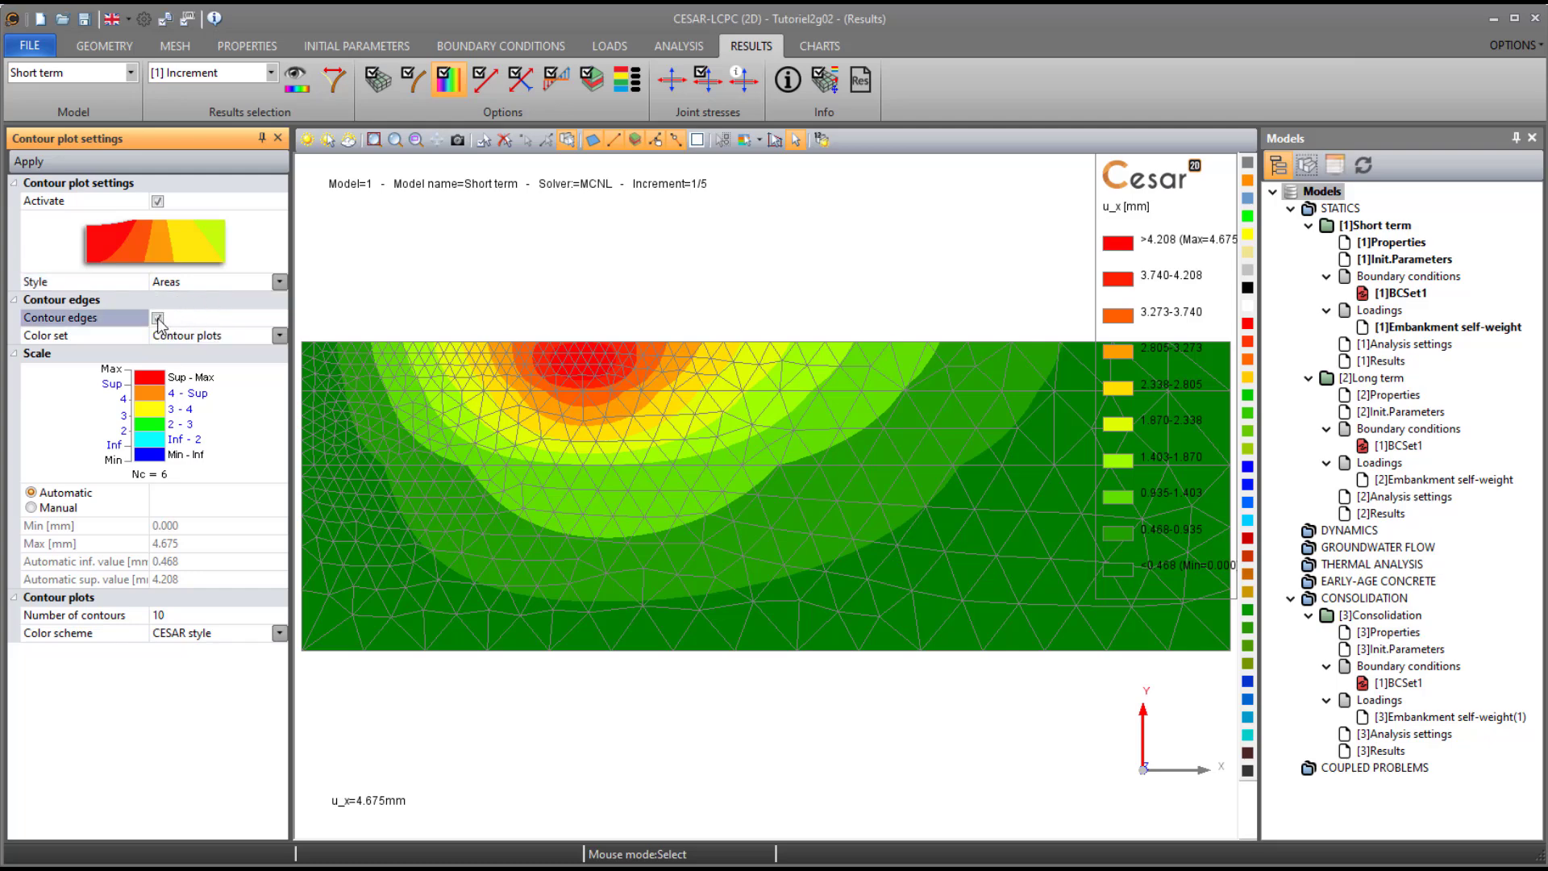
{"action": "left_click", "coordinate": [174, 339]}
{"action": "left_click", "coordinate": [177, 364]}
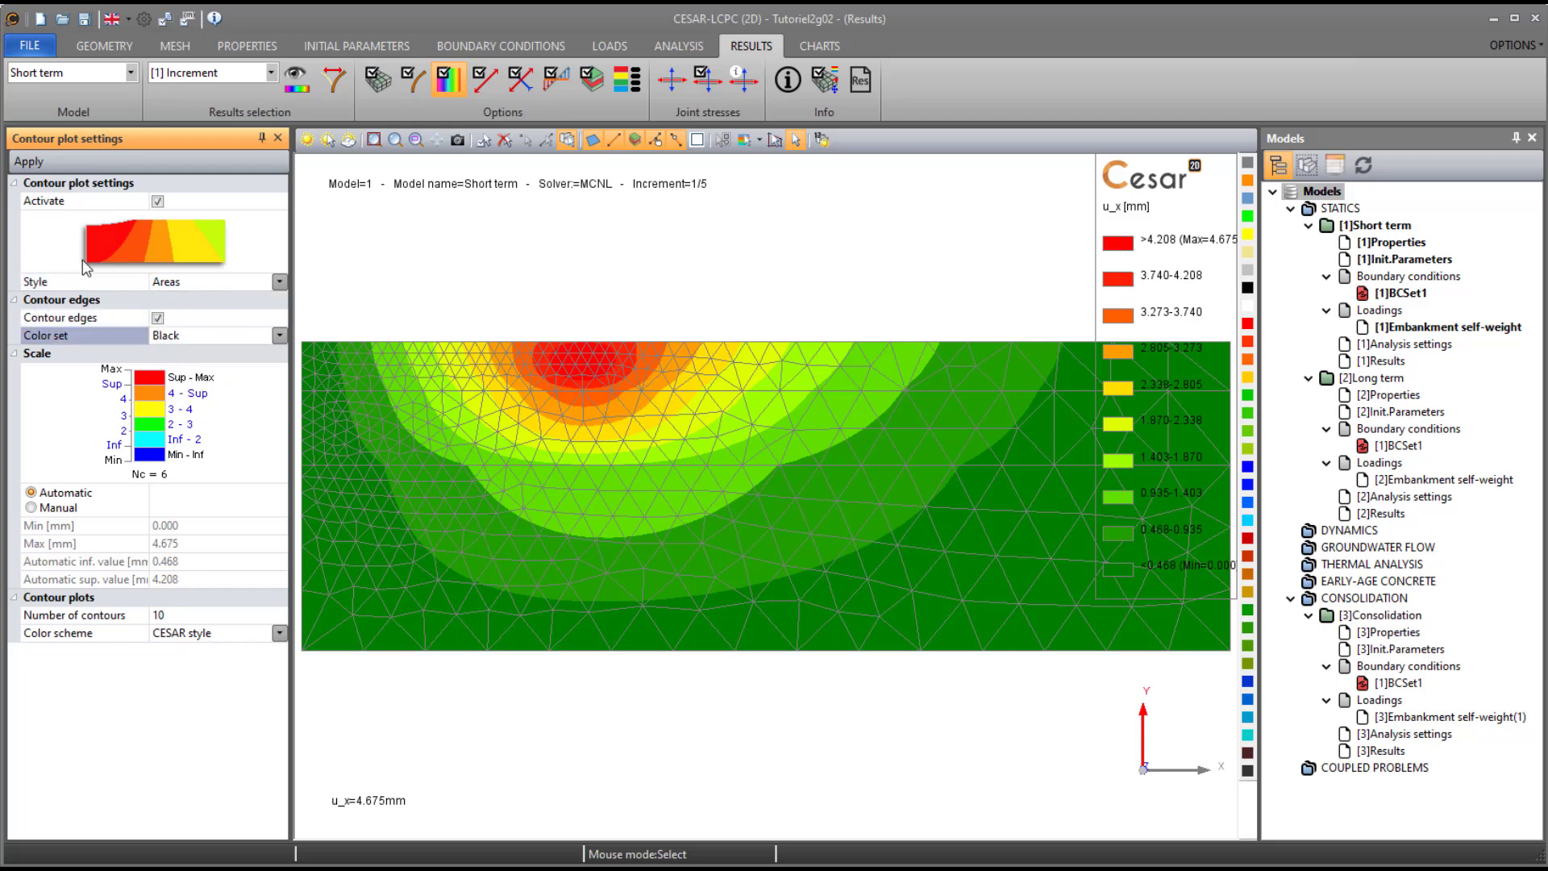
{"action": "left_click", "coordinate": [31, 168]}
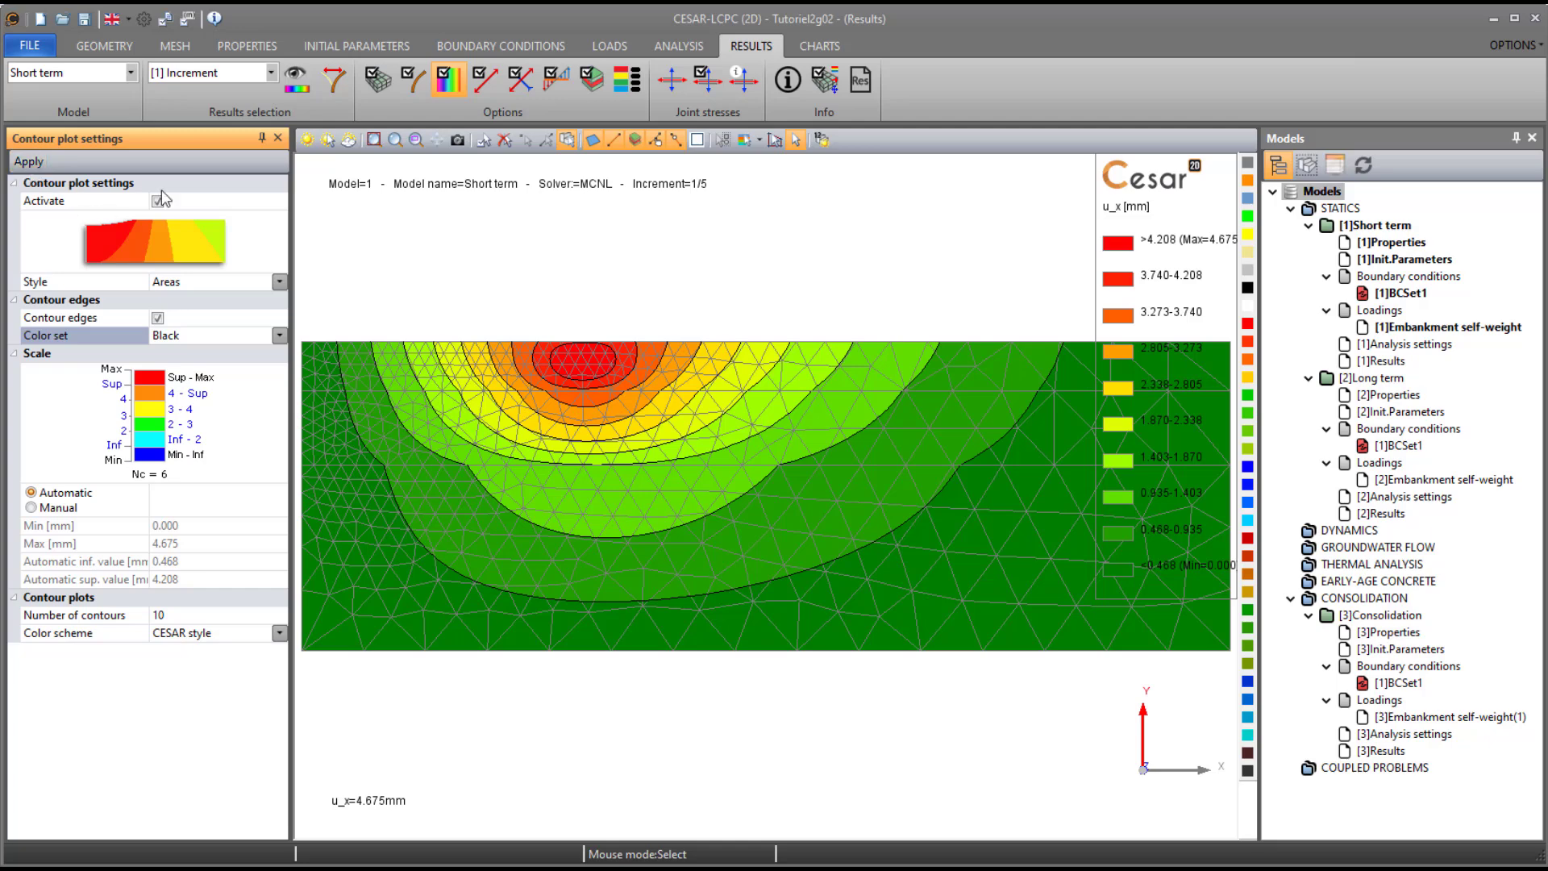
- Set the results mesh border to Group borders and apply it to the contour plot
{"action": "left_click", "coordinate": [381, 80]}
{"action": "left_click", "coordinate": [277, 203]}
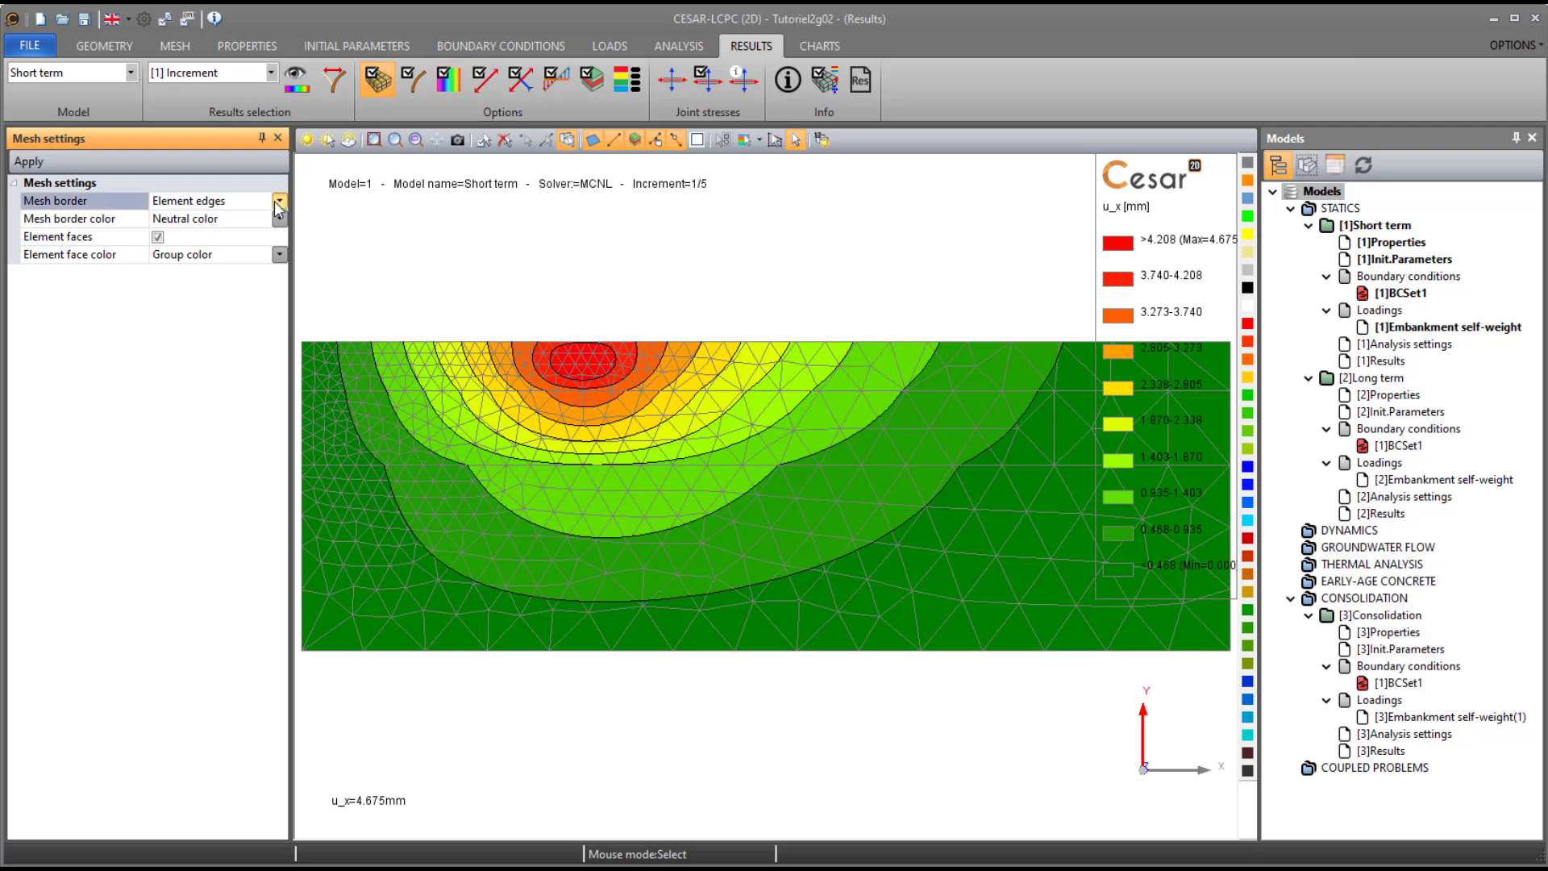
{"action": "left_click", "coordinate": [279, 203]}
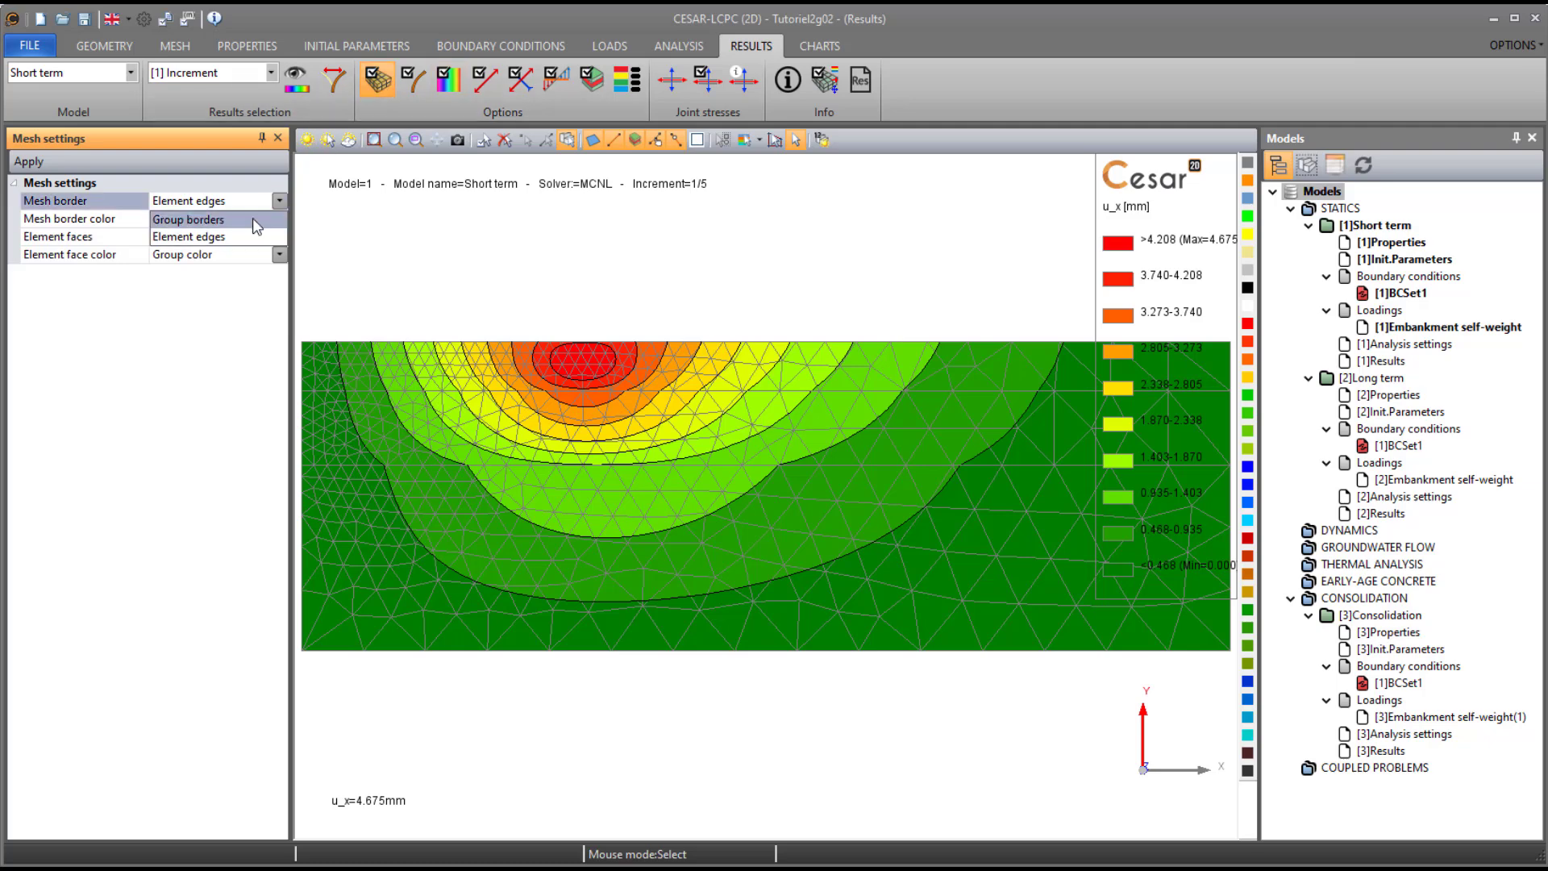
{"action": "left_click", "coordinate": [254, 218]}
{"action": "left_click", "coordinate": [23, 167]}
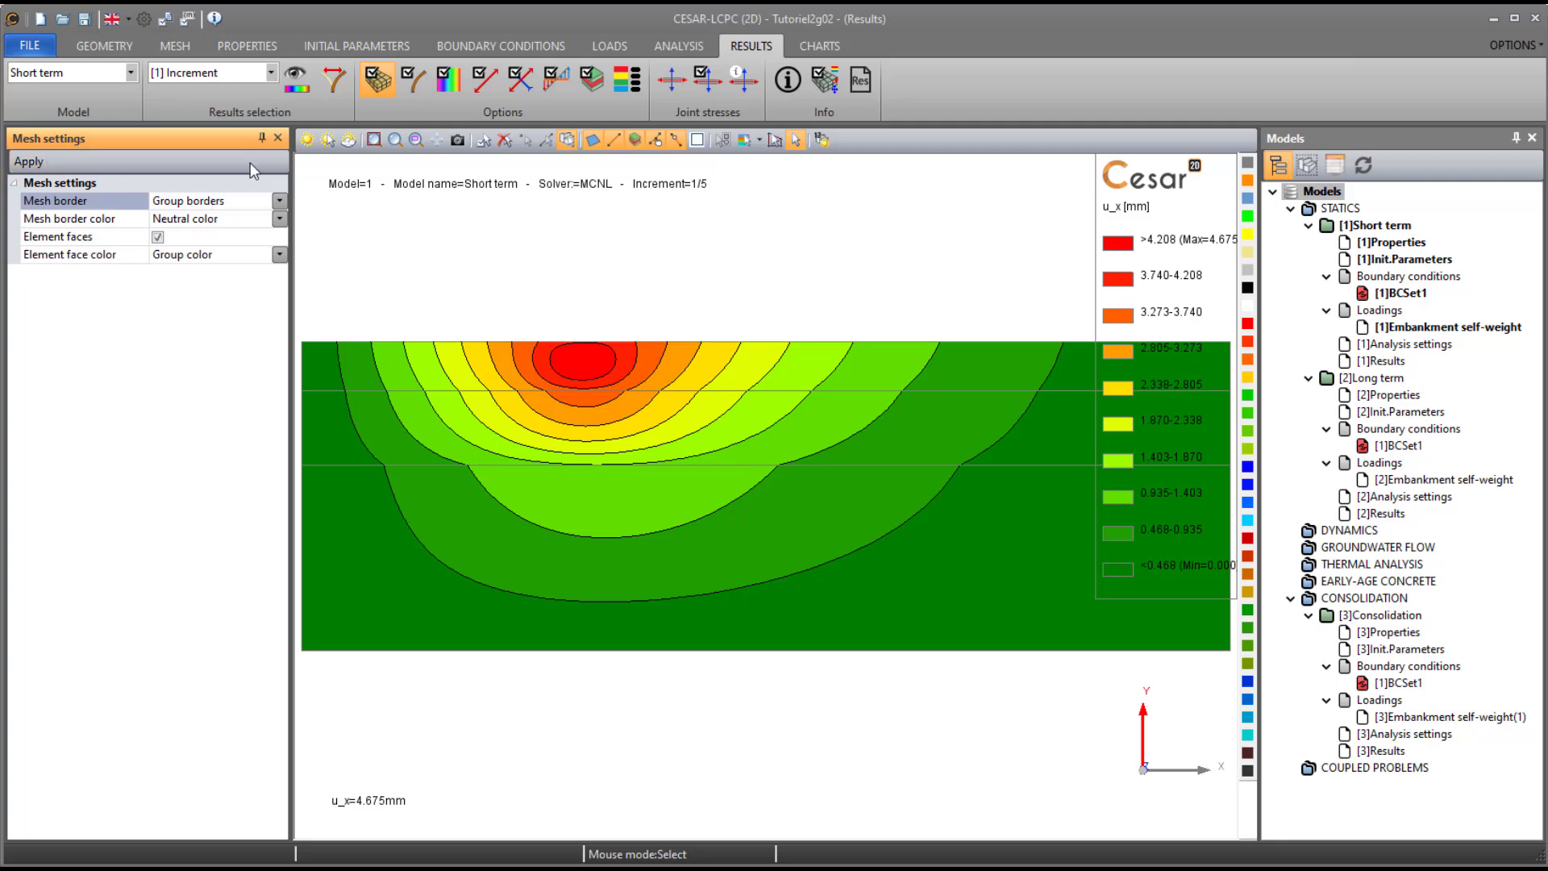
- Display the Short term results on the deformed mesh with |u| as the contour plot parameter
{"action": "left_click", "coordinate": [304, 78]}
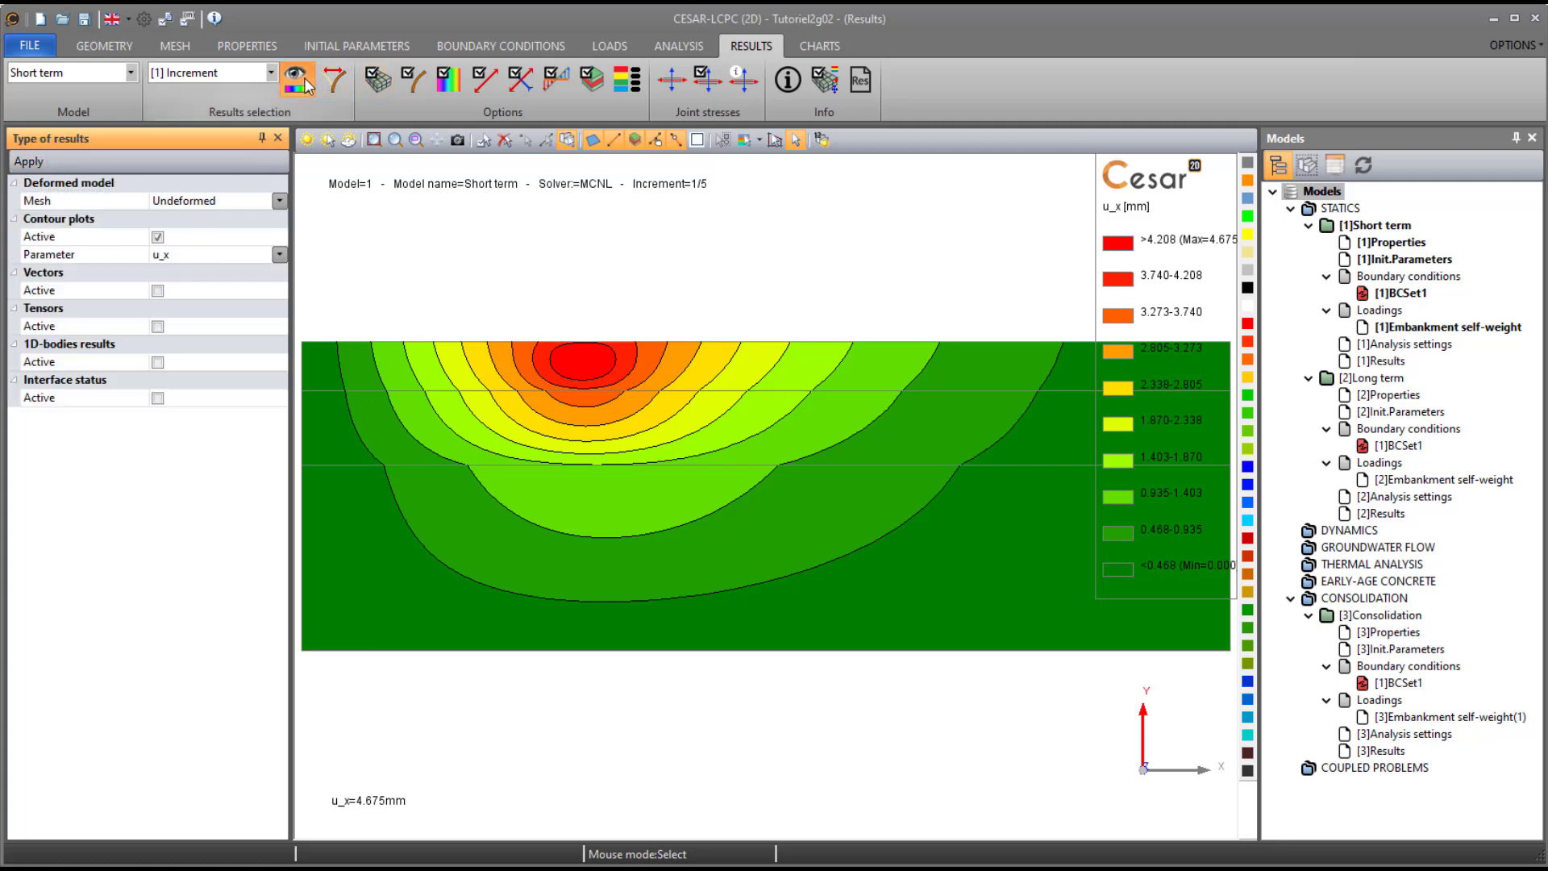
{"action": "left_click", "coordinate": [279, 201]}
{"action": "left_click", "coordinate": [211, 237]}
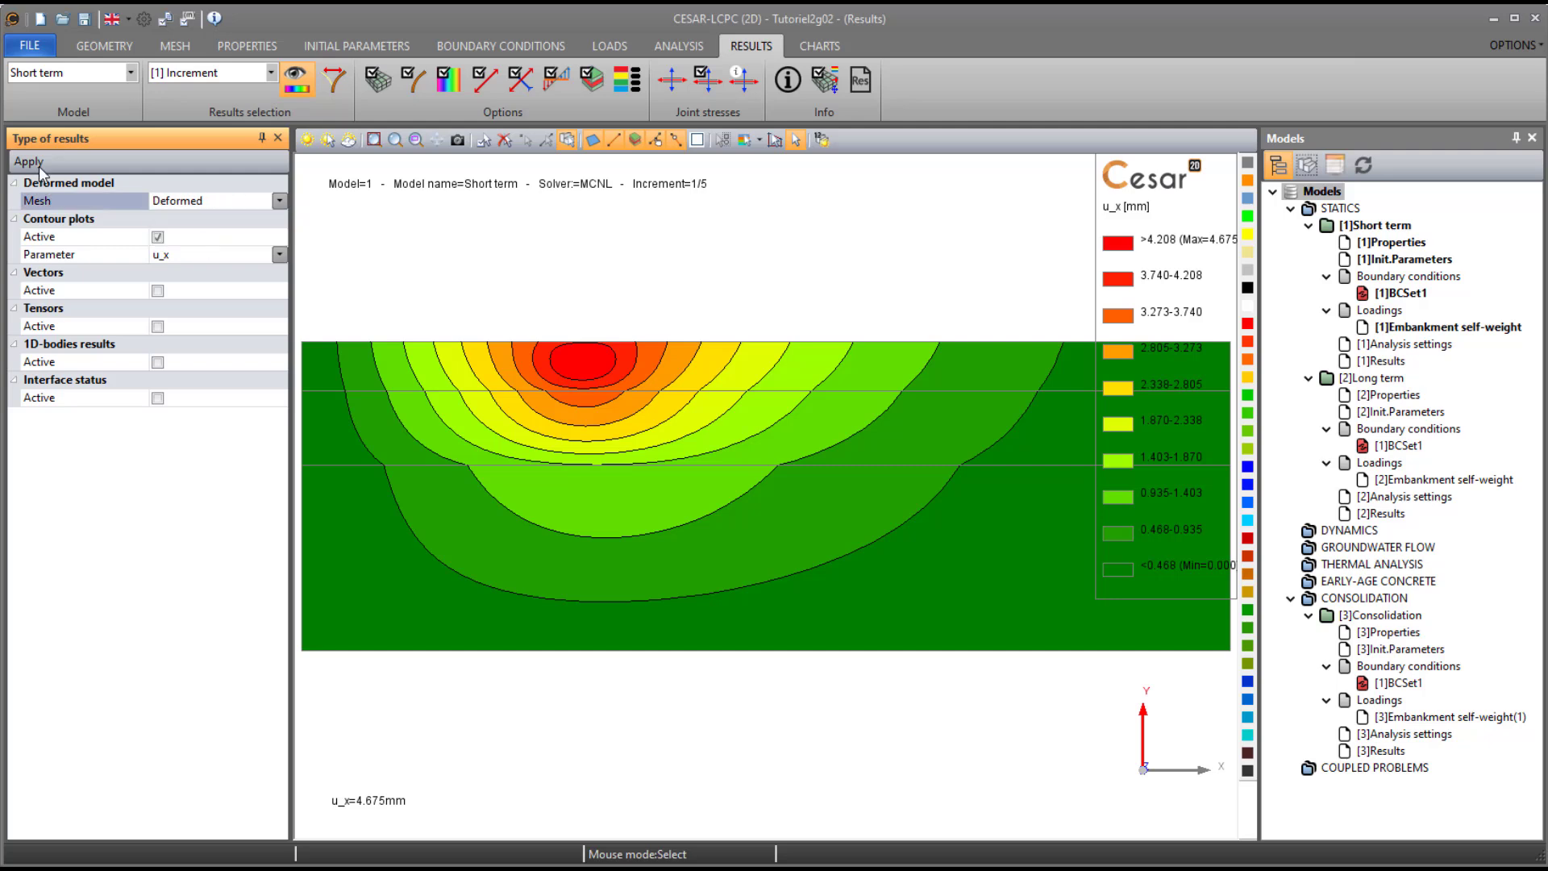
{"action": "left_click", "coordinate": [29, 162]}
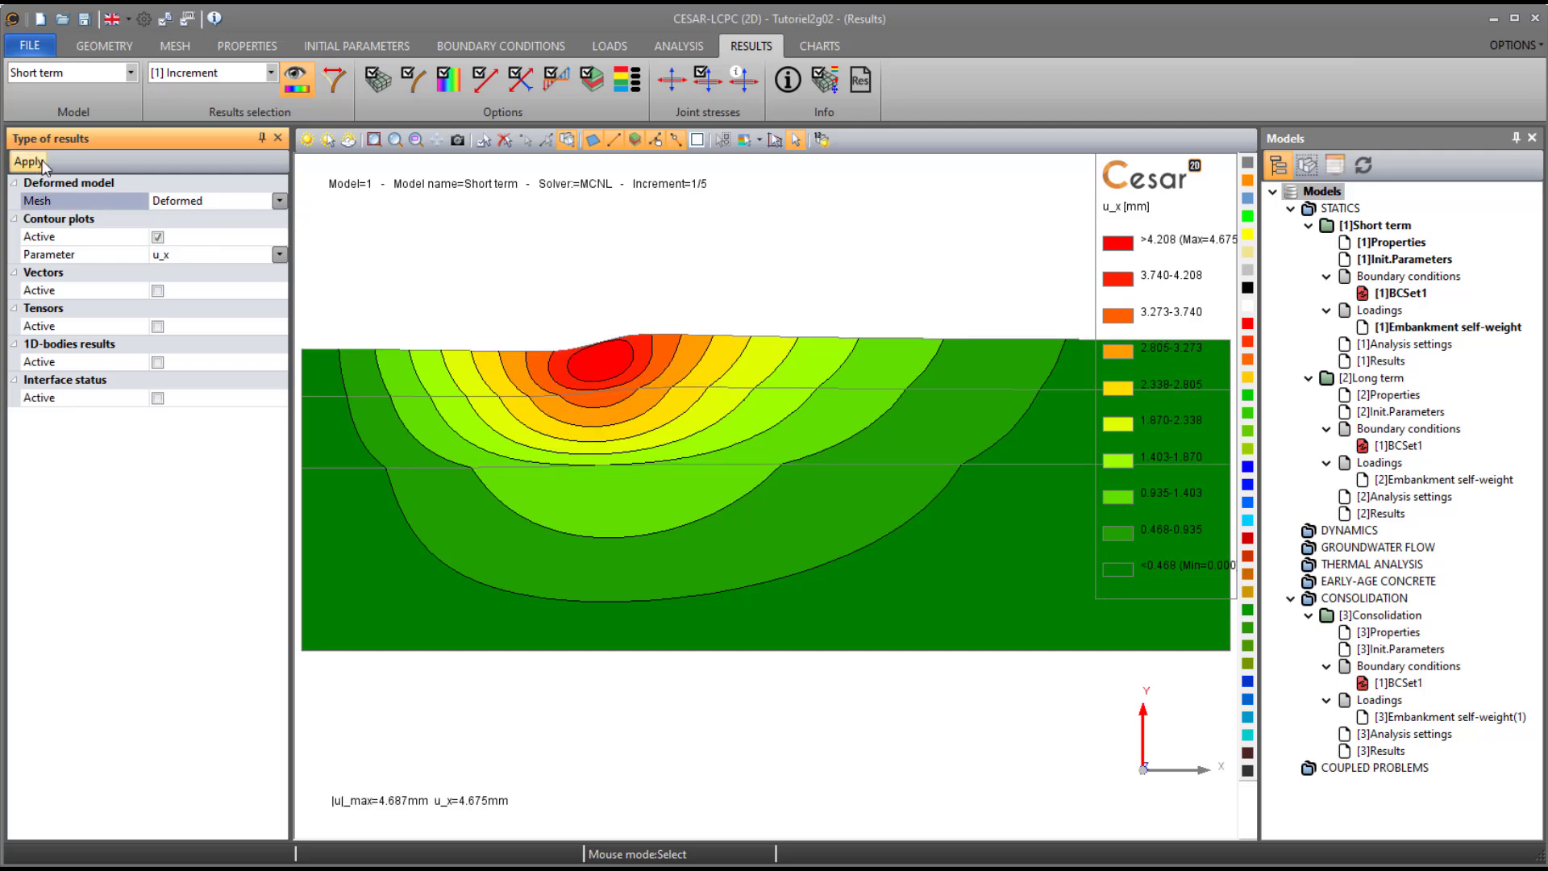
{"action": "left_click", "coordinate": [179, 307]}
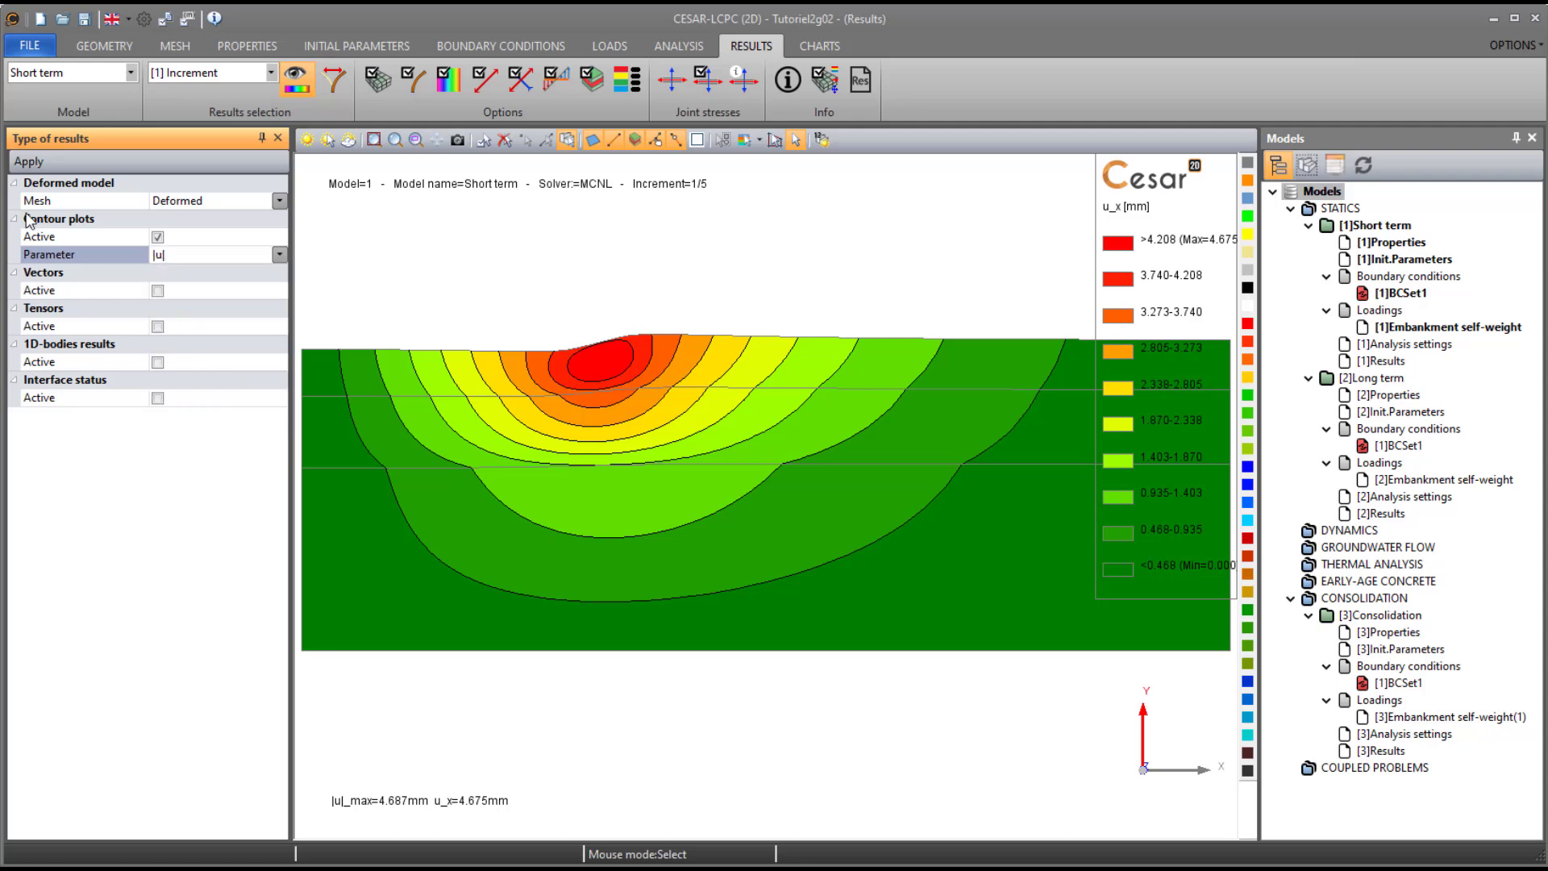
{"action": "left_click", "coordinate": [28, 162]}
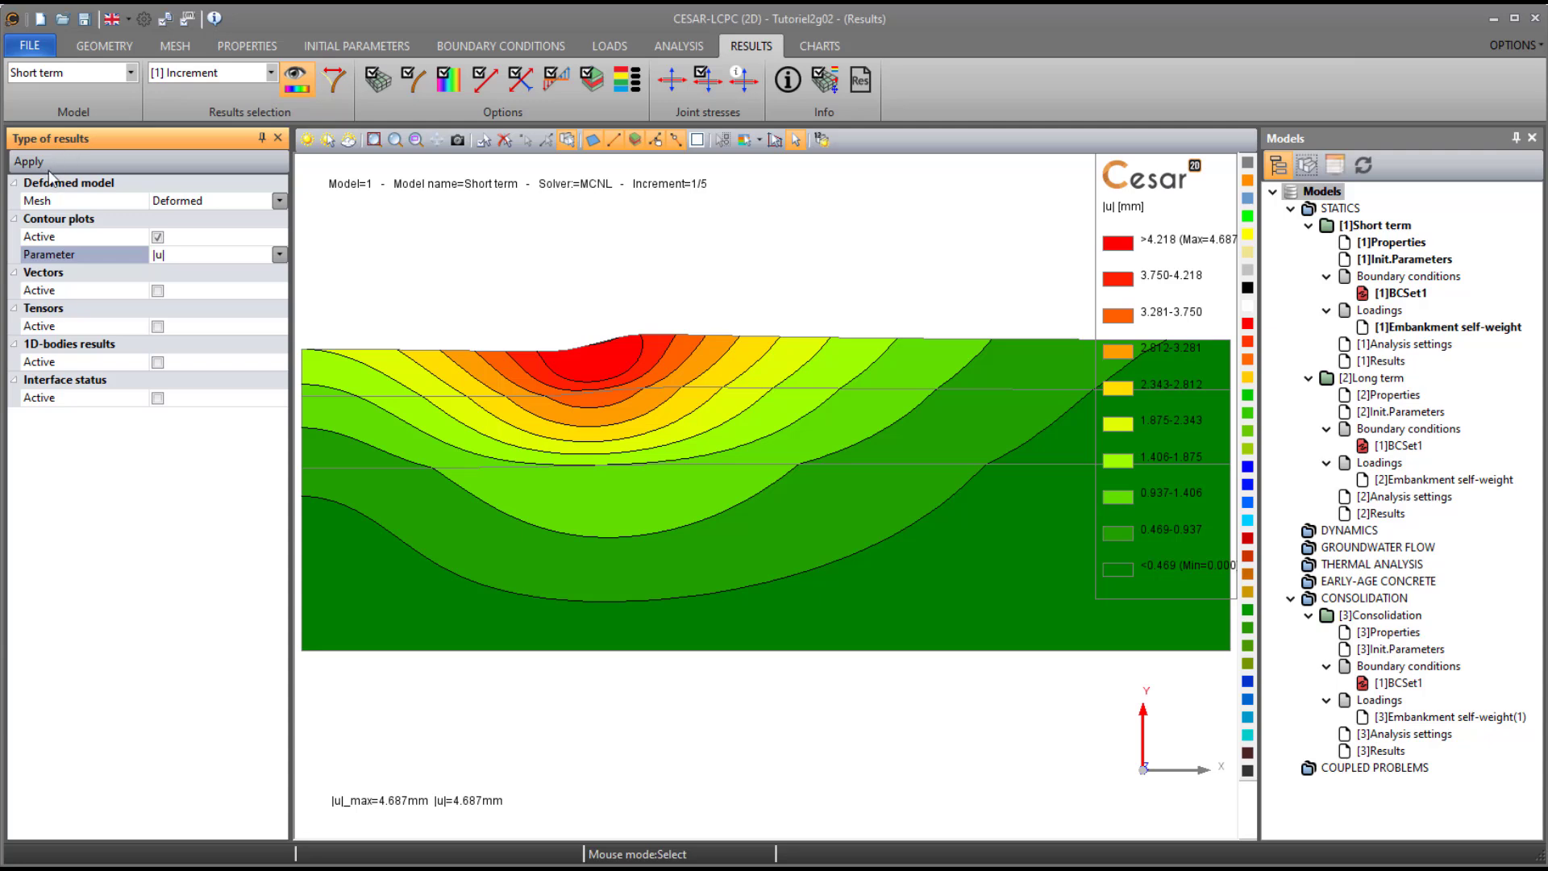
- Display increment 5 of the Short term results and move the contour legend inward so its values are fully readable
{"action": "left_click", "coordinate": [209, 75]}
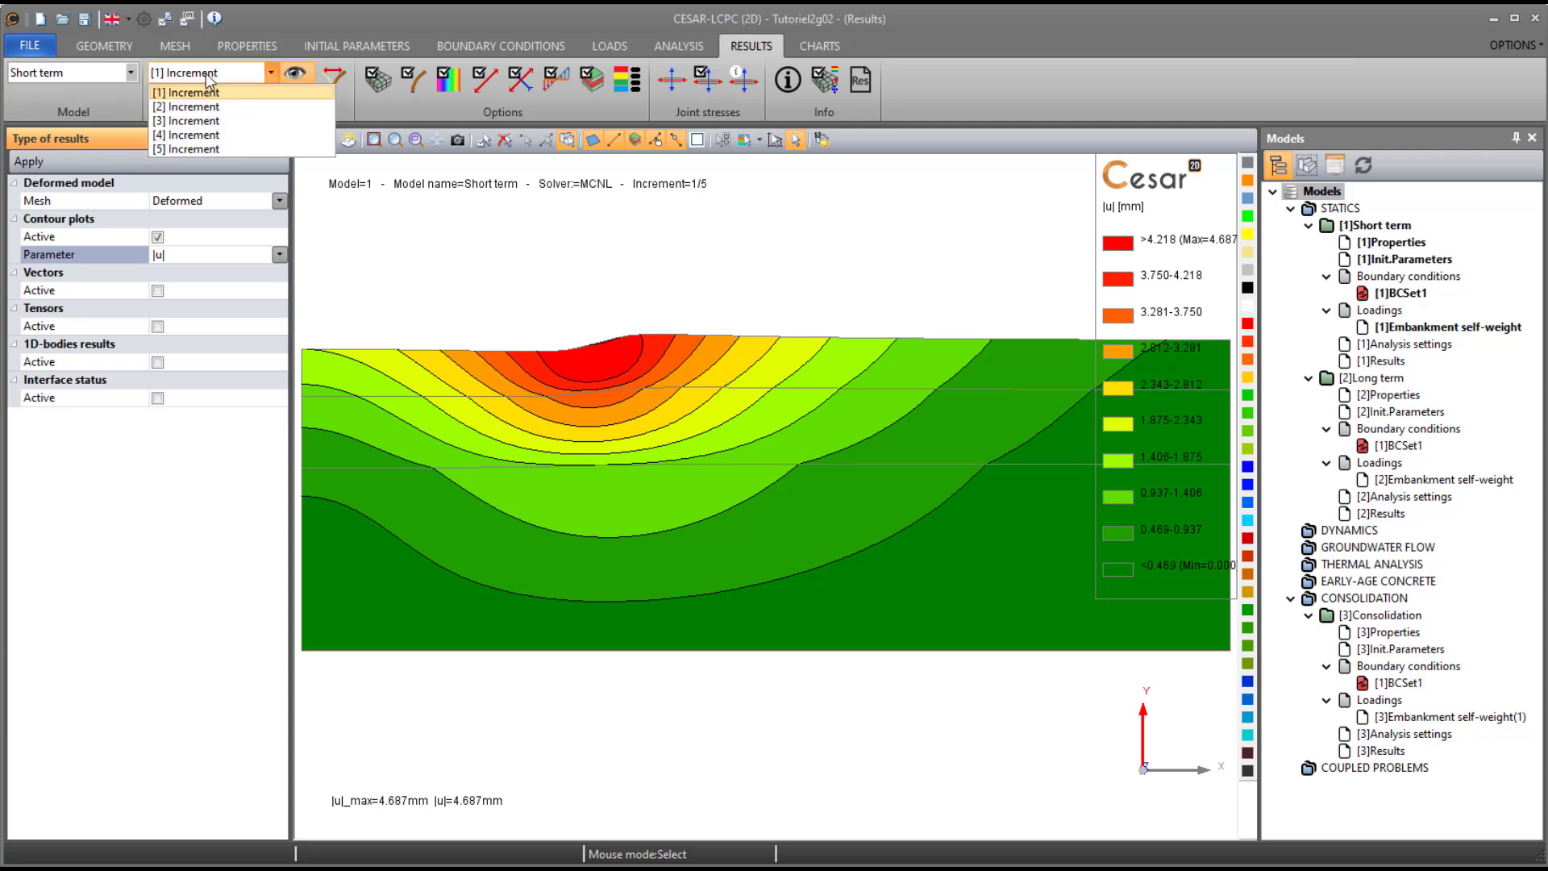
{"action": "left_click", "coordinate": [235, 142]}
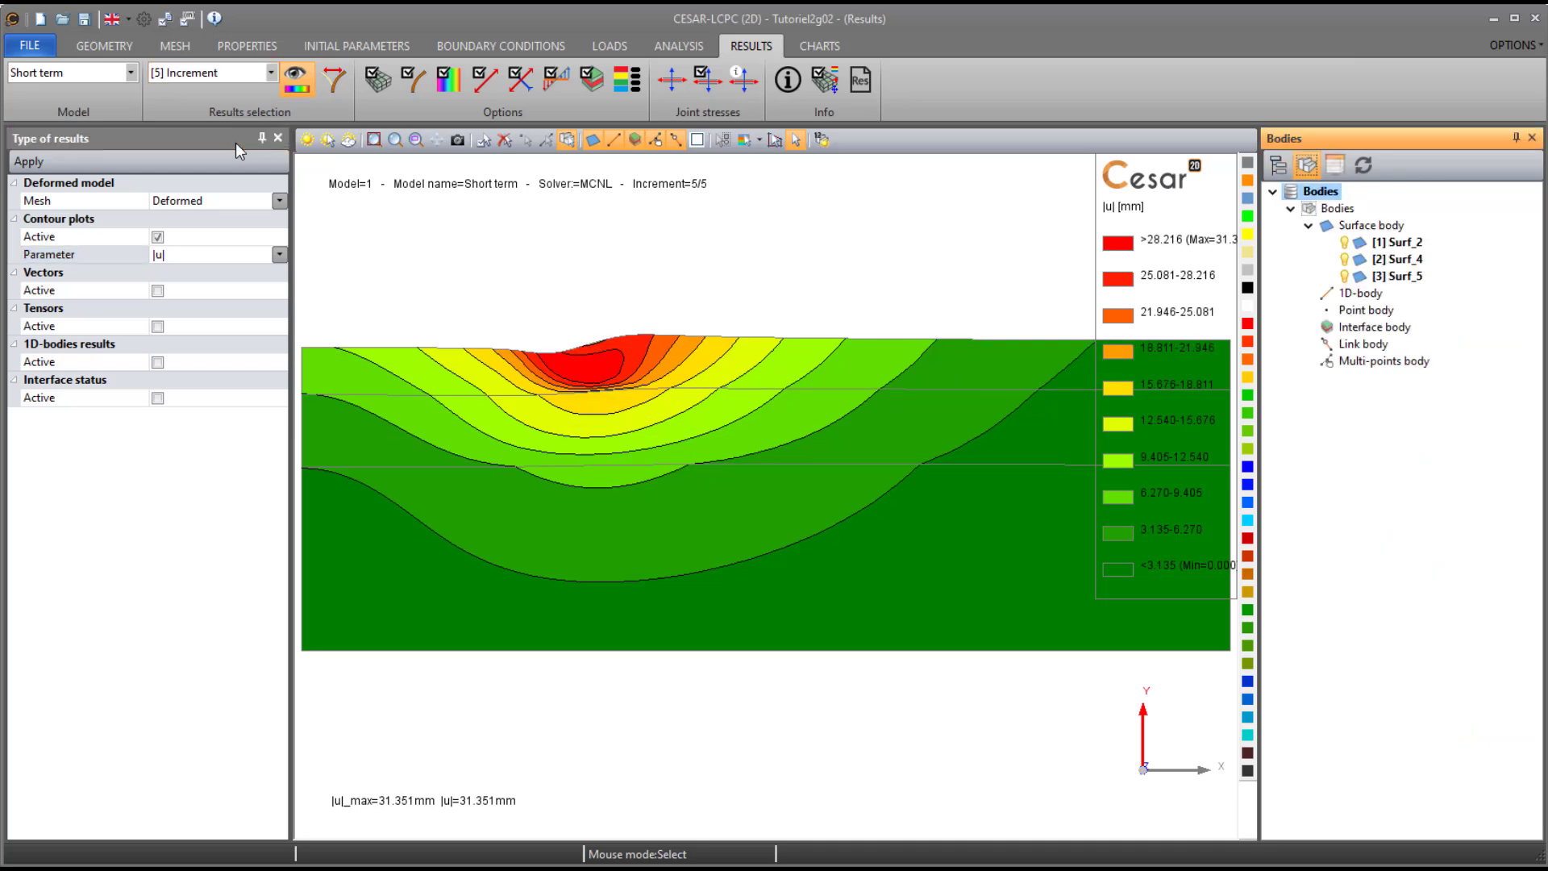
{"action": "left_click_drag", "start_coordinate": [1126, 255], "coordinate": [1062, 266]}
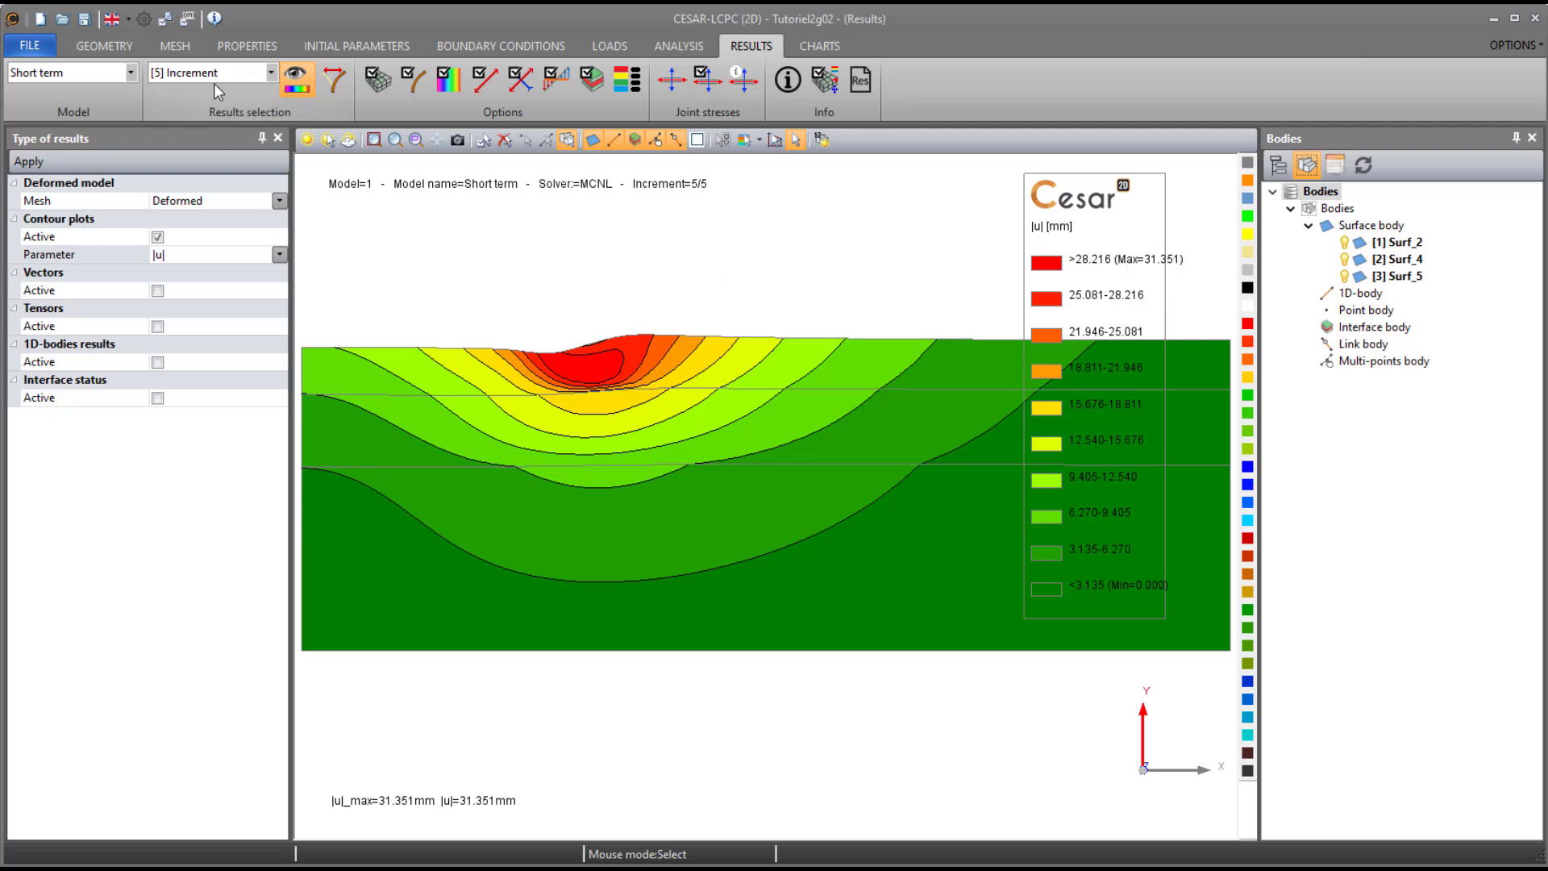
- Display the |u| contour plot for increment 5 of the Long term model
{"action": "left_click", "coordinate": [128, 74]}
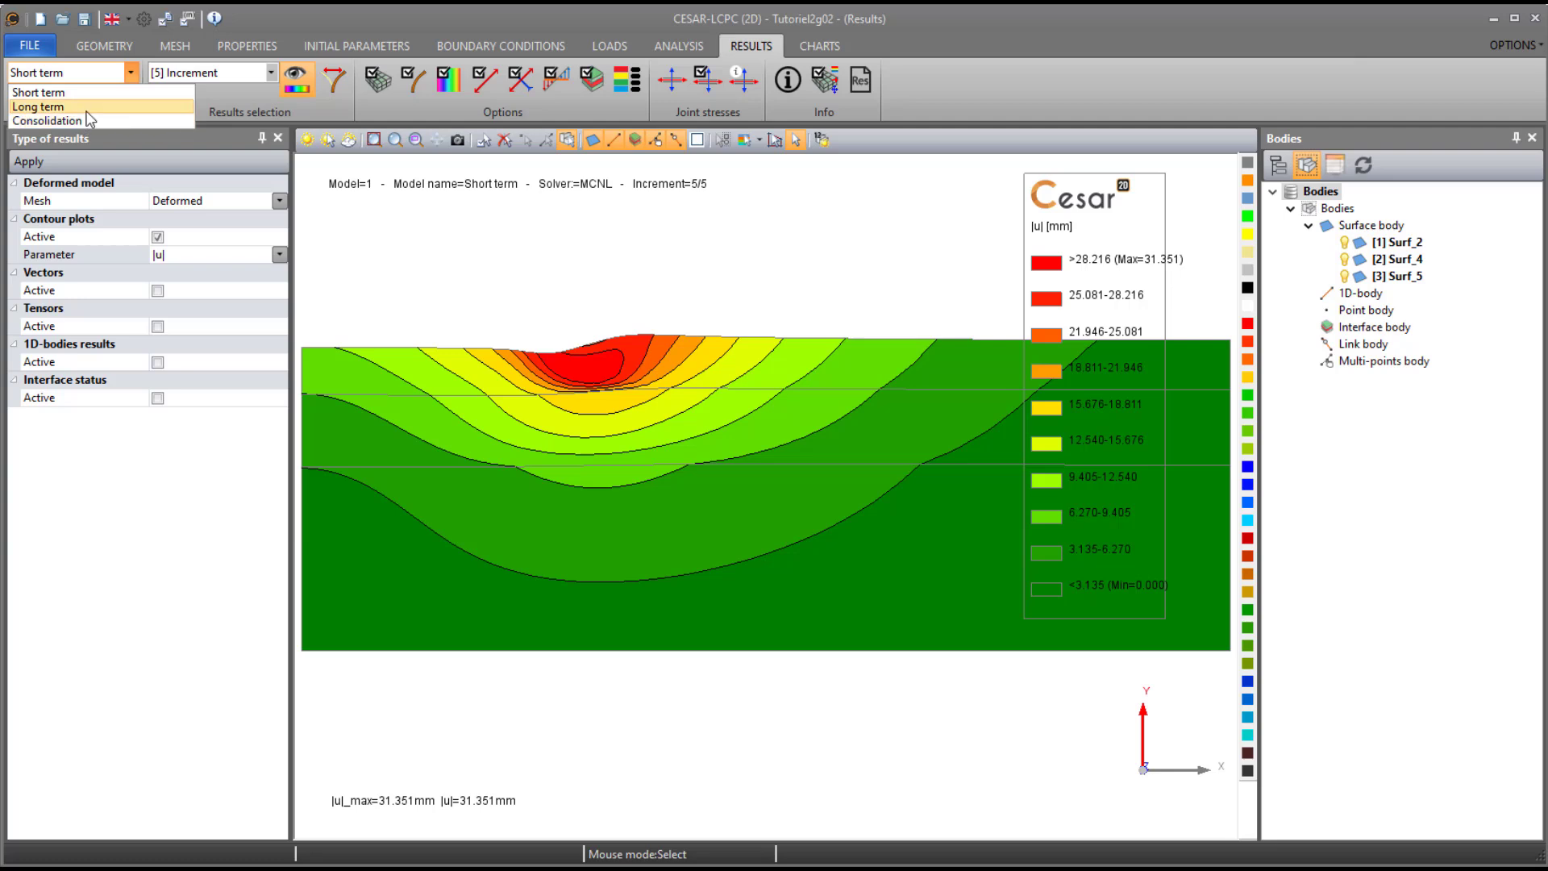
{"action": "left_click", "coordinate": [86, 109]}
{"action": "left_click", "coordinate": [204, 74]}
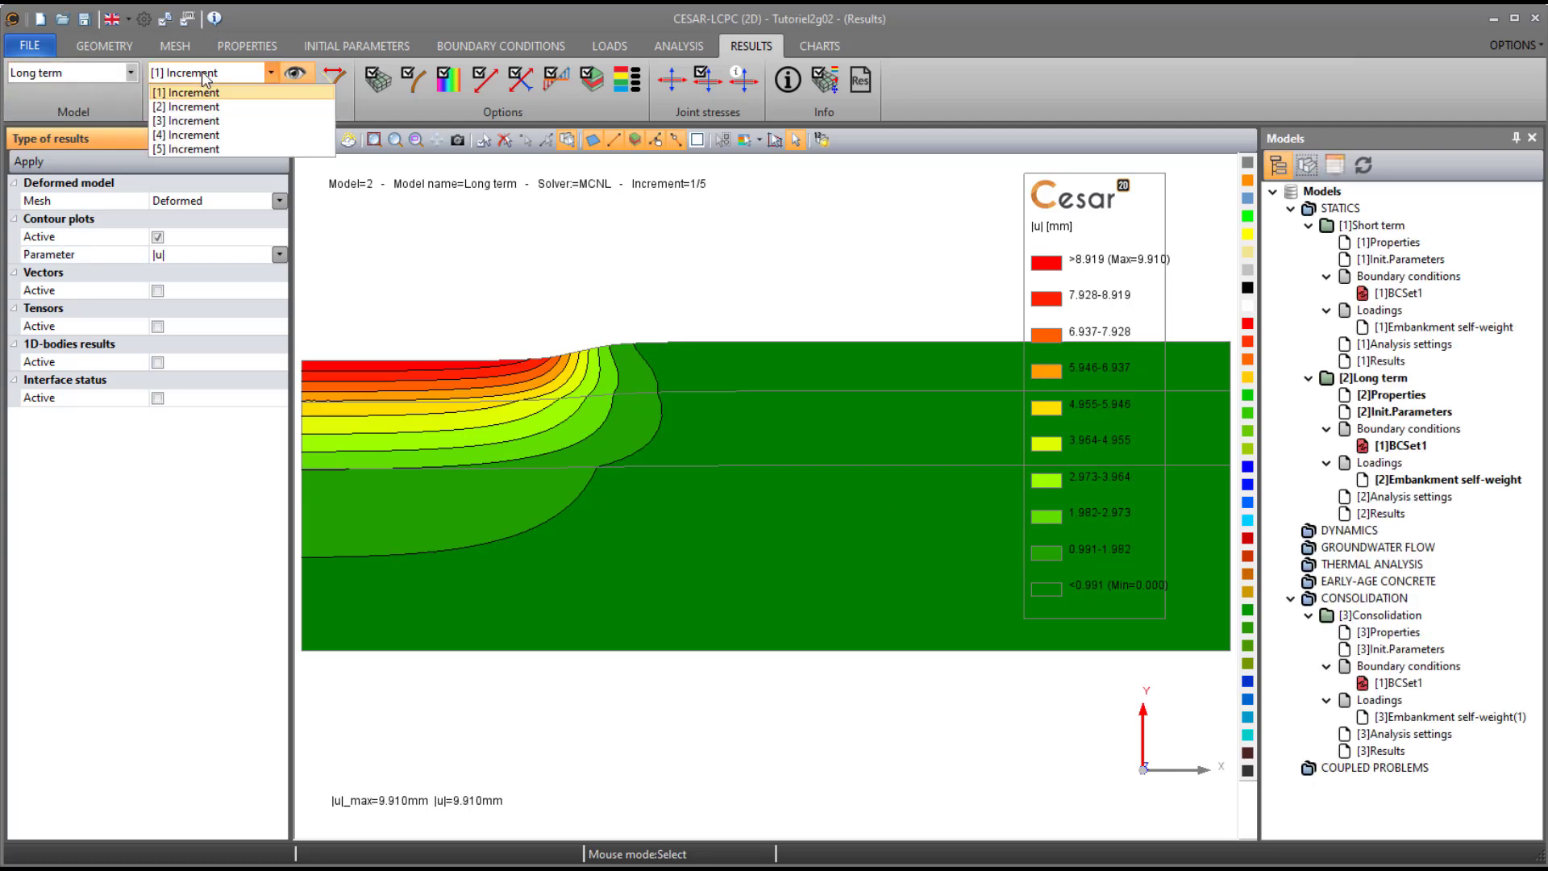
{"action": "left_click", "coordinate": [193, 148]}
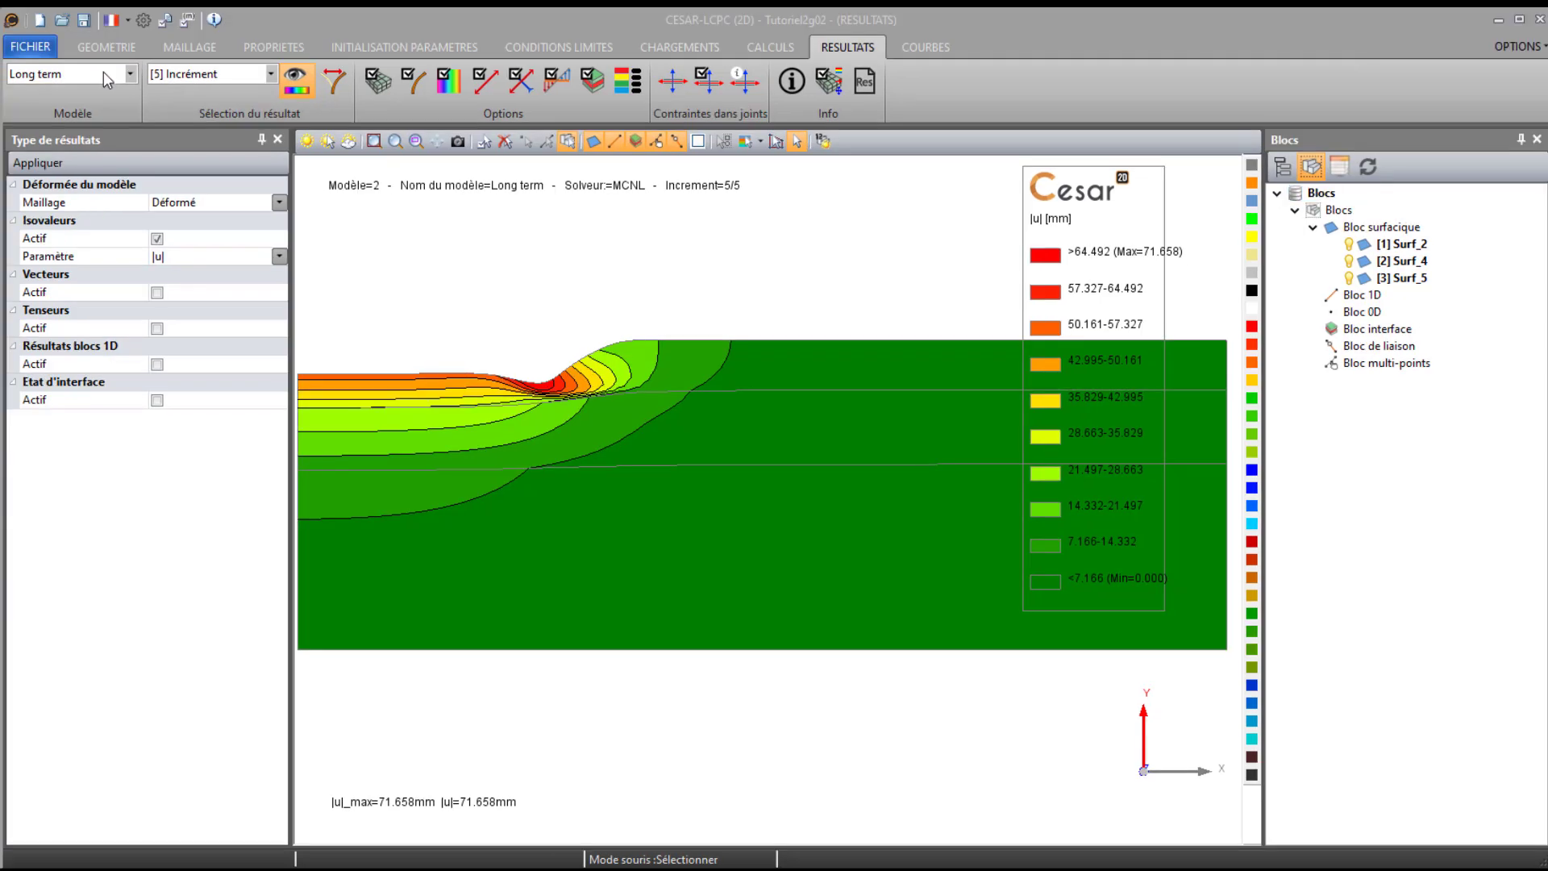
- Display the |u| contour plot for time step 10 of the Consolidation model
{"action": "left_click", "coordinate": [103, 71]}
{"action": "left_click", "coordinate": [118, 125]}
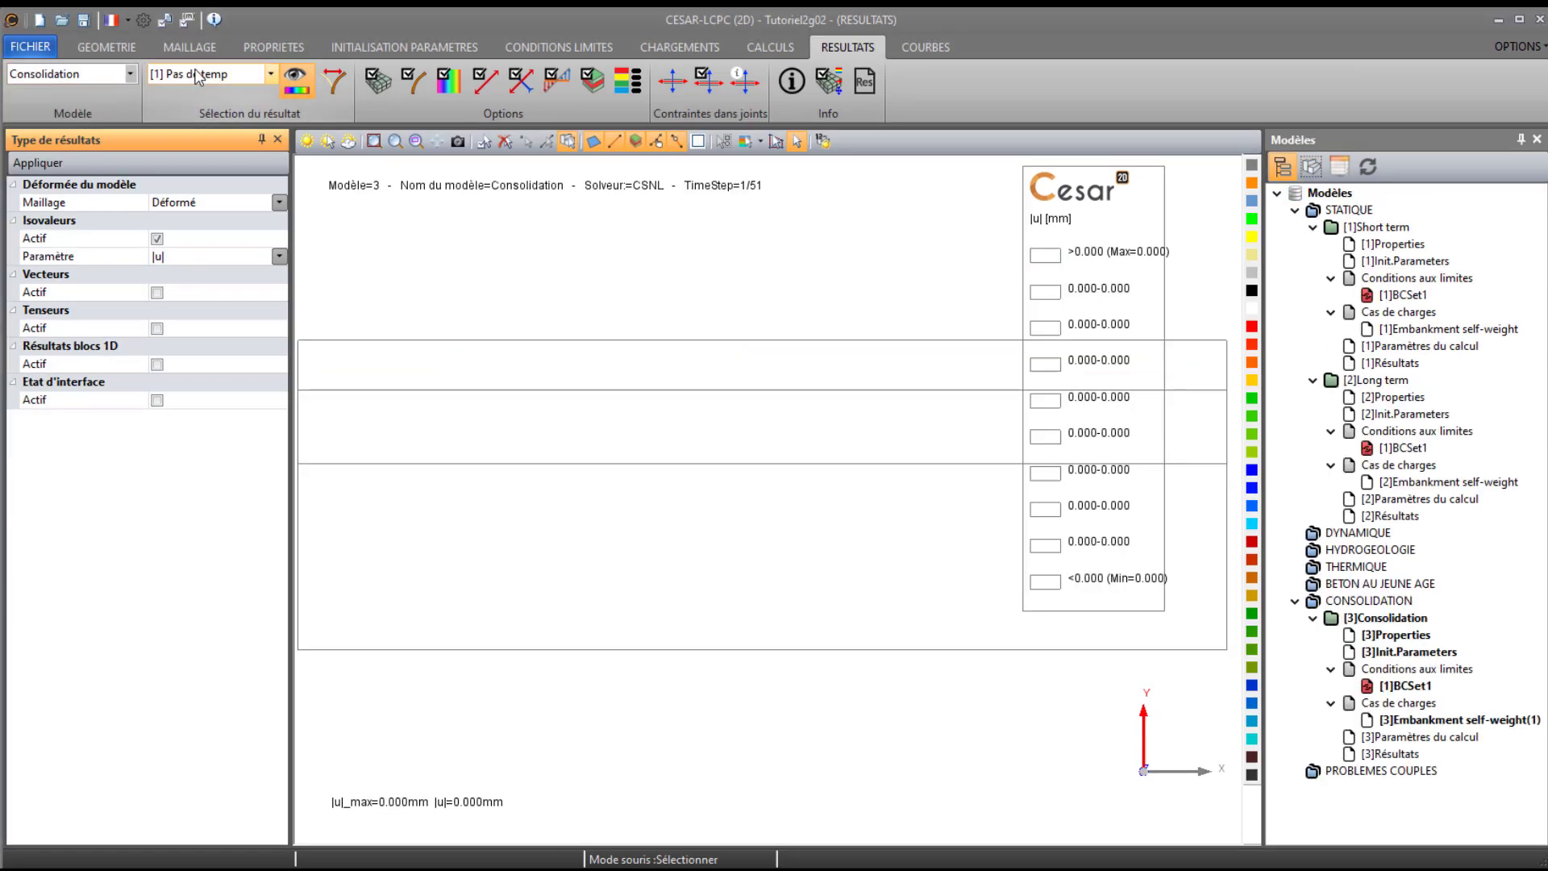
{"action": "left_click", "coordinate": [198, 75]}
{"action": "left_click", "coordinate": [201, 226]}
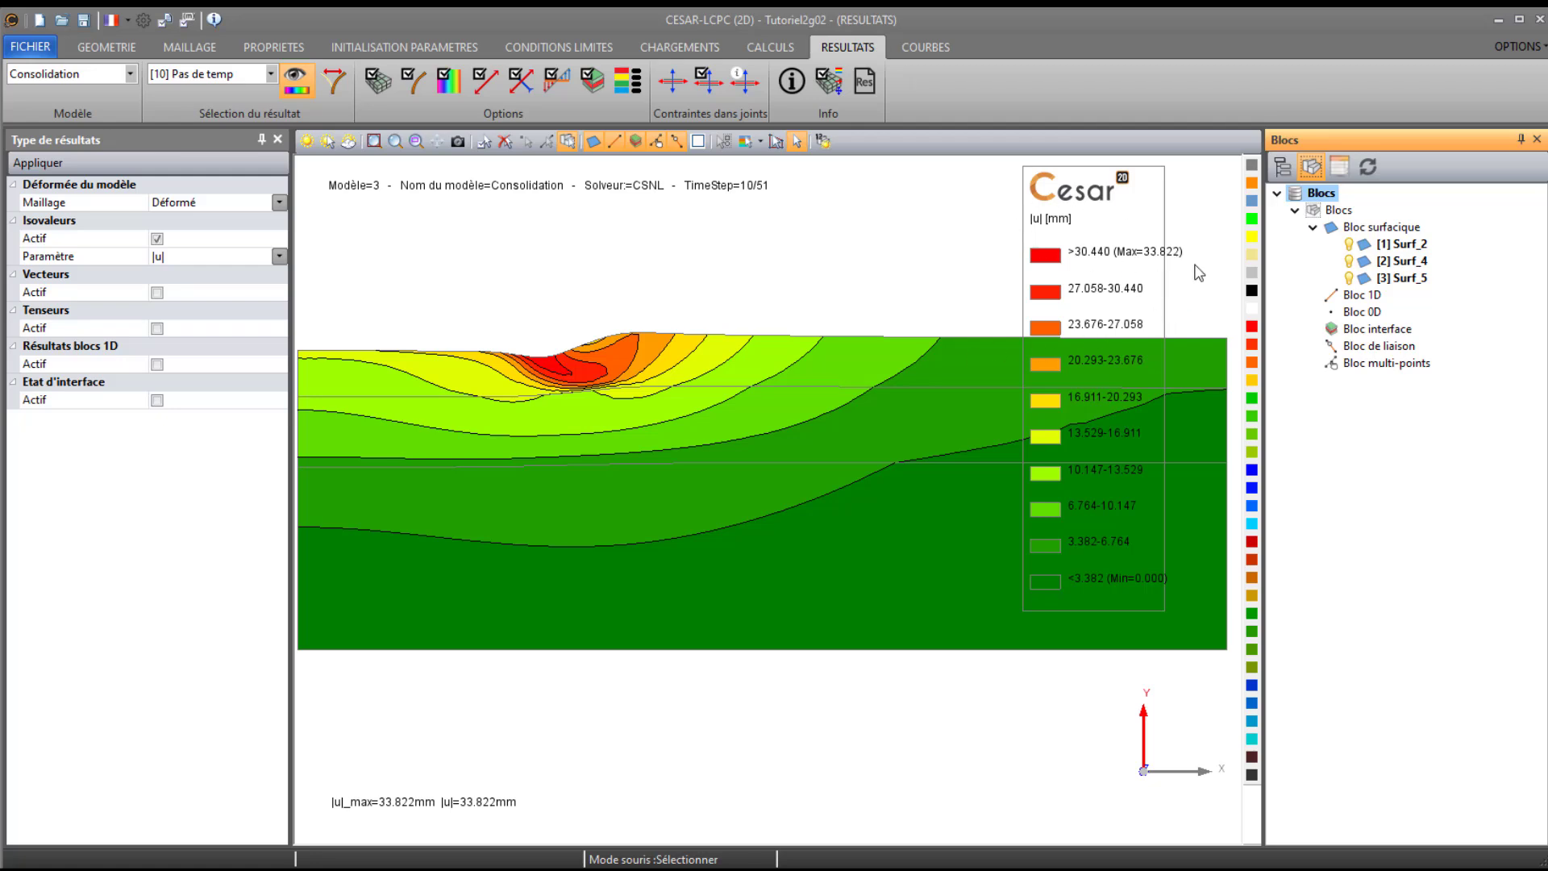
- Display the Consolidation model's |u| contour plot at its last time step, 51
{"action": "left_click", "coordinate": [226, 79]}
{"action": "scroll", "coordinate": [208, 201], "scroll_direction": "down", "scroll_amount": 13}
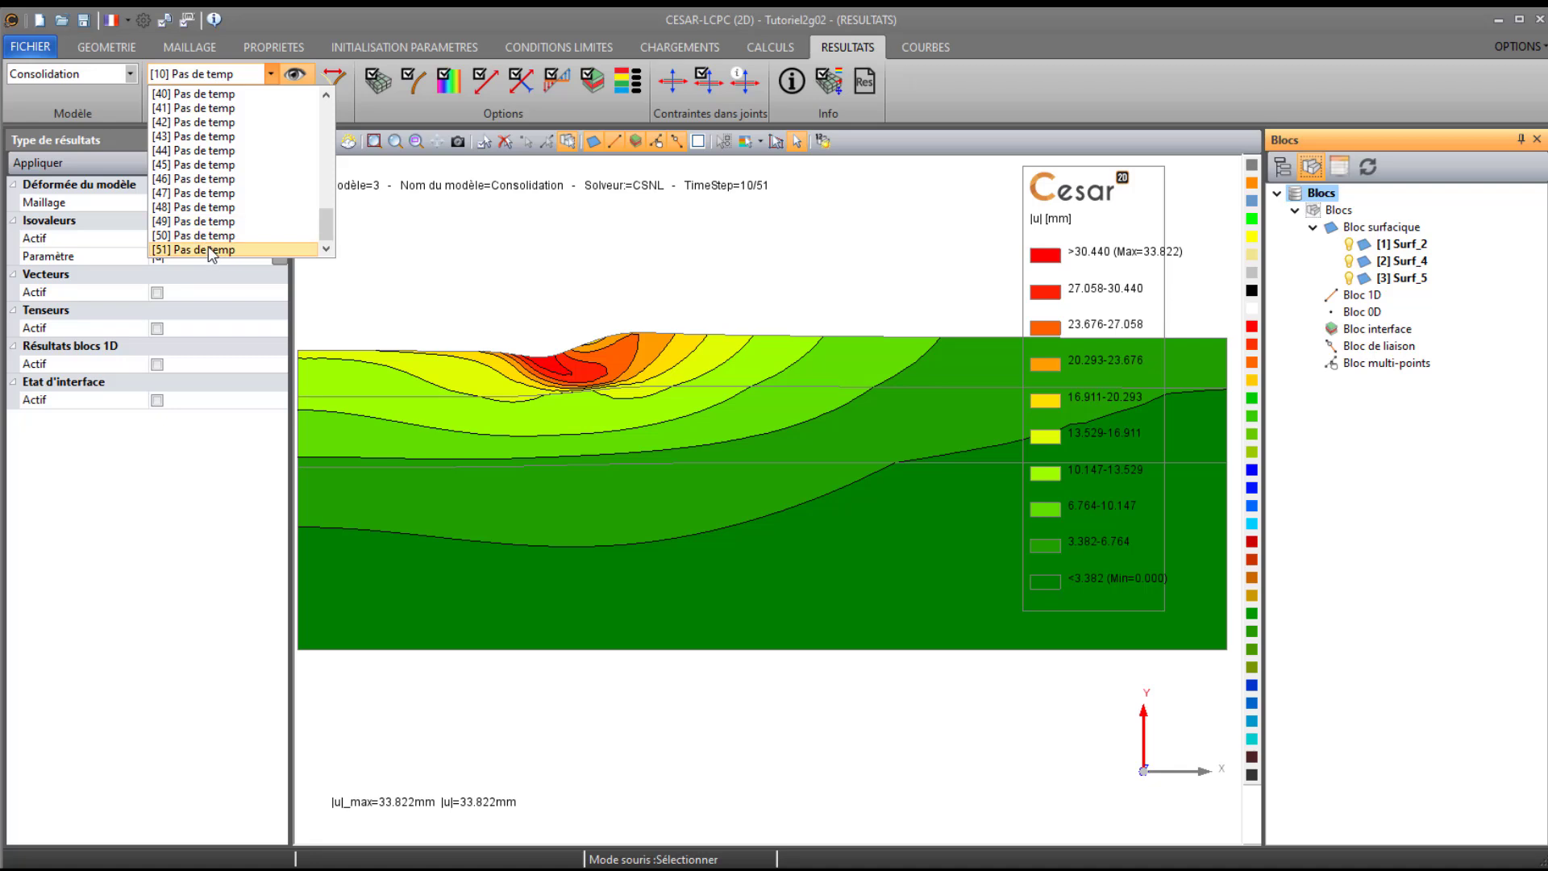
{"action": "left_click", "coordinate": [212, 252]}
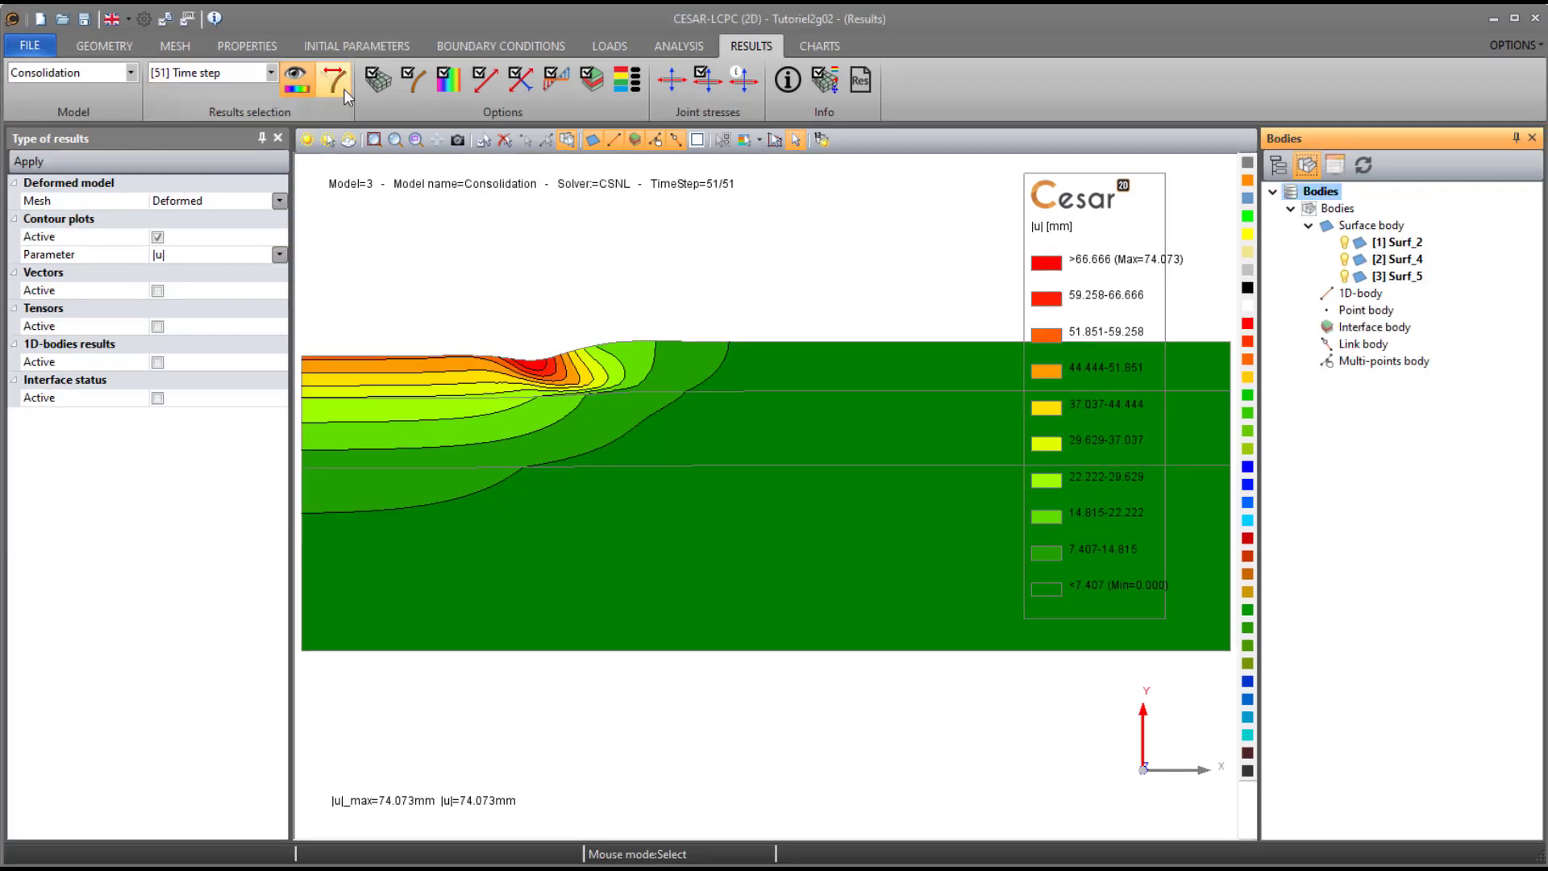
- Play the animation of the Consolidation displacements over all entities, and stop it after viewing
{"action": "left_click", "coordinate": [333, 81]}
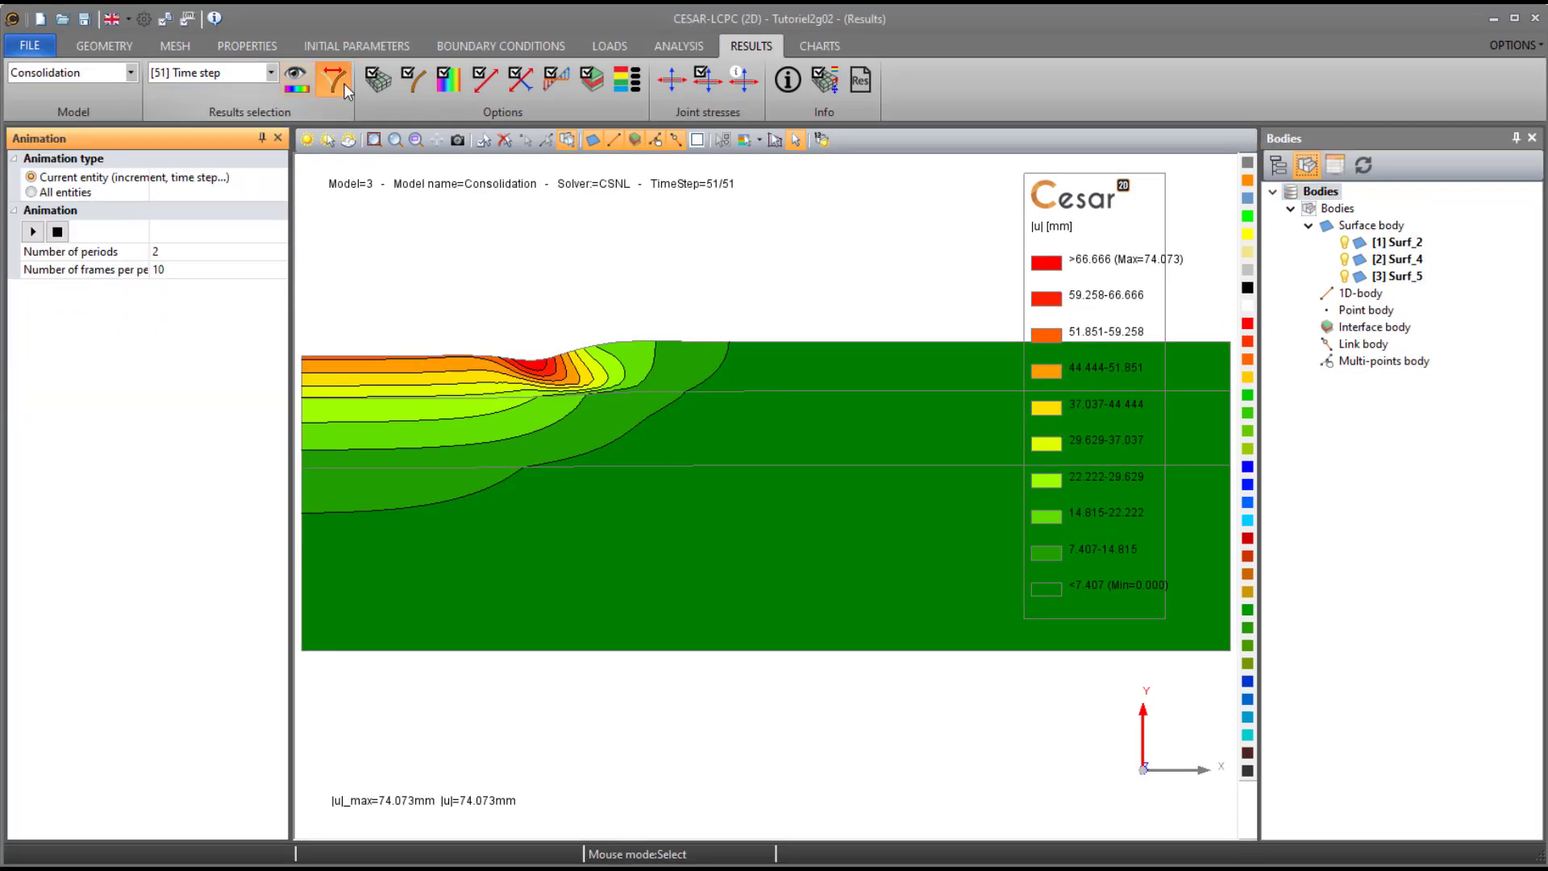
{"action": "left_click", "coordinate": [65, 193]}
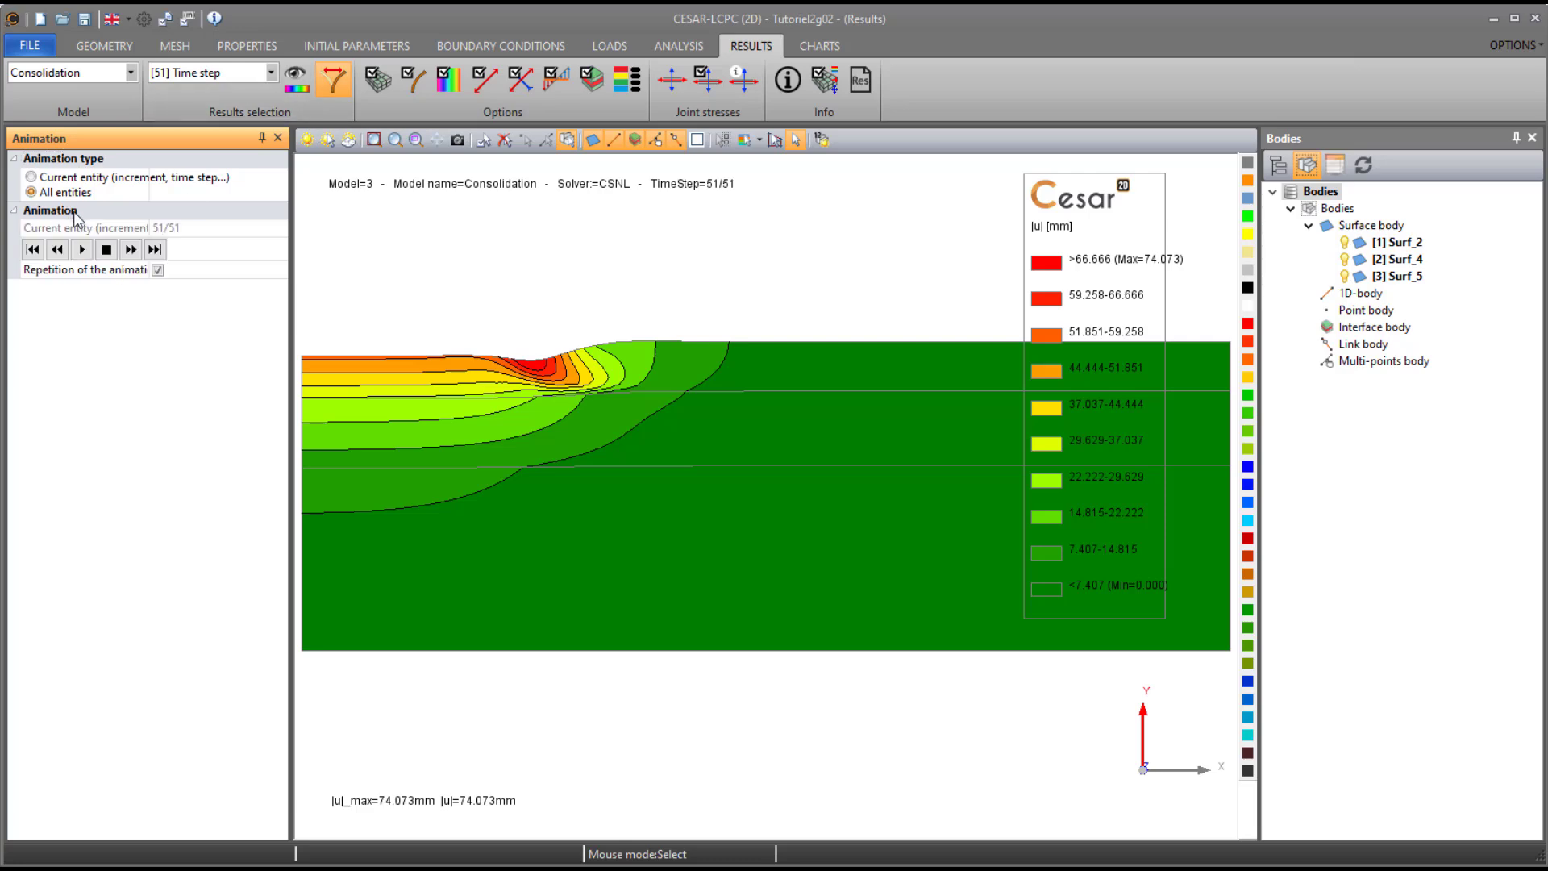
{"action": "left_click", "coordinate": [83, 250]}
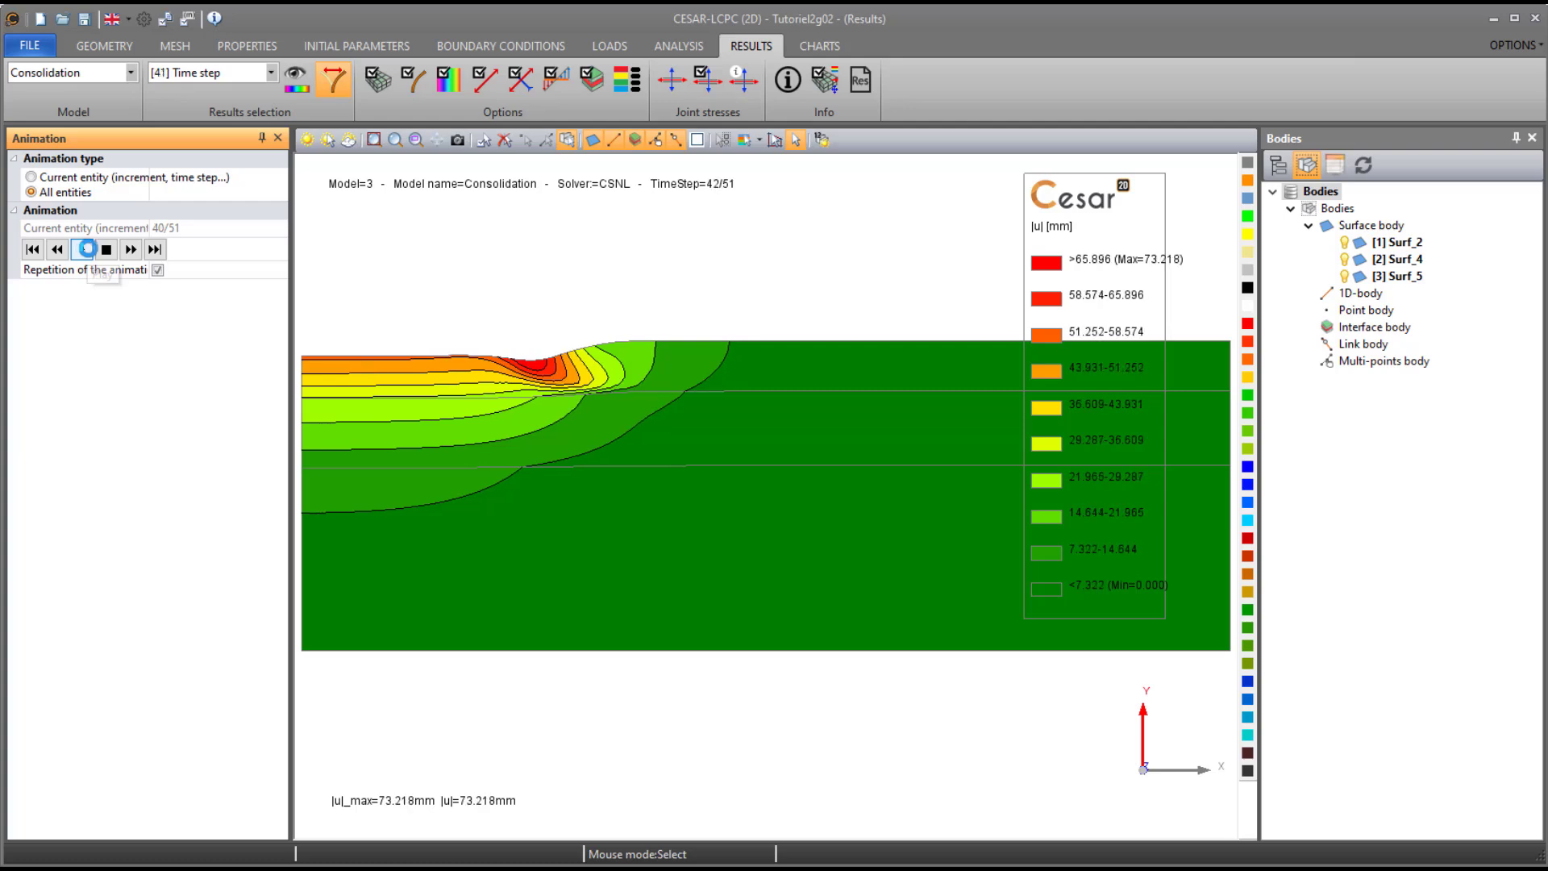
{"action": "left_click", "coordinate": [104, 251]}
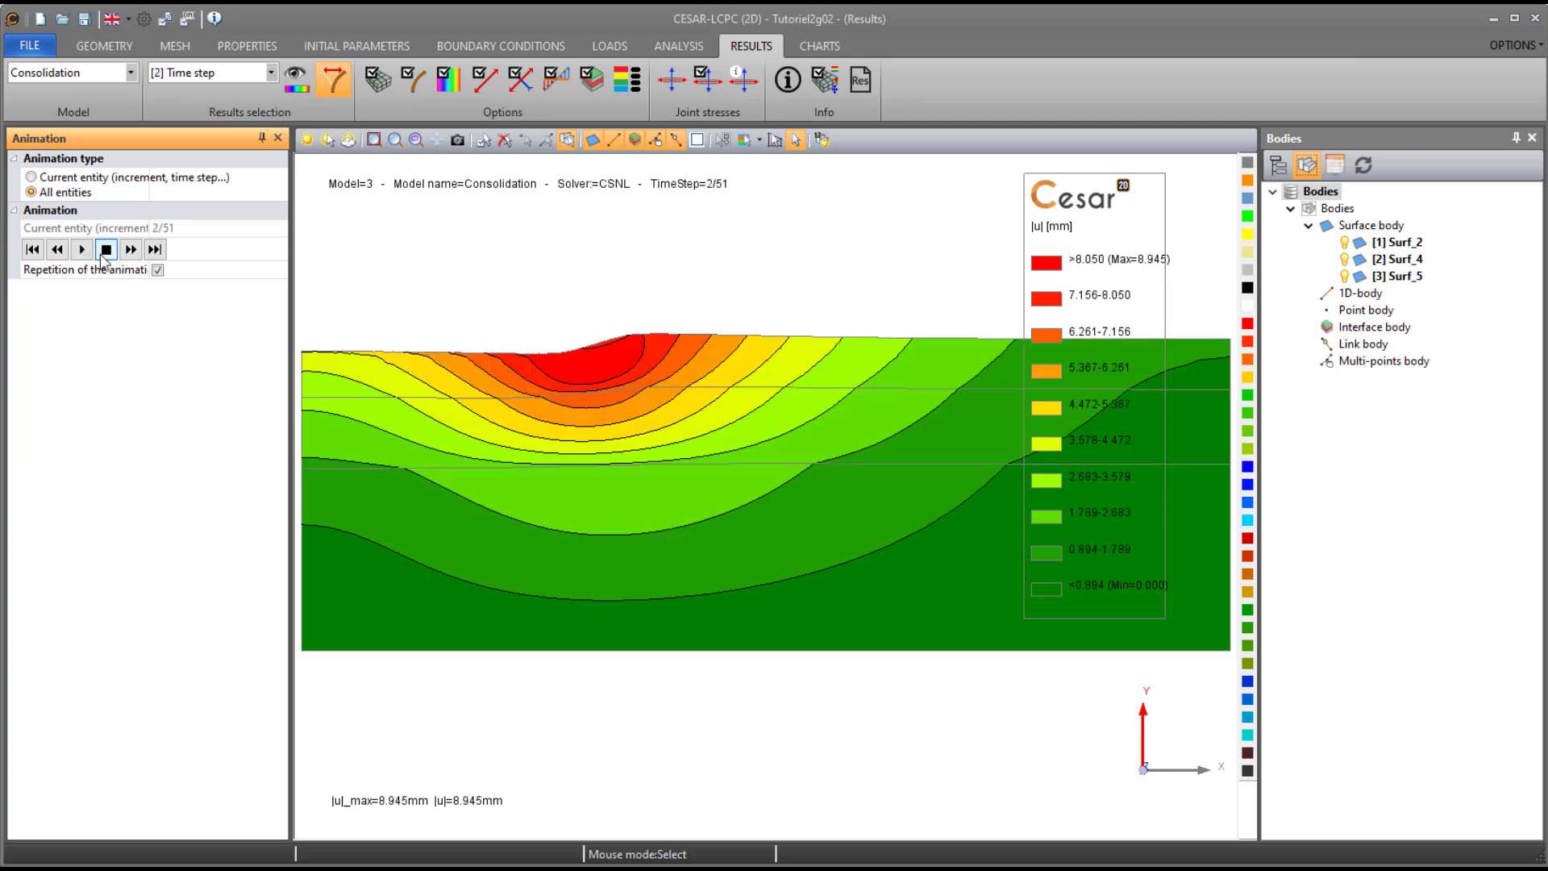
- Display the Hydraulic pressure contour plot on the undeformed mesh for the Consolidation model
{"action": "left_click", "coordinate": [292, 84]}
{"action": "left_click", "coordinate": [185, 201]}
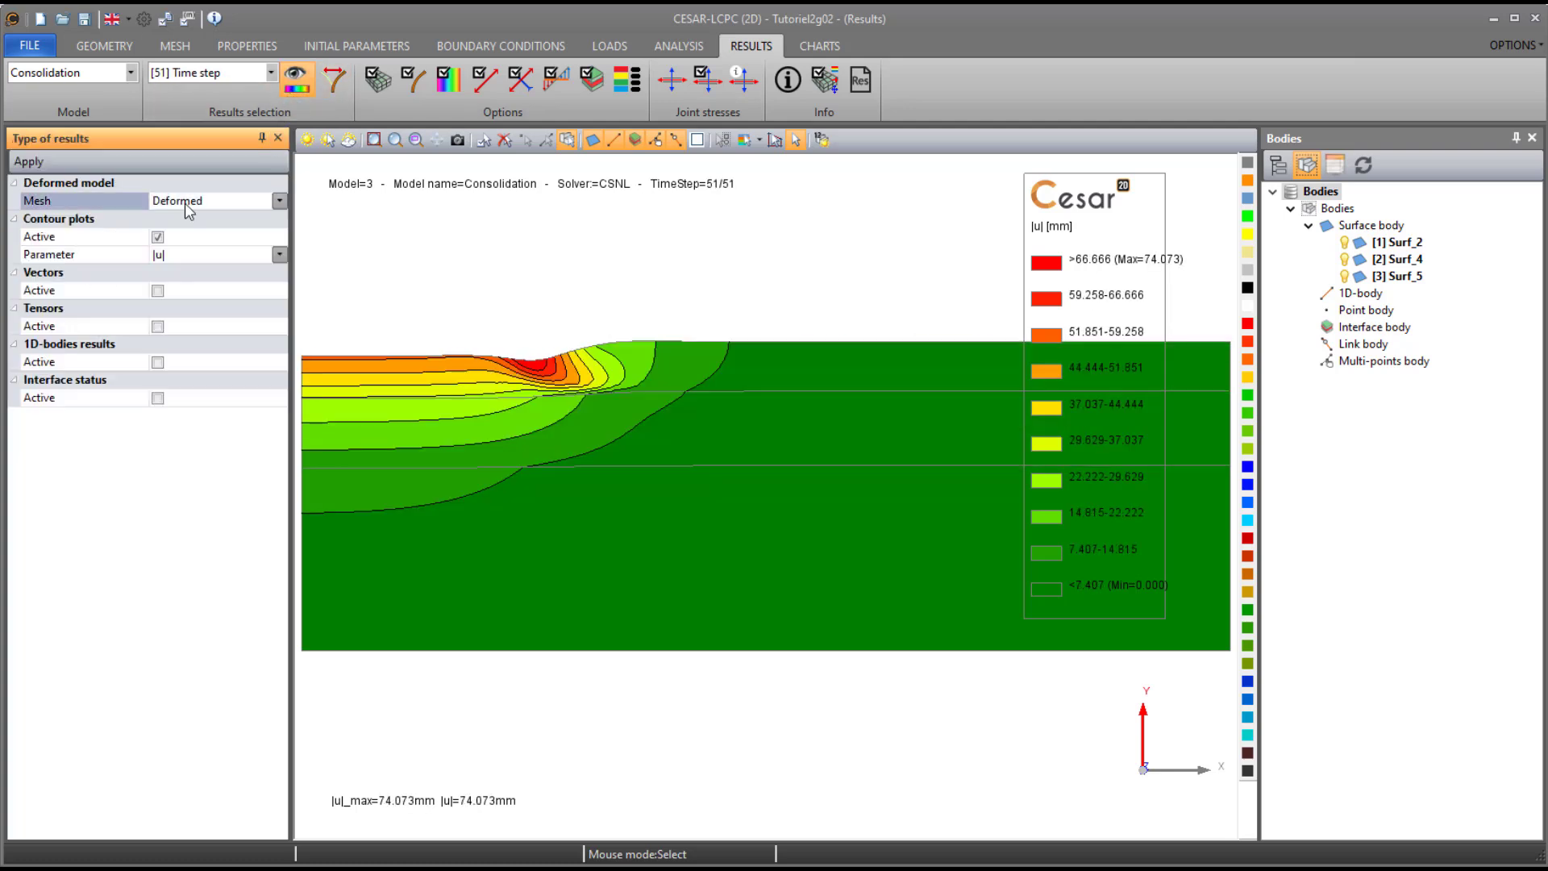
{"action": "left_click", "coordinate": [236, 202]}
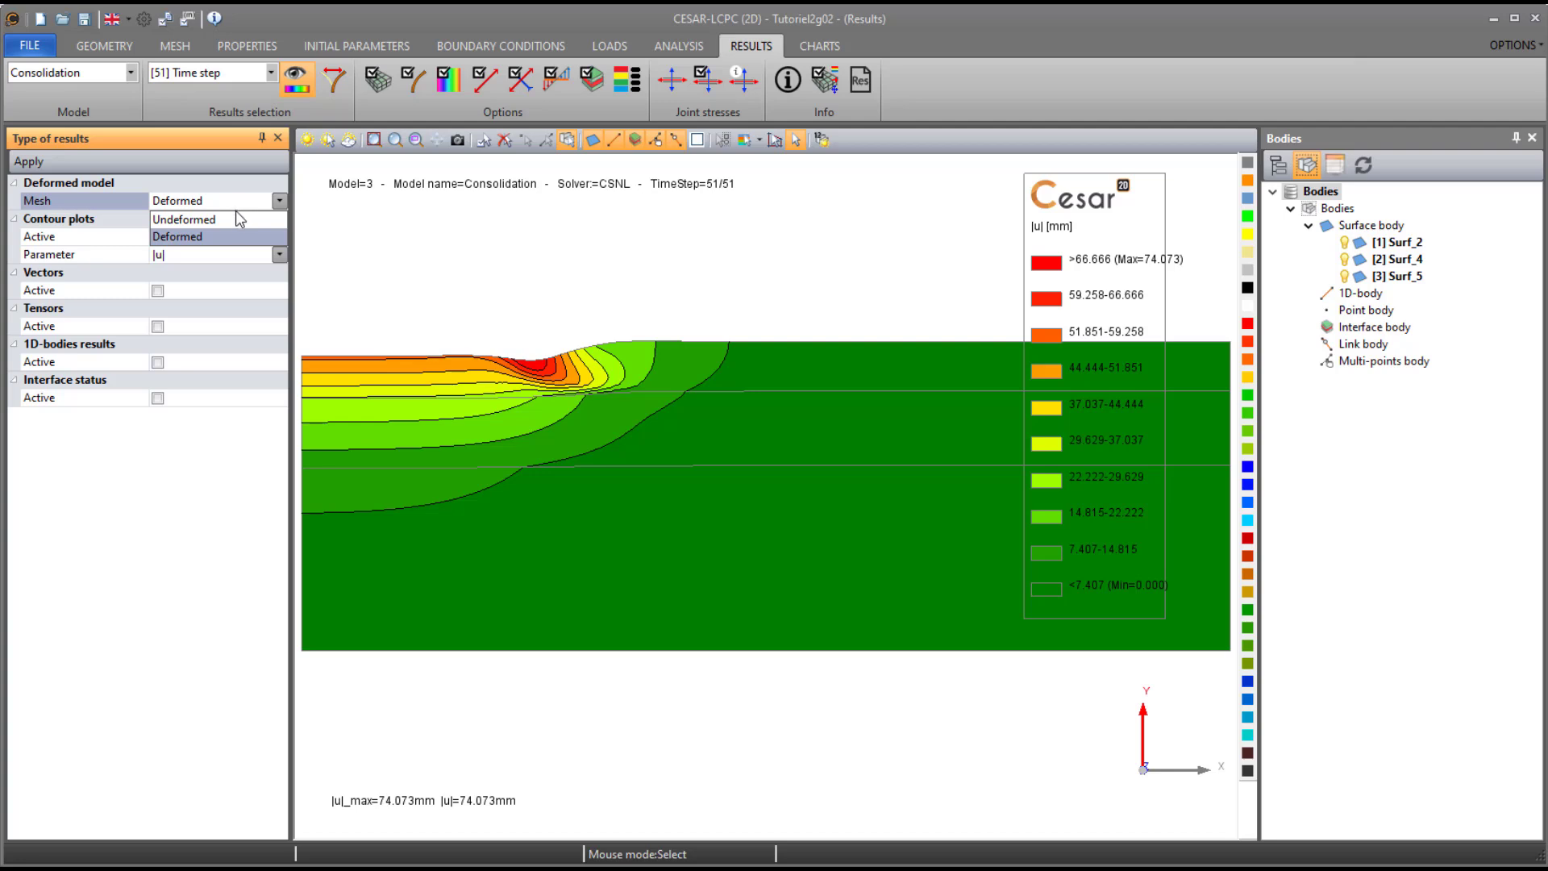
{"action": "left_click", "coordinate": [236, 218]}
{"action": "left_click", "coordinate": [228, 256]}
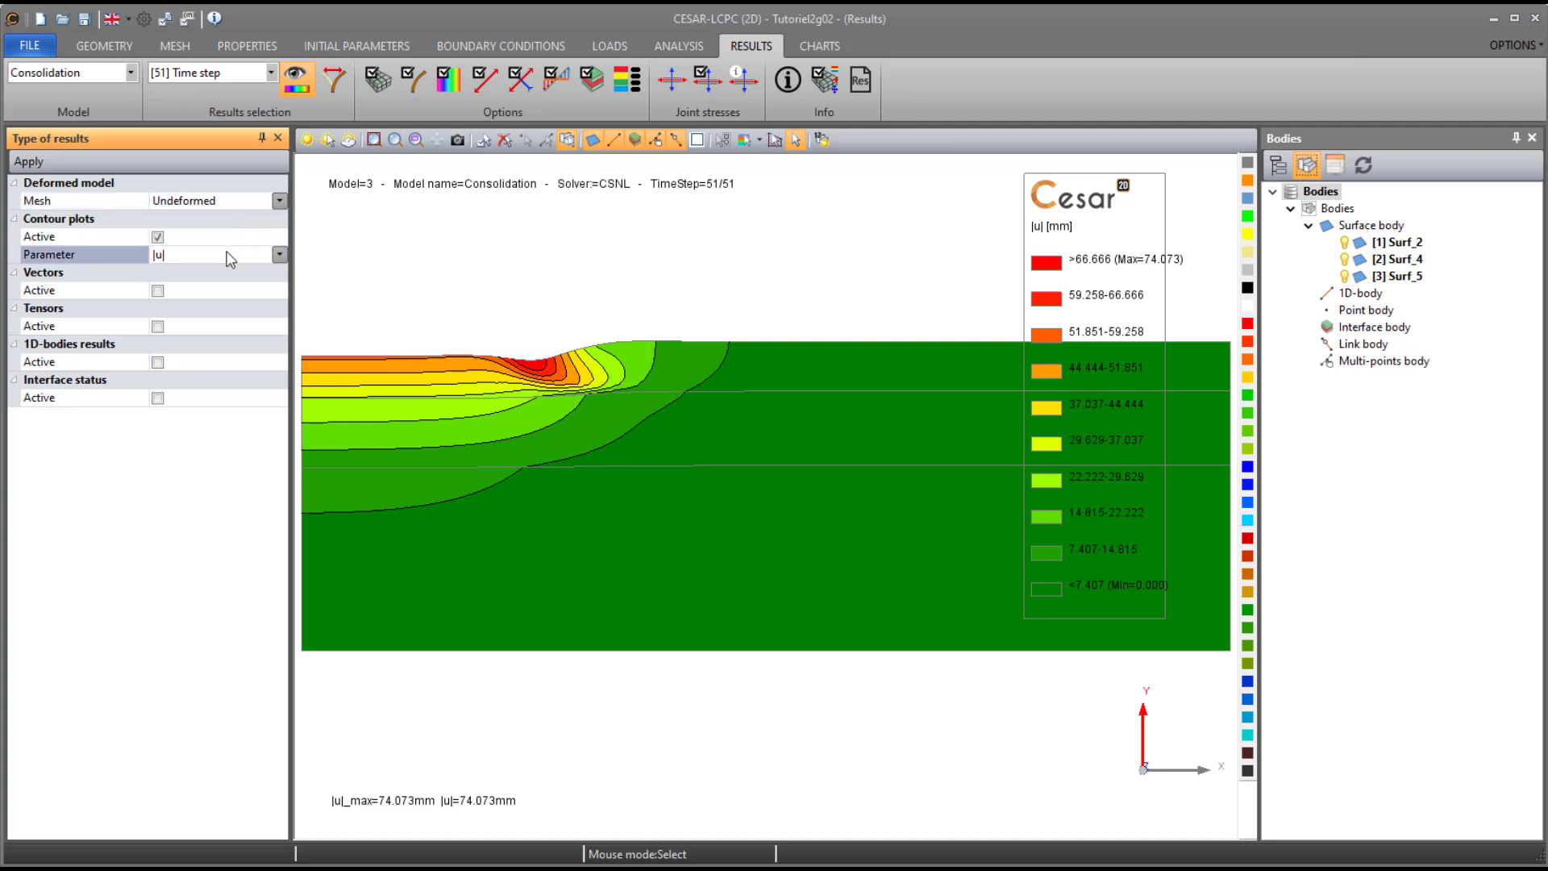
{"action": "left_click", "coordinate": [227, 258]}
{"action": "left_click", "coordinate": [194, 308]}
{"action": "left_click", "coordinate": [27, 158]}
- Apply the Groundwater color scheme to the hydraulic pressure contour plot
{"action": "left_click", "coordinate": [451, 82]}
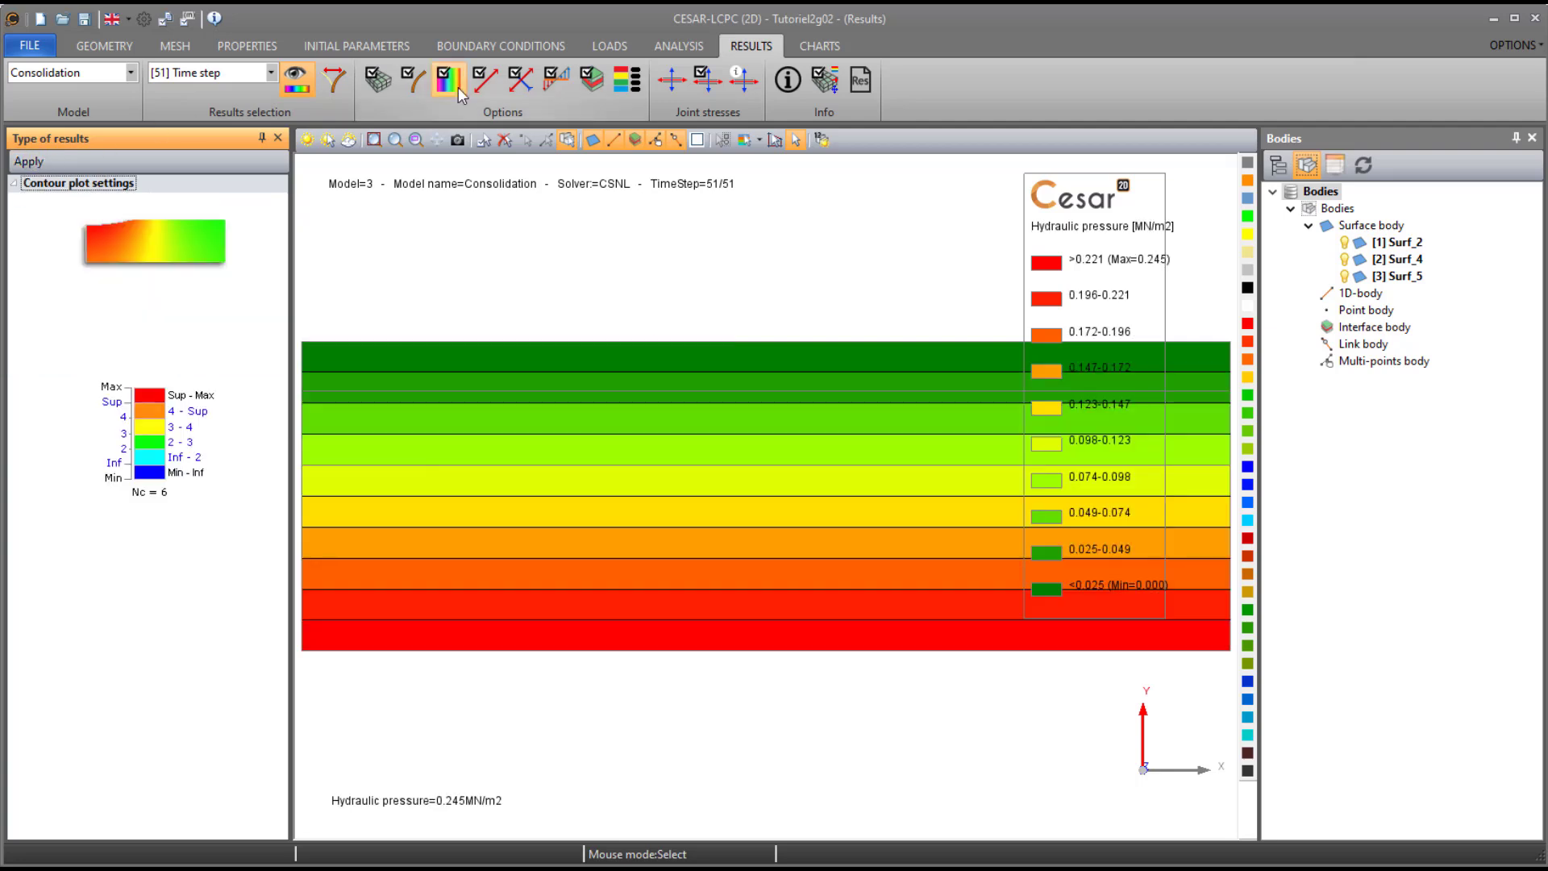
{"action": "left_click", "coordinate": [218, 640]}
{"action": "left_click", "coordinate": [218, 640]}
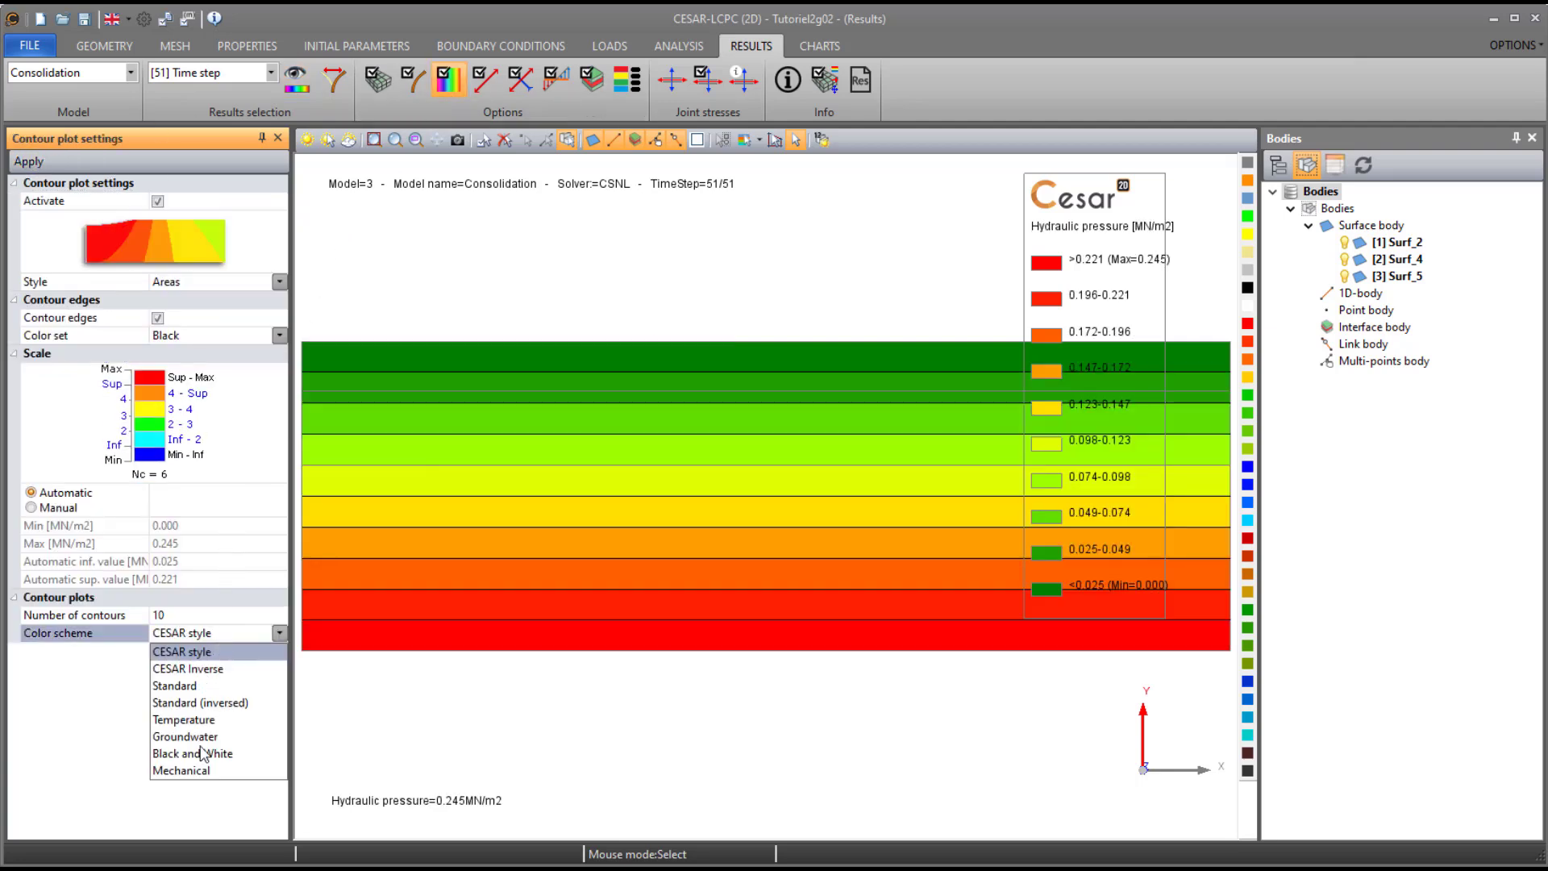
{"action": "left_click", "coordinate": [206, 740]}
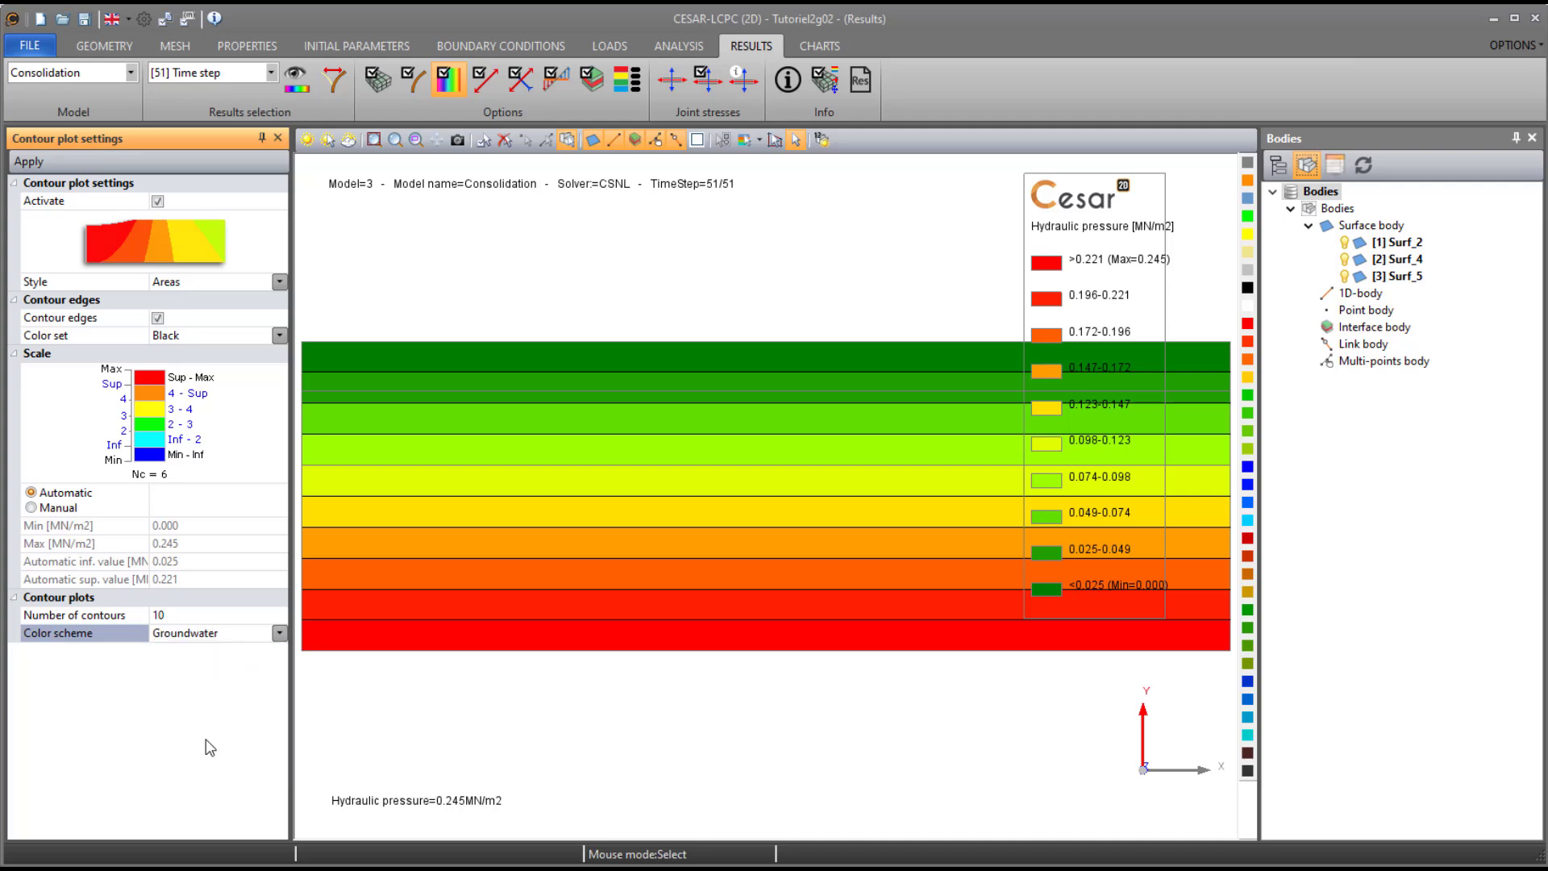
{"action": "left_click", "coordinate": [38, 162]}
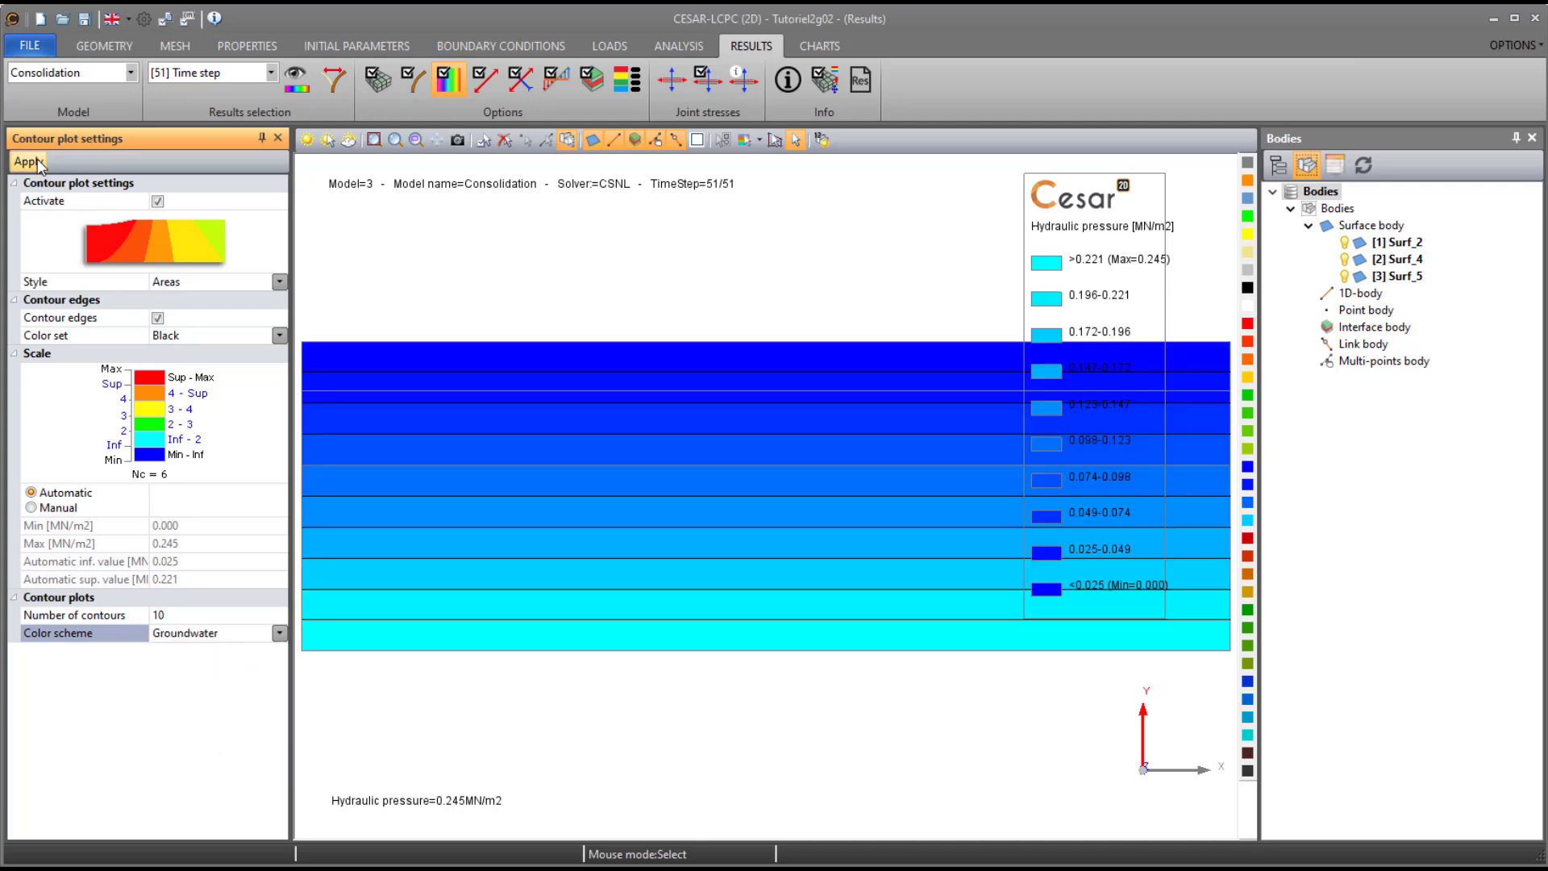
- Play the hydraulic pressure animation over all entities of the Consolidation model, and stop it after viewing
{"action": "left_click", "coordinate": [325, 90]}
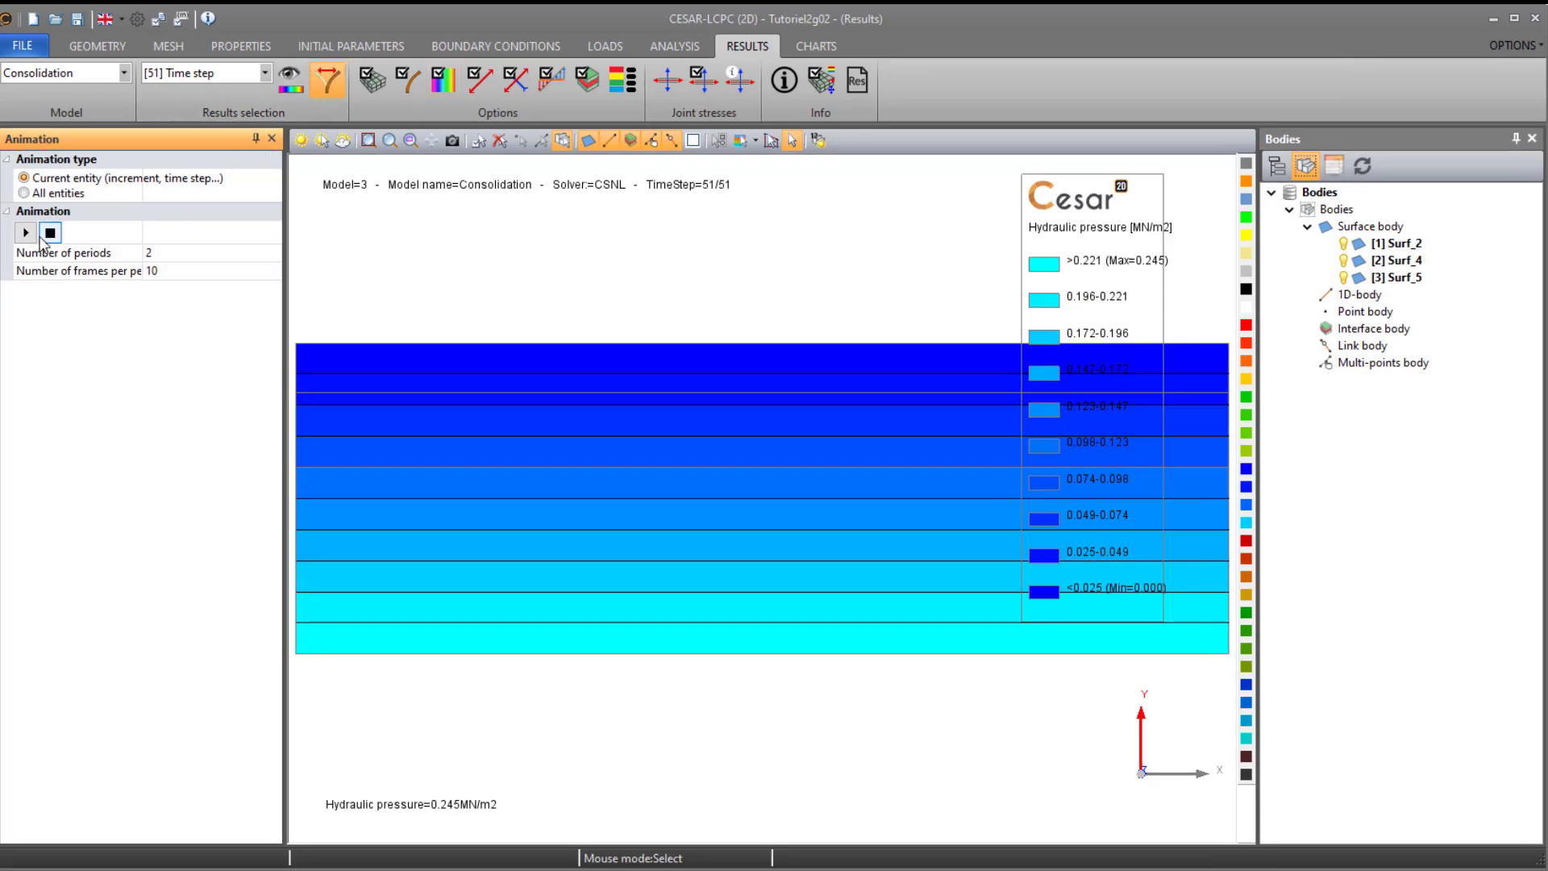
{"action": "left_click", "coordinate": [45, 193]}
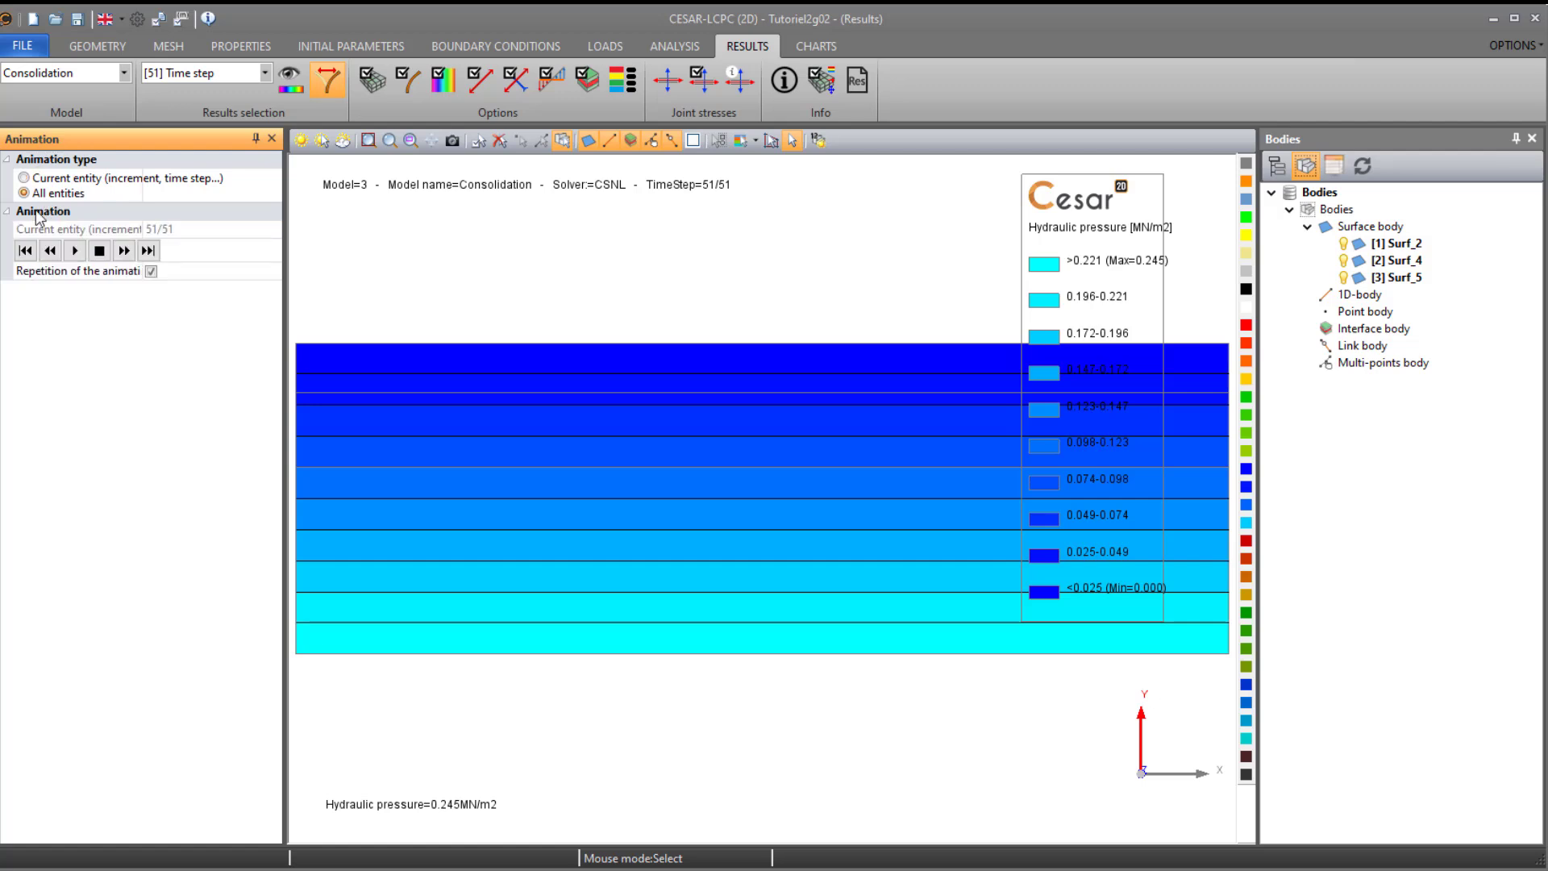
{"action": "left_click", "coordinate": [75, 252]}
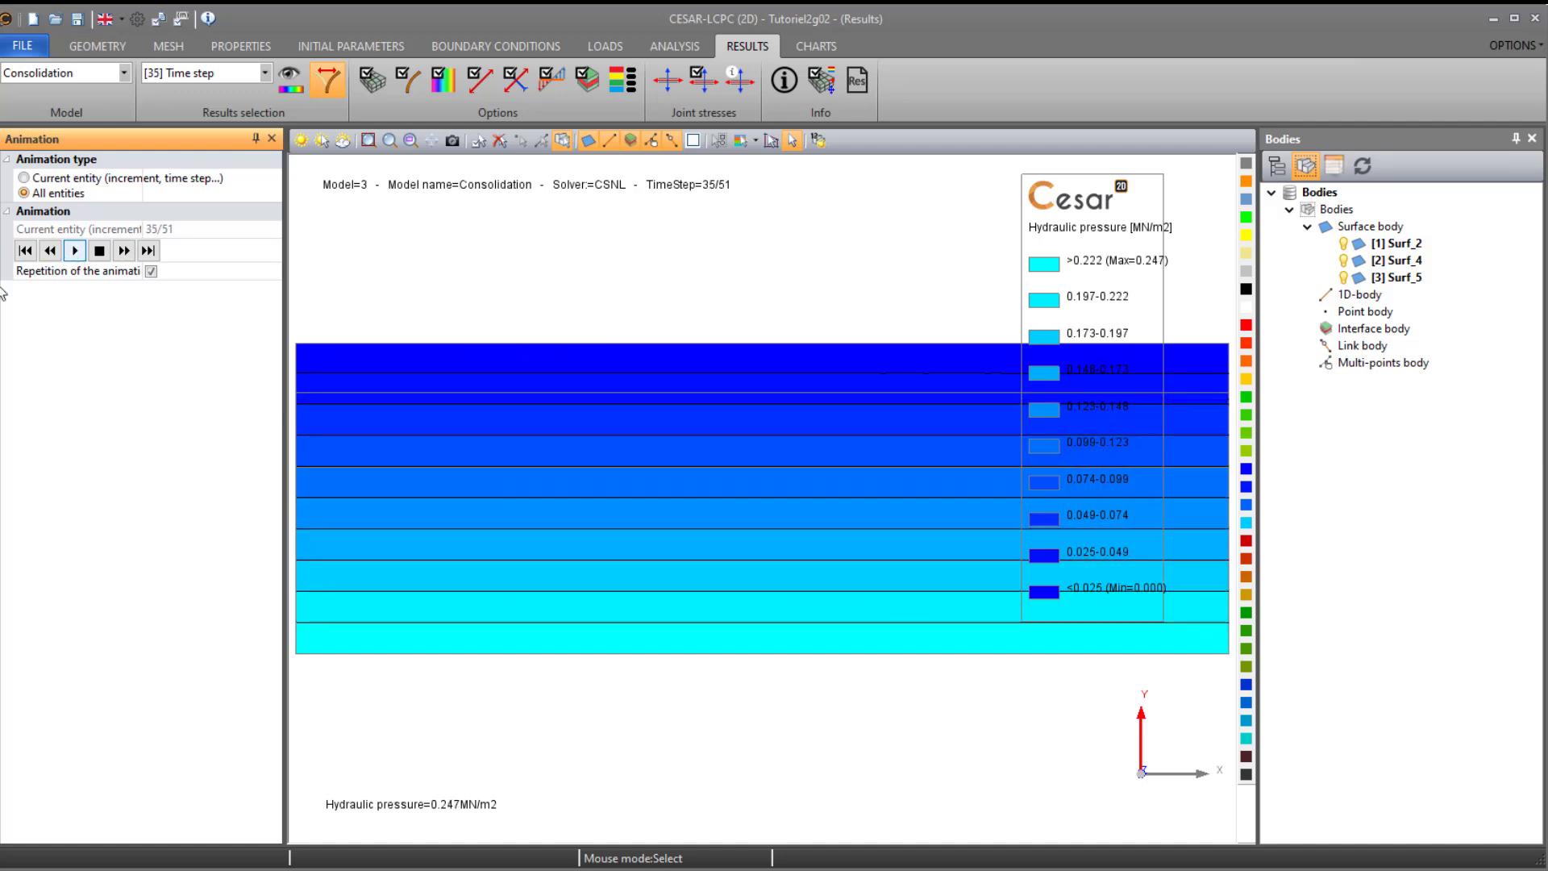
{"action": "left_click", "coordinate": [102, 251]}
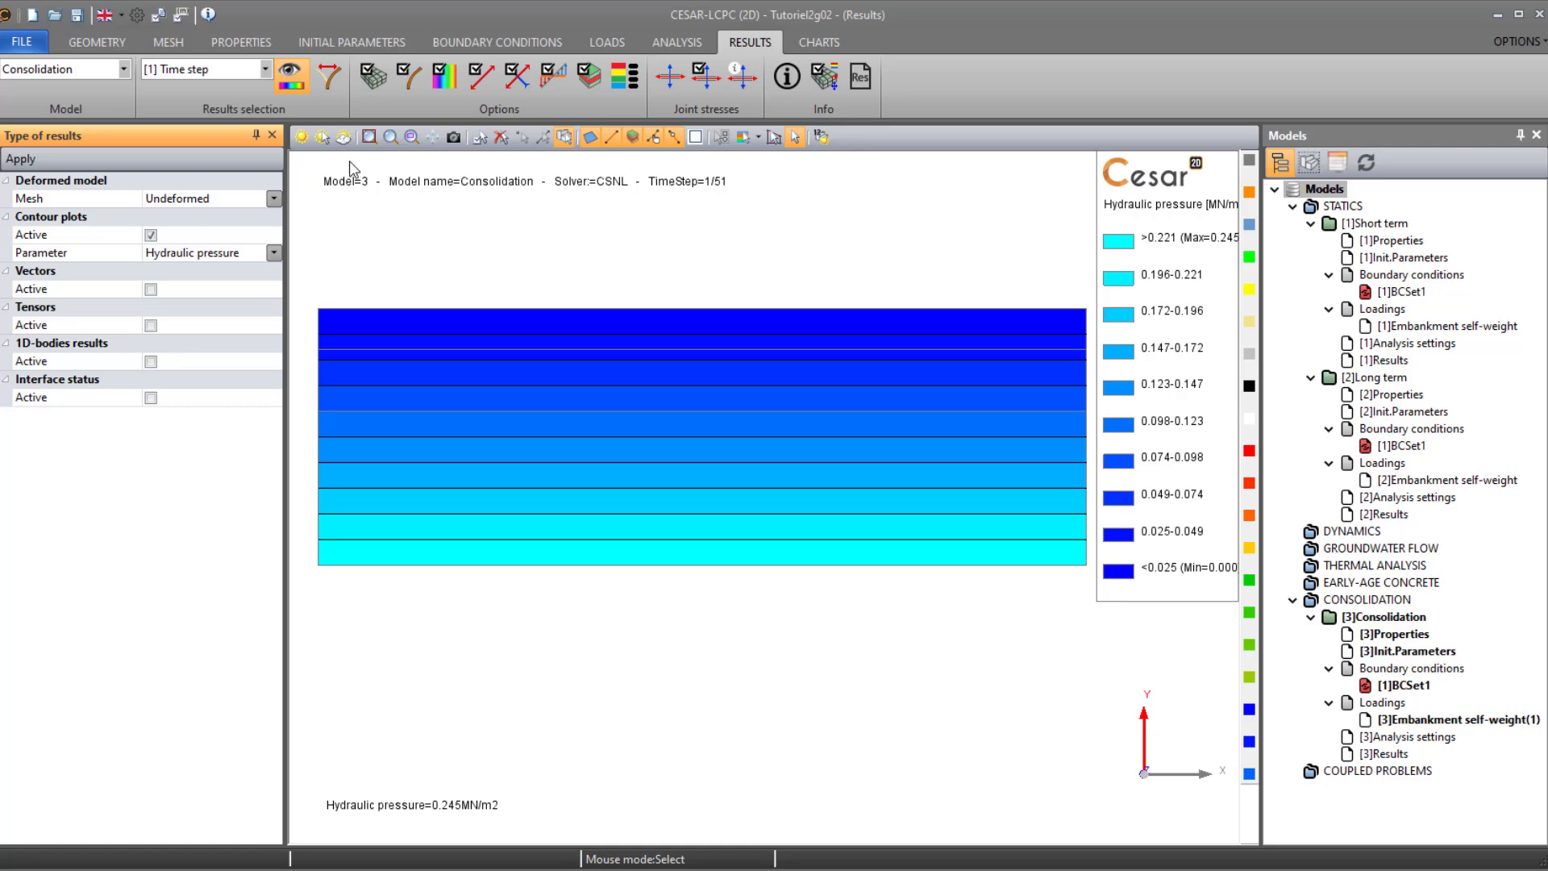
- Display the u_y contour plot on the deformed mesh for the Consolidation model's time step 1
{"action": "left_click", "coordinate": [274, 199]}
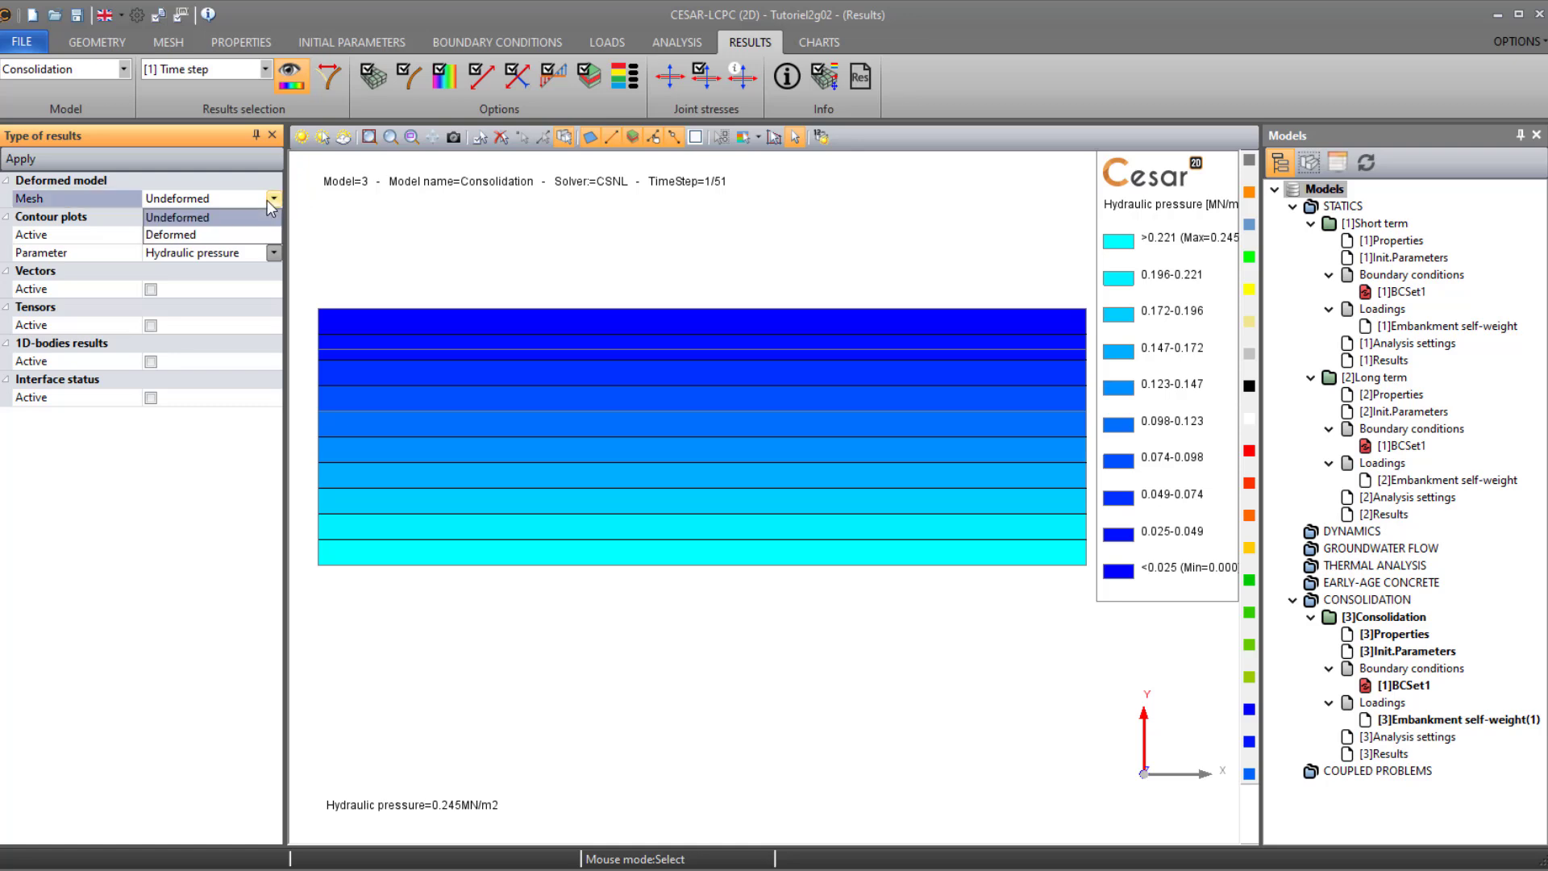
{"action": "left_click", "coordinate": [210, 233]}
{"action": "left_click", "coordinate": [211, 252]}
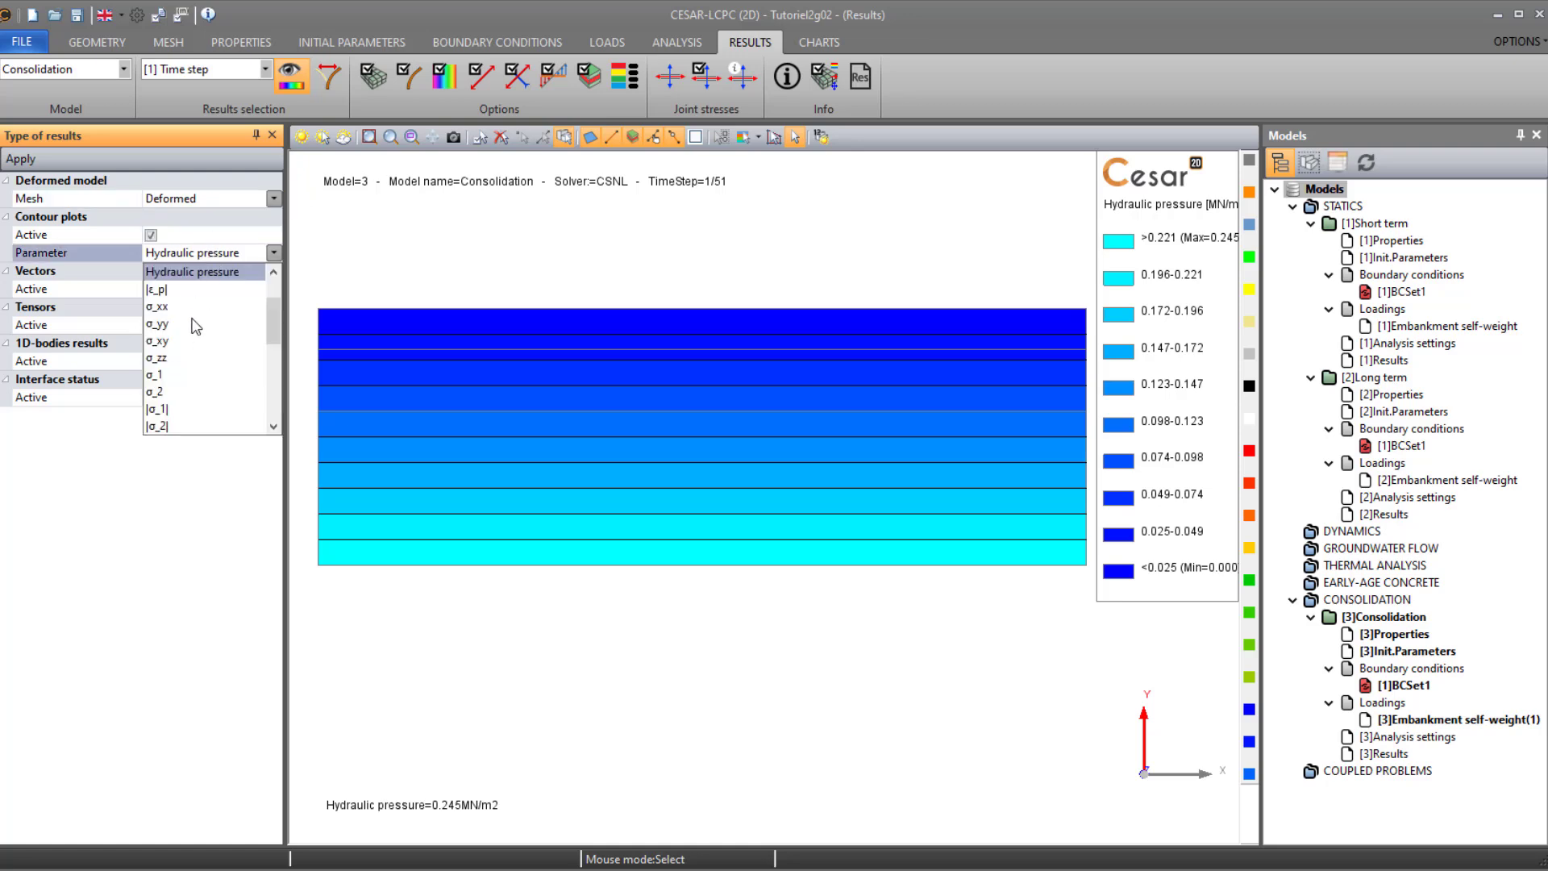
{"action": "scroll", "coordinate": [179, 340], "scroll_direction": "up", "scroll_amount": 2}
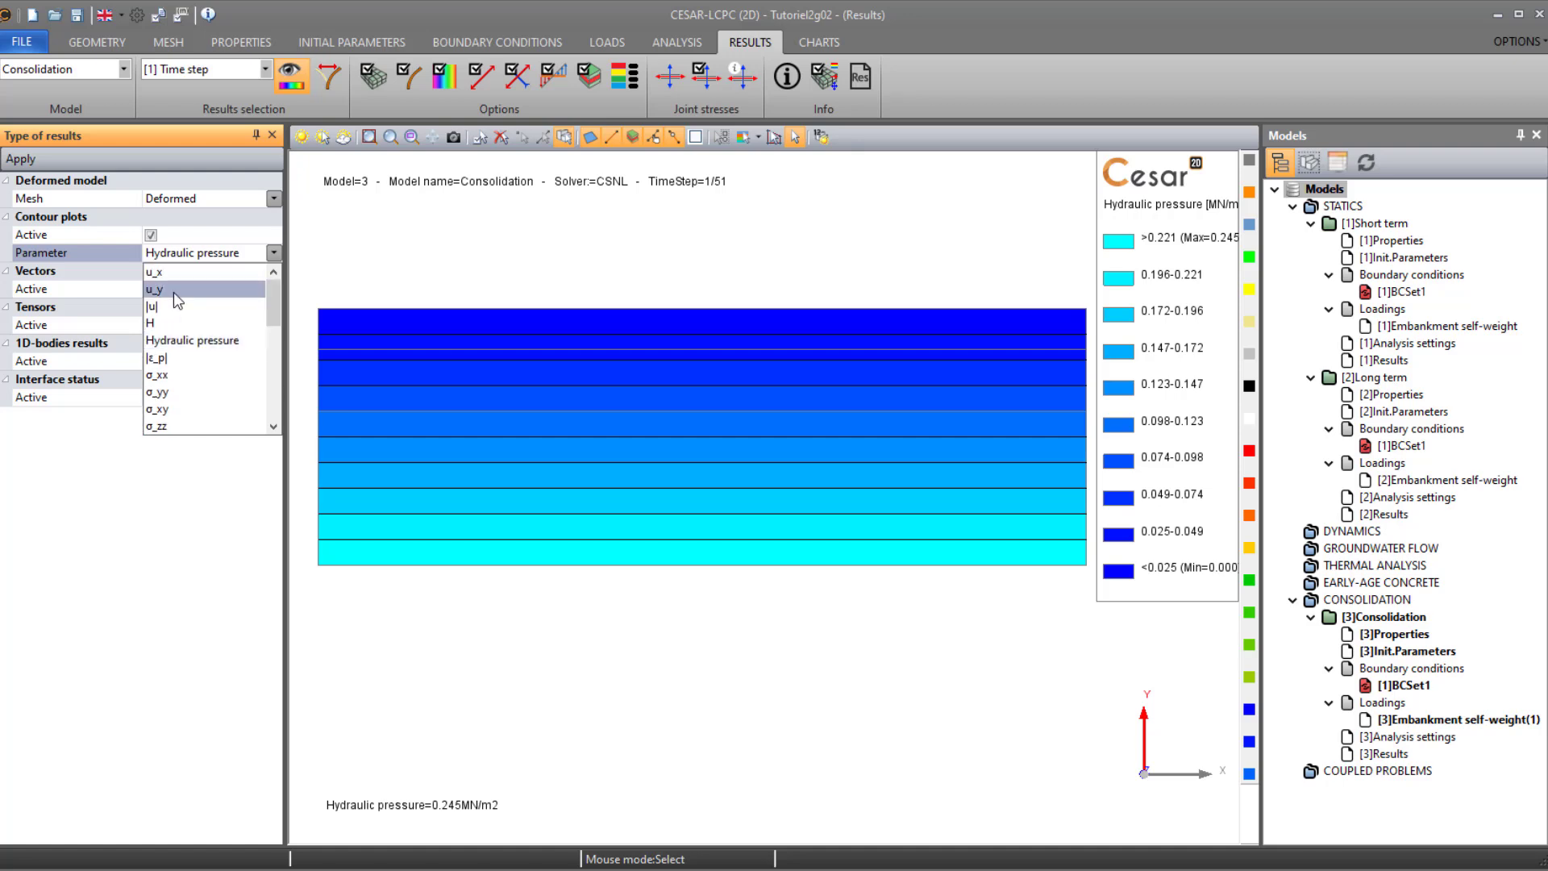
{"action": "left_click", "coordinate": [173, 292]}
{"action": "left_click", "coordinate": [34, 161]}
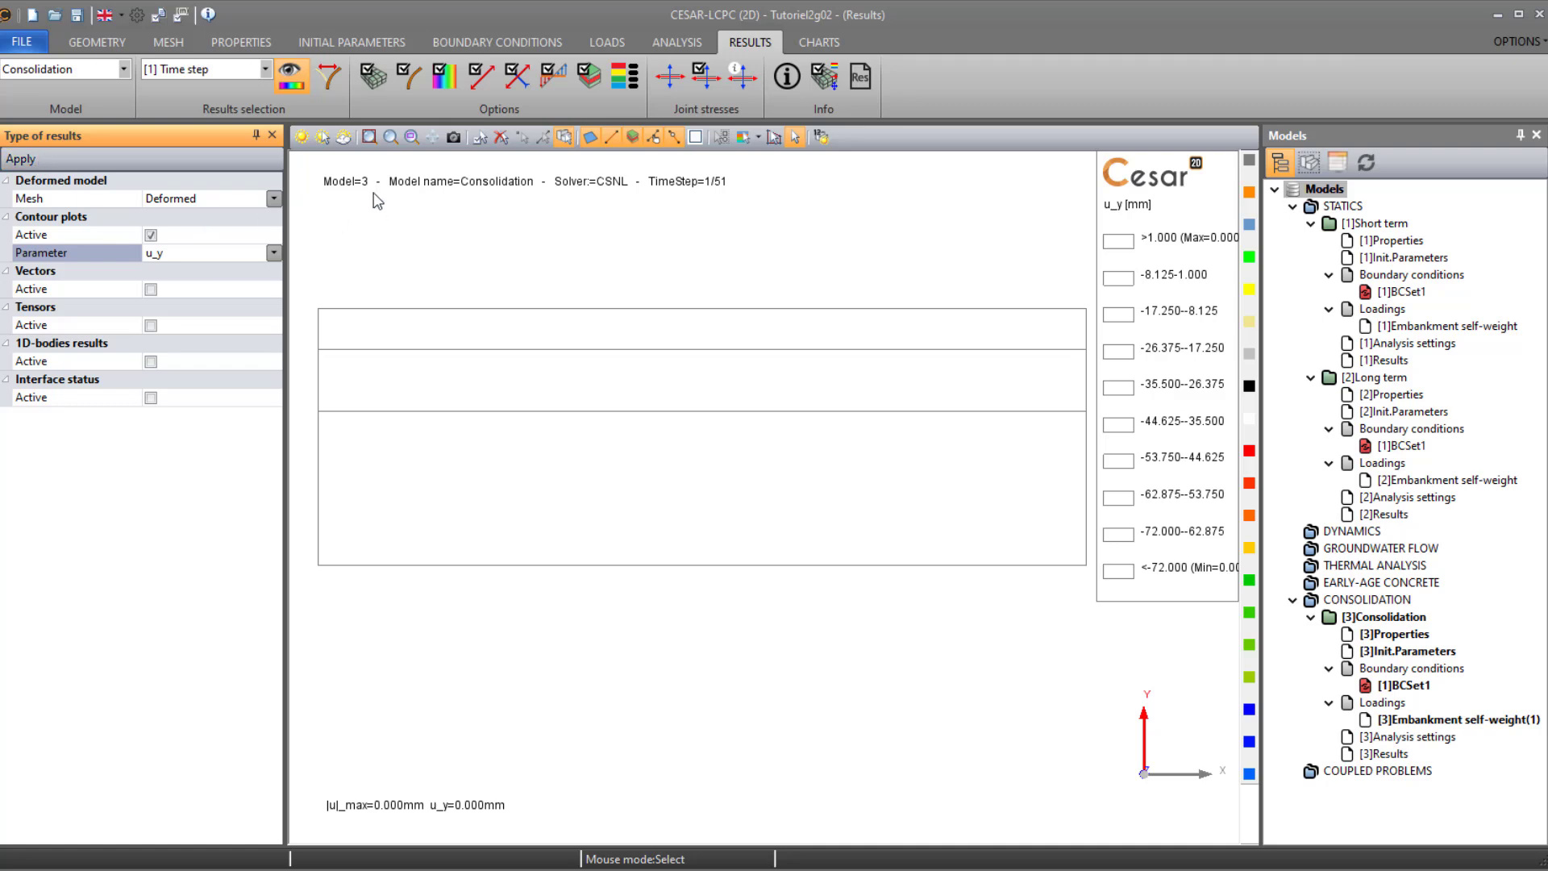
- Set a manual deformed mesh scale where 2 mm is represented by 0.1 m
{"action": "left_click", "coordinate": [409, 76]}
{"action": "left_click", "coordinate": [231, 200]}
{"action": "left_click", "coordinate": [221, 234]}
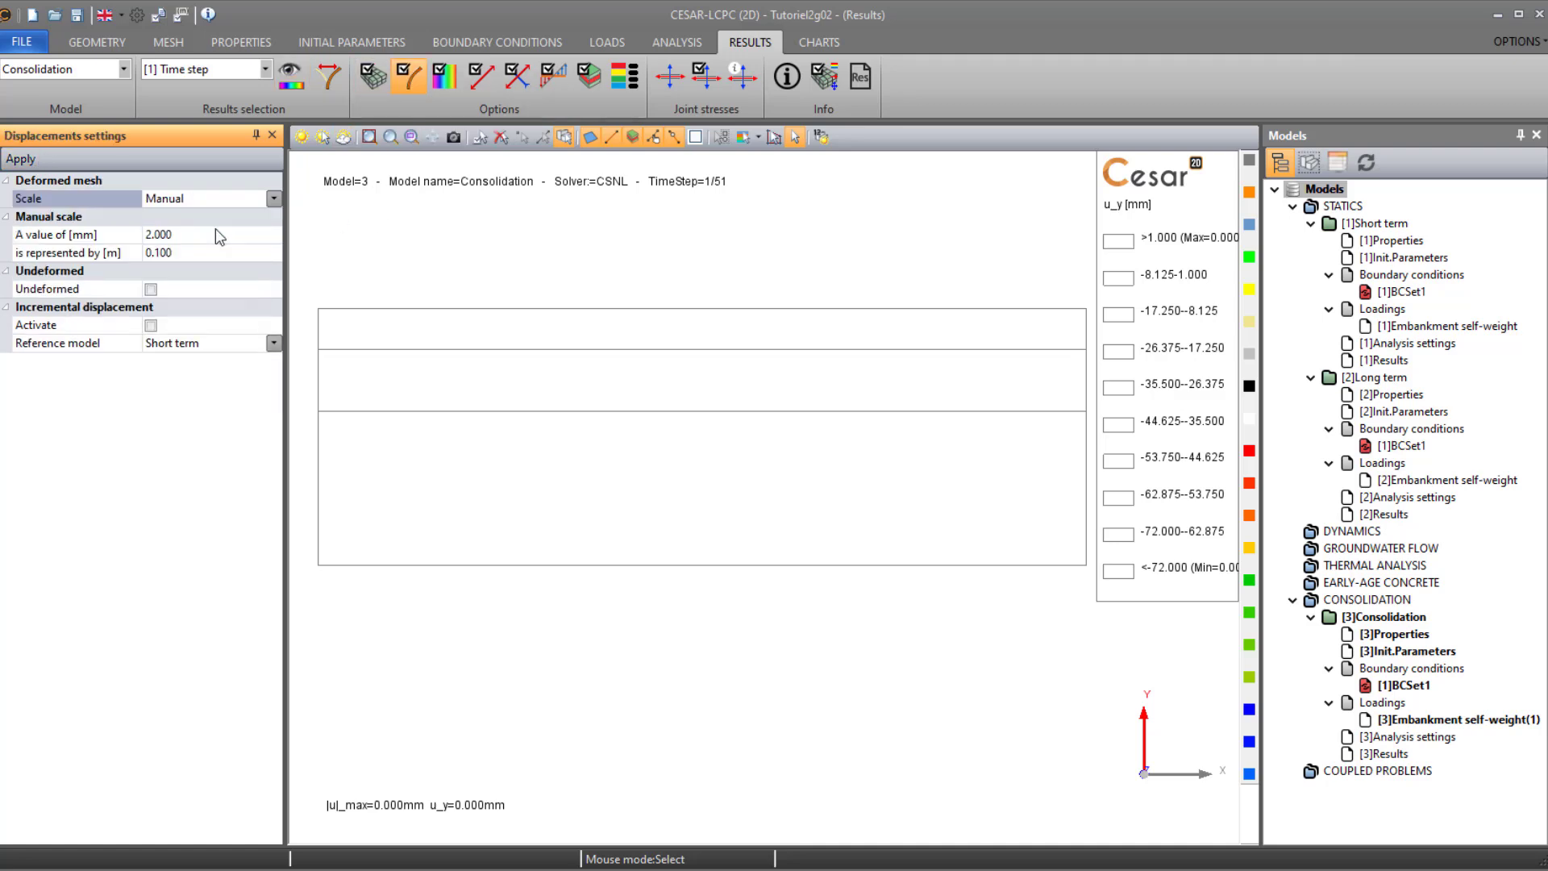
{"action": "left_click", "coordinate": [216, 239]}
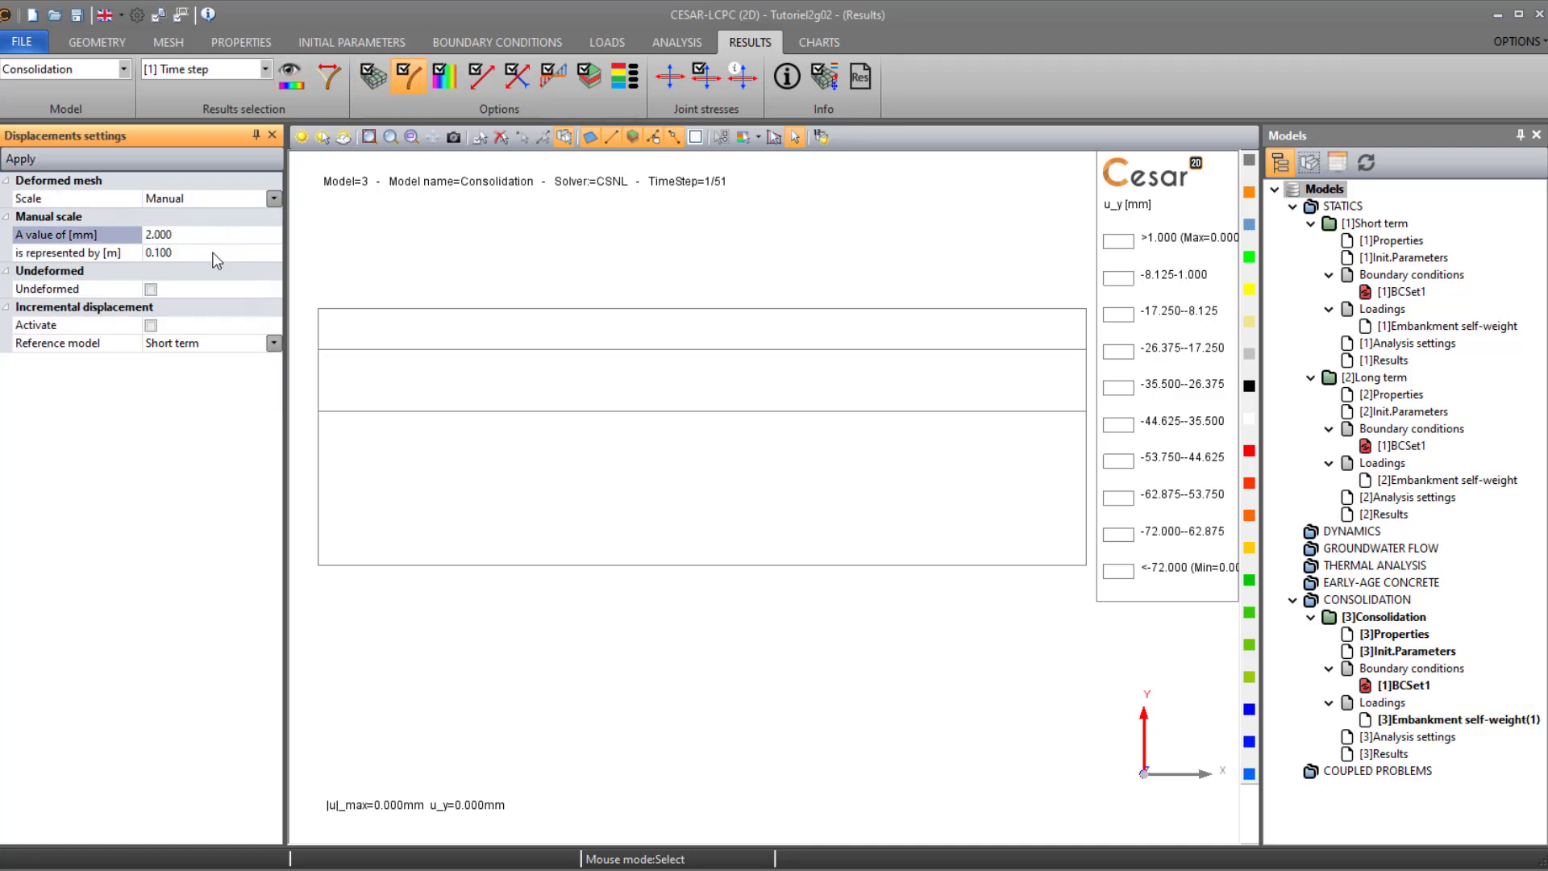
{"action": "left_click", "coordinate": [215, 254]}
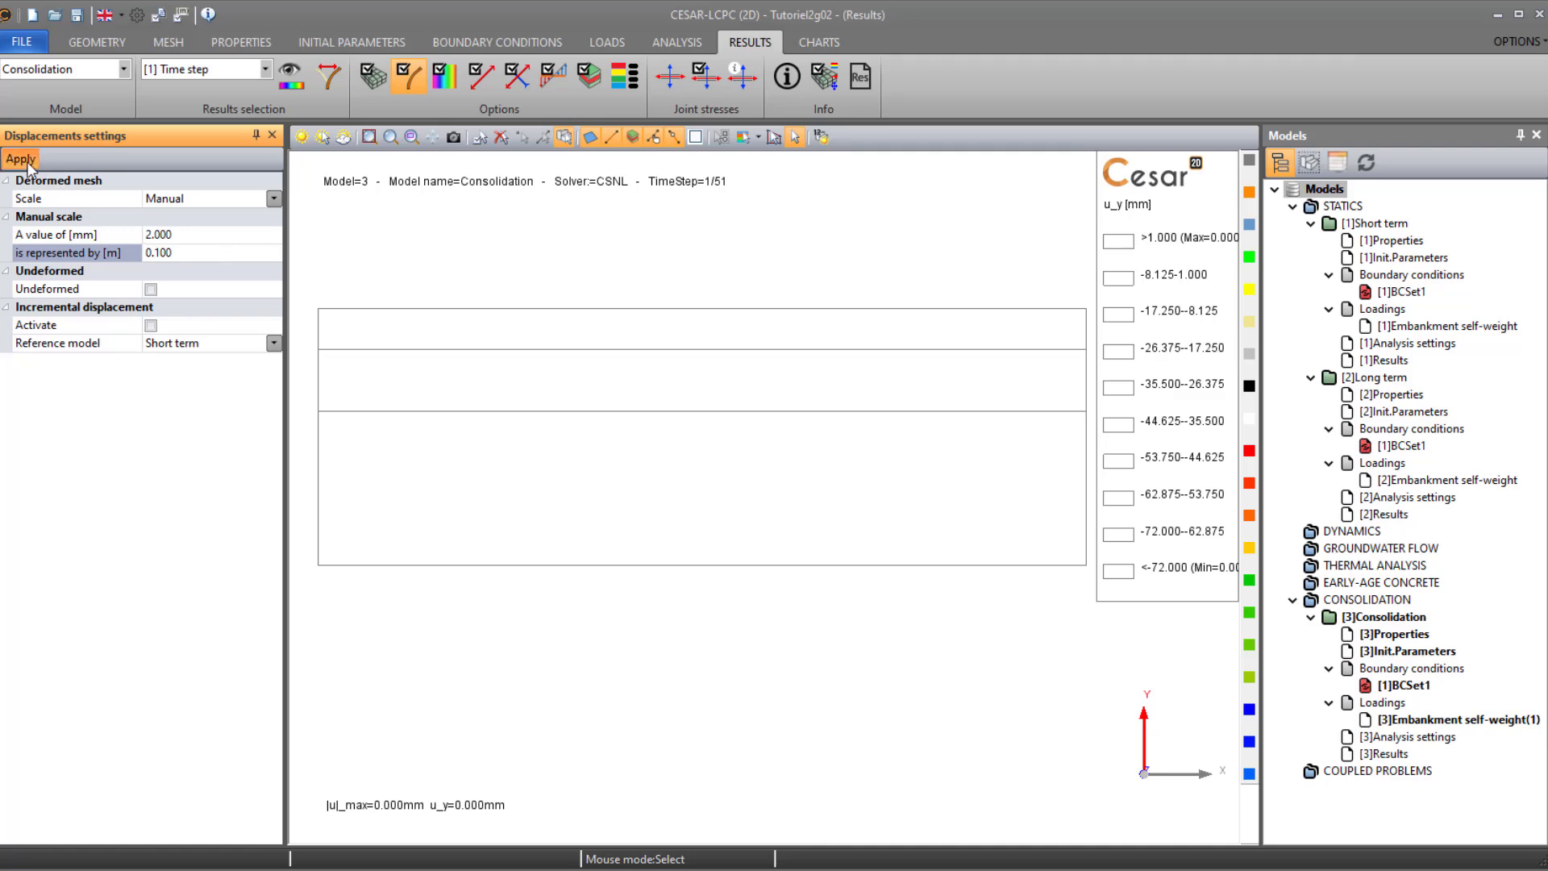
- Apply a manual contour scale from -72 to 1 mm with 17 contours and the CESAR Inverse color scheme
{"action": "left_click", "coordinate": [448, 82]}
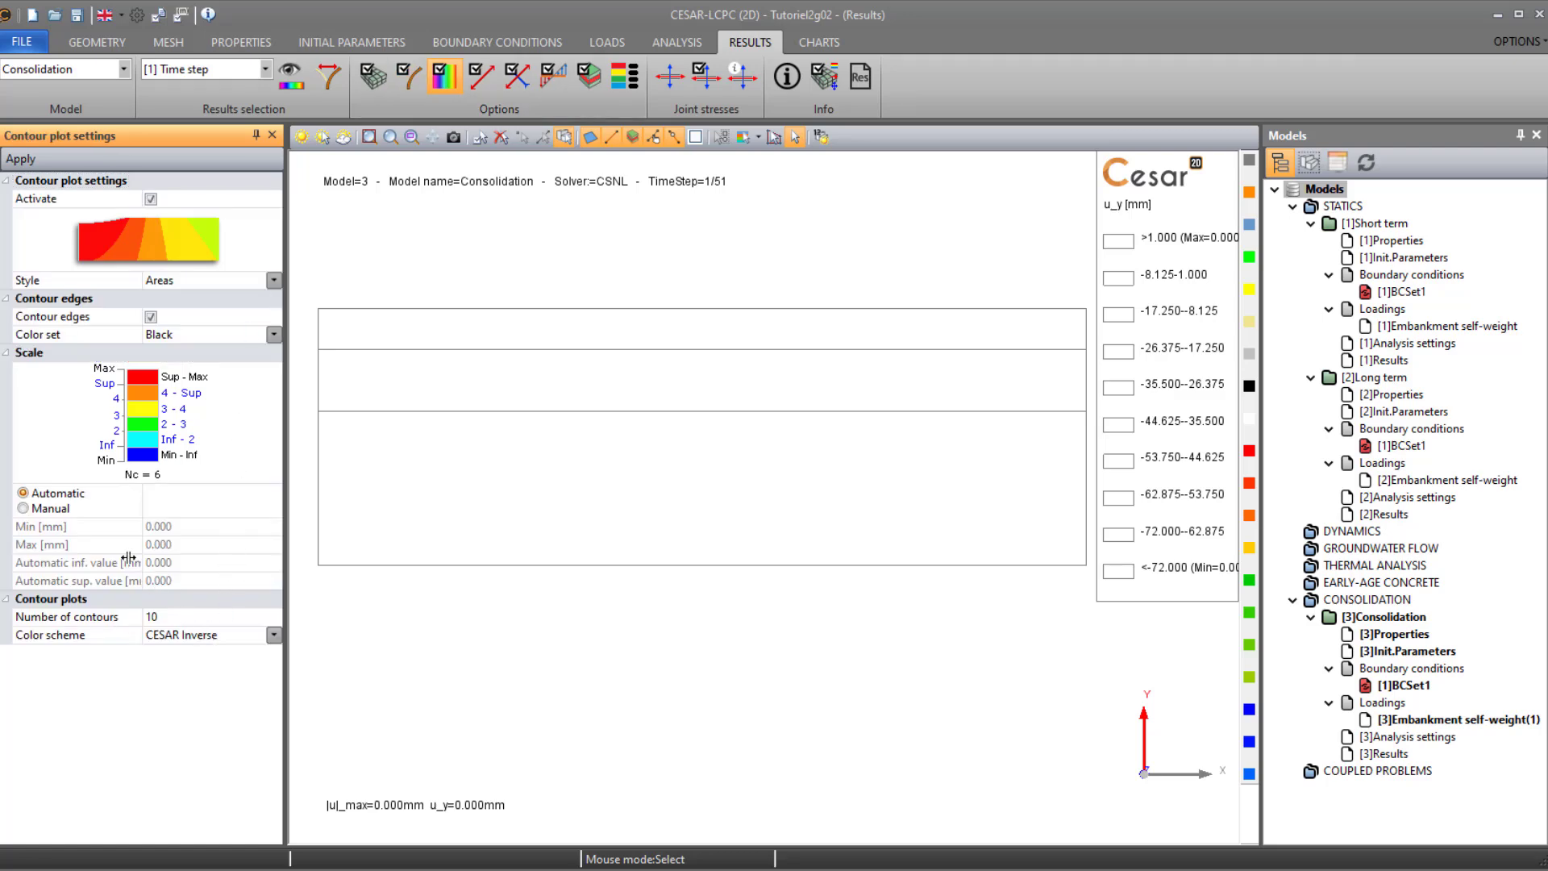
{"action": "left_click", "coordinate": [54, 509]}
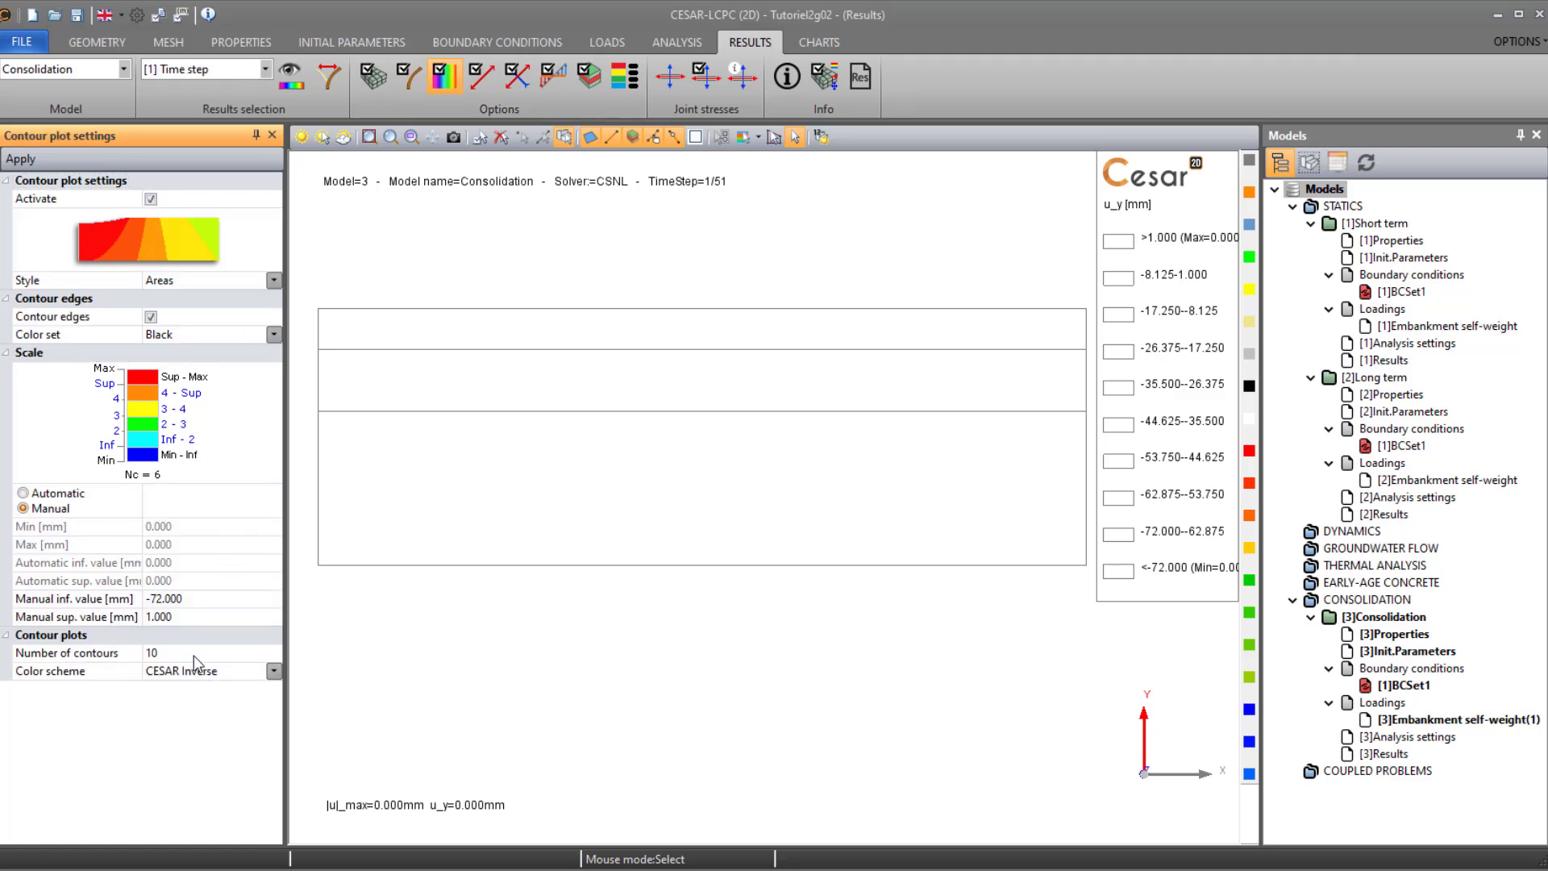
{"action": "left_click", "coordinate": [207, 603]}
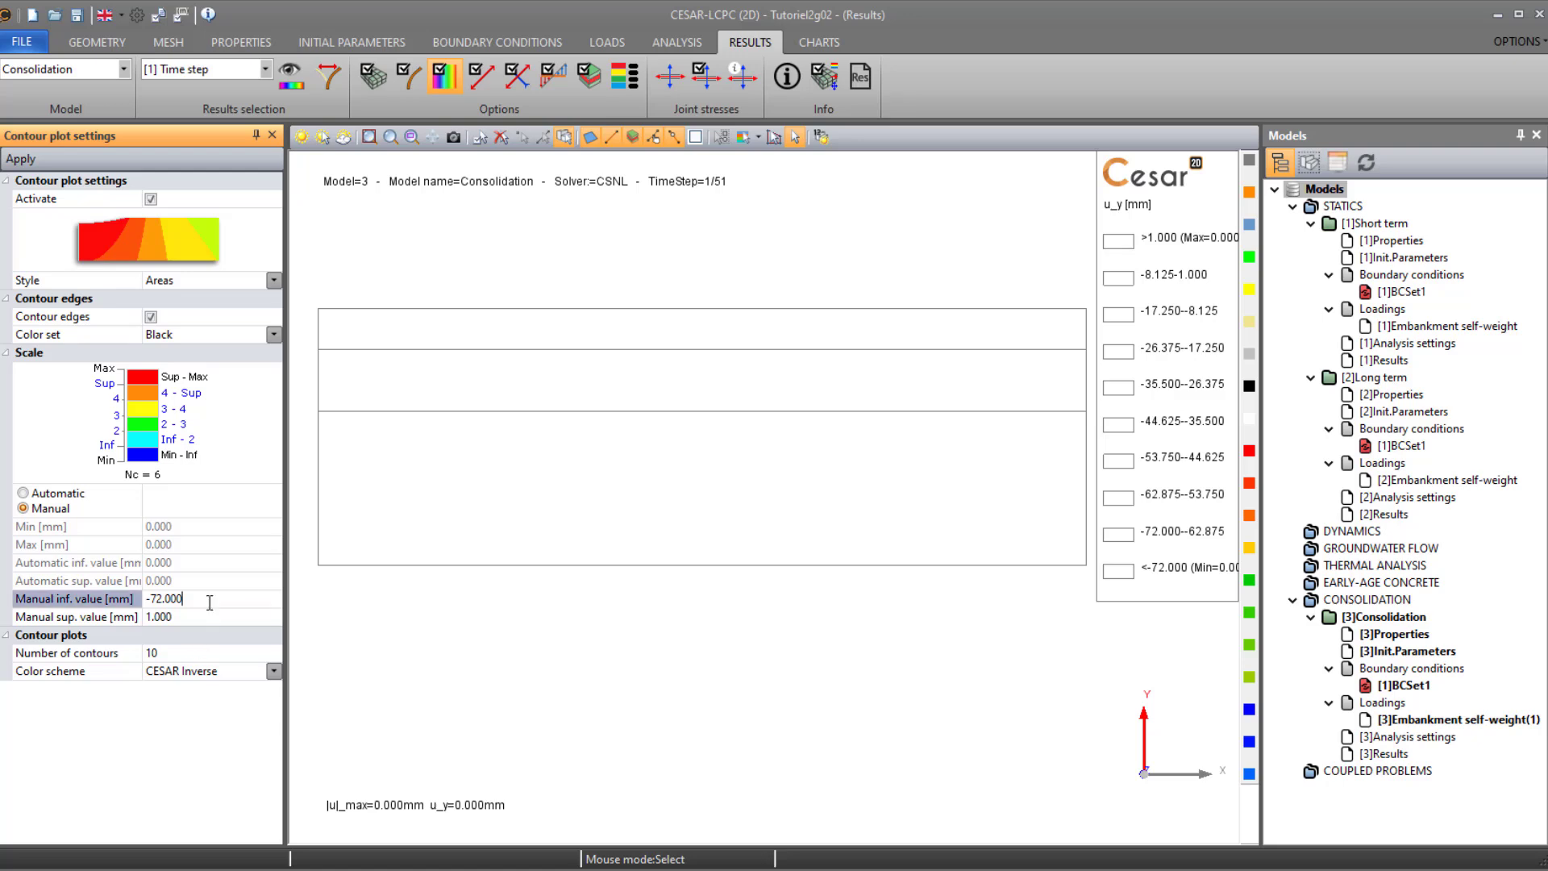
{"action": "left_click", "coordinate": [208, 618]}
{"action": "left_click", "coordinate": [214, 653]}
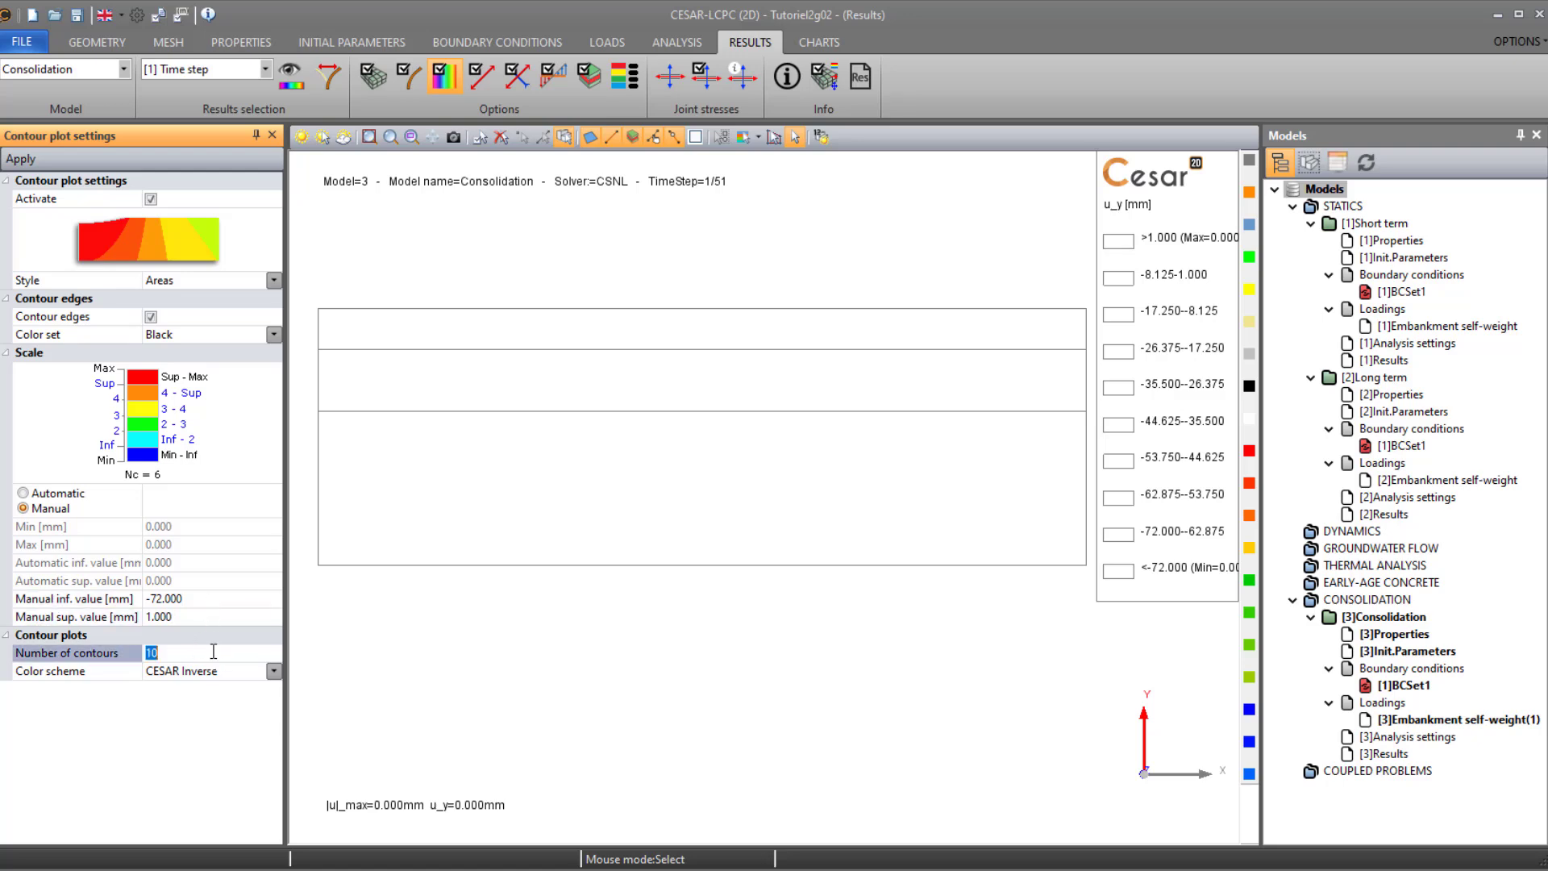
{"action": "left_click", "coordinate": [210, 674]}
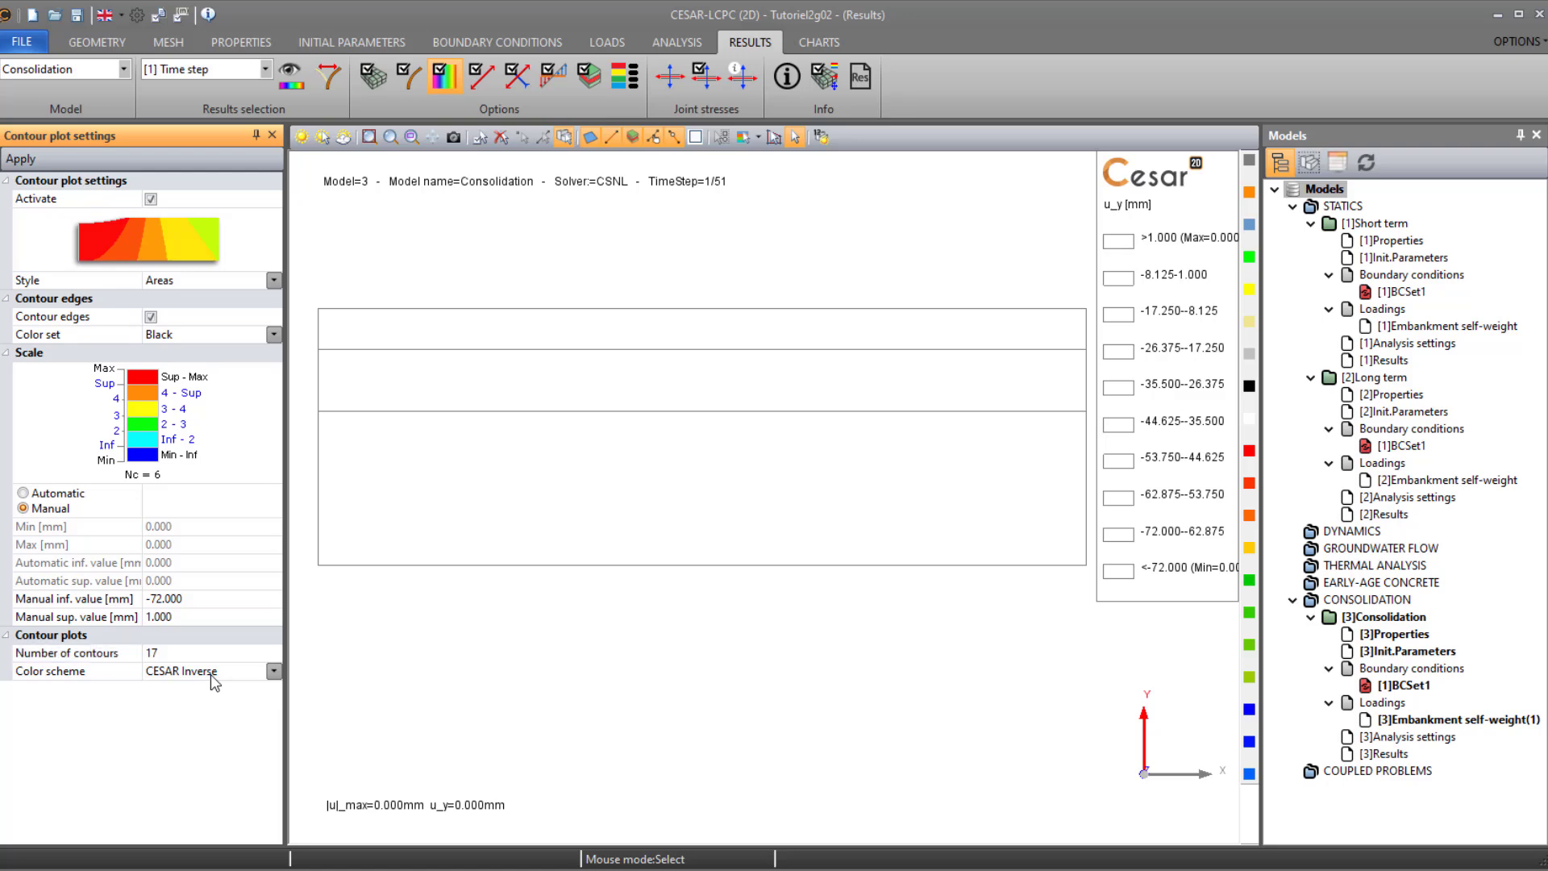
{"action": "left_click", "coordinate": [211, 674]}
{"action": "left_click", "coordinate": [212, 687]}
{"action": "left_click", "coordinate": [214, 678]}
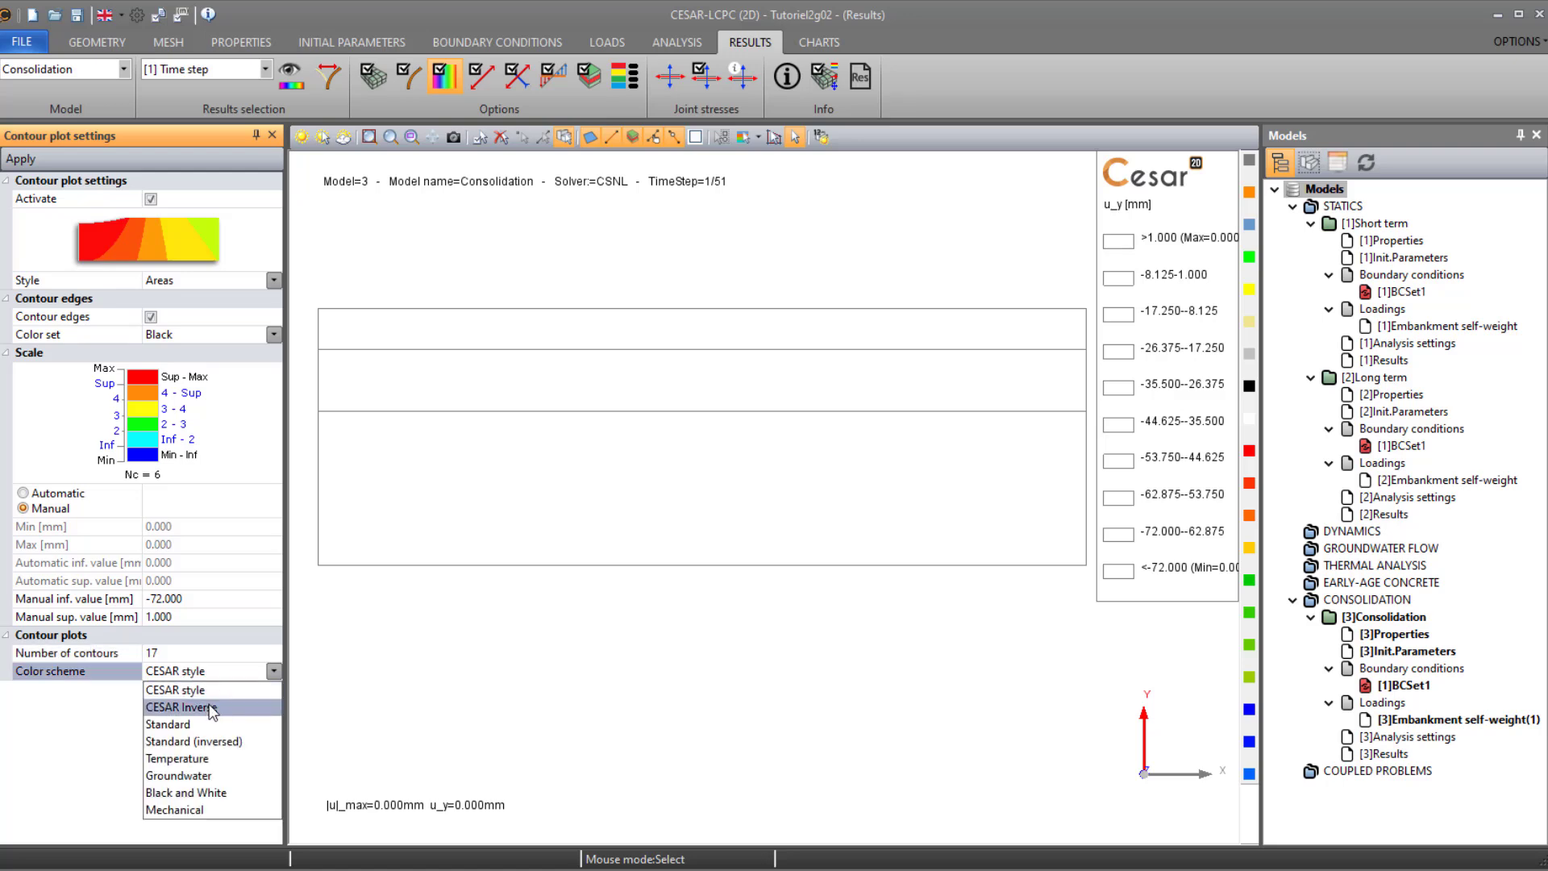
{"action": "left_click", "coordinate": [213, 703]}
{"action": "left_click", "coordinate": [21, 159]}
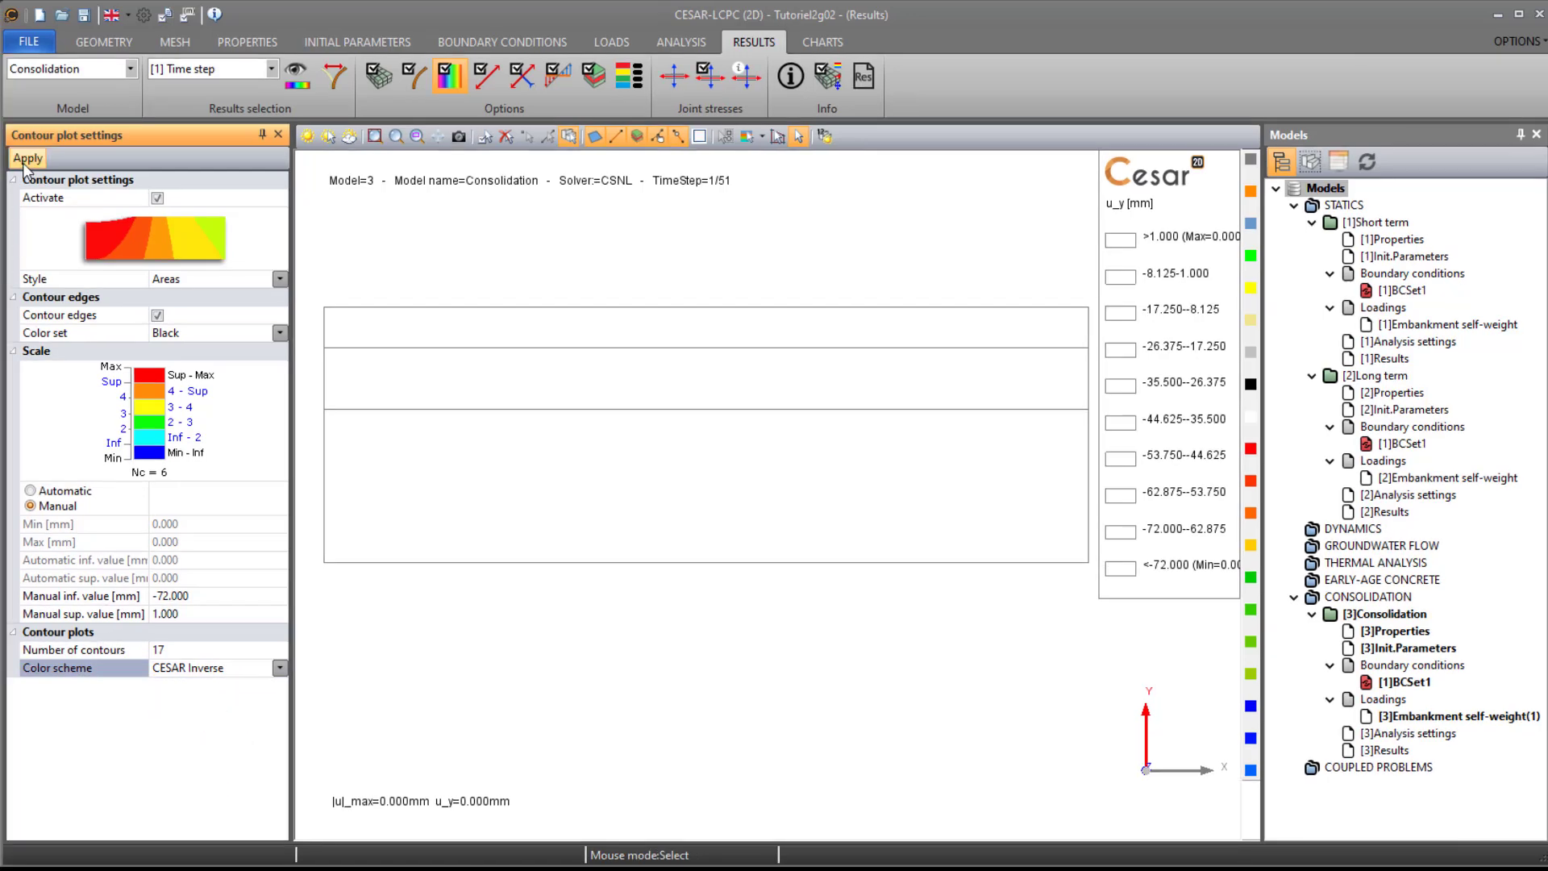
- Play the vertical displacement animation over all entities of the Consolidation model
{"action": "left_click", "coordinate": [334, 77]}
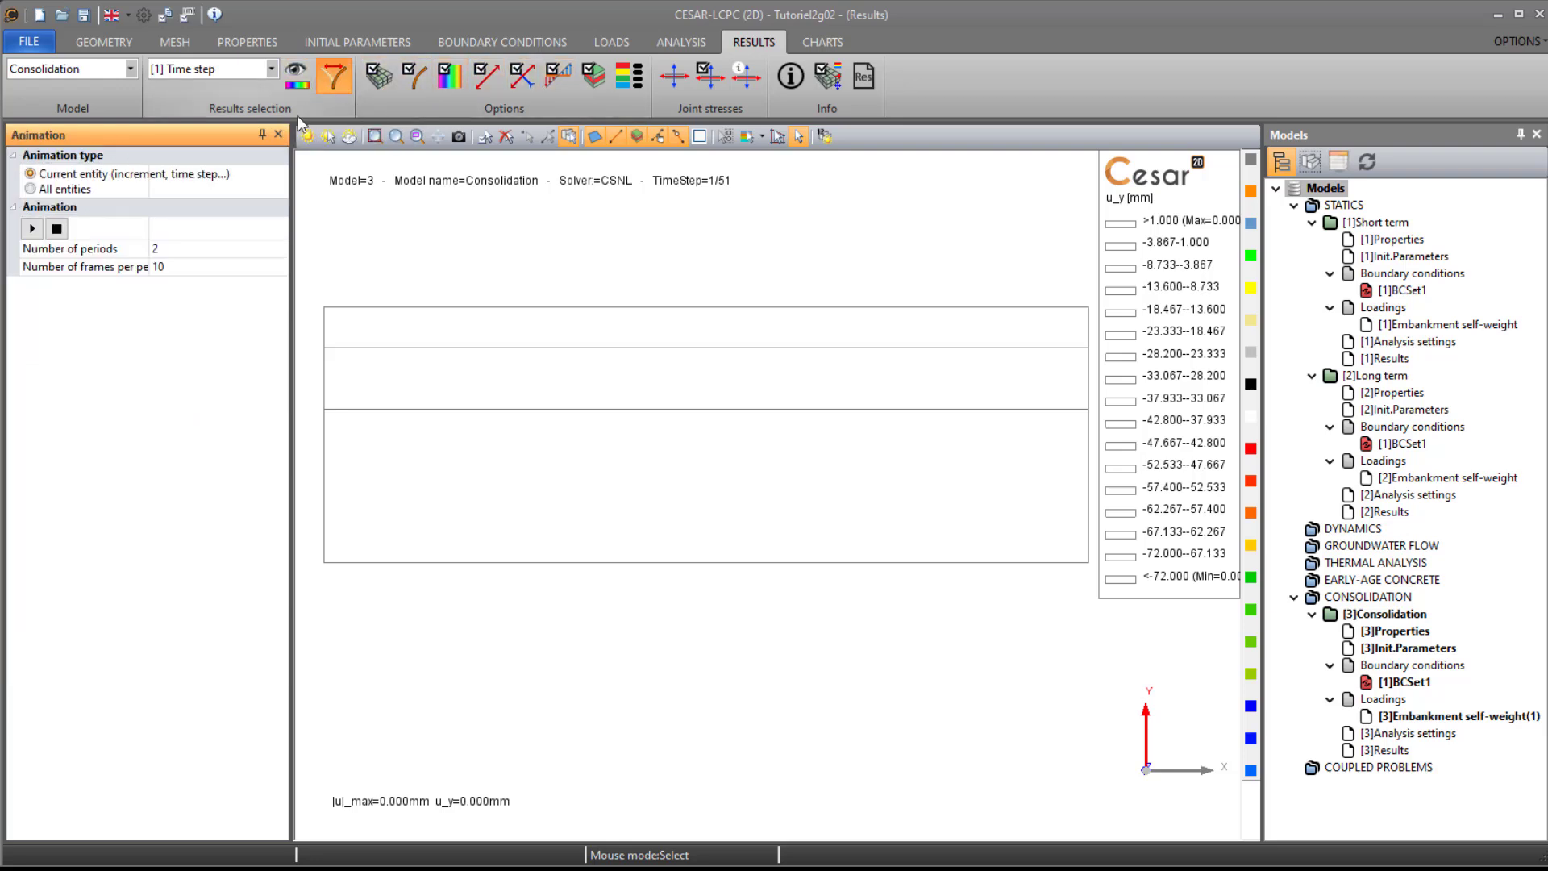
{"action": "left_click", "coordinate": [97, 189]}
{"action": "left_click", "coordinate": [159, 268]}
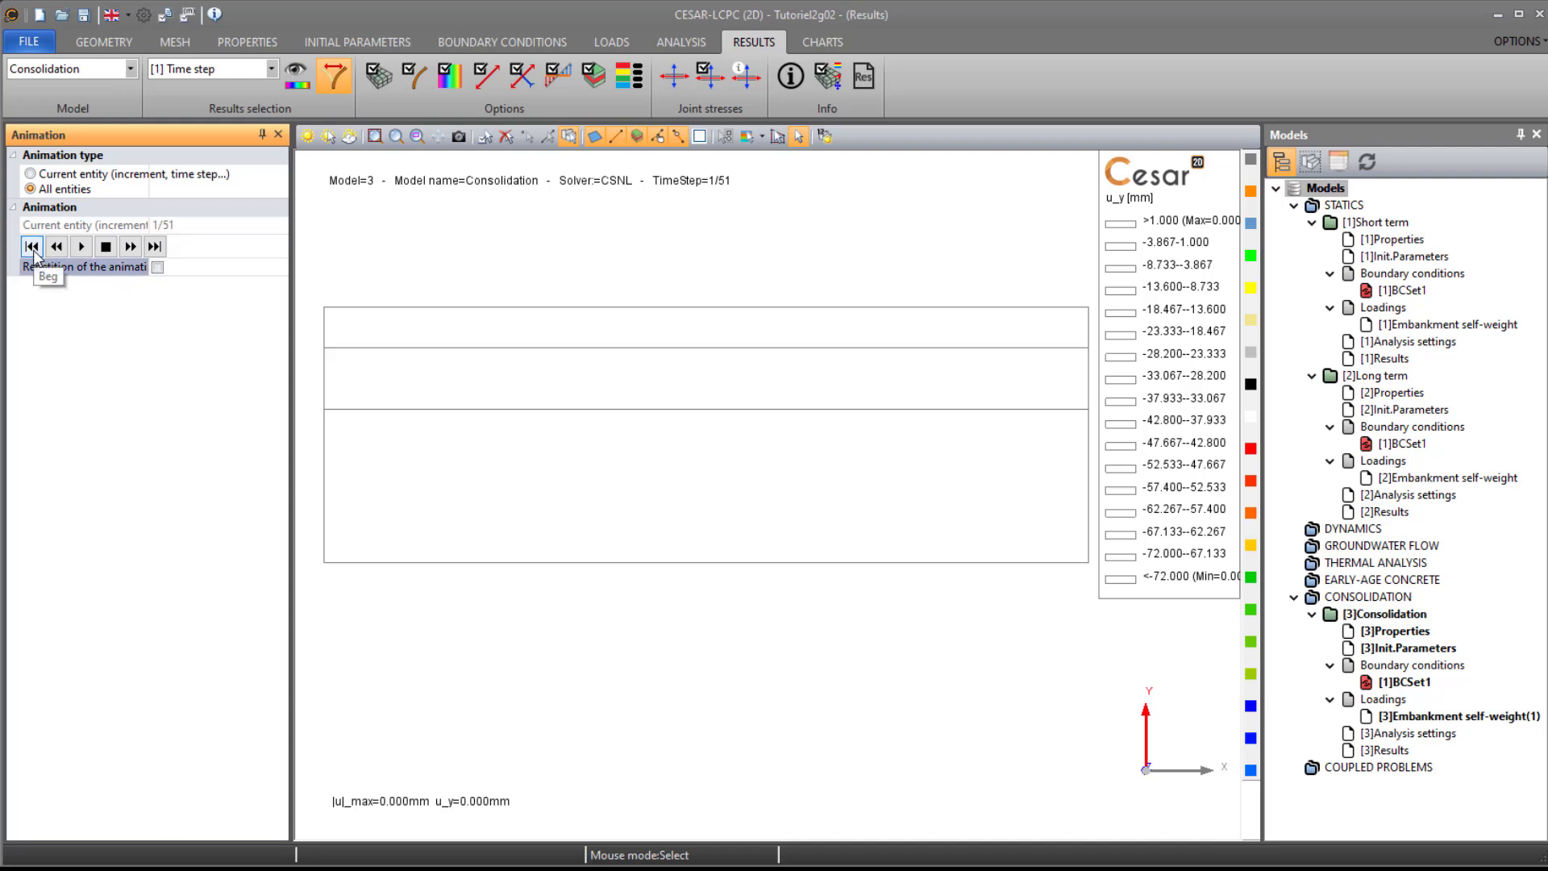
{"action": "left_click", "coordinate": [81, 247]}
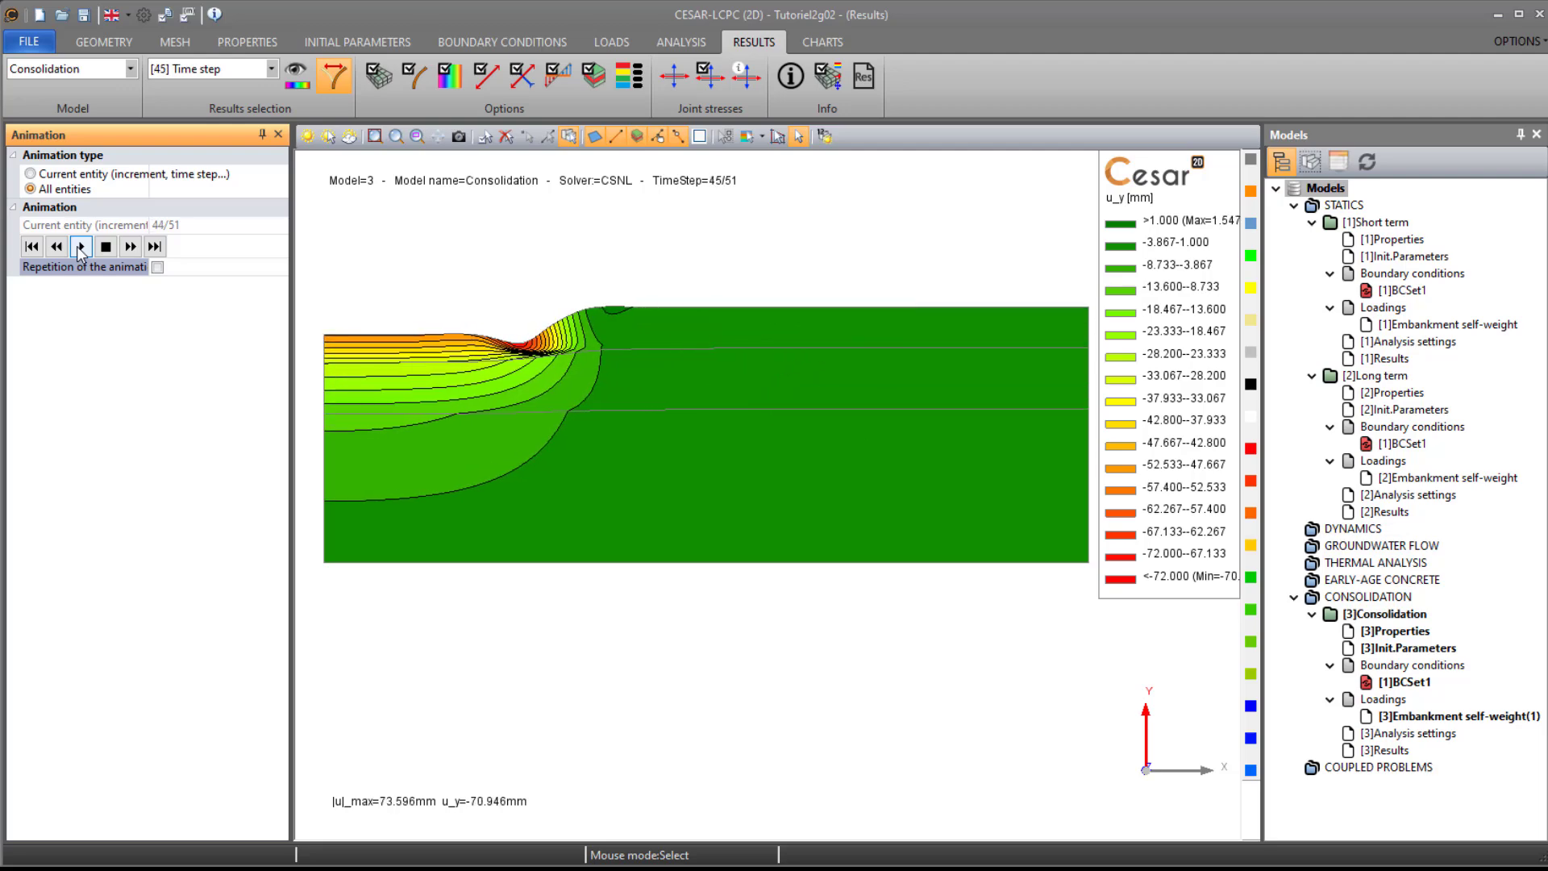
- Create chart points "Center of embankment line" at (0, 0) and "Edge of embankment line" at (25, 0) m
{"action": "left_click", "coordinate": [813, 46]}
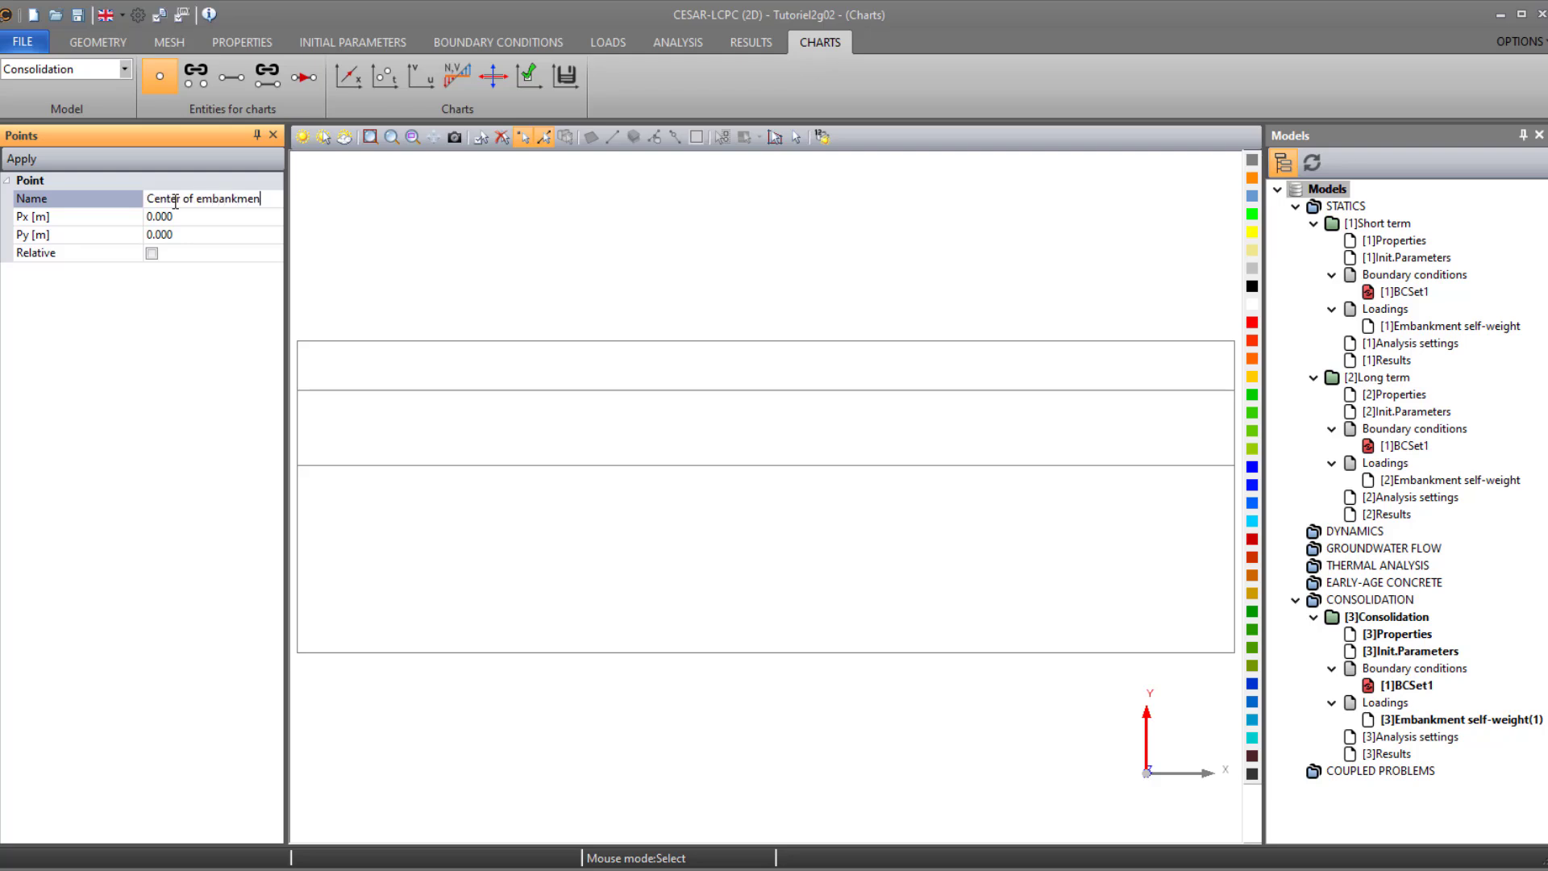
{"action": "type", "text": "line"}
{"action": "left_click", "coordinate": [190, 218]}
{"action": "type", "text": "25"}
{"action": "left_click", "coordinate": [193, 198]}
{"action": "left_click_drag", "start_coordinate": [183, 198], "coordinate": [98, 206]}
{"action": "type", "text": "Edge"}
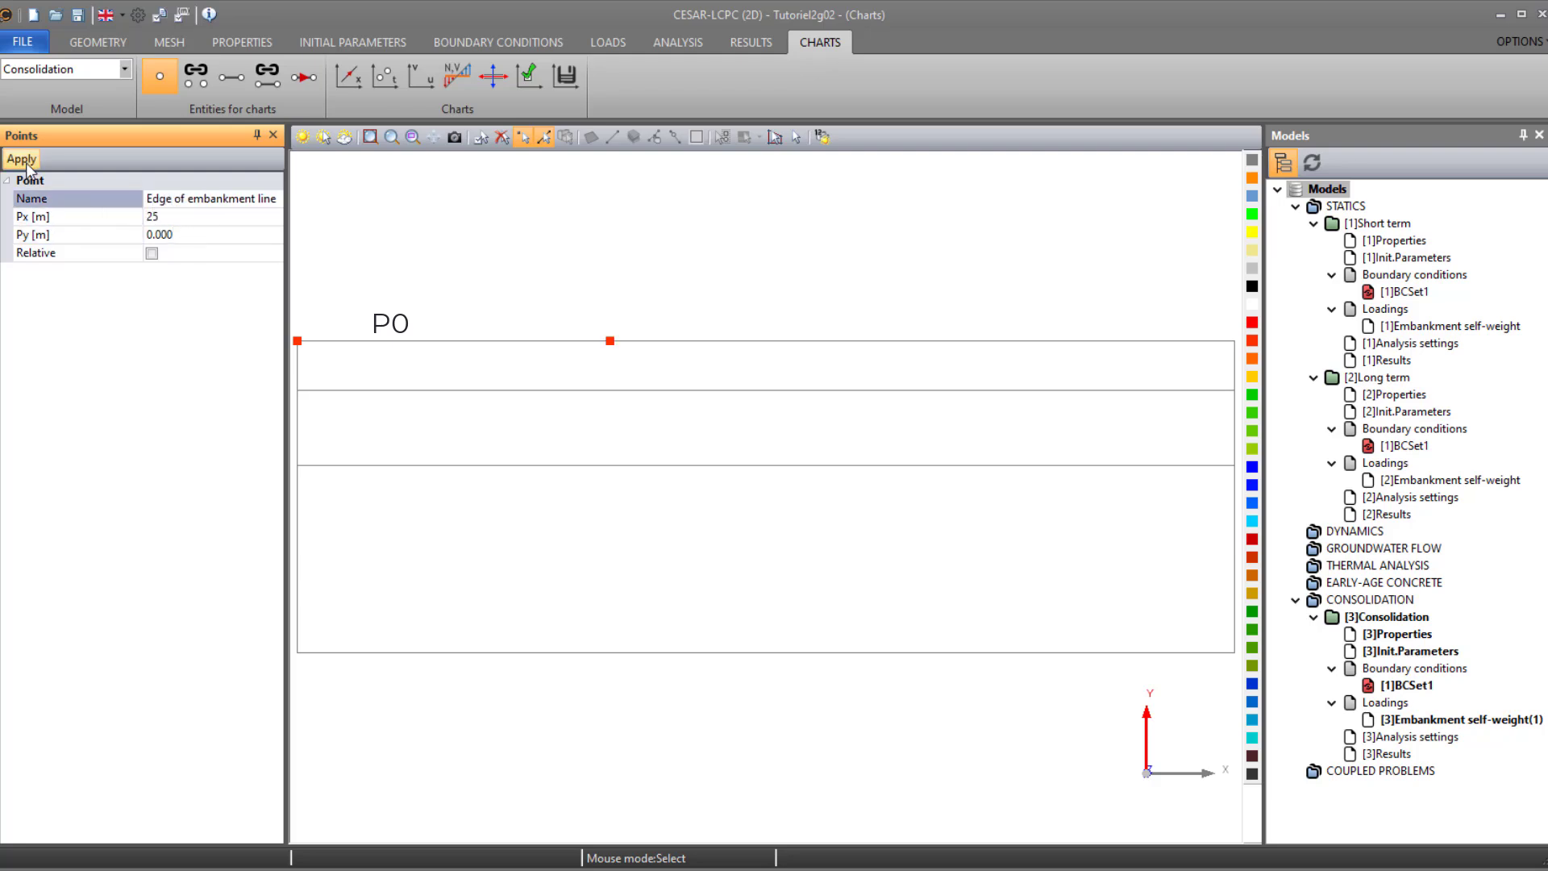
- Create the chart point "Mid position of layer 1" at (20, -2) m
{"action": "left_click", "coordinate": [81, 216]}
{"action": "type", "text": "20"}
{"action": "left_click", "coordinate": [99, 229]}
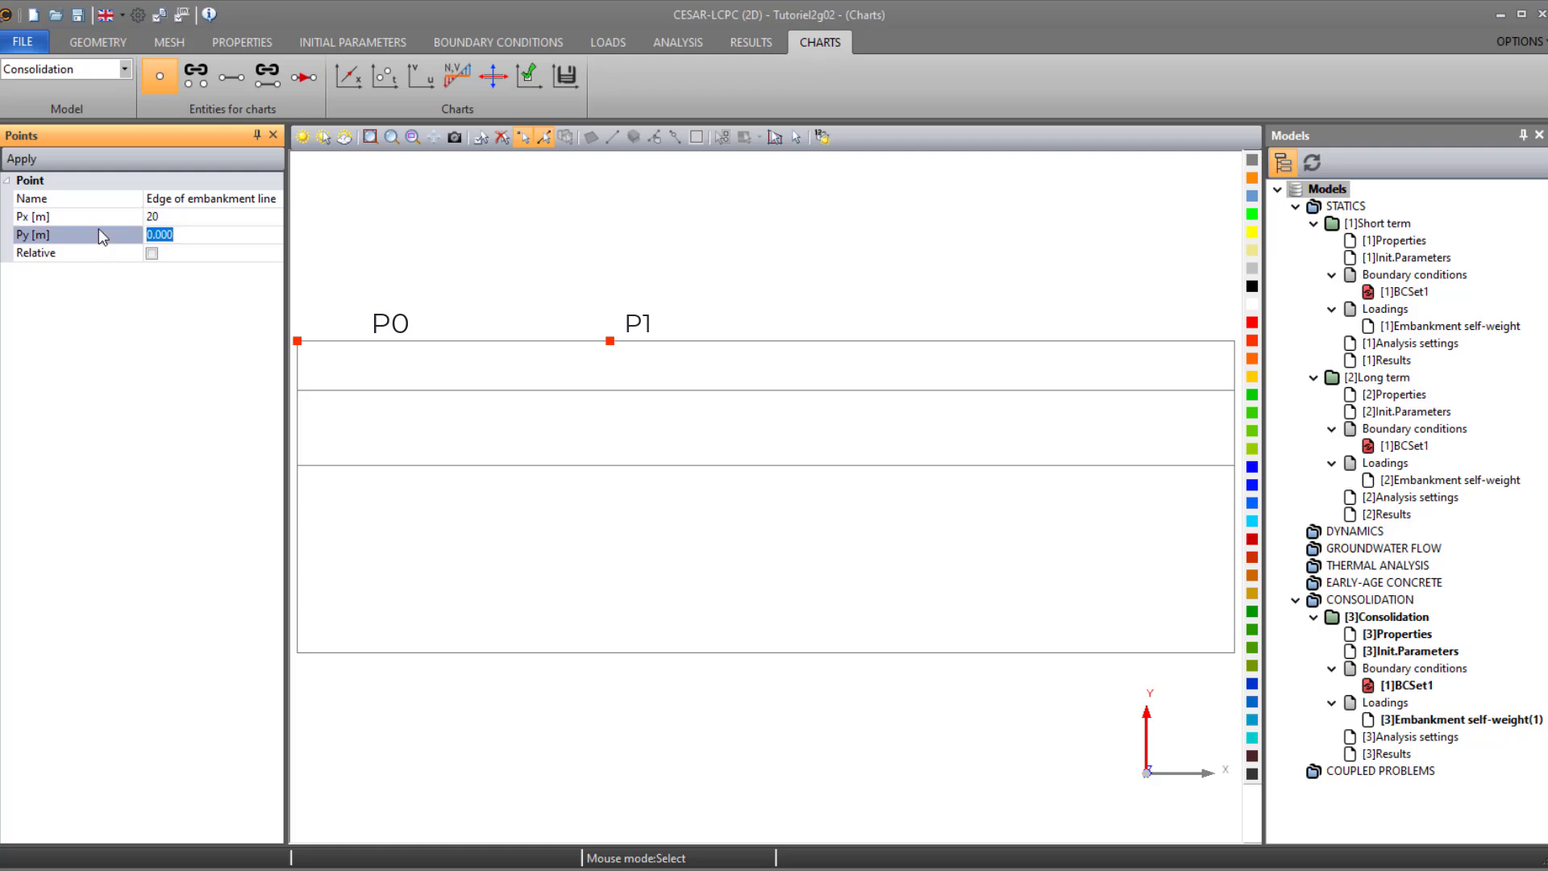
{"action": "type", "text": "-2"}
{"action": "left_click_drag", "start_coordinate": [276, 199], "coordinate": [108, 220]}
{"action": "type", "text": "M"}
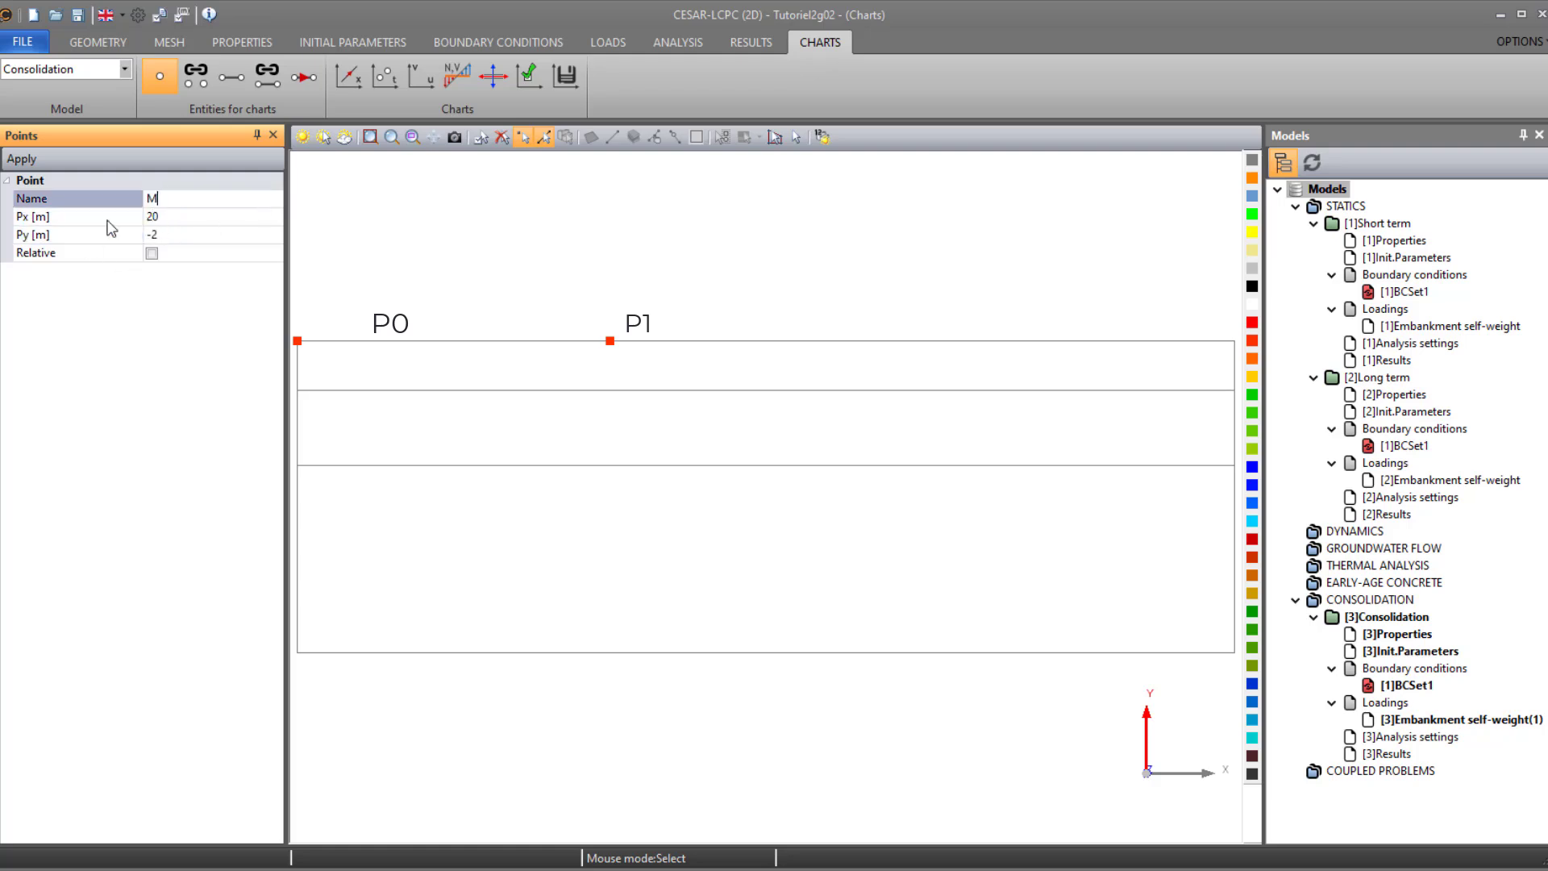
{"action": "type", "text": "id position of layer 2"}
- Create the chart point "Mid position of layer 2" at (10, -7) m
{"action": "key", "text": "Return"}
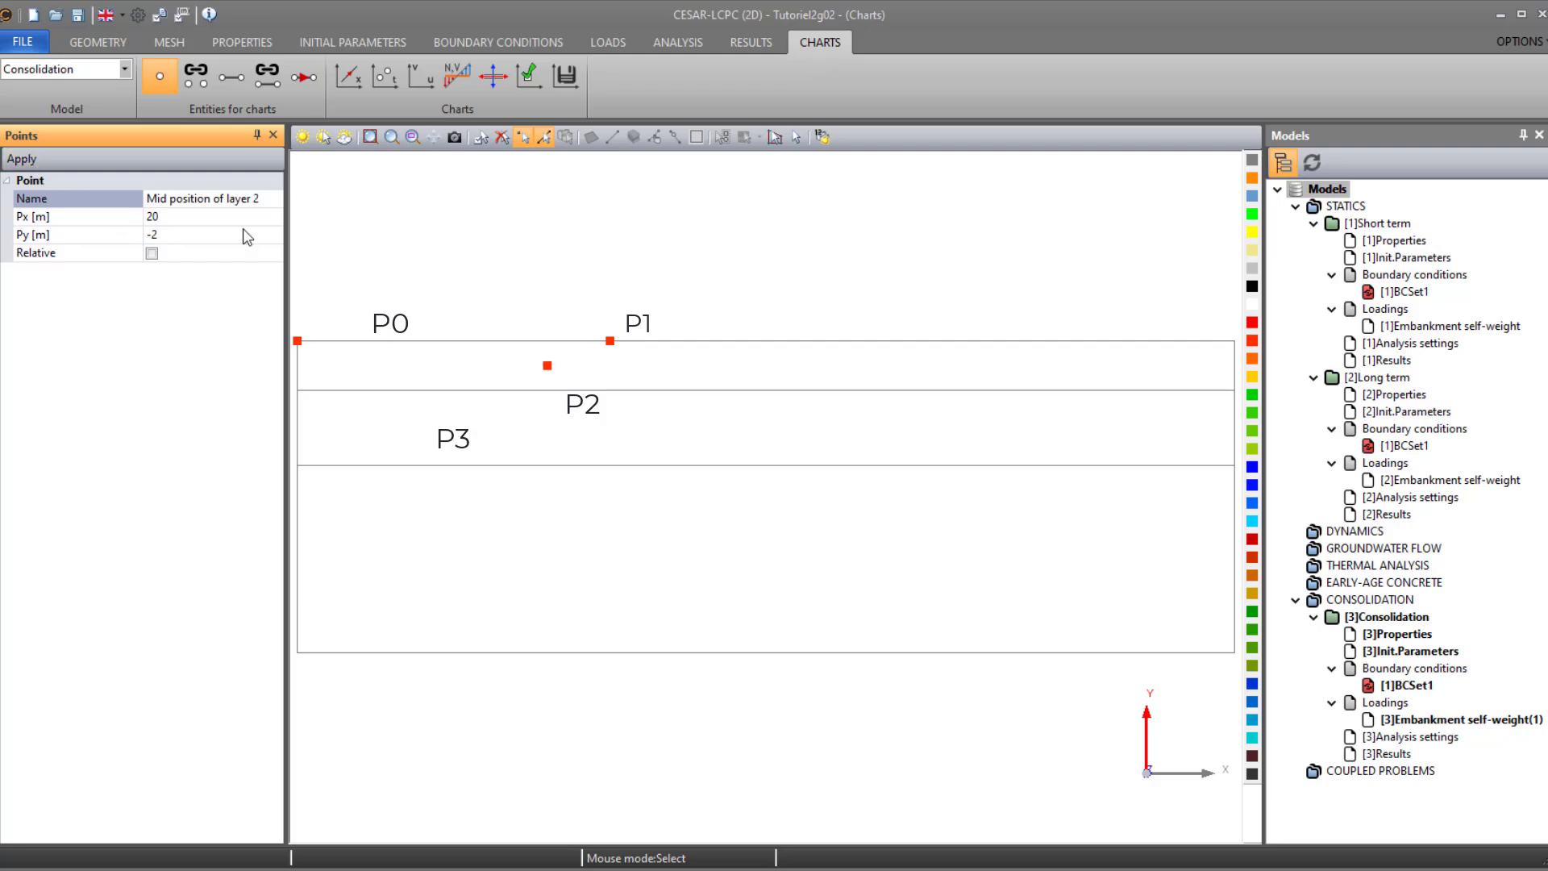
{"action": "double_click", "coordinate": [237, 211]}
{"action": "type", "text": "10"}
{"action": "key", "text": "Tab"}
{"action": "type", "text": "-"}
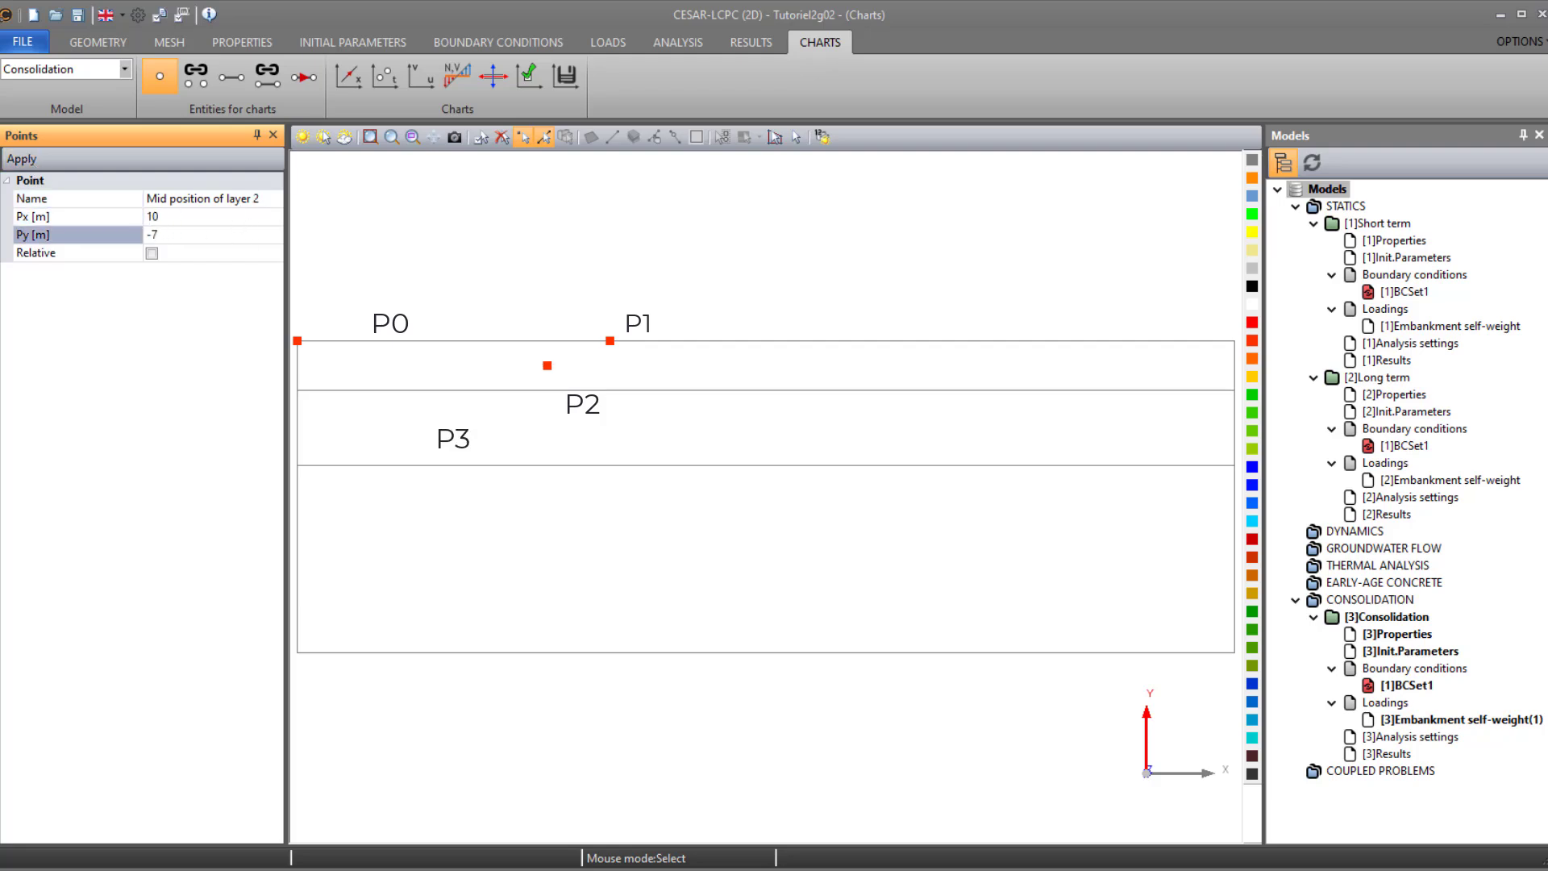
{"action": "type", "text": "7"}
{"action": "left_click", "coordinate": [45, 161]}
- Add a set of points named Midpoints containing the mid-position points of layers 1 and 2
{"action": "left_click", "coordinate": [196, 75]}
{"action": "left_click", "coordinate": [229, 202]}
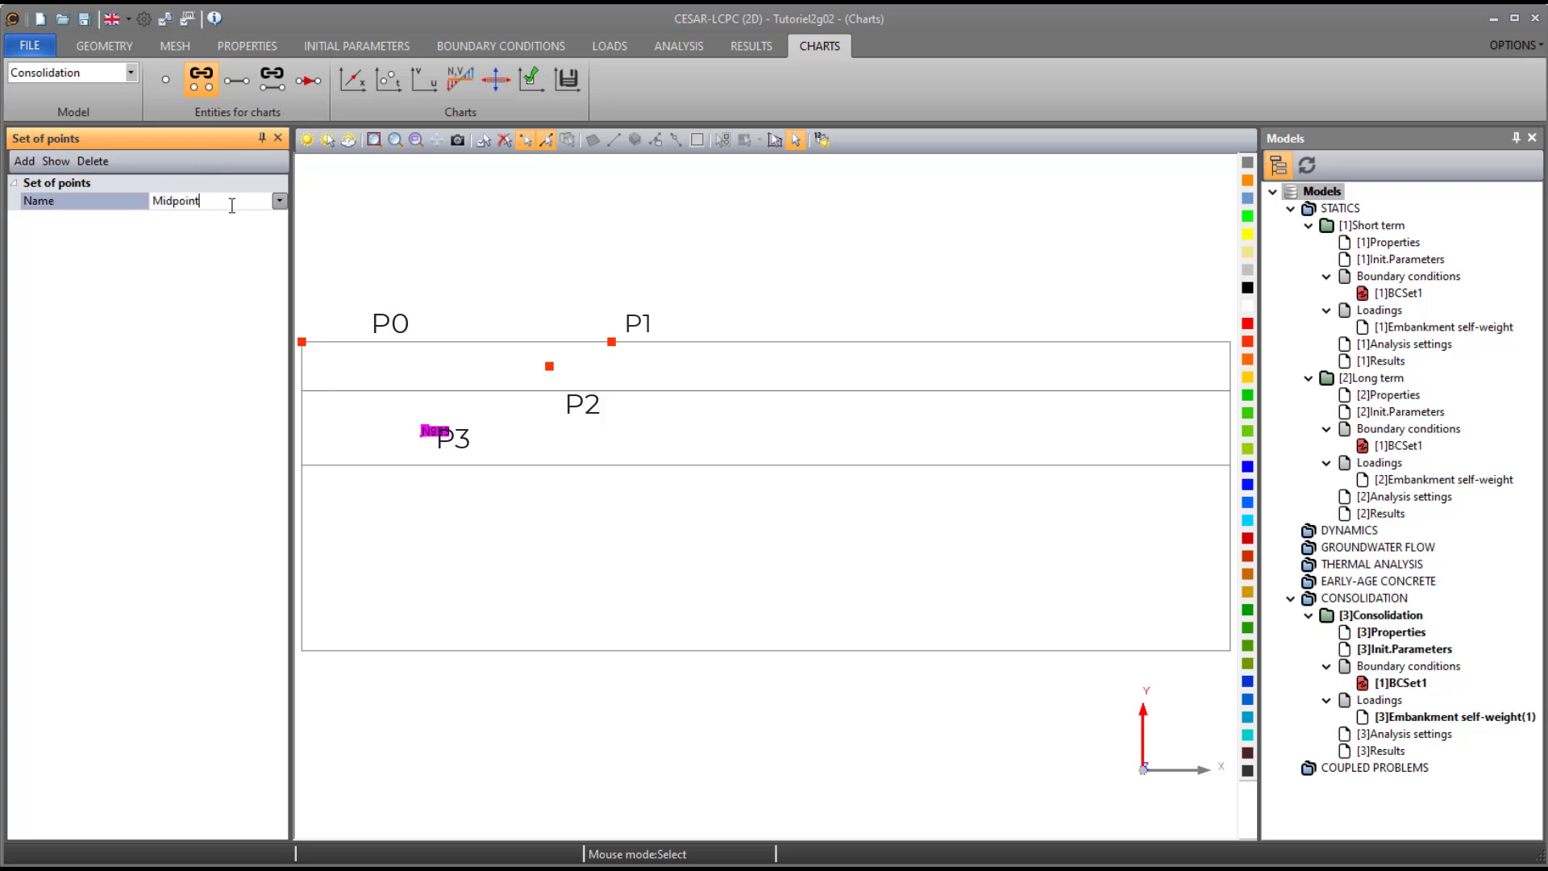
{"action": "left_click", "coordinate": [549, 366]}
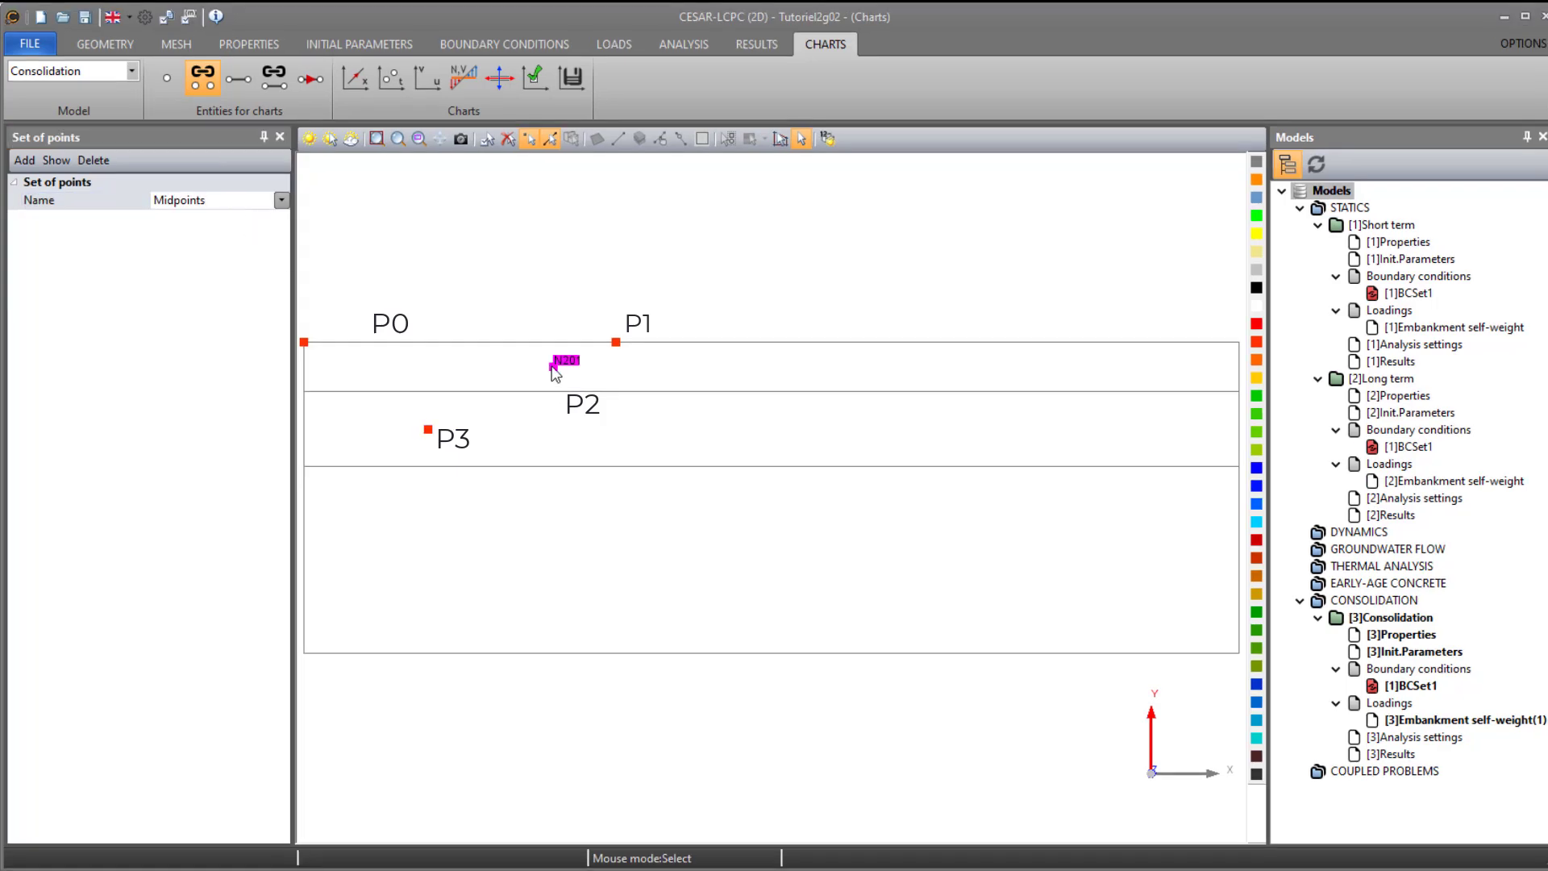
{"action": "left_click", "coordinate": [432, 438]}
{"action": "left_click", "coordinate": [32, 160]}
- Plot the Midpoints set chart for u_x and for the hydraulic head H
{"action": "left_click", "coordinate": [392, 79]}
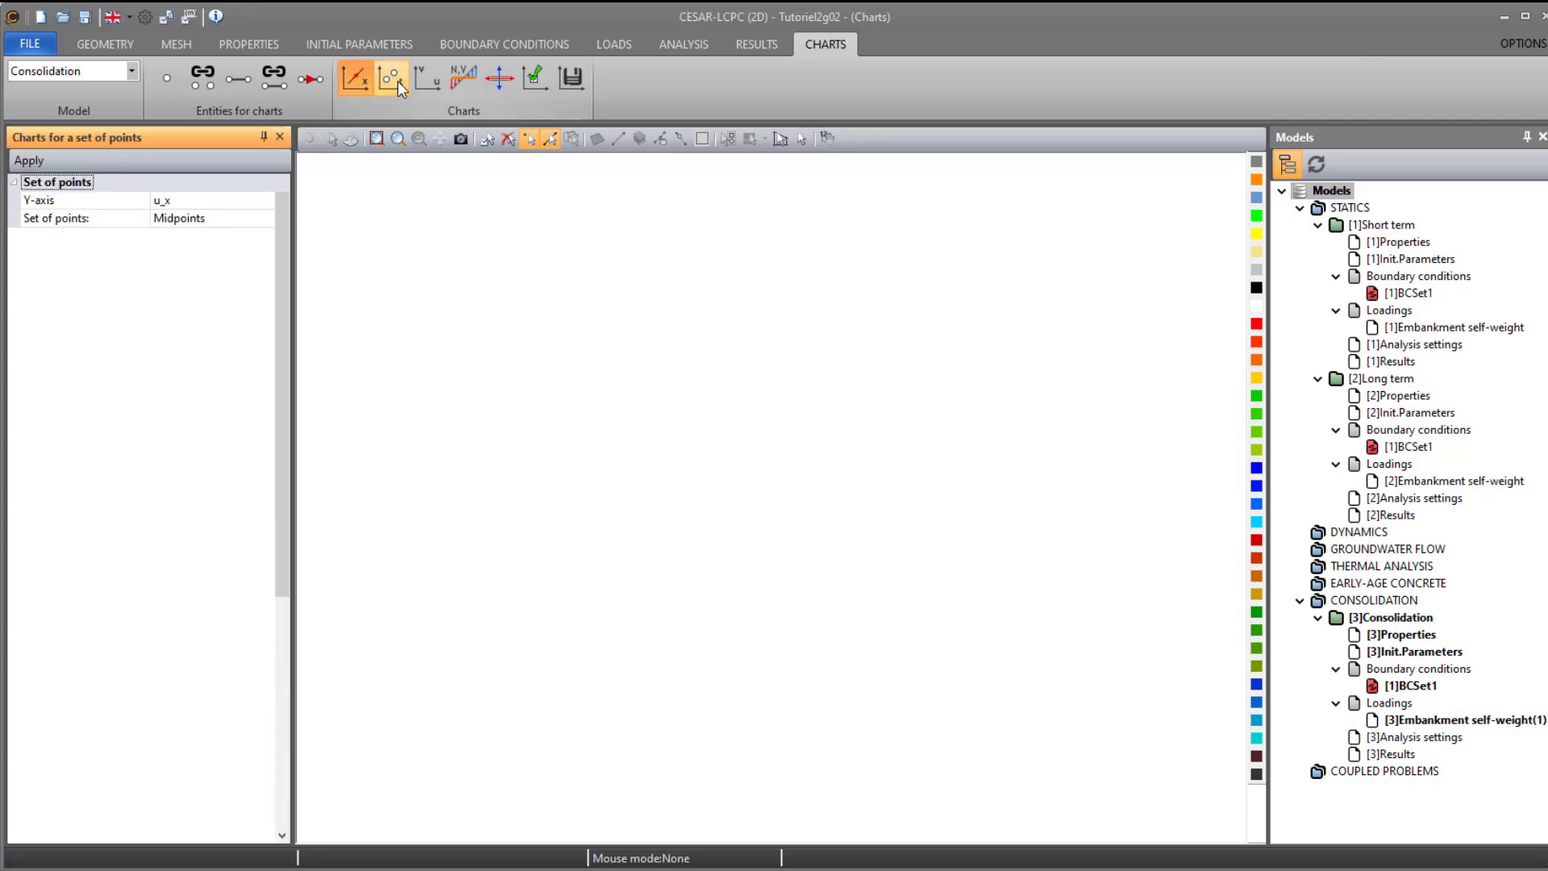
{"action": "left_click", "coordinate": [28, 160]}
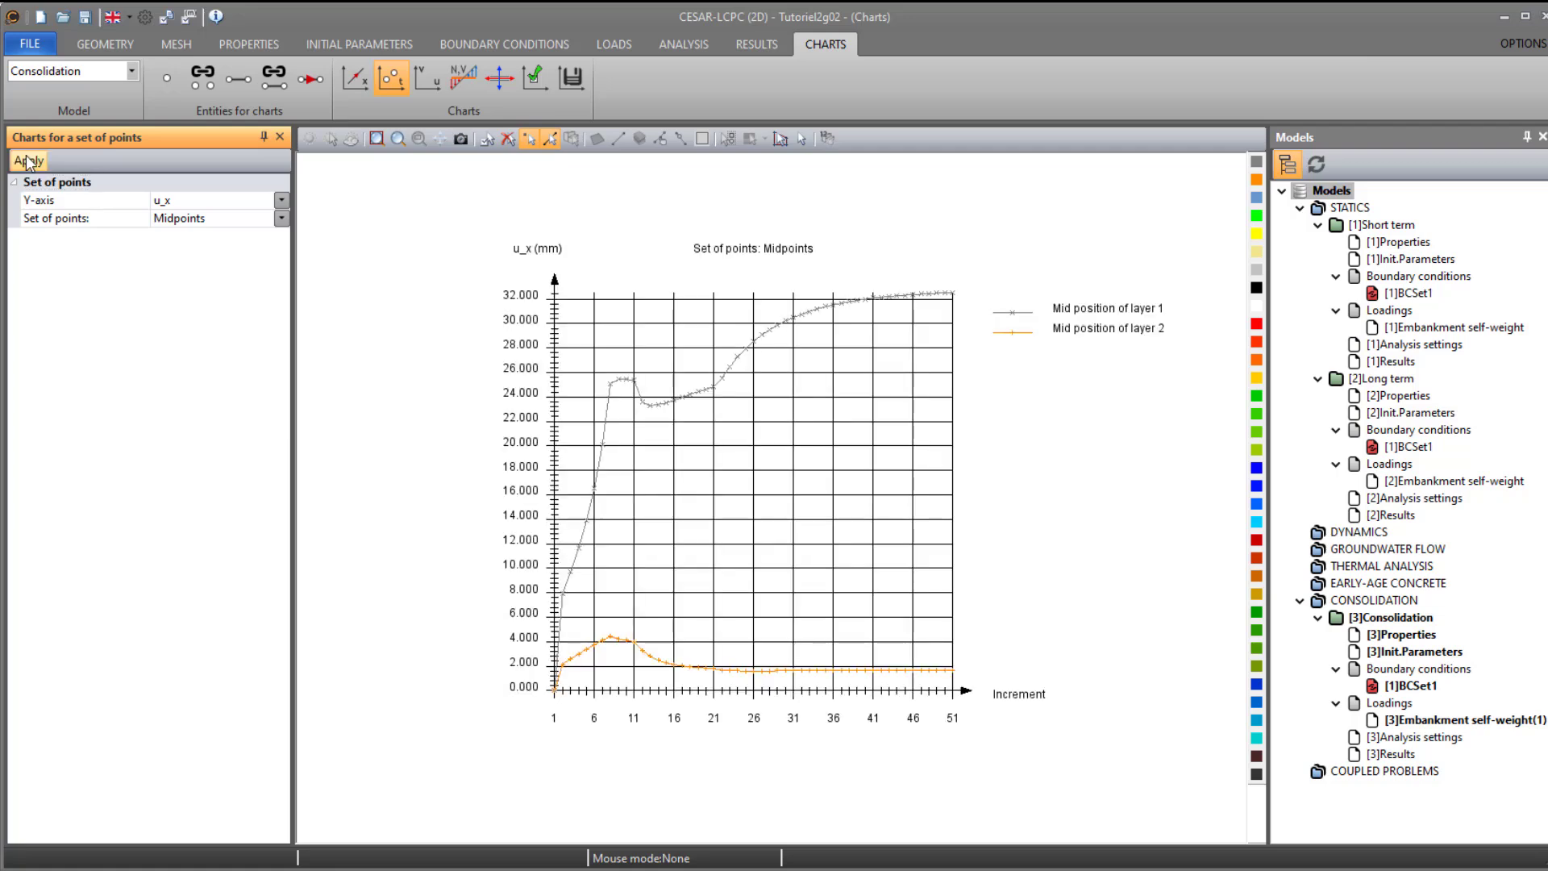
{"action": "left_click", "coordinate": [202, 200]}
{"action": "left_click", "coordinate": [196, 279]}
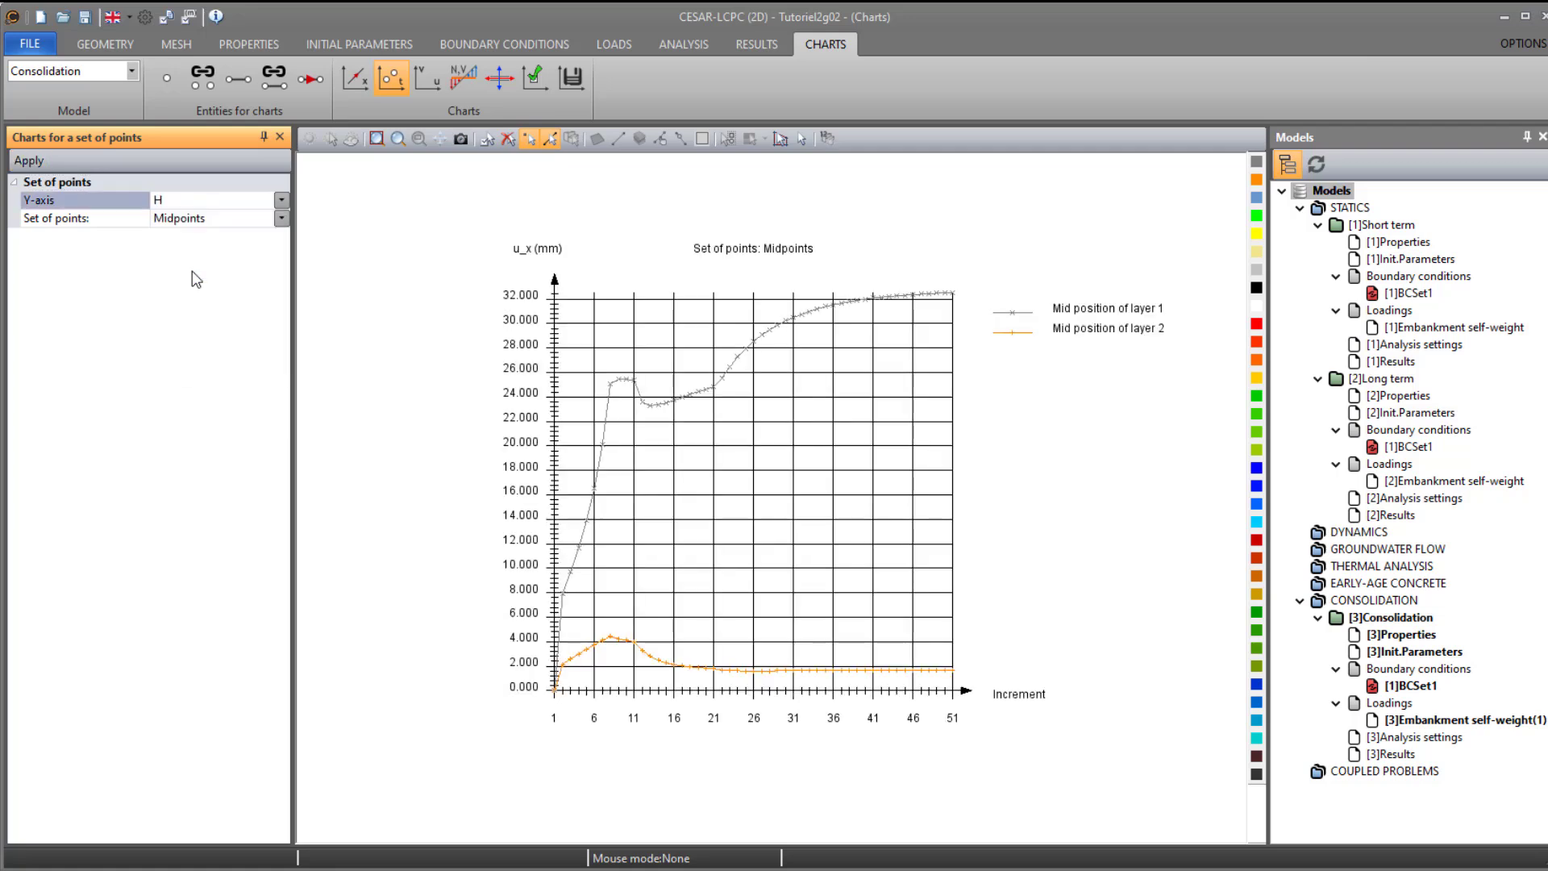
{"action": "left_click", "coordinate": [27, 158]}
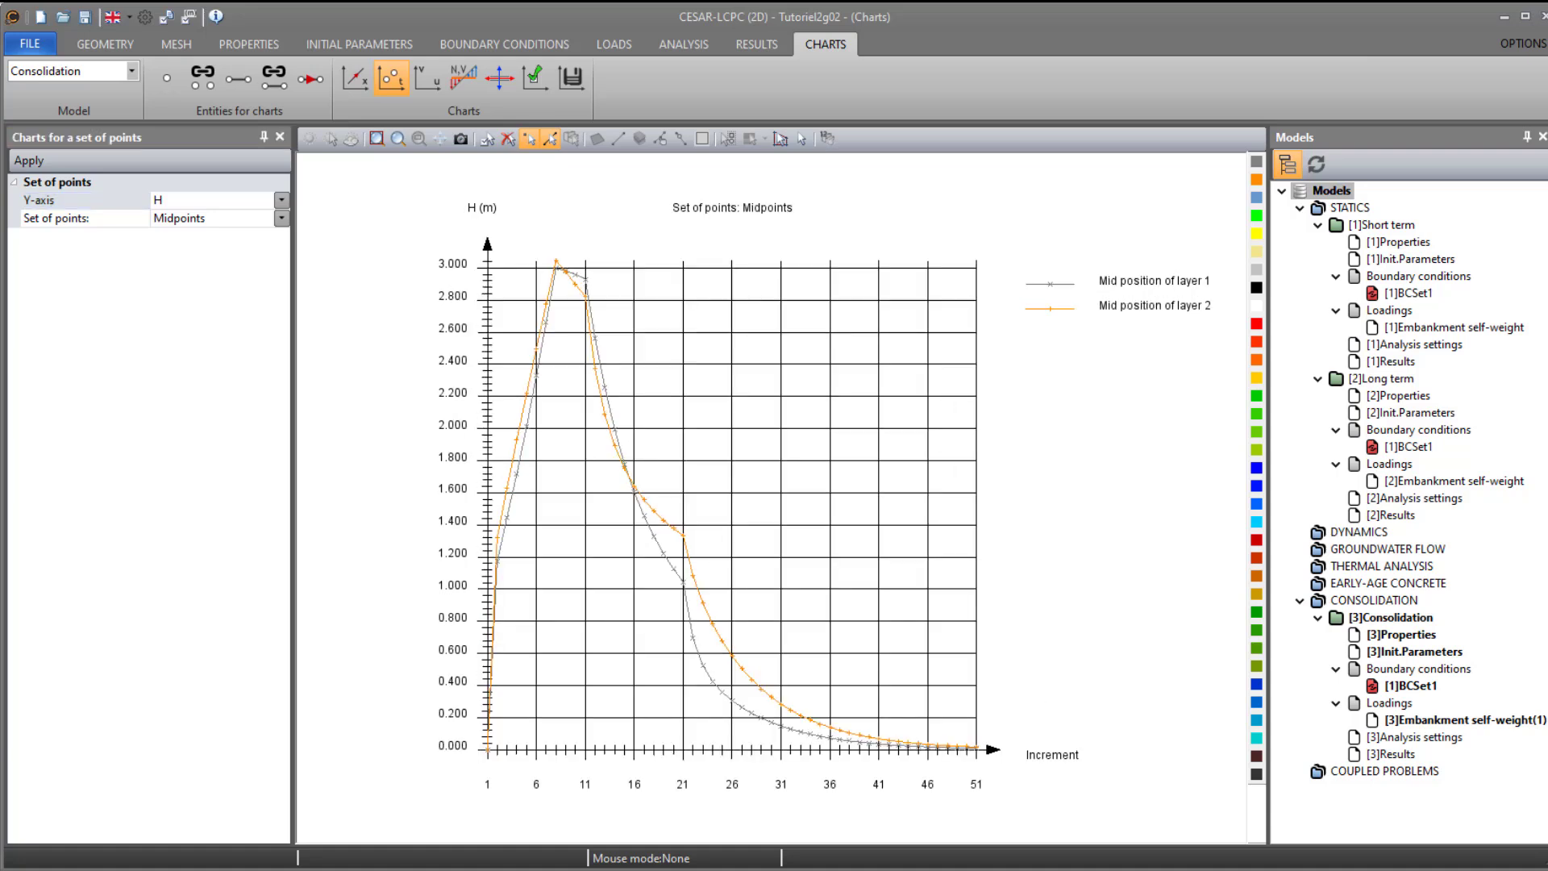
- Draw a chart line along the ground surface from the embankment center point to the embankment edge point
{"action": "left_click", "coordinate": [239, 78]}
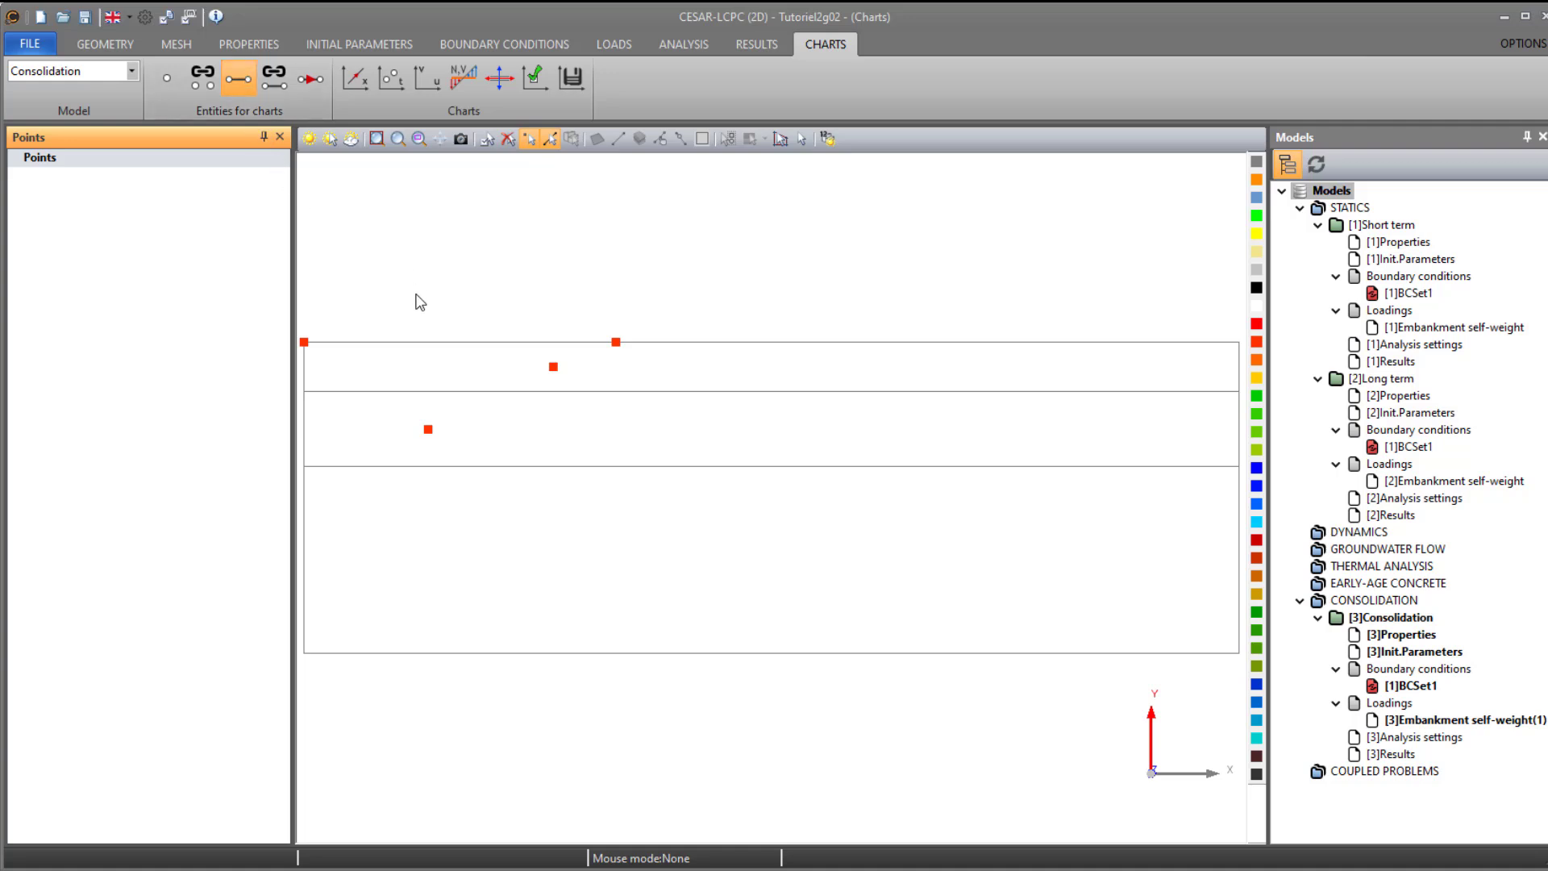
{"action": "left_click", "coordinate": [306, 344]}
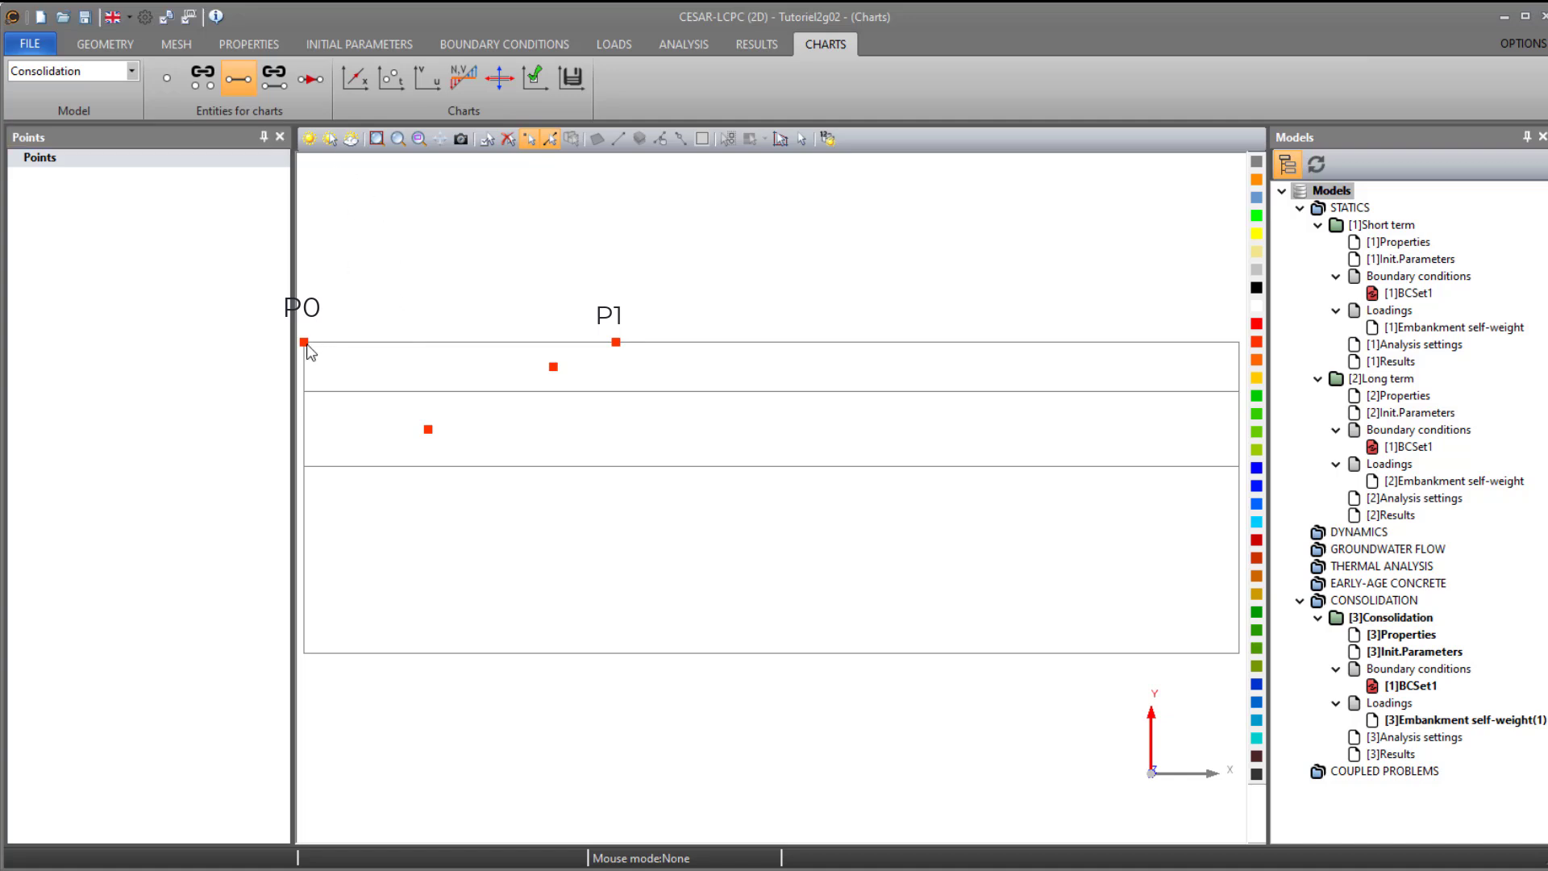
{"action": "left_click", "coordinate": [617, 343]}
- Add a line set named Embankment containing the line between the embankment center and edge points
{"action": "left_click", "coordinate": [274, 78]}
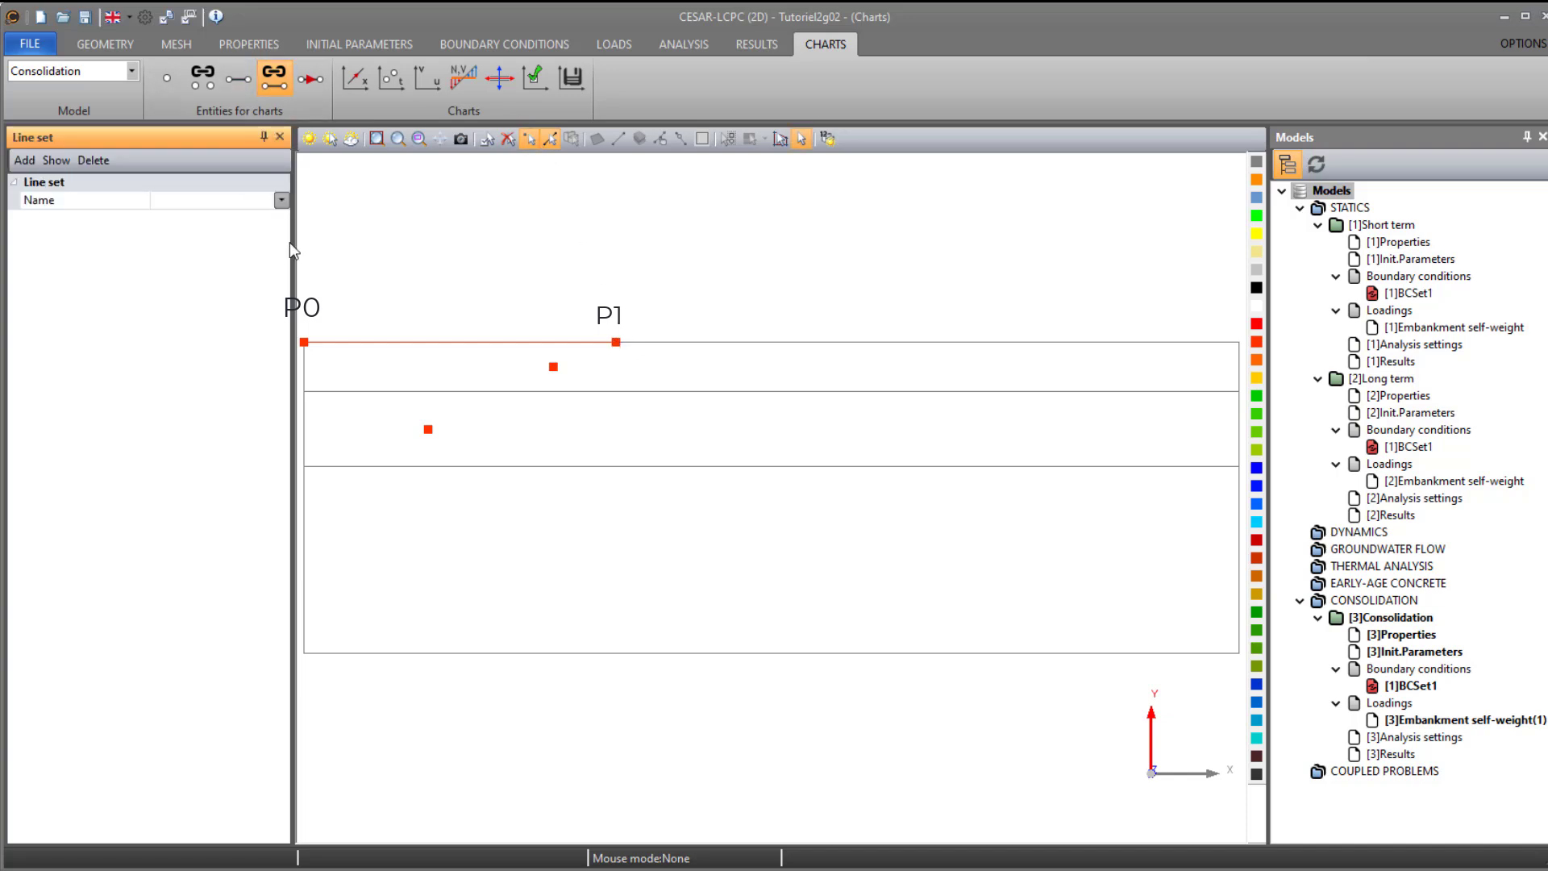
{"action": "left_click", "coordinate": [352, 348]}
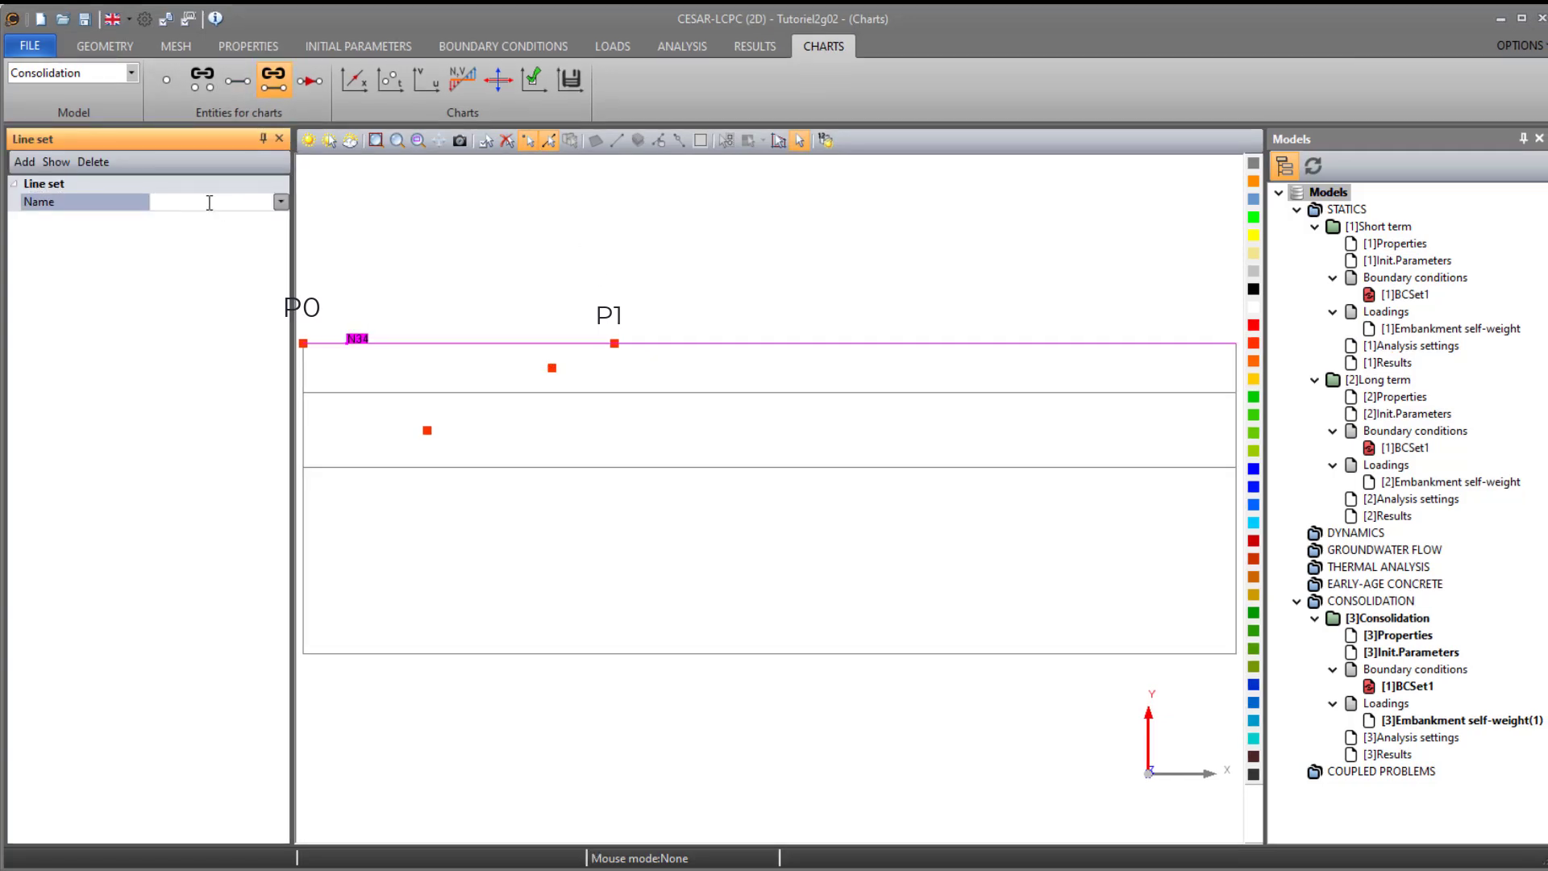
{"action": "type", "text": "Embankment"}
{"action": "left_click", "coordinate": [507, 141]}
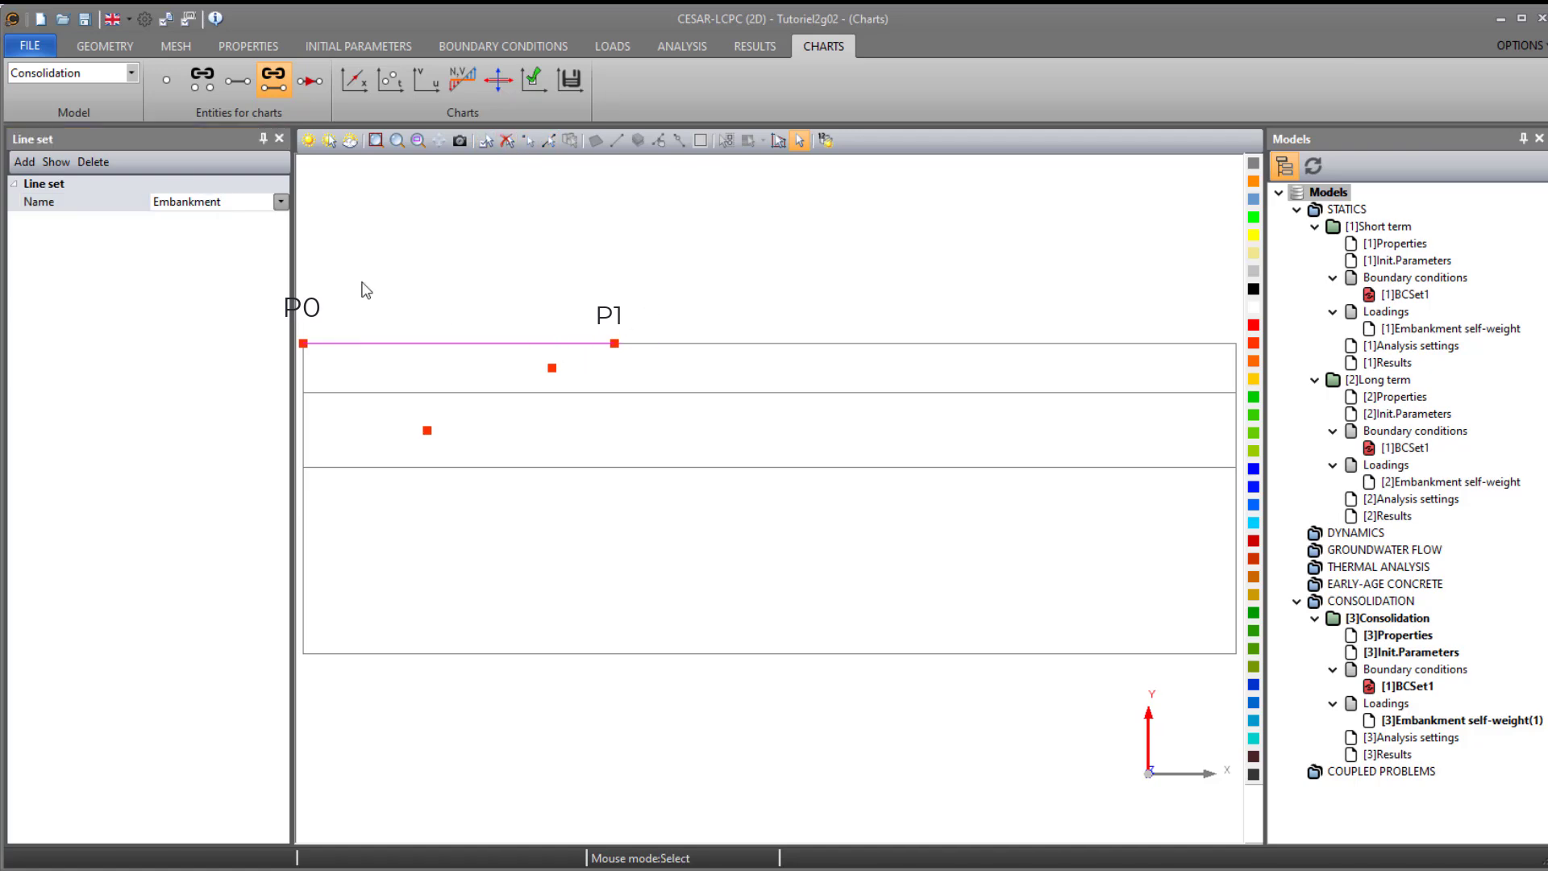
{"action": "left_click", "coordinate": [25, 162]}
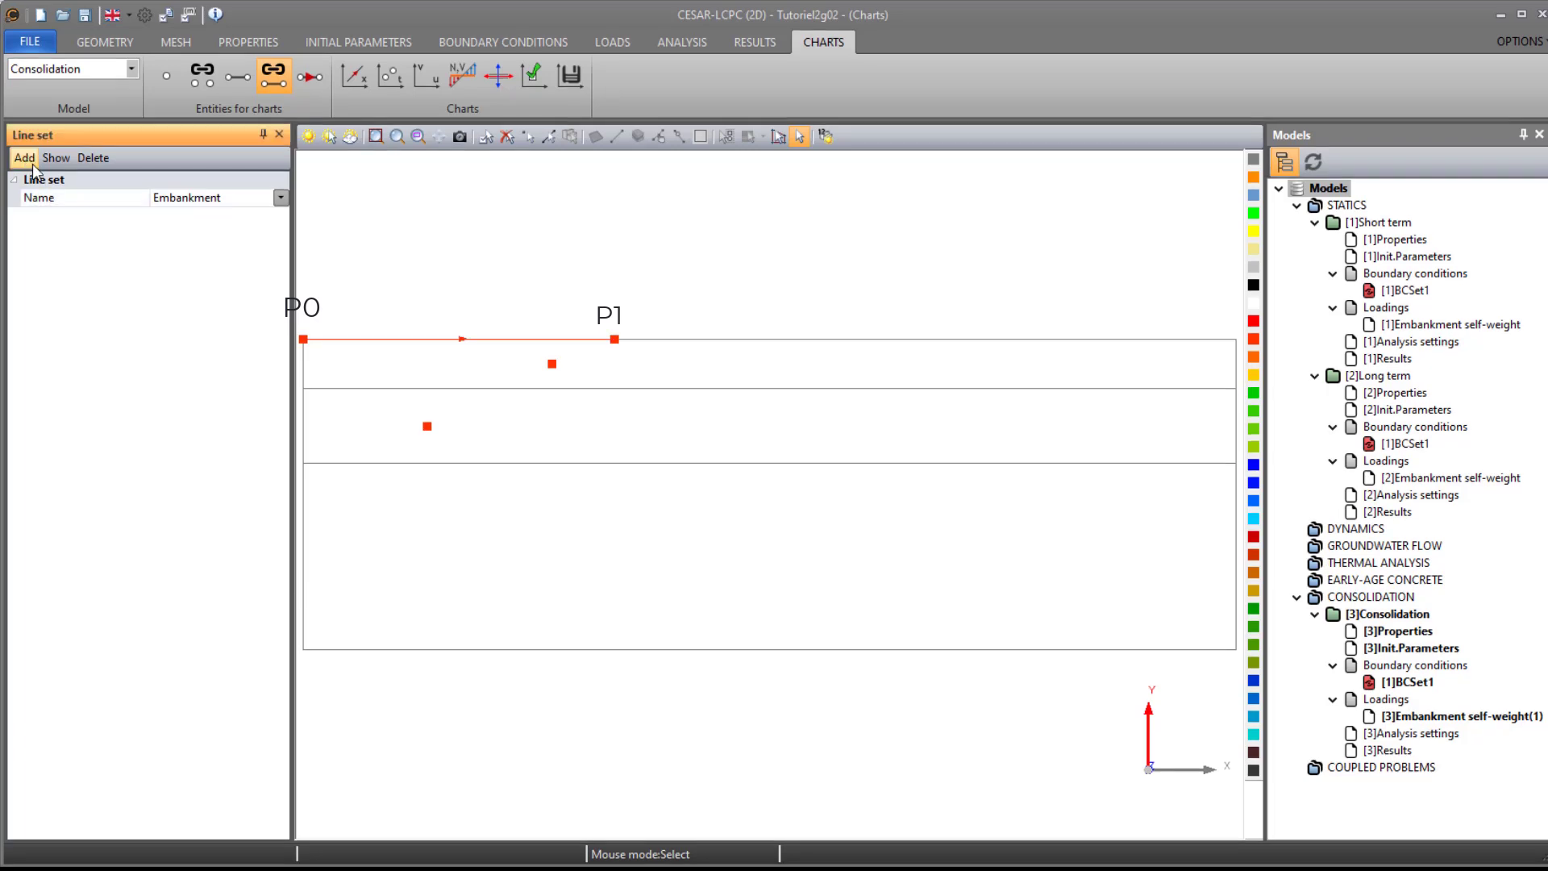
- Start a chart for the Embankment line set with u_y on the Y-axis
{"action": "left_click", "coordinate": [355, 81]}
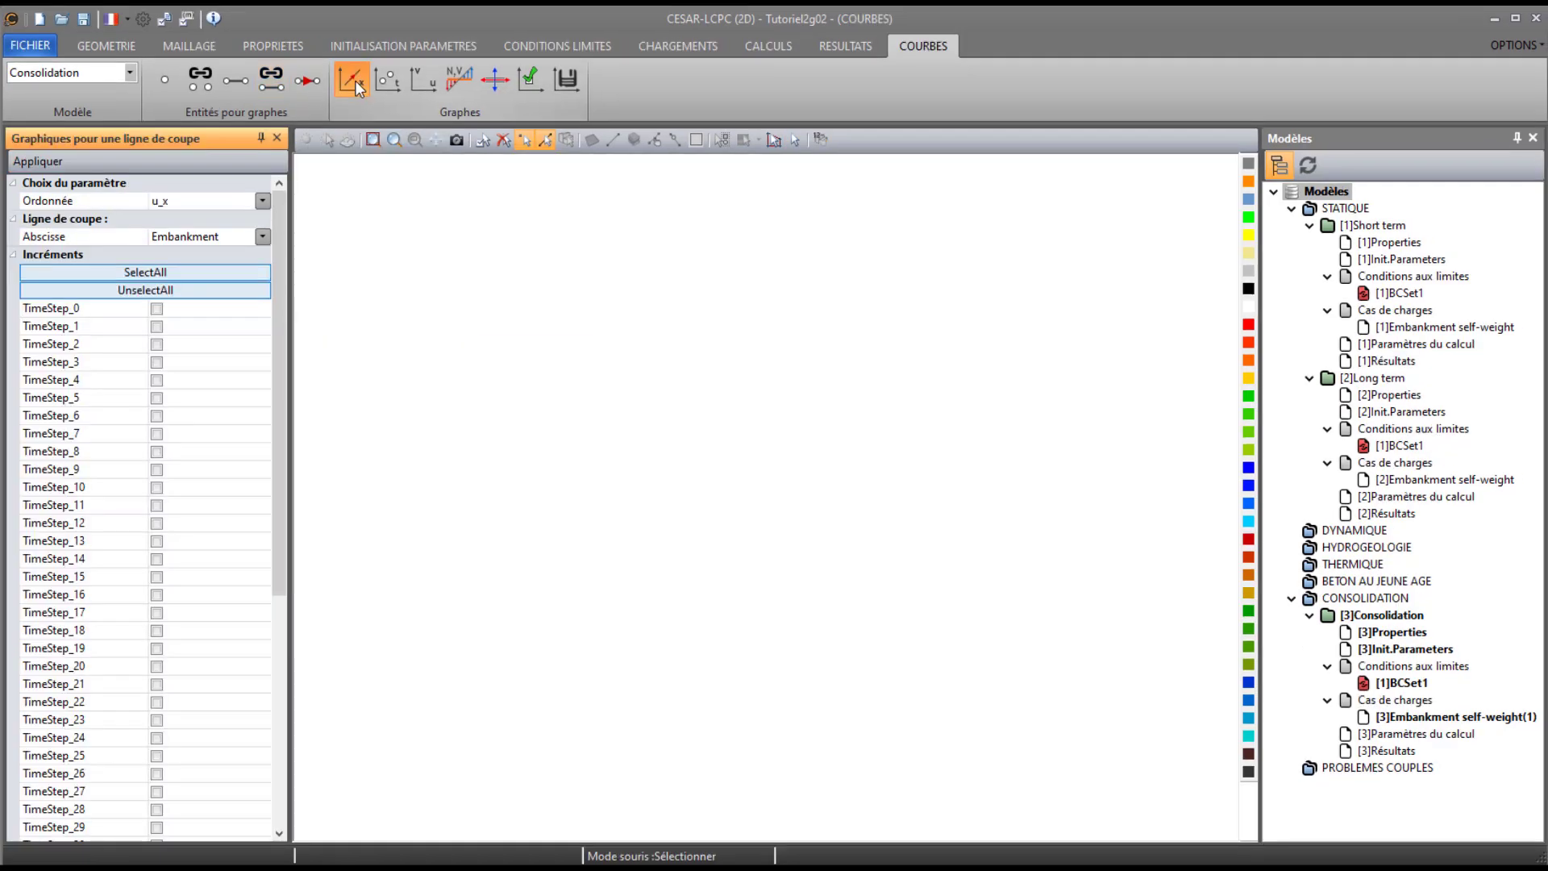
{"action": "left_click", "coordinate": [222, 201]}
{"action": "left_click", "coordinate": [191, 238]}
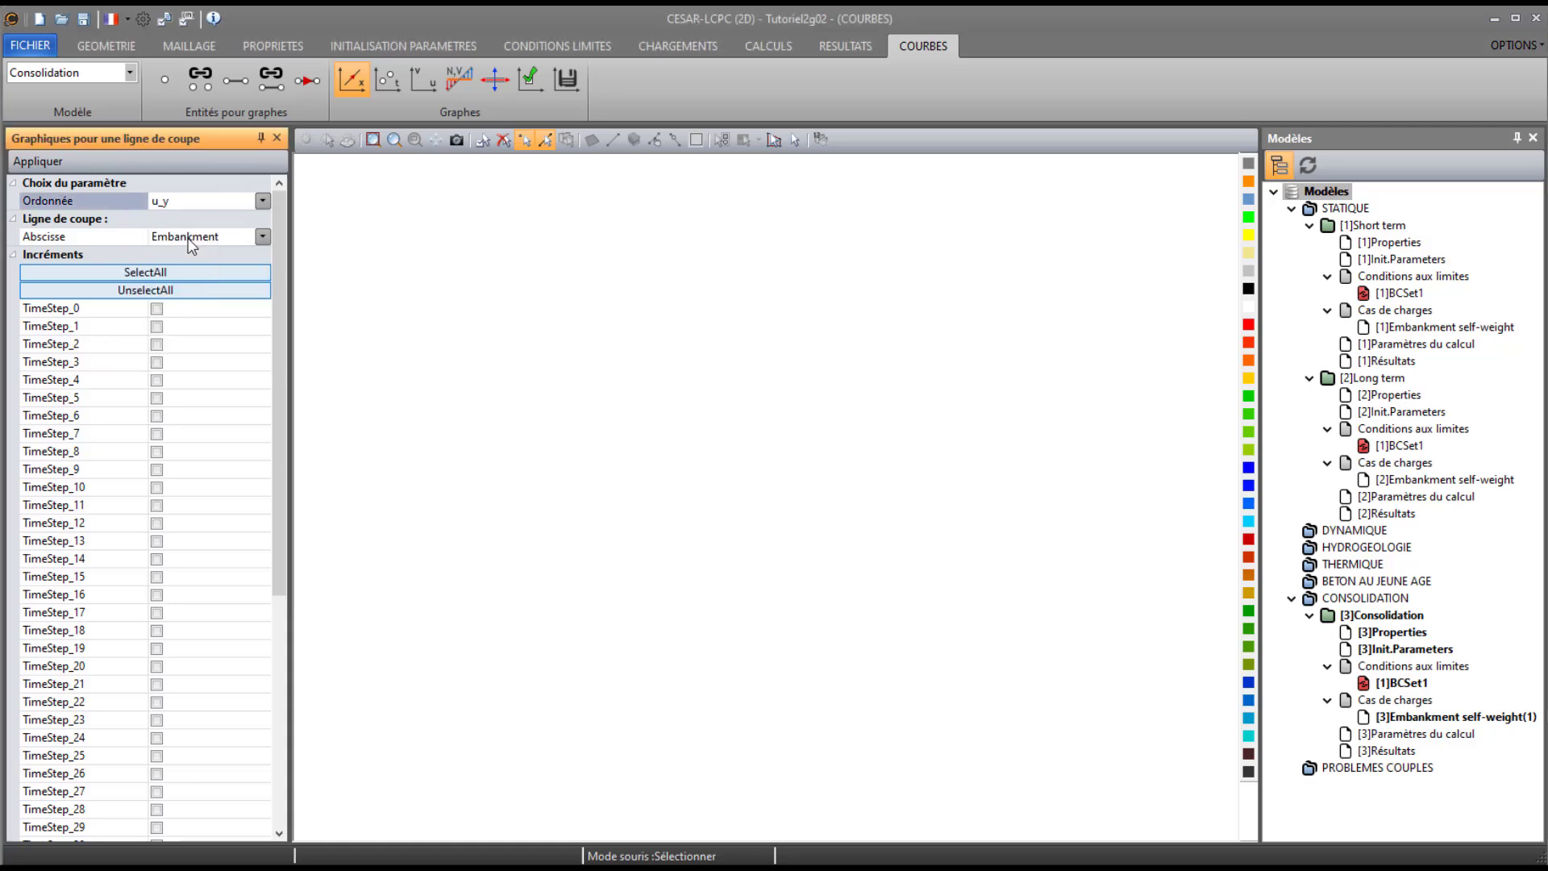
{"action": "left_click", "coordinate": [38, 161]}
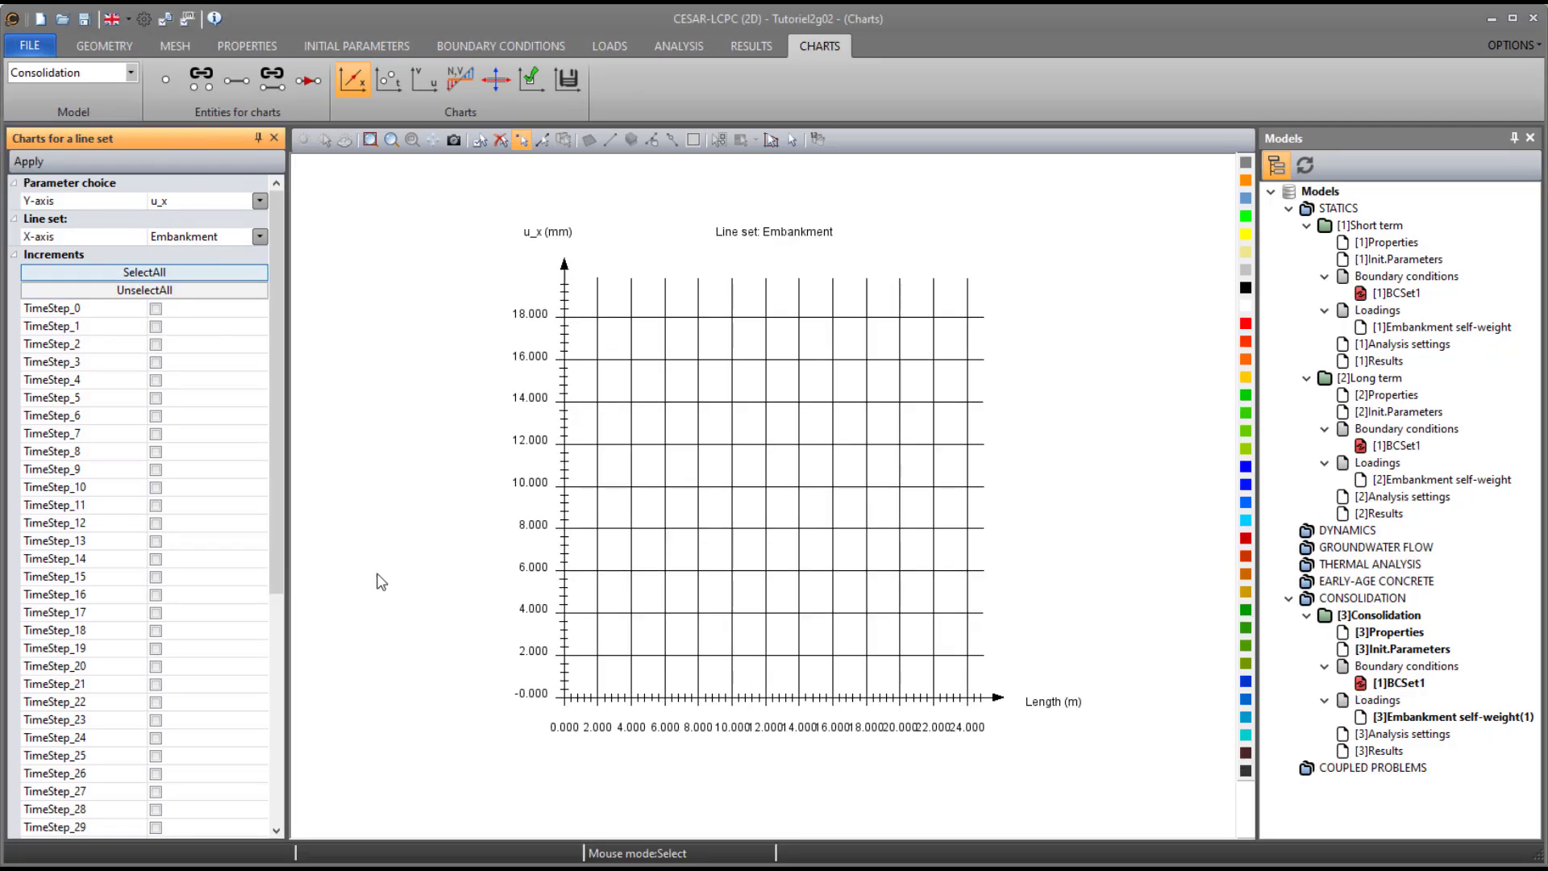
- Plot u_y along the Embankment line set for time steps 0, 1, 10 and 50
{"action": "left_click", "coordinate": [156, 308]}
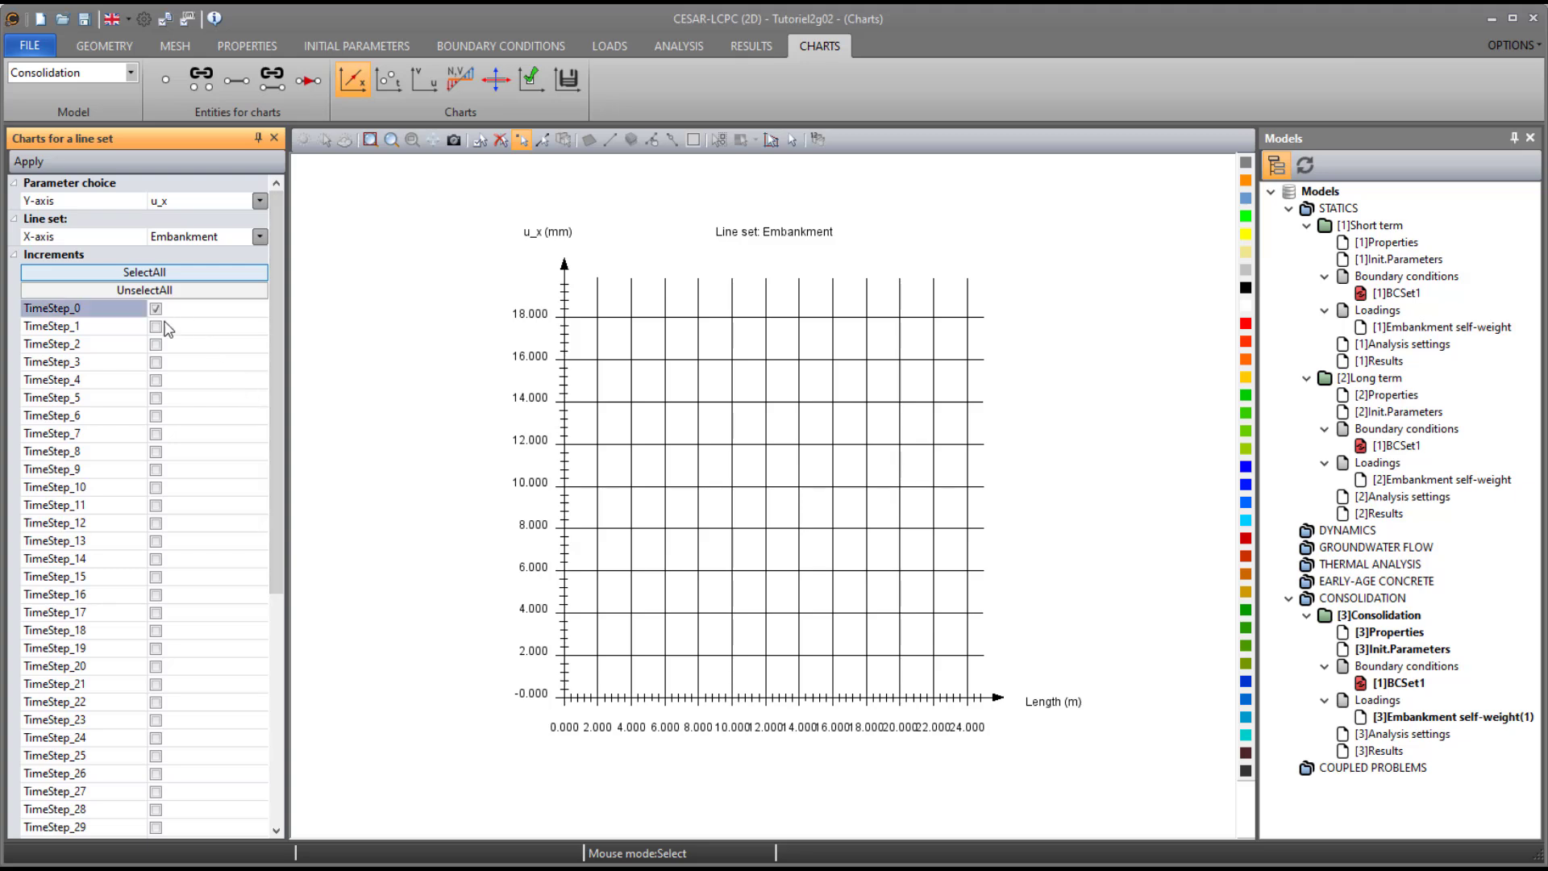
{"action": "left_click", "coordinate": [156, 488]}
{"action": "left_click_drag", "start_coordinate": [276, 446], "coordinate": [279, 522]}
{"action": "left_click", "coordinate": [156, 827]}
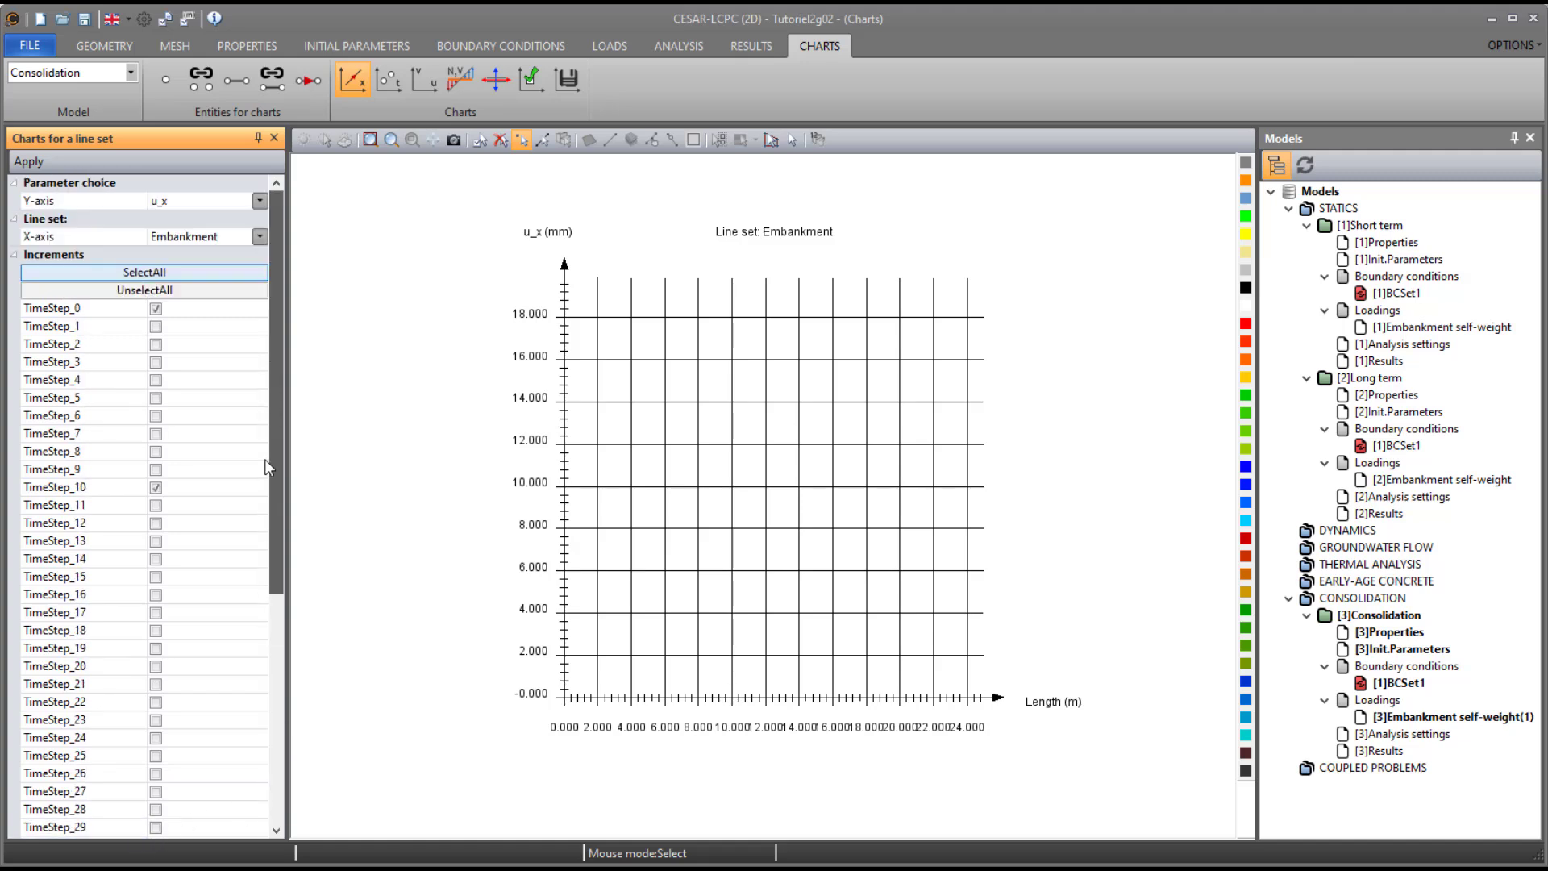
{"action": "left_click", "coordinate": [158, 333]}
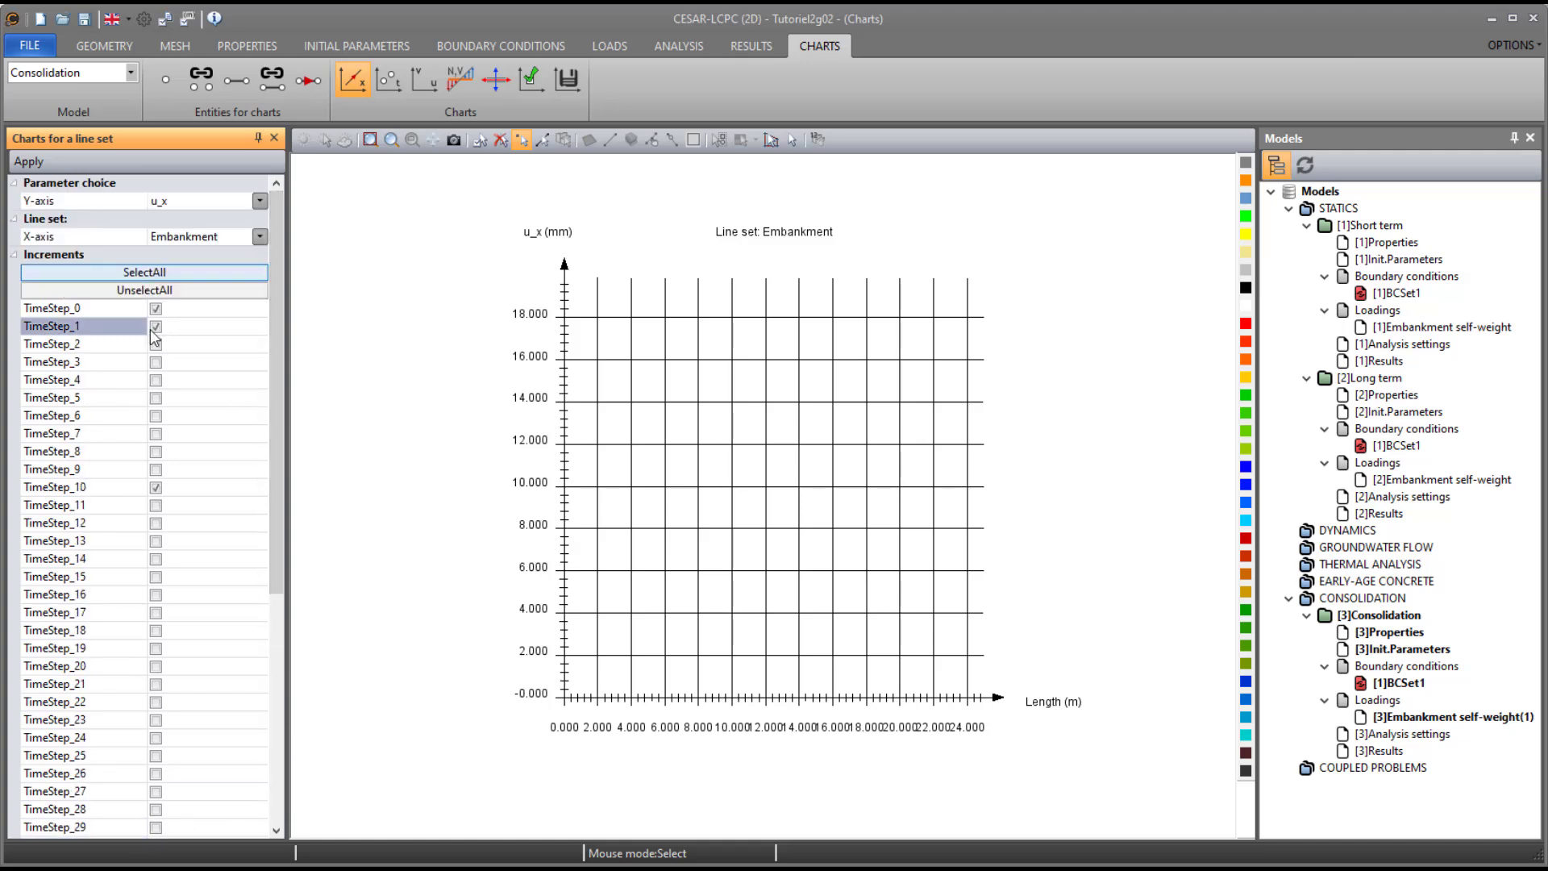
{"action": "left_click", "coordinate": [187, 202]}
{"action": "left_click", "coordinate": [178, 238]}
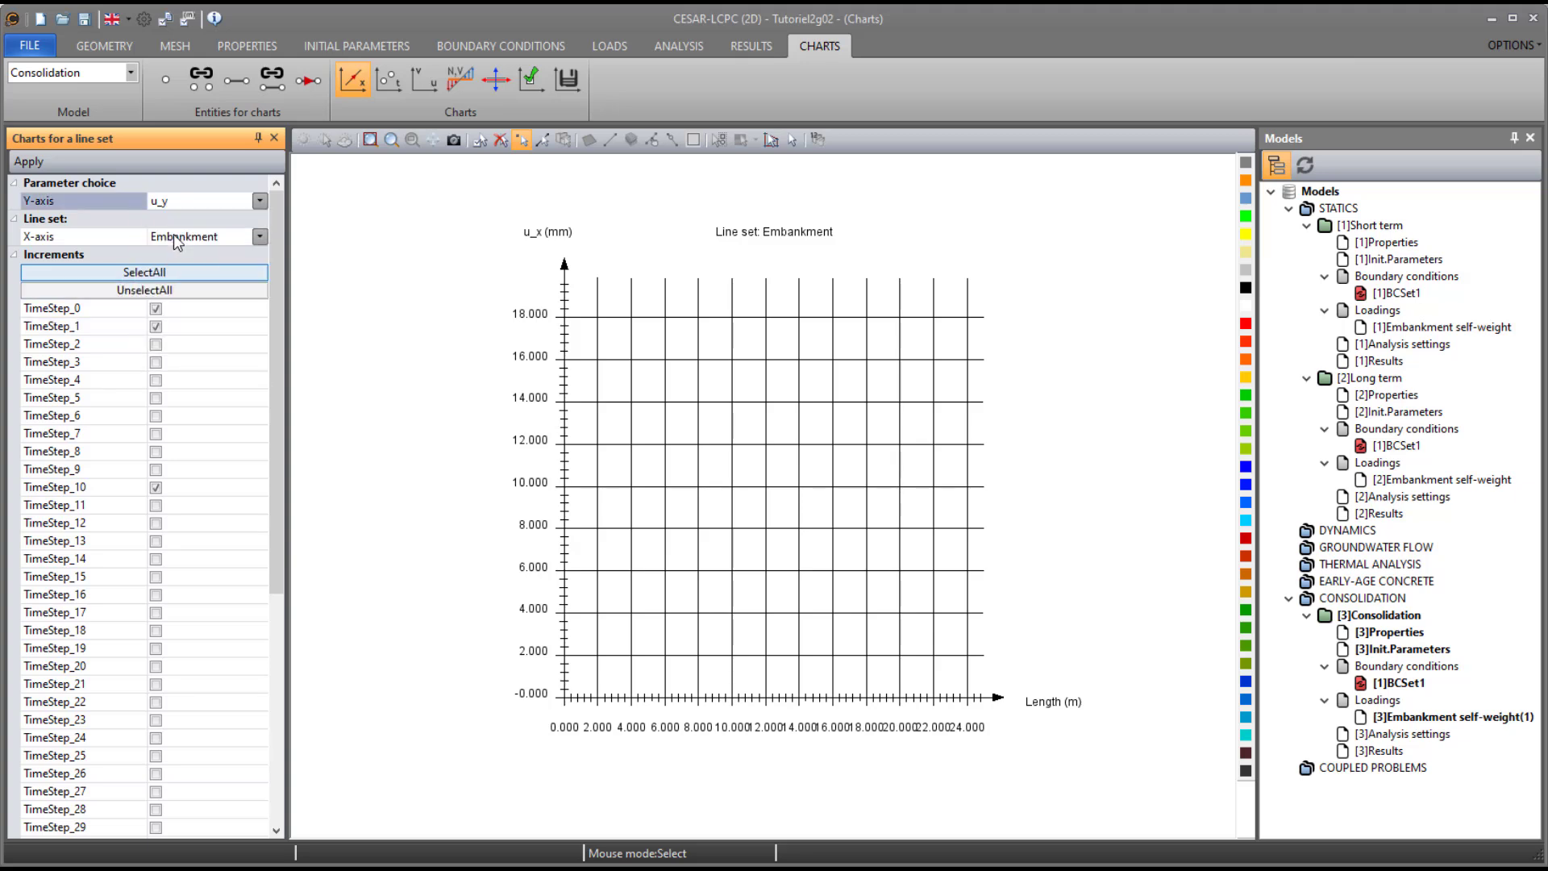
{"action": "left_click", "coordinate": [31, 163]}
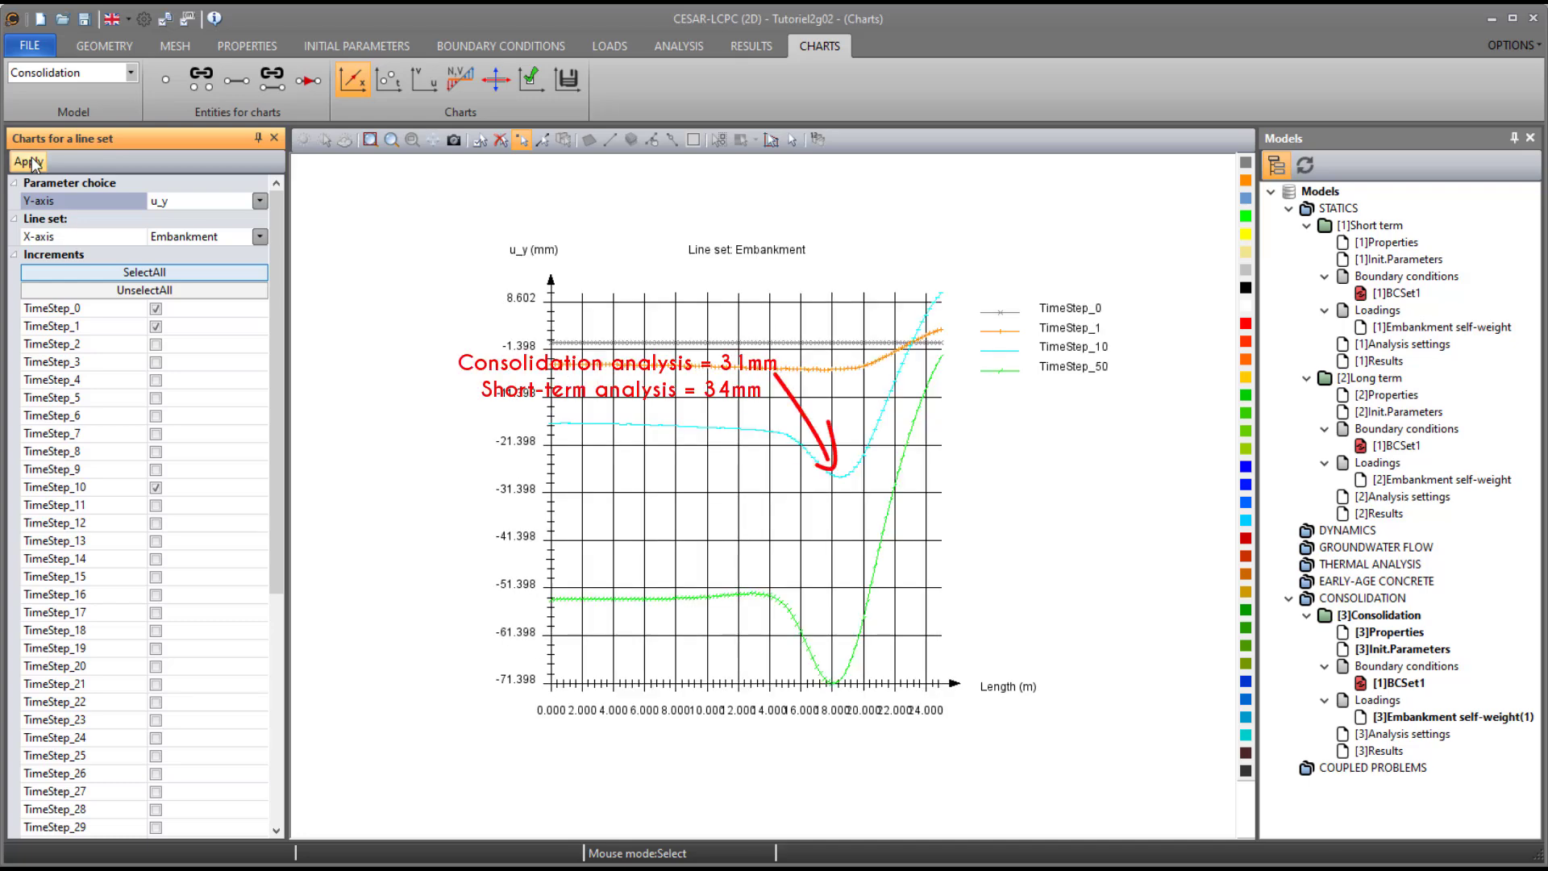